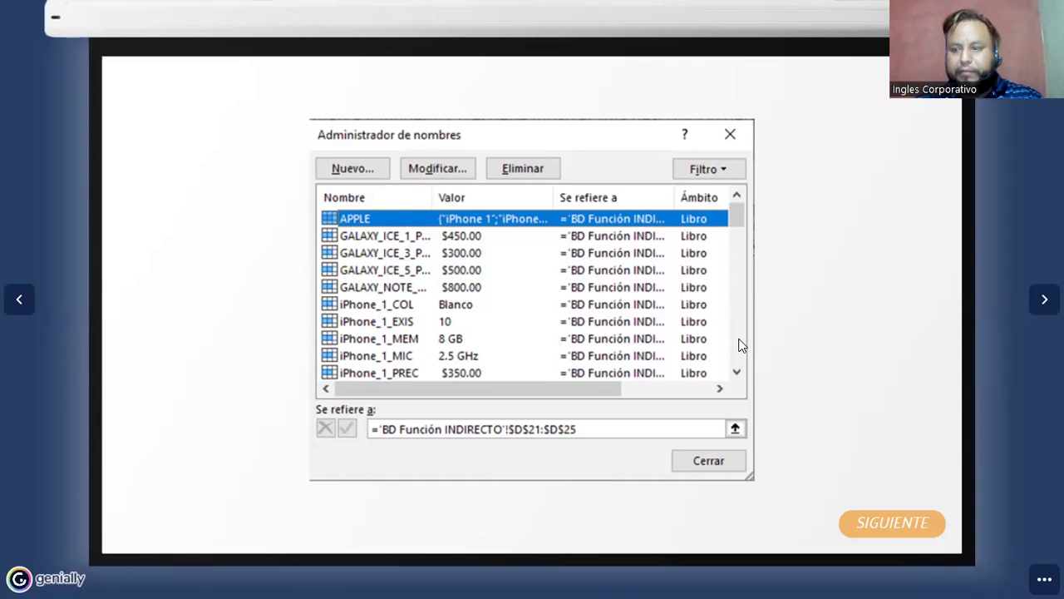
# Copy the Administrador de nombres image from the slide and advance the presentation to the next slide
pyautogui.rightClick(525, 312)
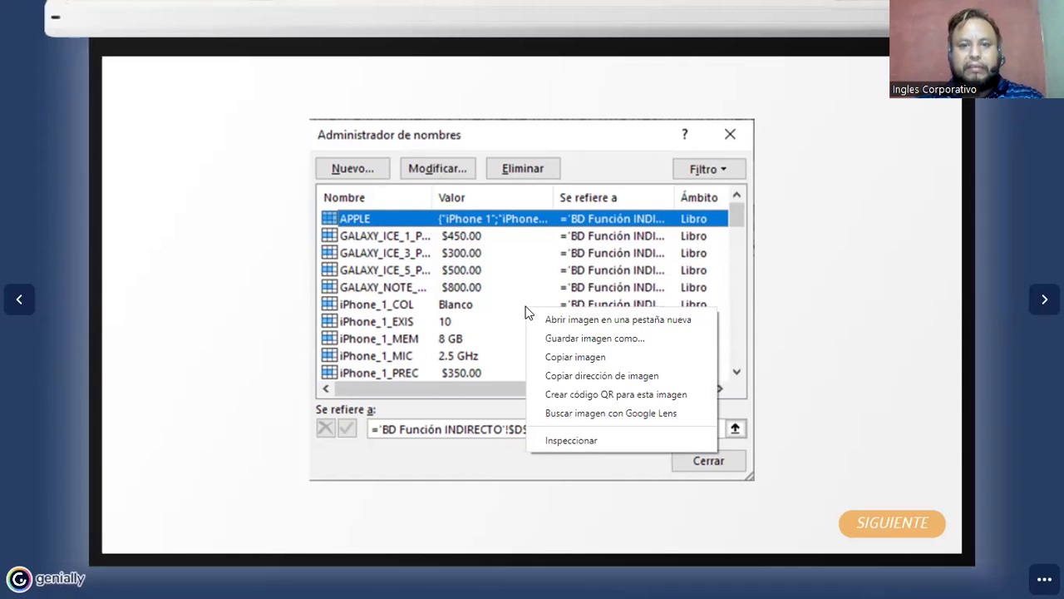
pyautogui.click(566, 356)
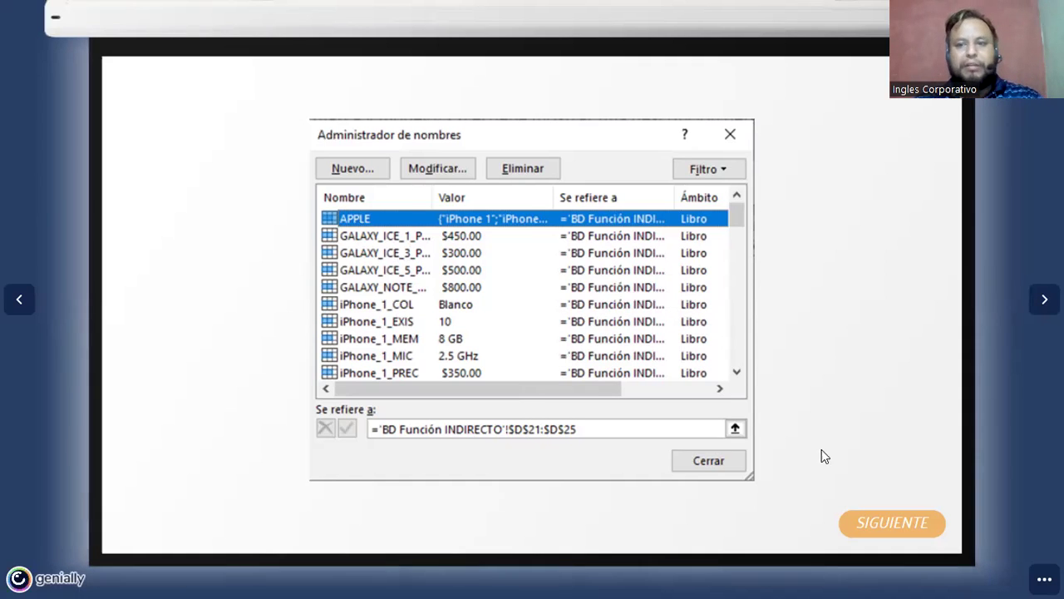
pyautogui.click(865, 522)
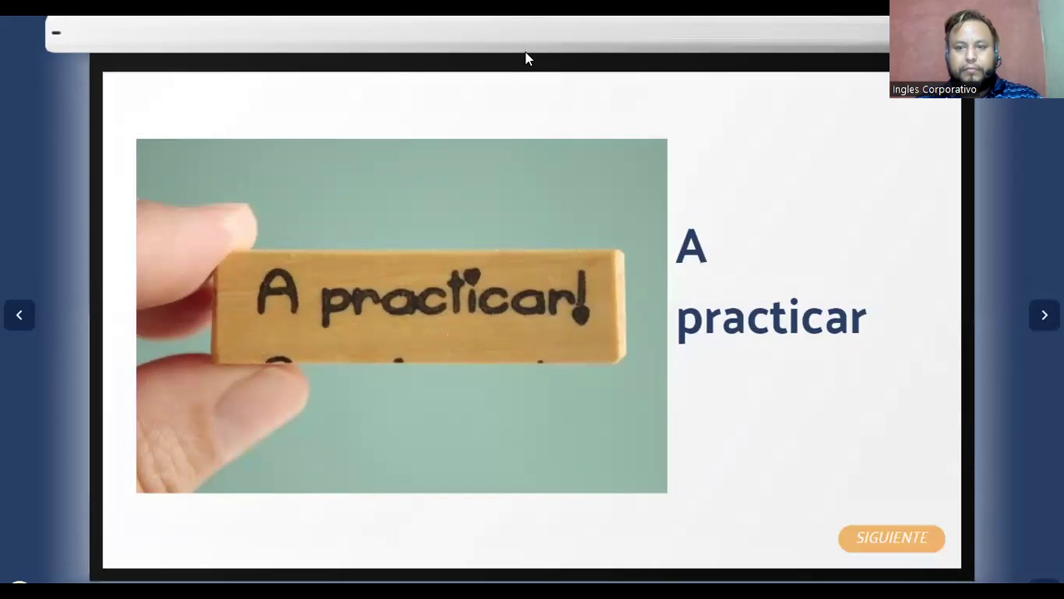
# Switch to the Función Indirecto 3 workbook in Excel and clear the brand and model entries in D7:D9 of the Función INDIRECTO 3 sheet
pyautogui.hotkey('alt', 'Tab')
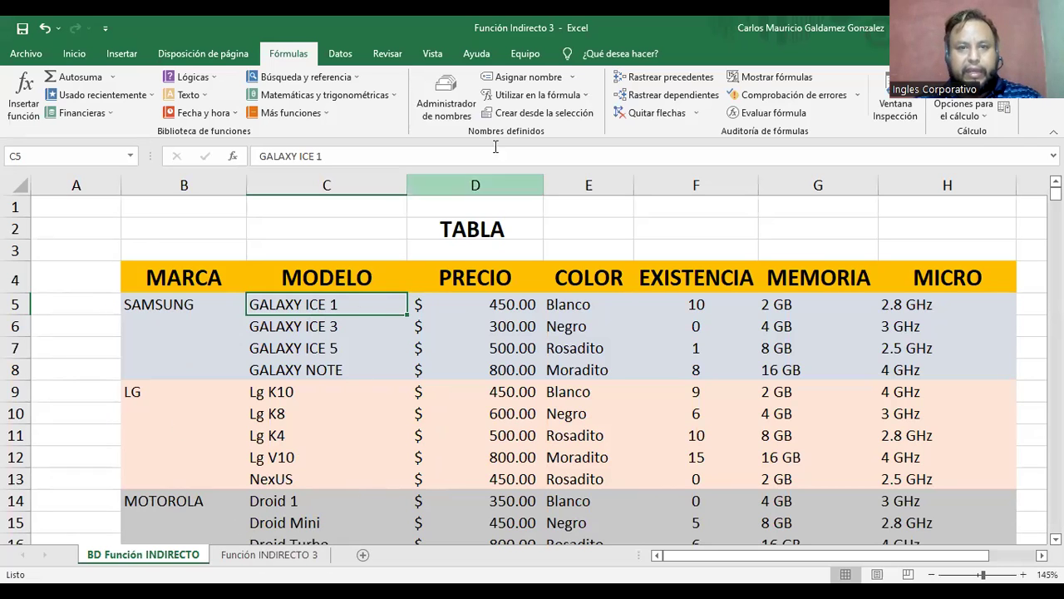
pyautogui.click(262, 557)
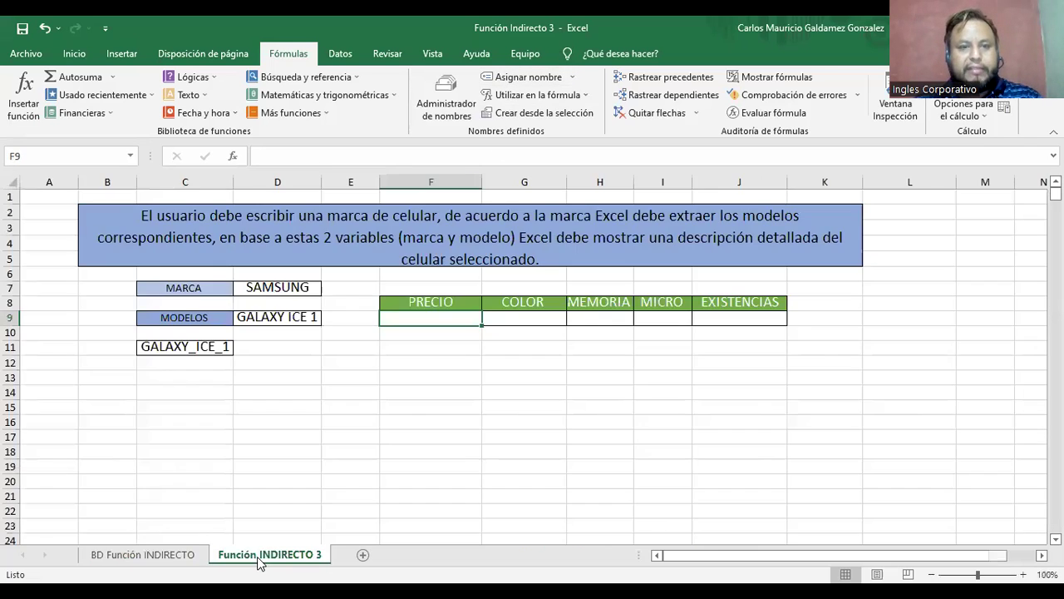
pyautogui.moveTo(269, 292); pyautogui.dragTo(273, 319)
pyautogui.press('Delete')
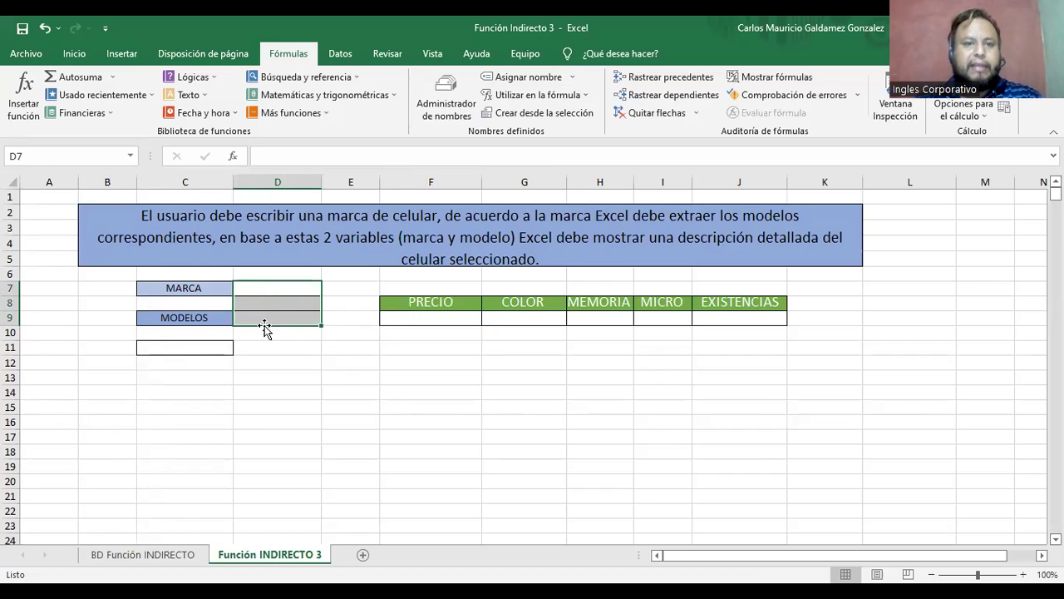
pyautogui.click(291, 291)
pyautogui.click(302, 318)
pyautogui.click(280, 290)
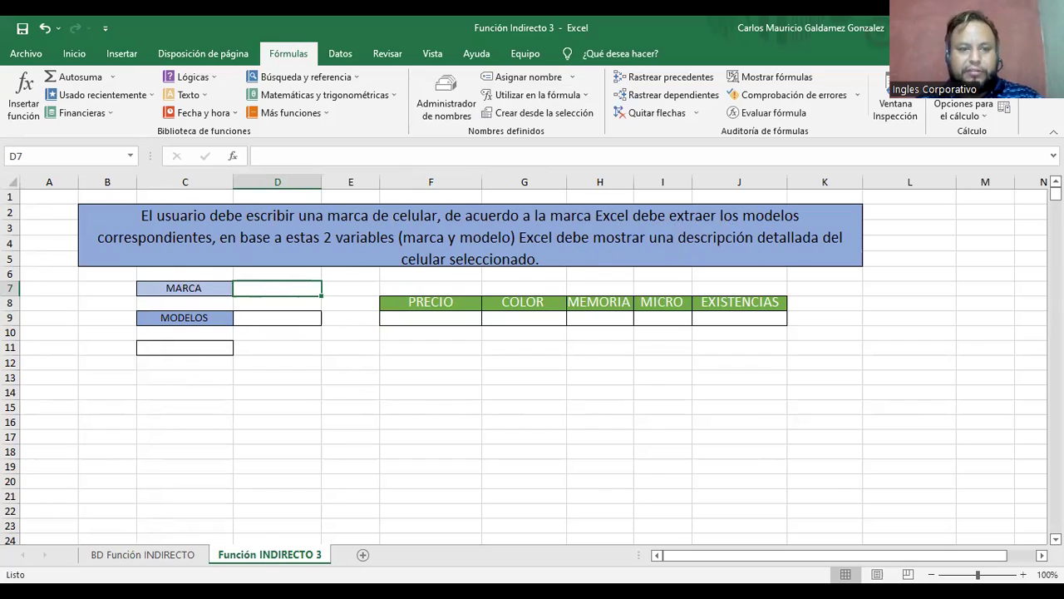
# Open the BD Función INDIRECTO sheet and examine the phone table, starting with the Samsung models
pyautogui.click(143, 554)
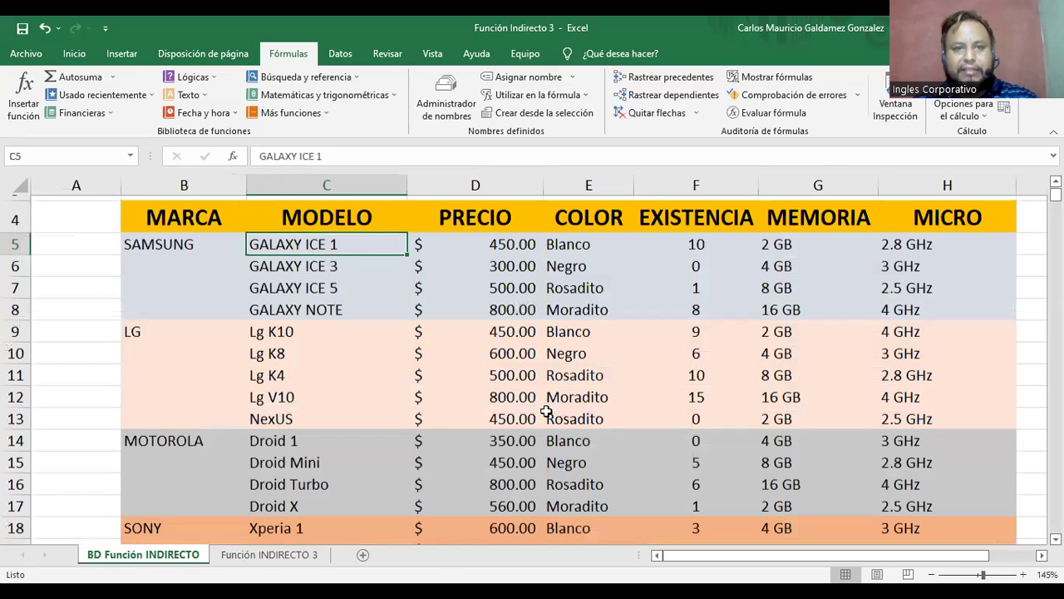
pyautogui.scroll(1, 445, 402)
pyautogui.scroll(-1, 445, 404)
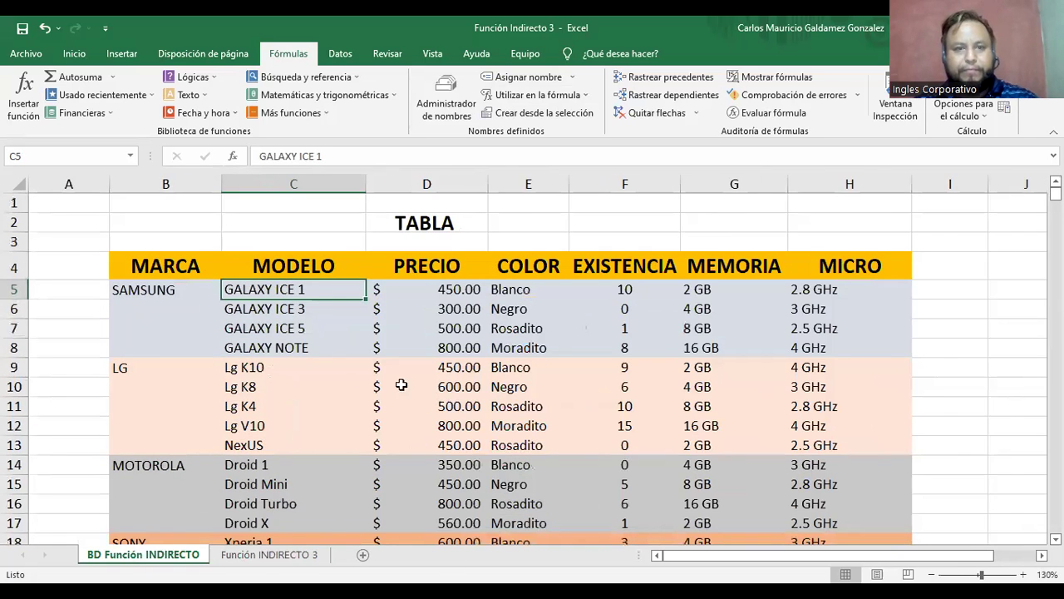
pyautogui.scroll(-1, 404, 382)
pyautogui.click(263, 295)
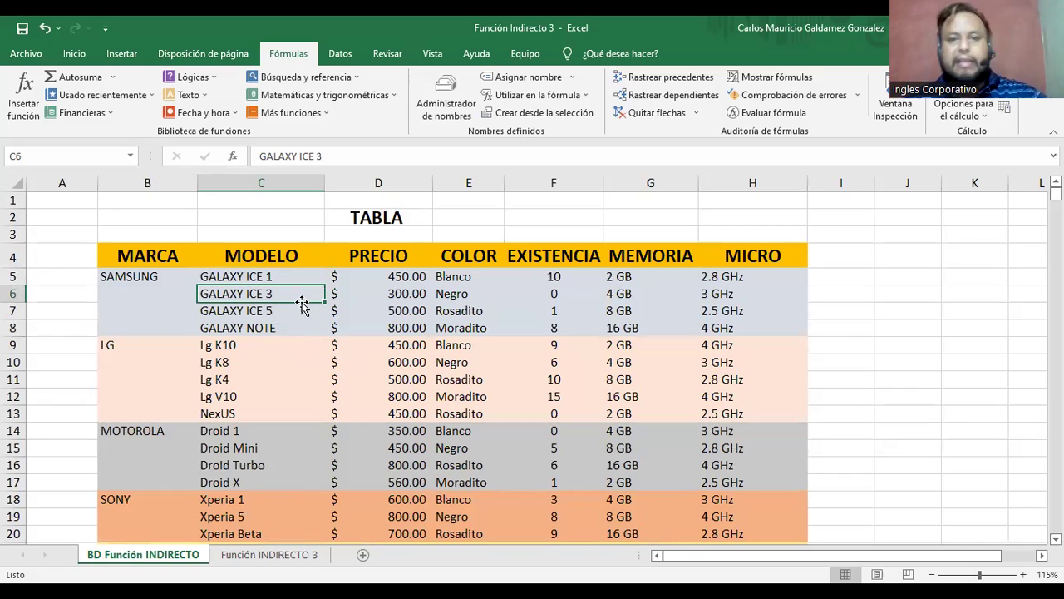
pyautogui.click(222, 280)
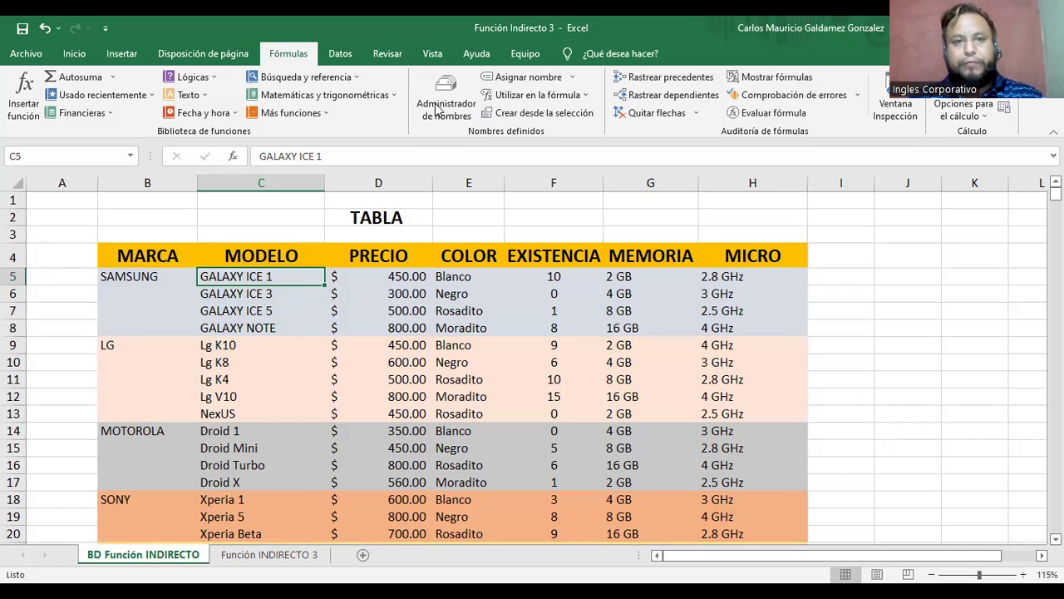
# Select the Samsung models in C5:C8 and check which name is assigned to the range
pyautogui.moveTo(255, 278); pyautogui.dragTo(259, 326)
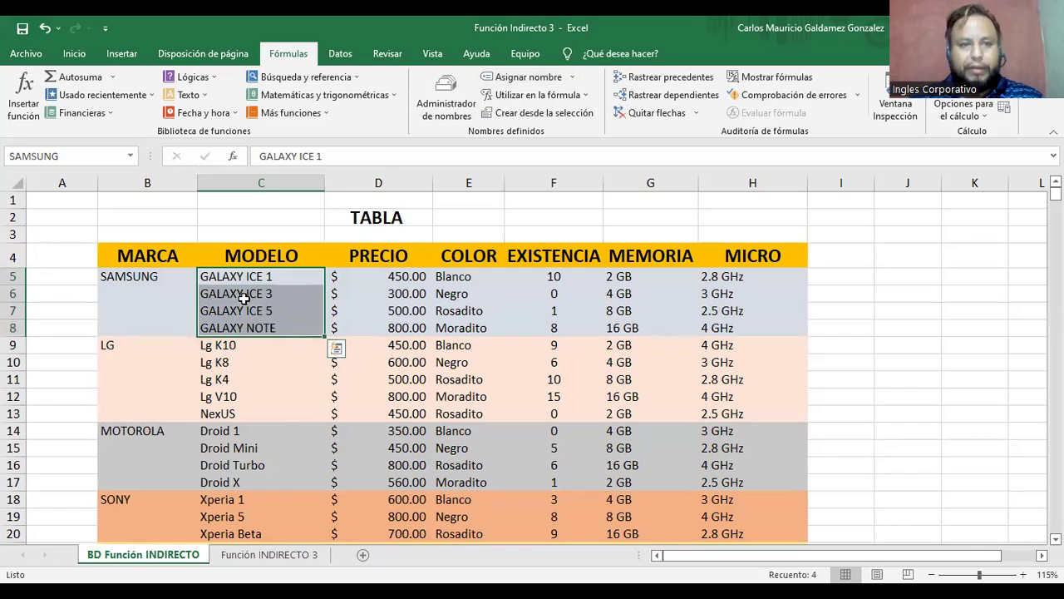
pyautogui.click(244, 298)
pyautogui.moveTo(240, 276); pyautogui.dragTo(245, 324)
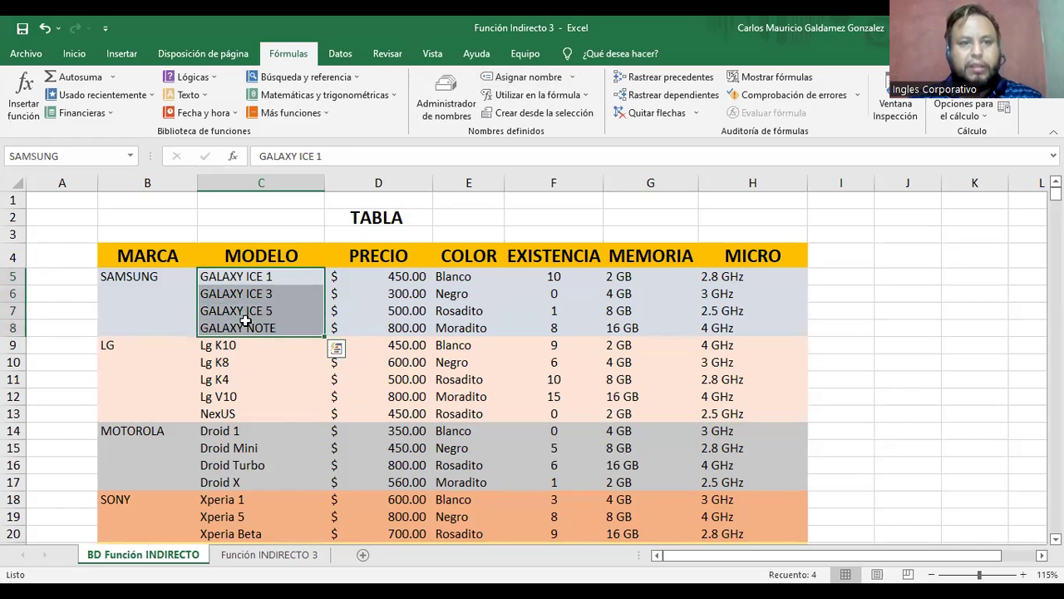
pyautogui.click(268, 295)
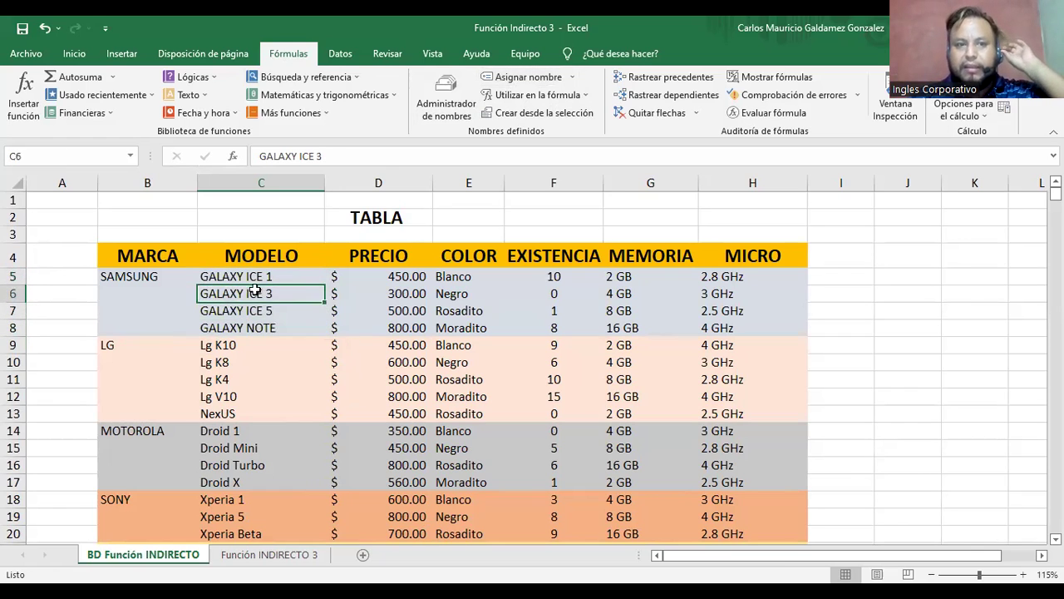
pyautogui.click(245, 279)
pyautogui.click(253, 296)
pyautogui.click(259, 312)
pyautogui.click(263, 327)
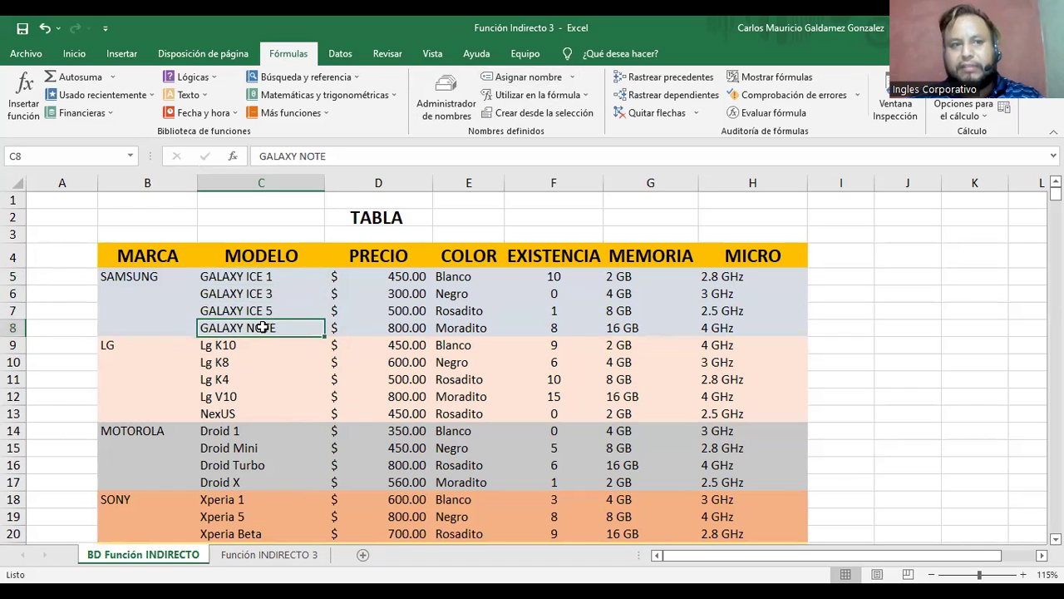
pyautogui.moveTo(219, 275); pyautogui.dragTo(236, 335)
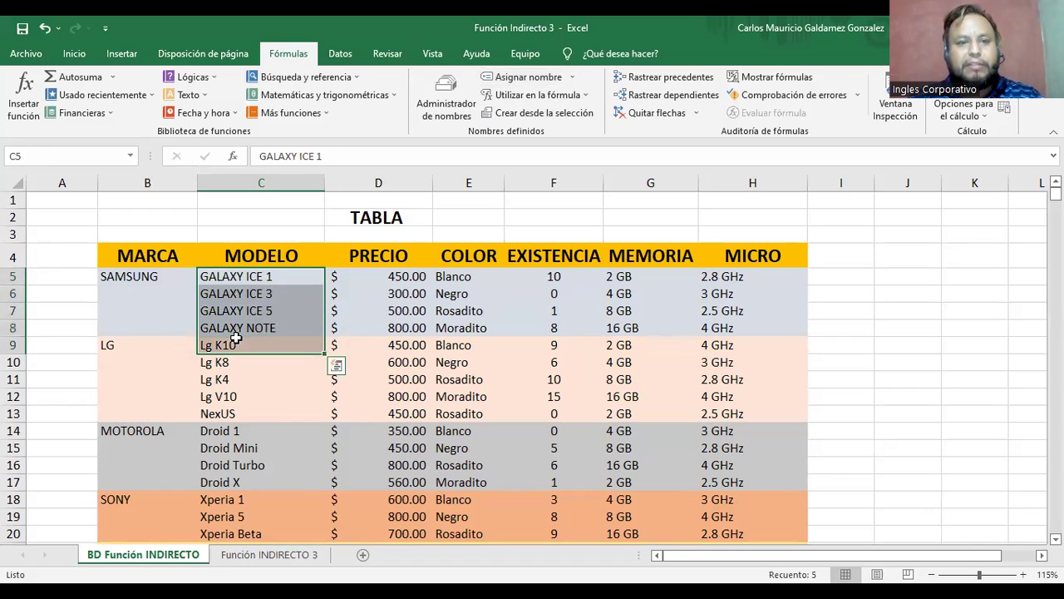
pyautogui.click(236, 337)
pyautogui.moveTo(236, 283); pyautogui.dragTo(237, 330)
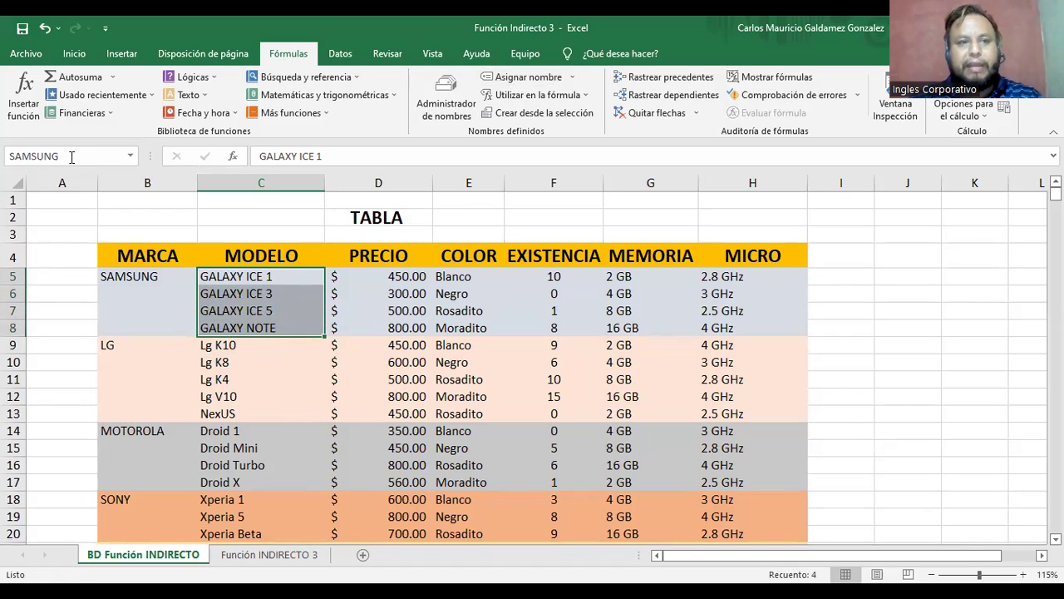
# Open the Name Manager and examine the SAMSUNG name's range and the values it contains
pyautogui.click(455, 100)
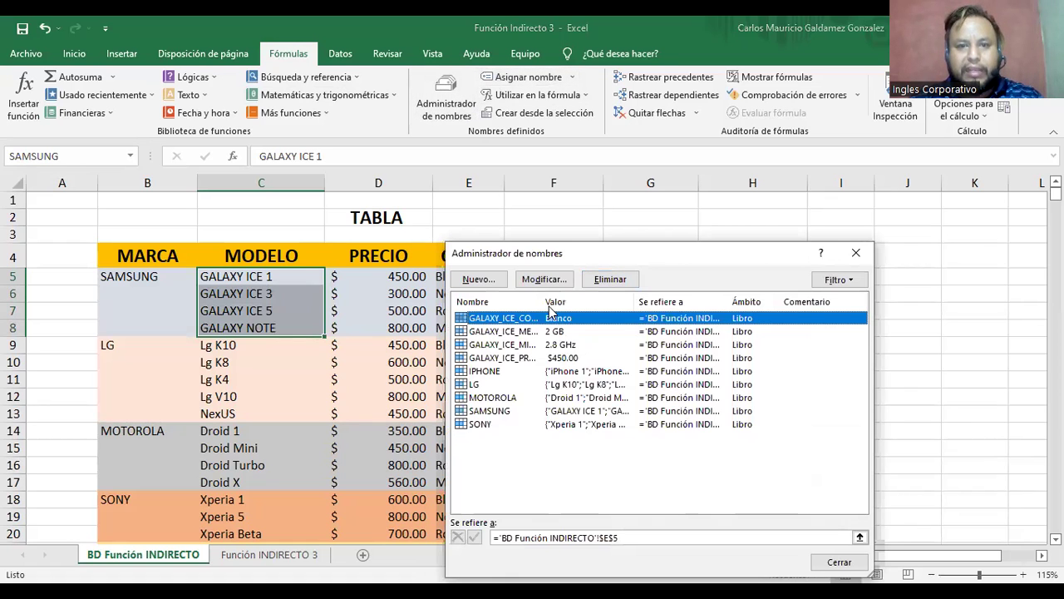
pyautogui.doubleClick(542, 308)
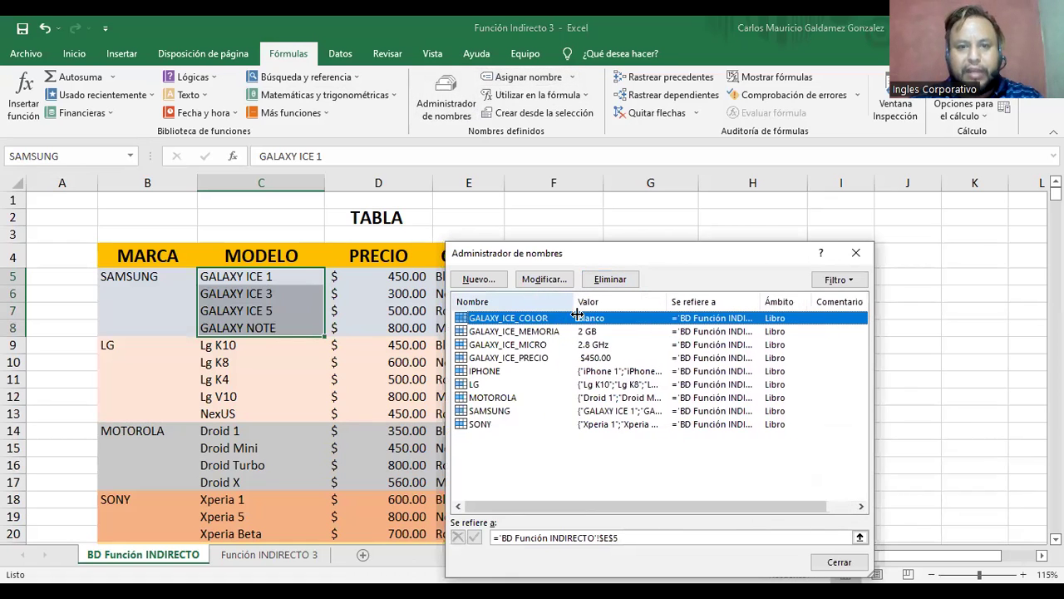
pyautogui.click(490, 412)
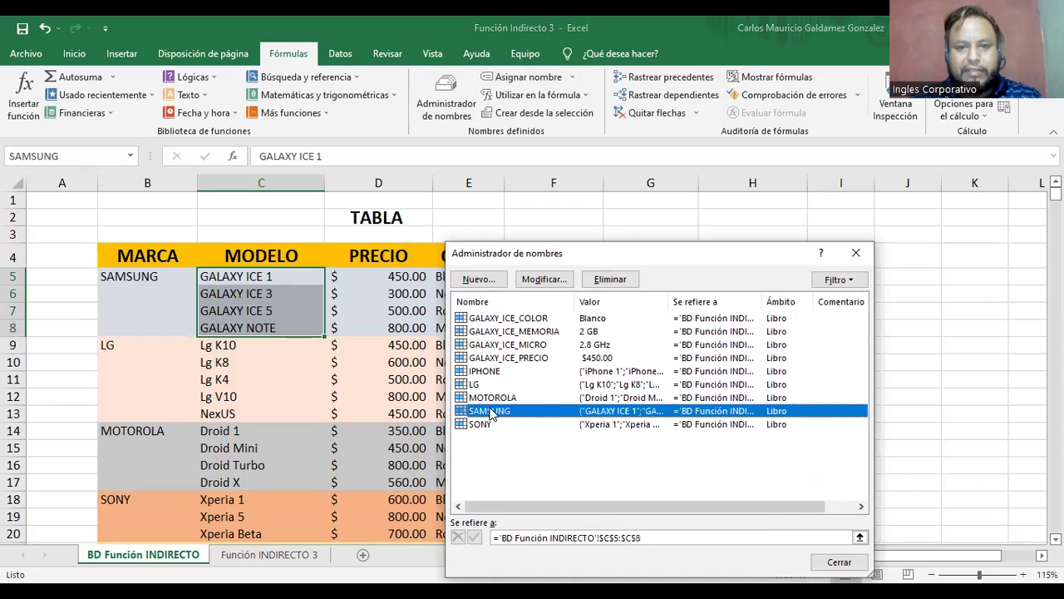
pyautogui.doubleClick(535, 420)
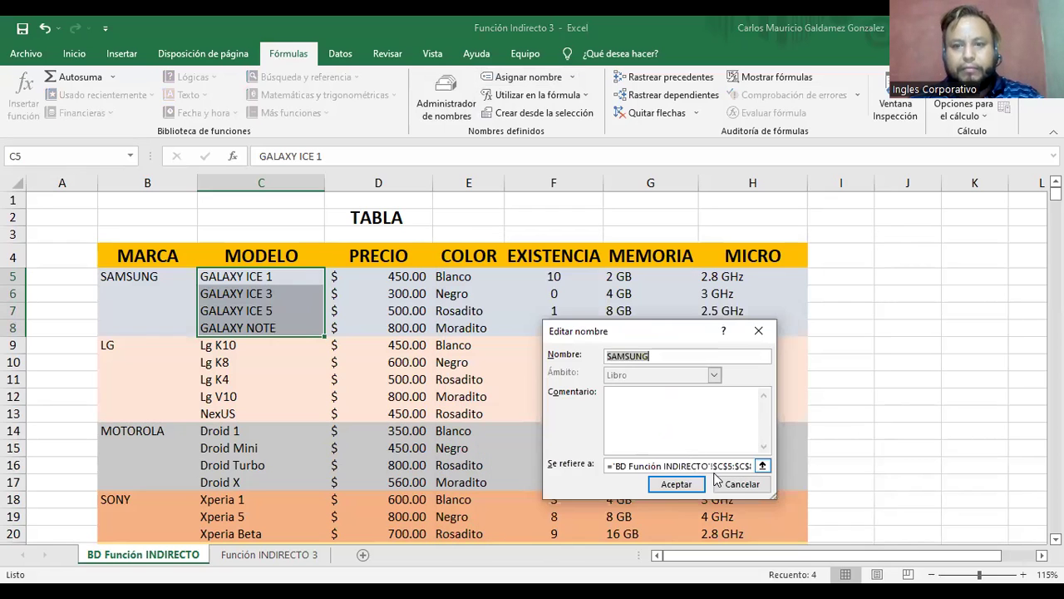
pyautogui.click(740, 483)
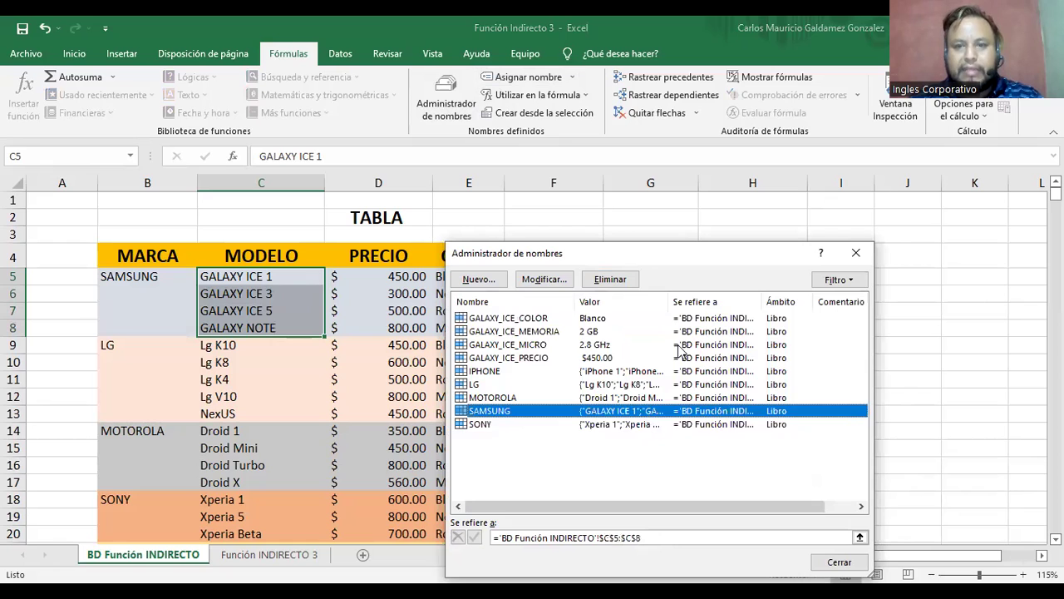
pyautogui.moveTo(669, 301); pyautogui.dragTo(785, 324)
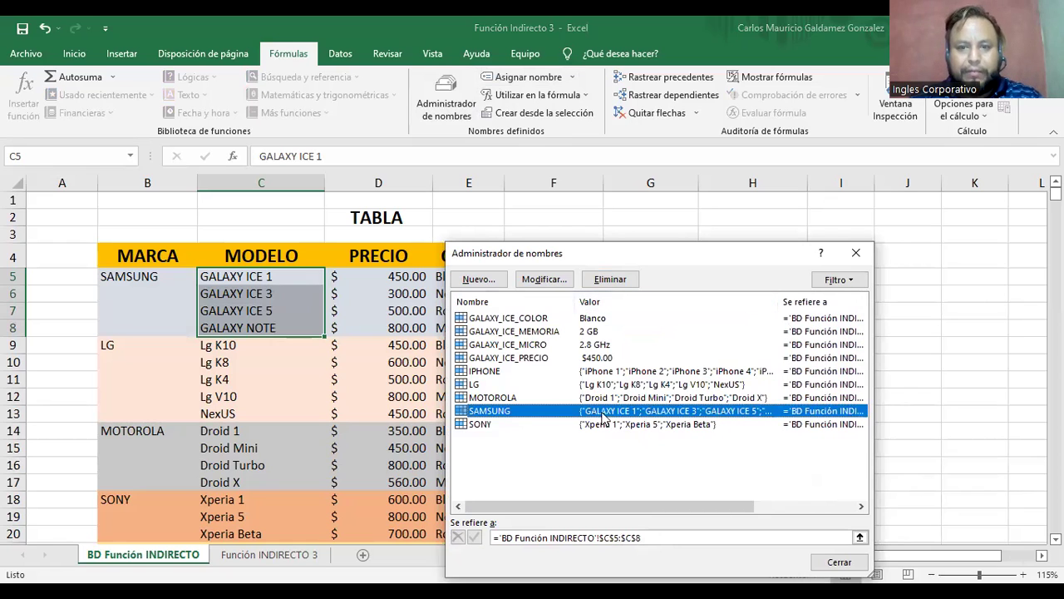
pyautogui.moveTo(661, 505); pyautogui.dragTo(718, 502)
pyautogui.moveTo(708, 312); pyautogui.dragTo(636, 332)
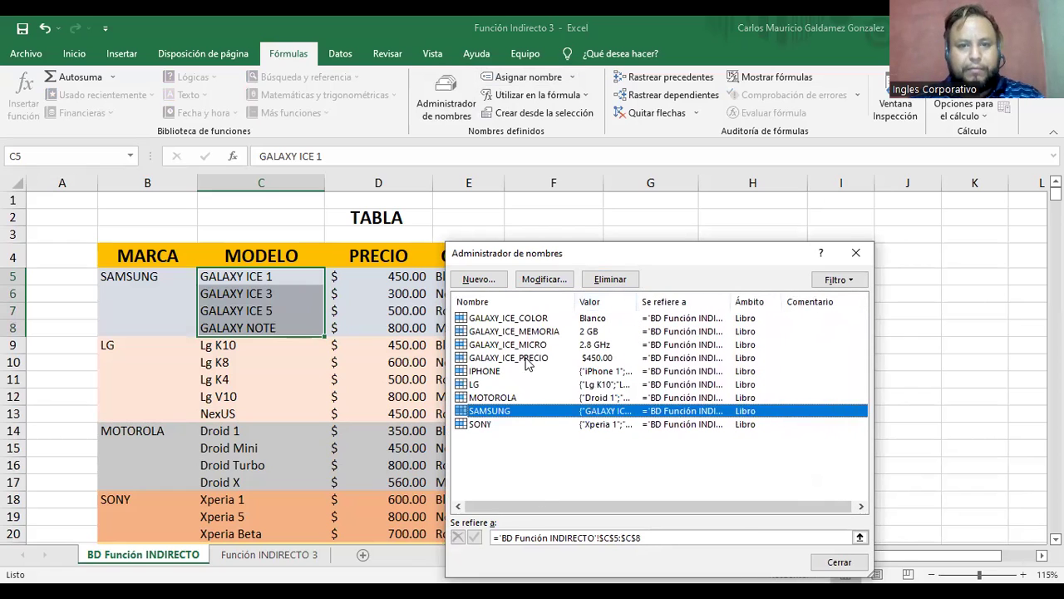
# Check the ranges that the MOTOROLA, LG, IPHONE, SAMSUNG and SONY names refer to in the Name Manager
pyautogui.click(487, 397)
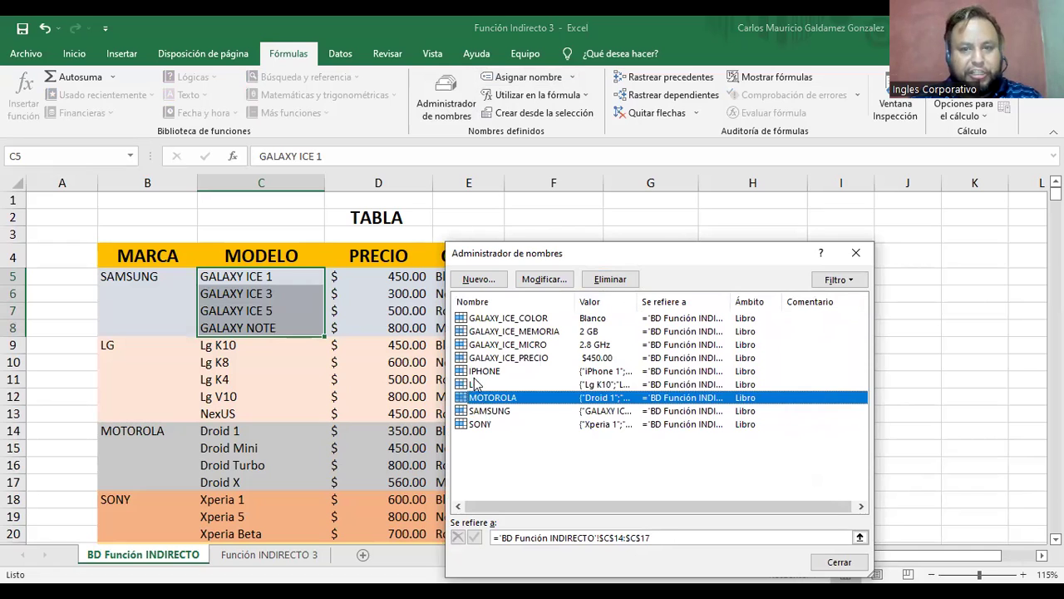
pyautogui.click(476, 383)
pyautogui.click(493, 371)
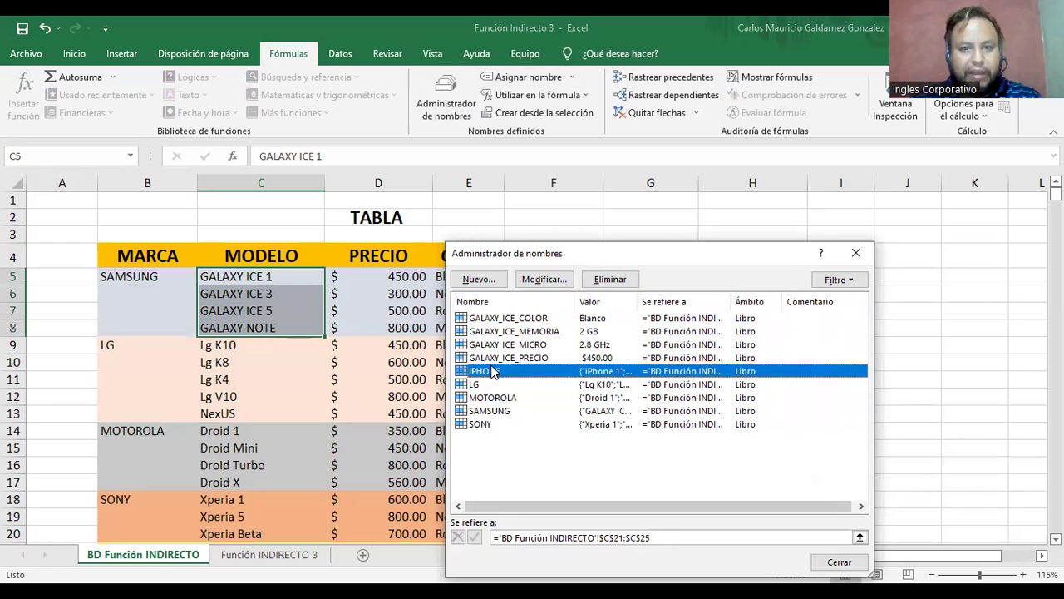
pyautogui.click(490, 411)
pyautogui.click(491, 426)
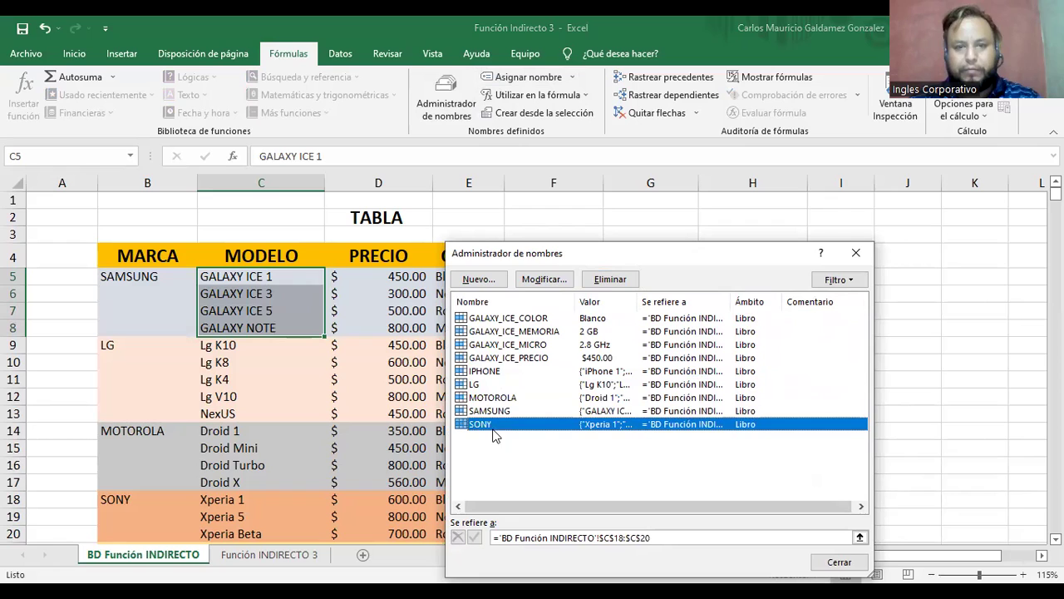
# Rename the Galaxy Ice colour and memory names as GALAXY_ICE_COL and GALAXY_ICE_MEM
pyautogui.click(533, 318)
pyautogui.click(544, 281)
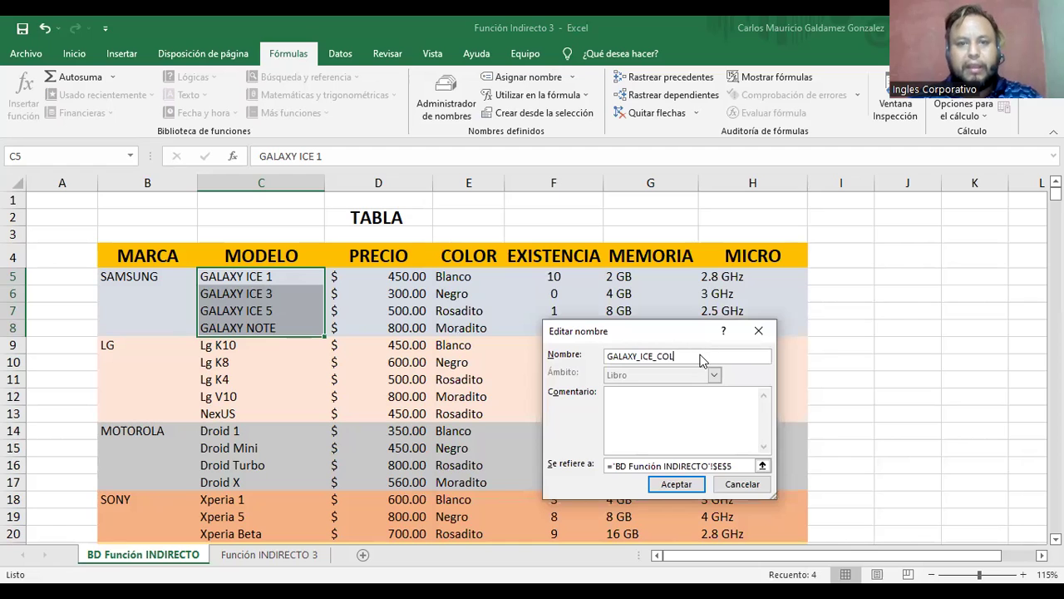
pyautogui.press('Return')
pyautogui.click(537, 331)
pyautogui.click(542, 280)
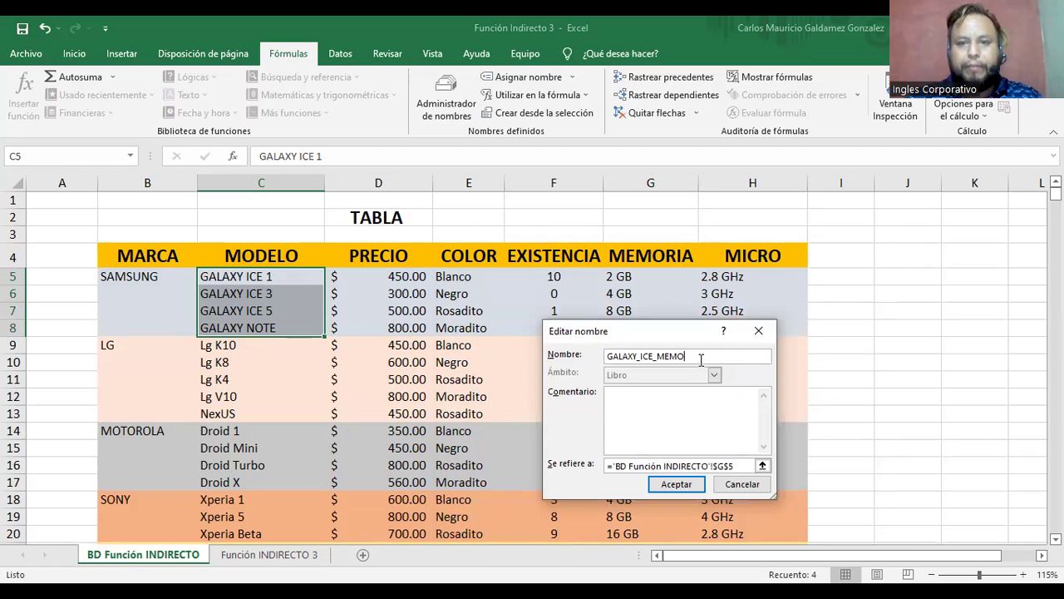
pyautogui.press('Return')
# Rename the Galaxy Ice micro and price names as GALAXY_ICE_MIC and GALAXY_ICE_PREC
pyautogui.click(528, 344)
pyautogui.click(546, 280)
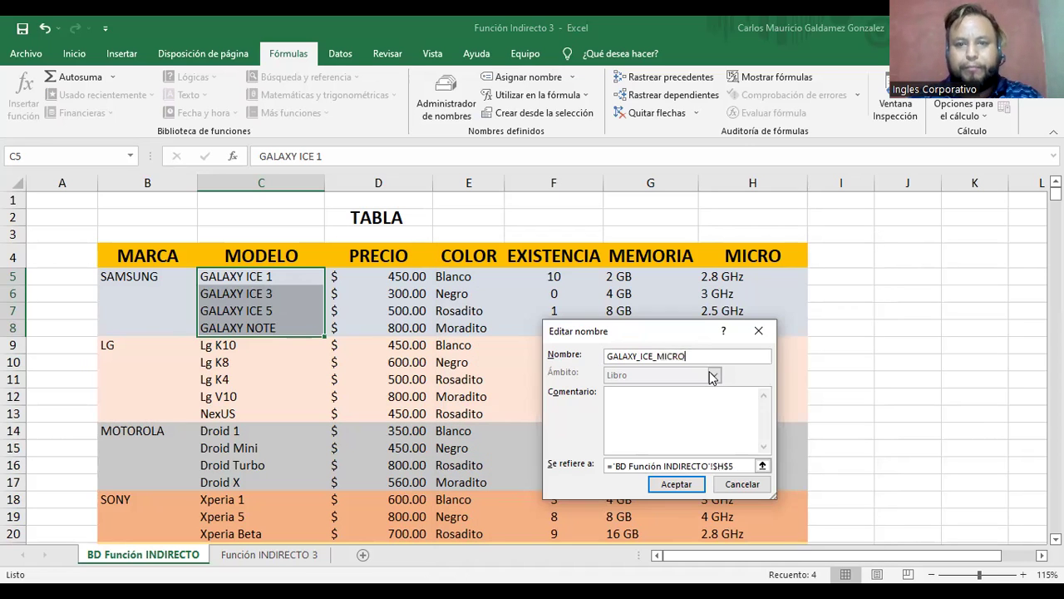
pyautogui.press('Return')
pyautogui.click(536, 358)
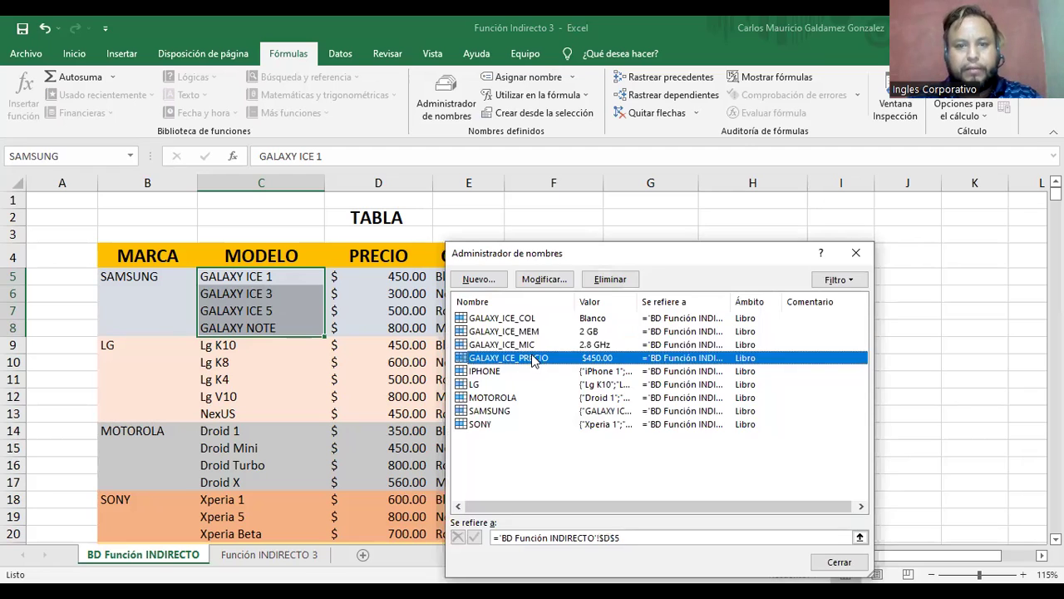
pyautogui.click(546, 280)
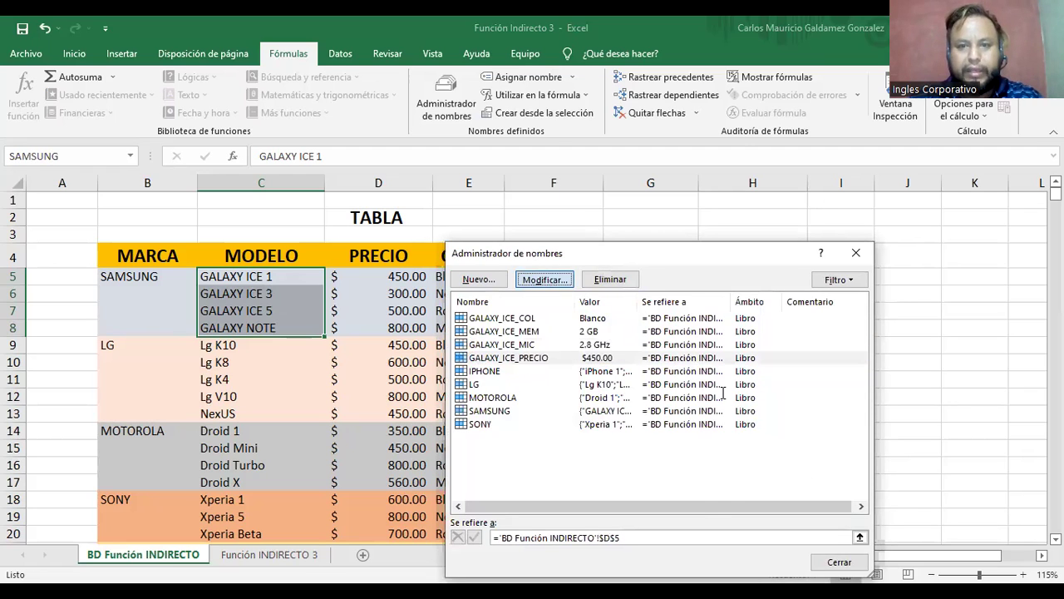
pyautogui.press('BackSpace')
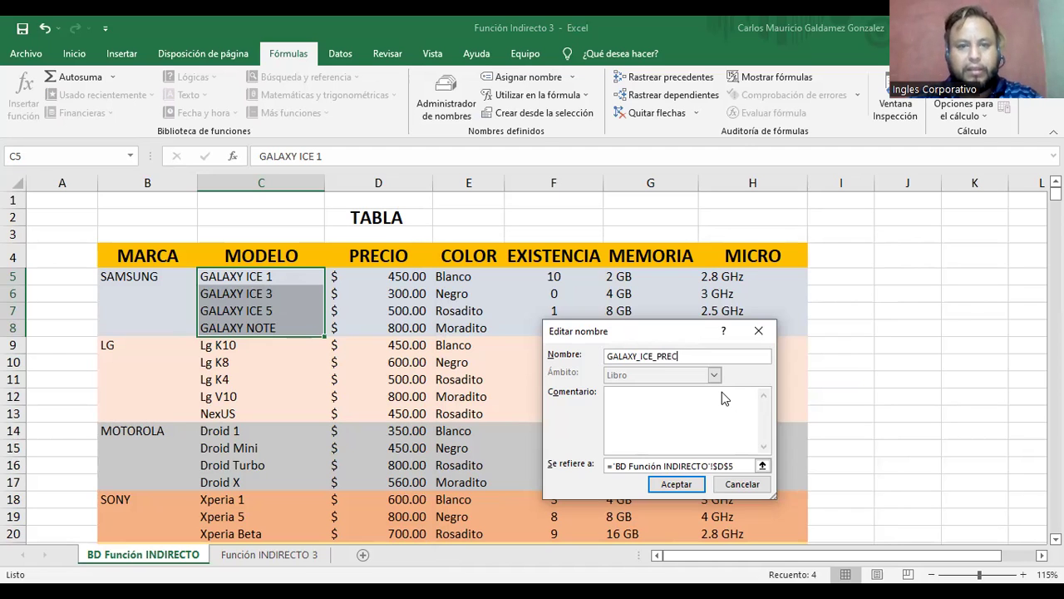
pyautogui.press('Return')
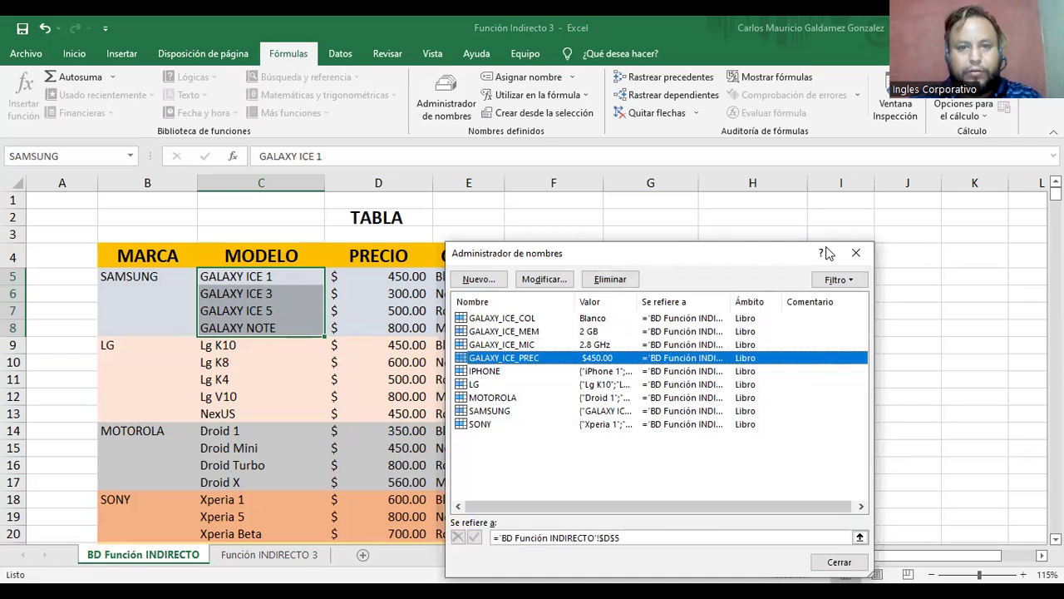
# Move the Name Manager dialog aside to uncover the Samsung rows of the phone table
pyautogui.moveTo(827, 253); pyautogui.dragTo(998, 236)
pyautogui.moveTo(718, 236); pyautogui.dragTo(694, 308)
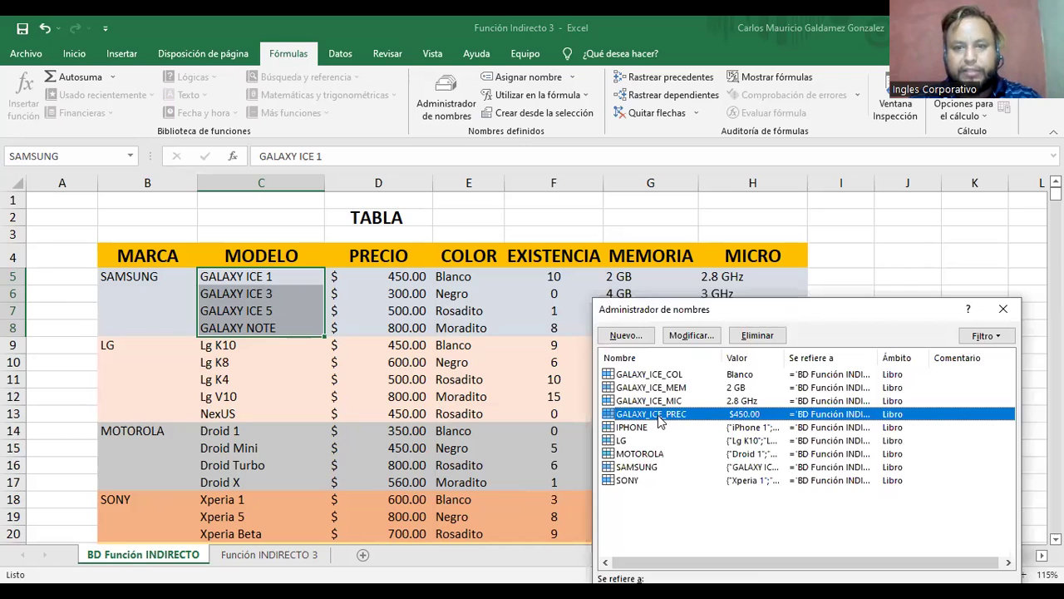
pyautogui.keyDown('ctrl'); pyautogui.click(642, 377); pyautogui.keyUp('ctrl')
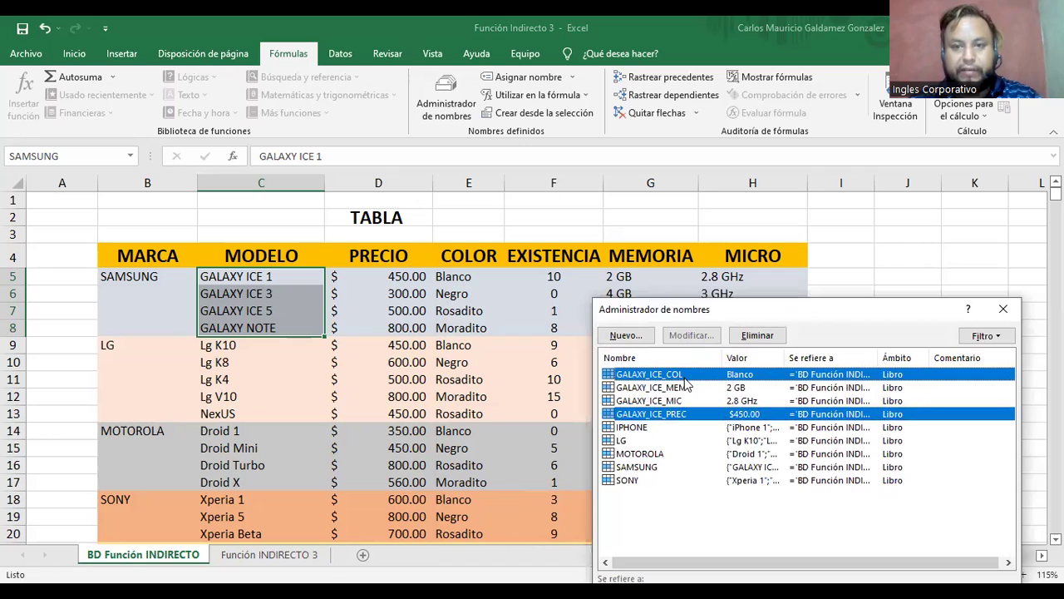
pyautogui.click(650, 414)
pyautogui.click(618, 337)
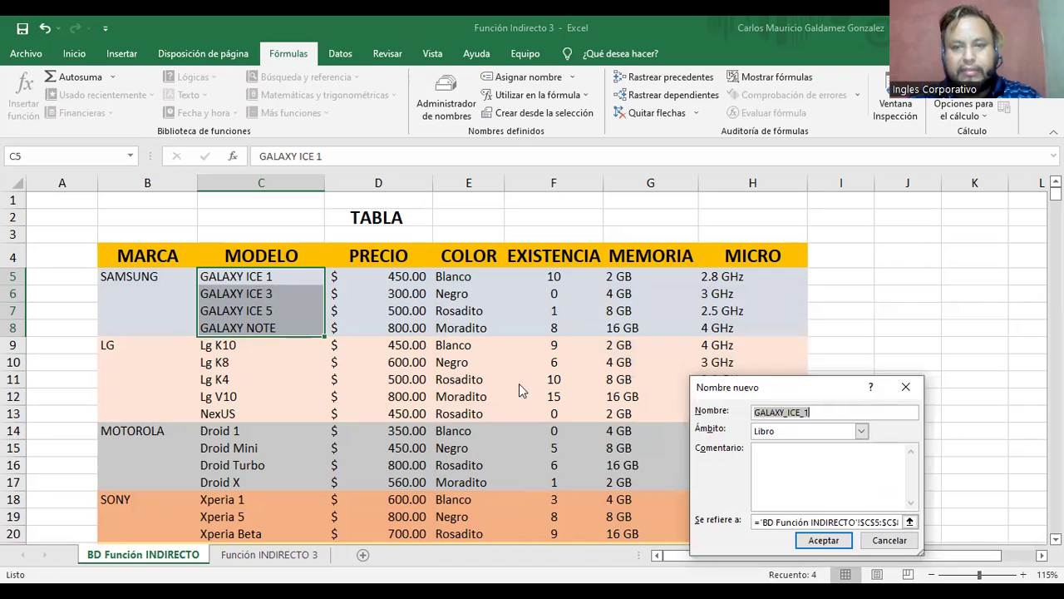
pyautogui.click(885, 542)
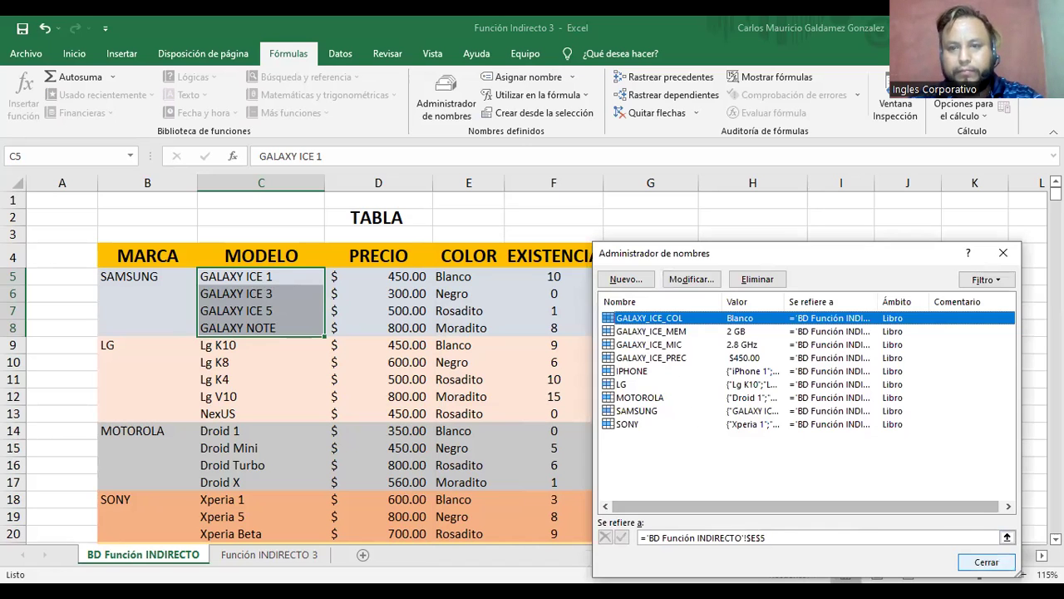
pyautogui.click(1005, 567)
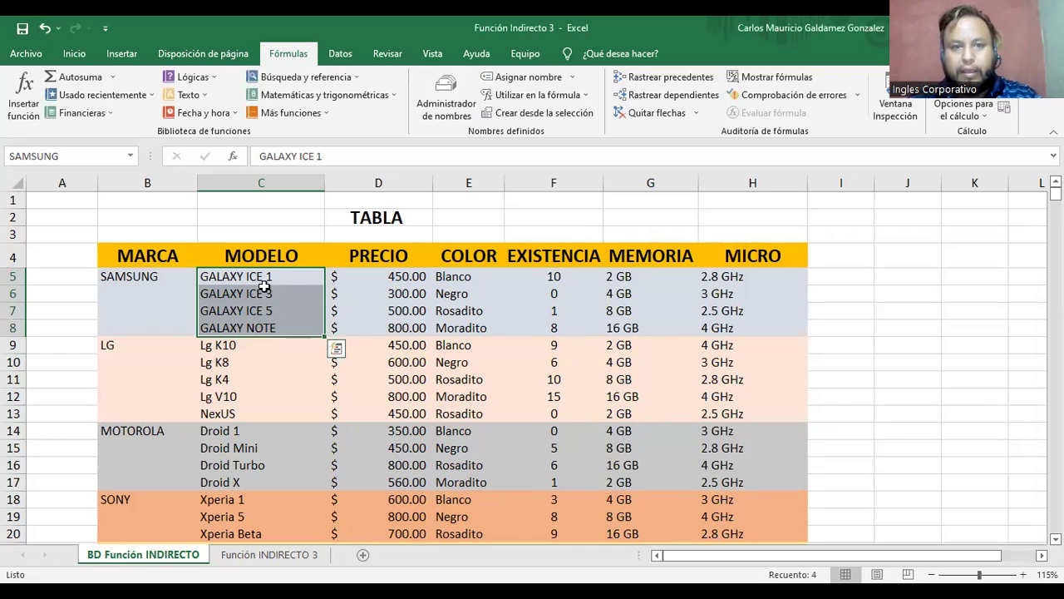
# Delete the names GALAXY_ICE_COL, GALAXY_ICE_MEM, GALAXY_ICE_MIC and GALAXY_ICE_PREC from the Name Manager and close it
pyautogui.click(427, 98)
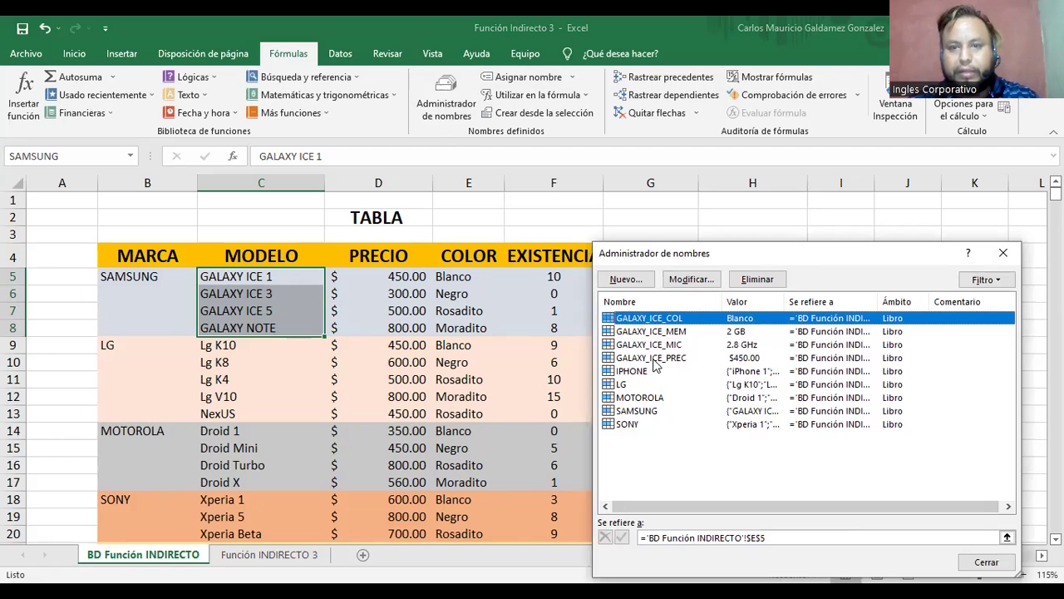
pyautogui.keyDown('shift'); pyautogui.click(654, 359); pyautogui.keyUp('shift')
pyautogui.click(745, 282)
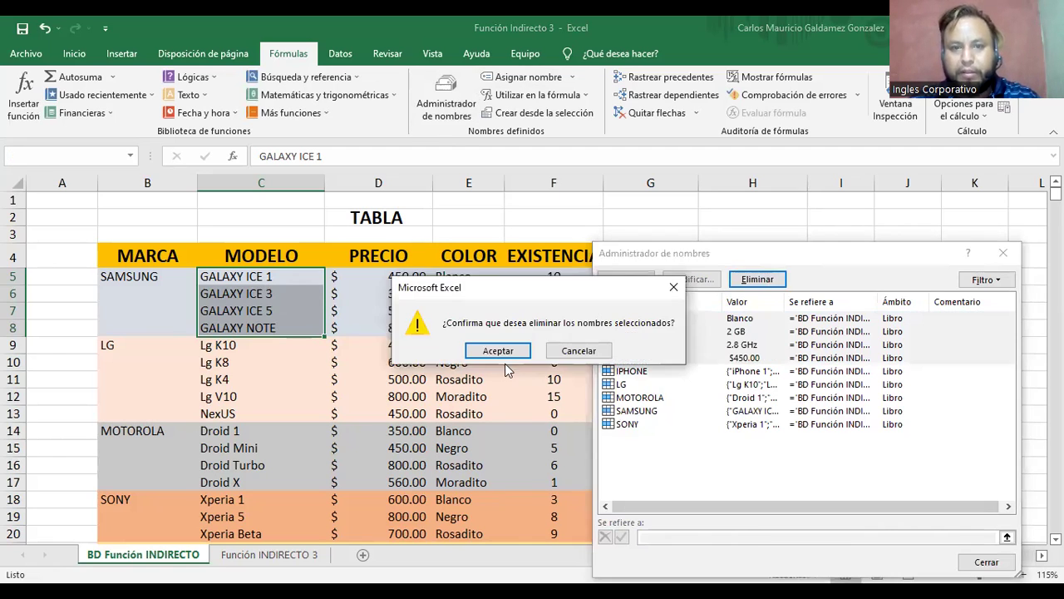
pyautogui.press('Return')
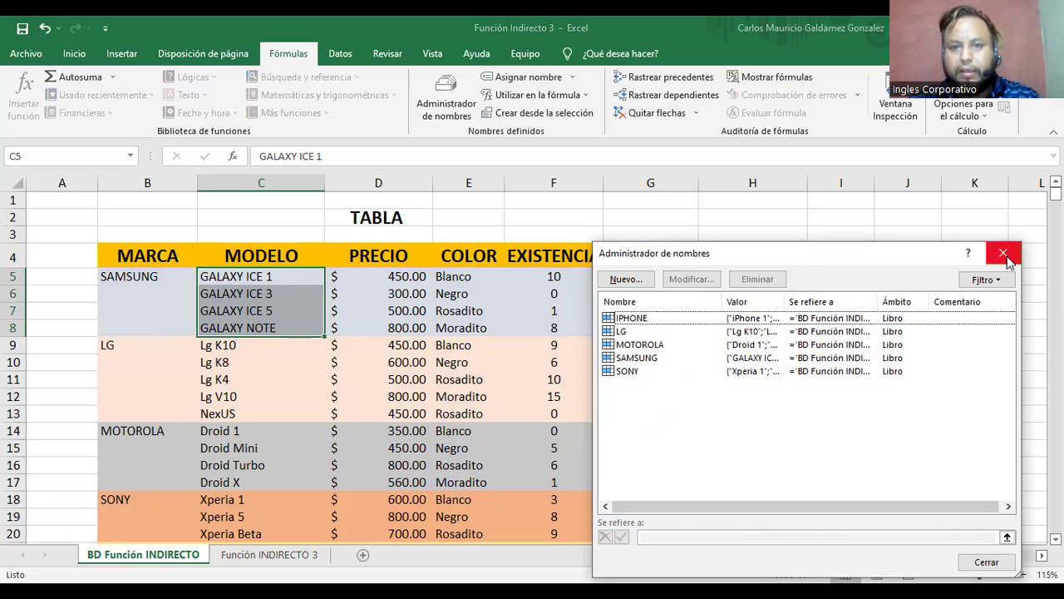
pyautogui.click(1004, 252)
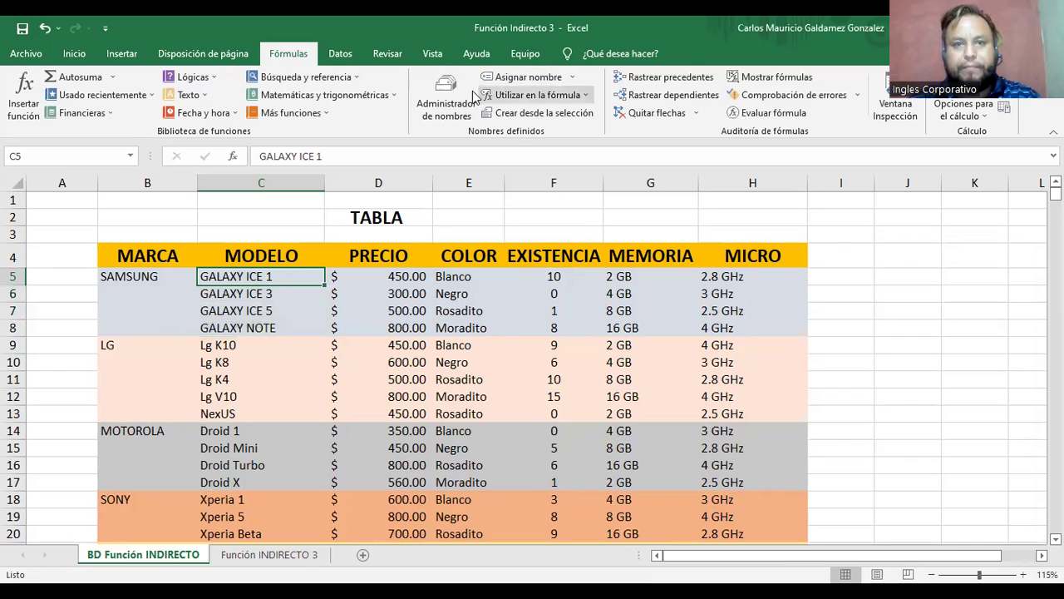
# Define the name GALAXY_ICE_1_PRE for the Galaxy Ice 1 price in cell D5 of the BD Función INDIRECTO sheet
pyautogui.click(837, 357)
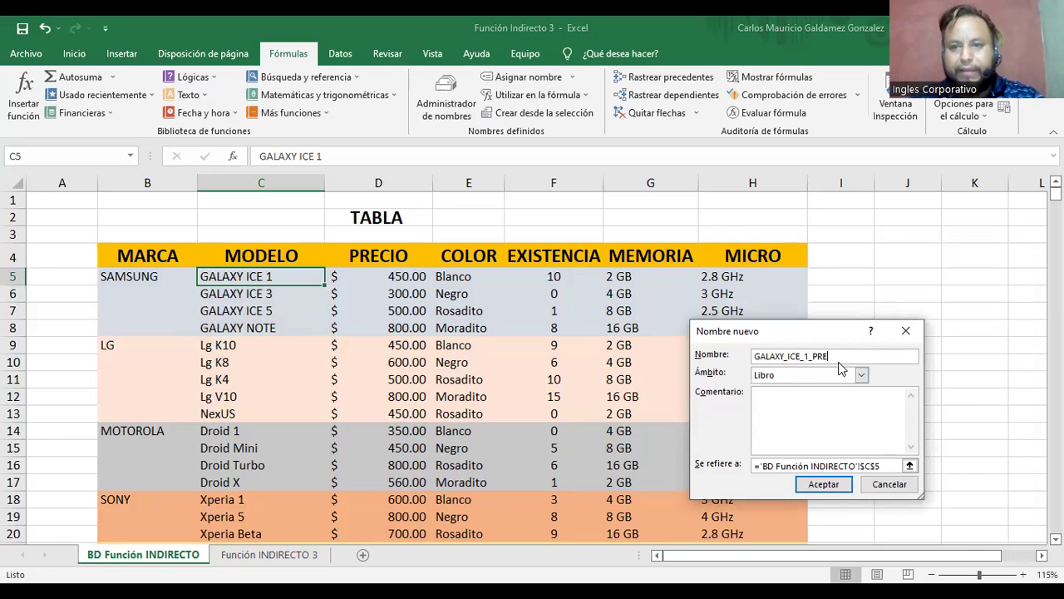
pyautogui.click(910, 468)
pyautogui.click(382, 278)
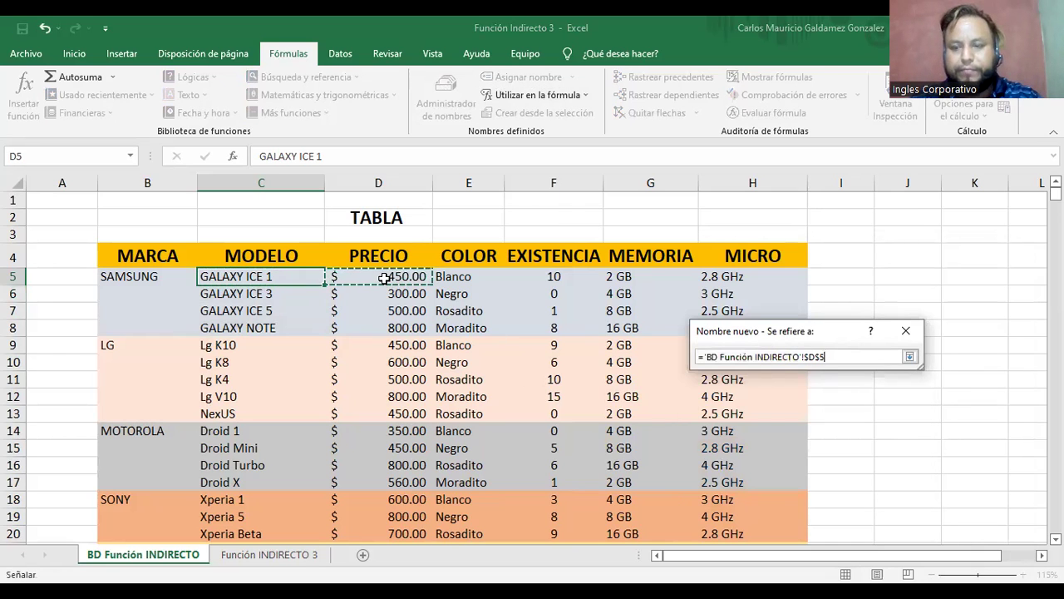
pyautogui.click(909, 356)
pyautogui.press('Return')
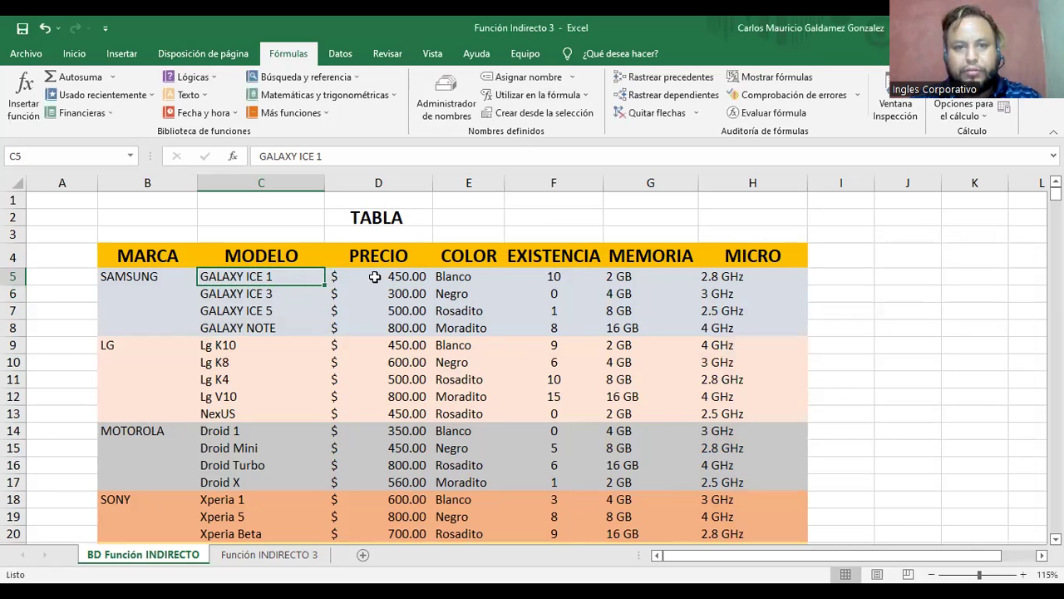
# Define the name GALAXY_ICE_1_COL for the Galaxy Ice 1 colour in cell E5
pyautogui.click(502, 80)
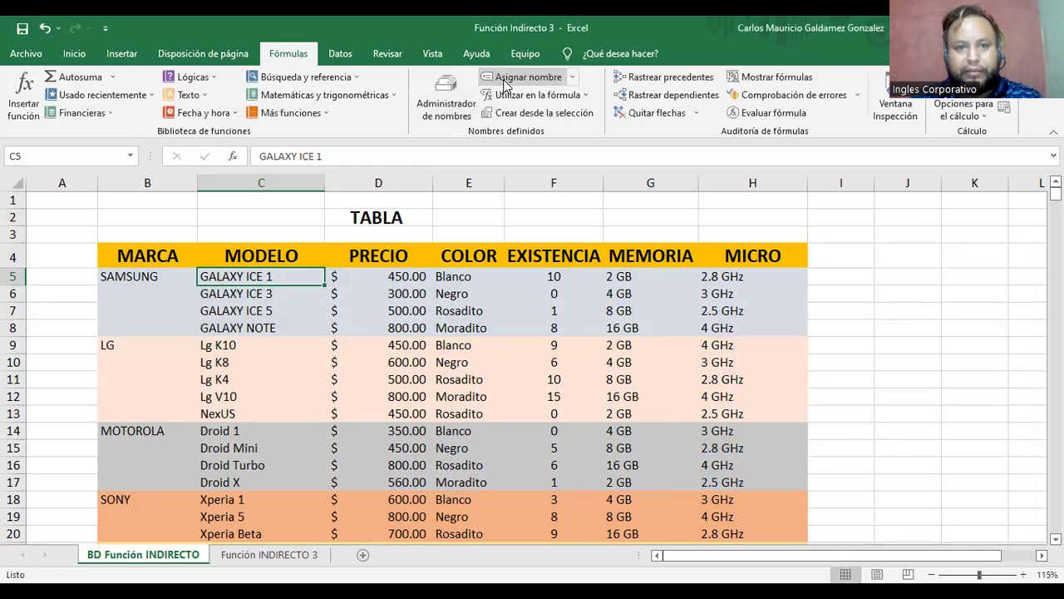
pyautogui.click(836, 354)
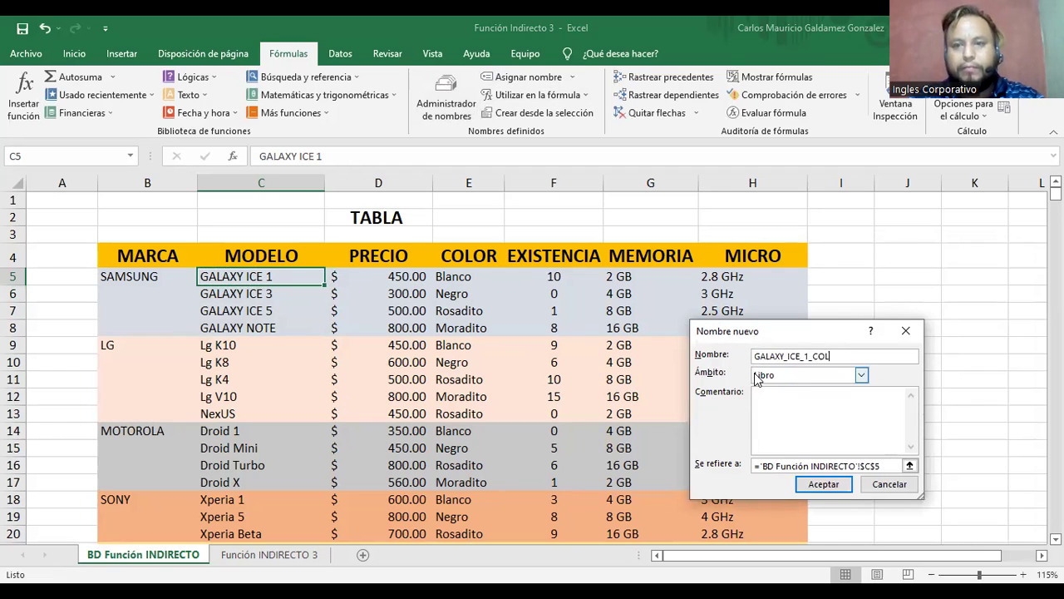
pyautogui.click(909, 466)
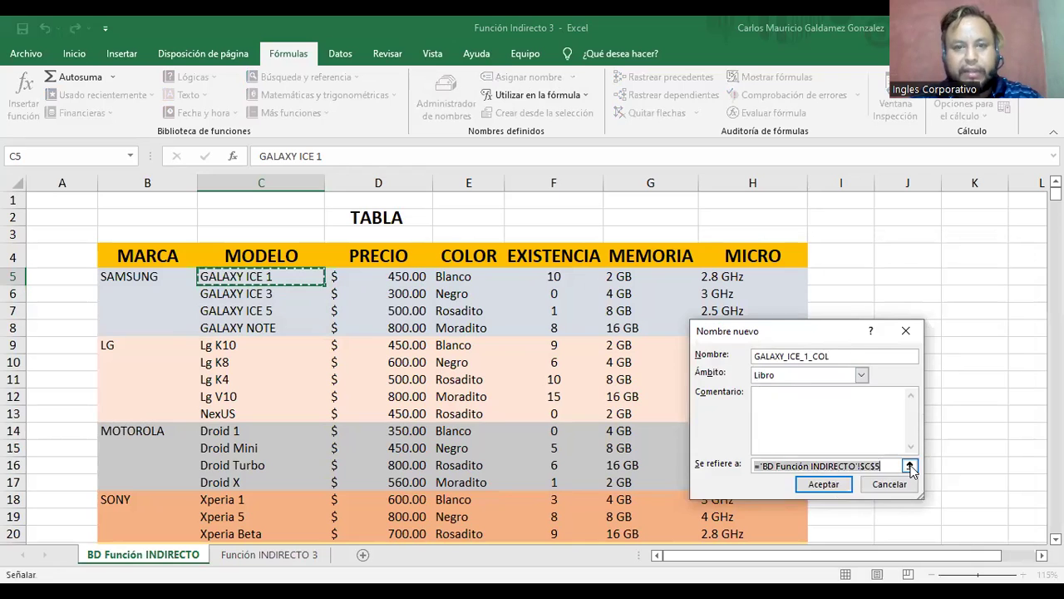
pyautogui.click(454, 276)
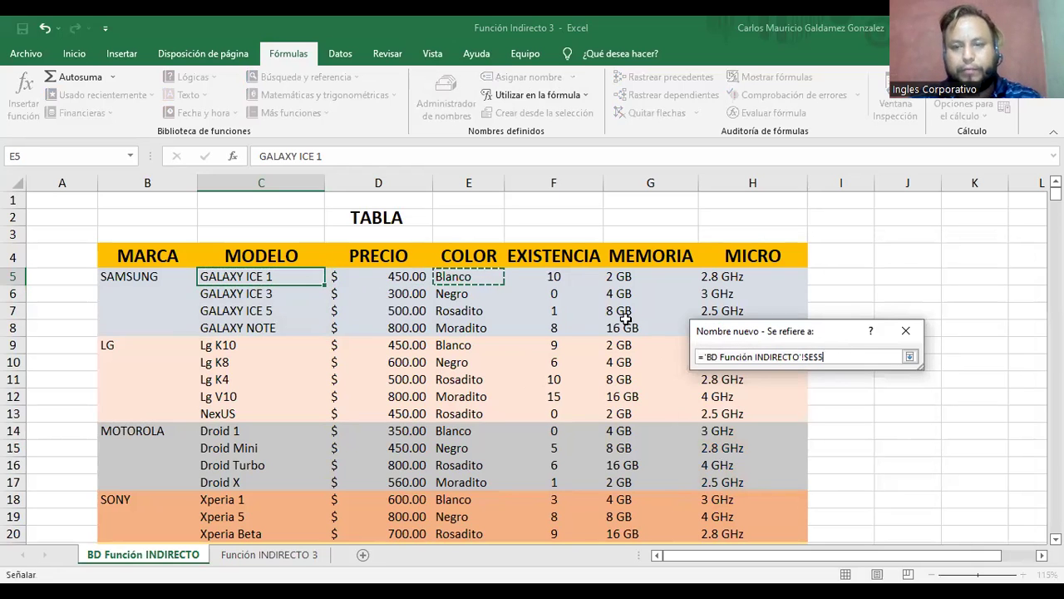
pyautogui.click(914, 358)
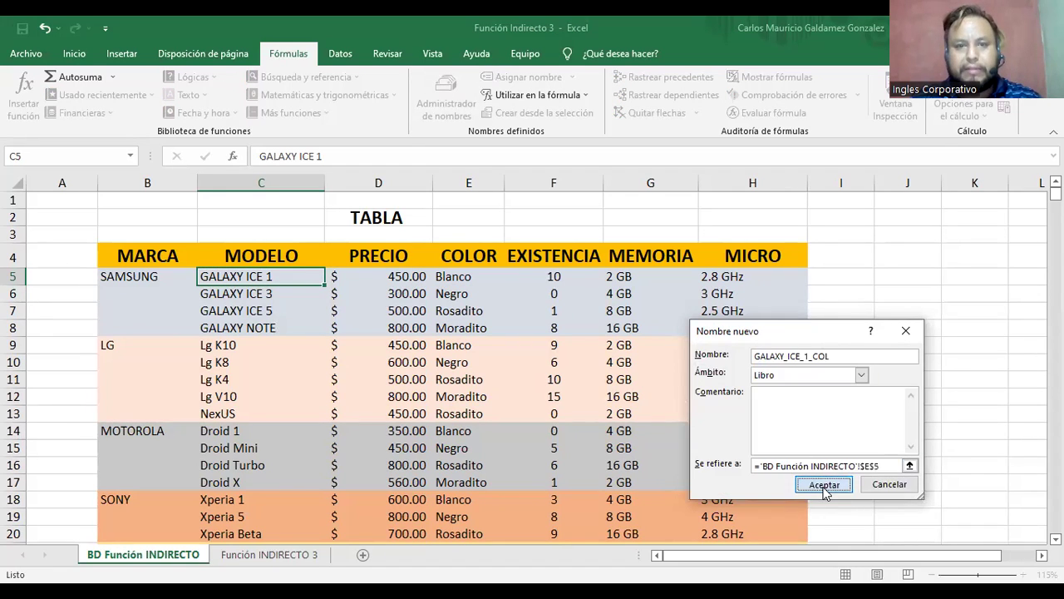
pyautogui.click(818, 502)
# Define the name GALAXY_ICE_1_EXIS for the Galaxy Ice 1 stock in cell F5
pyautogui.click(522, 77)
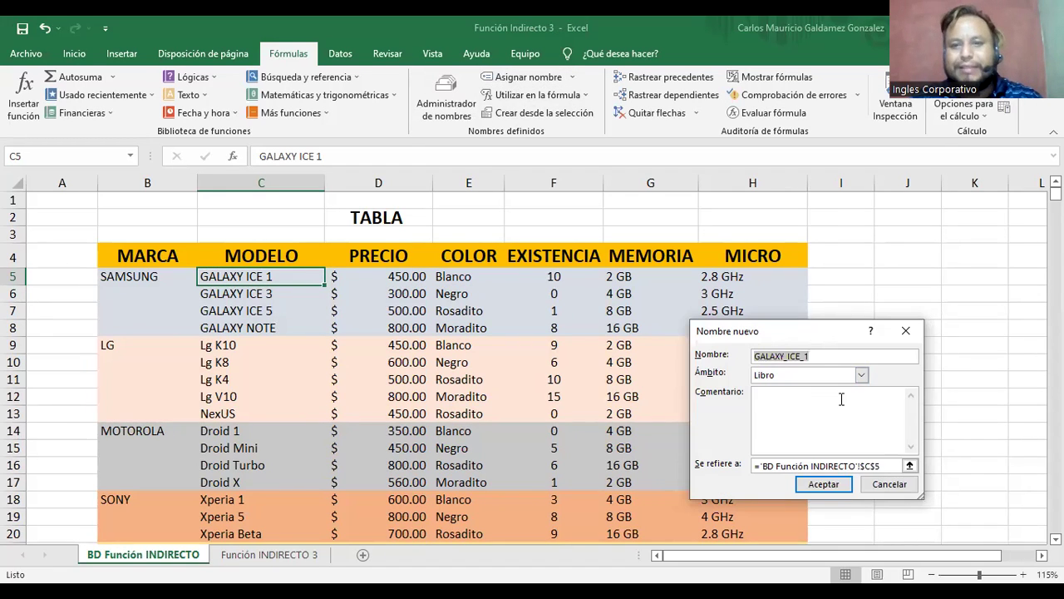
pyautogui.click(840, 355)
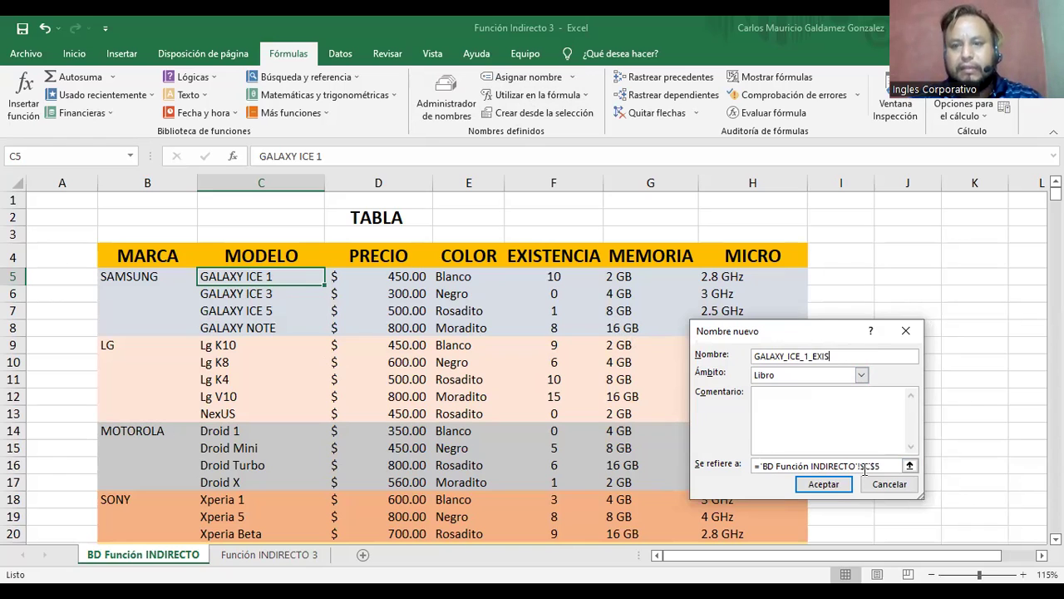
pyautogui.click(909, 468)
pyautogui.click(910, 467)
pyautogui.click(554, 277)
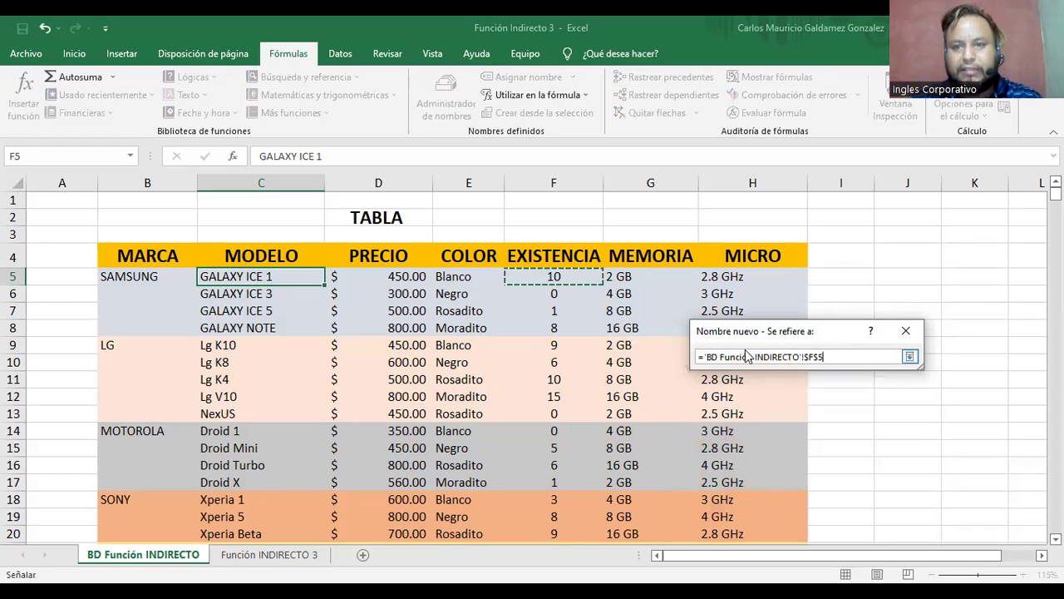
pyautogui.click(909, 357)
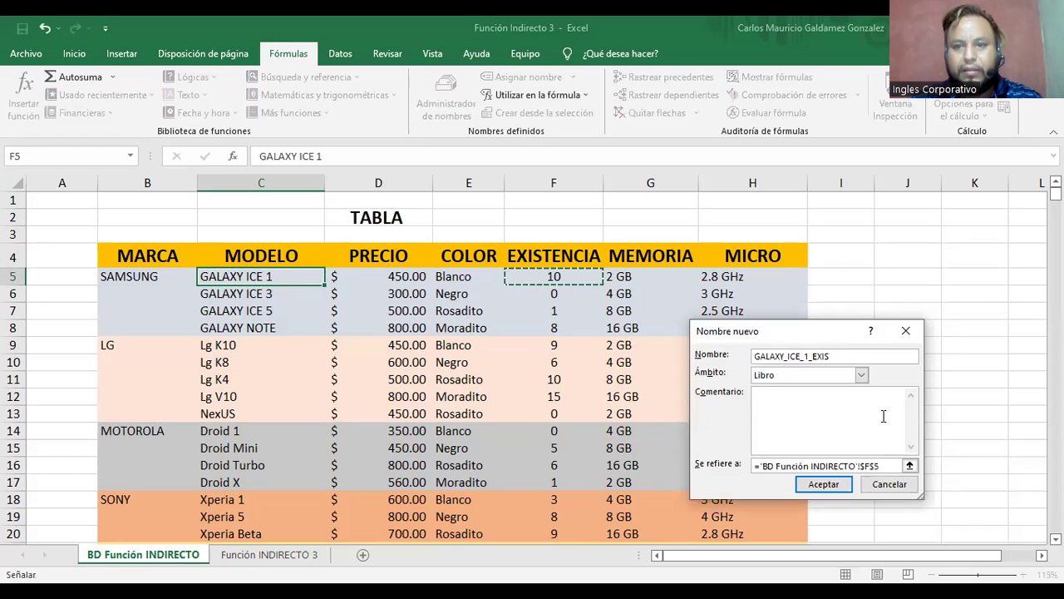
pyautogui.click(823, 494)
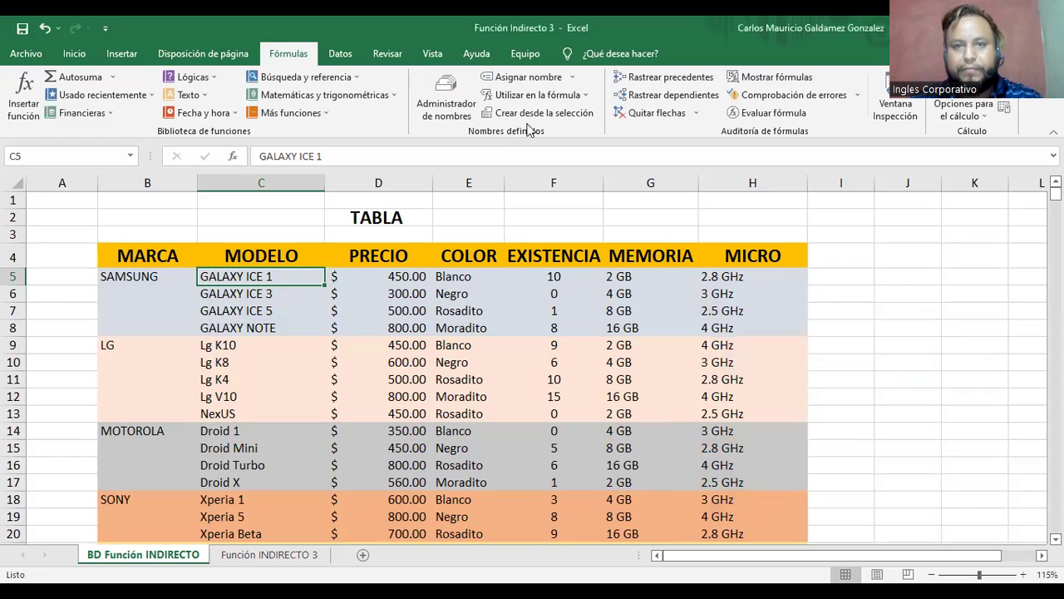
# Define the name GALAXY_ICE_1_MEM for the Galaxy Ice 1 memory in cell G5
pyautogui.click(511, 77)
pyautogui.click(833, 354)
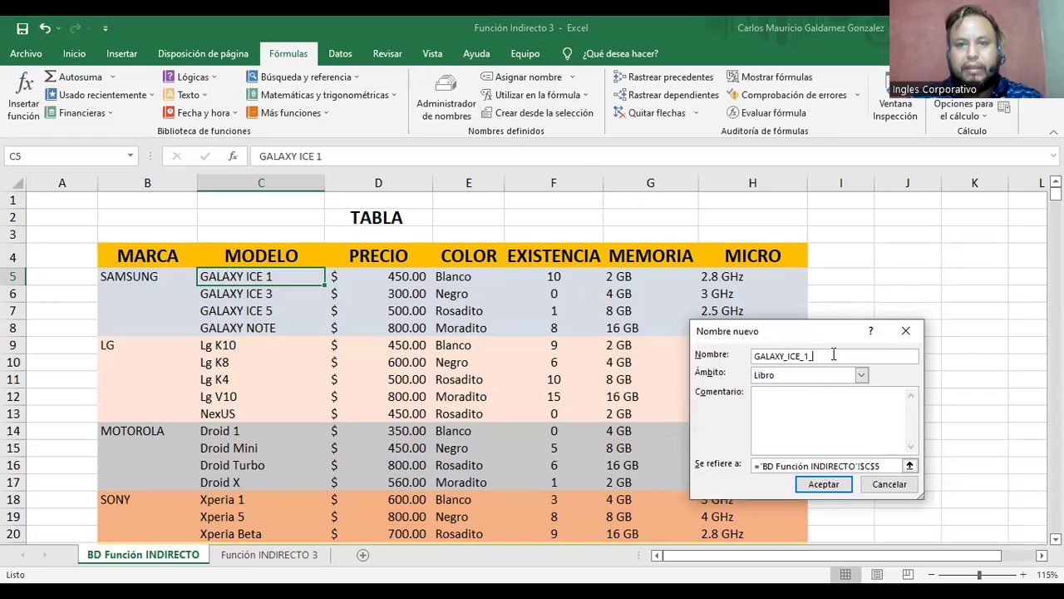
pyautogui.write('_MEM')
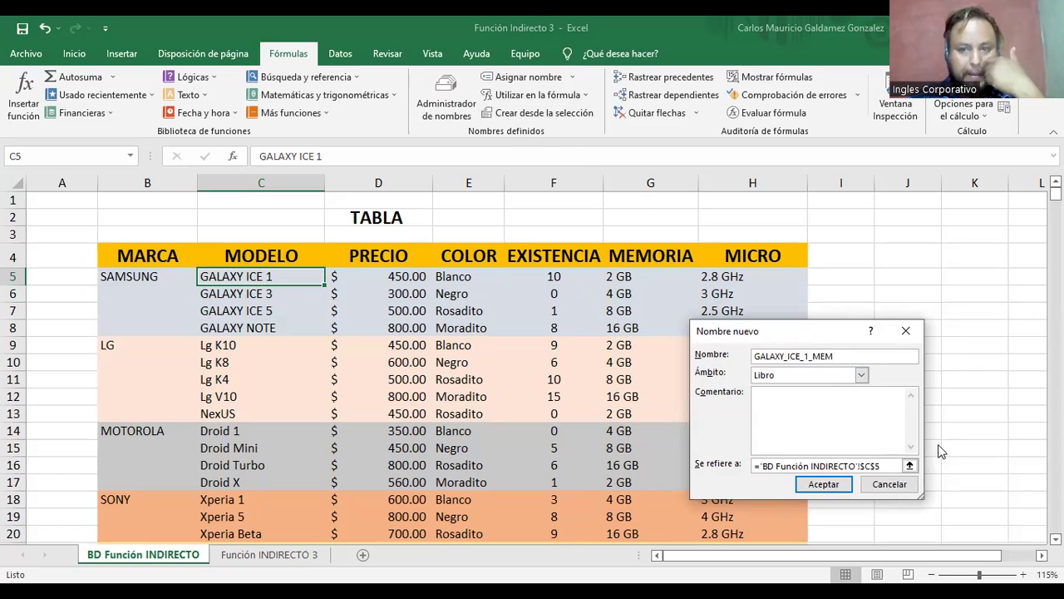
pyautogui.click(909, 466)
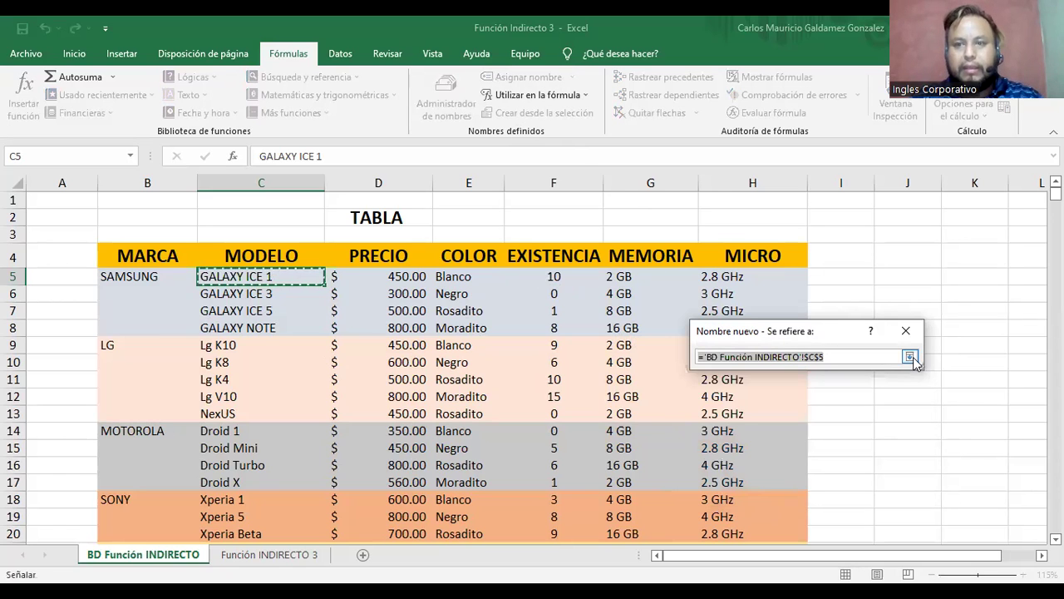
pyautogui.click(625, 278)
pyautogui.click(909, 357)
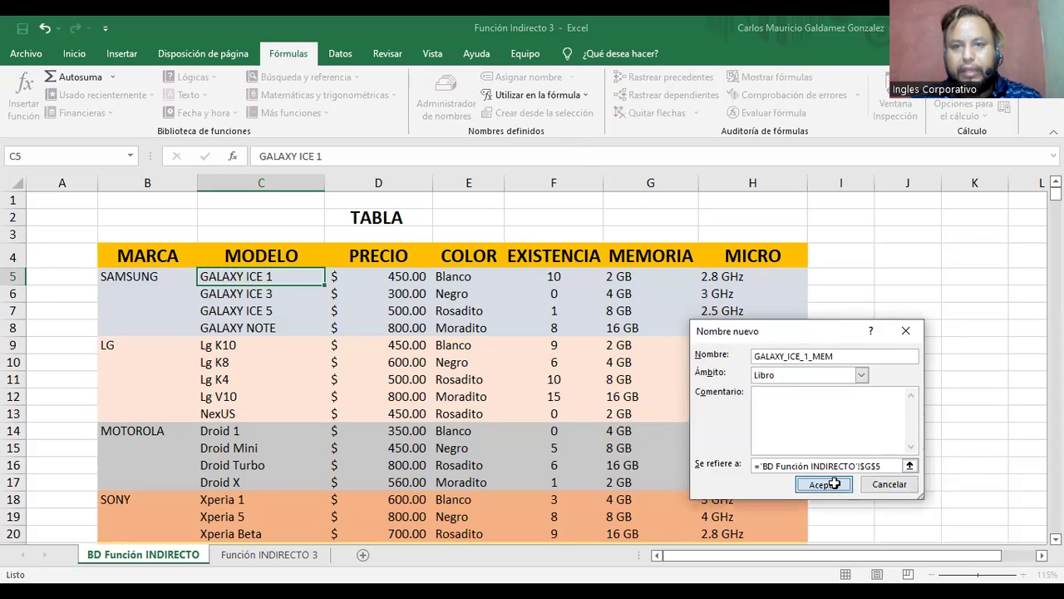
pyautogui.click(833, 483)
# Define the name GALAXY_ICE_1_MIC for the Galaxy Ice 1 processor speed in cell H5
pyautogui.click(542, 77)
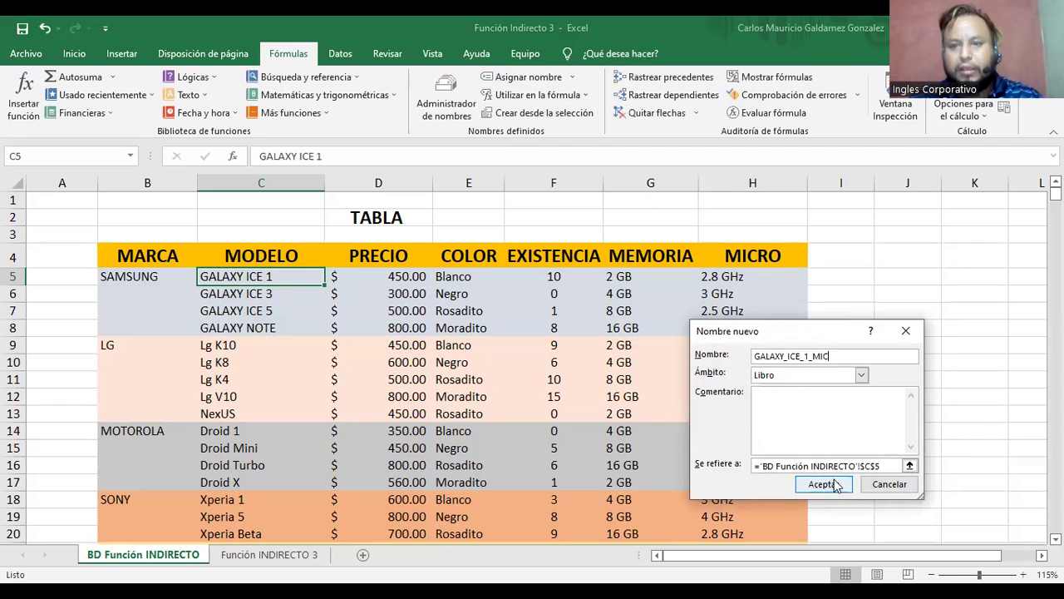
pyautogui.click(910, 465)
pyautogui.click(742, 276)
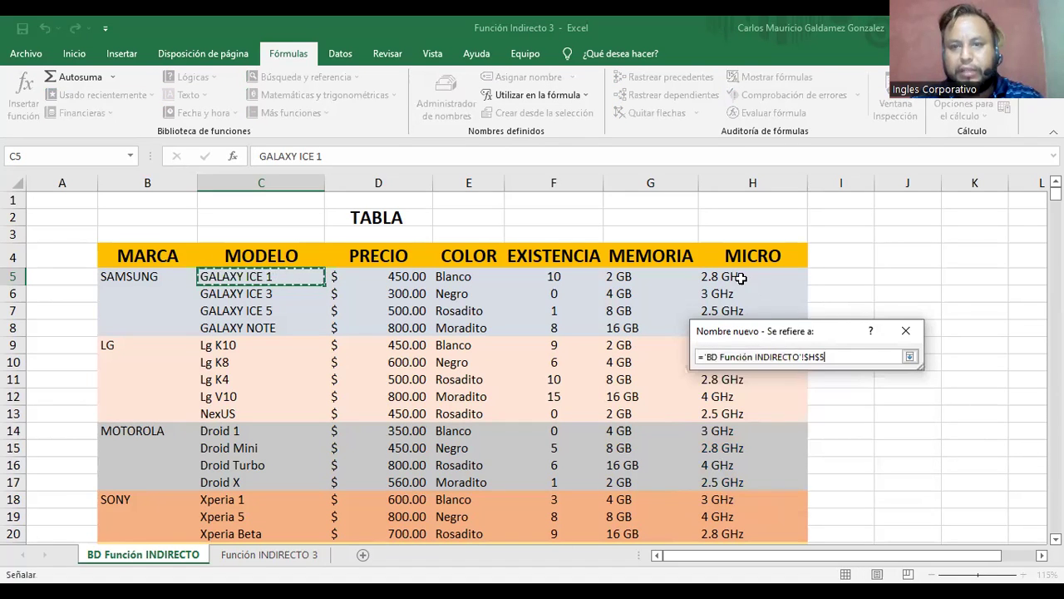
pyautogui.click(909, 356)
pyautogui.click(817, 491)
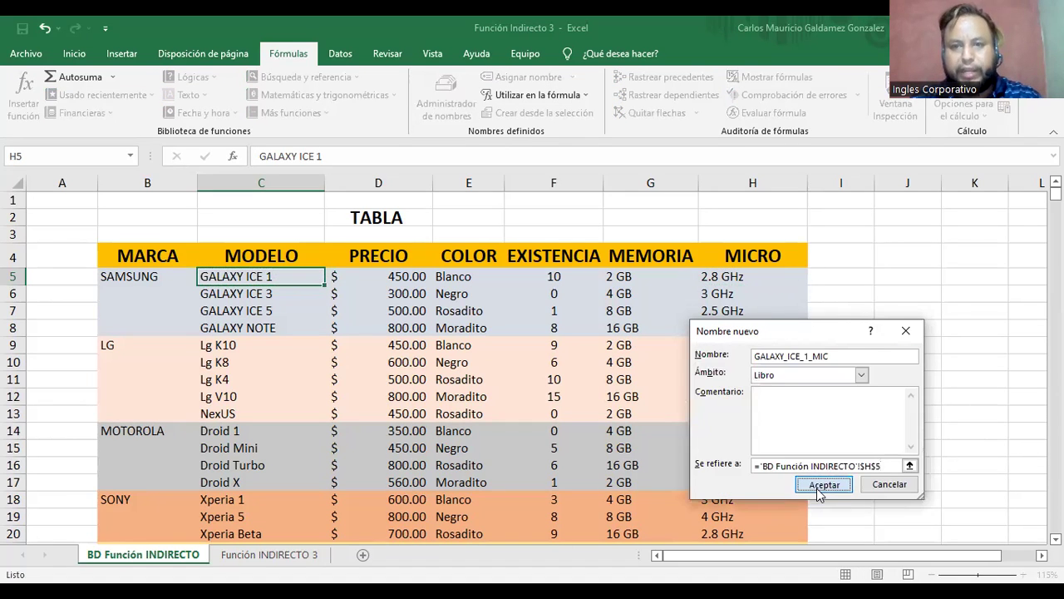
# Check the five Galaxy Ice 1 names in the Name Manager against the model's table row, C5 to H5
pyautogui.moveTo(250, 280); pyautogui.dragTo(722, 280)
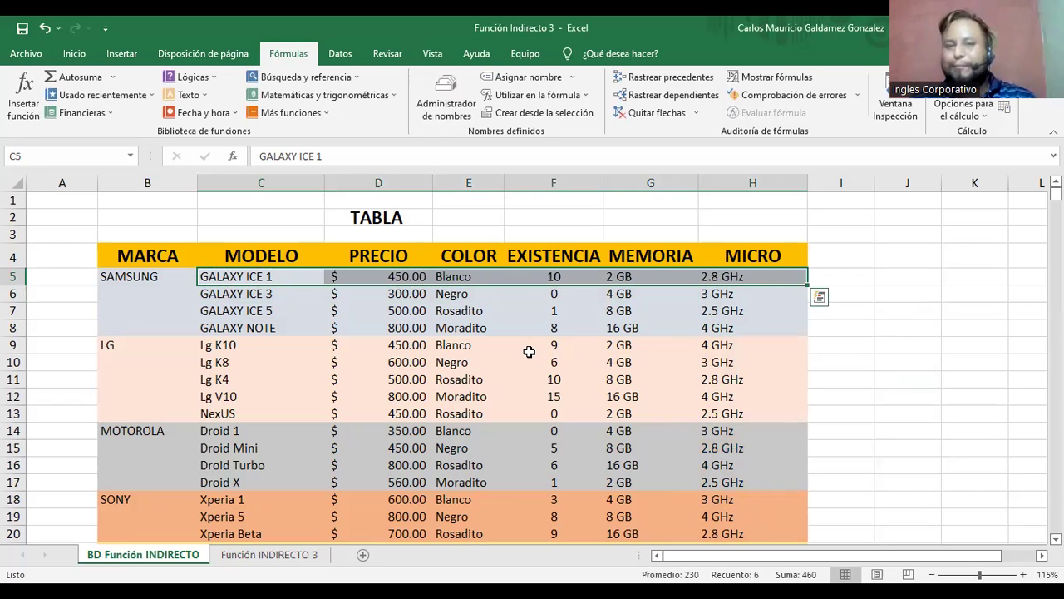
pyautogui.click(447, 95)
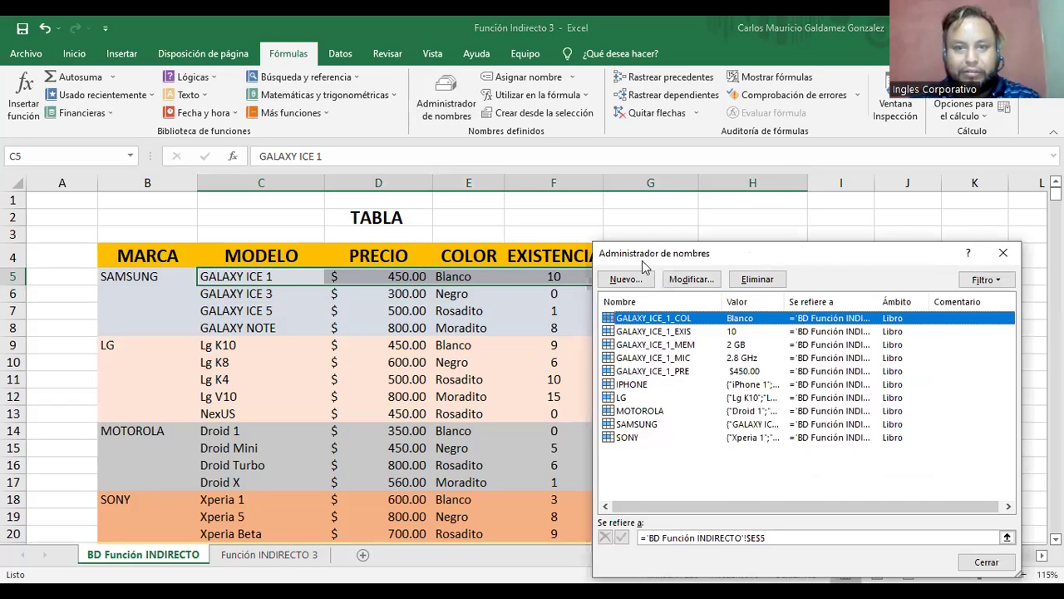
pyautogui.moveTo(642, 260); pyautogui.dragTo(571, 195)
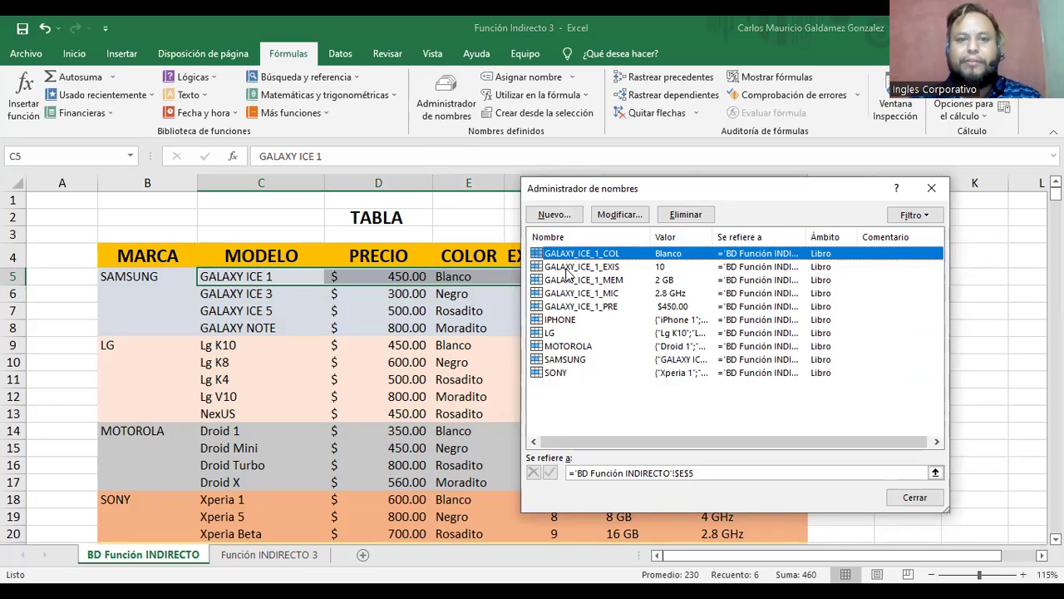
pyautogui.moveTo(755, 191); pyautogui.dragTo(656, 162)
pyautogui.click(803, 158)
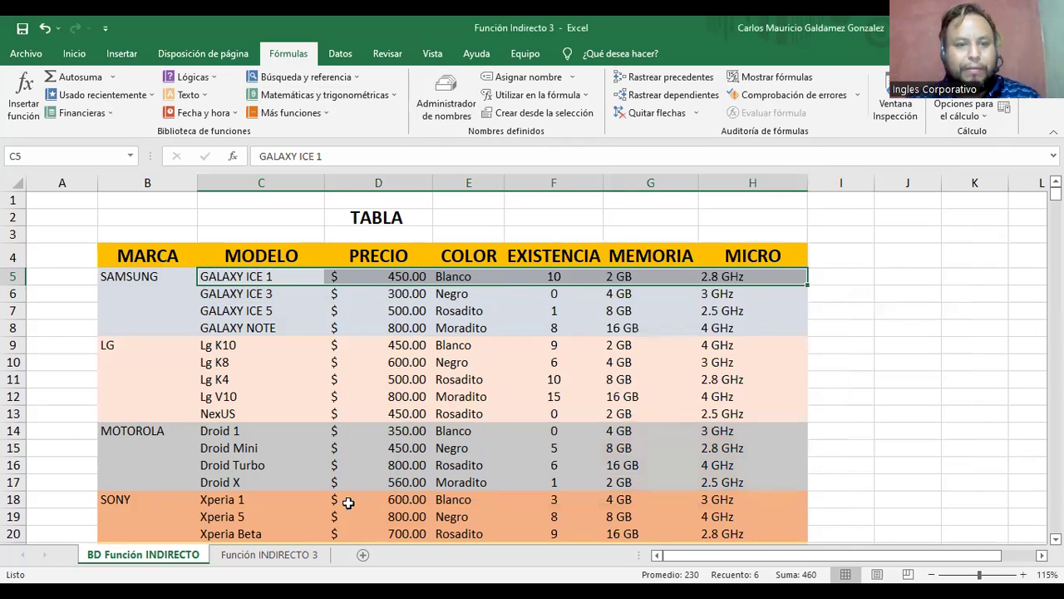
# Enter SAMSUNG as the brand in cell D7 of the Función INDIRECTO 3 sheet
pyautogui.click(292, 555)
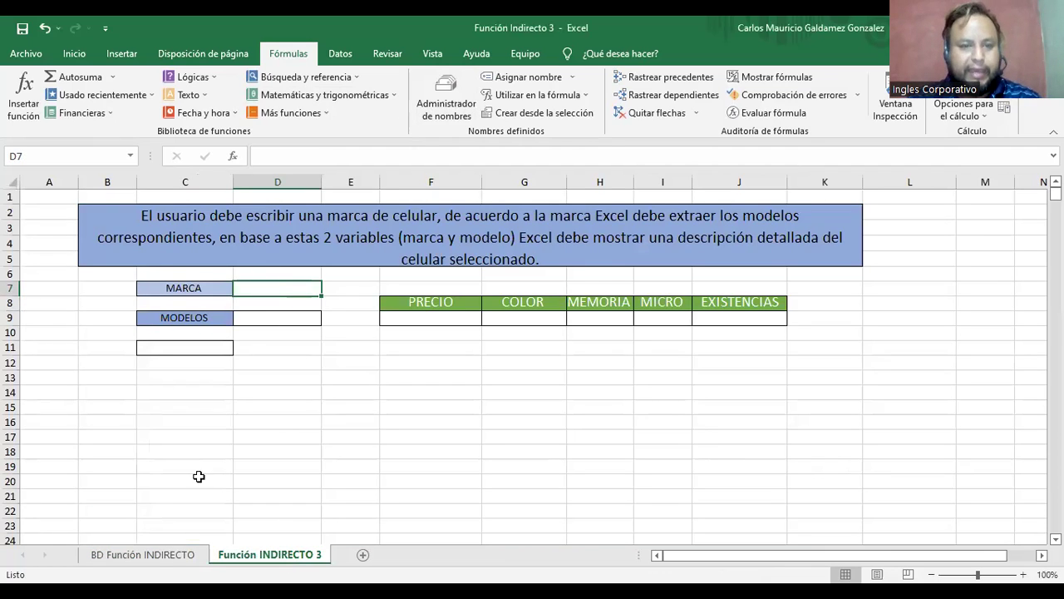
pyautogui.click(154, 555)
pyautogui.click(264, 555)
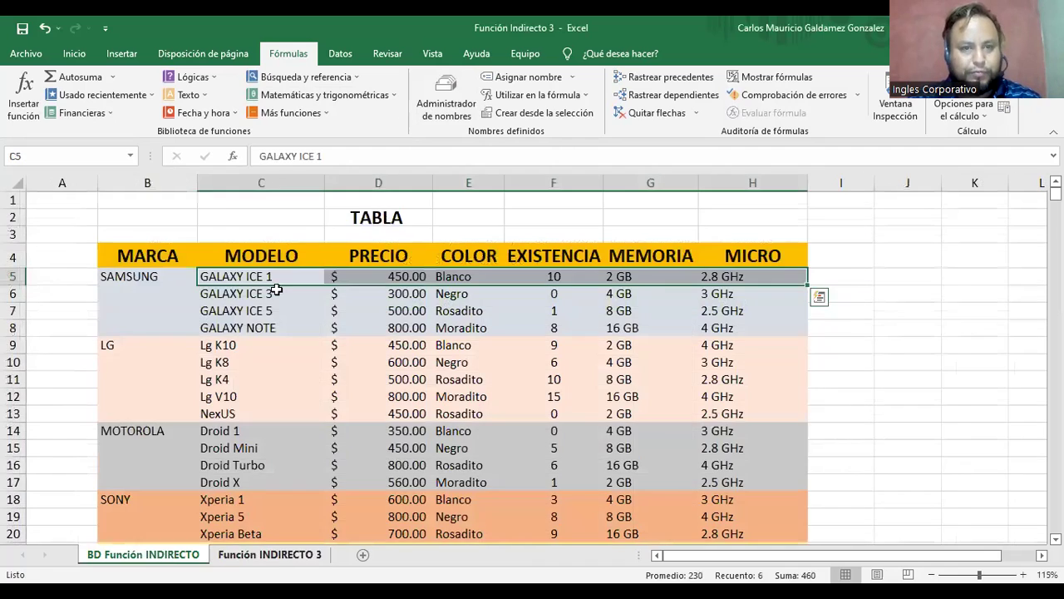
pyautogui.write('sa')
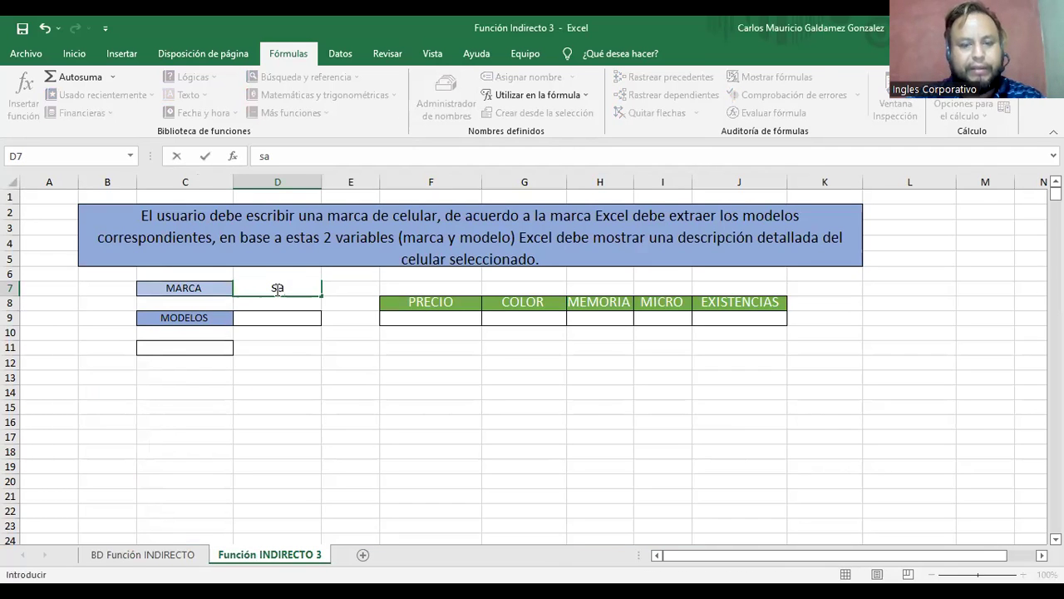
pyautogui.write('SAMSUNG')
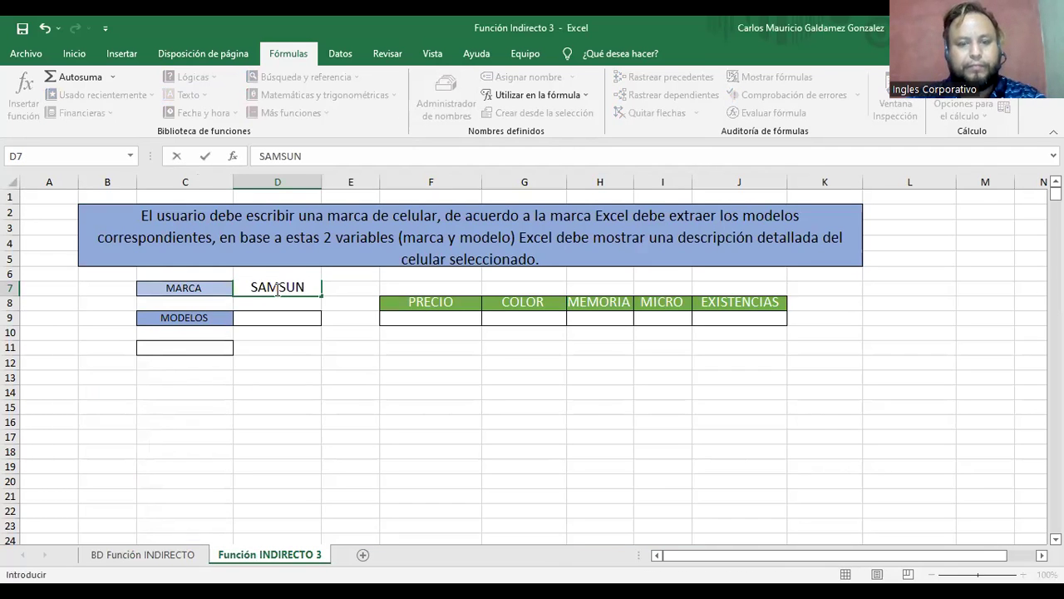
pyautogui.press('Return')
# Open the list validation of model cell D9 and replace its source with a reference to the brand cell, =$D$7
pyautogui.click(276, 320)
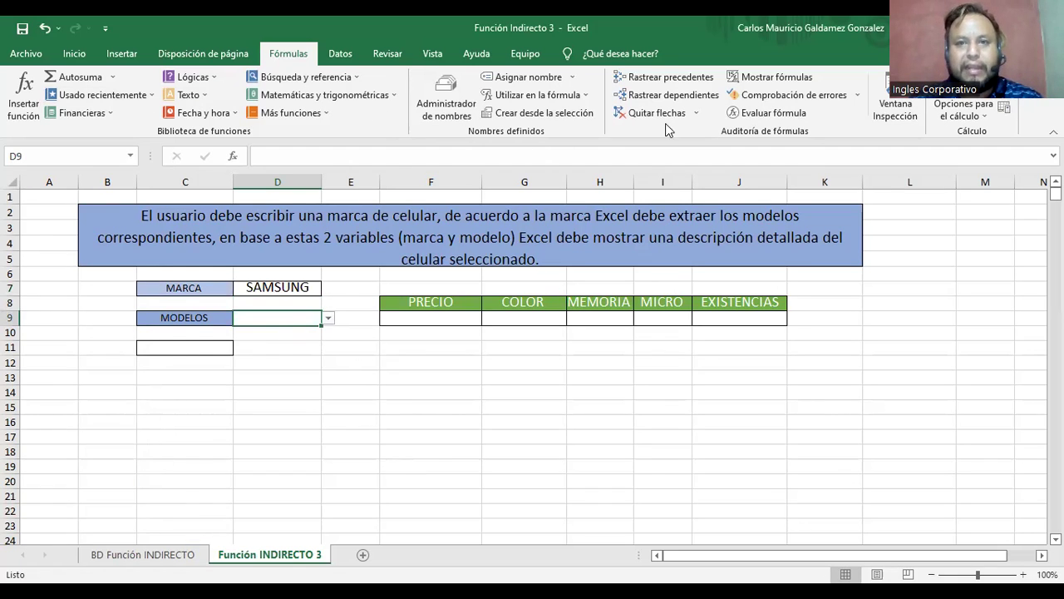
pyautogui.click(340, 53)
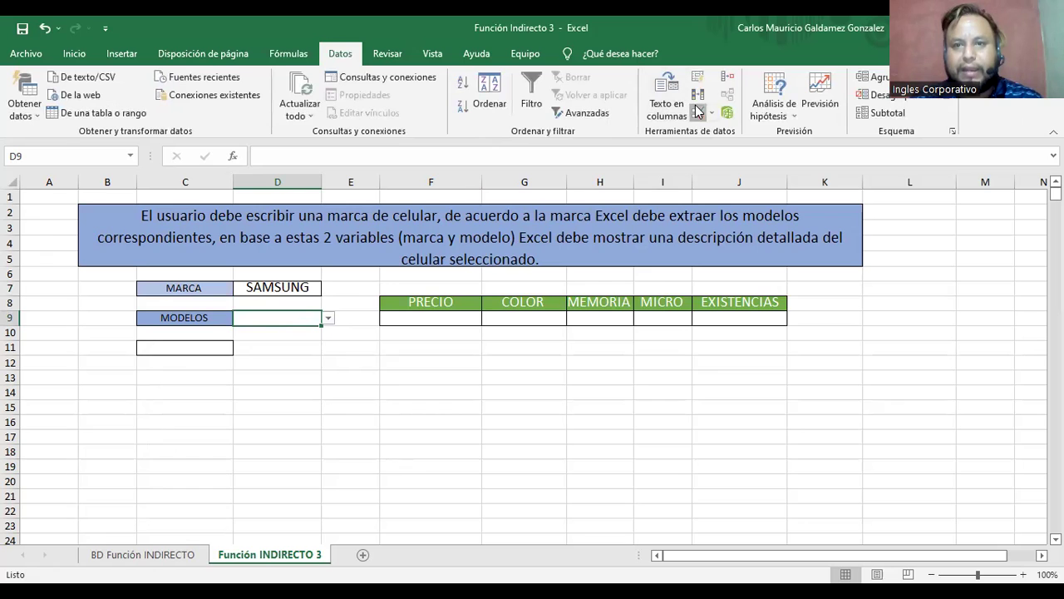
pyautogui.click(697, 112)
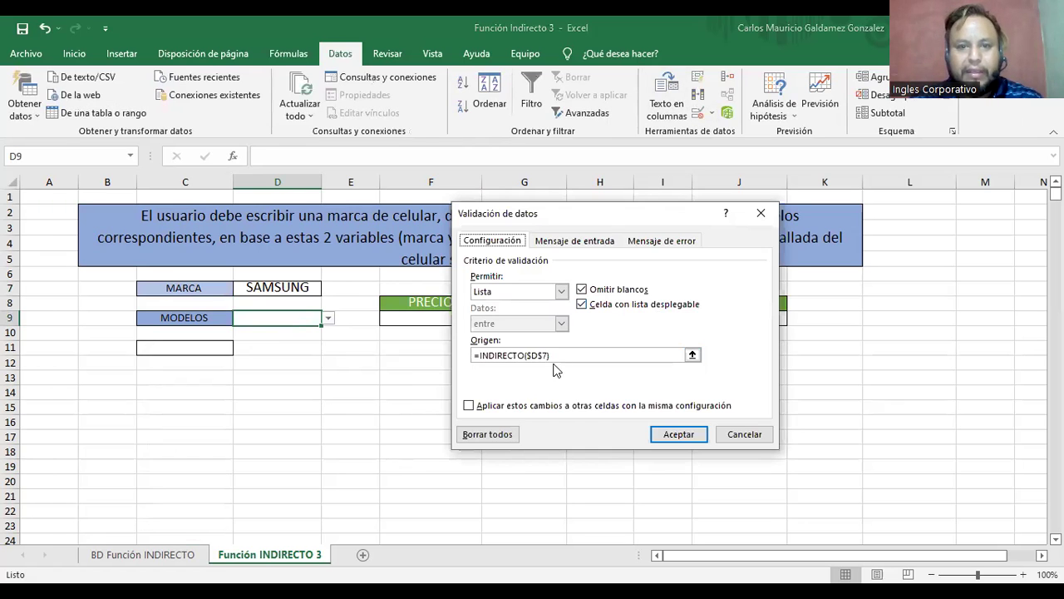
pyautogui.click(692, 355)
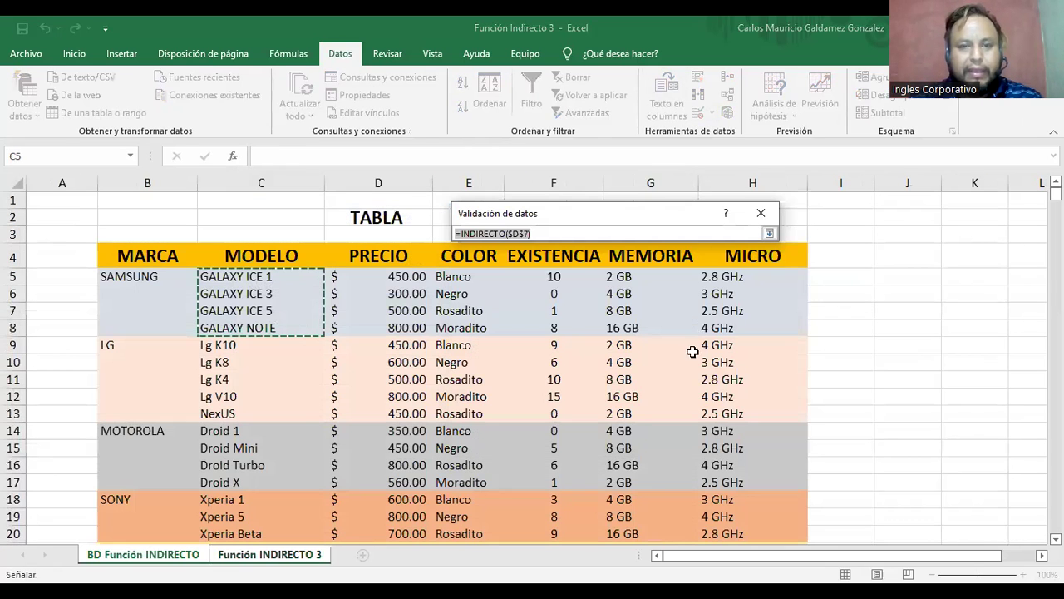
pyautogui.click(771, 234)
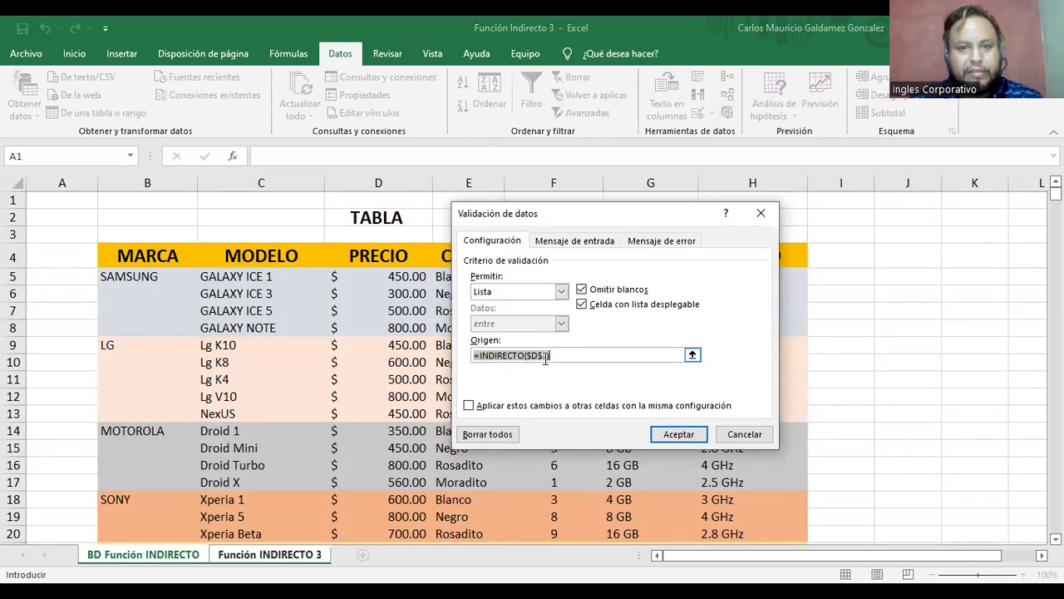
pyautogui.write('=')
pyautogui.click(241, 554)
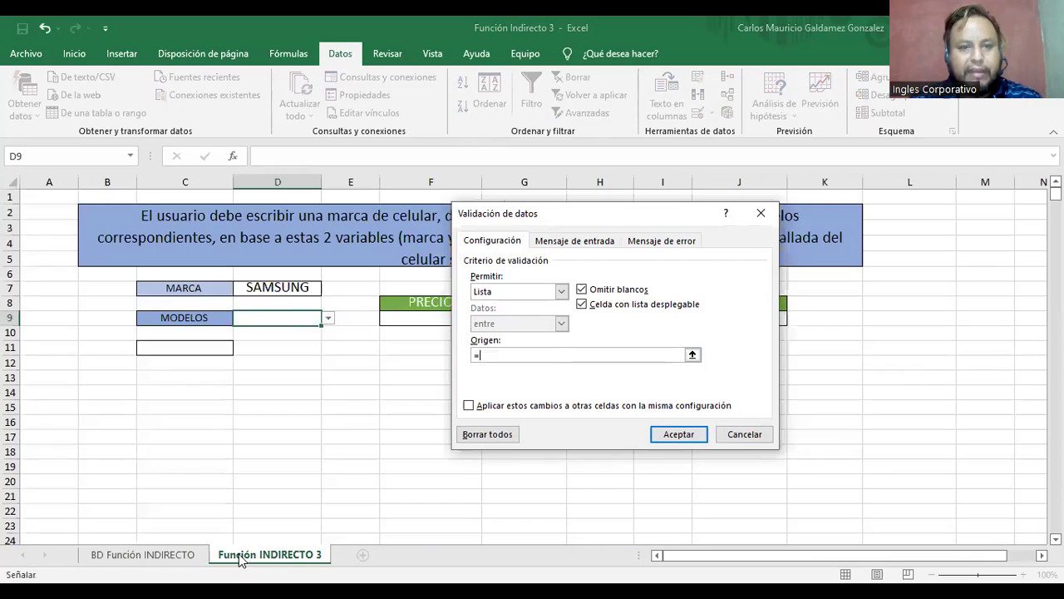
pyautogui.click(281, 288)
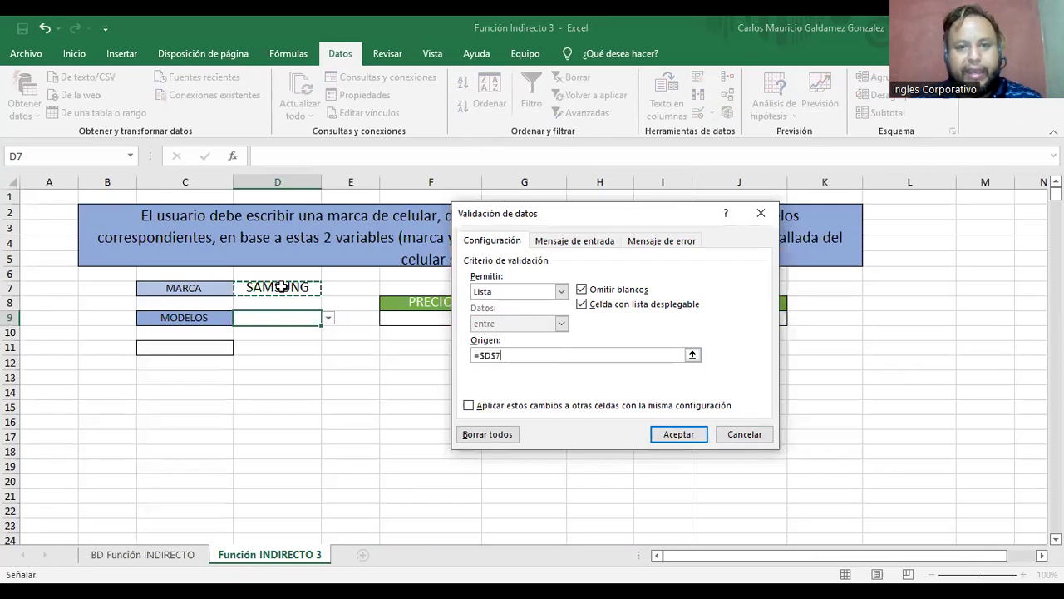
# Wrap the source reference in INDIRECTO so it reads =INDIRECTO($D$7), and apply the validation to D9
pyautogui.click(475, 355)
pyautogui.write('=')
pyautogui.press('Right')
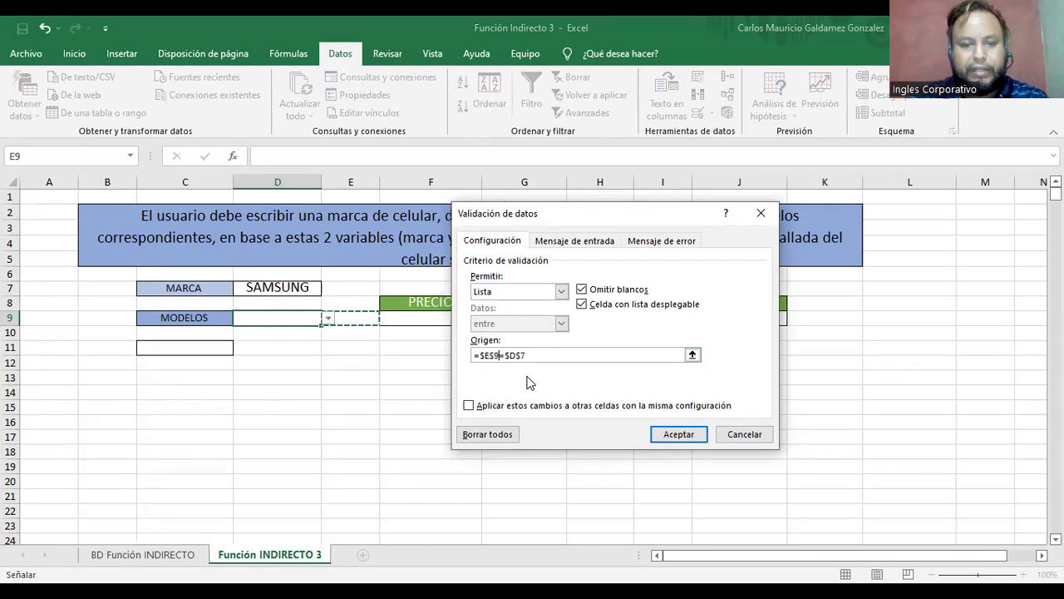
pyautogui.press('BackSpace')
pyautogui.press('BackSpace')
pyautogui.press('BackSpace')
pyautogui.press('BackSpace')
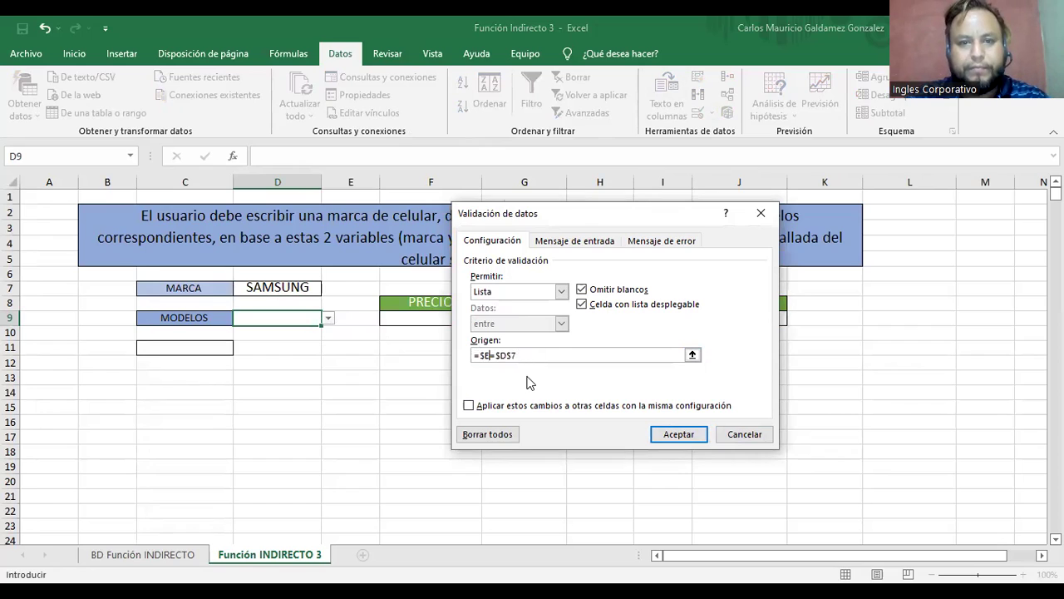
pyautogui.write('IND')
pyautogui.write('IRECTO')
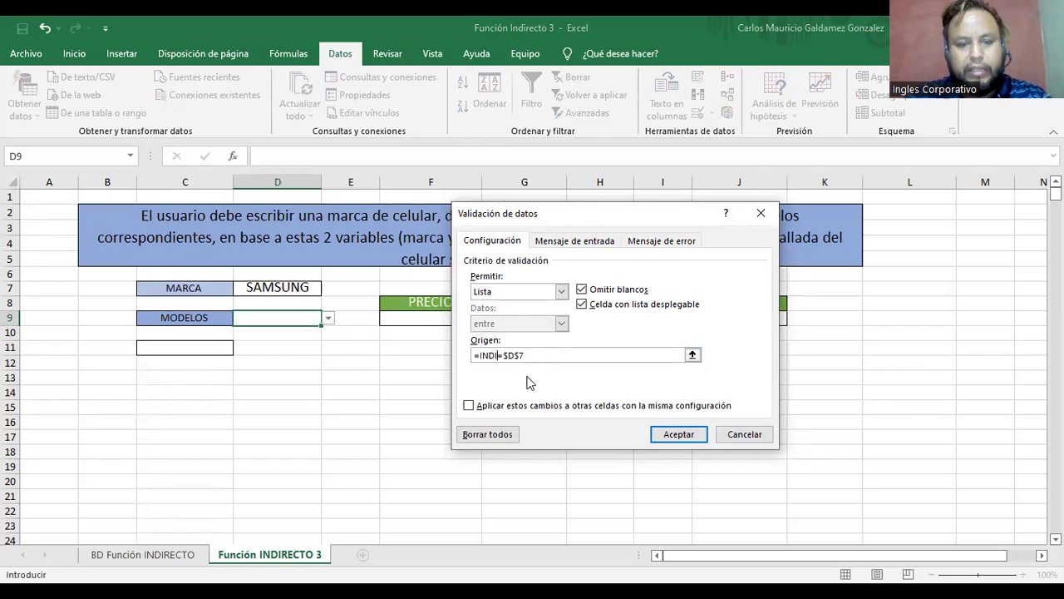
pyautogui.press('BackSpace')
pyautogui.write('O(')
pyautogui.press('BackSpace')
pyautogui.press('Right')
pyautogui.press('Right')
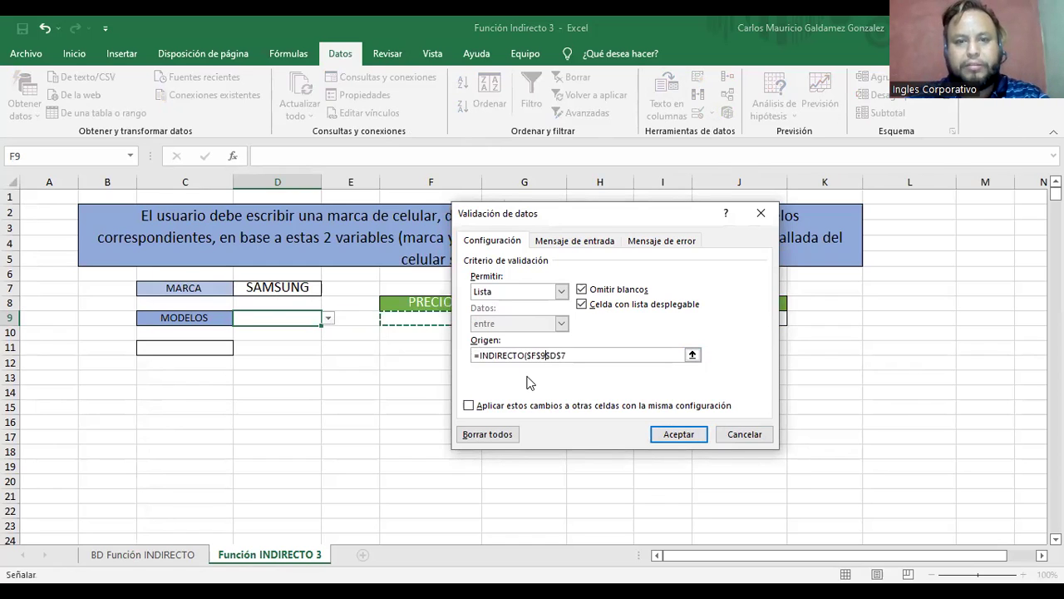
pyautogui.press('BackSpace')
pyautogui.press('BackSpace')
pyautogui.press('BackSpace')
pyautogui.press('BackSpace')
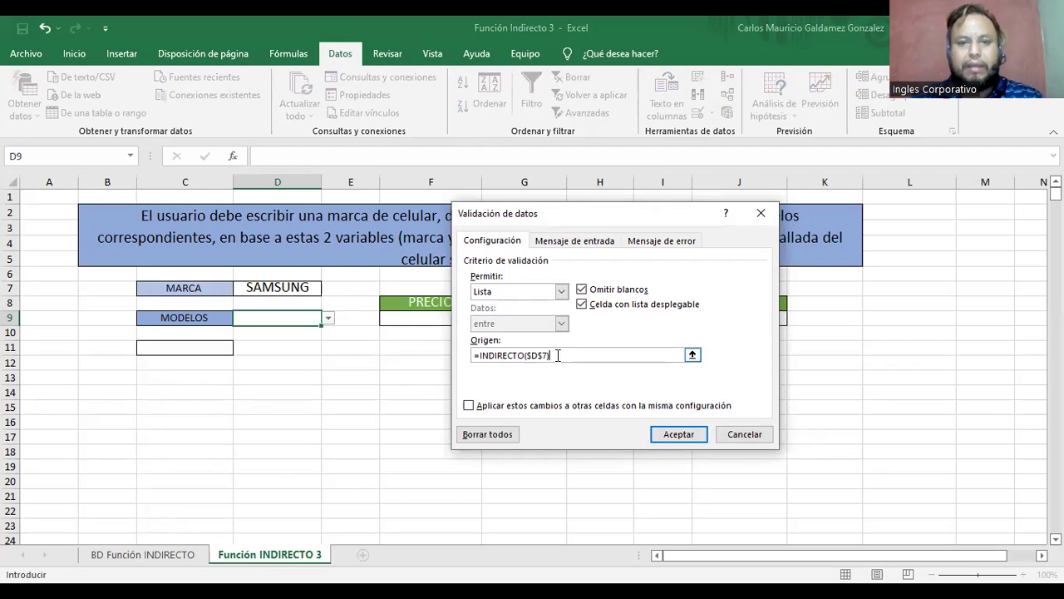
pyautogui.click(677, 434)
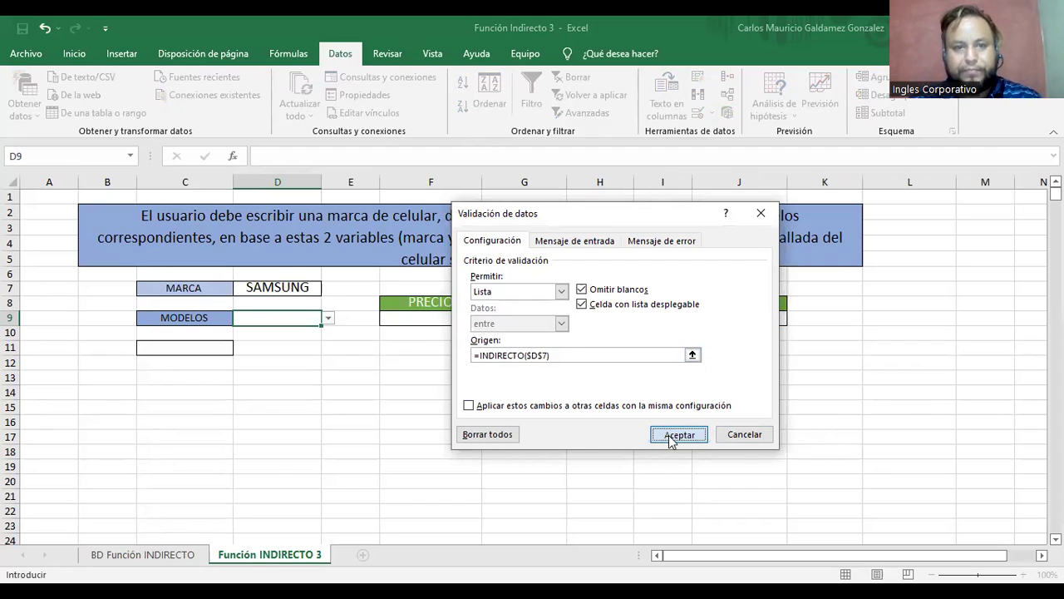
# Compare the model options offered in D9 with the Samsung models in the BD Función INDIRECTO table
pyautogui.click(329, 319)
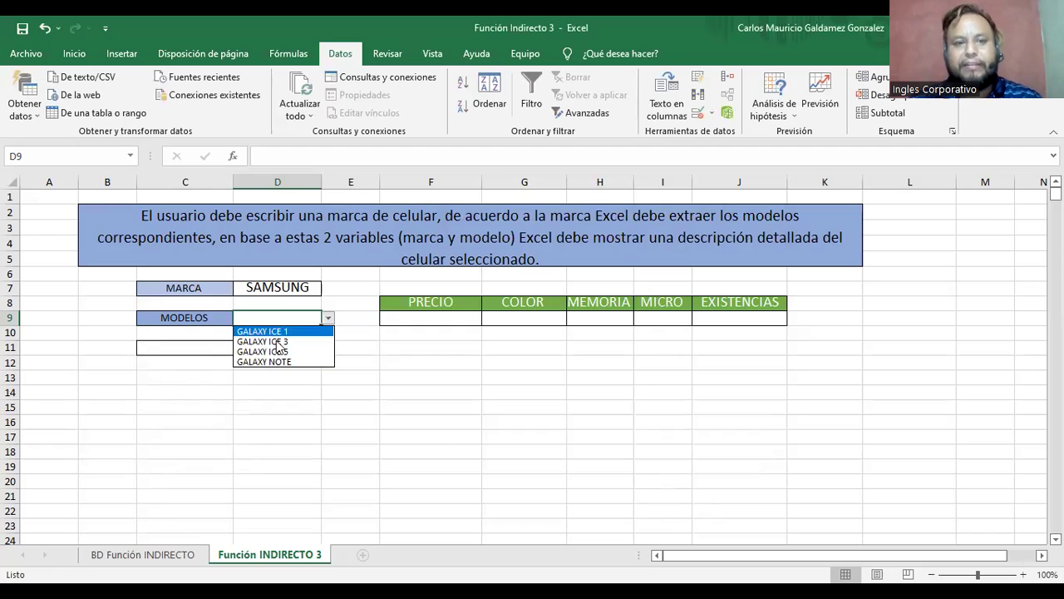
pyautogui.click(157, 555)
pyautogui.click(158, 555)
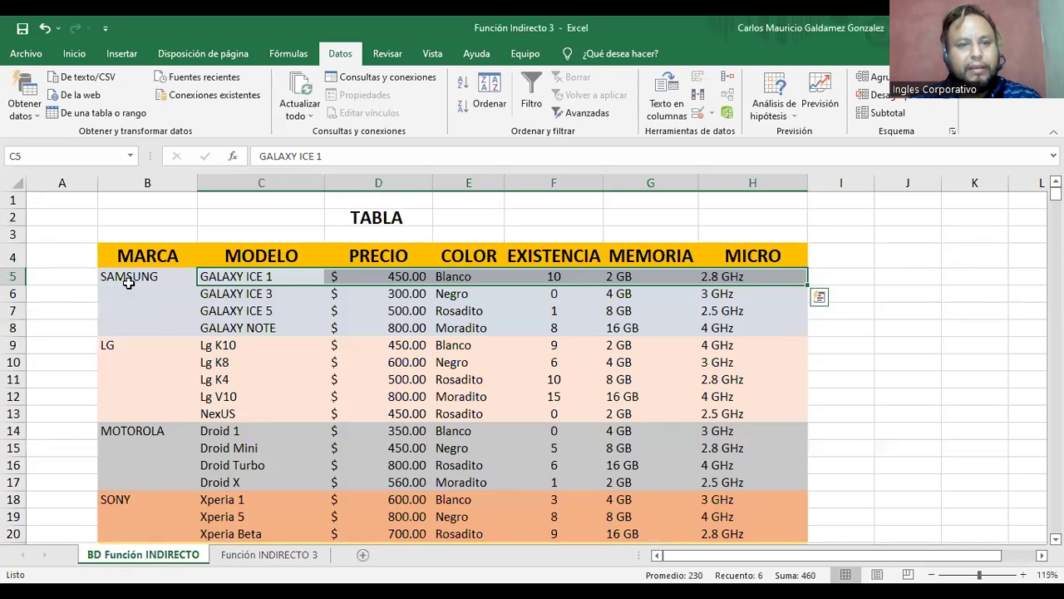
pyautogui.moveTo(267, 309); pyautogui.dragTo(269, 337)
pyautogui.click(586, 351)
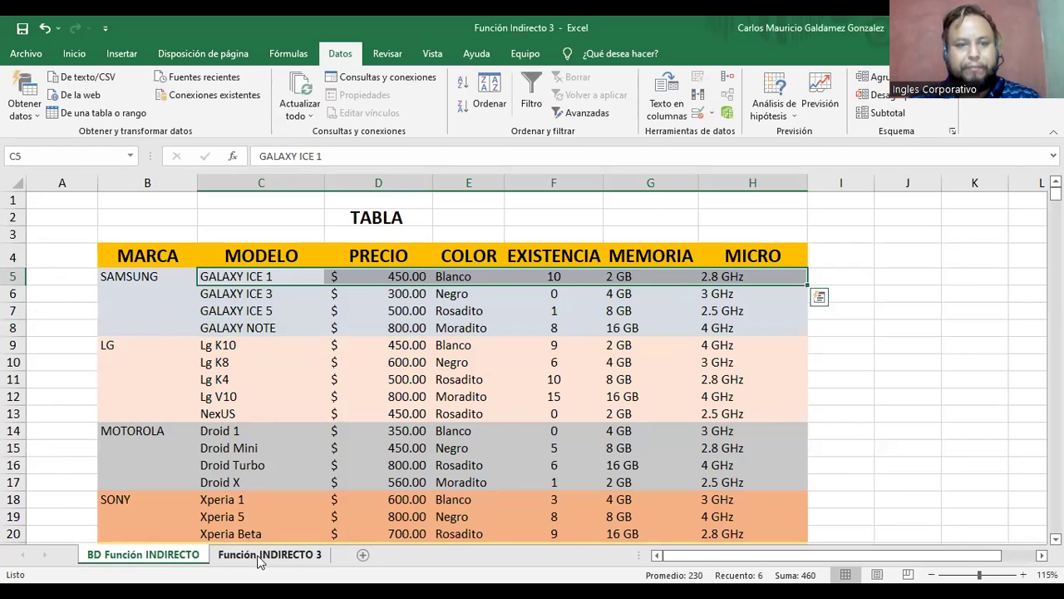
# Change the brand in D7 of Función INDIRECTO 3 to LG and display the model options in D9
pyautogui.click(269, 555)
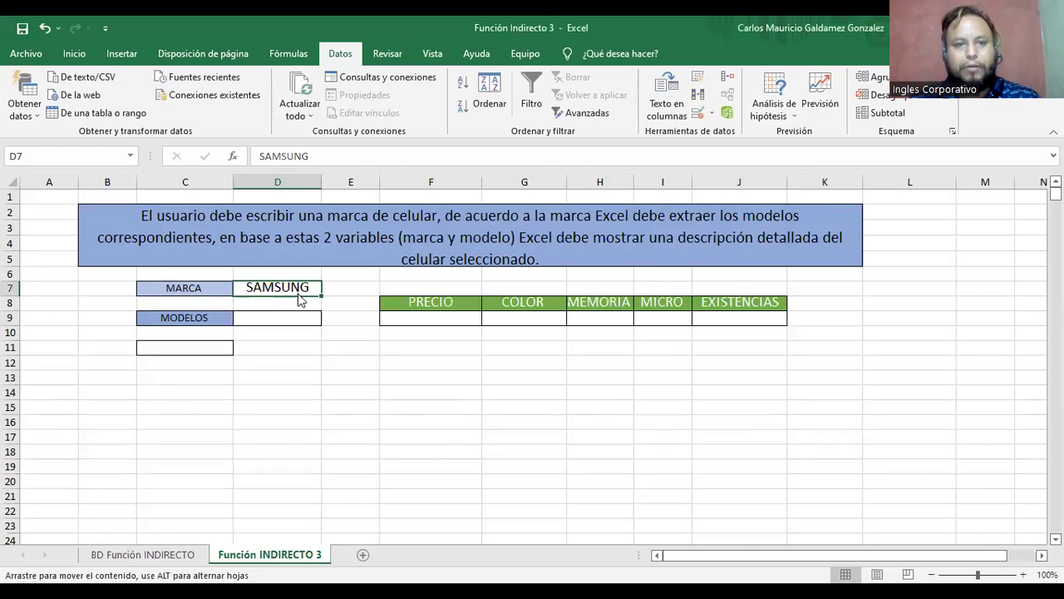
pyautogui.doubleClick(292, 287)
pyautogui.press('BackSpace')
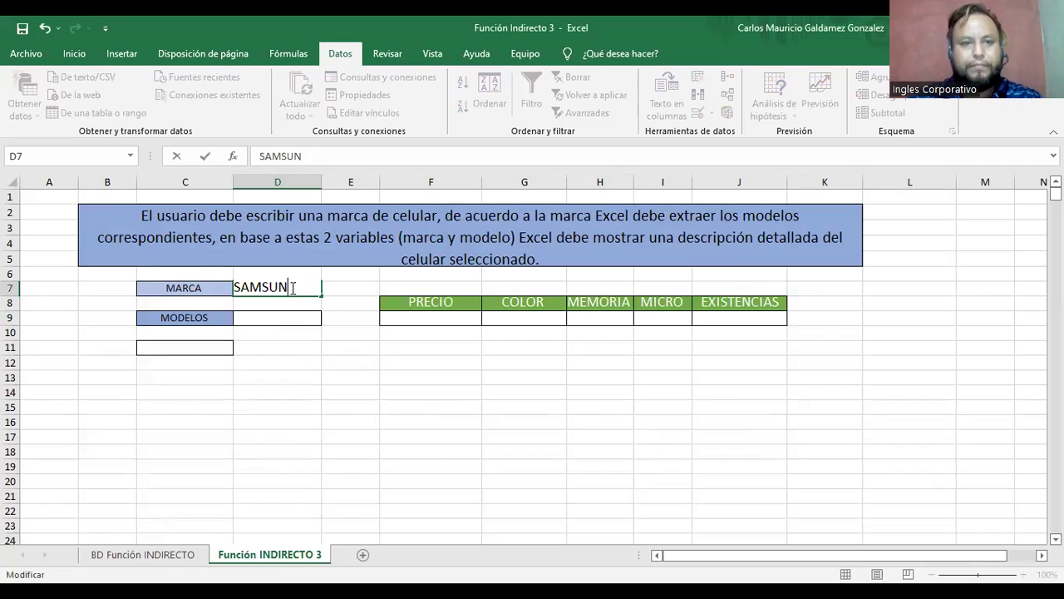
pyautogui.press('BackSpace')
pyautogui.press('BackSpace')
pyautogui.press('BackSpace')
pyautogui.press('BackSpace')
pyautogui.press('BackSpace')
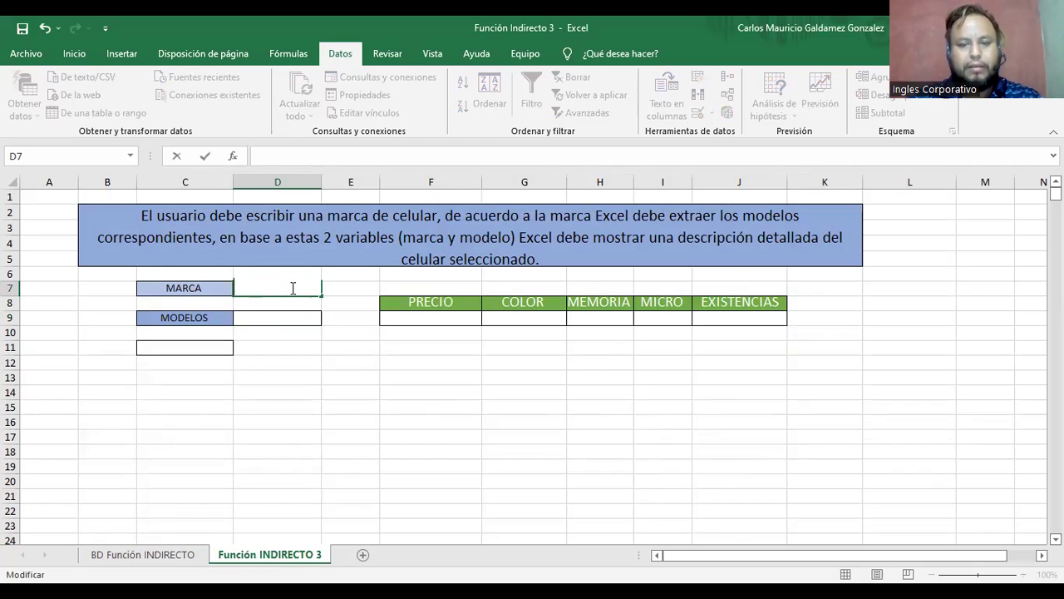
pyautogui.write('LG')
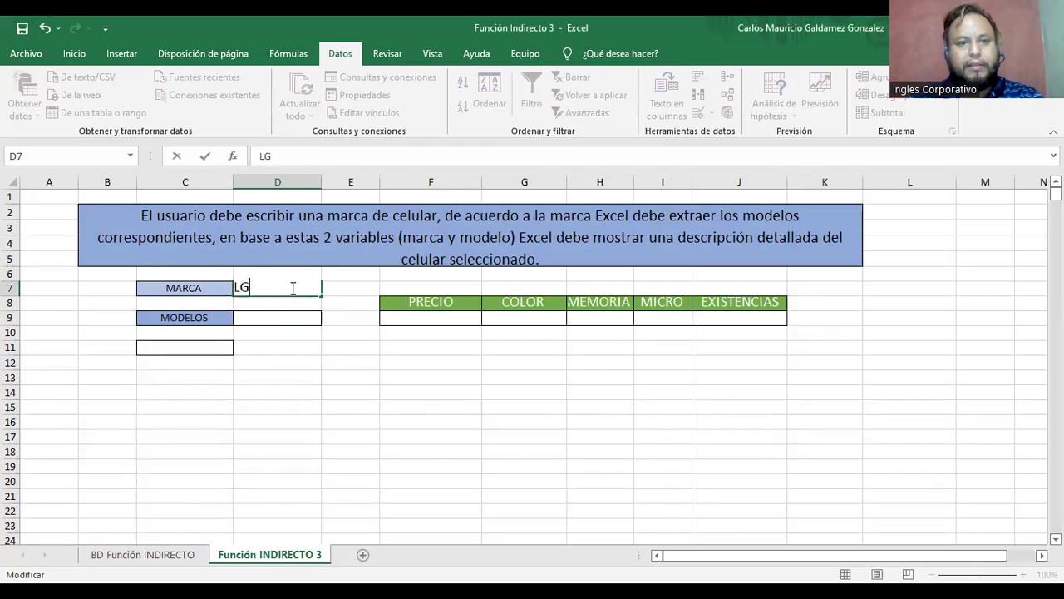
pyautogui.press('Return')
pyautogui.click(318, 324)
pyautogui.click(329, 319)
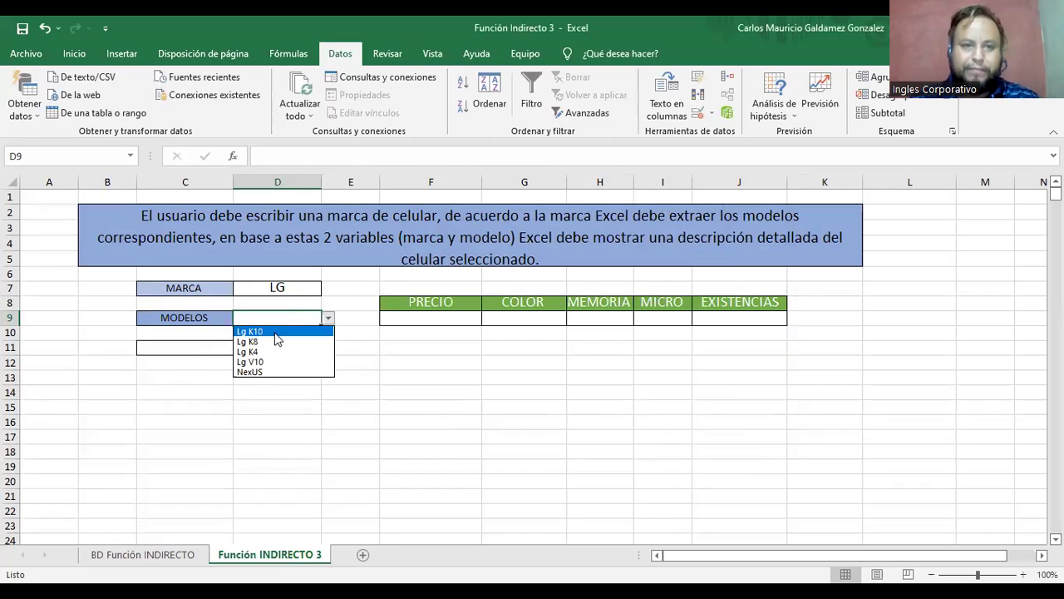
# Inspect the SUSTITUIR formula in C11 and review the model options for LG in D9
pyautogui.click(199, 347)
pyautogui.click(199, 347)
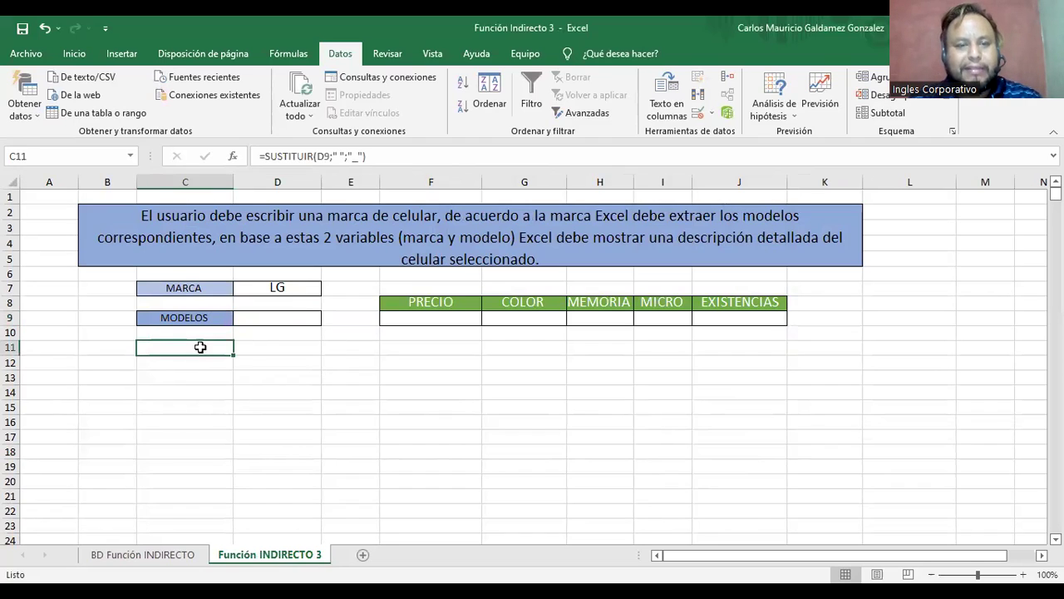
pyautogui.click(308, 318)
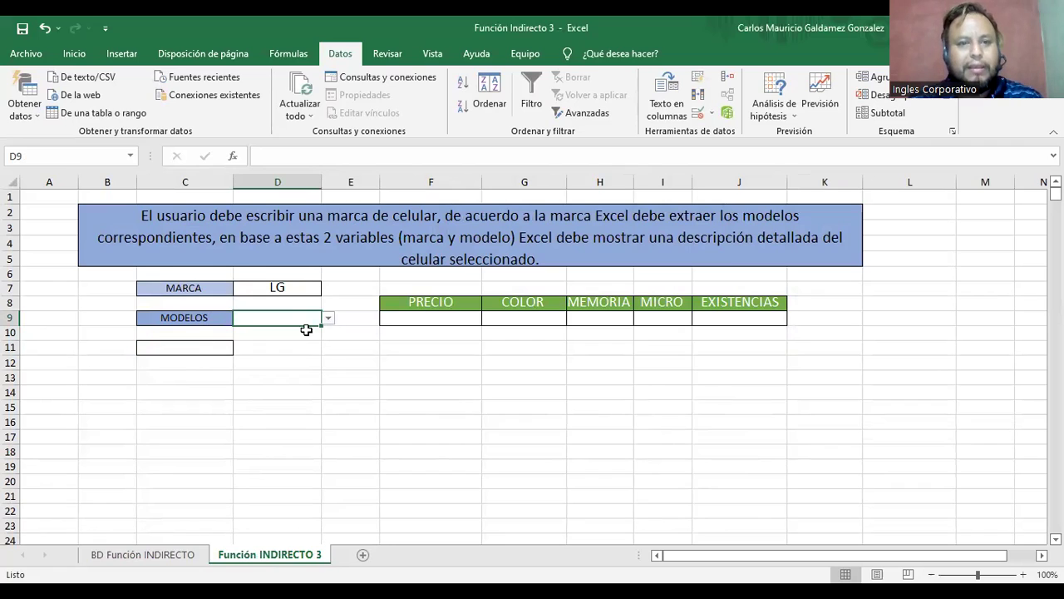
pyautogui.click(329, 319)
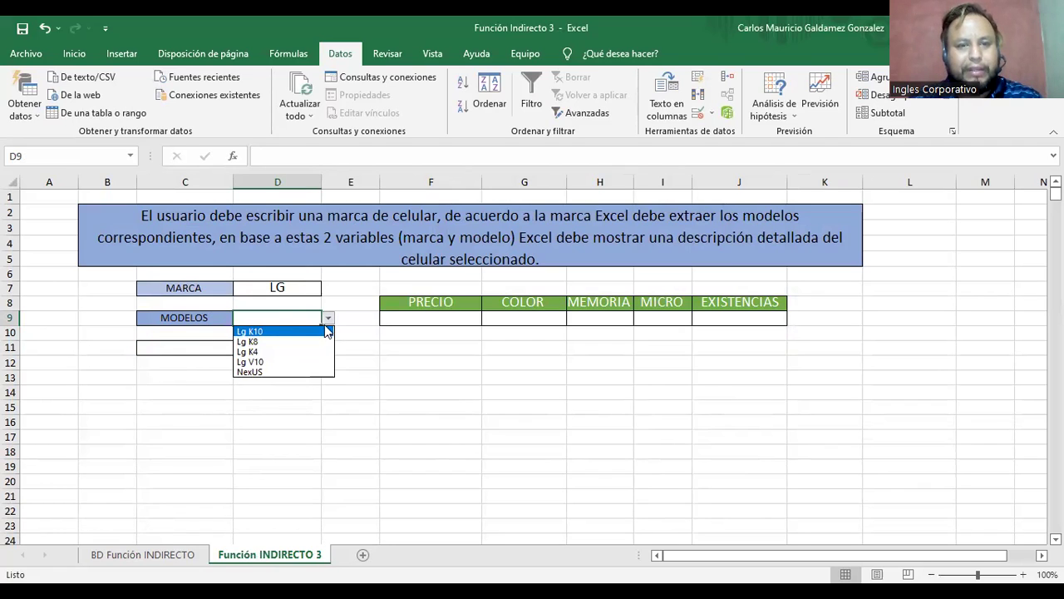
# Replace the brand in cell D7 with SAMSUNG
pyautogui.click(286, 287)
pyautogui.doubleClick(280, 286)
pyautogui.press('BackSpace')
pyautogui.press('BackSpace')
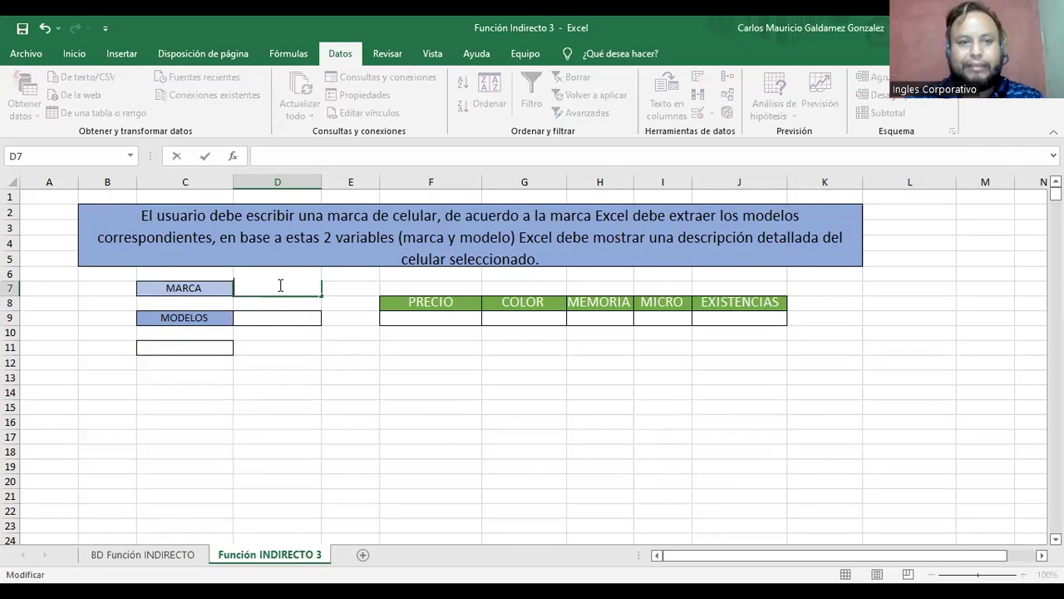
pyautogui.write('sam')
pyautogui.press('BackSpace')
pyautogui.press('BackSpace')
pyautogui.write('SAM')
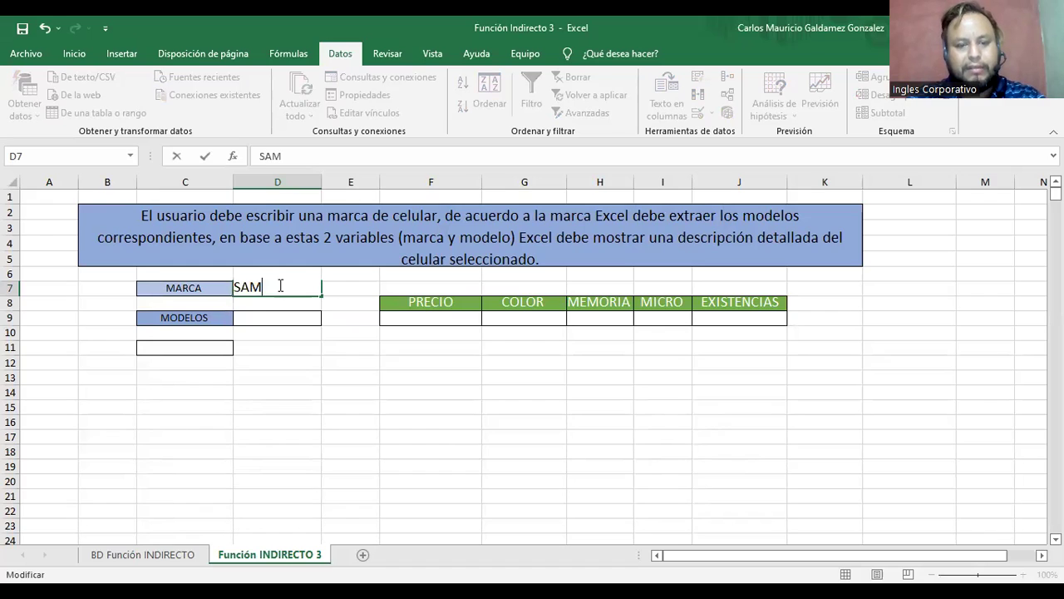
pyautogui.press('BackSpace')
pyautogui.press('BackSpace')
pyautogui.press('BackSpace')
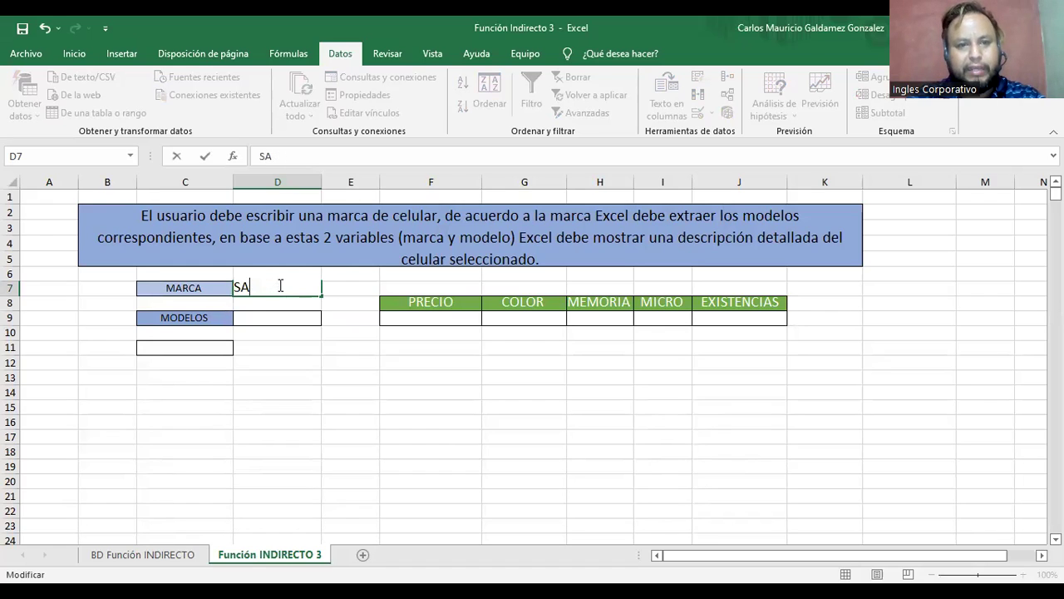
pyautogui.write('MSUNG')
pyautogui.press('Return')
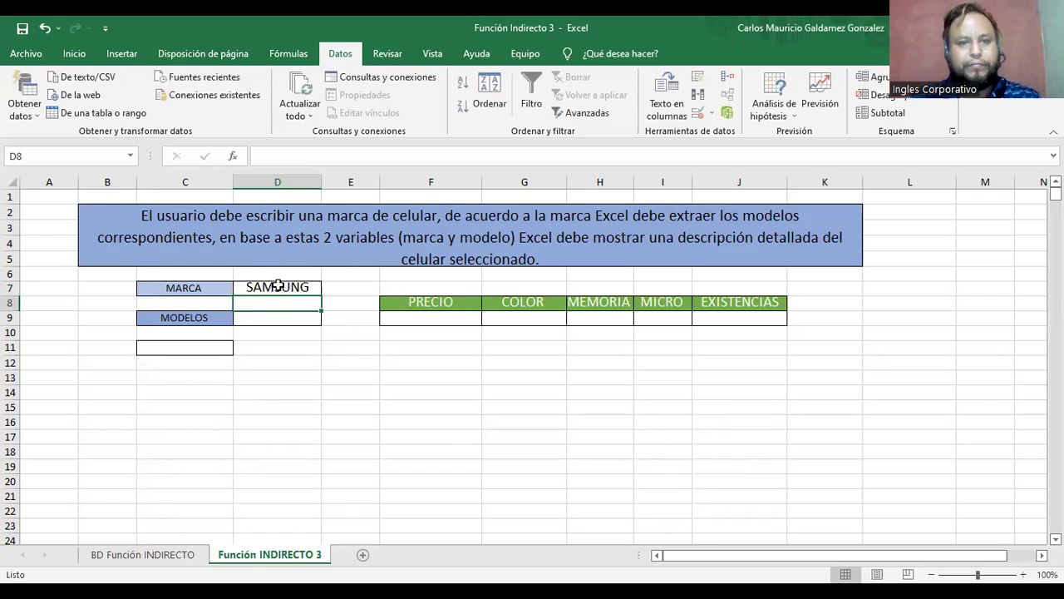
# Choose GALAXY ICE 1 as the model in D9 and check the SUSTITUIR formula in C11
pyautogui.click(299, 314)
pyautogui.click(329, 318)
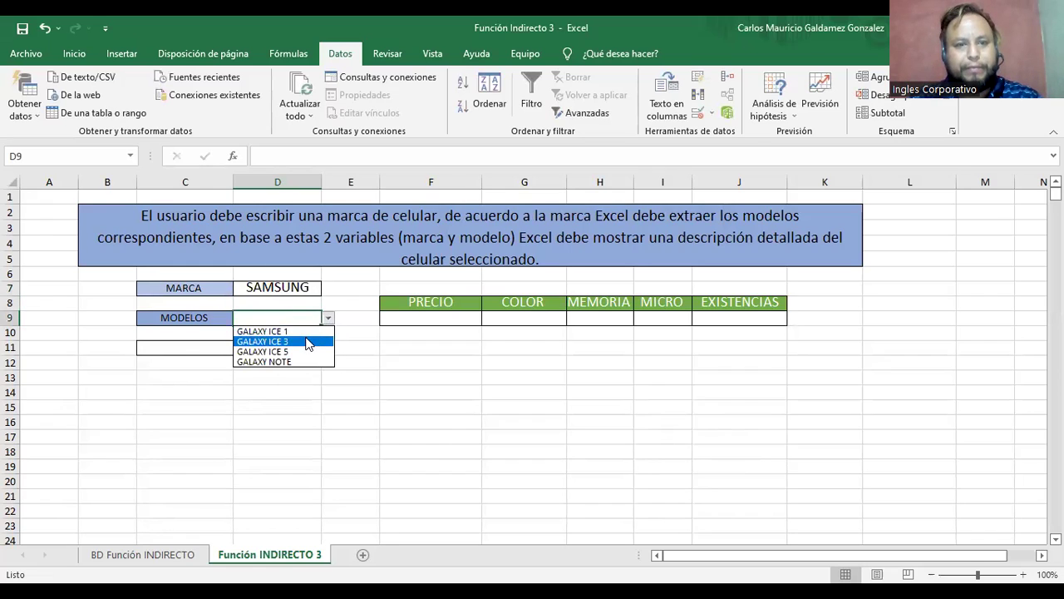
pyautogui.click(301, 332)
pyautogui.click(171, 347)
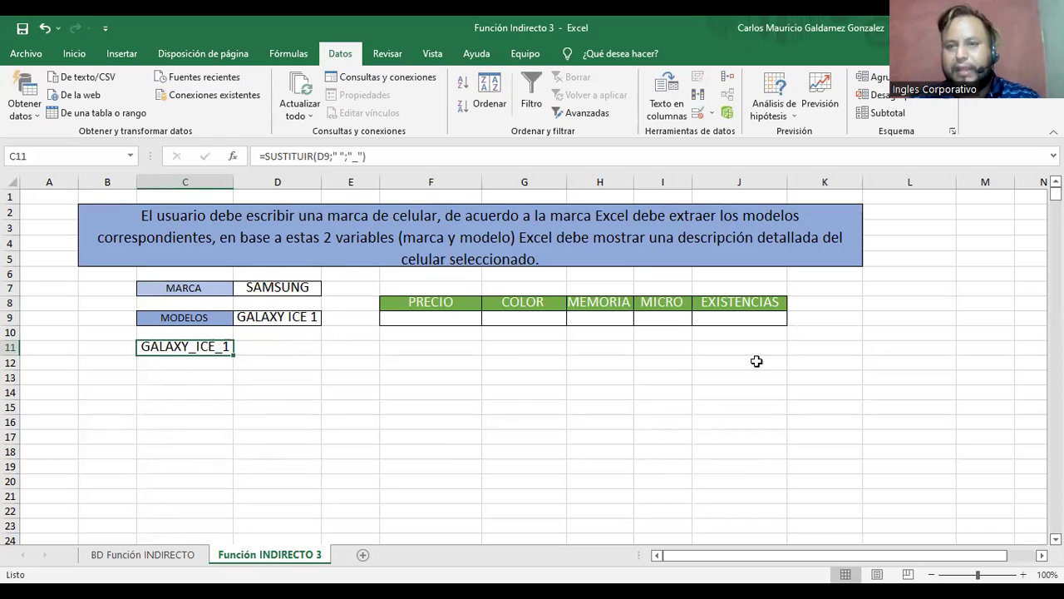
pyautogui.scroll(2, 281, 389)
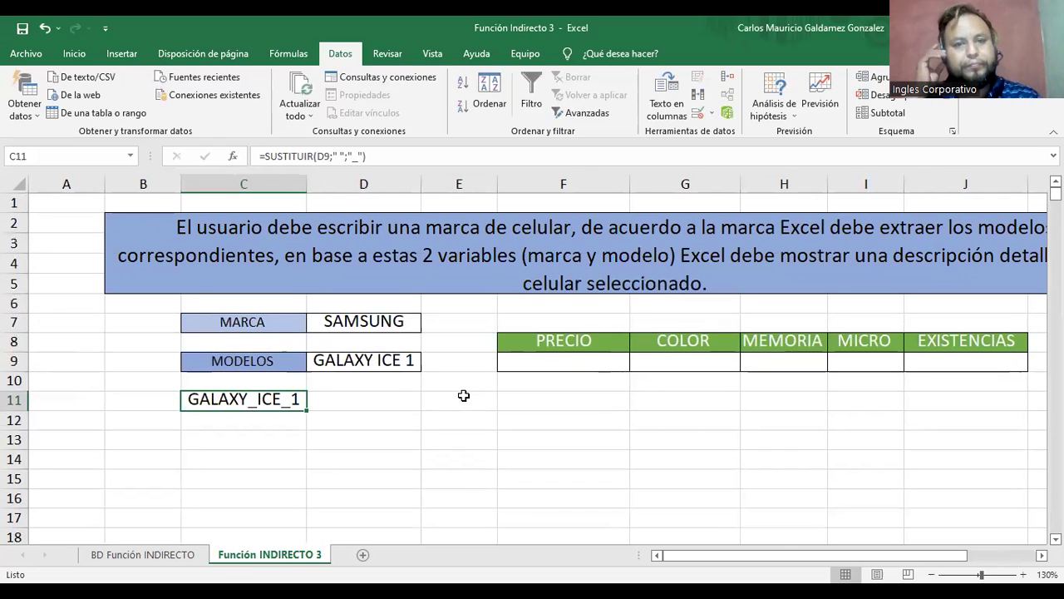
# Examine the arguments of the SUSTITUIR formula in C11 and leave the formula as it is
pyautogui.click(321, 155)
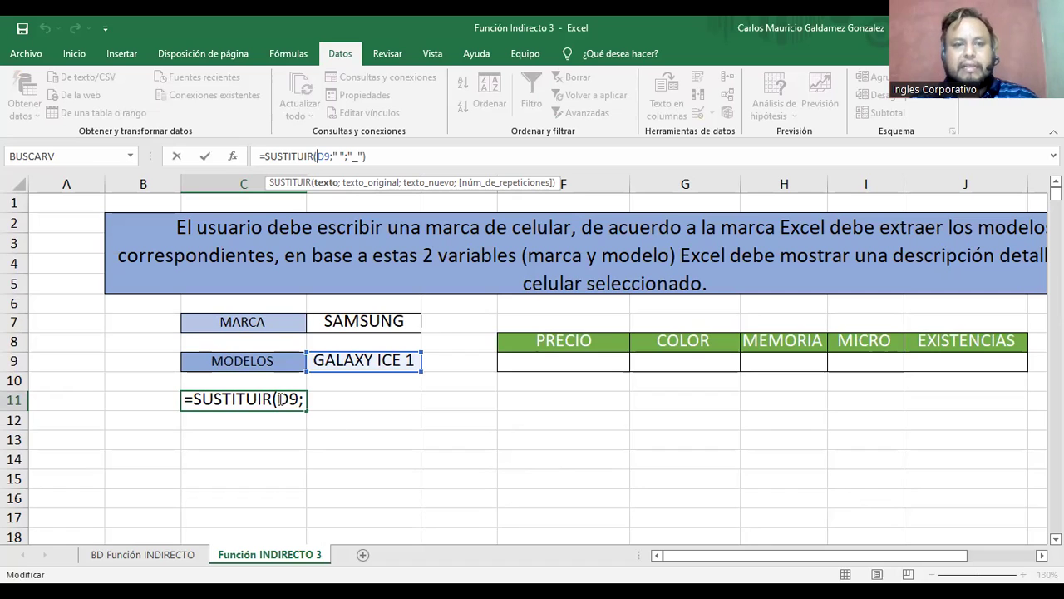
pyautogui.click(194, 399)
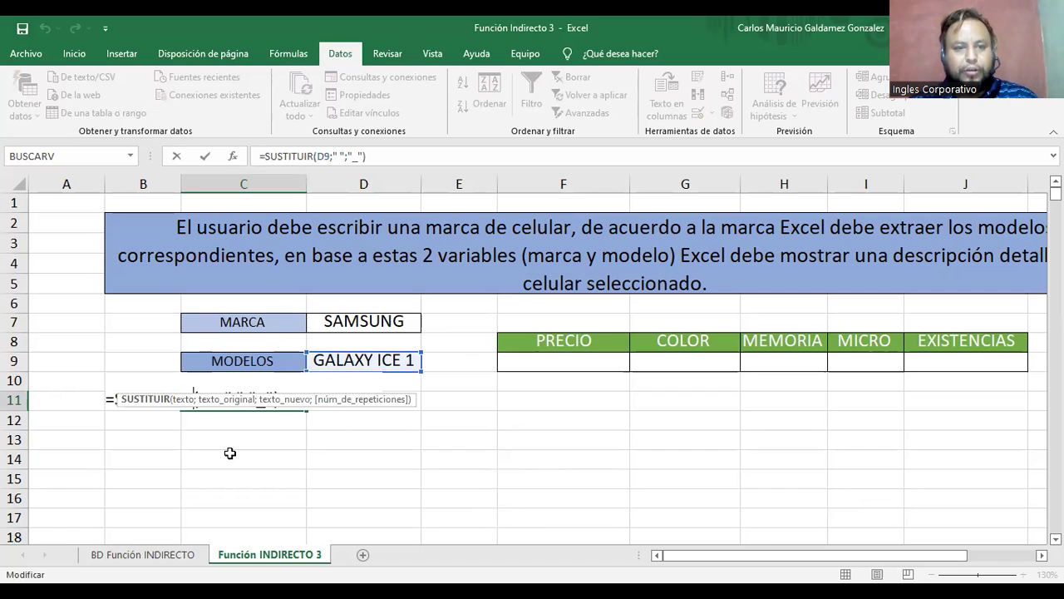
pyautogui.hotkey('ctrl', 'Return')
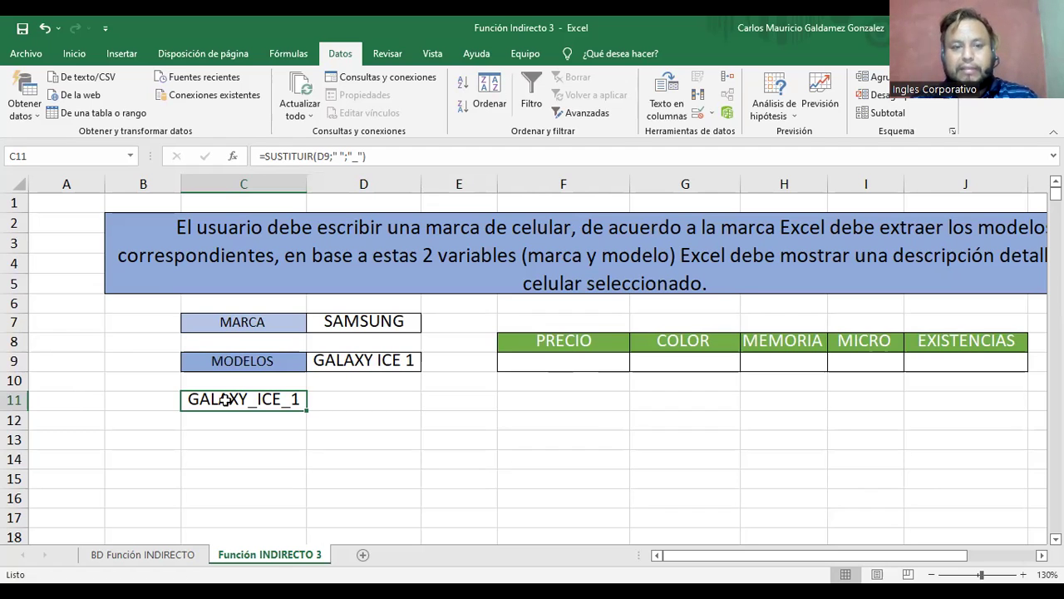
# Check which cell the defined name GALAXY_ICE_1_PRE refers to in the name list of the BD Función INDIRECTO sheet
pyautogui.click(157, 556)
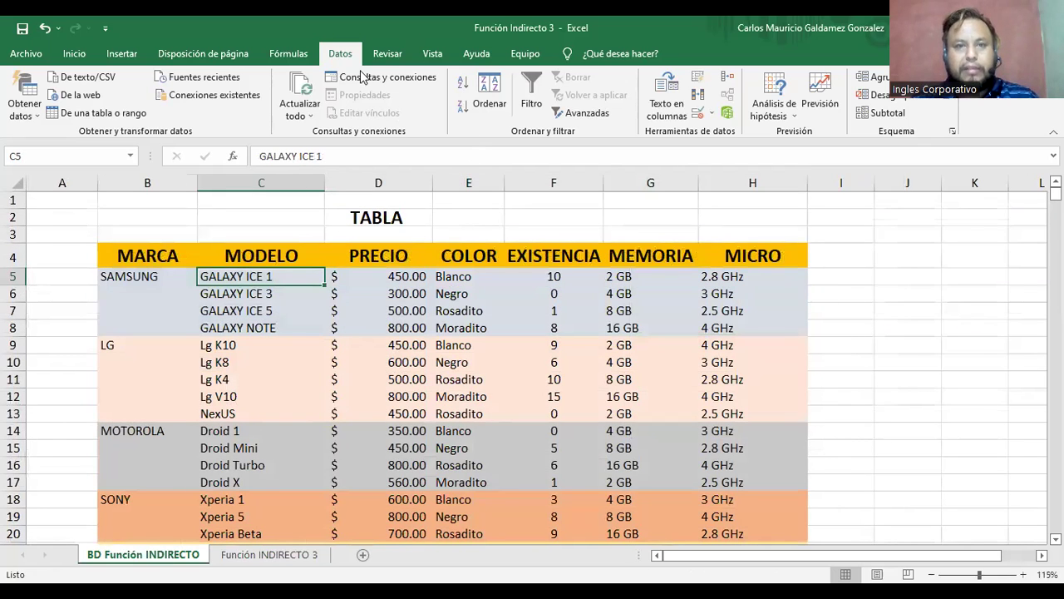
pyautogui.click(289, 53)
pyautogui.click(446, 102)
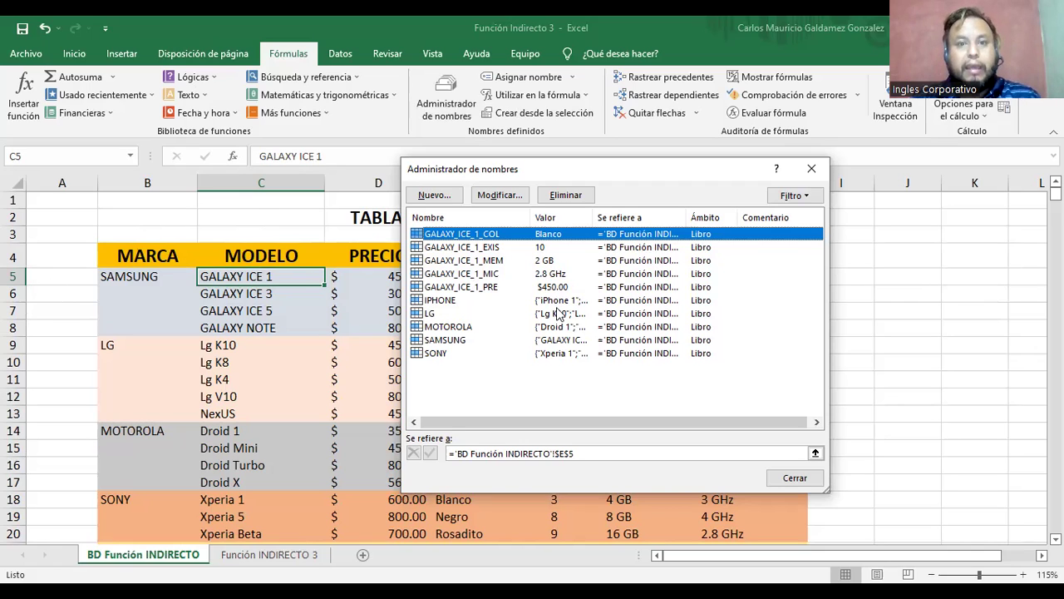
pyautogui.click(461, 287)
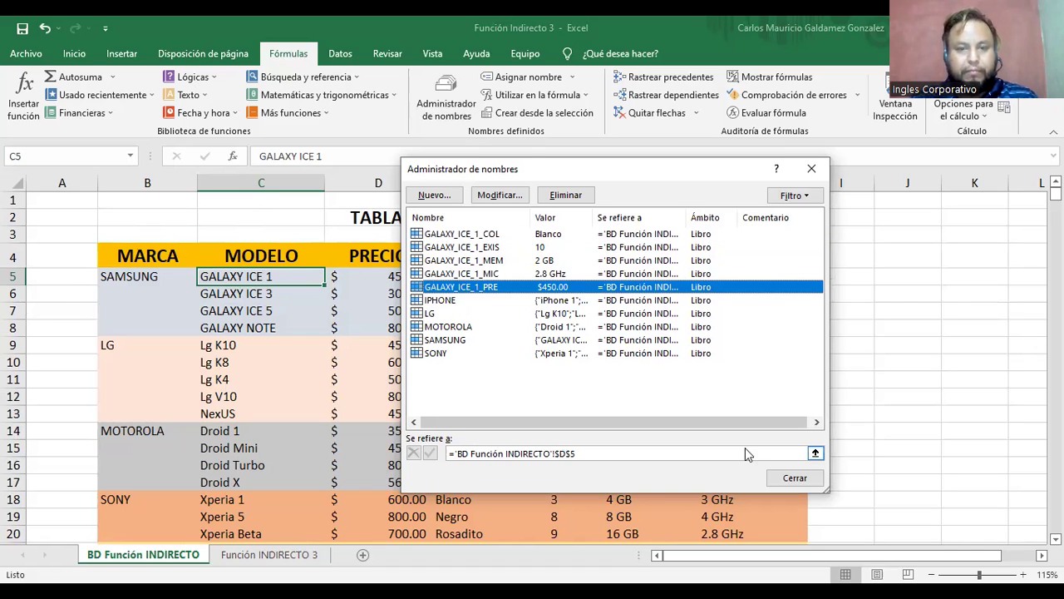
pyautogui.click(813, 480)
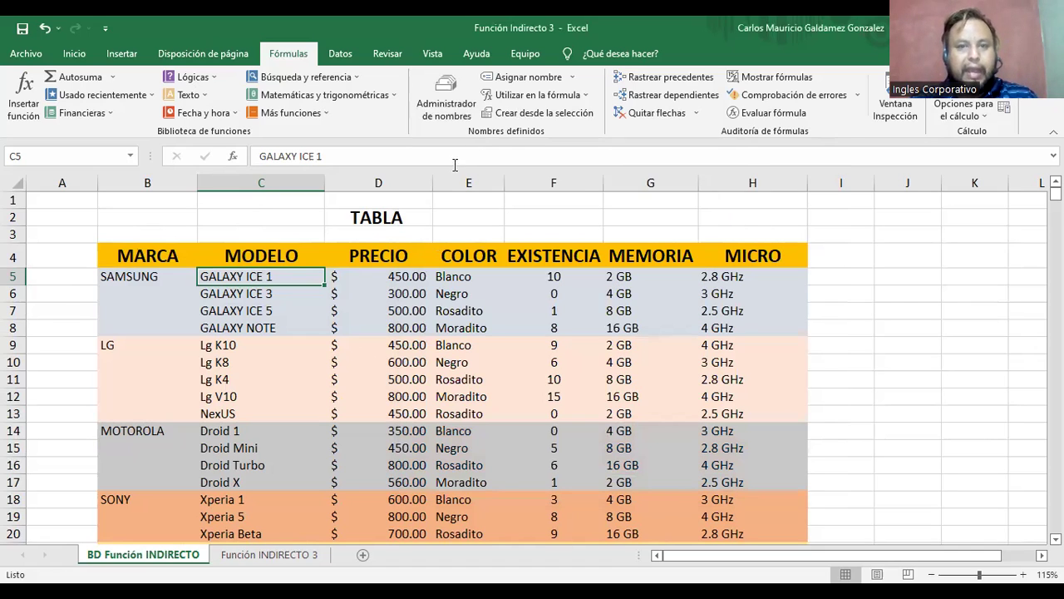
# Reopen the Name Manager beside the table and compare the GALAXY_ICE_1_COL and GALAXY_ICE_1_EXIS names with the GALAXY ICE 1 row
pyautogui.click(447, 108)
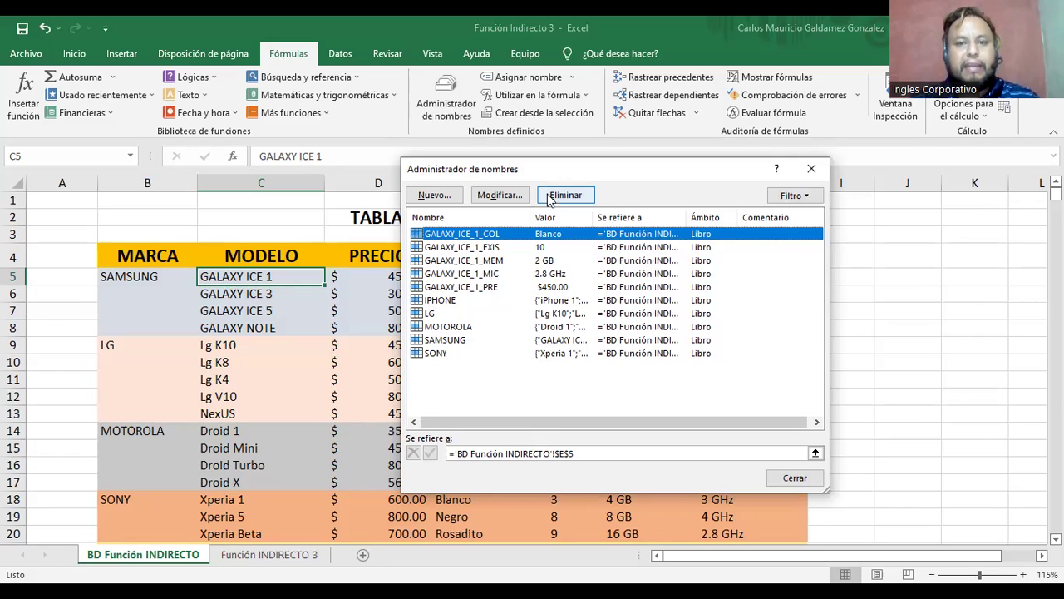
pyautogui.moveTo(547, 170); pyautogui.dragTo(773, 203)
pyautogui.click(681, 283)
pyautogui.click(709, 296)
pyautogui.click(779, 268)
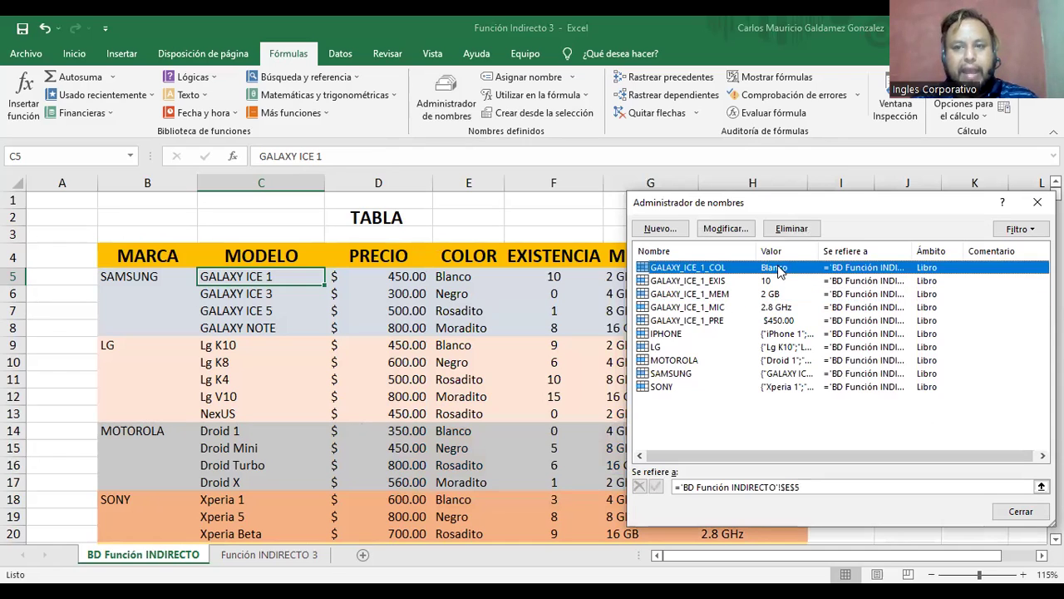
pyautogui.click(776, 282)
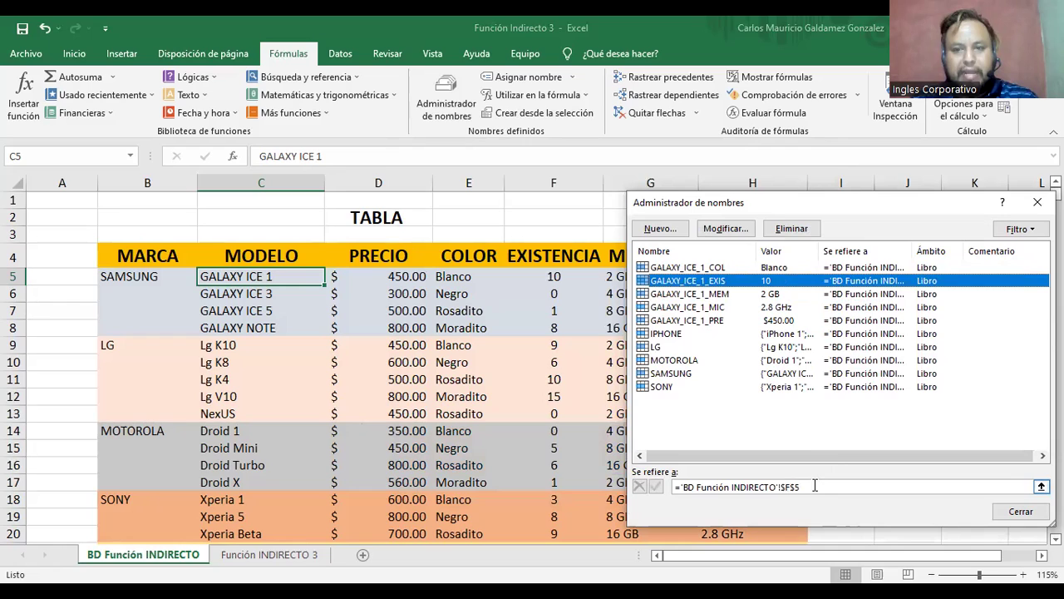
pyautogui.click(690, 268)
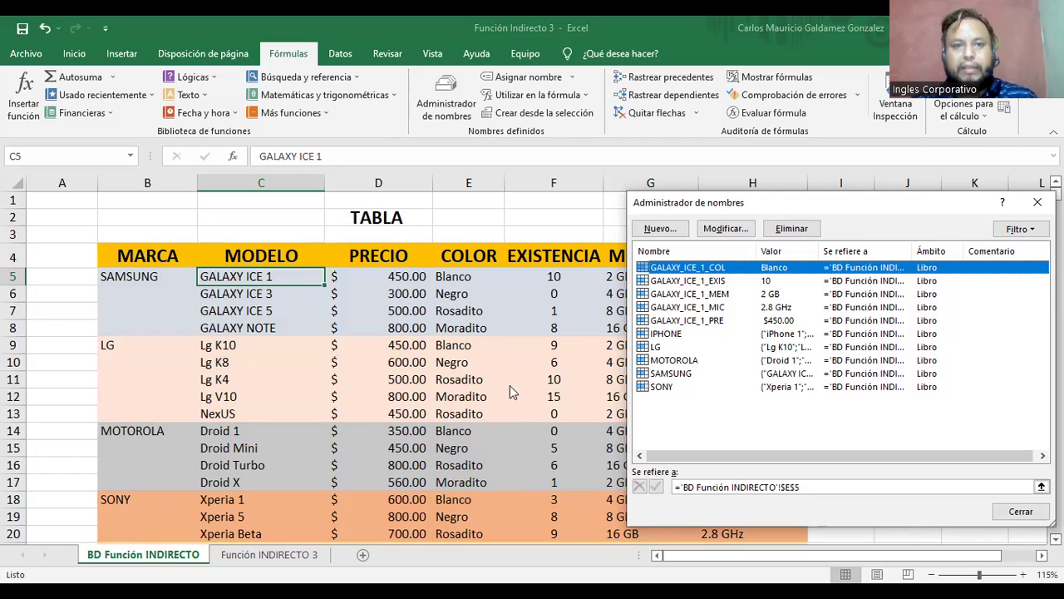
pyautogui.click(1016, 511)
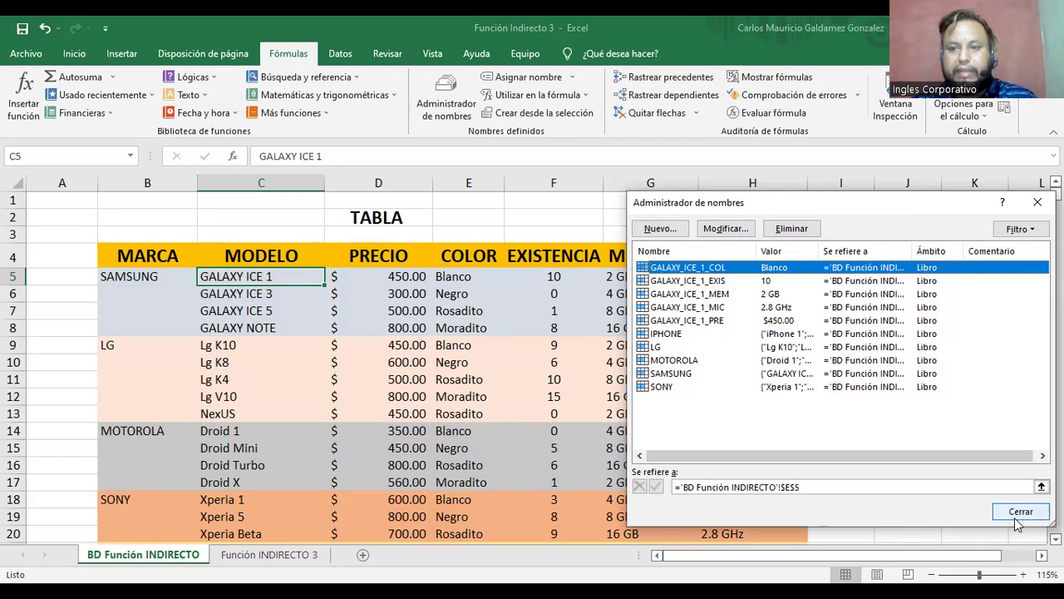
# Enter the formula =INDIRECTO(C11&"_PREC") in the PRECIO cell F9 of the Función INDIRECTO 3 sheet
pyautogui.click(269, 555)
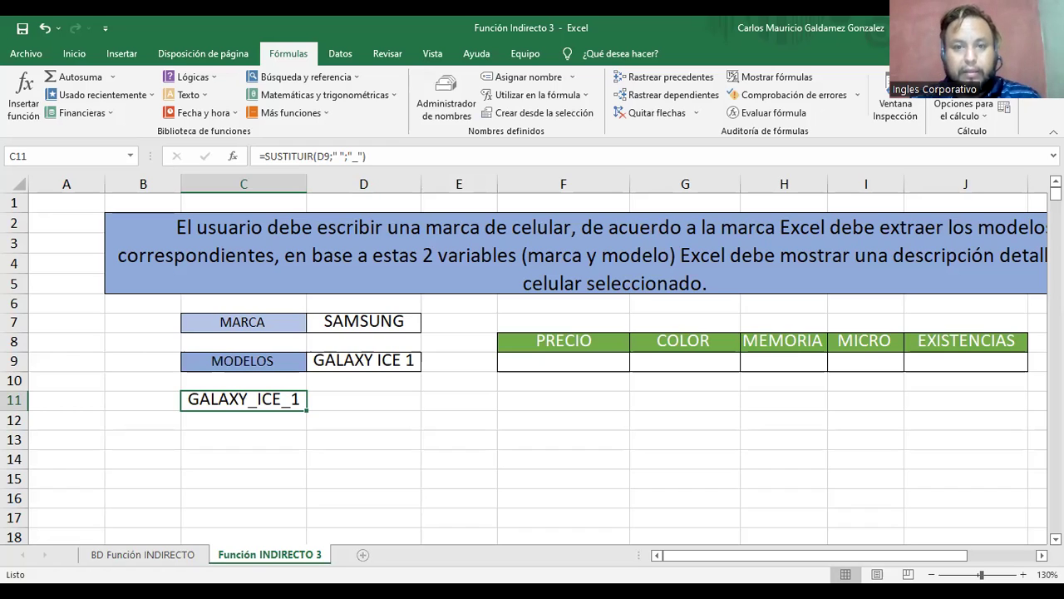
pyautogui.click(549, 365)
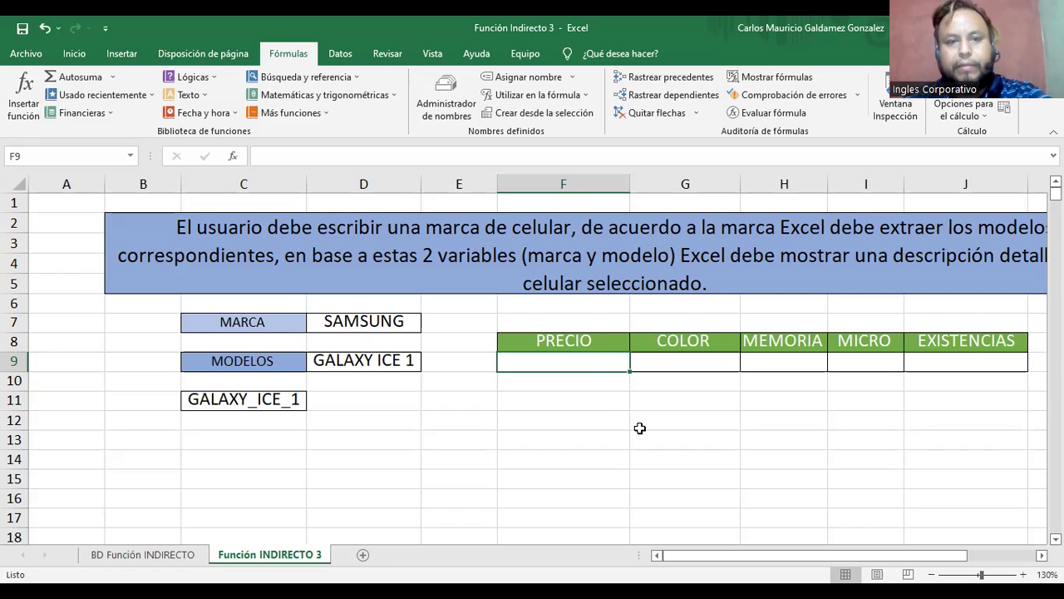
pyautogui.click(254, 402)
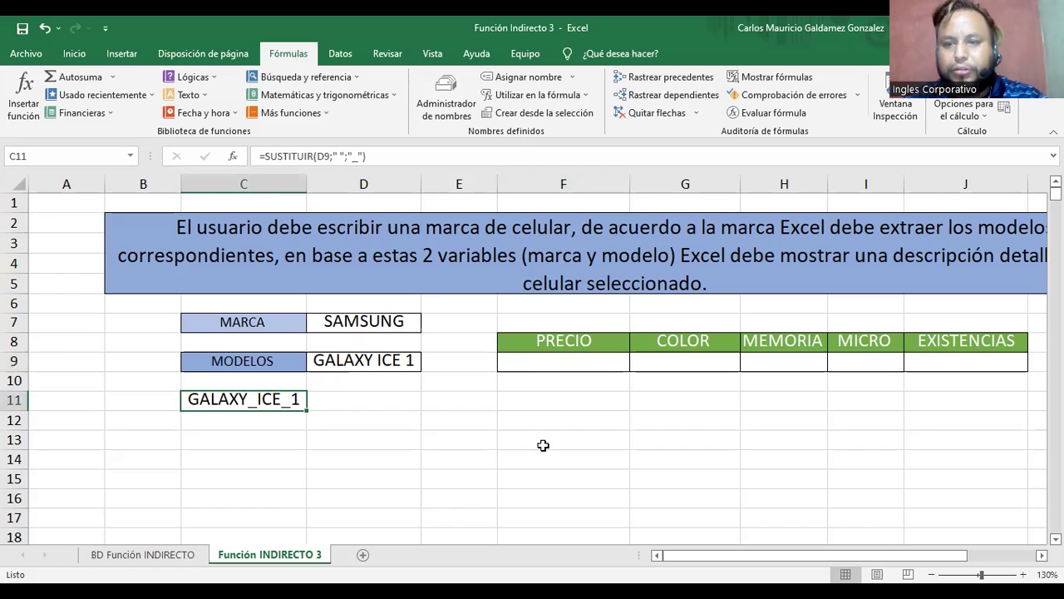
pyautogui.click(527, 362)
pyautogui.write('=')
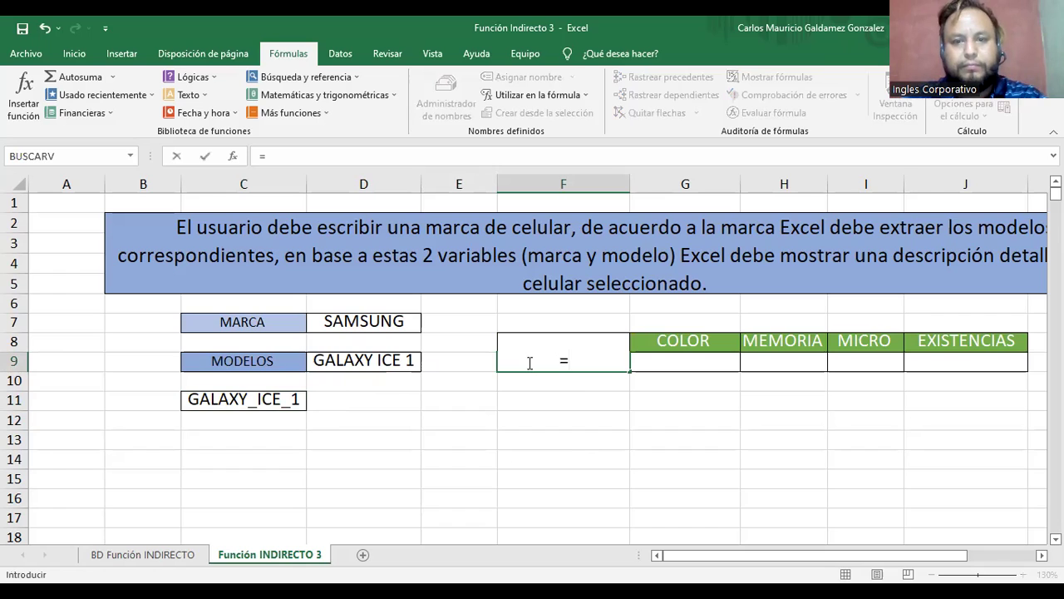
pyautogui.write('INDIRECTO(')
pyautogui.click(268, 397)
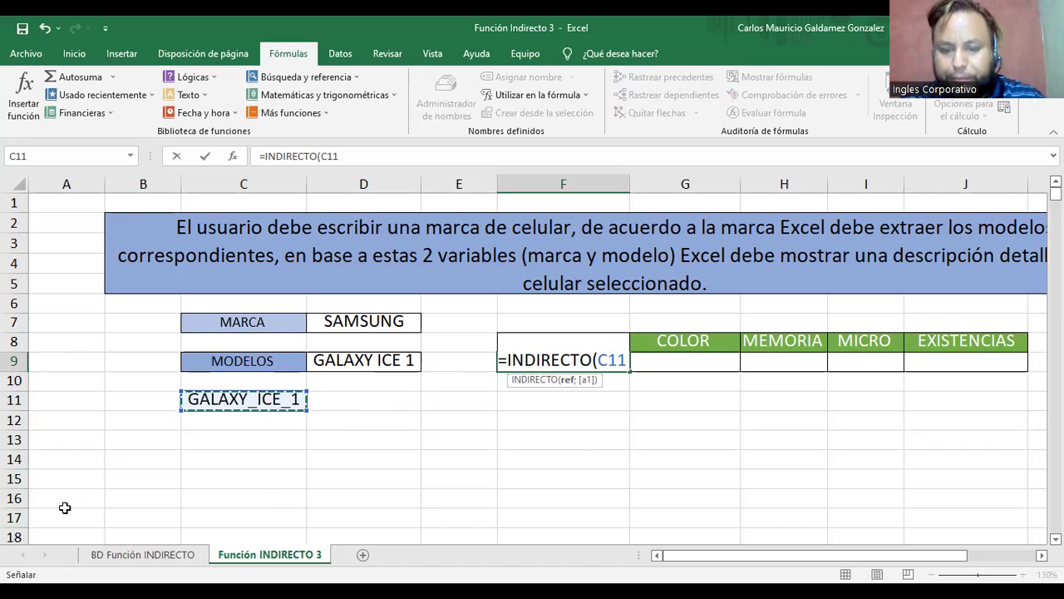
pyautogui.write(';')
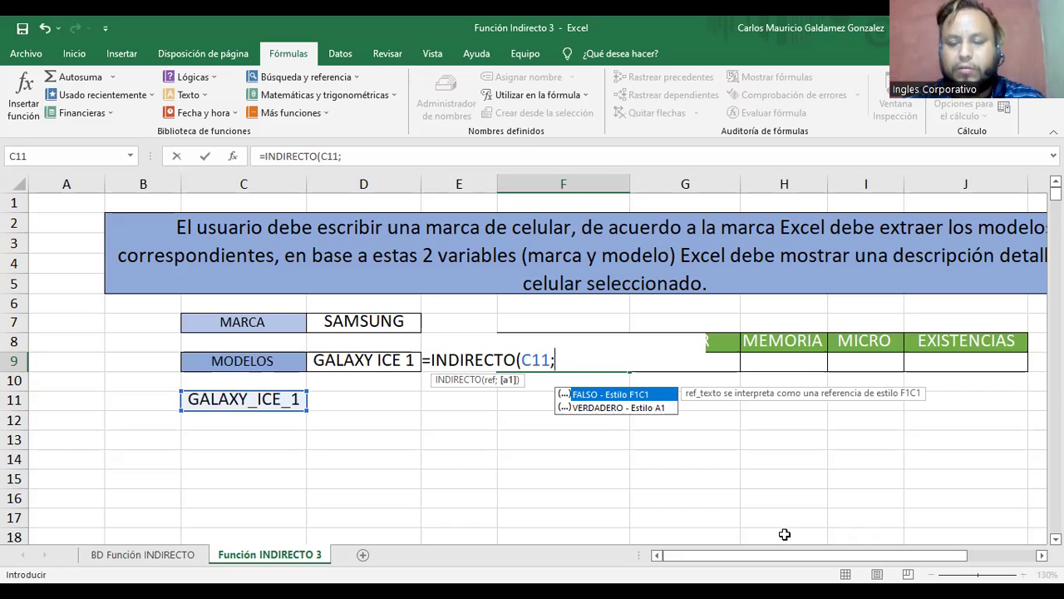
pyautogui.press('BackSpace')
pyautogui.write('/')
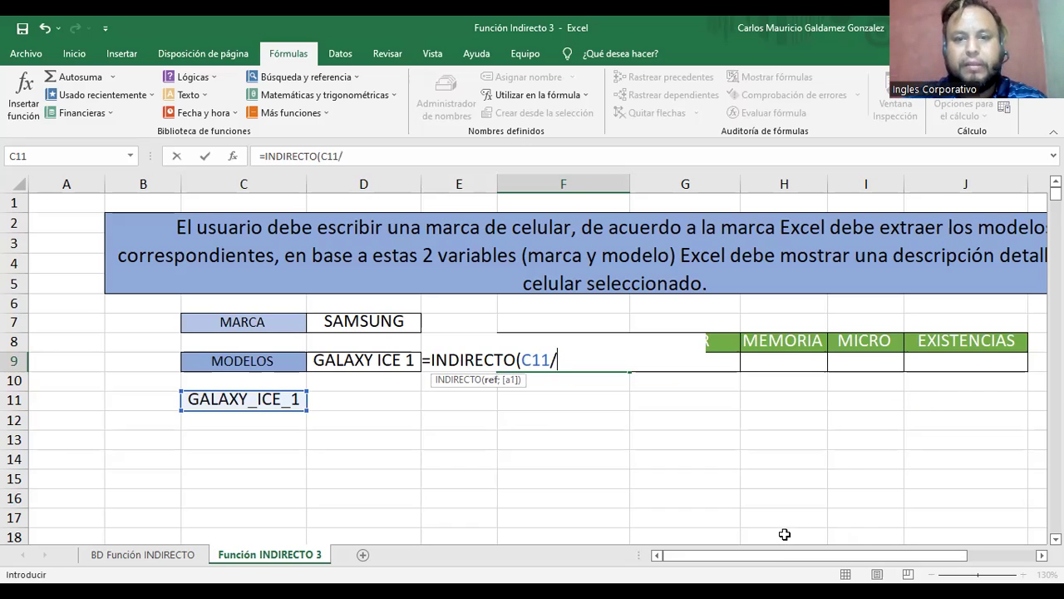
pyautogui.press('BackSpace')
pyautogui.write('&')
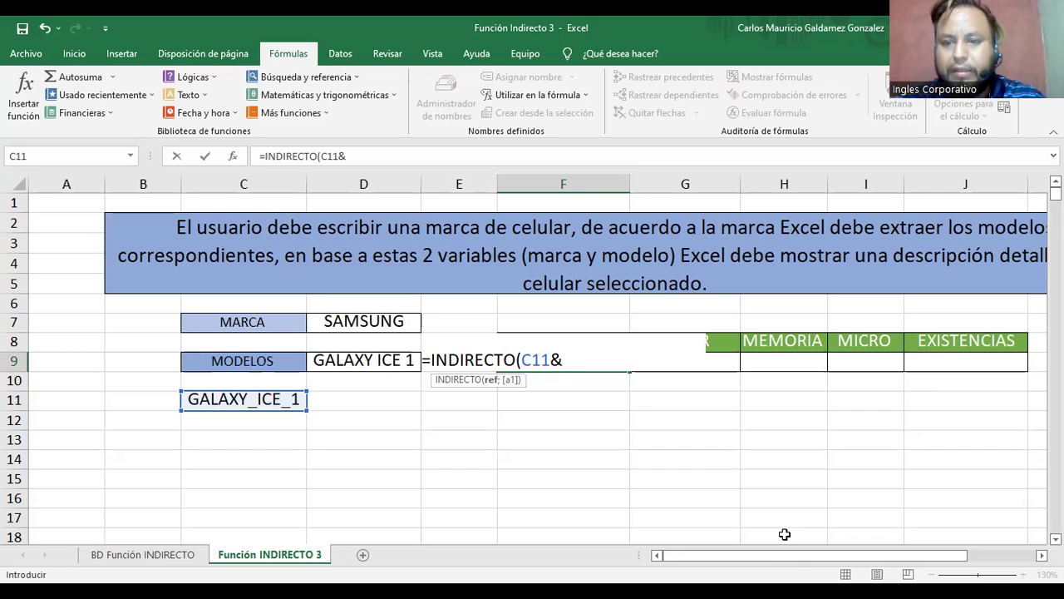
pyautogui.write('"_pre')
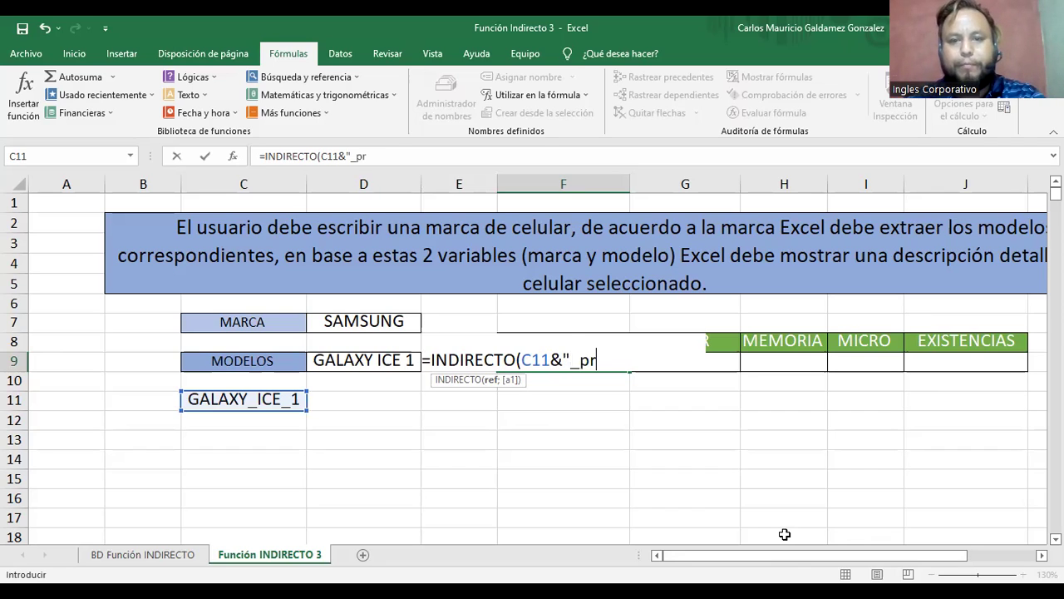
pyautogui.press('BackSpace')
pyautogui.press('BackSpace')
pyautogui.press('BackSpace')
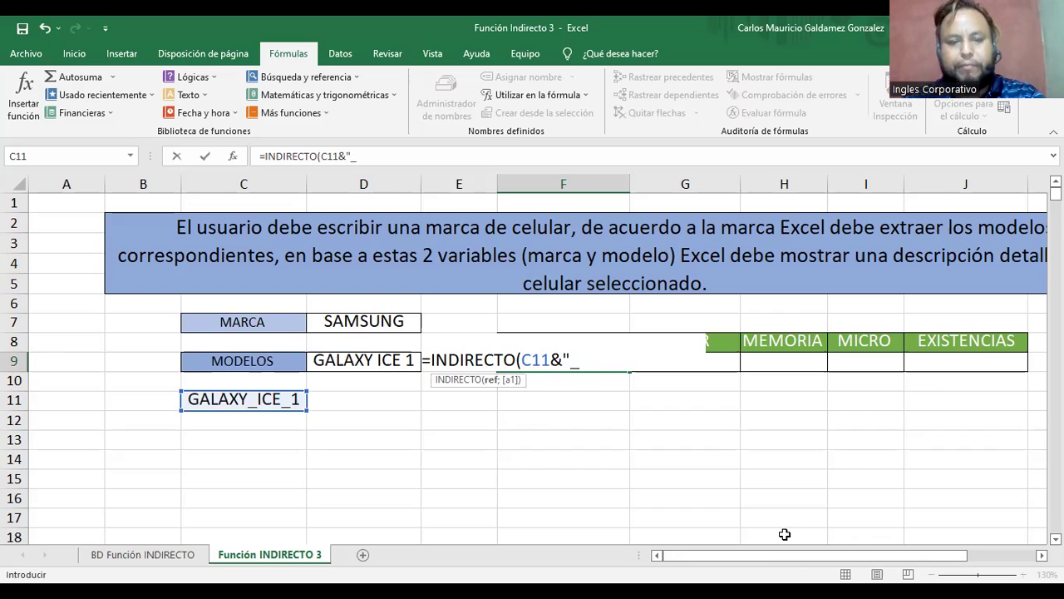
pyautogui.write('PREC')
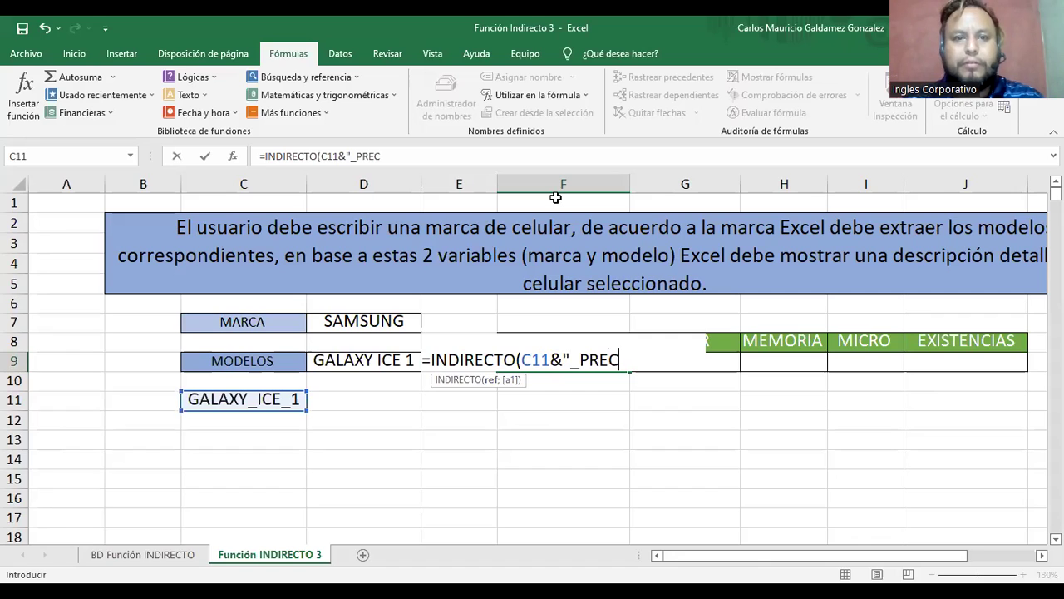
pyautogui.click(548, 146)
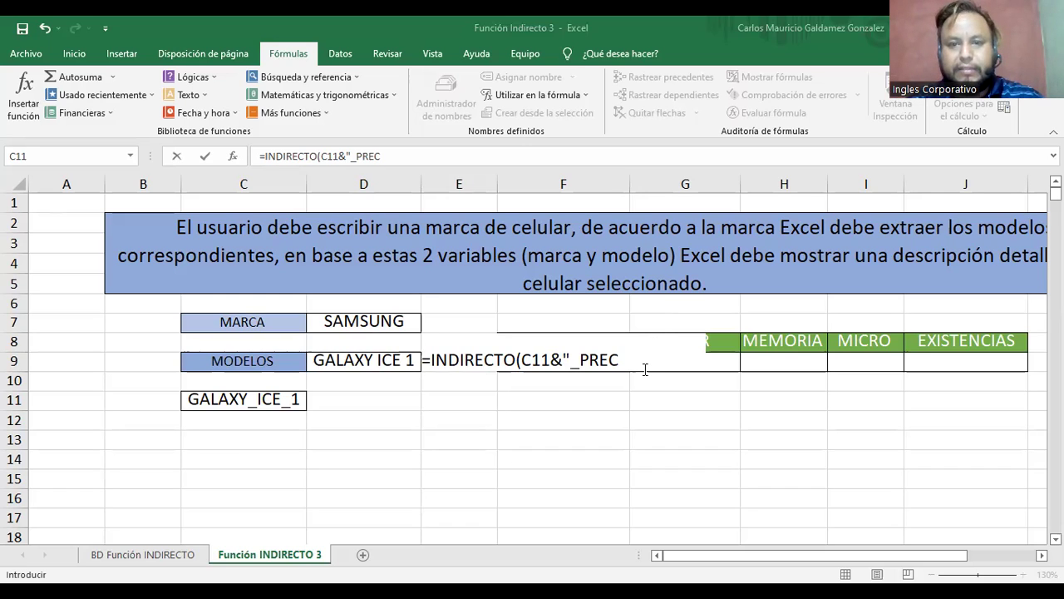
pyautogui.write('"')
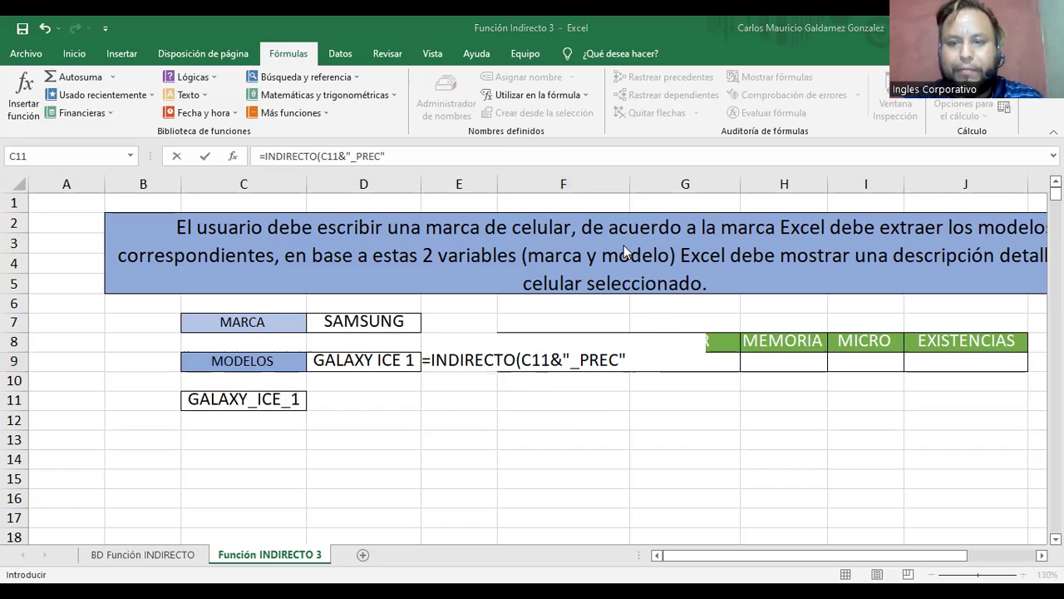
pyautogui.click(638, 358)
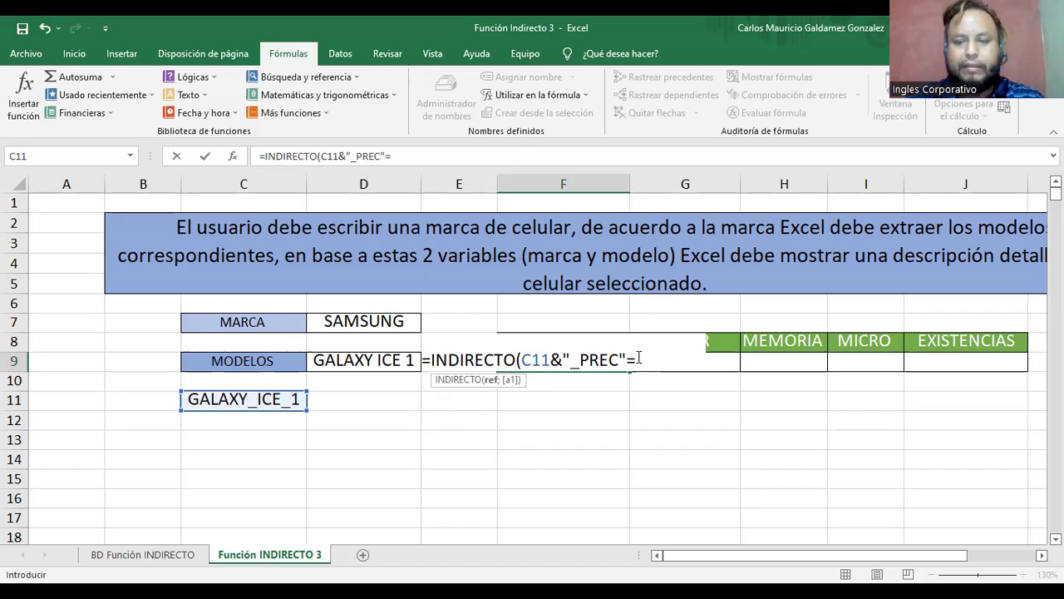
pyautogui.write(')')
pyautogui.hotkey('ctrl', 'Return')
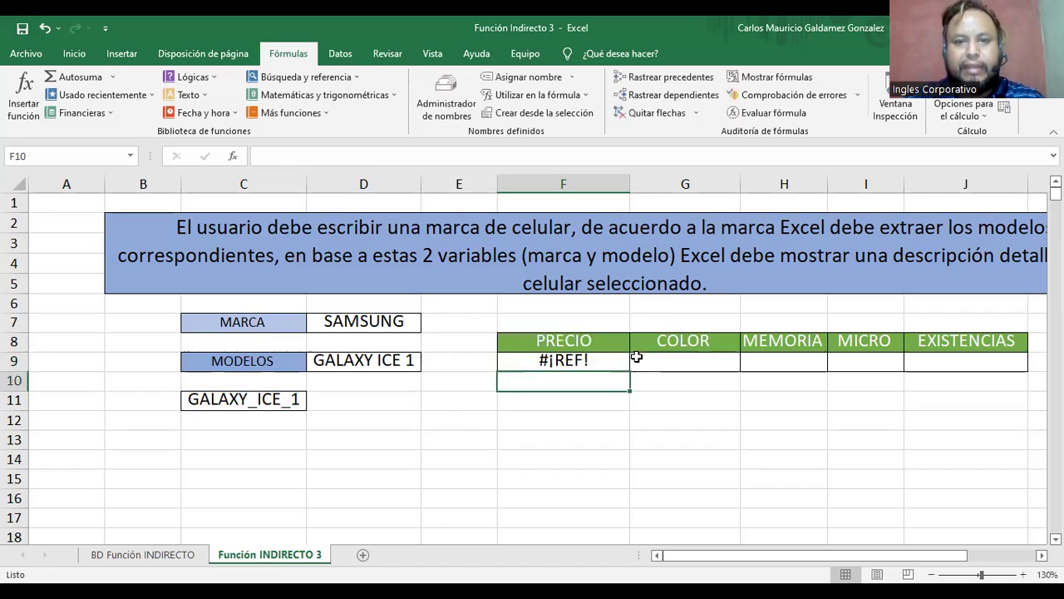
# Check the INDIRECTO formula in F9 and the model text in D9 and C11 against the GALAXY ICE 1 row on BD Función INDIRECTO
pyautogui.click(381, 361)
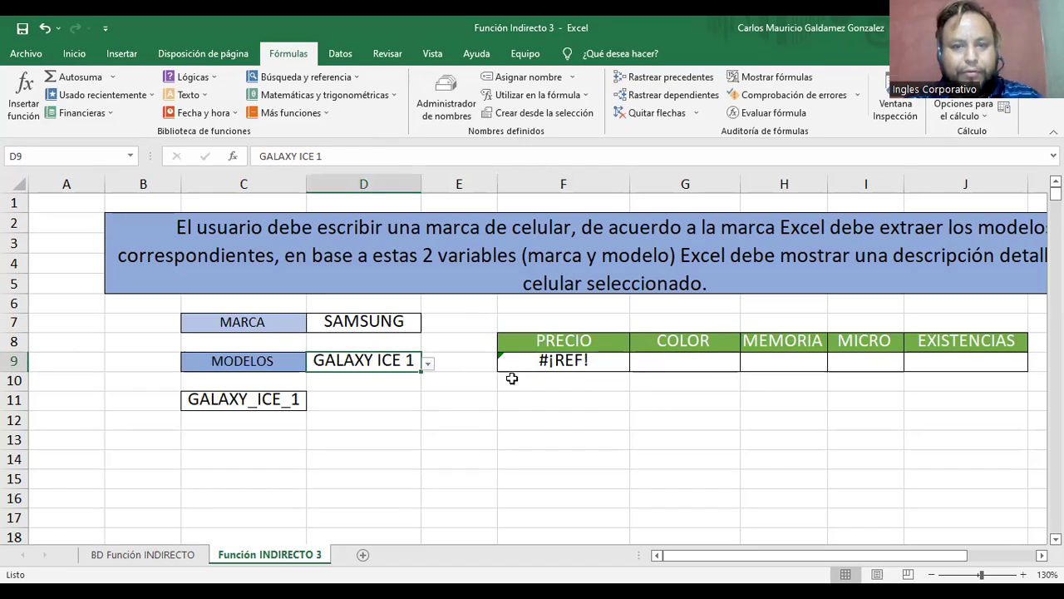
pyautogui.click(581, 361)
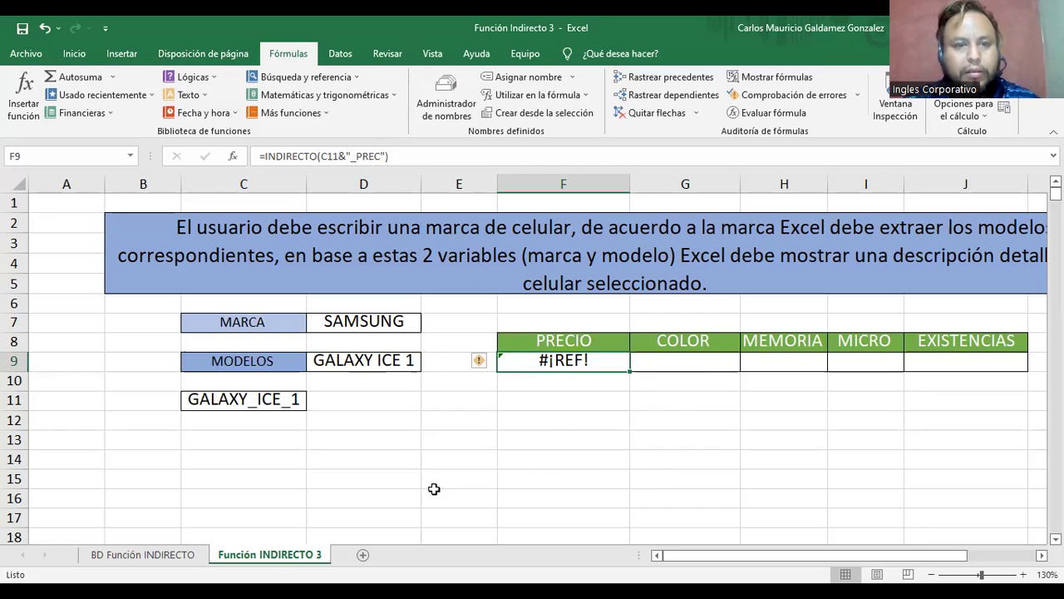
pyautogui.click(239, 401)
pyautogui.click(176, 556)
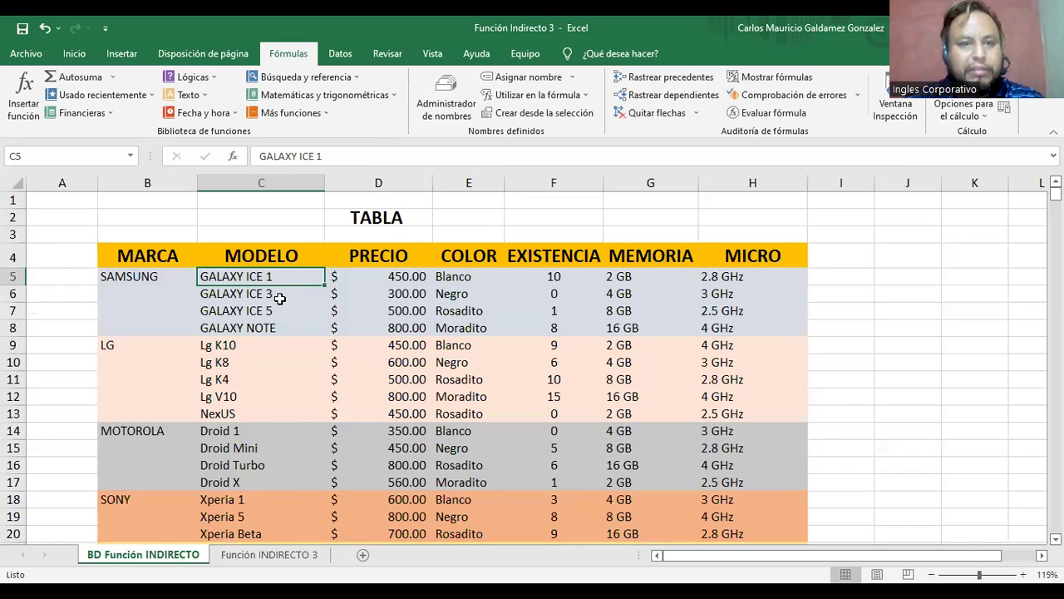
pyautogui.click(388, 281)
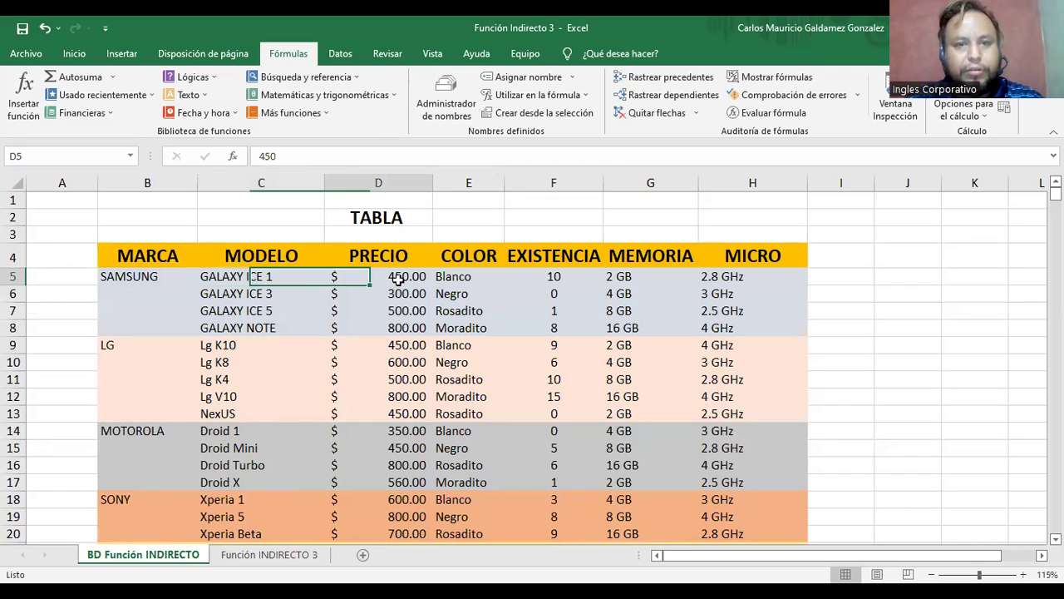
pyautogui.click(443, 280)
pyautogui.click(255, 279)
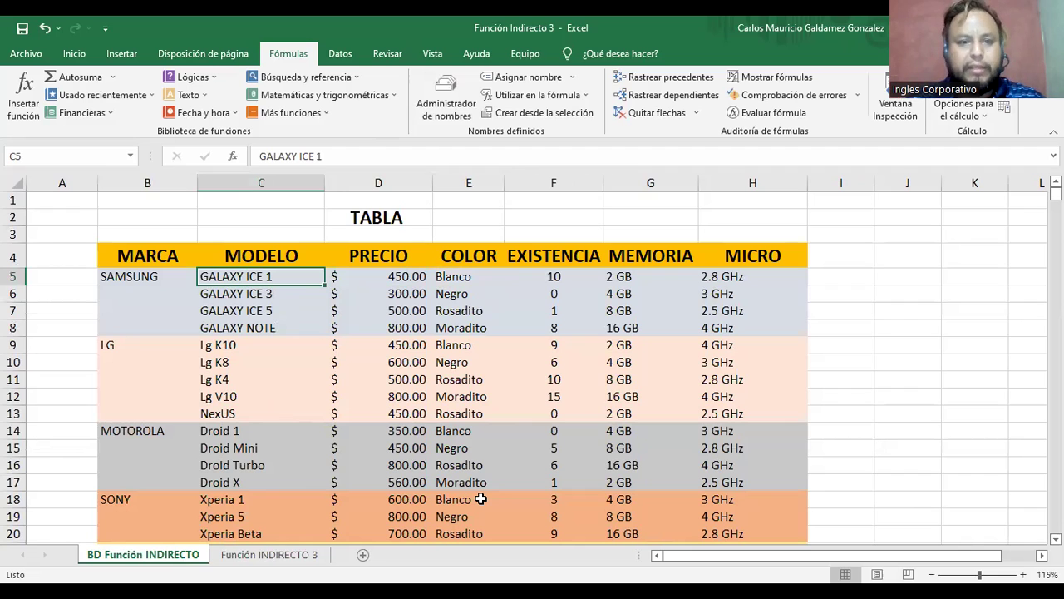
pyautogui.click(249, 563)
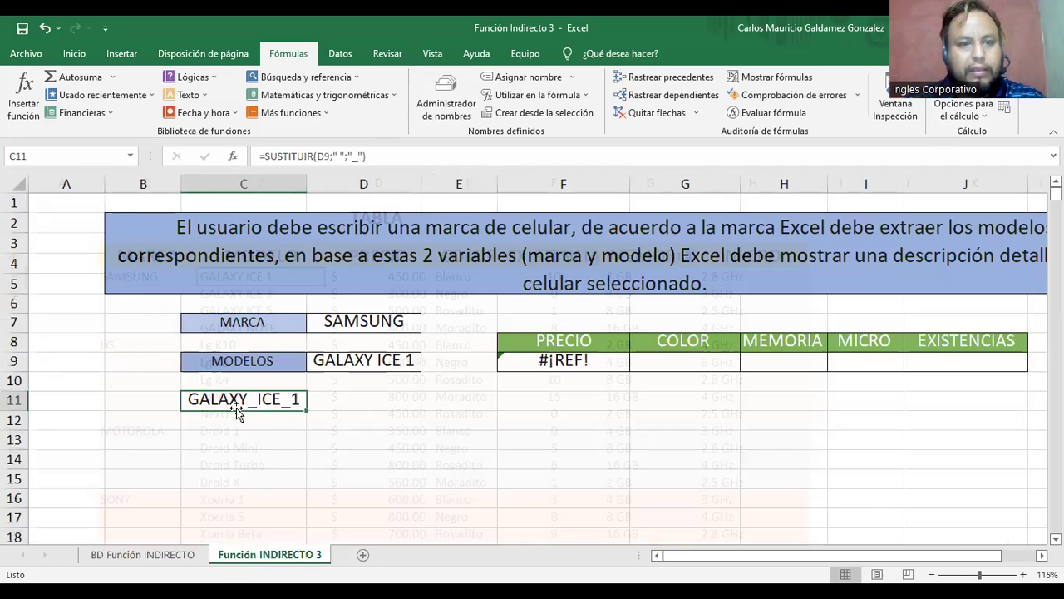
# Rename the defined name GALAXY_ICE_1_PRE as GALAXY_ICE_1_PREC in the workbook's name list
pyautogui.click(188, 555)
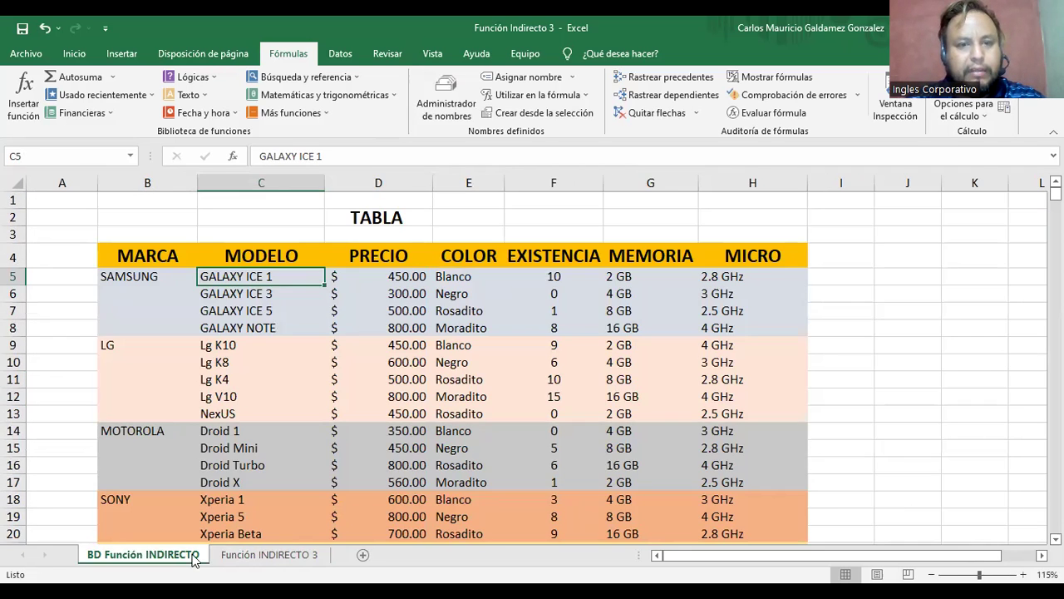
pyautogui.click(446, 100)
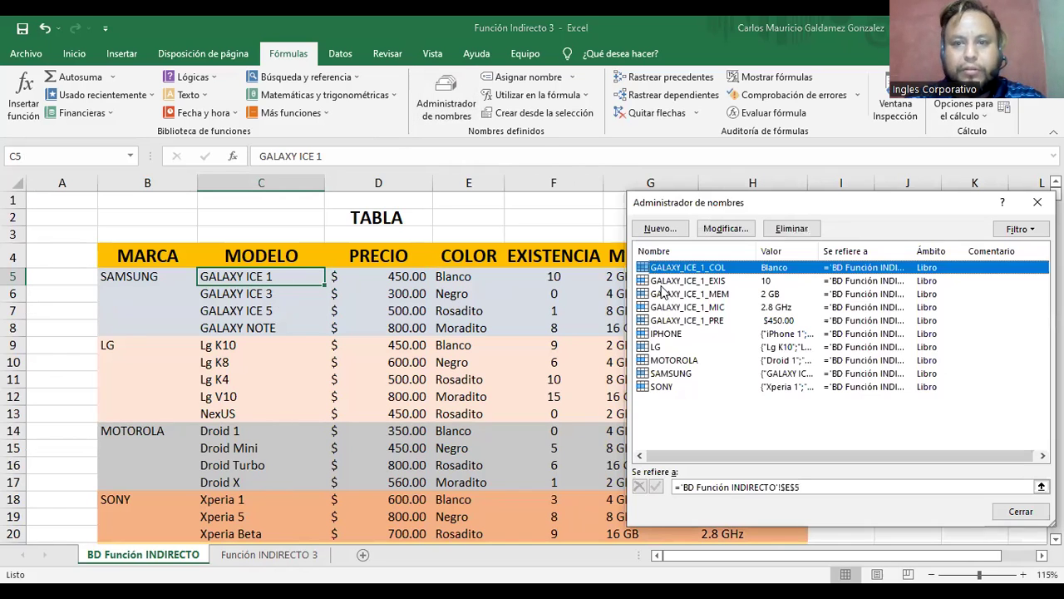
pyautogui.click(688, 323)
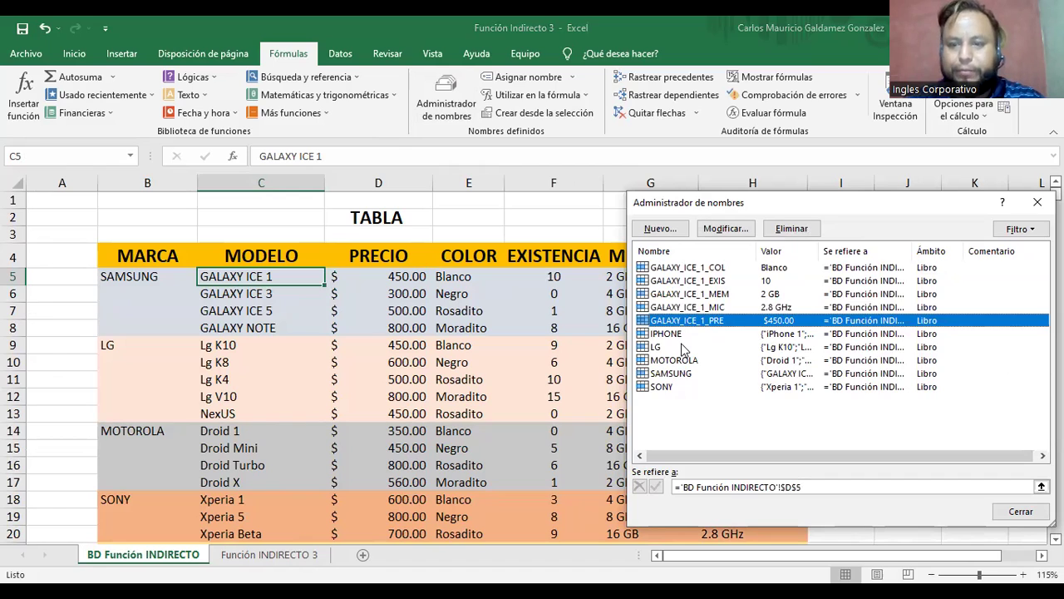
pyautogui.click(733, 230)
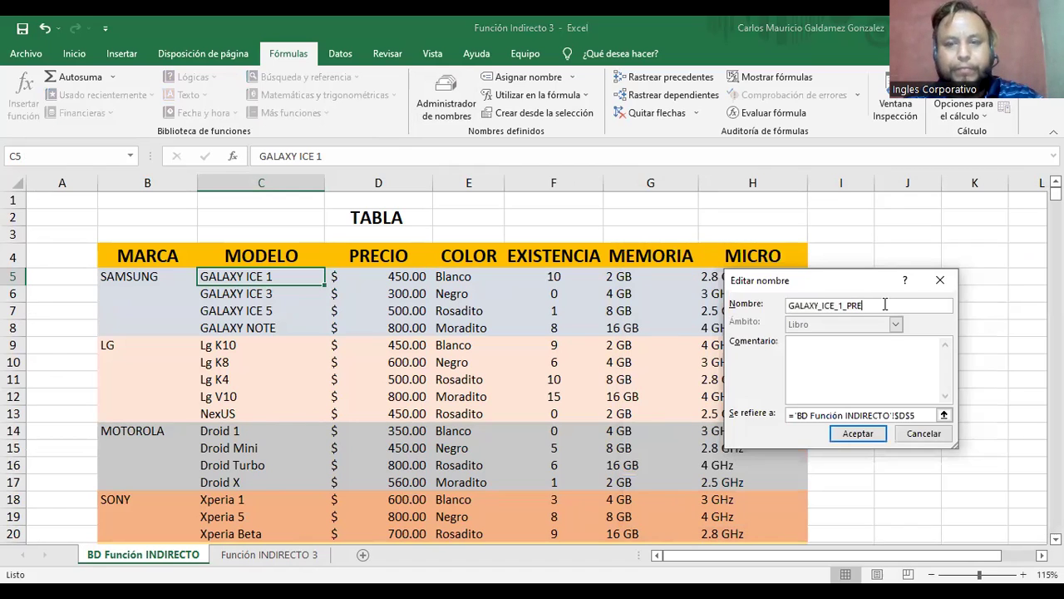
pyautogui.write('c')
pyautogui.press('BackSpace')
pyautogui.write('C')
pyautogui.moveTo(863, 285); pyautogui.dragTo(776, 197)
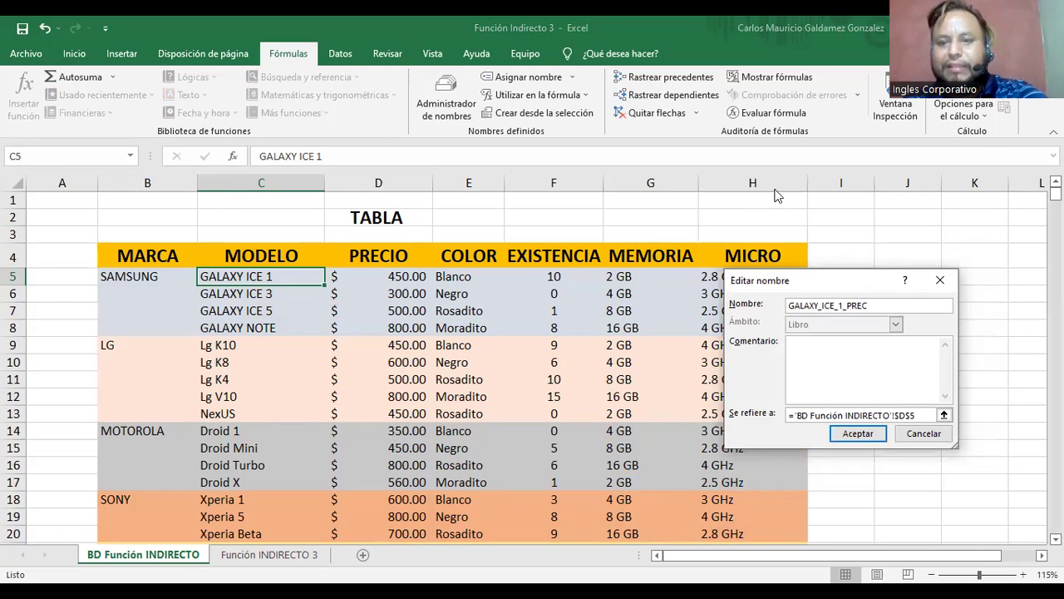
pyautogui.click(779, 345)
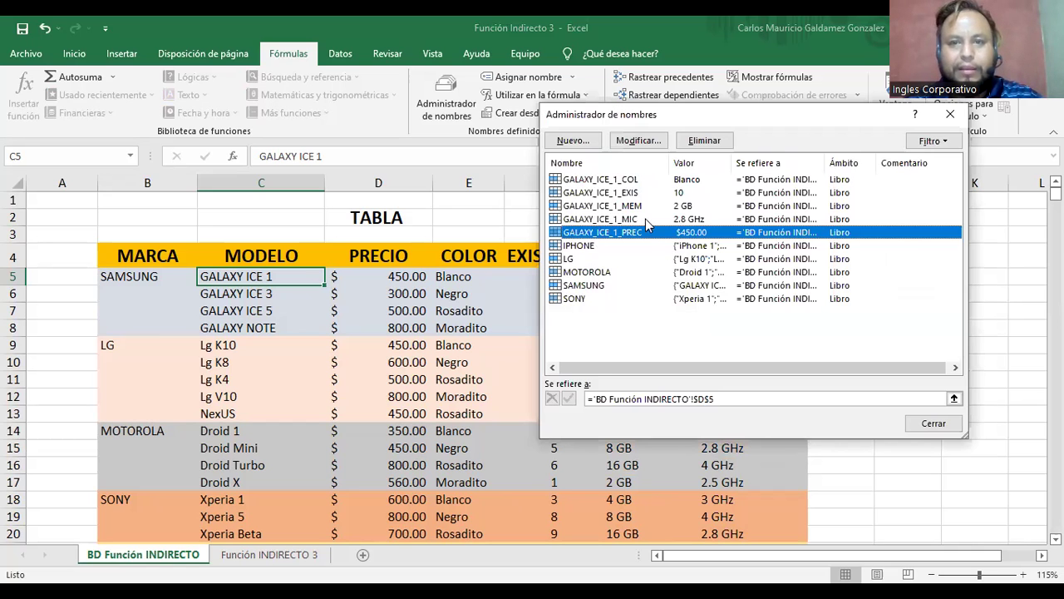
pyautogui.click(927, 424)
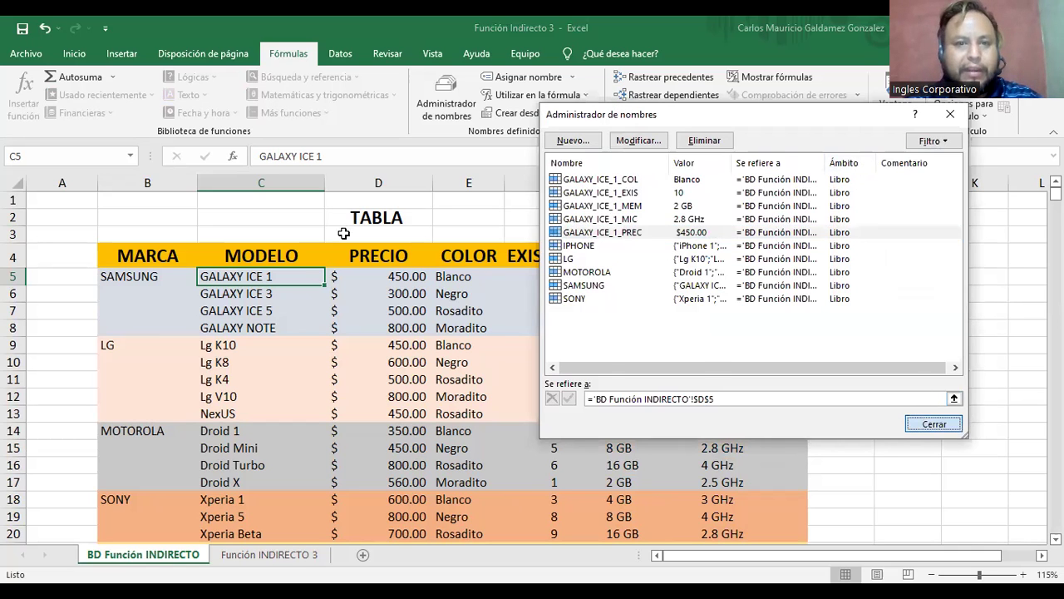
# Make the C11 reference absolute in the PRECIO formula in F9 of Función INDIRECTO 3, giving =INDIRECTO($C$11&"_PREC")
pyautogui.click(270, 554)
pyautogui.click(591, 363)
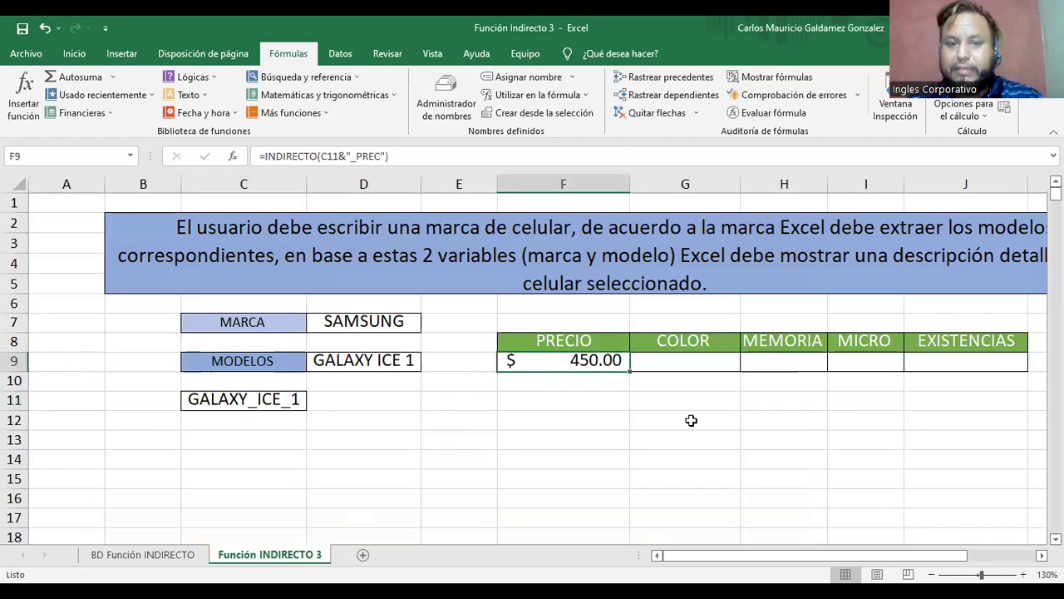
pyautogui.click(680, 366)
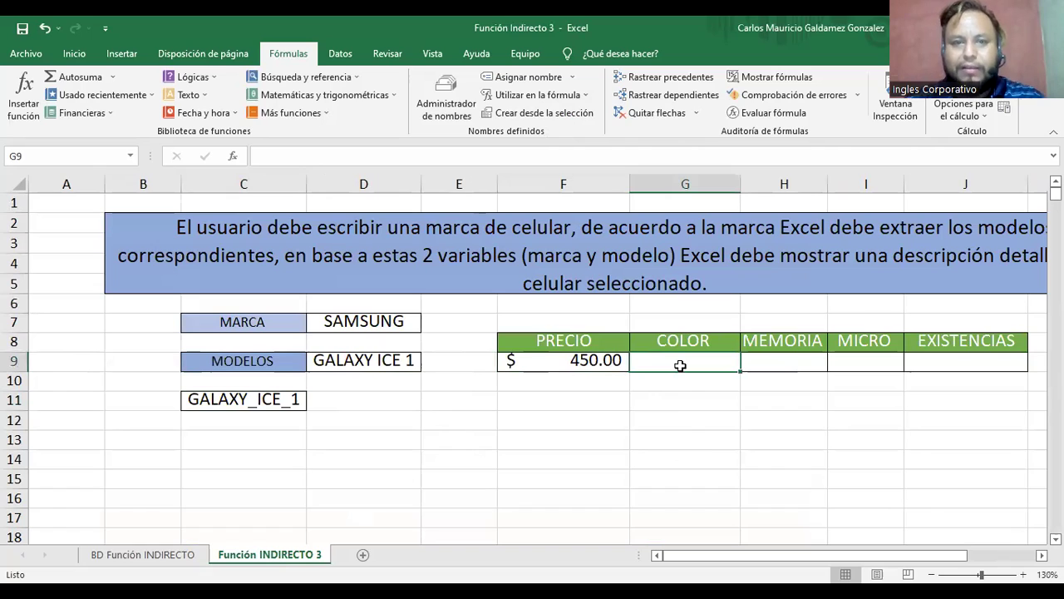
pyautogui.click(557, 359)
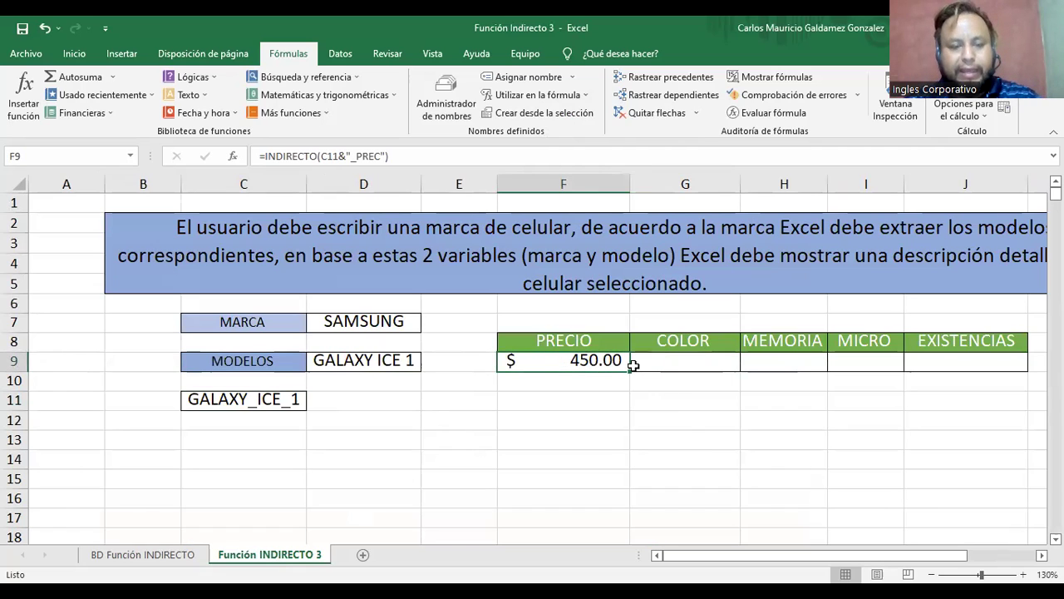
pyautogui.hotkey('ctrl', 'c')
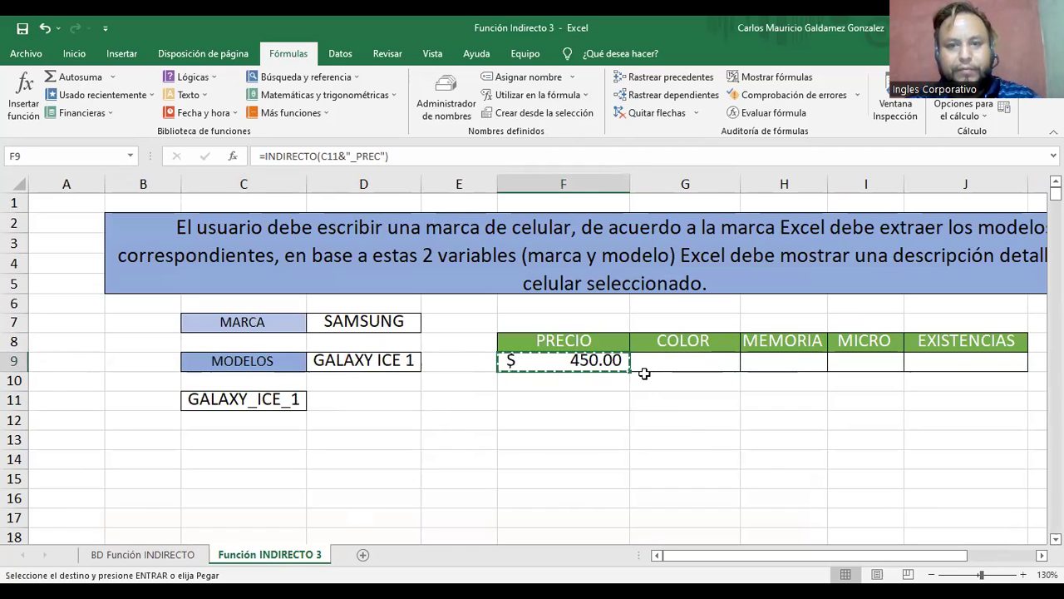
pyautogui.click(327, 156)
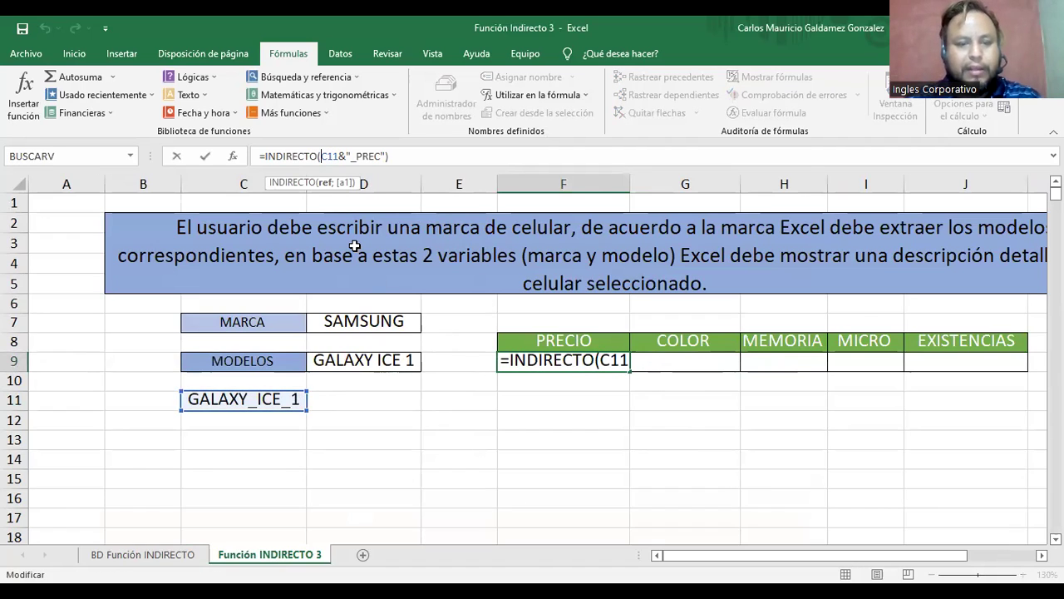
pyautogui.press('F4')
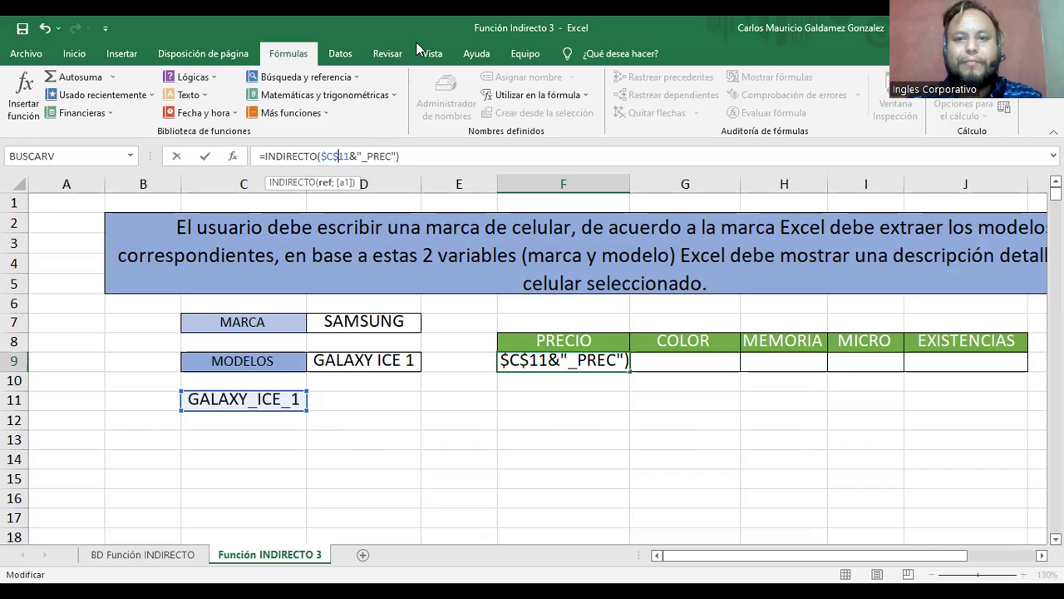
pyautogui.click(600, 359)
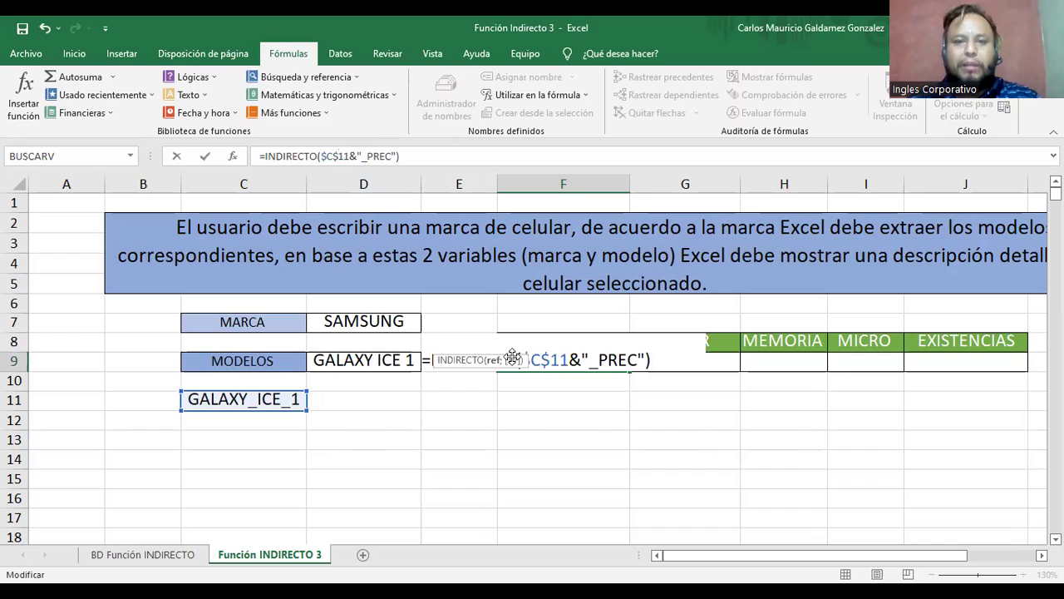
pyautogui.moveTo(521, 359); pyautogui.dragTo(568, 359)
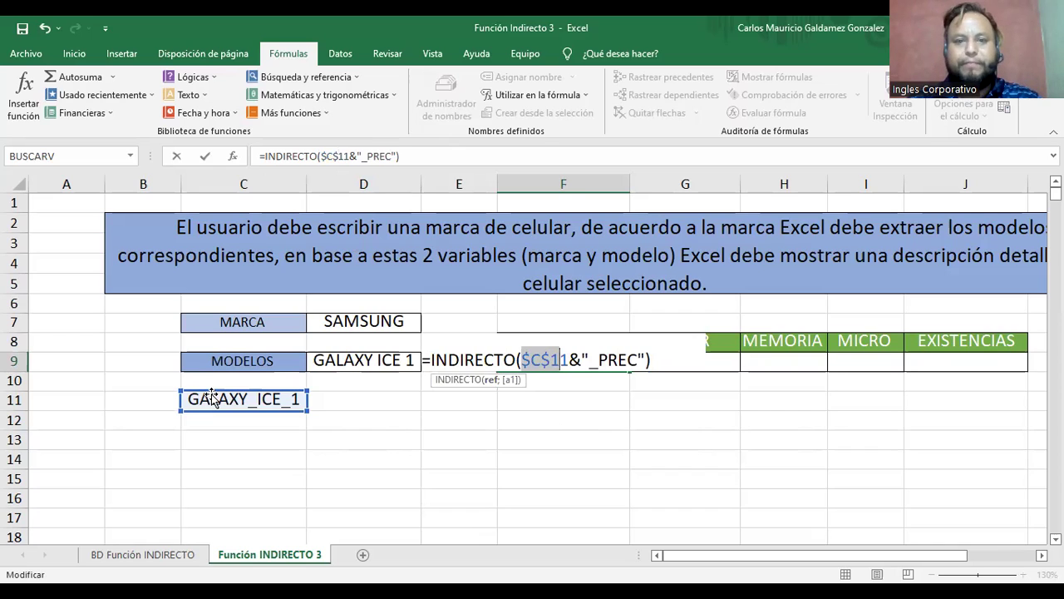
pyautogui.press('Return')
pyautogui.press('Up')
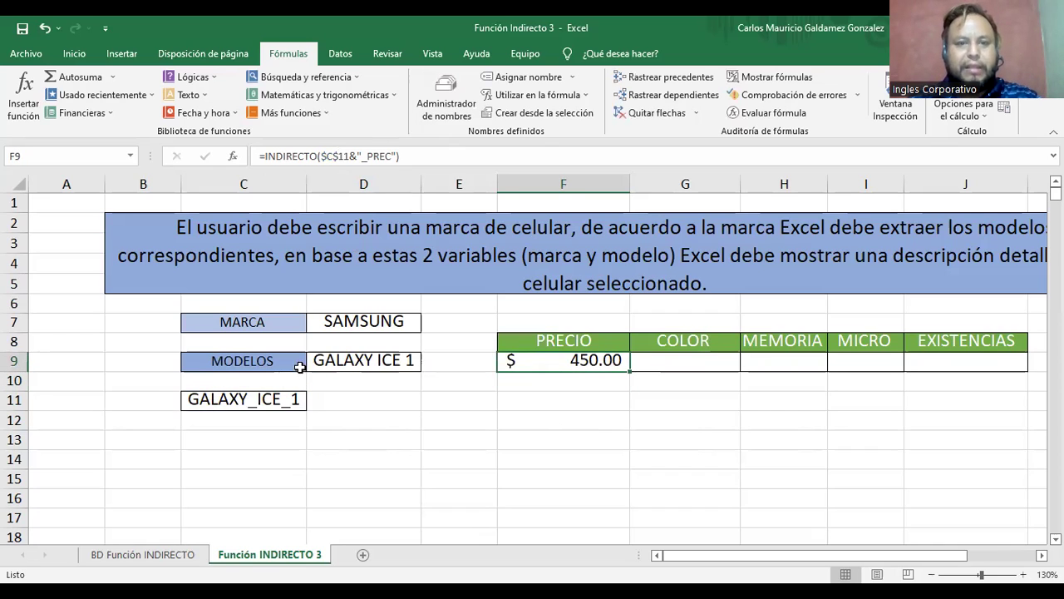
# Compare the price returned for the selected model with the GALAXY ICE 1 price in D5 of BD Función INDIRECTO
pyautogui.click(346, 368)
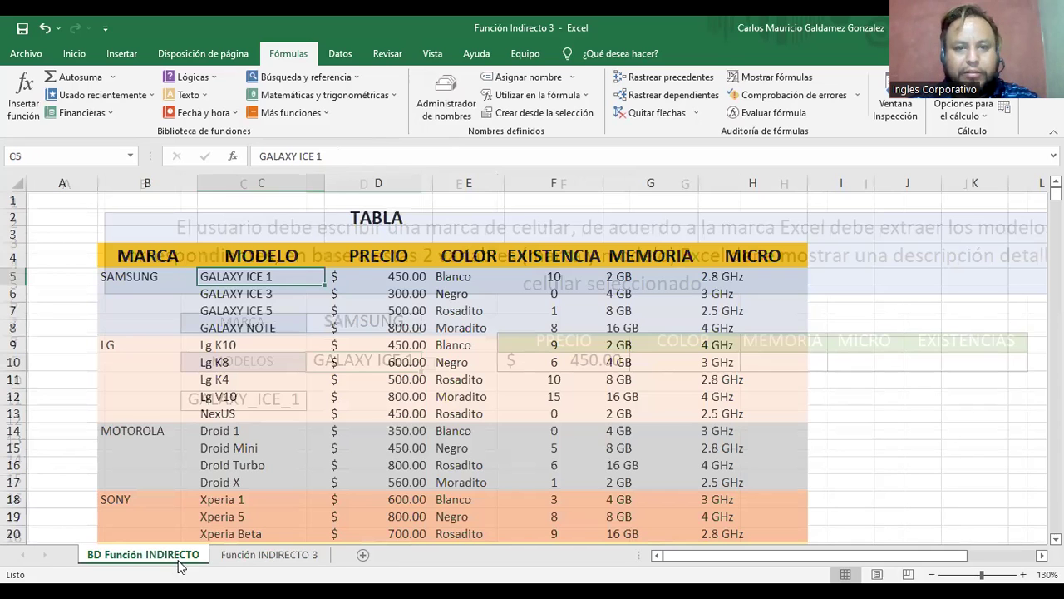
pyautogui.click(179, 561)
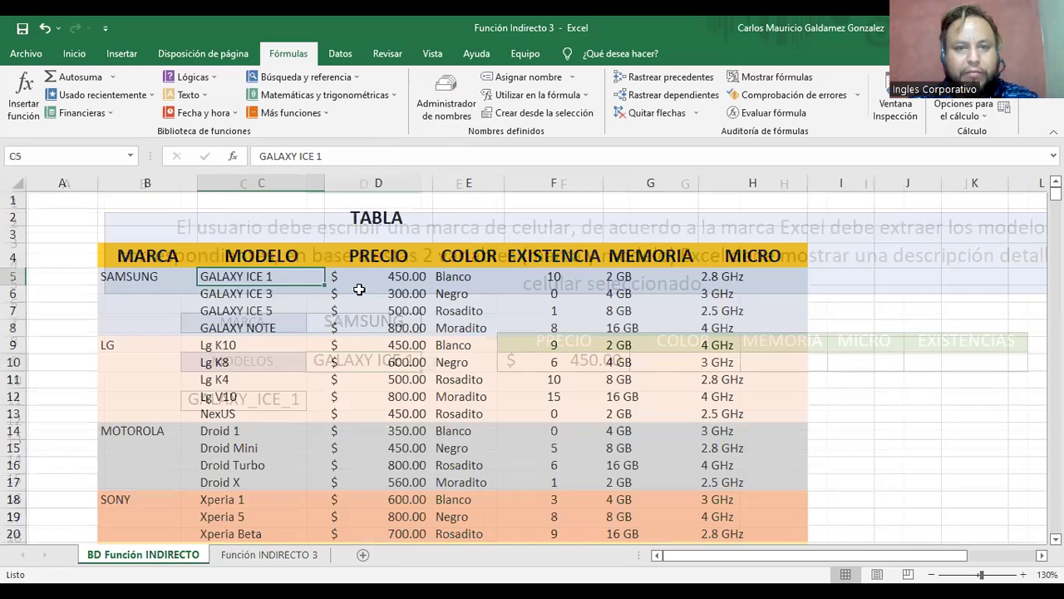
pyautogui.click(363, 276)
pyautogui.click(268, 554)
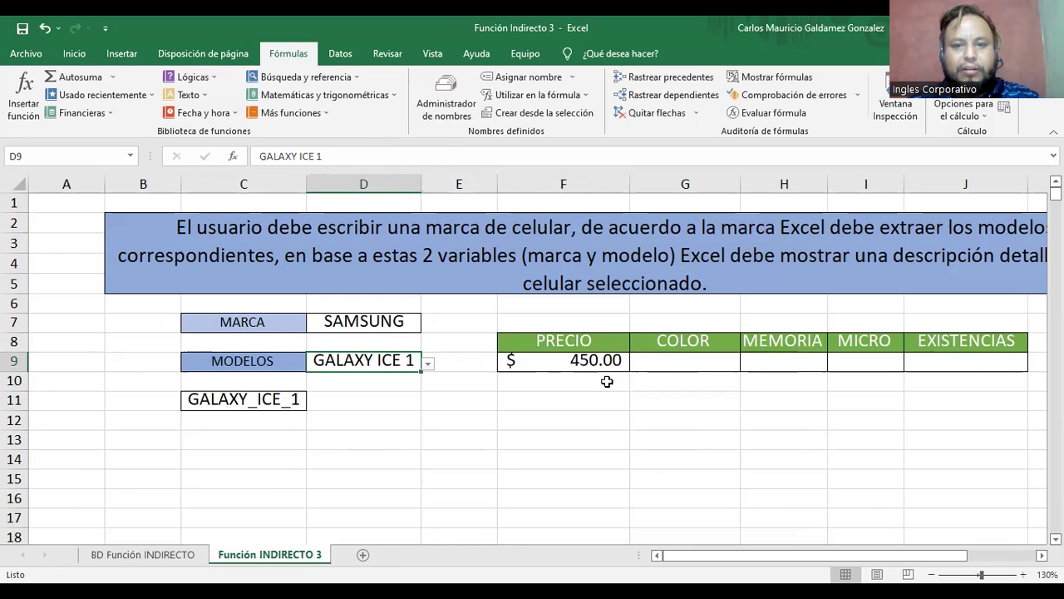
# Copy the full formula text from the PRECIO cell F9, leaving the cell as it is
pyautogui.click(657, 366)
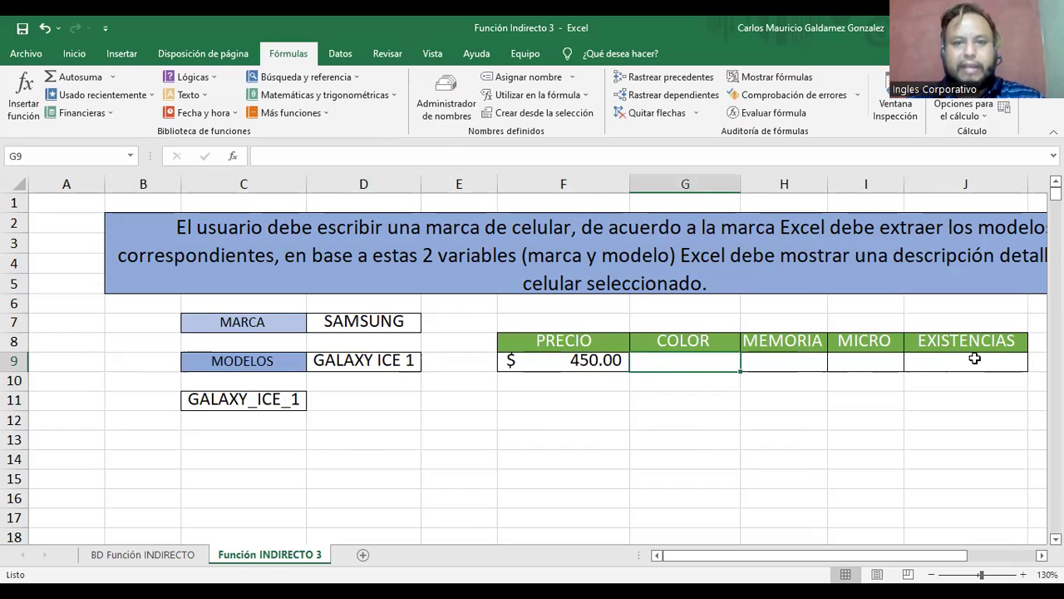
pyautogui.press('Left')
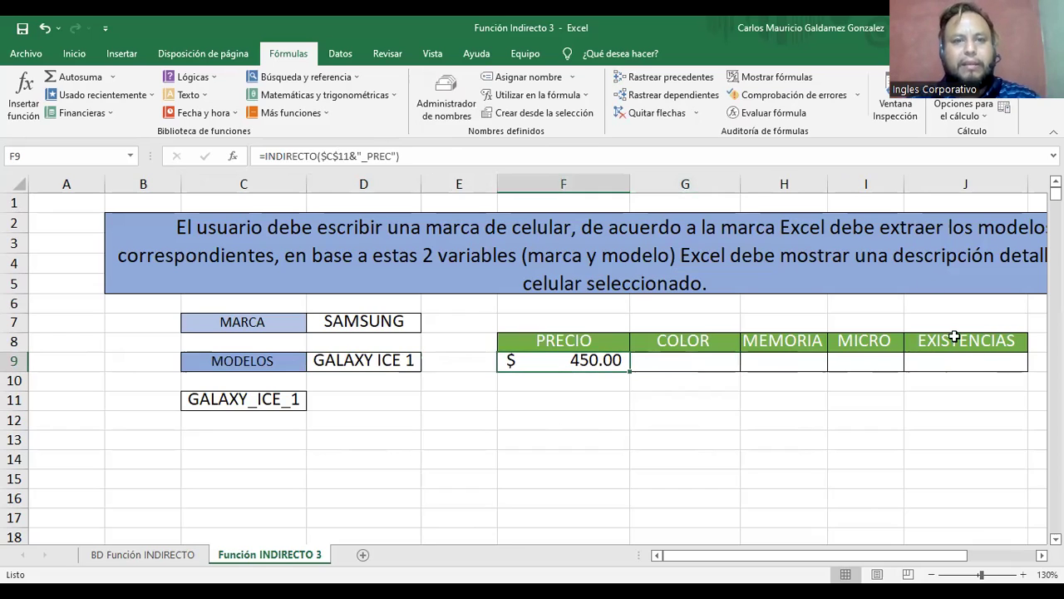
pyautogui.moveTo(407, 158); pyautogui.dragTo(264, 158)
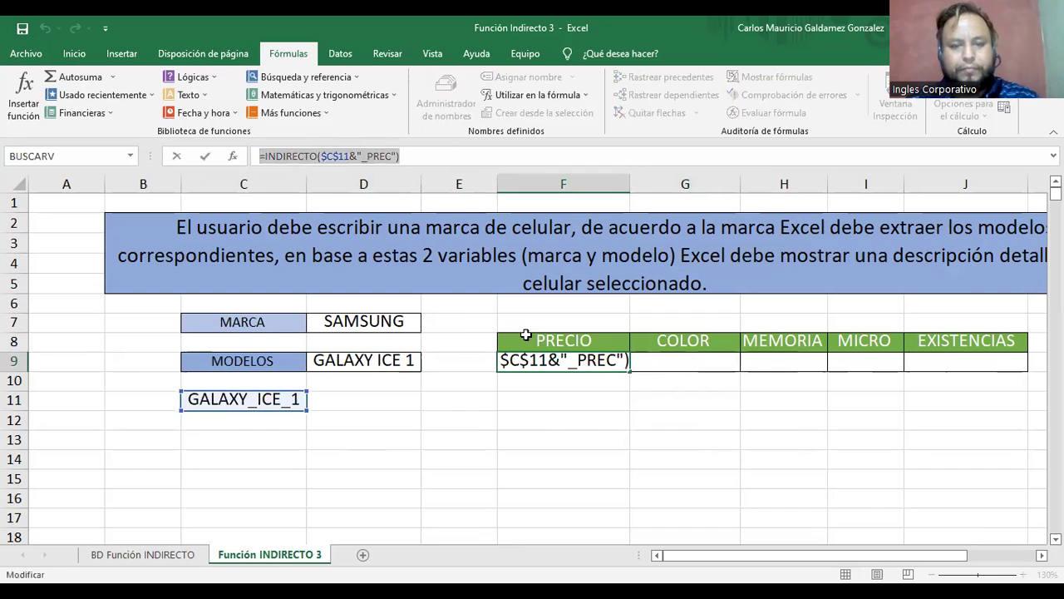
pyautogui.click(686, 360)
pyautogui.press('Escape')
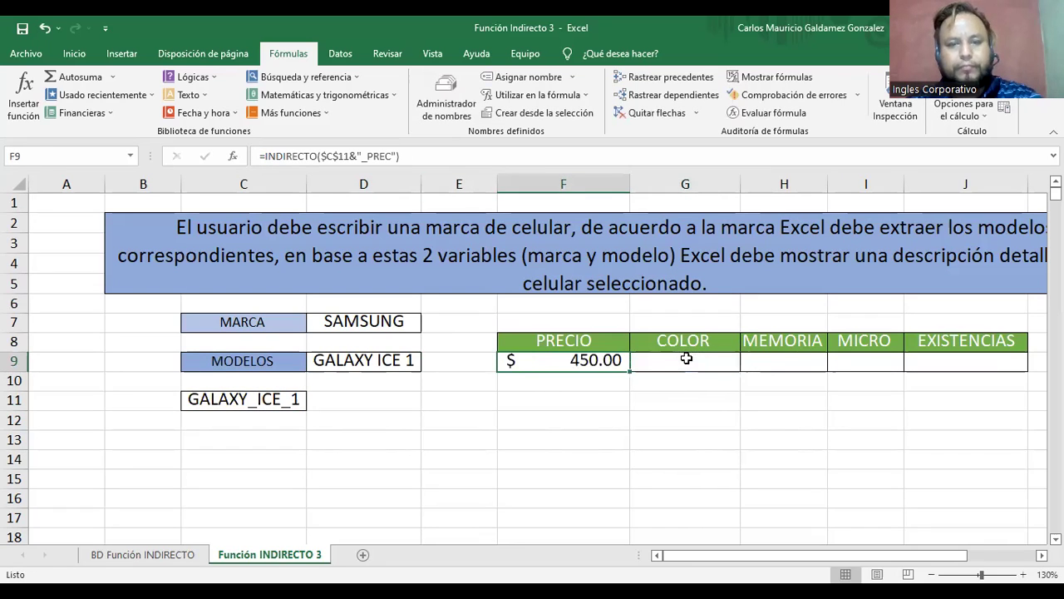
pyautogui.press('F2')
pyautogui.press('Escape')
# Paste the copied formula into the COLOR cell G9 and change its suffix so it reads =INDIRECTO($C$11&"_COL")
pyautogui.click(688, 359)
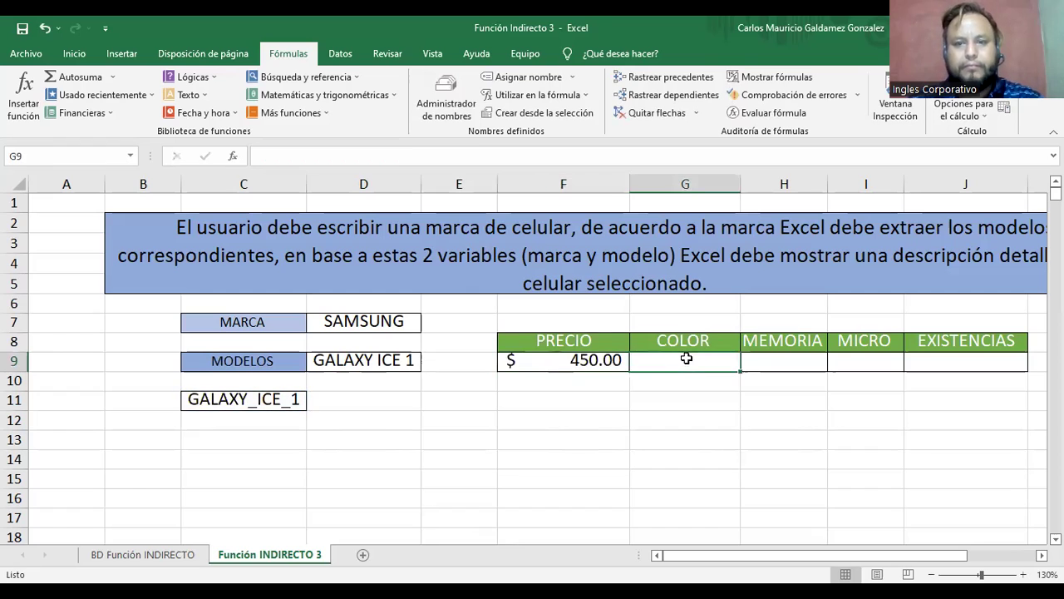
pyautogui.write('=')
pyautogui.hotkey('ctrl', 'v')
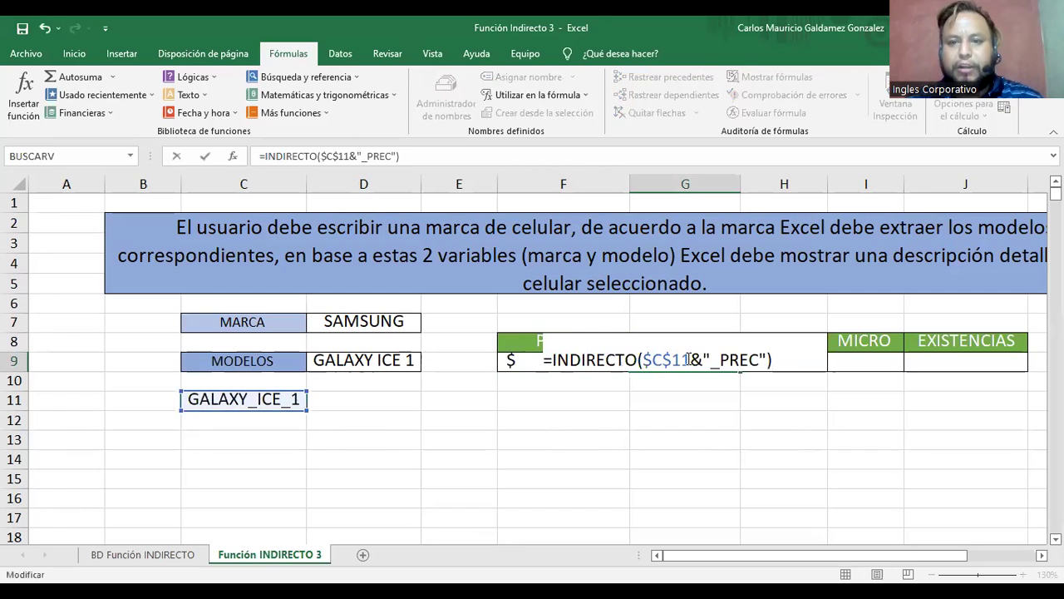
pyautogui.moveTo(720, 359); pyautogui.dragTo(759, 359)
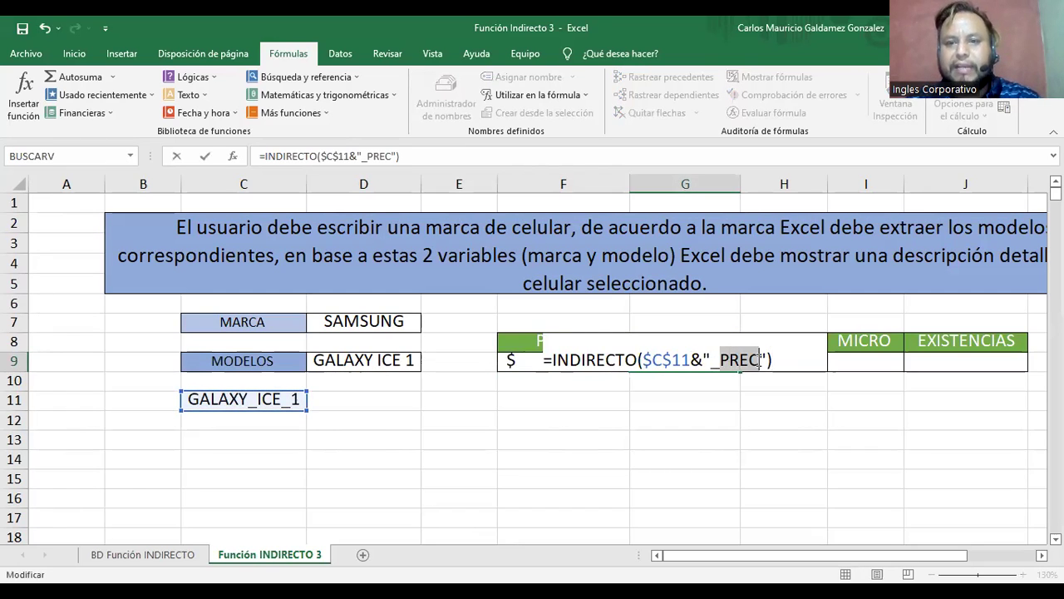
pyautogui.write('_c')
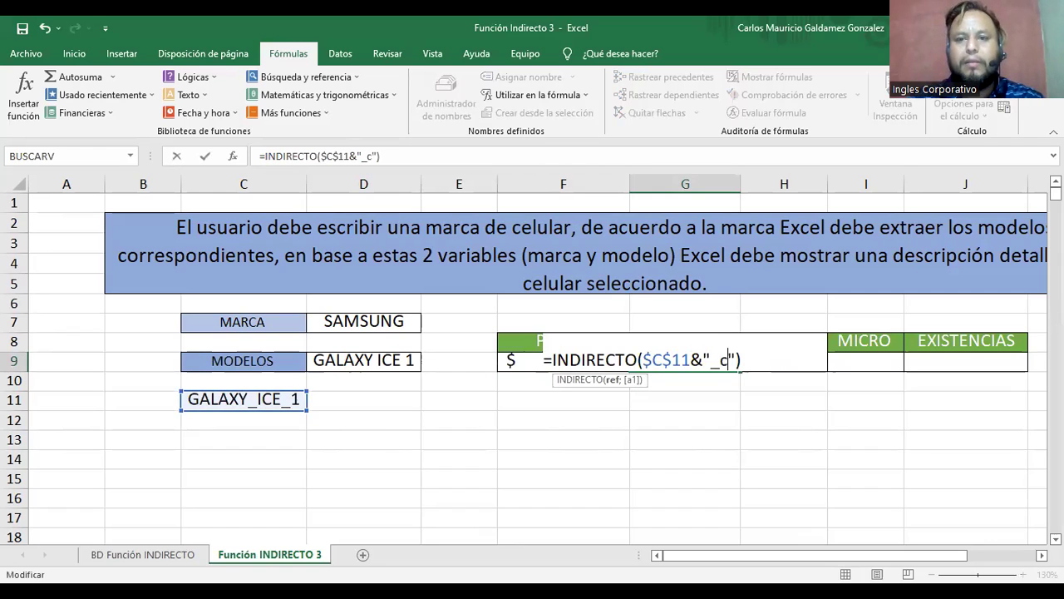
pyautogui.press('BackSpace')
pyautogui.write('COL')
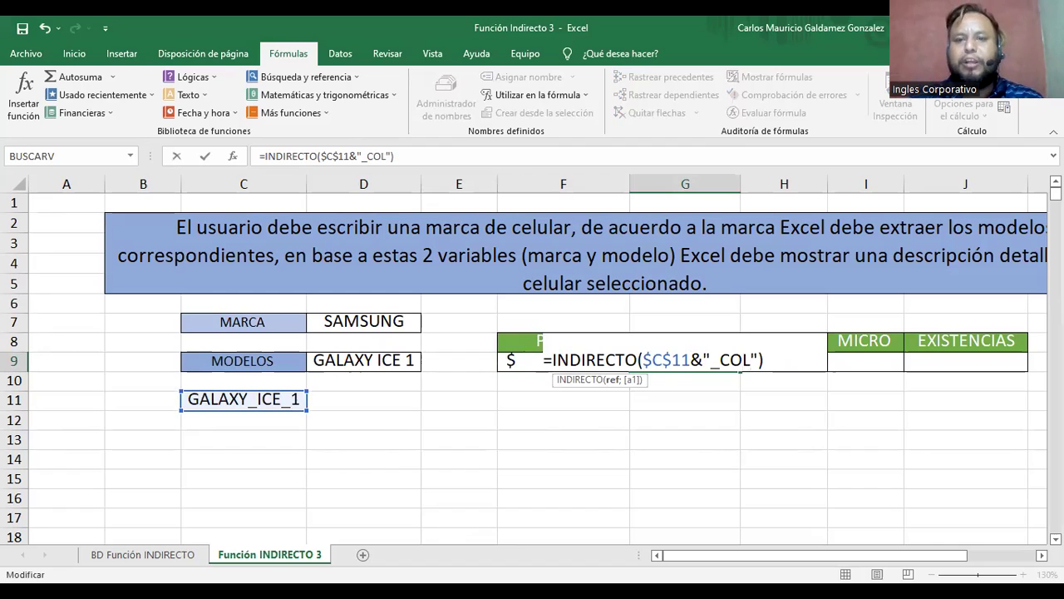
pyautogui.press('Return')
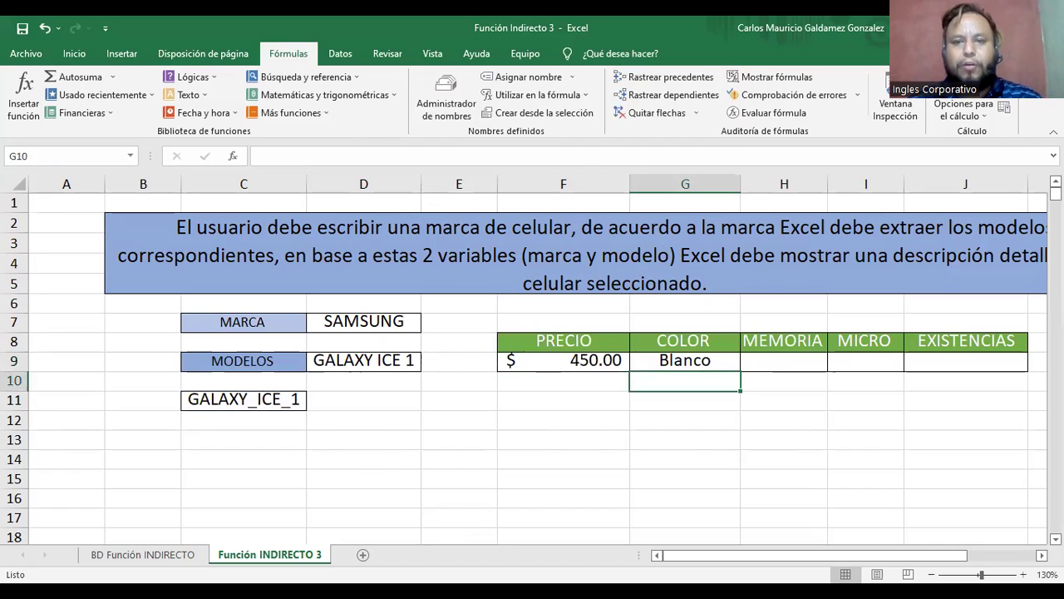
# Paste the copied formula into the MEMORIA cell H9 and change its suffix so it reads =INDIRECTO($C$11&"_MEM")
pyautogui.doubleClick(785, 363)
pyautogui.hotkey('ctrl', 'v')
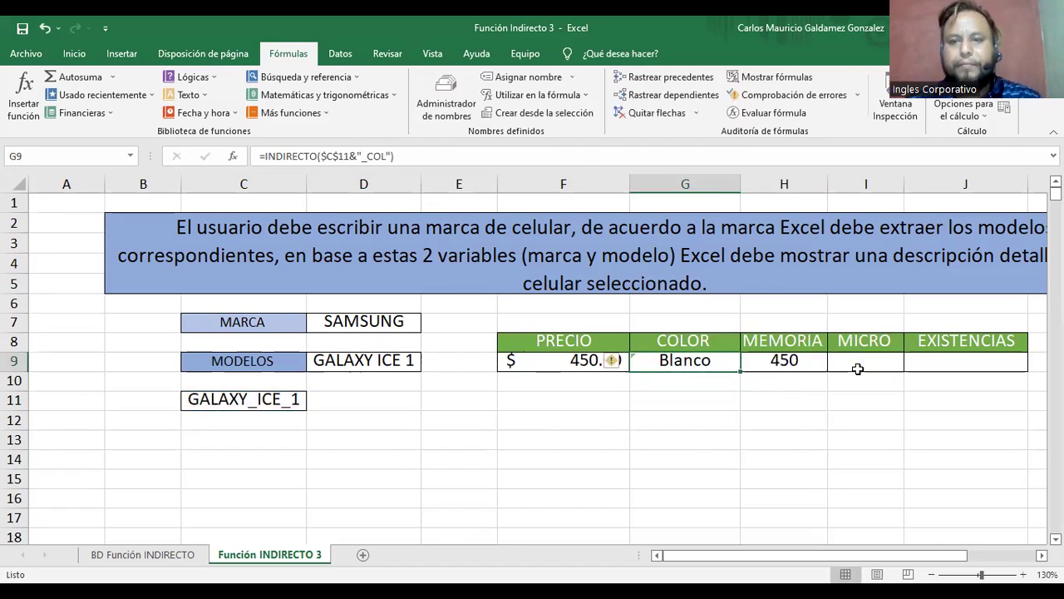
pyautogui.press('Left')
pyautogui.press('Right')
pyautogui.press('Right')
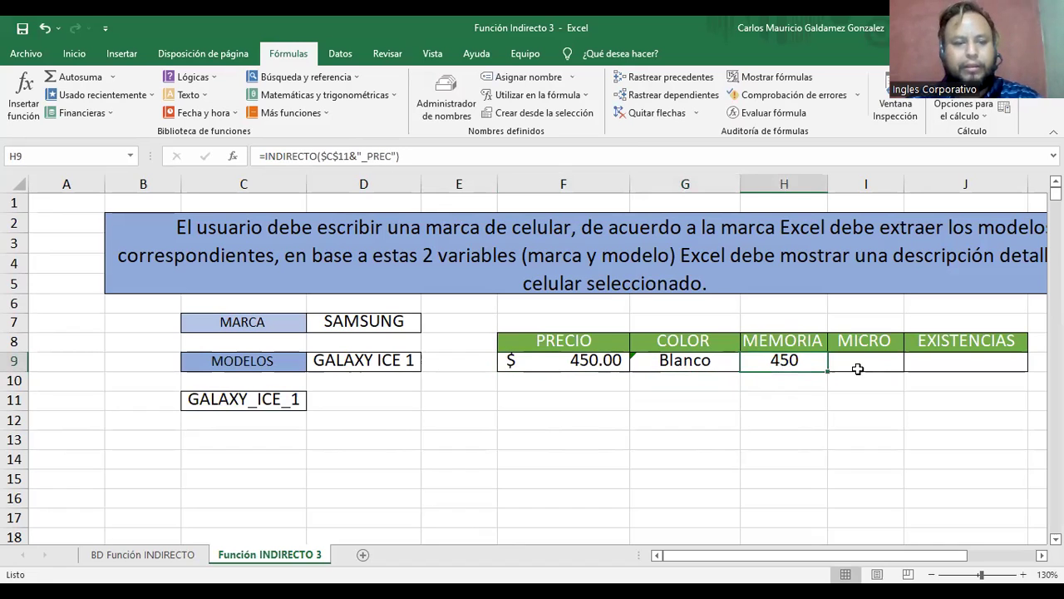
pyautogui.press('F2')
pyautogui.press('Left')
pyautogui.press('Left')
pyautogui.press('BackSpace')
pyautogui.press('BackSpace')
pyautogui.press('BackSpace')
pyautogui.press('BackSpace')
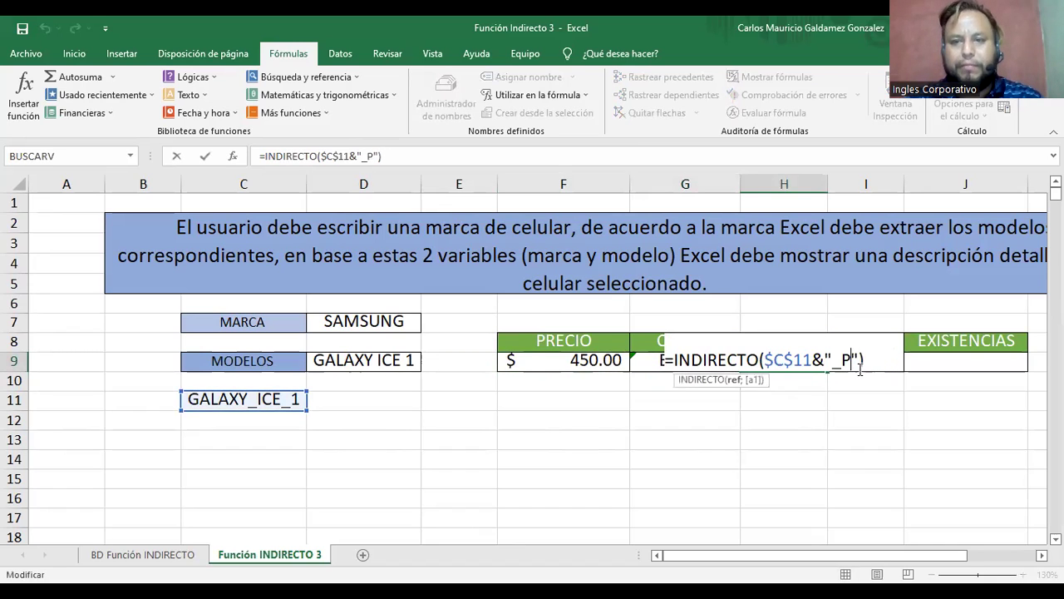
pyautogui.write('me')
pyautogui.press('BackSpace')
pyautogui.press('BackSpace')
pyautogui.write('MEM')
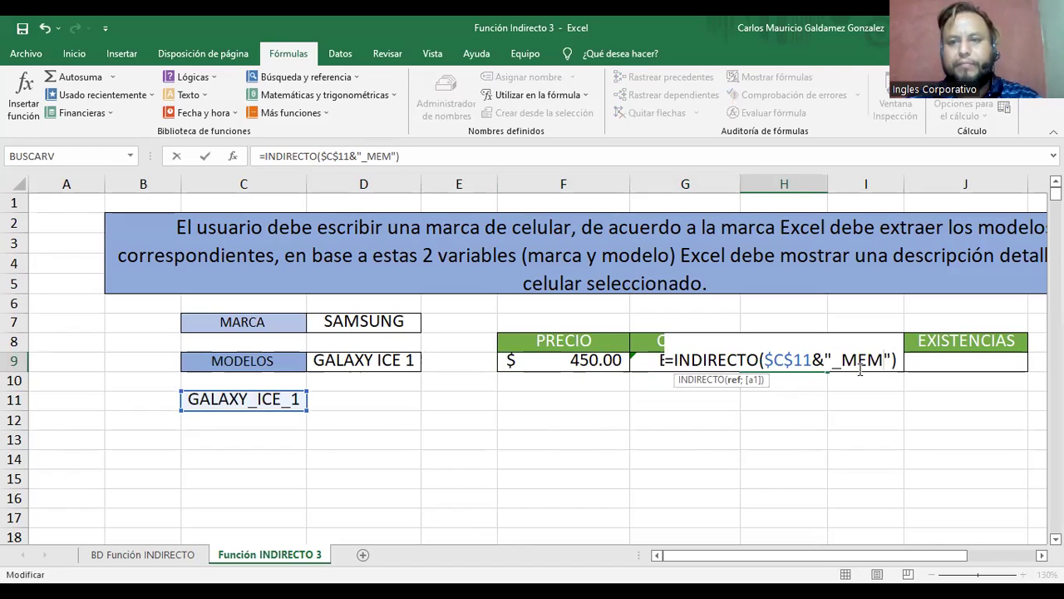
# Paste the copied formula into the MICRO cell I9 and change its suffix so it reads =INDIRECTO($C$11&"_MIC")
pyautogui.doubleClick(860, 369)
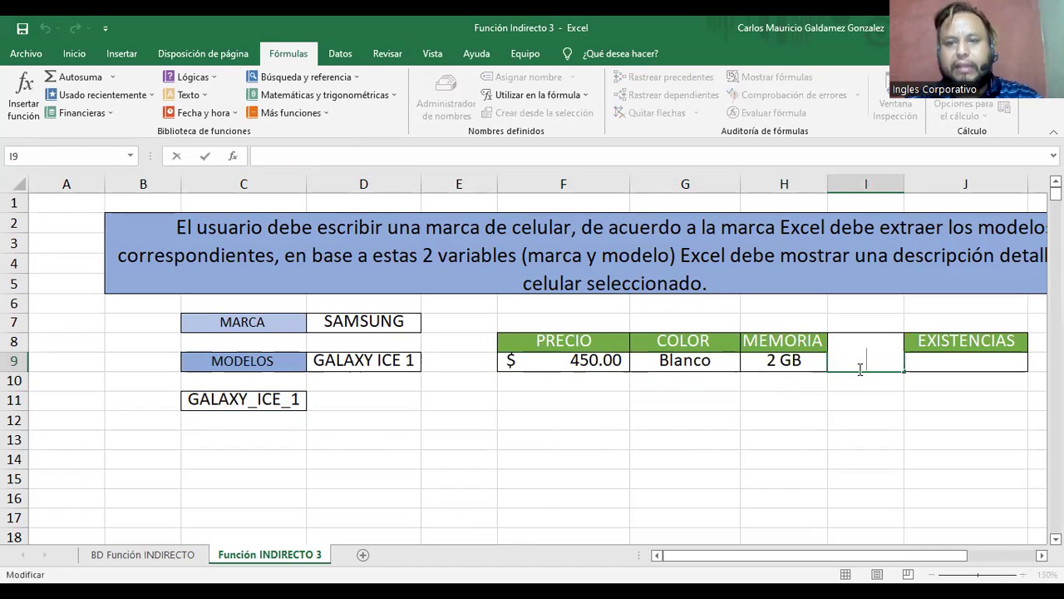
pyautogui.write('=INDIRECTO($C$11&"_PREC")')
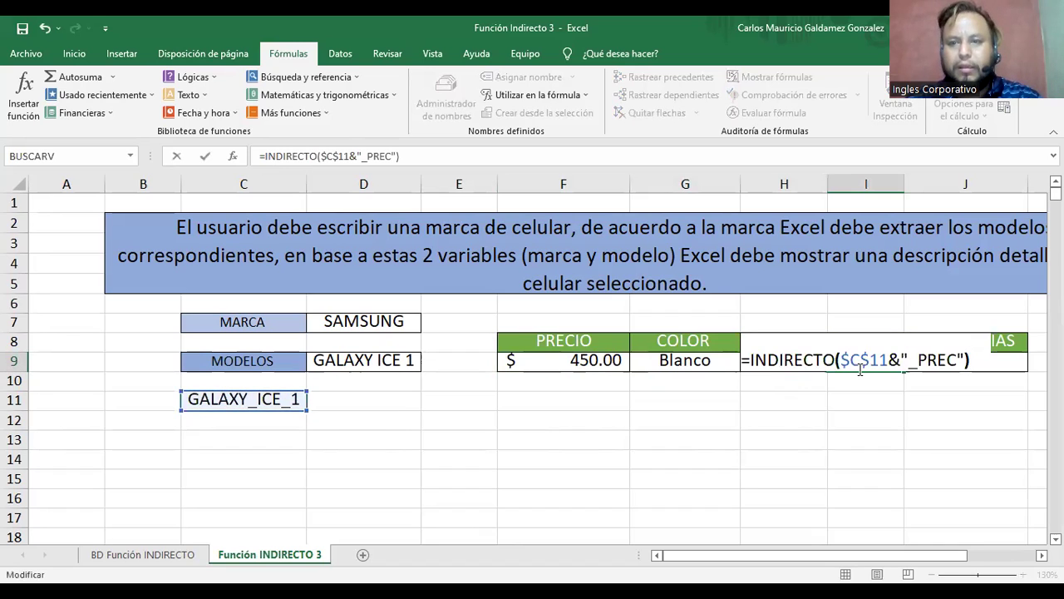
pyautogui.press('BackSpace')
pyautogui.press('BackSpace')
pyautogui.press('BackSpace')
pyautogui.press('BackSpace')
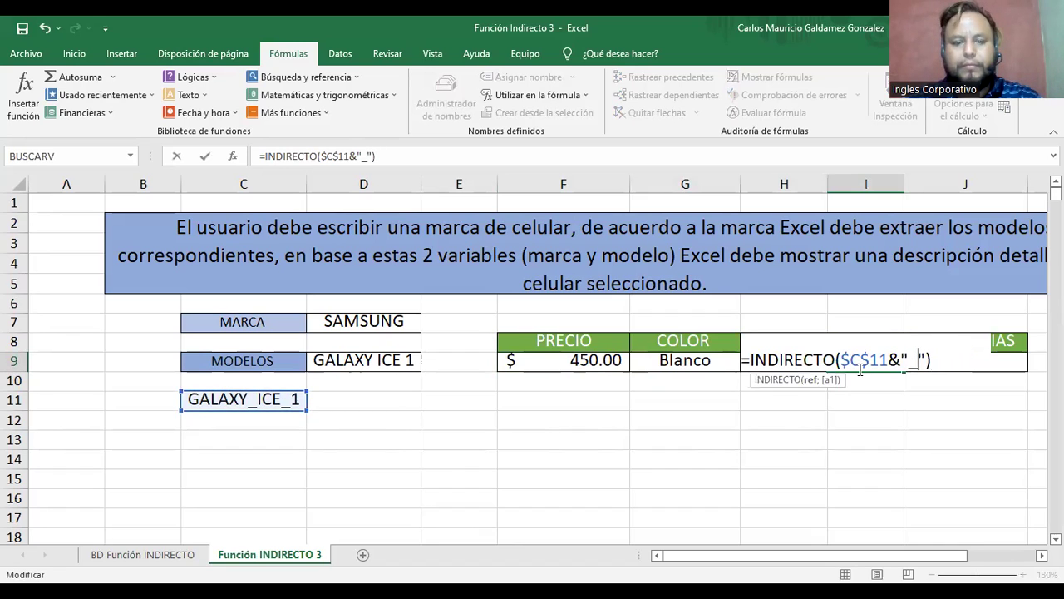
pyautogui.write('M')
pyautogui.press('BackSpace')
pyautogui.write('MIC')
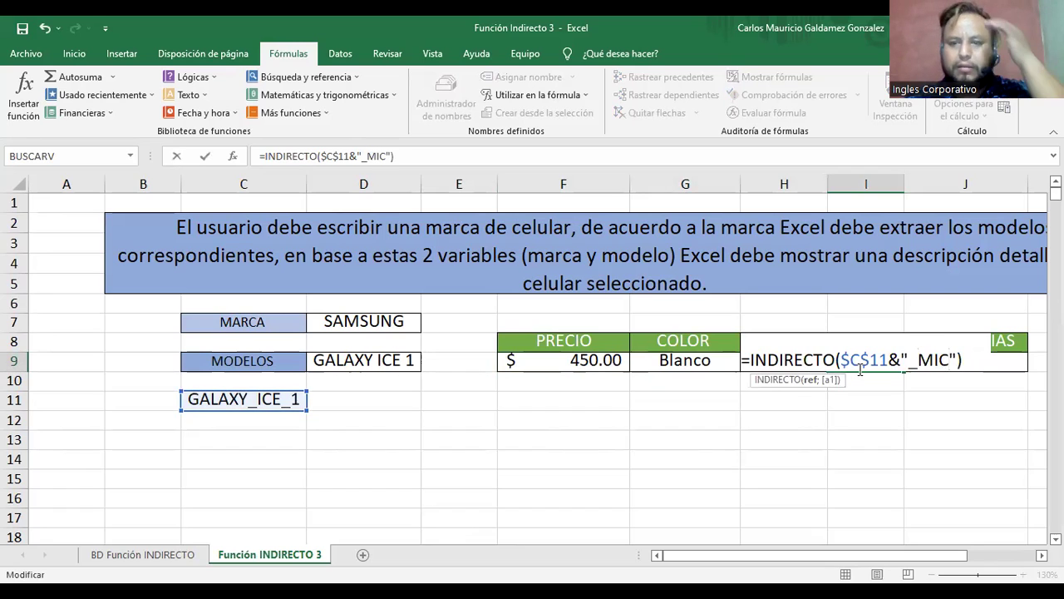
pyautogui.press('Return')
# Paste the copied formula into the EXISTENCIAS cell J9 and change its suffix so it reads =INDIRECTO($C$11&"_EXIS")
pyautogui.press('Up')
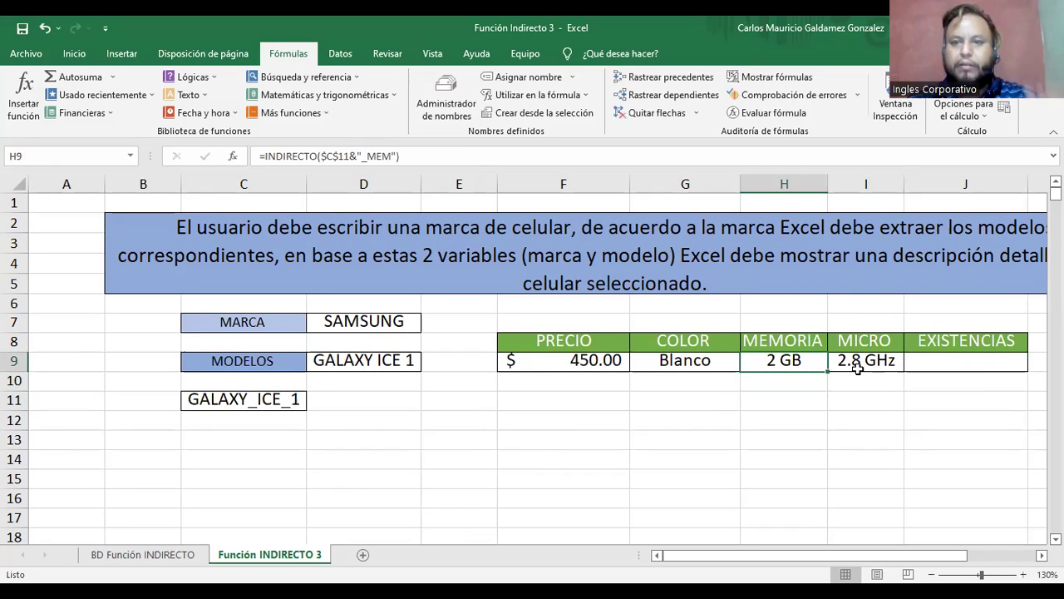
pyautogui.press('Right')
pyautogui.press('Right')
pyautogui.press('F2')
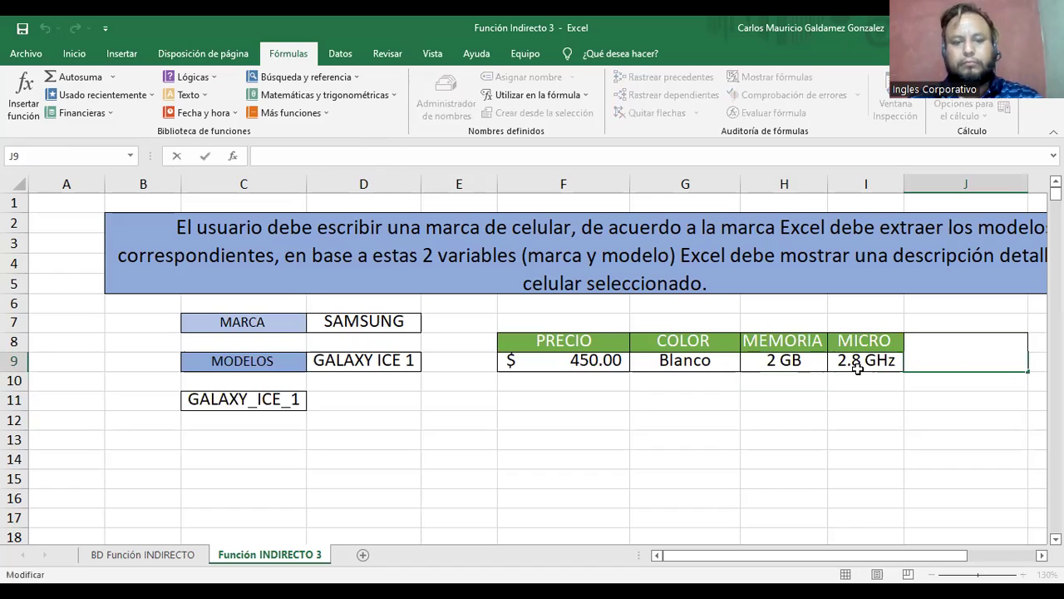
pyautogui.write('=INDIRECTO($C$11&"_PREC")')
pyautogui.press('Left')
pyautogui.press('Left')
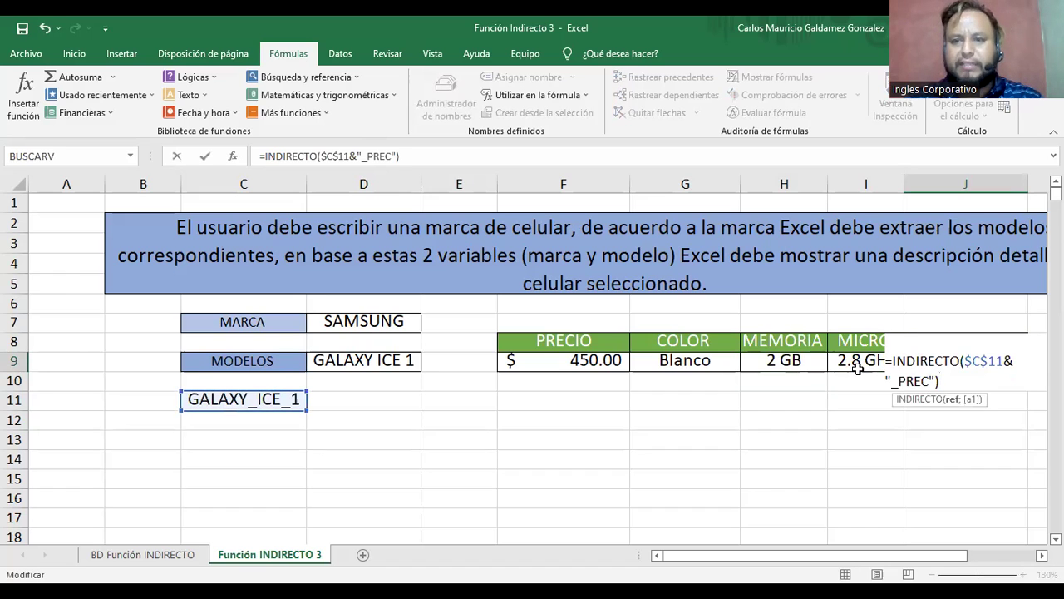
pyautogui.press('BackSpace')
pyautogui.press('BackSpace')
pyautogui.press('BackSpace')
pyautogui.press('BackSpace')
pyautogui.write('EXIS')
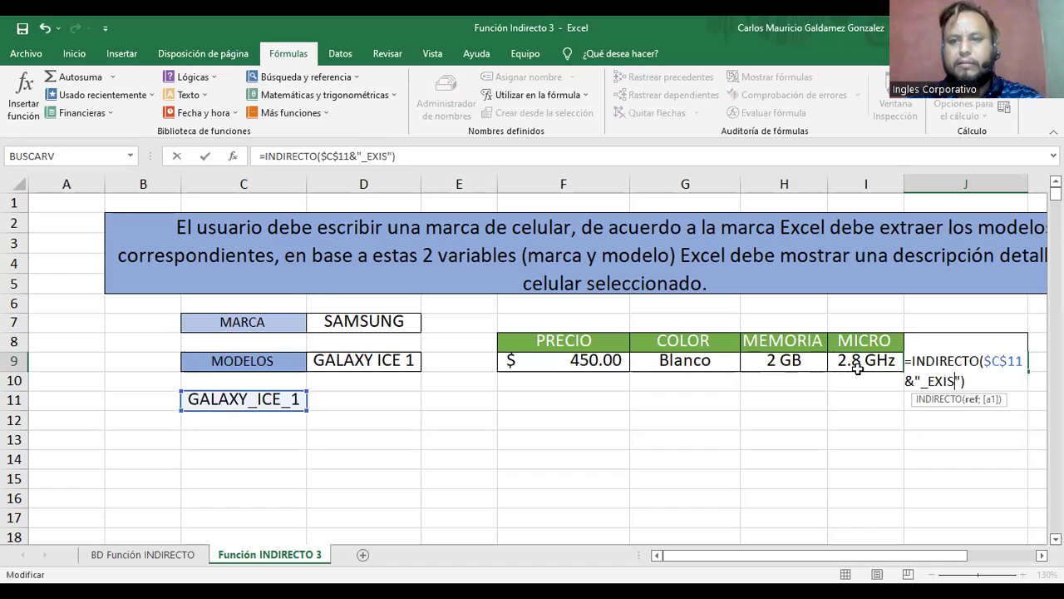
pyautogui.press('Return')
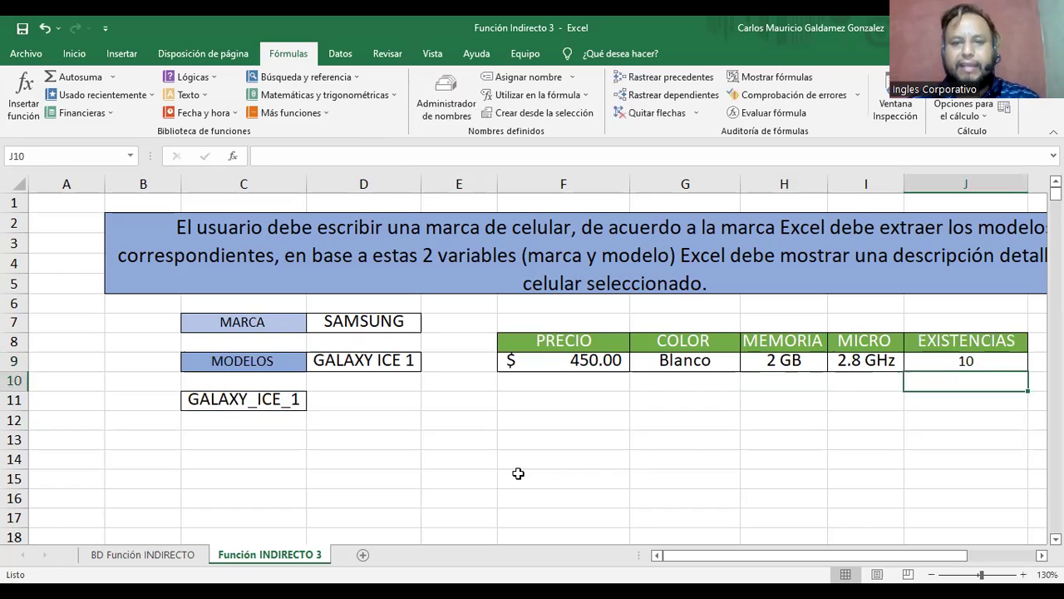
# Choose GALAXY ICE 3 as the model in D9 to test the detail formulas
pyautogui.click(379, 362)
pyautogui.click(428, 366)
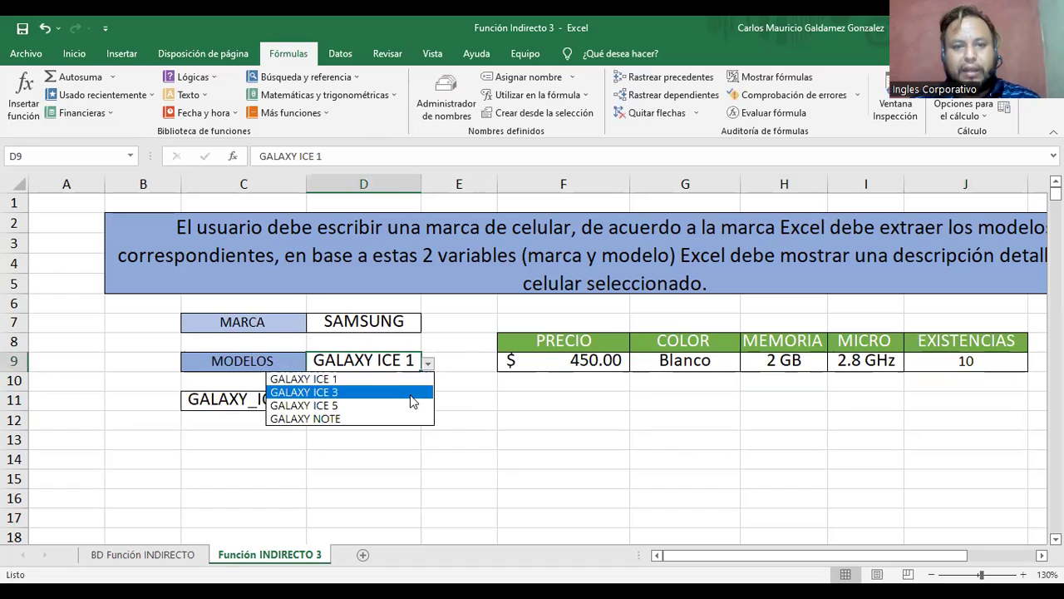
pyautogui.click(409, 391)
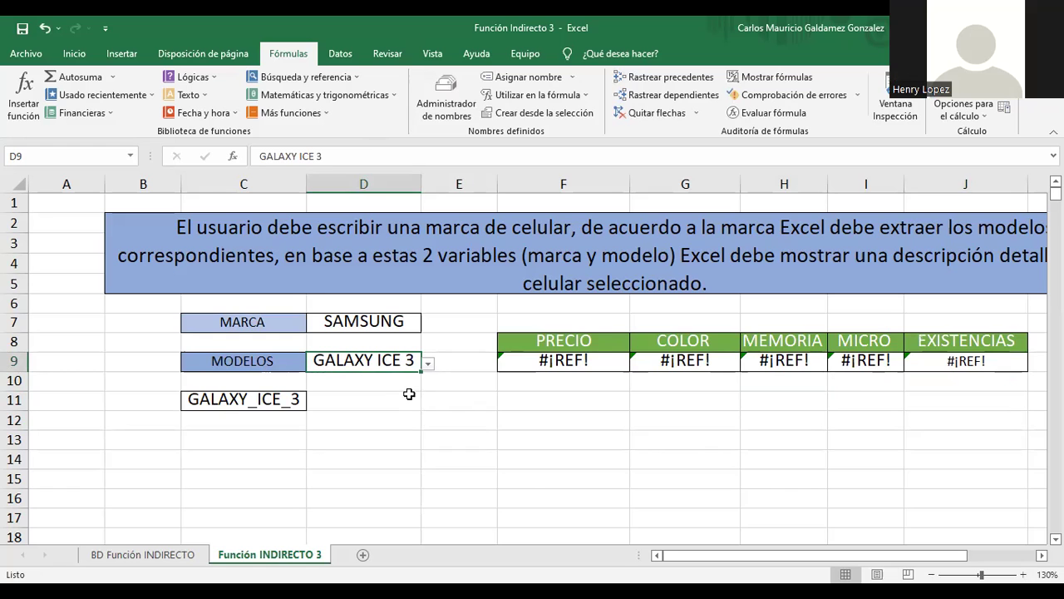
# Define the name GALAXY_ICE_3_PREC for the GALAXY ICE 3 price cell D6 on BD Función INDIRECTO
pyautogui.click(143, 554)
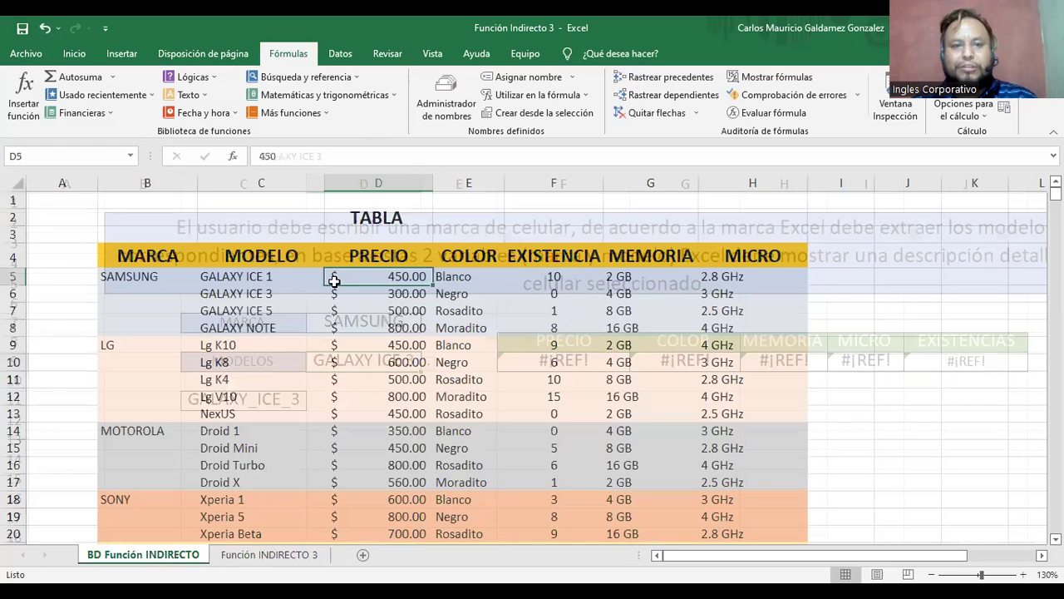
pyautogui.click(272, 289)
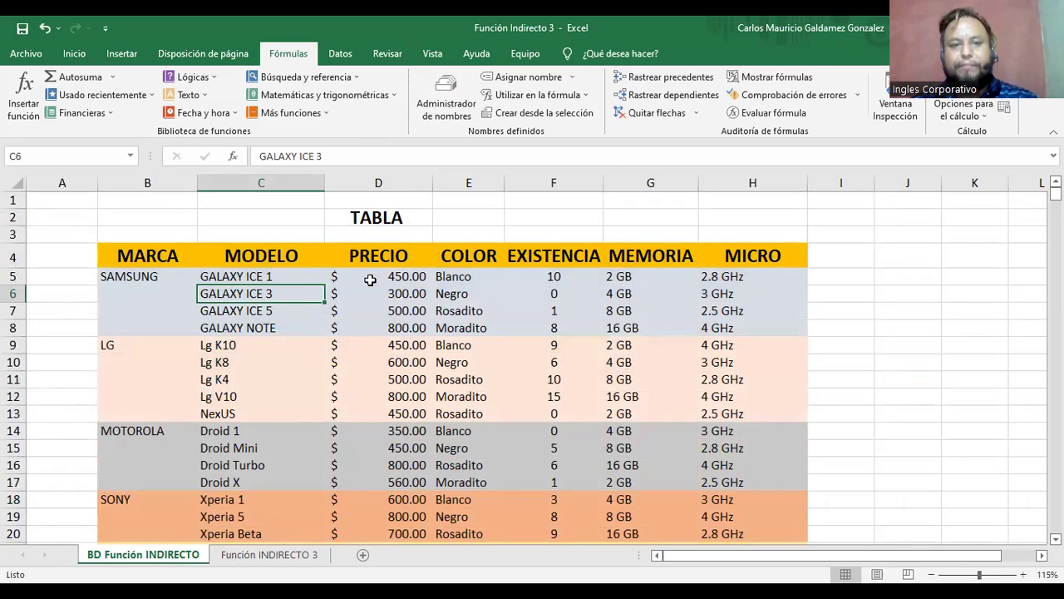
pyautogui.click(524, 77)
pyautogui.click(774, 215)
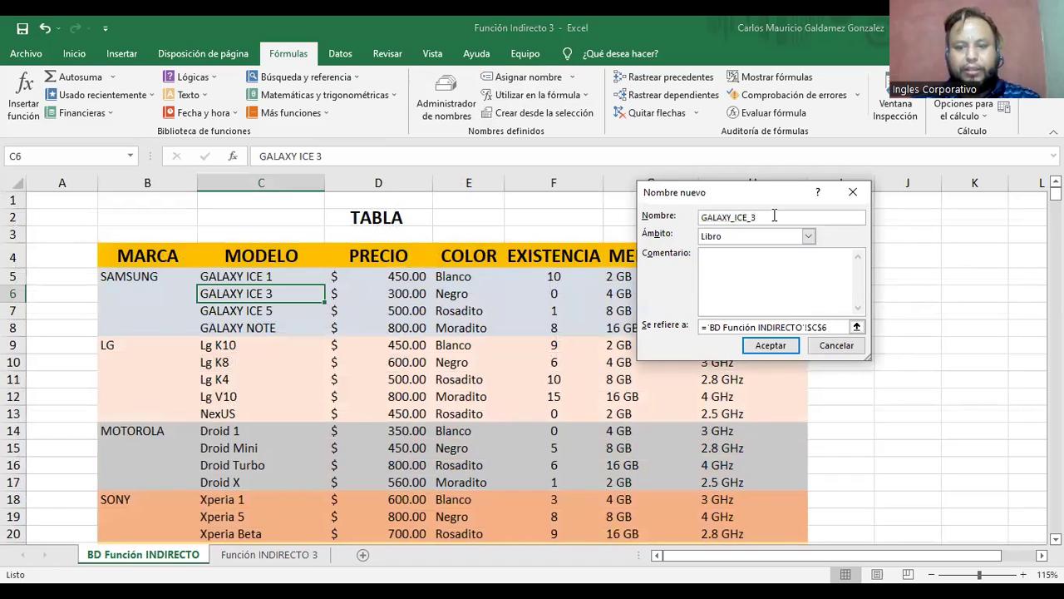
pyautogui.write('_p')
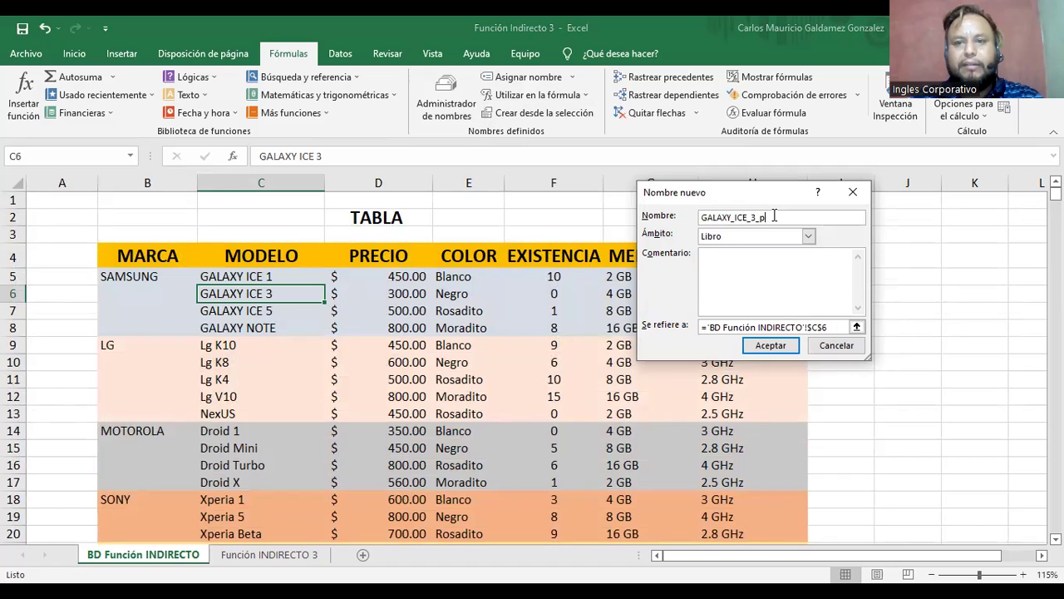
pyautogui.write('rPREC')
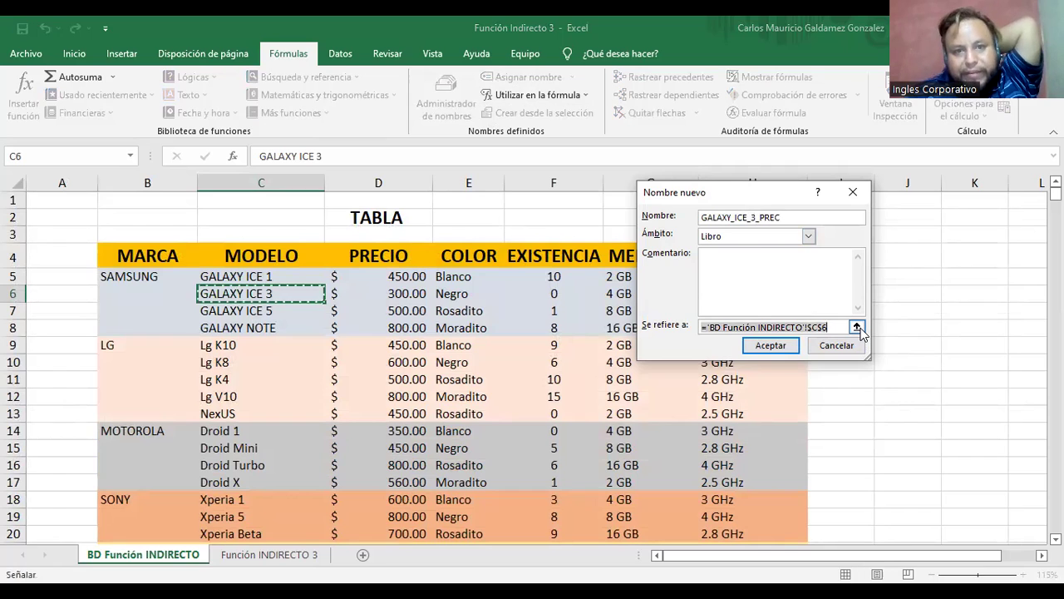
pyautogui.click(857, 326)
pyautogui.click(390, 293)
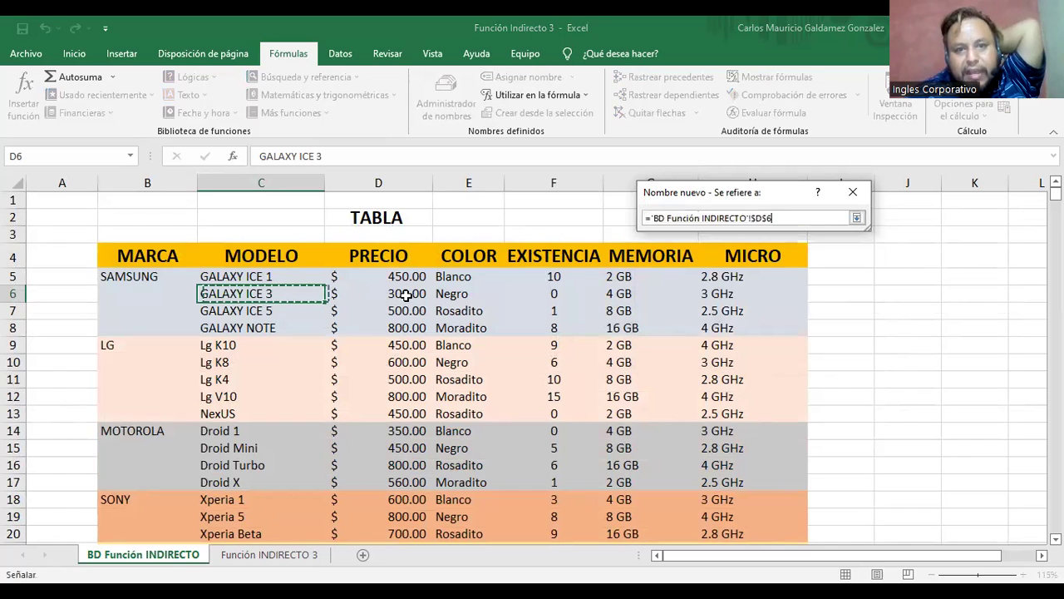
pyautogui.click(857, 220)
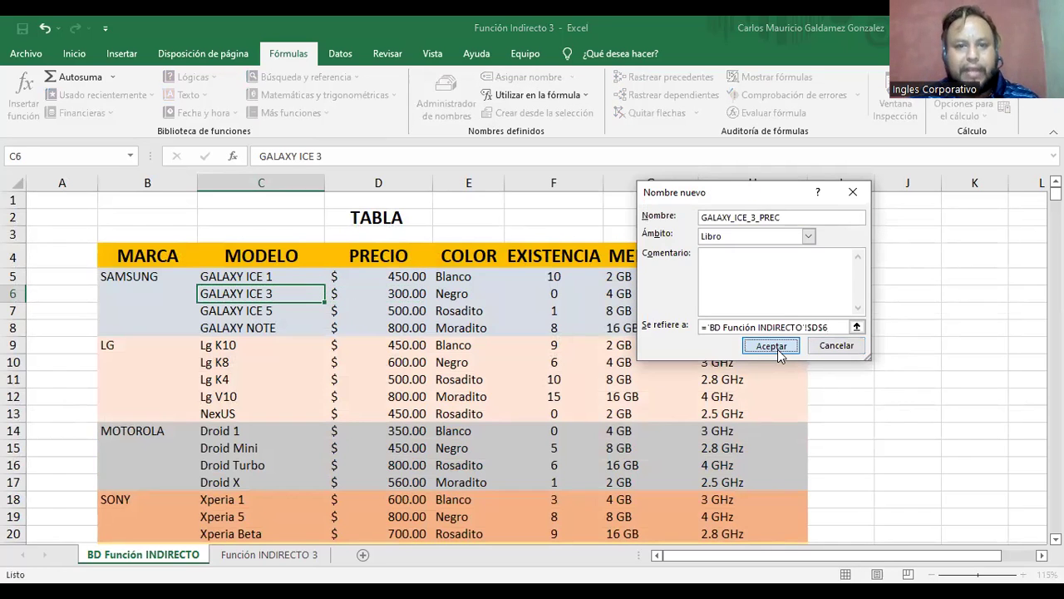
pyautogui.click(778, 349)
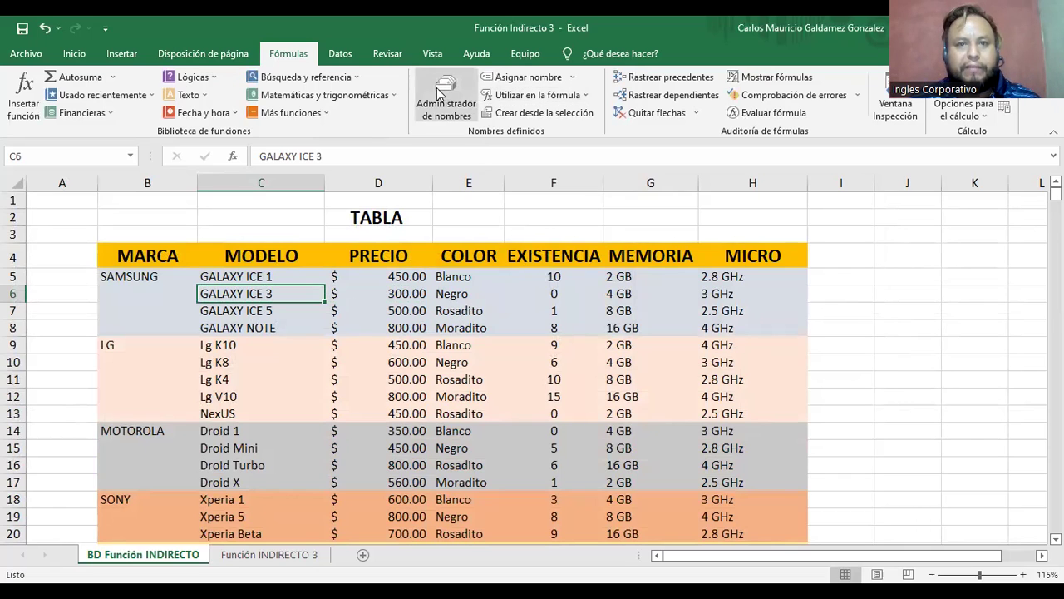
# Define the name GALAXY_ICE_3_COL for the GALAXY ICE 3 color cell E6
pyautogui.click(502, 84)
pyautogui.click(783, 214)
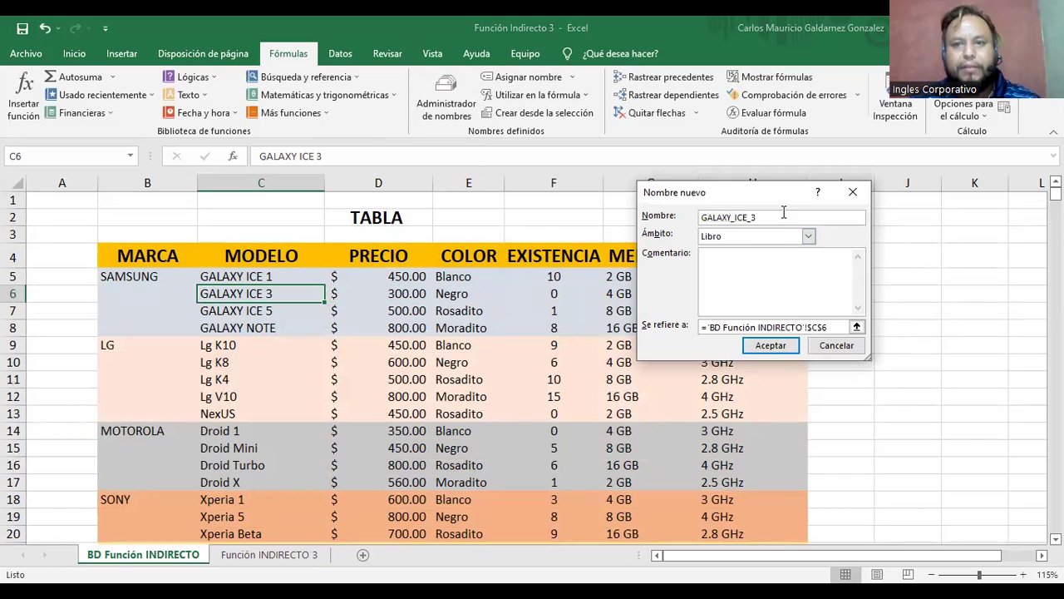
pyautogui.write('_COL')
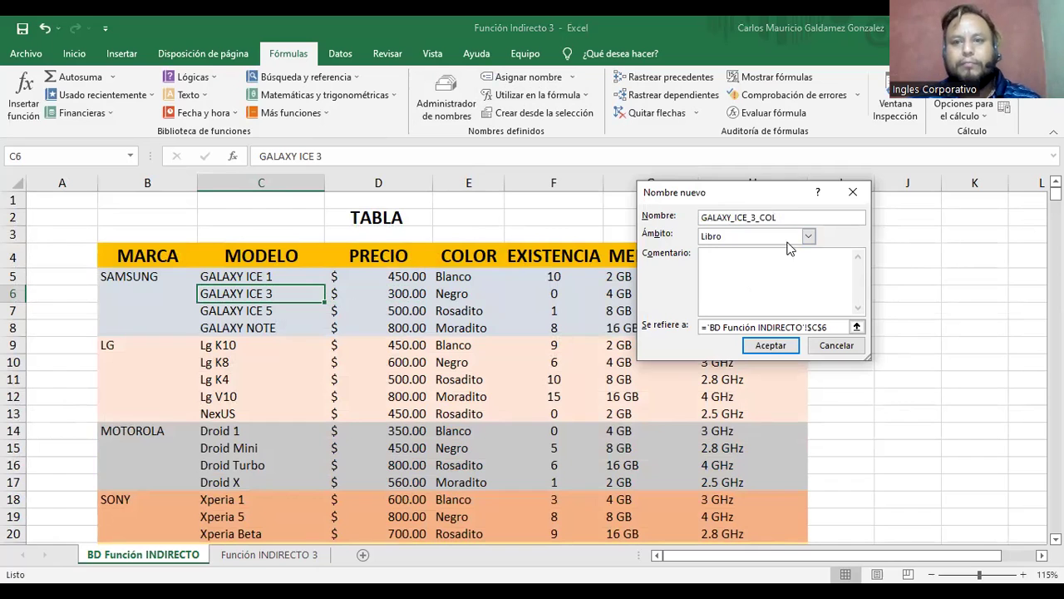
pyautogui.click(857, 327)
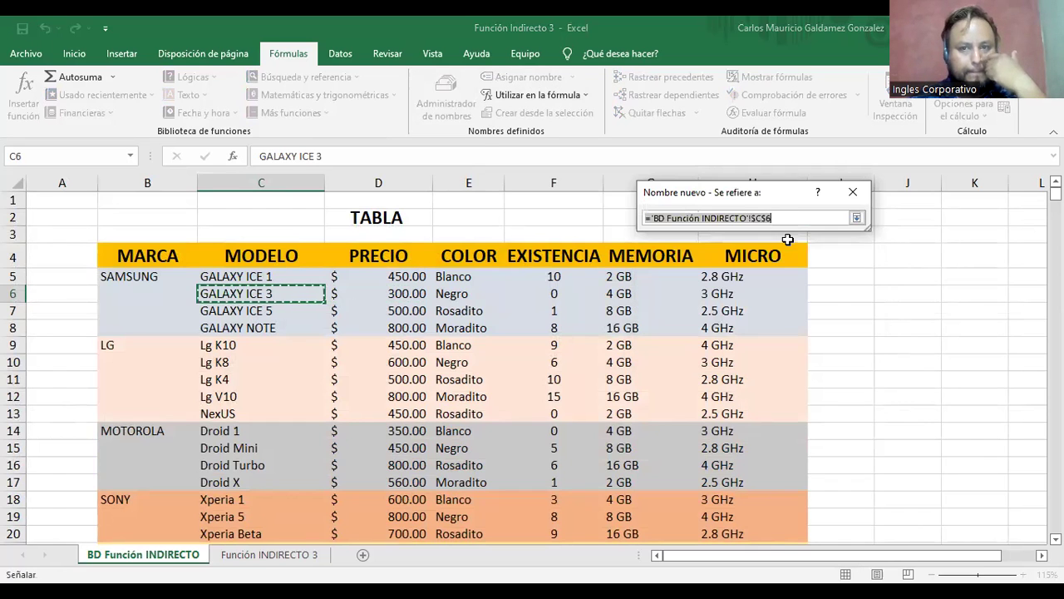
pyautogui.click(453, 292)
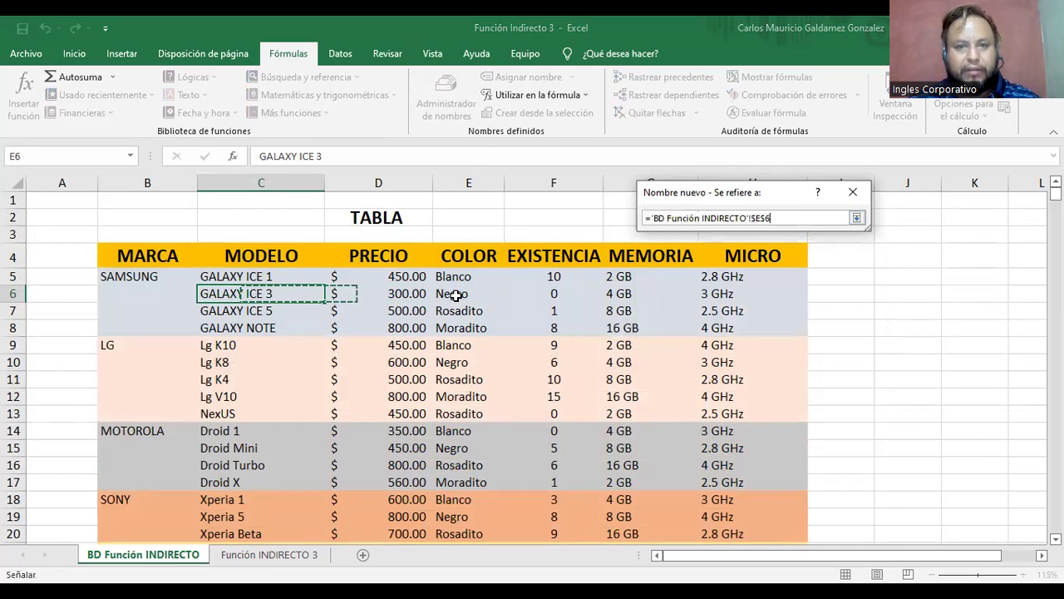
pyautogui.click(856, 218)
pyautogui.click(770, 345)
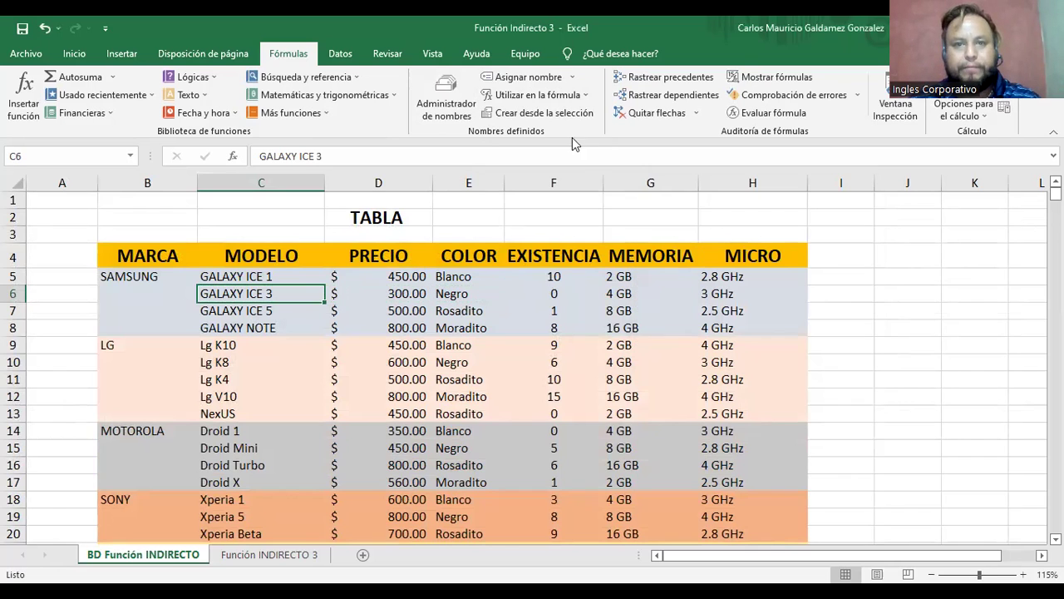
# Define the name GALAXY_ICE_3_EXIS for the GALAXY ICE 3 stock cell F6
pyautogui.click(530, 82)
pyautogui.click(777, 214)
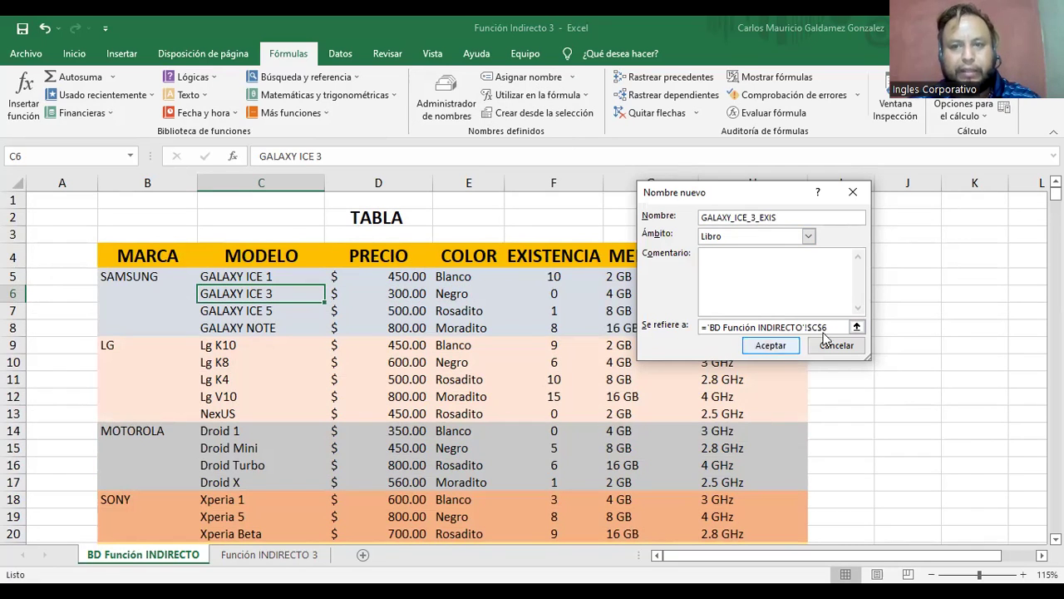
pyautogui.click(856, 329)
pyautogui.click(856, 328)
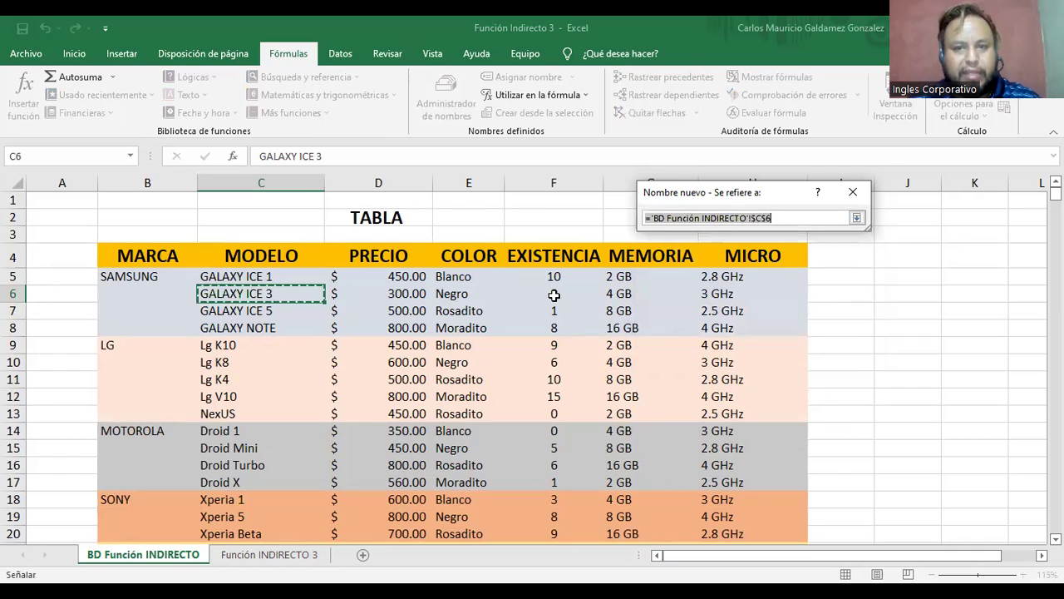
pyautogui.click(555, 296)
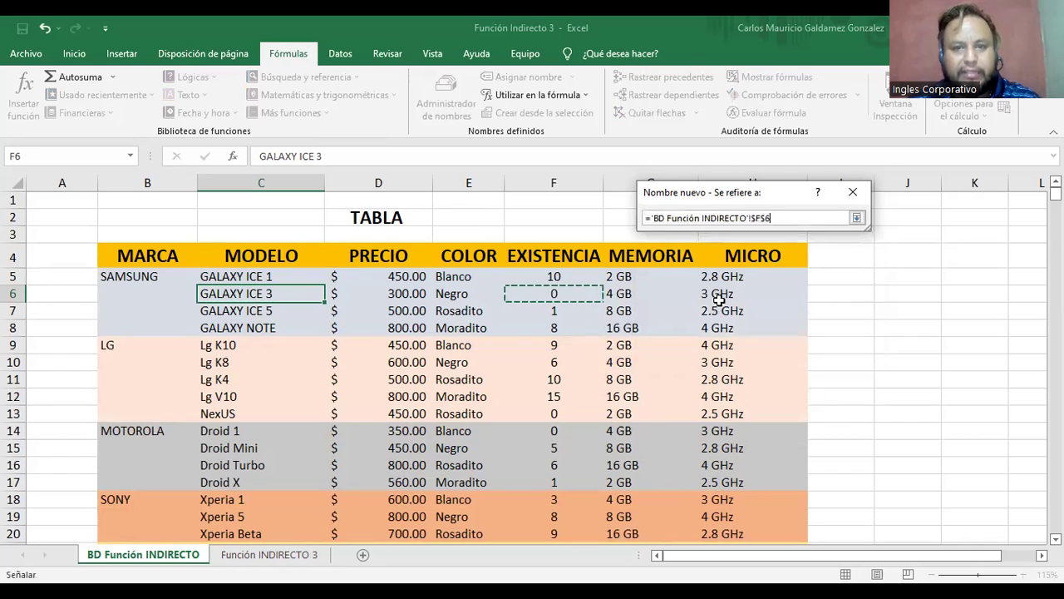
pyautogui.click(856, 219)
pyautogui.click(771, 346)
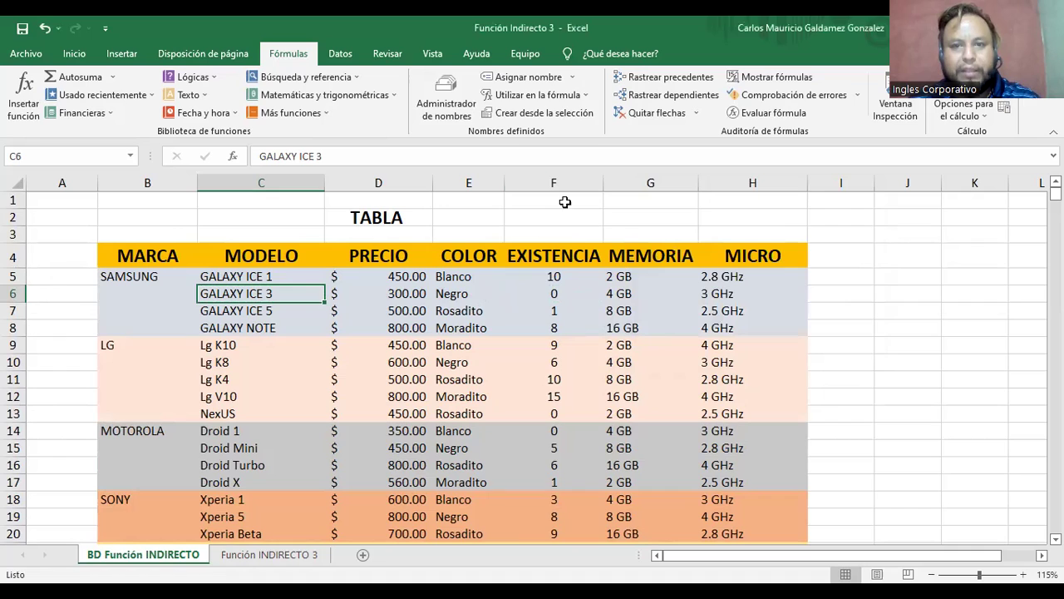
# Define the name GALAXY_ICE_3_MEM for the GALAXY ICE 3 memory cell G6 on BD Función INDIRECTO
pyautogui.click(524, 77)
pyautogui.click(783, 216)
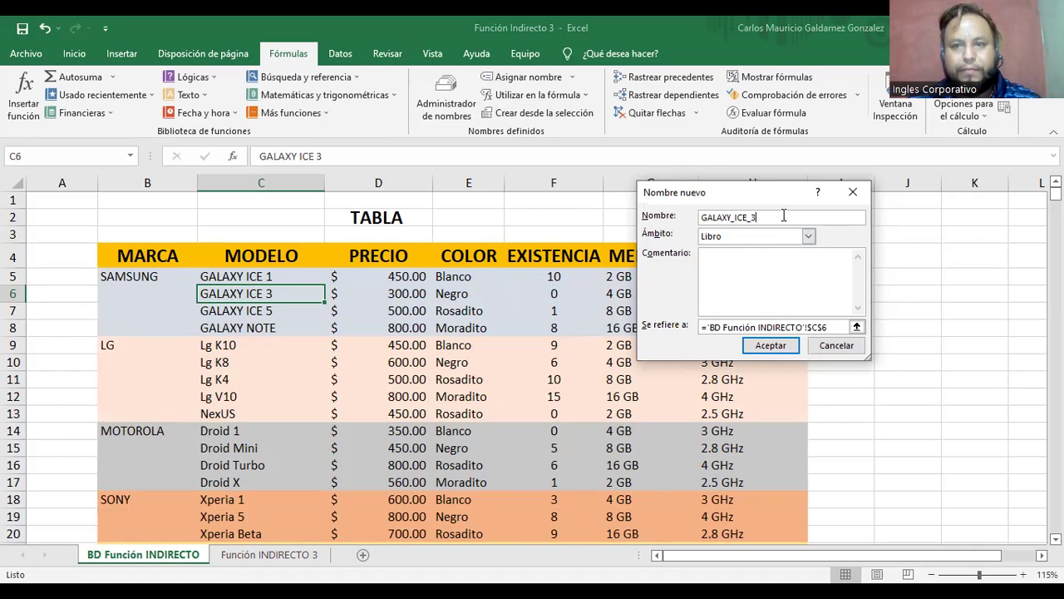
pyautogui.write('_MEM')
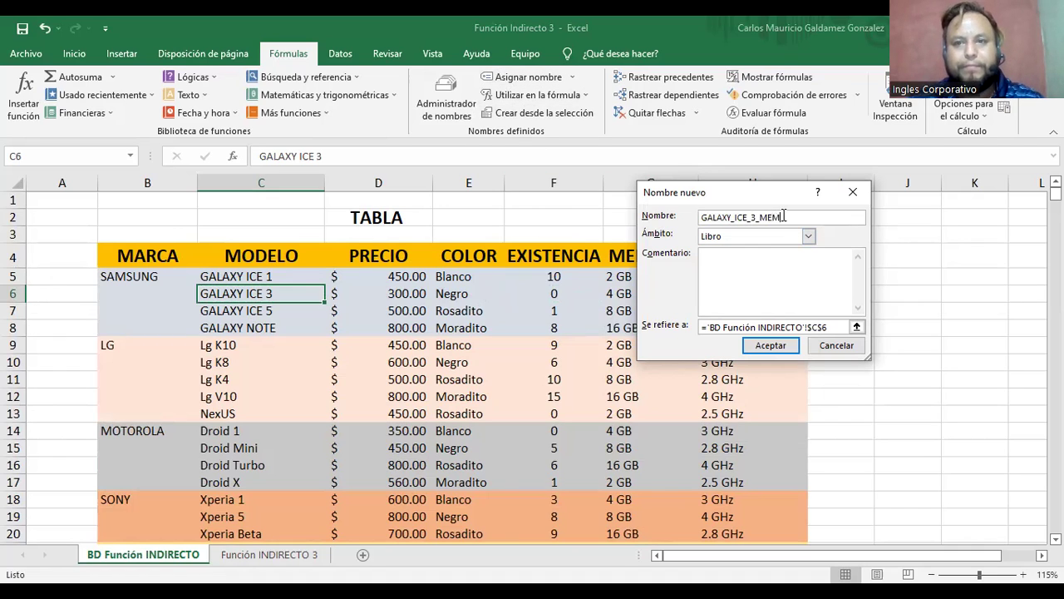
pyautogui.click(855, 328)
pyautogui.click(615, 293)
pyautogui.click(856, 219)
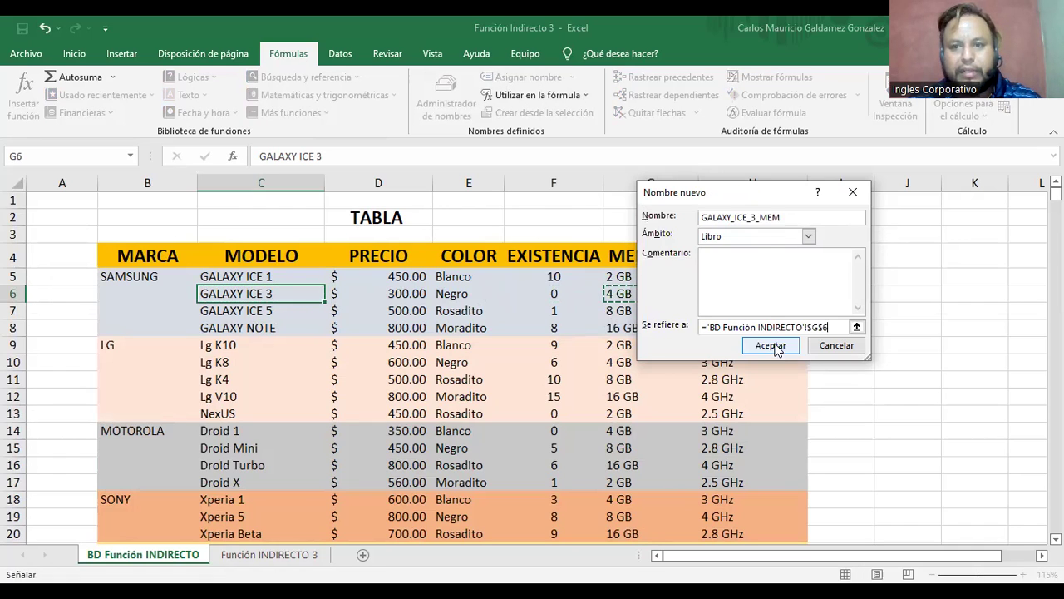
pyautogui.click(770, 348)
# Define the name GALAXY_ICE_3_MIC for the GALAXY ICE 3 micro cell H6
pyautogui.click(531, 79)
pyautogui.click(781, 220)
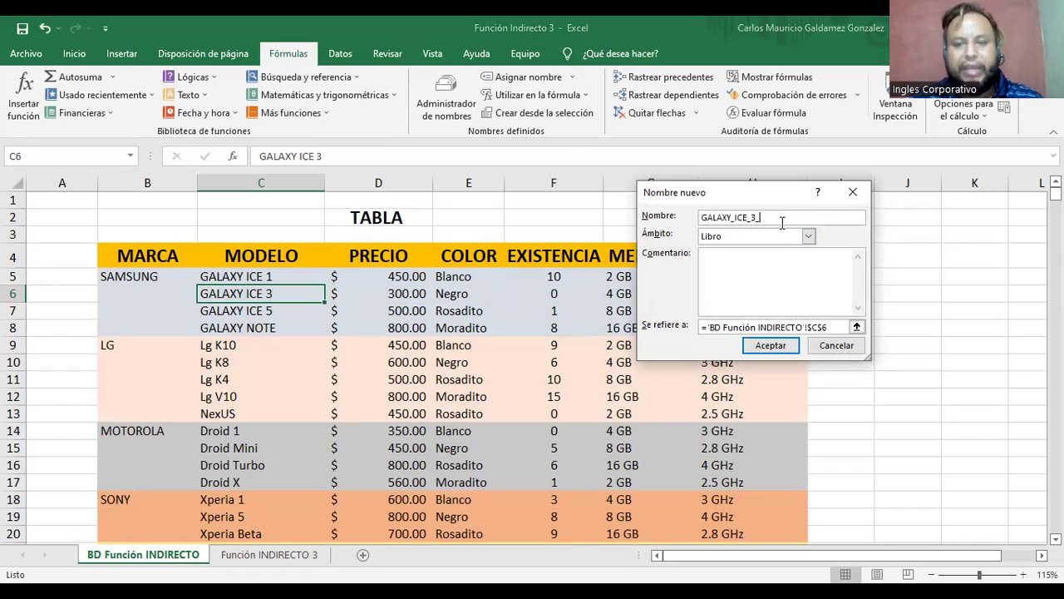
pyautogui.click(856, 327)
pyautogui.click(721, 289)
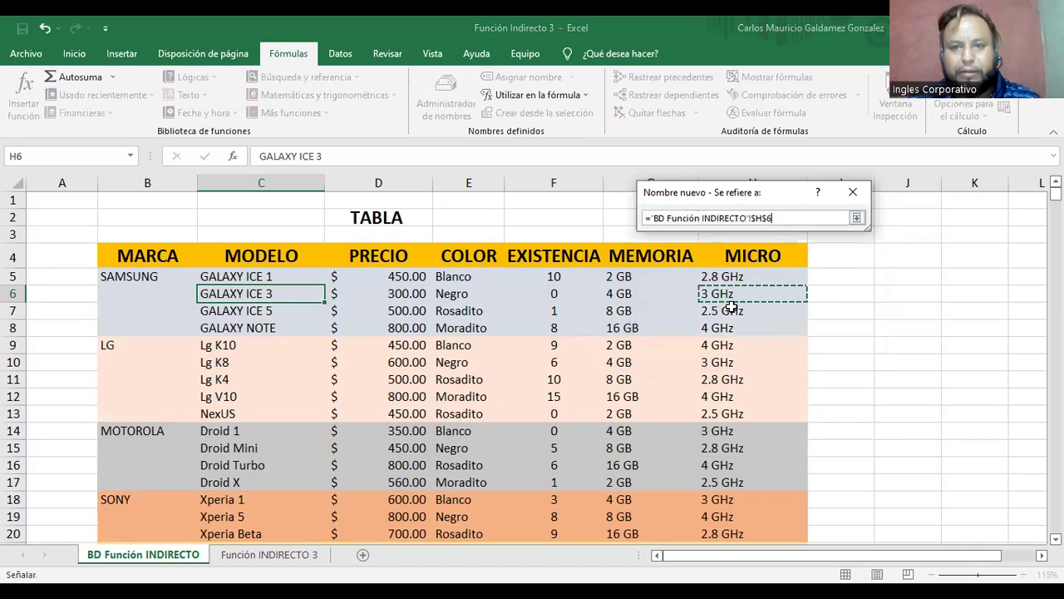
pyautogui.click(856, 218)
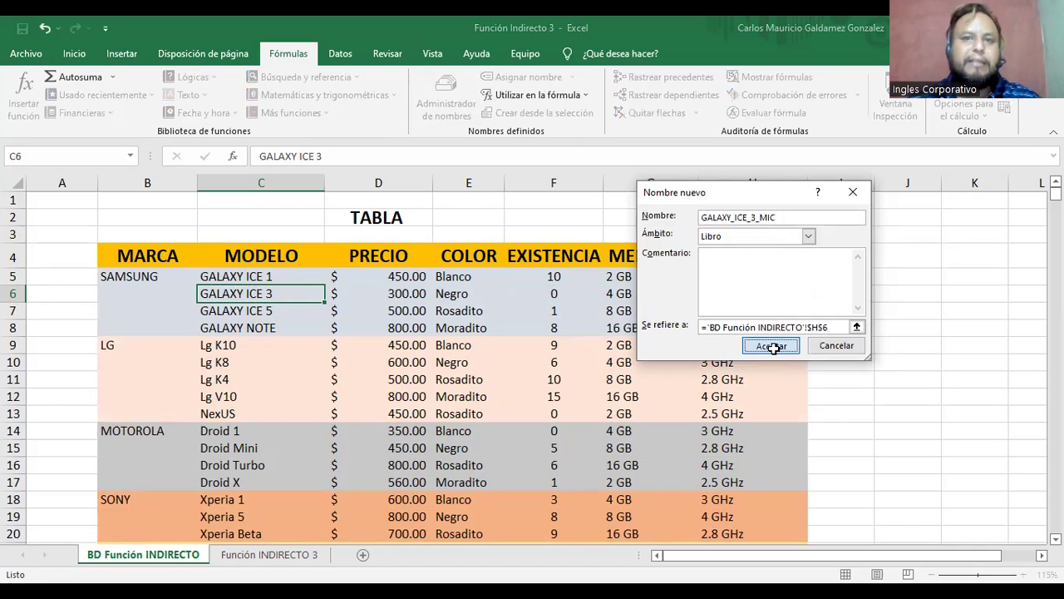
pyautogui.click(769, 348)
# Test the detail formulas on Función INDIRECTO 3 by choosing GALAXY ICE 1 and then GALAXY ICE 3 as the model in D9
pyautogui.click(268, 554)
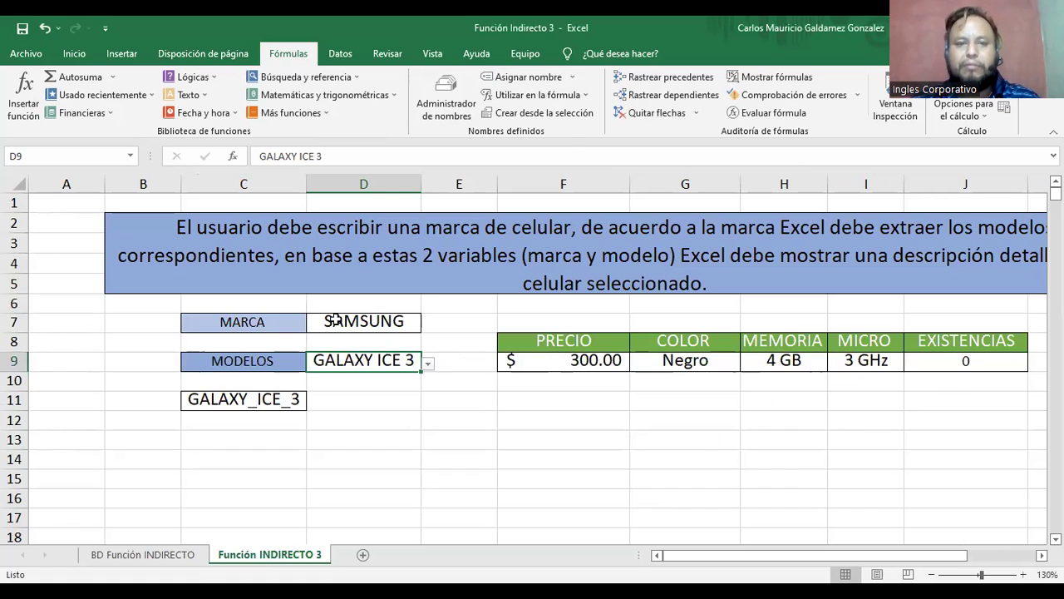
pyautogui.click(395, 321)
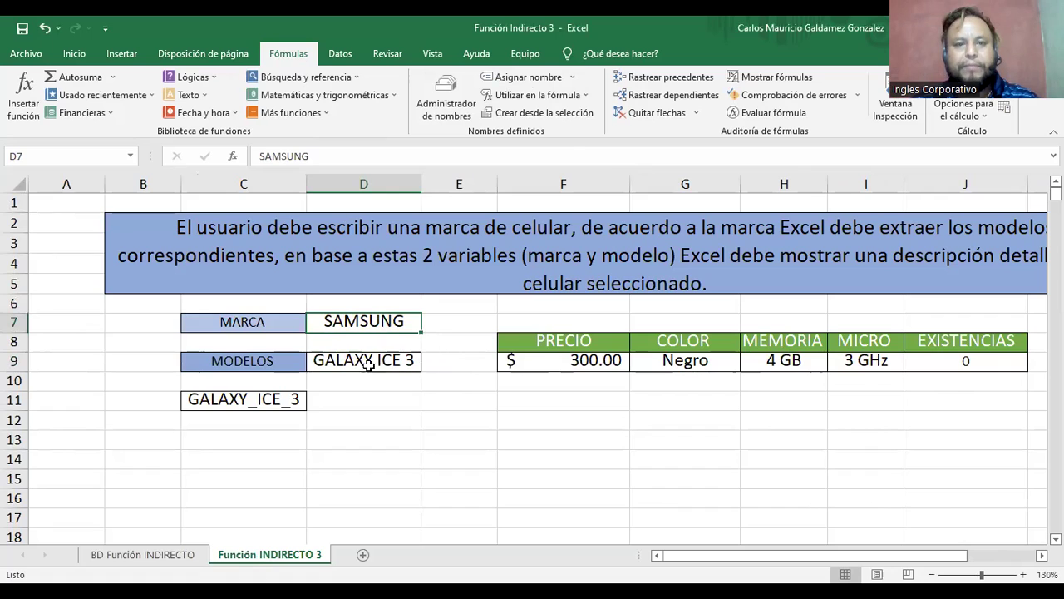
pyautogui.click(409, 359)
pyautogui.click(428, 363)
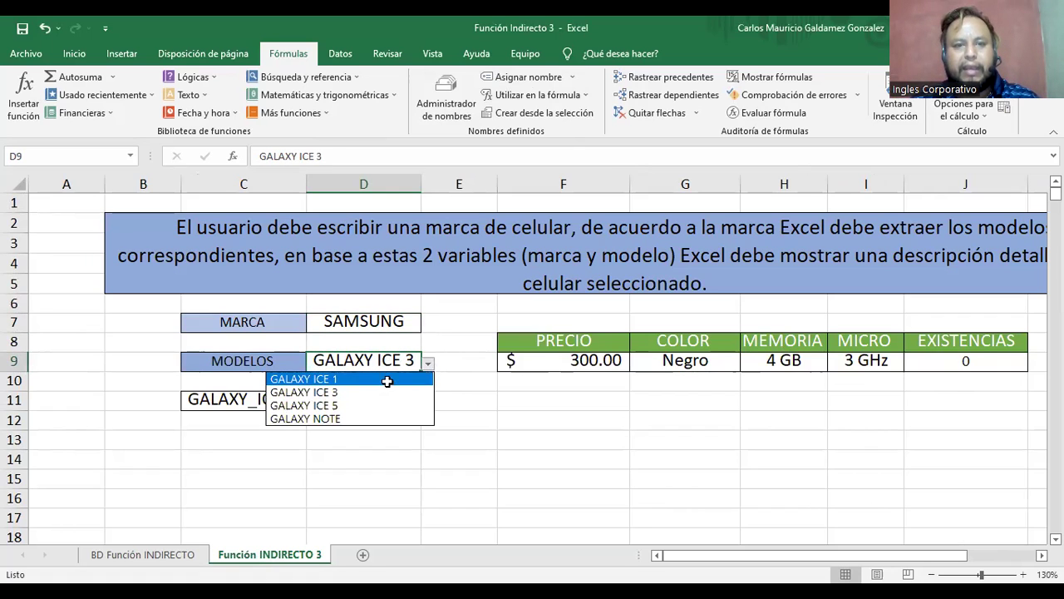
pyautogui.click(385, 377)
pyautogui.click(427, 364)
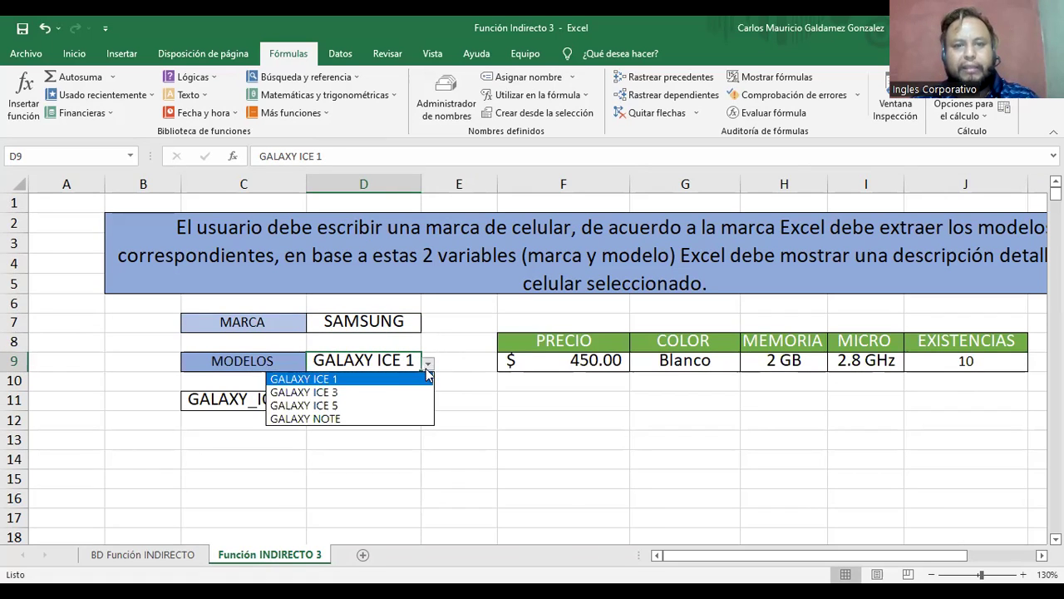
pyautogui.click(380, 396)
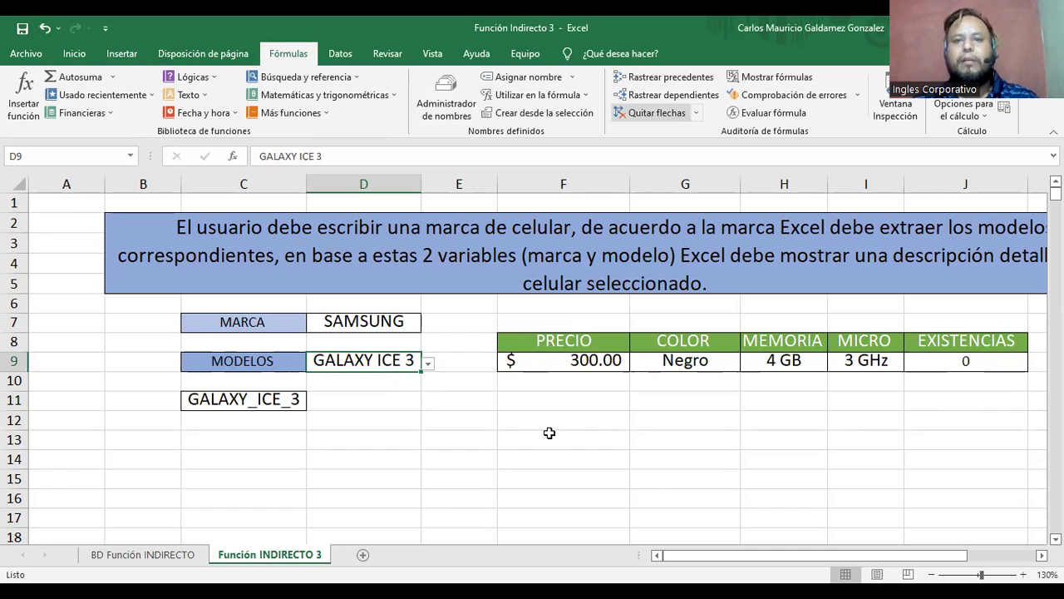
# Delete the empty column A from the Función INDIRECTO 3 sheet
pyautogui.keyDown('ctrl'); pyautogui.scroll(-1, 515, 359); pyautogui.keyUp('ctrl')
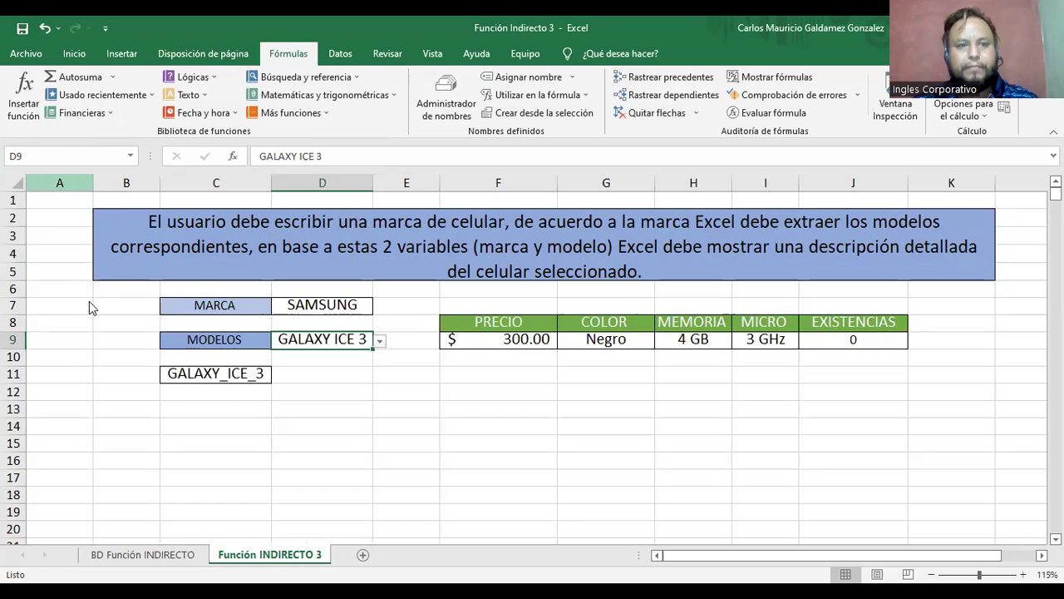
pyautogui.rightClick(61, 183)
pyautogui.click(91, 307)
pyautogui.keyDown('ctrl'); pyautogui.scroll(1, 92, 311); pyautogui.keyUp('ctrl')
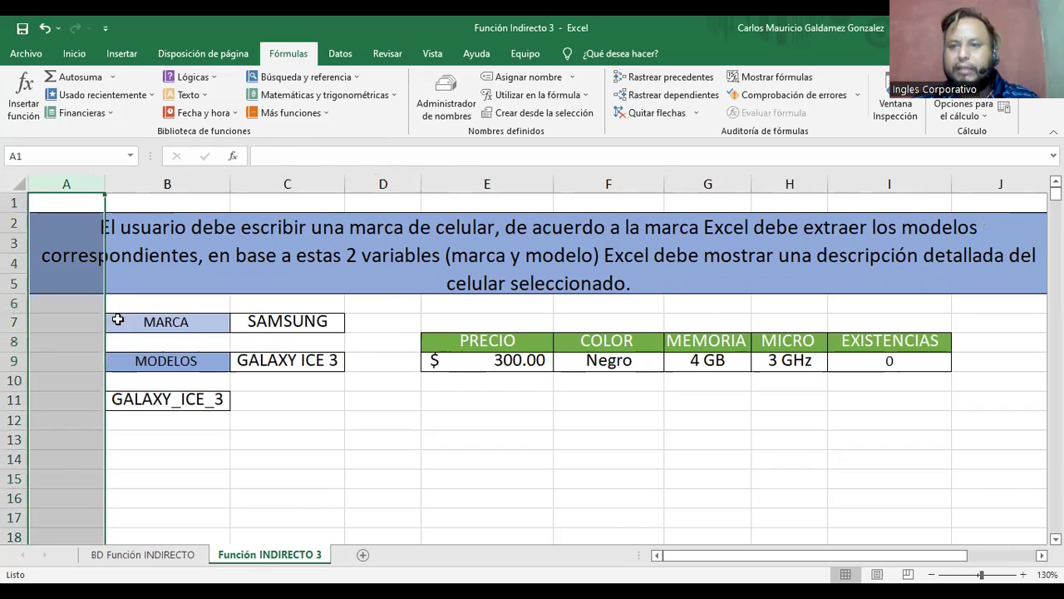
pyautogui.click(236, 231)
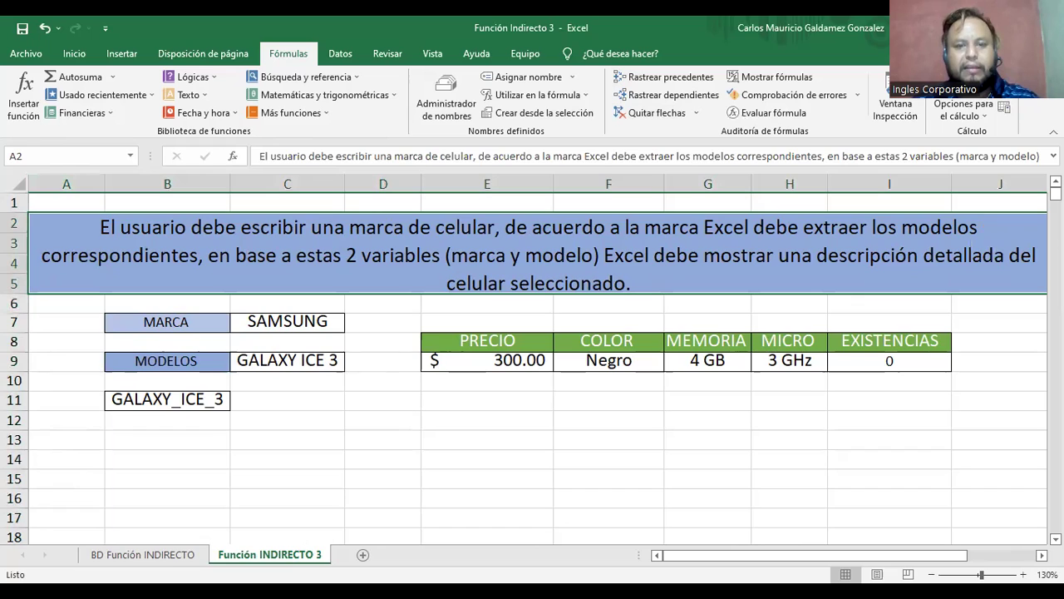
# Define the name GALAXY_ICE_5_PREC for the GALAXY ICE 5 price cell D7 on BD Función INDIRECTO
pyautogui.click(158, 554)
pyautogui.scroll(-1, 169, 557)
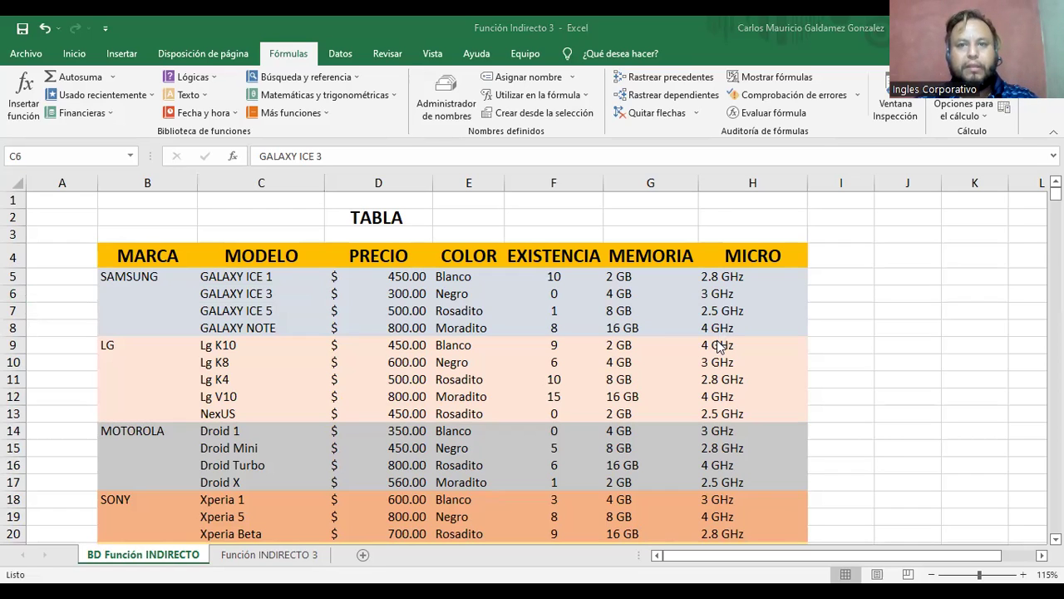
pyautogui.doubleClick(245, 299)
pyautogui.press('Escape')
pyautogui.click(237, 311)
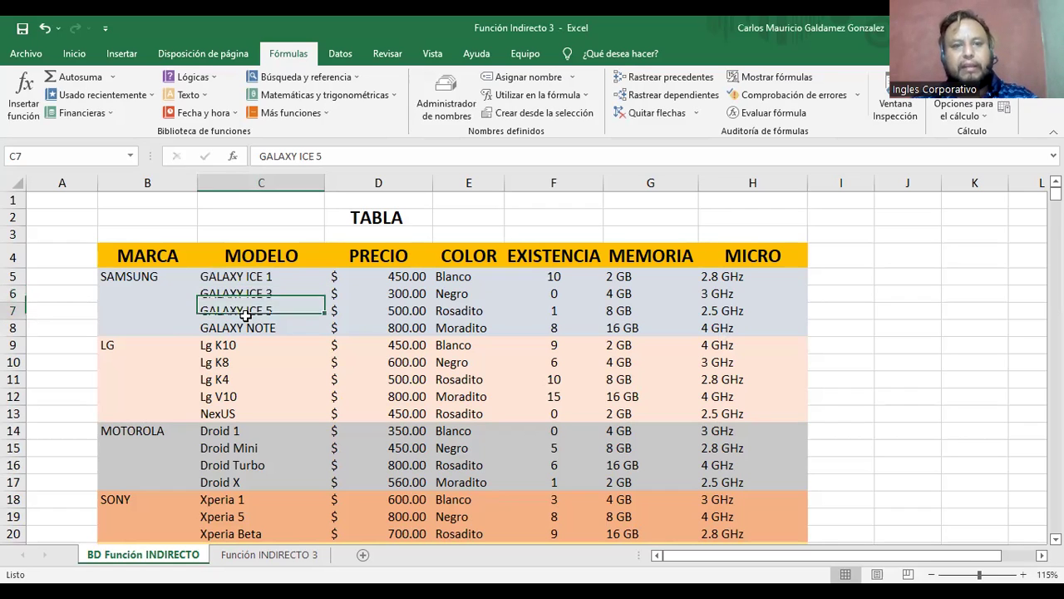
pyautogui.click(496, 82)
pyautogui.click(778, 215)
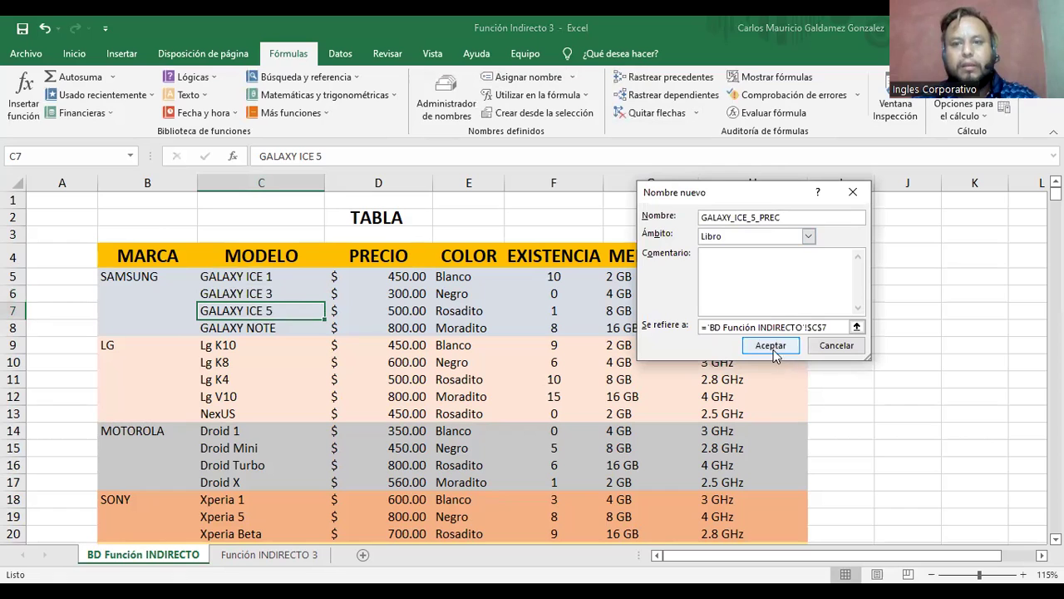
pyautogui.click(840, 327)
pyautogui.click(856, 327)
pyautogui.click(379, 315)
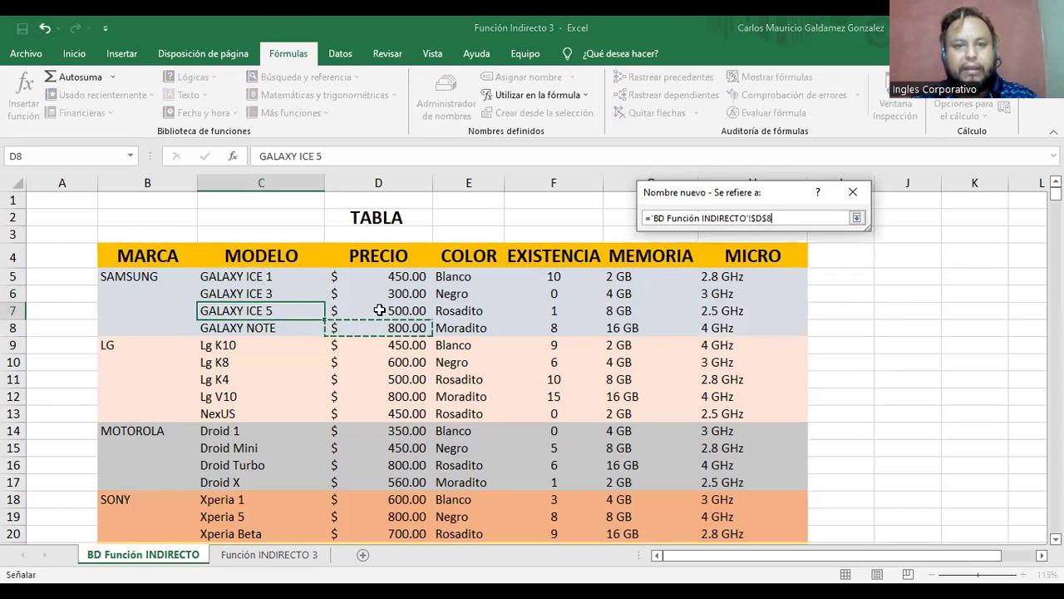
pyautogui.click(857, 218)
pyautogui.click(856, 218)
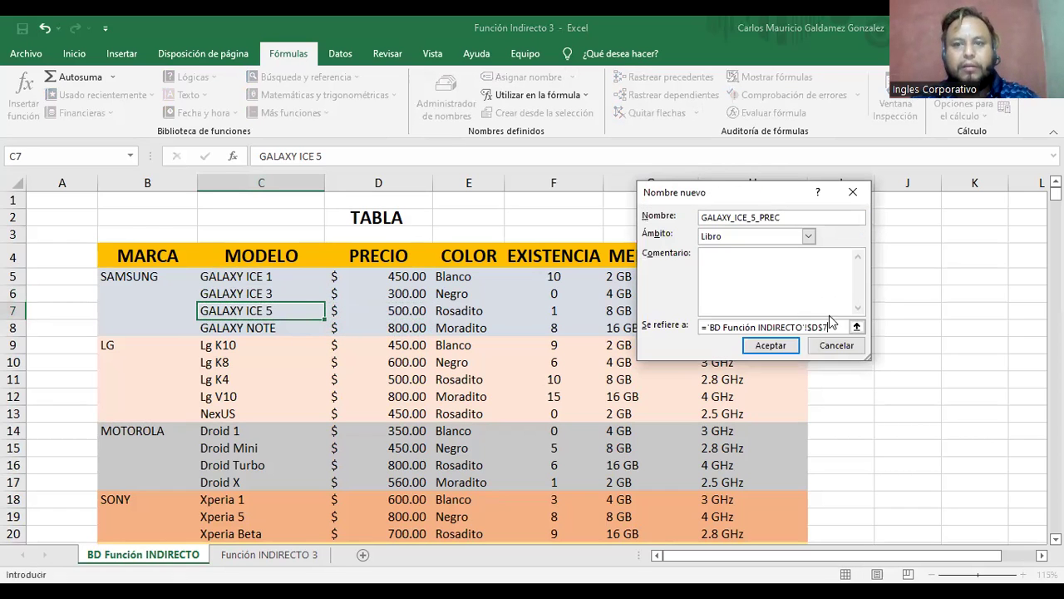
pyautogui.click(782, 348)
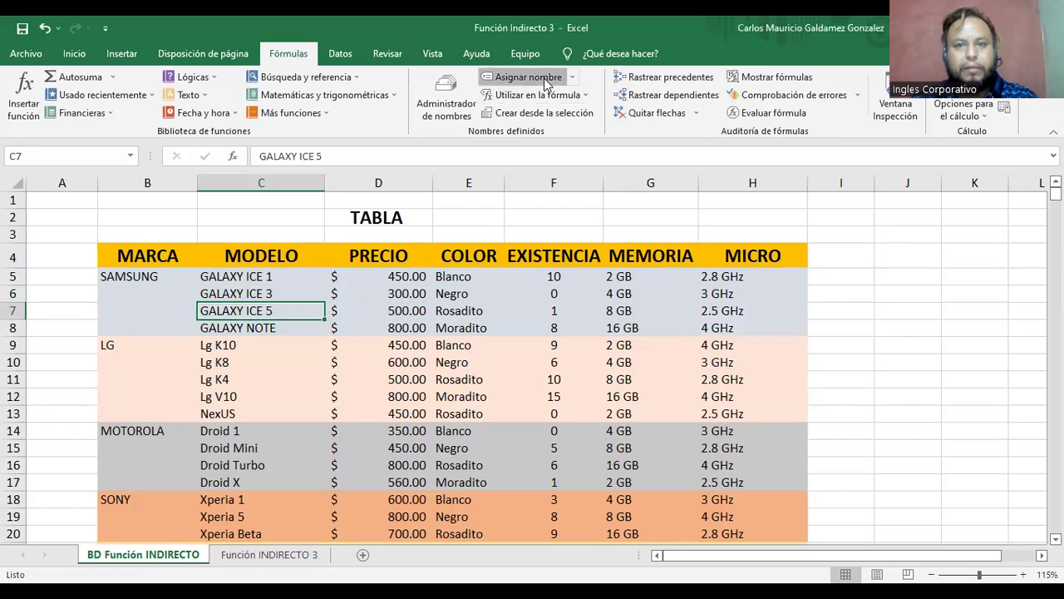
# Define the name GALAXY_ICE_5_COL for the GALAXY ICE 5 color cell E7
pyautogui.click(544, 78)
pyautogui.click(783, 217)
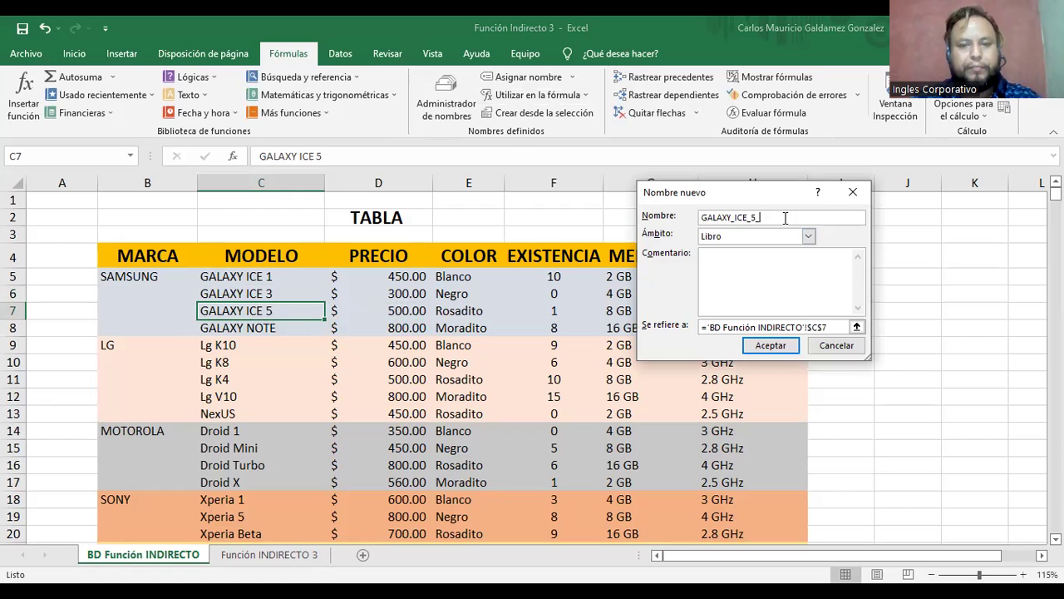
pyautogui.click(857, 329)
pyautogui.click(457, 311)
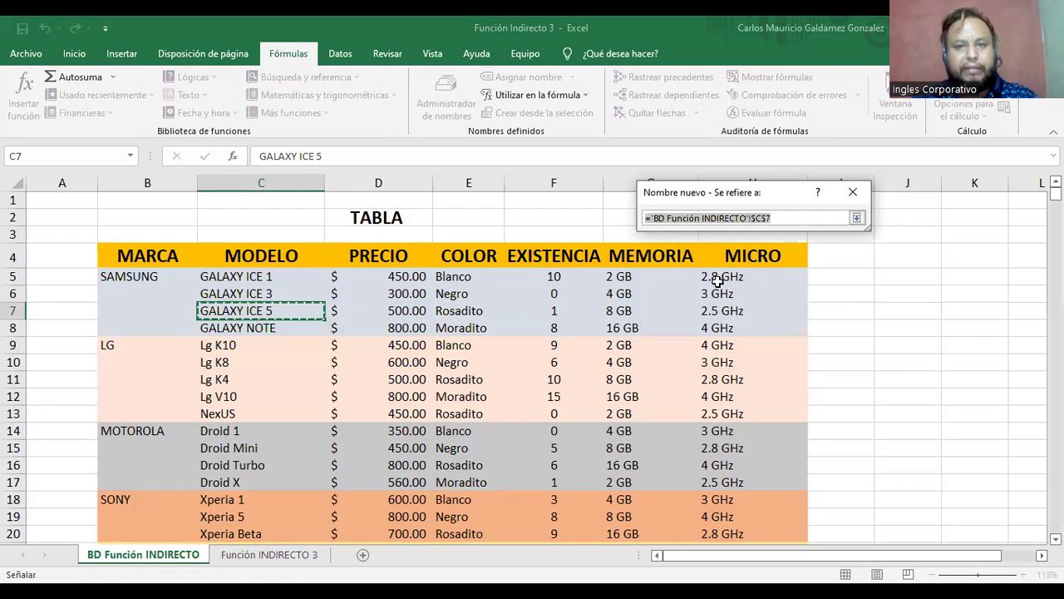
pyautogui.click(856, 217)
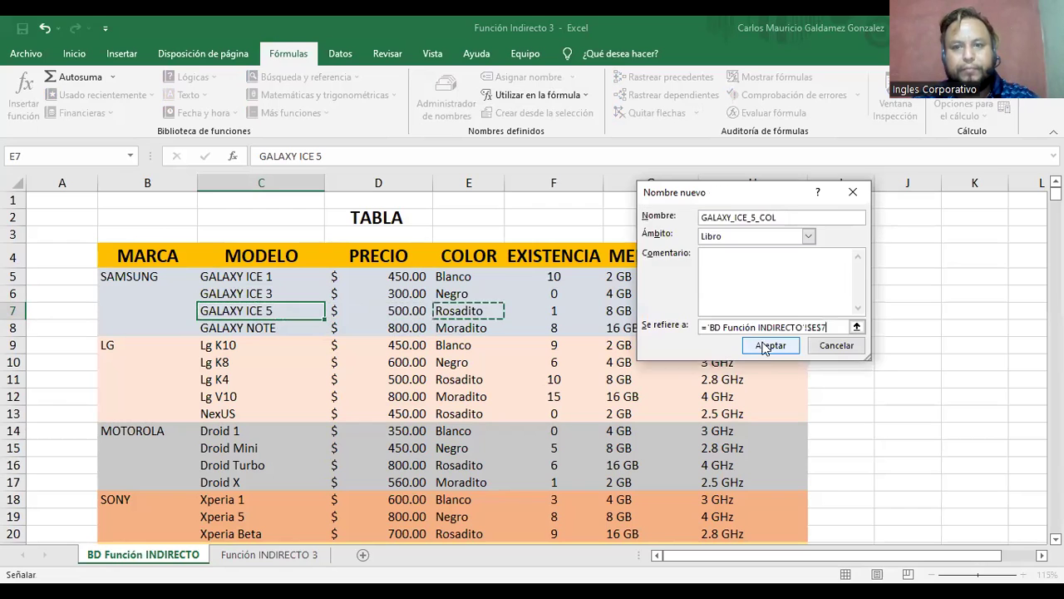
pyautogui.click(769, 356)
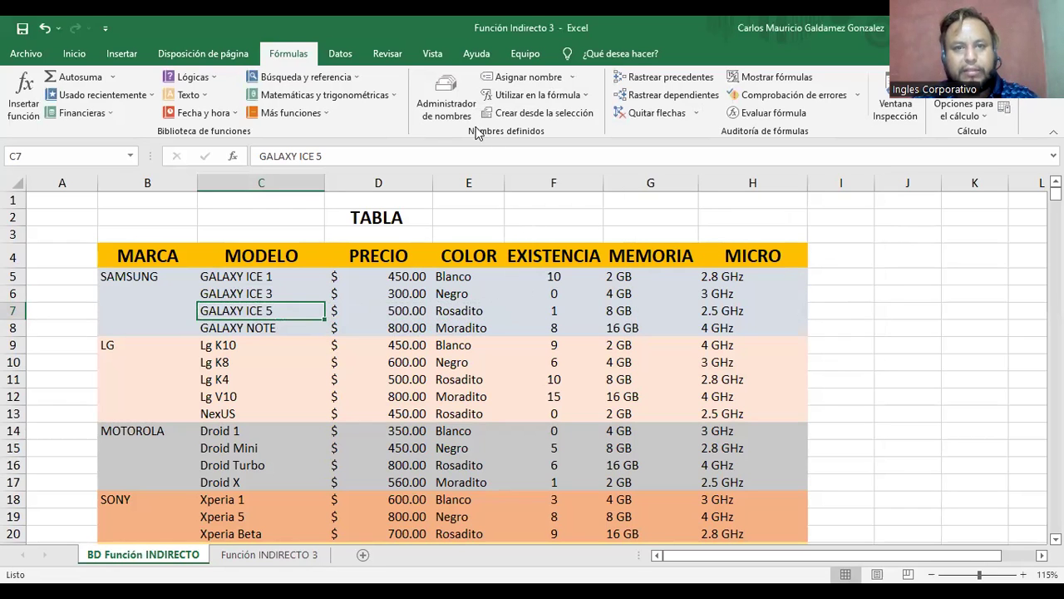
# Define the name GALAXY_ICE_5_EXIS for the GALAXY ICE 5 stock cell F7
pyautogui.click(517, 76)
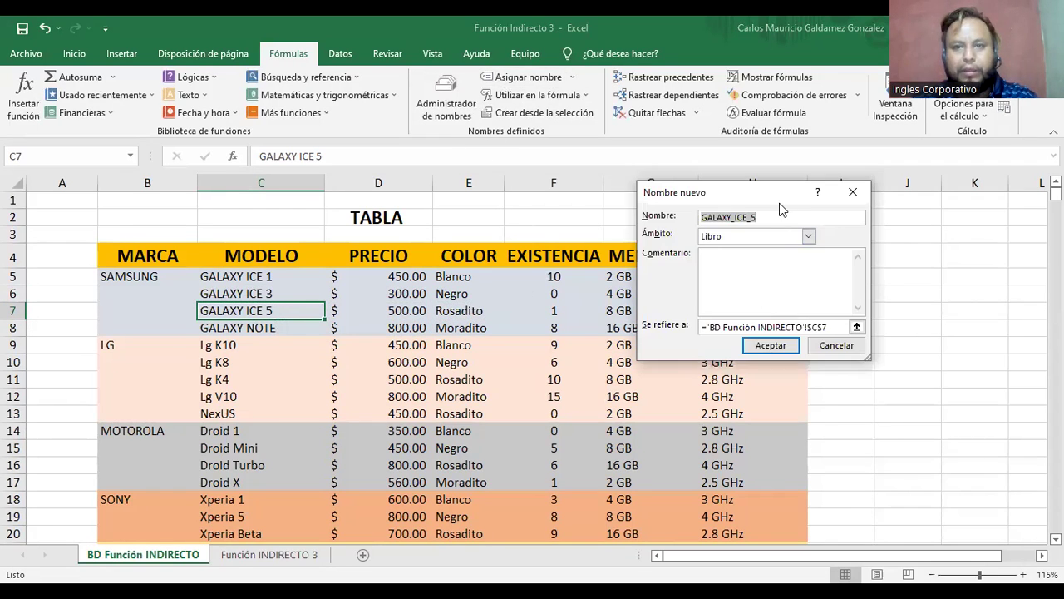
pyautogui.click(781, 215)
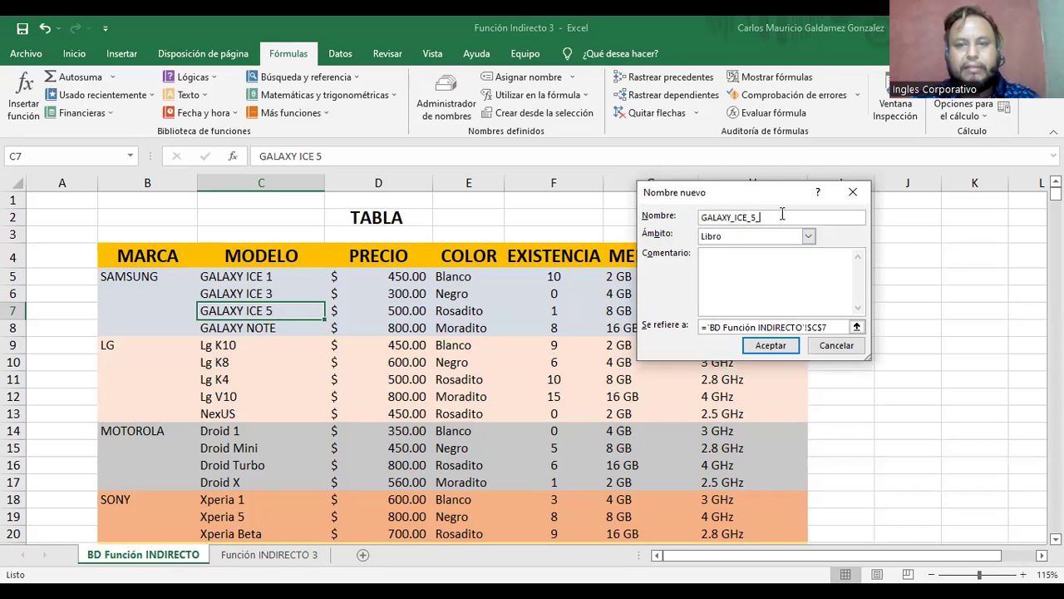
pyautogui.write('_EXIS')
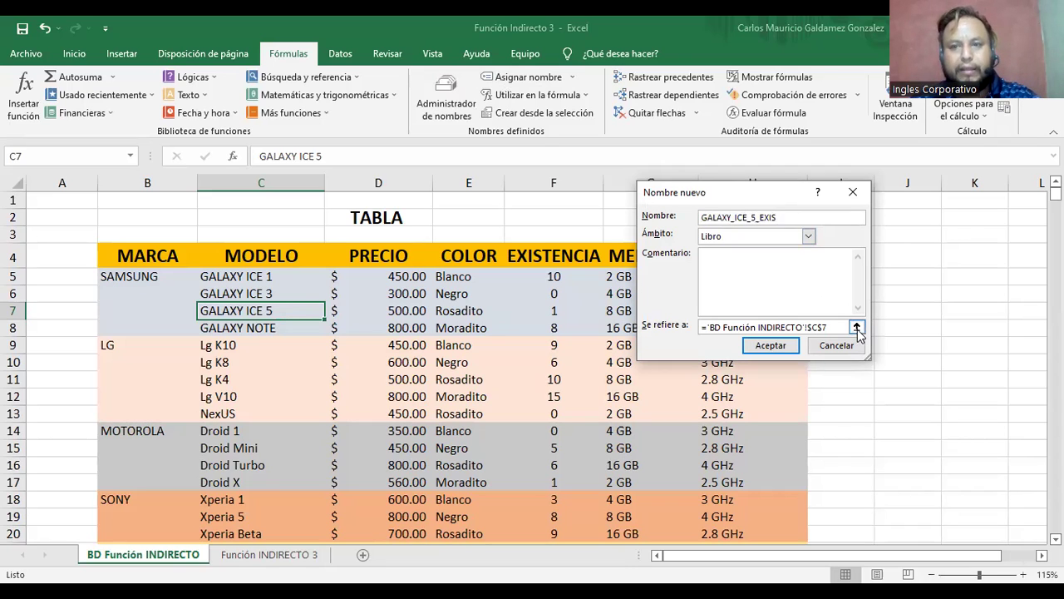
pyautogui.click(856, 327)
pyautogui.click(551, 312)
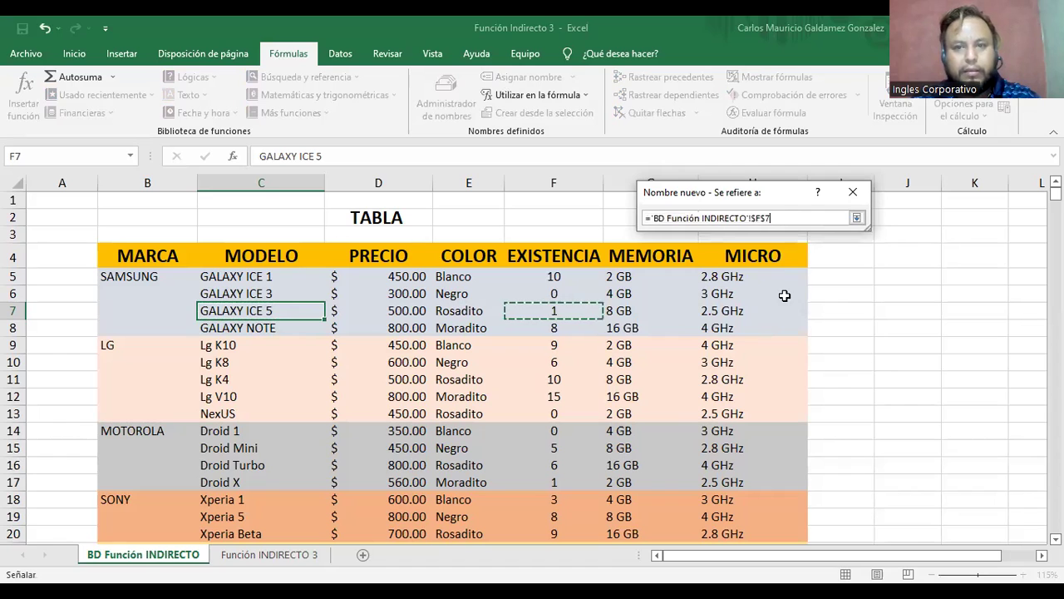
pyautogui.click(857, 219)
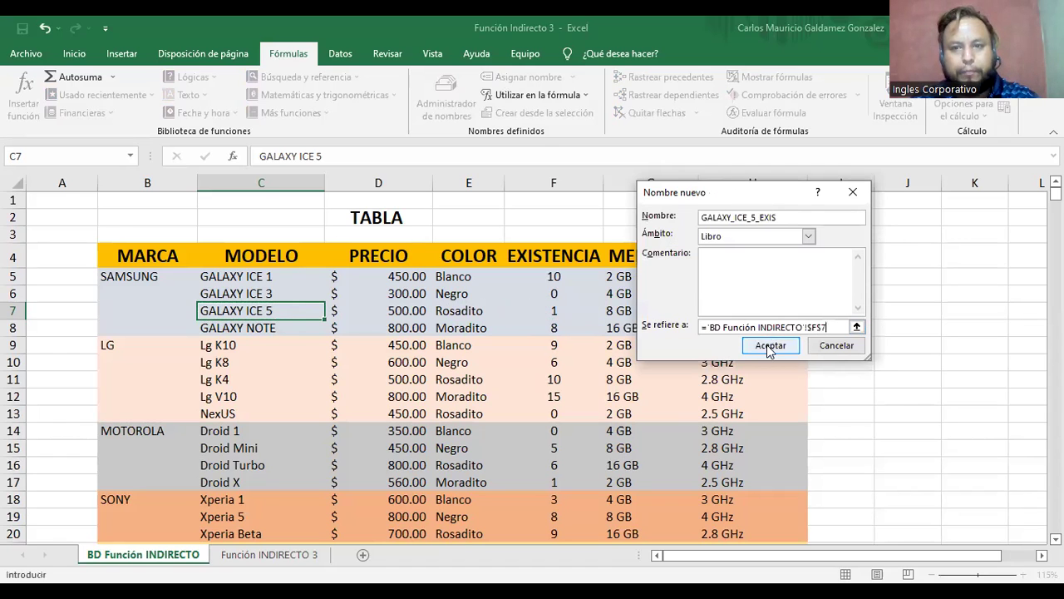
pyautogui.click(769, 346)
# Define the name GALAXY_ICE_5_MEM for the GALAXY ICE 5 memory cell G7
pyautogui.click(509, 77)
pyautogui.click(827, 216)
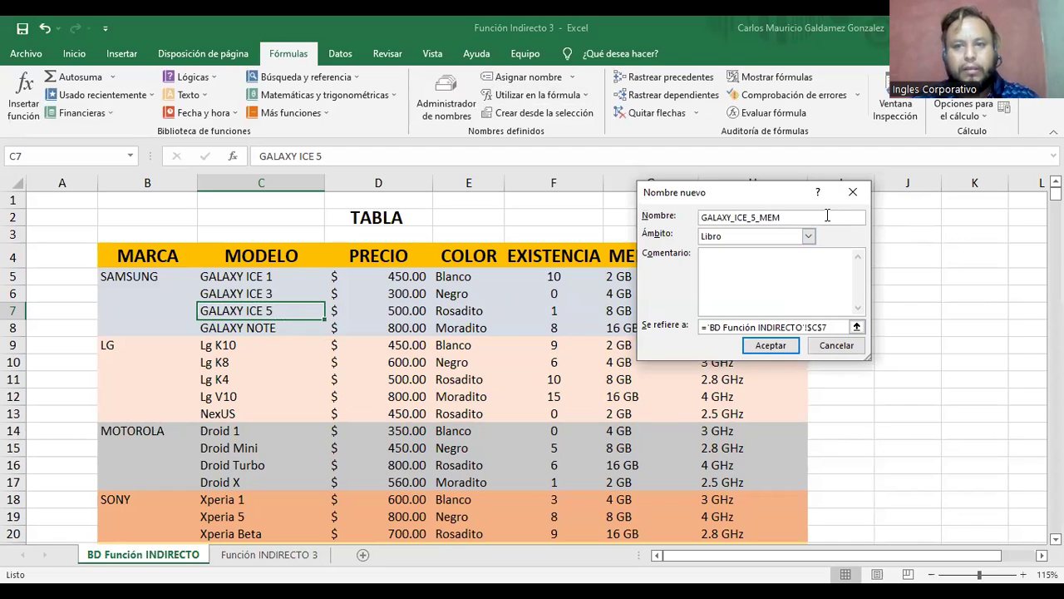
pyautogui.moveTo(751, 205); pyautogui.dragTo(833, 236)
pyautogui.click(936, 358)
pyautogui.click(939, 356)
pyautogui.click(653, 311)
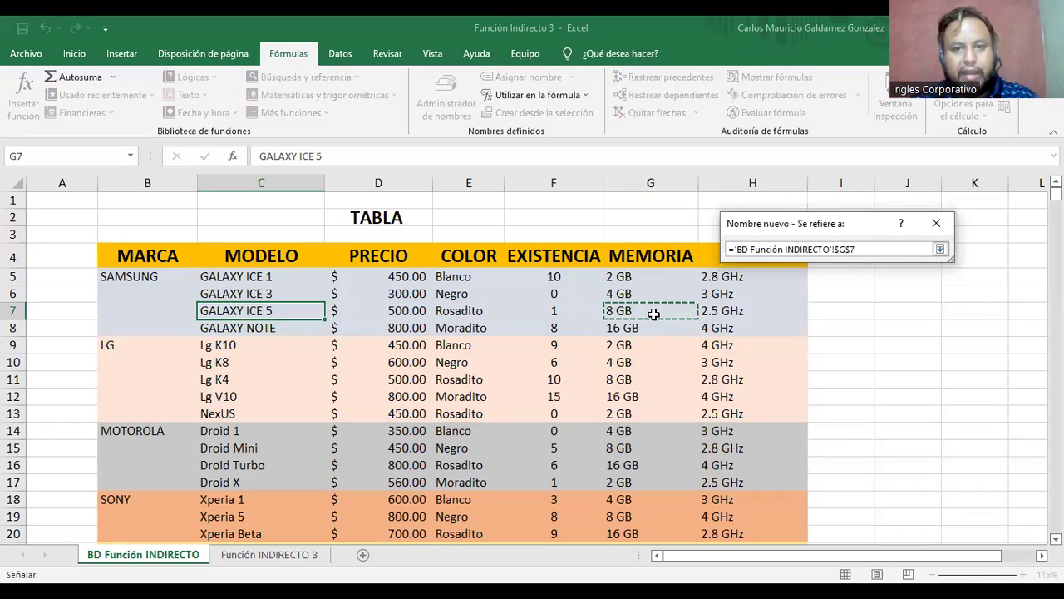
pyautogui.click(939, 248)
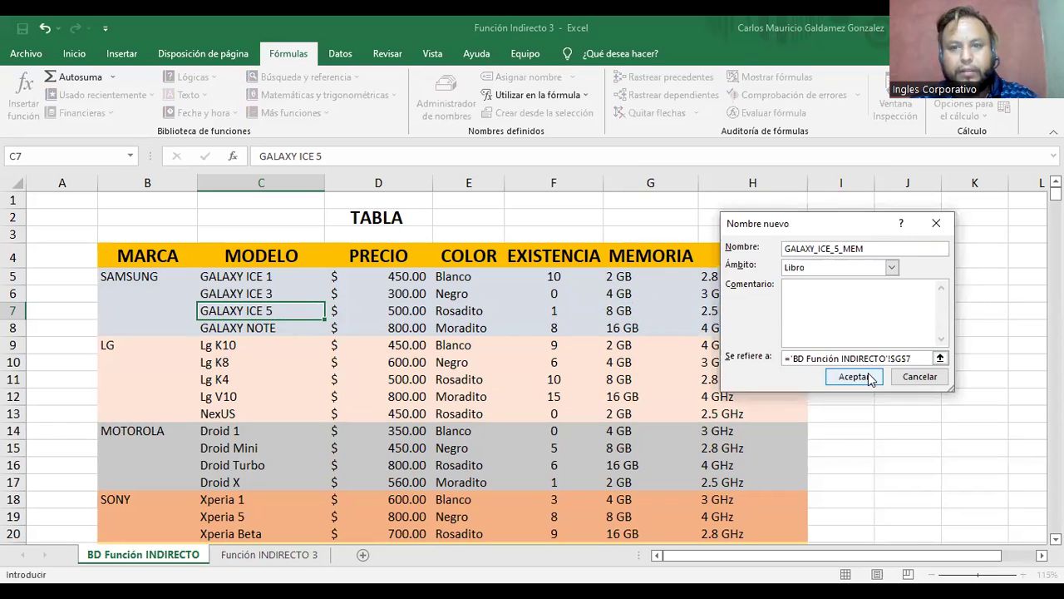
pyautogui.click(854, 377)
# Define the name GALAXY_ICE_5_MIC for the GALAXY ICE 5 micro cell H7
pyautogui.click(545, 83)
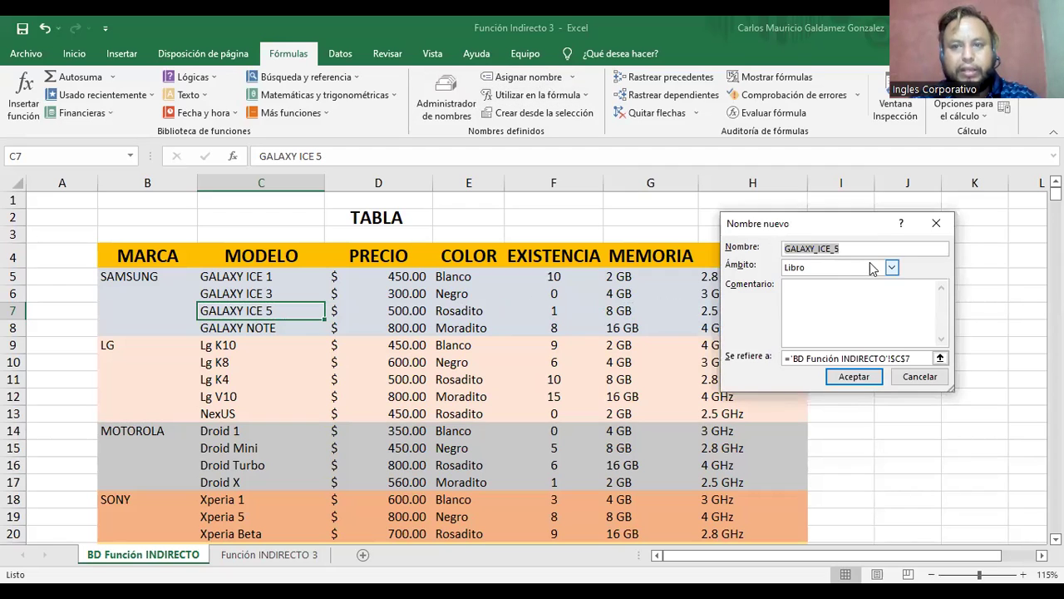
pyautogui.click(889, 249)
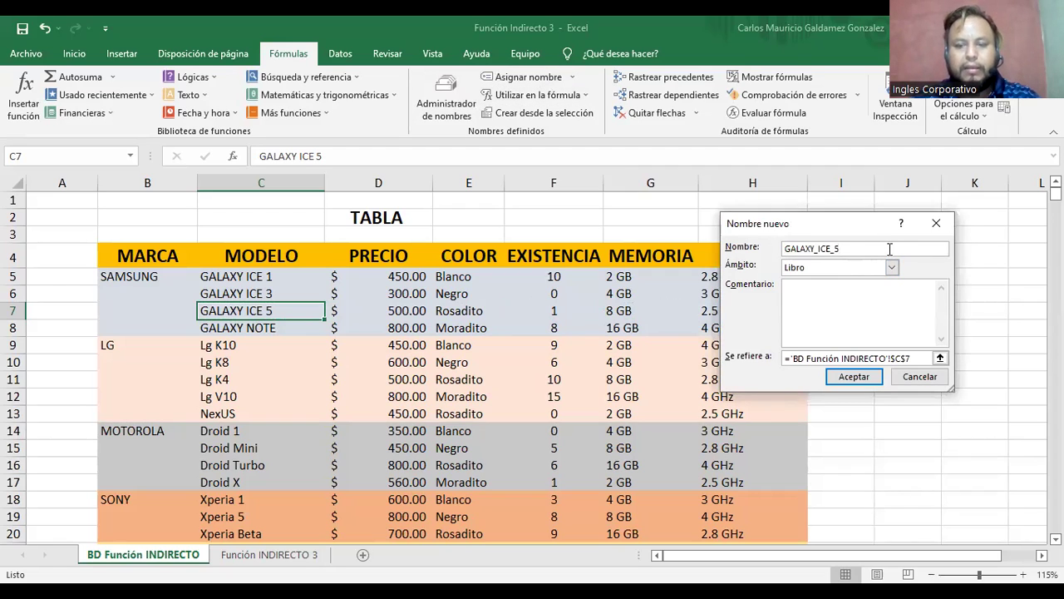
pyautogui.moveTo(850, 236); pyautogui.dragTo(876, 303)
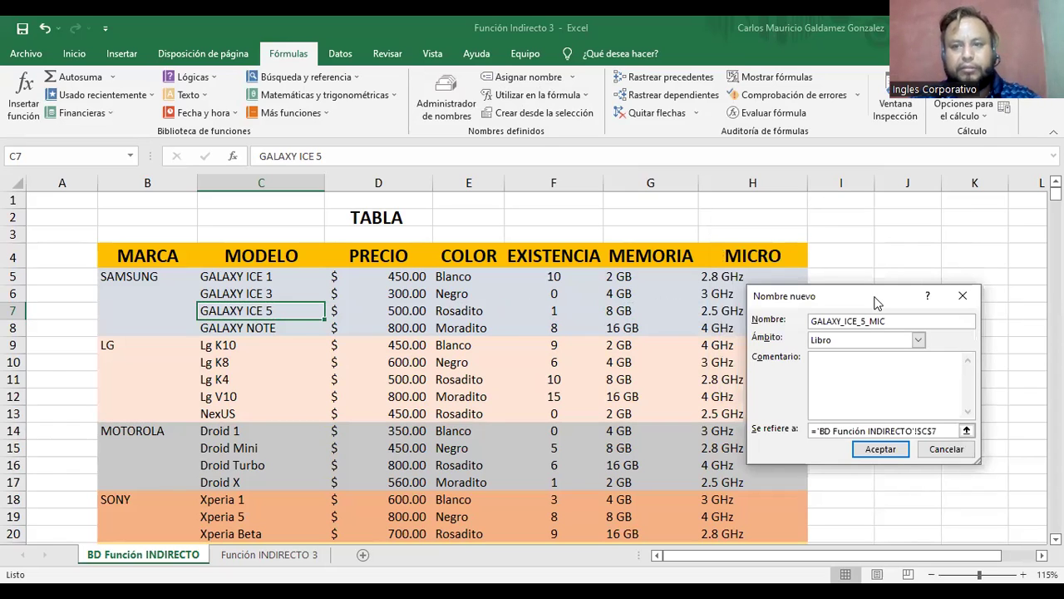
pyautogui.click(966, 429)
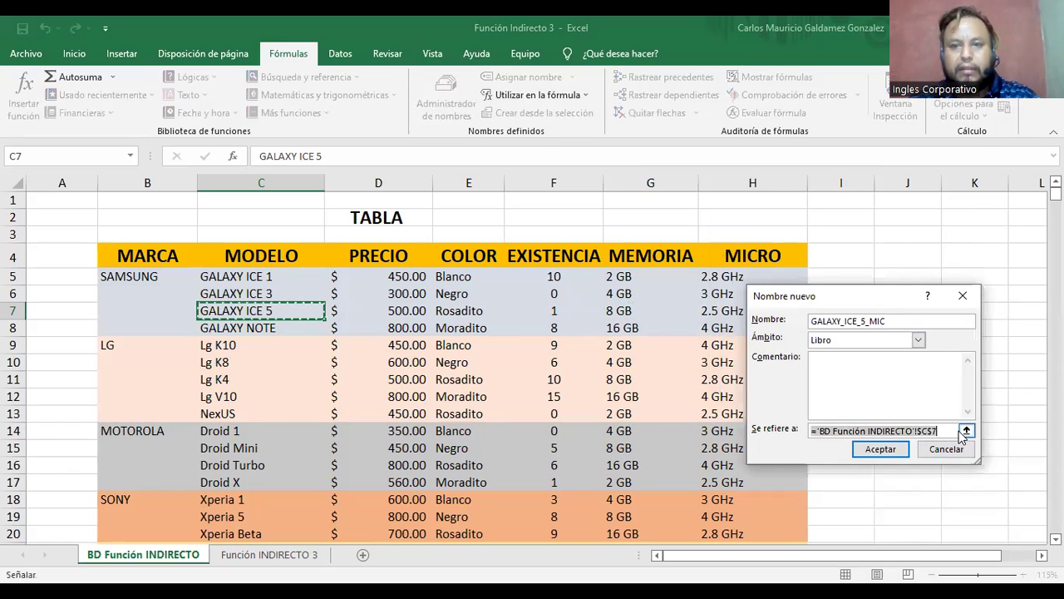
pyautogui.click(720, 313)
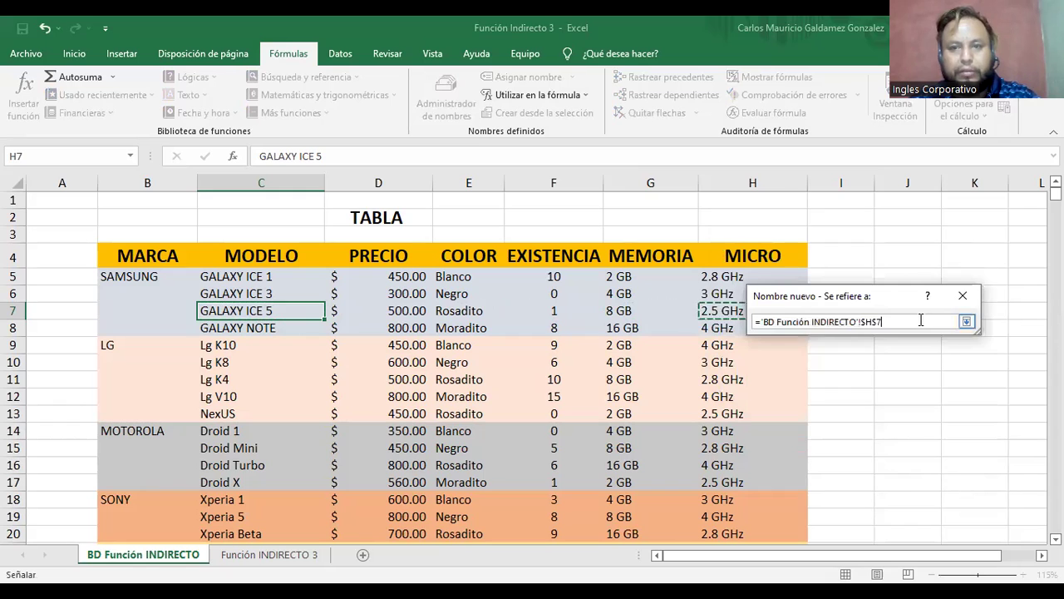
pyautogui.click(965, 321)
pyautogui.click(881, 449)
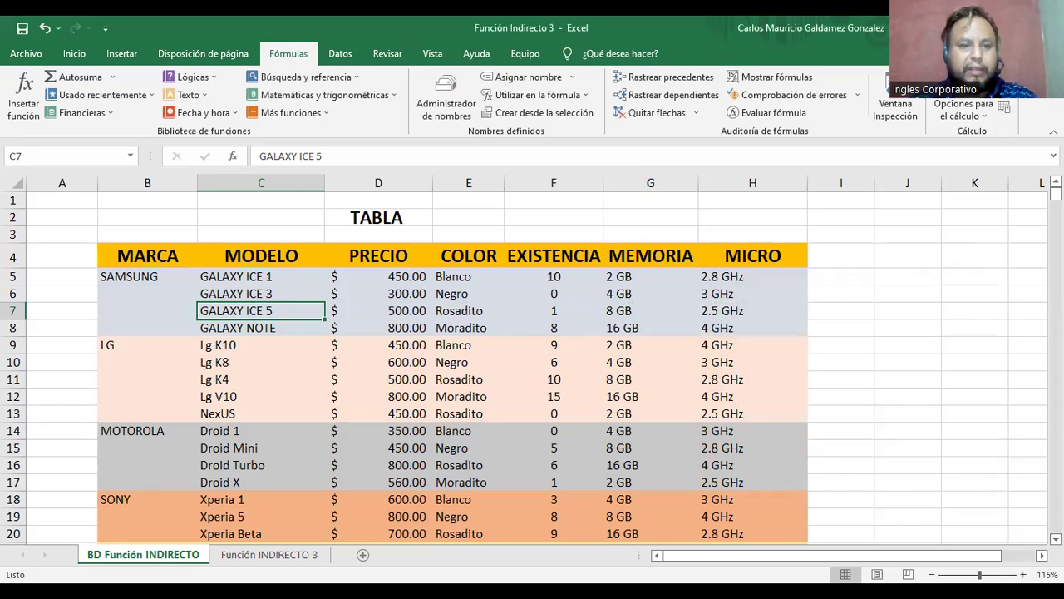
# On Función INDIRECTO 3, choose GALAXY ICE 1, GALAXY ICE 3 and GALAXY ICE 5 in turn in C9, and inspect the formula in B11
pyautogui.click(254, 555)
pyautogui.click(339, 364)
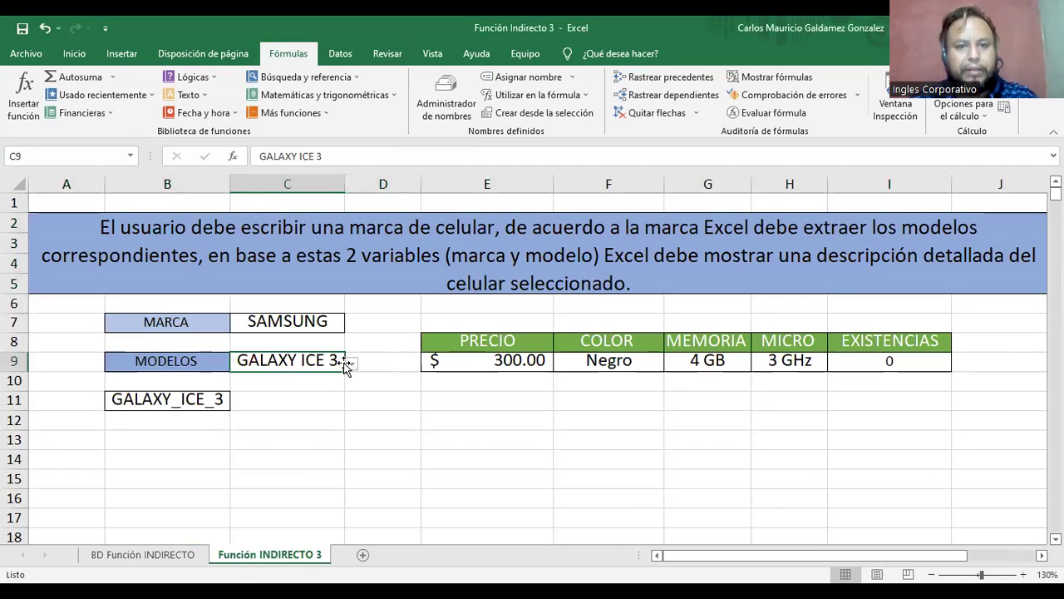
pyautogui.click(352, 365)
pyautogui.click(305, 381)
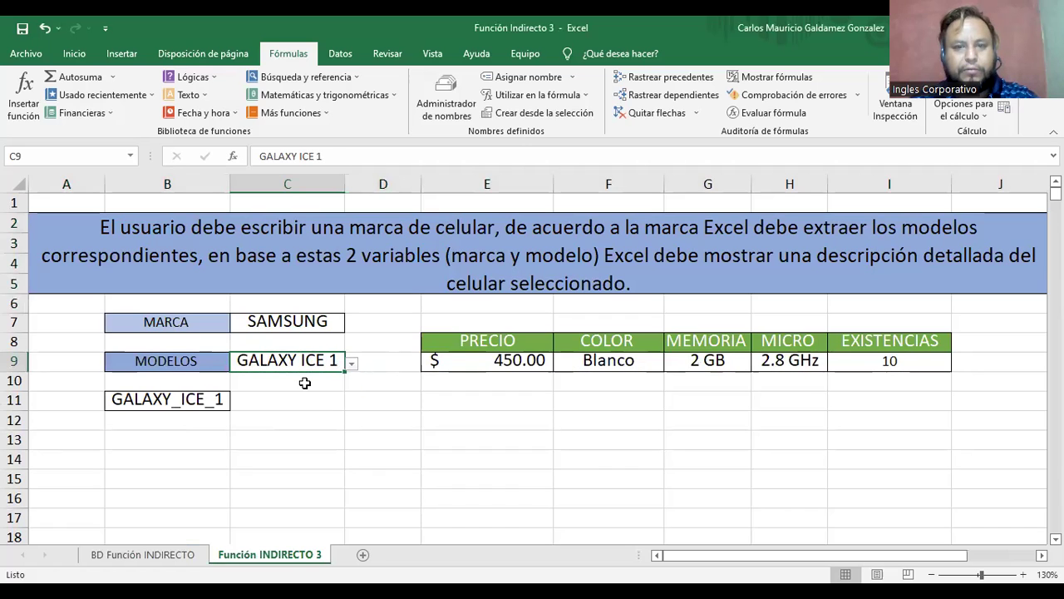
pyautogui.click(352, 365)
pyautogui.click(344, 401)
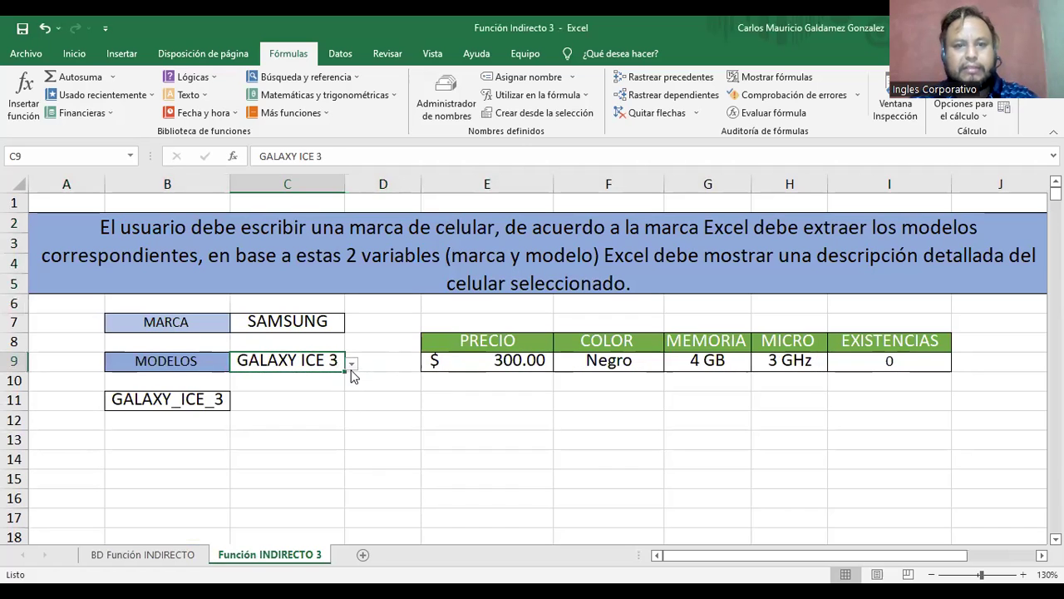
pyautogui.click(352, 365)
pyautogui.click(339, 405)
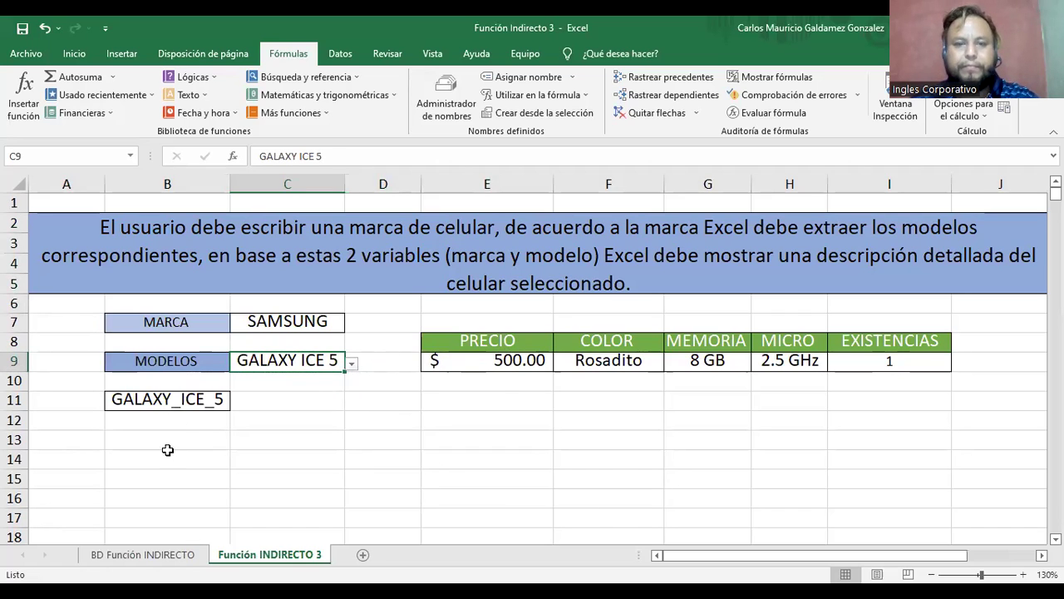
pyautogui.click(134, 407)
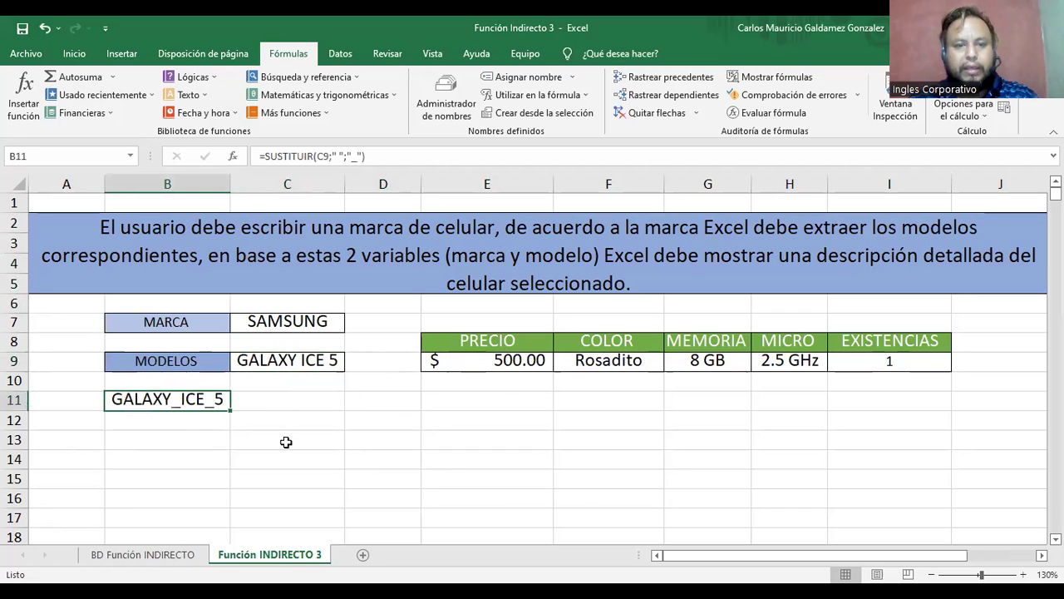
# Define the name GALAXY_NOTE_PREC for the GALAXY NOTE price cell D8 on BD Función INDIRECTO
pyautogui.click(164, 561)
pyautogui.press('Down')
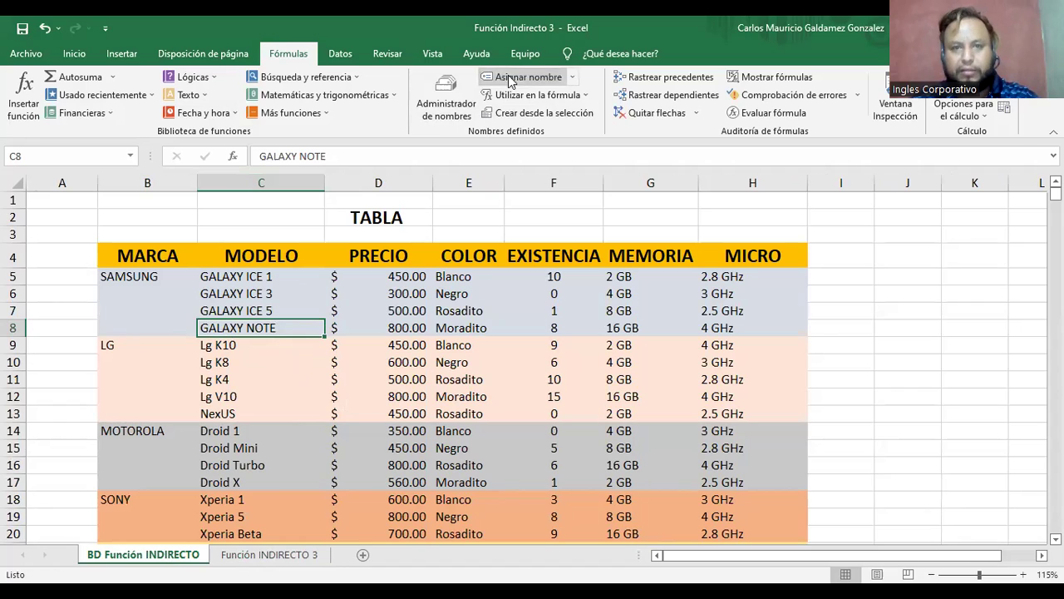
pyautogui.click(884, 320)
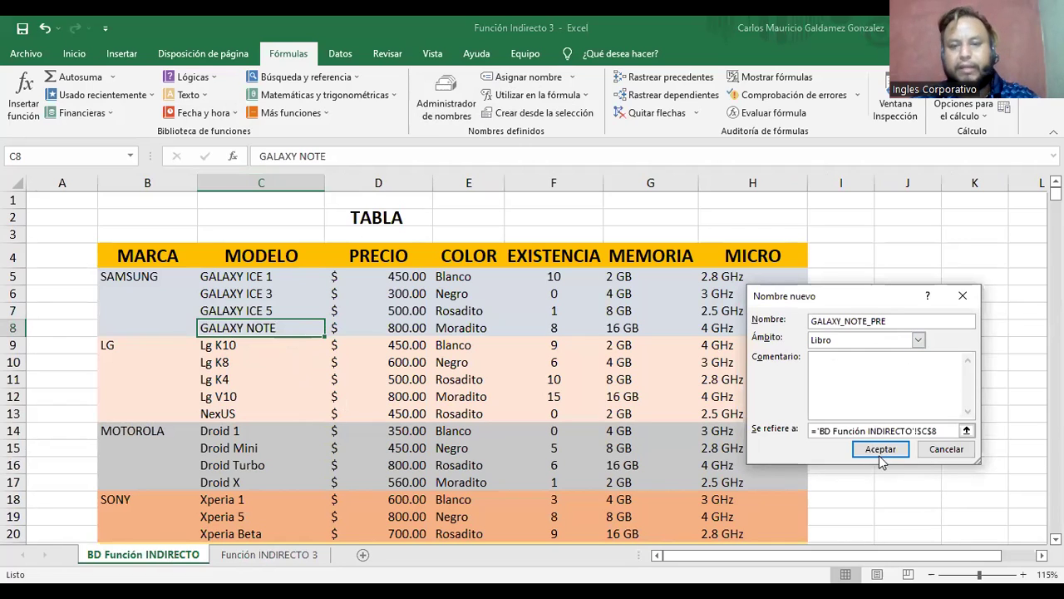
pyautogui.click(966, 431)
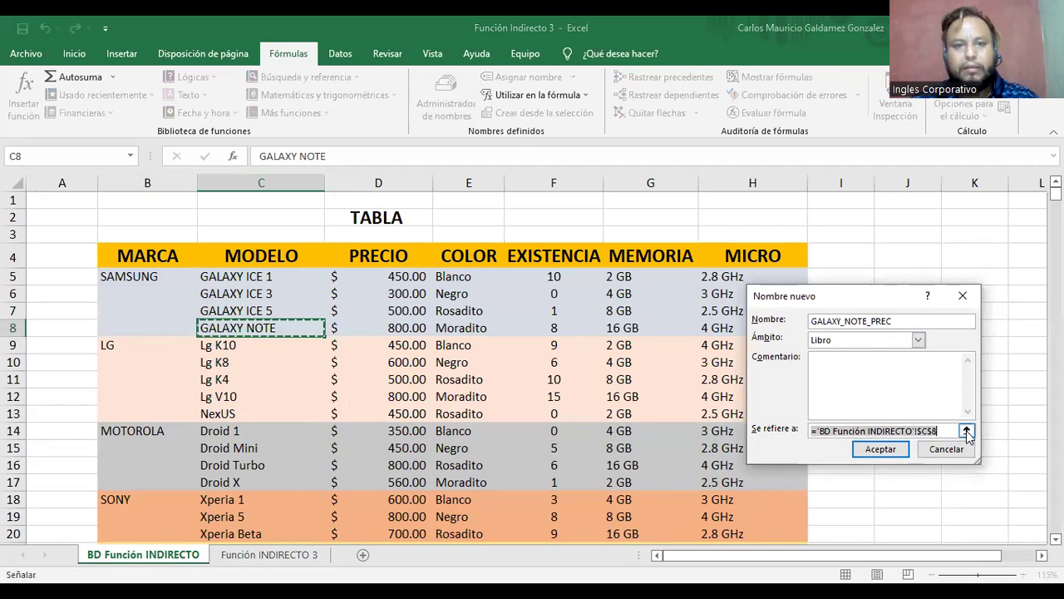
pyautogui.click(389, 328)
pyautogui.click(966, 321)
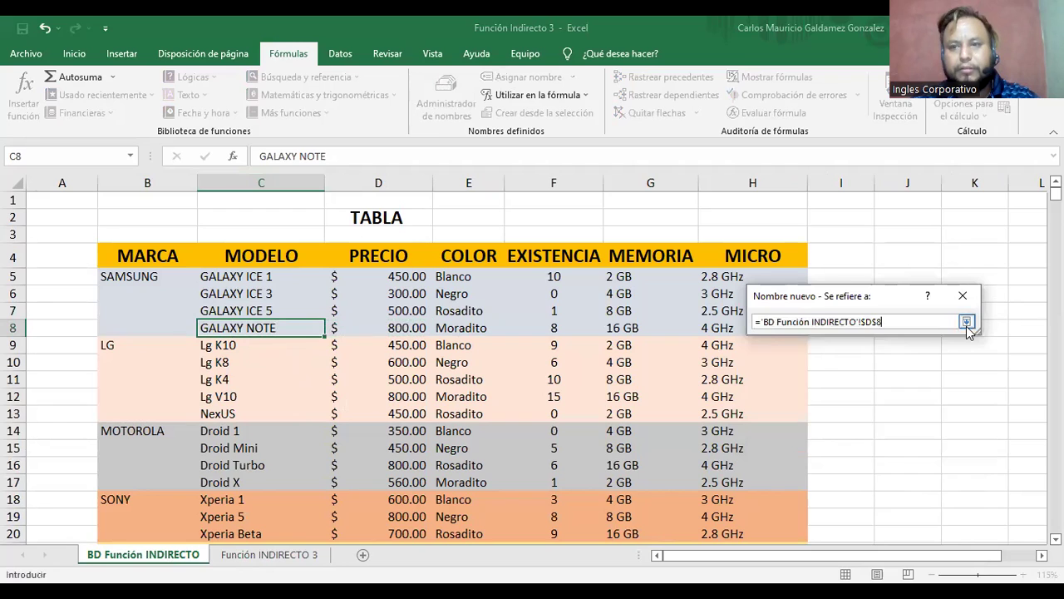
pyautogui.click(899, 449)
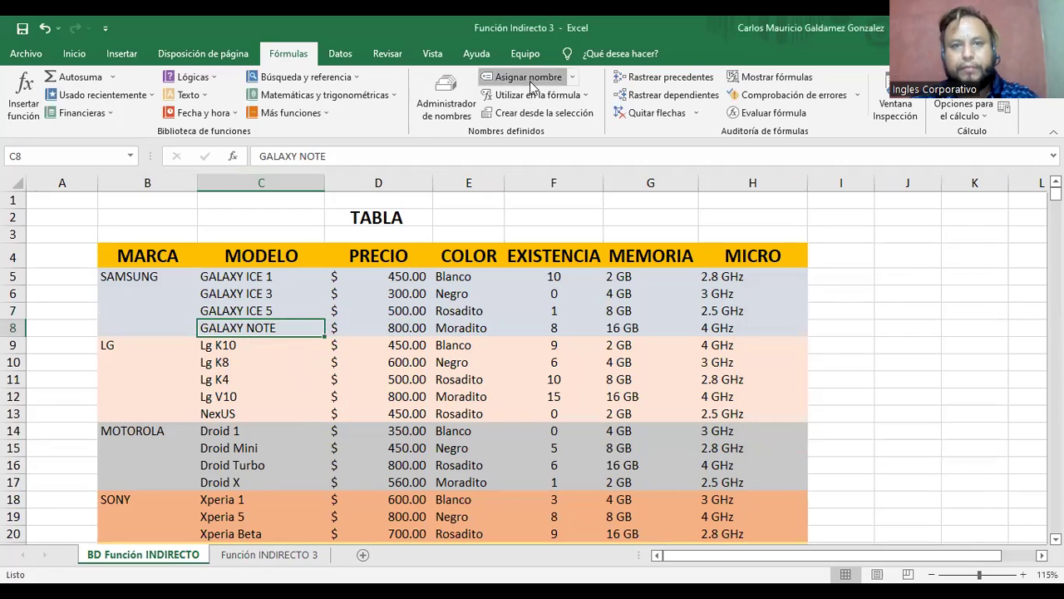
# Define the name GALAXY_NOTE_COL for the GALAXY NOTE color cell E8
pyautogui.click(529, 77)
pyautogui.click(907, 325)
pyautogui.write('_NOTE_COL')
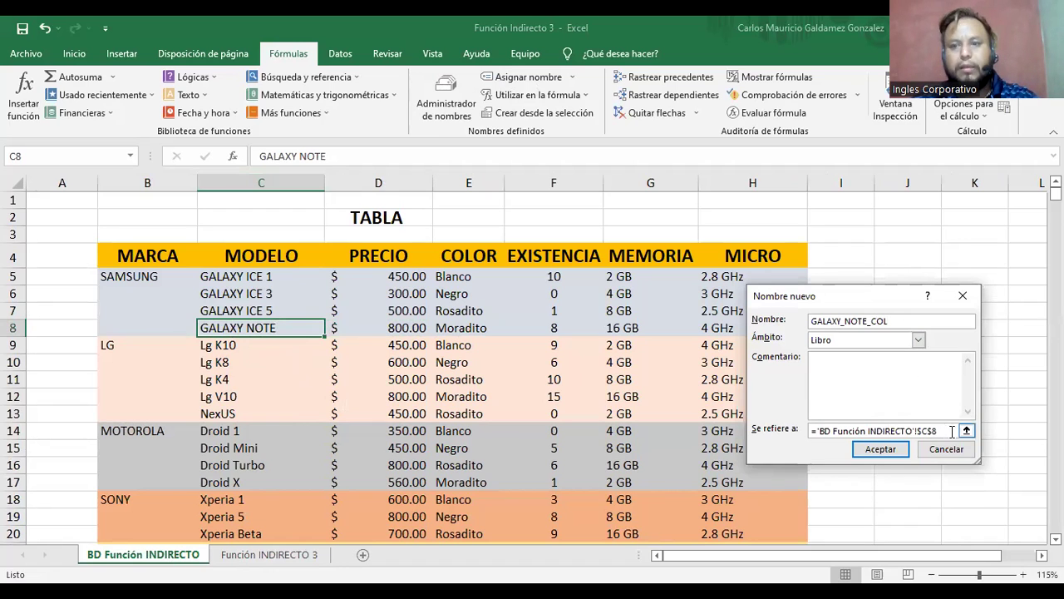
pyautogui.click(485, 329)
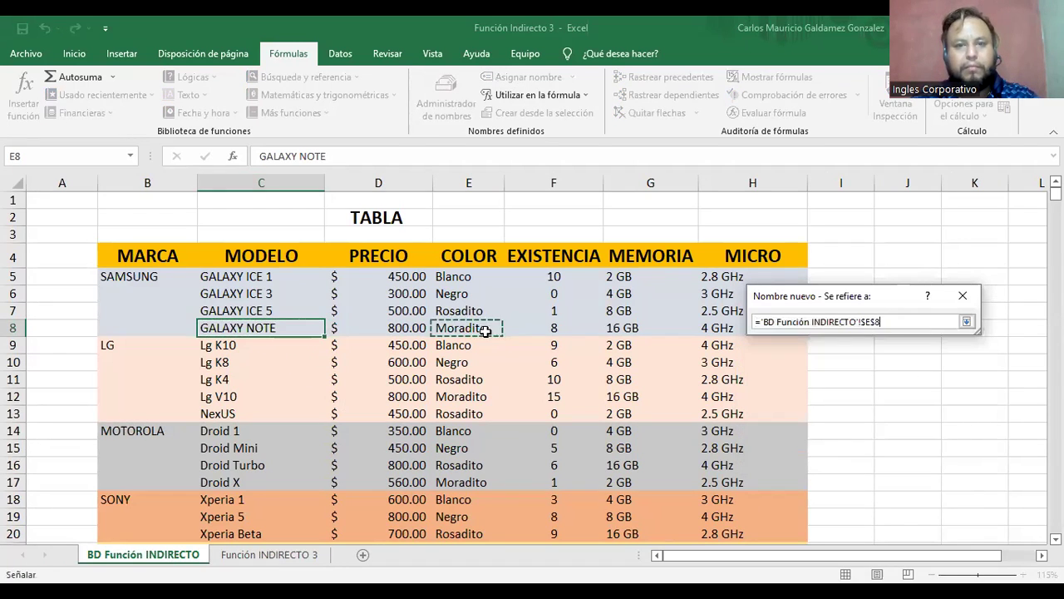
pyautogui.click(966, 322)
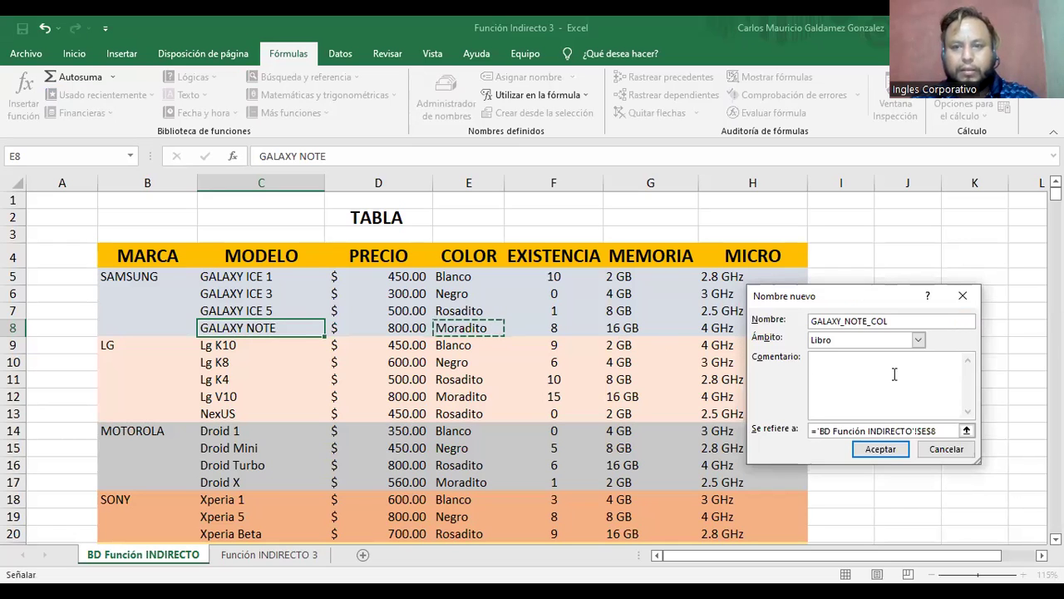
pyautogui.click(880, 449)
# Change the GALAXY NOTE color in E8 to Morado
pyautogui.click(456, 328)
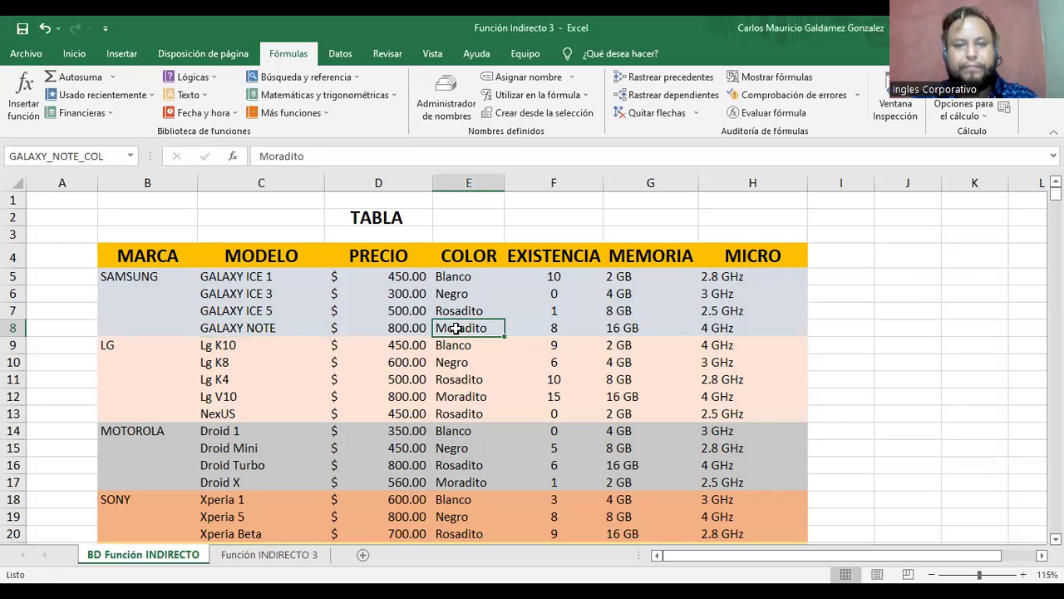
pyautogui.write('mORA')
pyautogui.press('BackSpace')
pyautogui.press('BackSpace')
pyautogui.press('BackSpace')
pyautogui.press('BackSpace')
pyautogui.write('MO')
pyautogui.press('BackSpace')
pyautogui.press('BackSpace')
pyautogui.write('o')
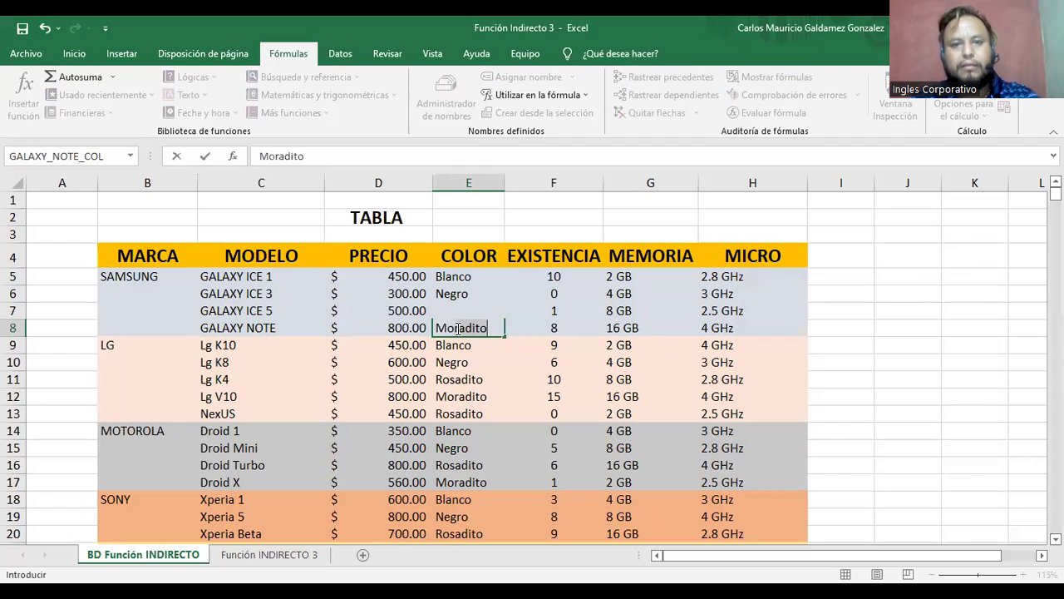
pyautogui.press('Return')
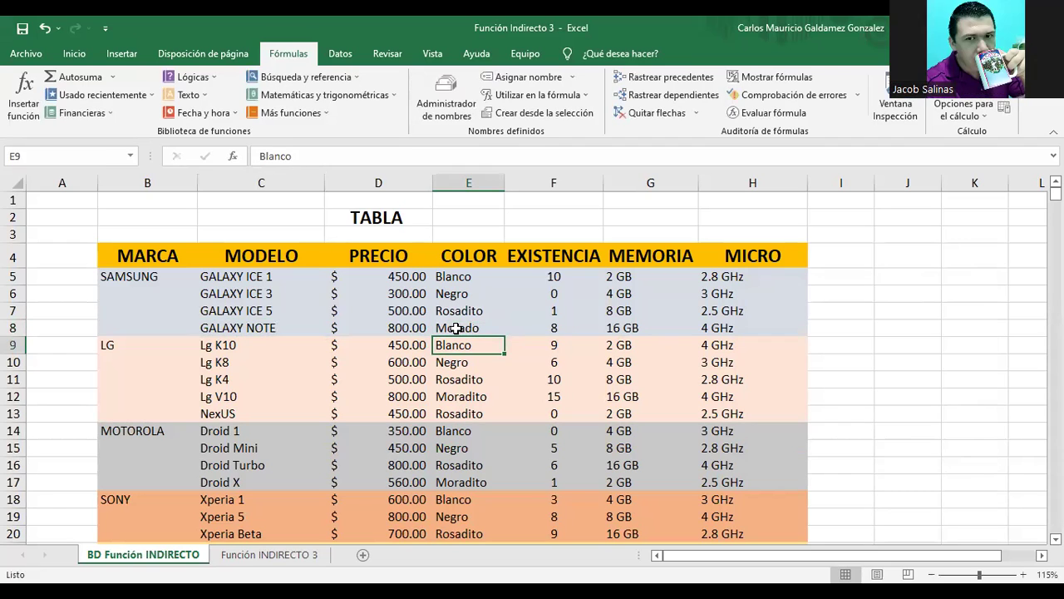
# Try copying the GALAXY NOTE color from E8 into the Lg V10 color cell E12, and undo the paste
pyautogui.click(458, 328)
pyautogui.hotkey('ctrl', 'c')
pyautogui.click(465, 397)
pyautogui.hotkey('ctrl', 'v')
pyautogui.click(481, 416)
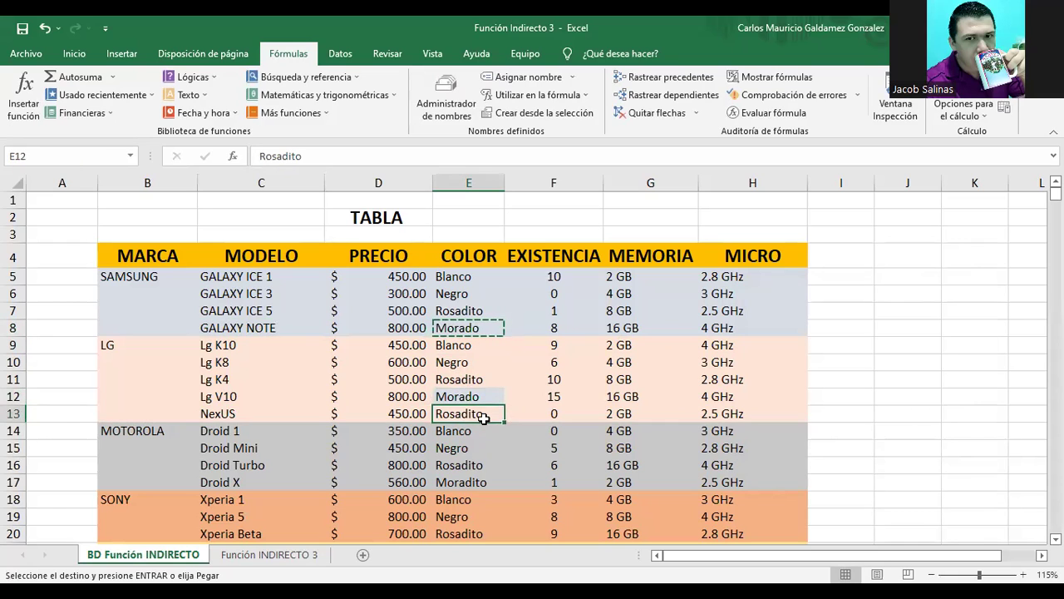
pyautogui.hotkey('ctrl', 'z')
pyautogui.press('Escape')
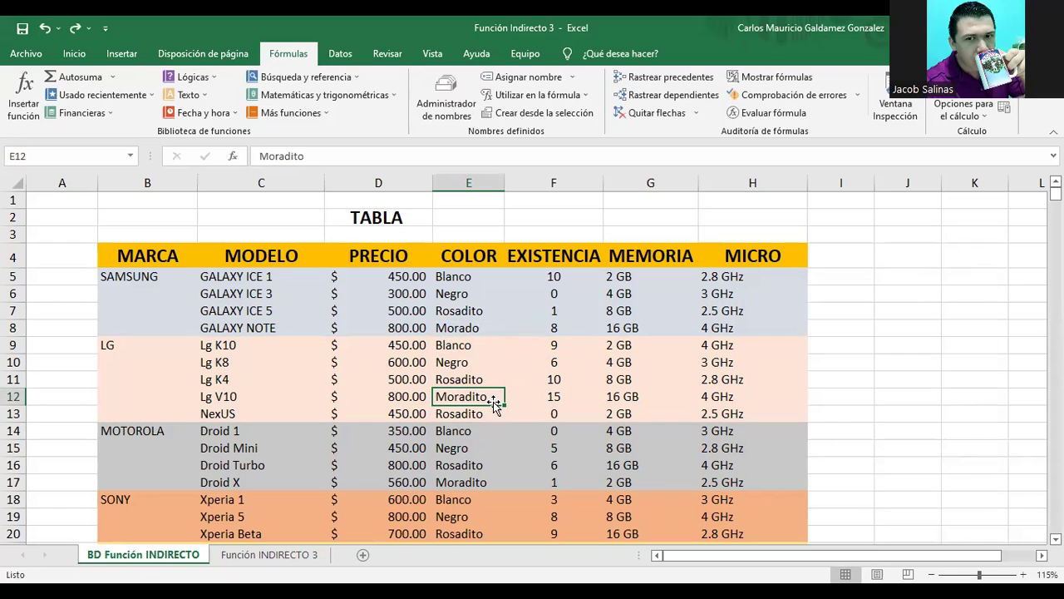
# Set the Lg V10 color in E12 to Morado and the NexUS color in E13 to Rosado
pyautogui.write('Morado')
pyautogui.press('Return')
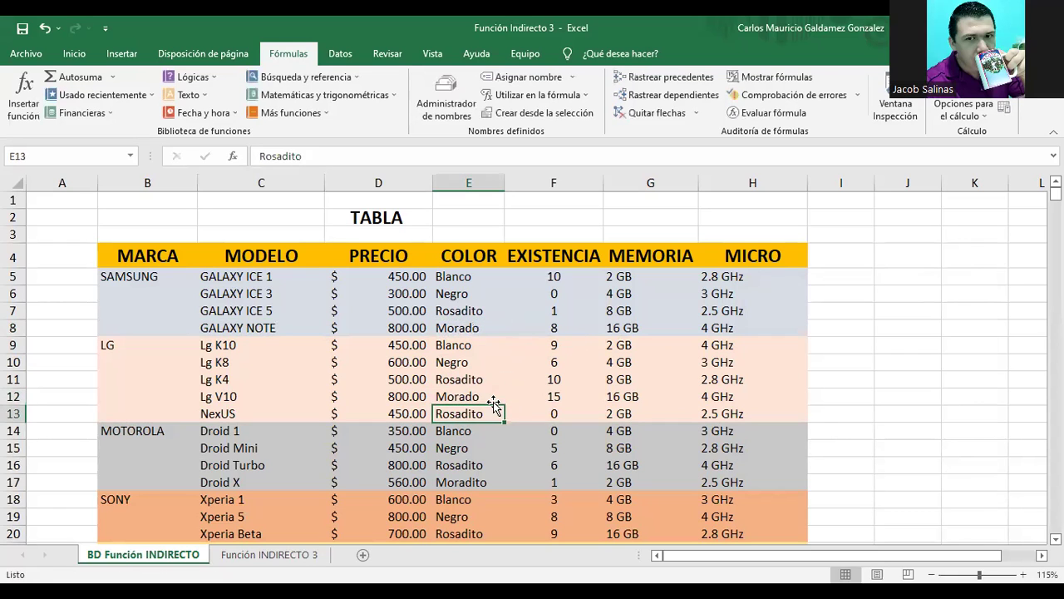
pyautogui.write('Rosado')
pyautogui.press('Return')
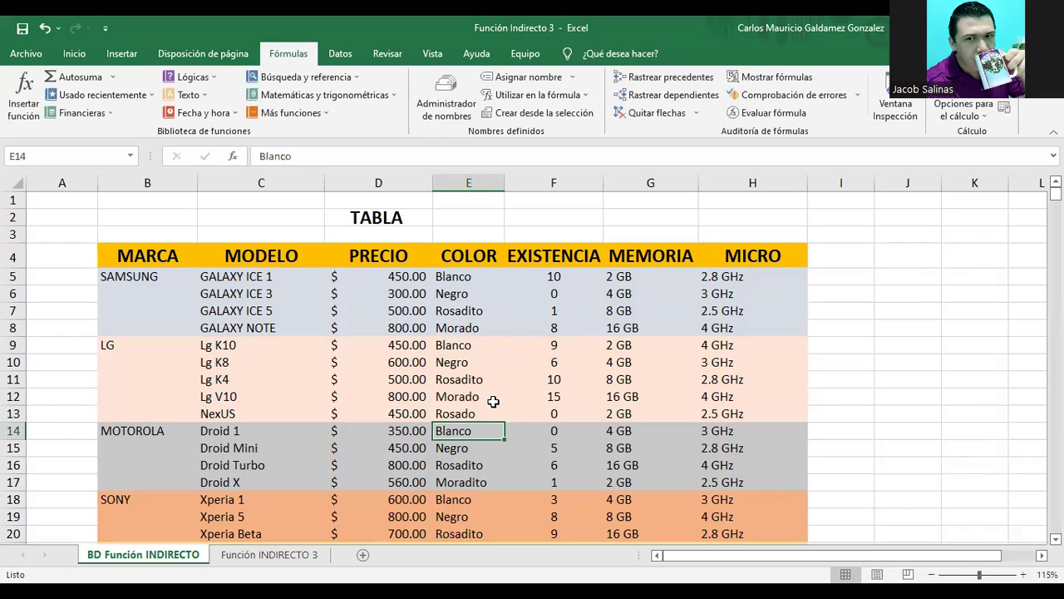
# Set the Droid Turbo color in E16 to Rosa and the Droid X color in E17 to Morado
pyautogui.click(470, 468)
pyautogui.write('Ro')
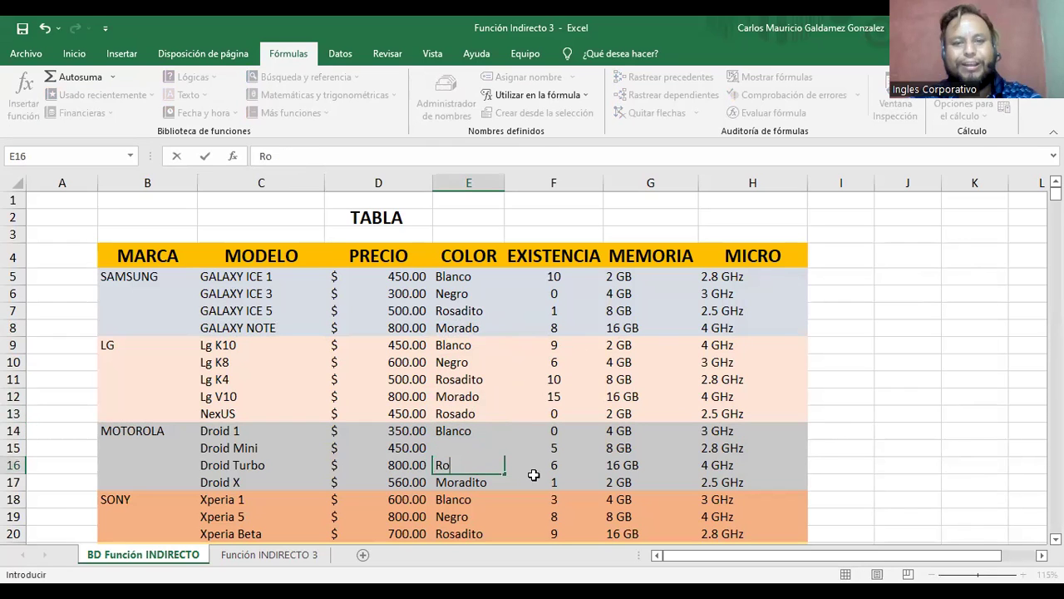
pyautogui.write('sa')
pyautogui.press('Return')
pyautogui.write('Morado')
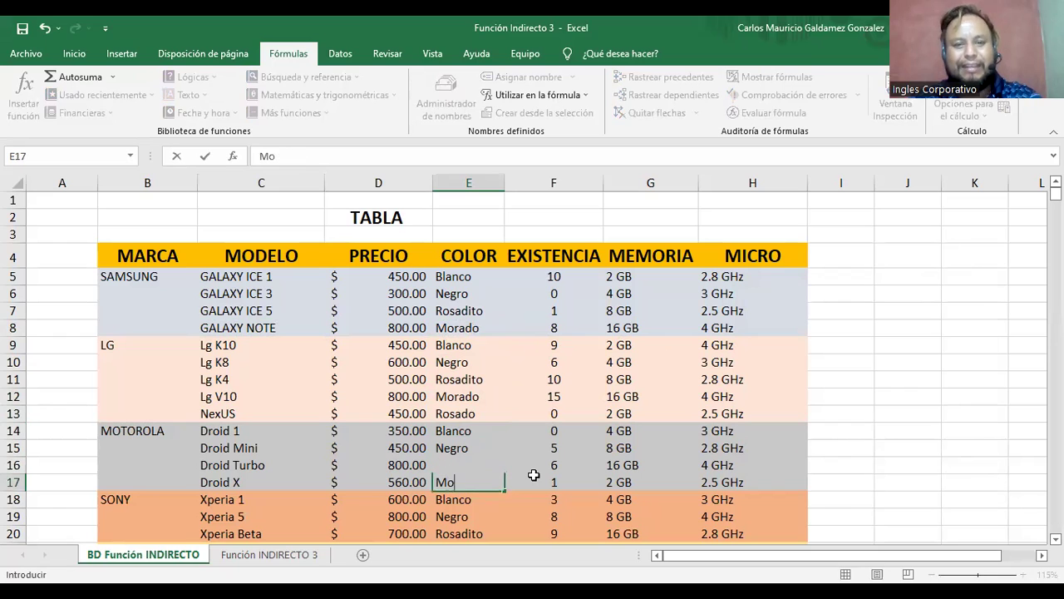
pyautogui.press('Return')
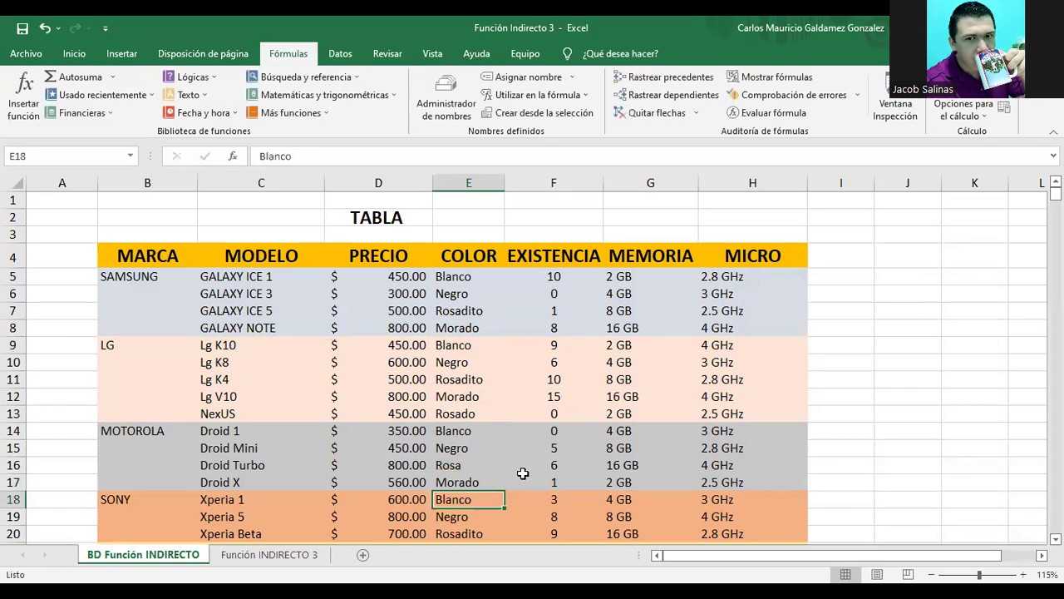
# Set the Xperia Beta color in E20 to Rosa and the iPhone 3 color in E23 to Morado
pyautogui.scroll(-1, 533, 475)
pyautogui.click(484, 481)
pyautogui.write('S')
pyautogui.press('BackSpace')
pyautogui.write('Rosa')
pyautogui.press('Return')
pyautogui.press('Return')
pyautogui.press('Return')
pyautogui.write('Mor')
pyautogui.press('Return')
pyautogui.scroll(-1, 484, 482)
pyautogui.press('Return')
pyautogui.press('Return')
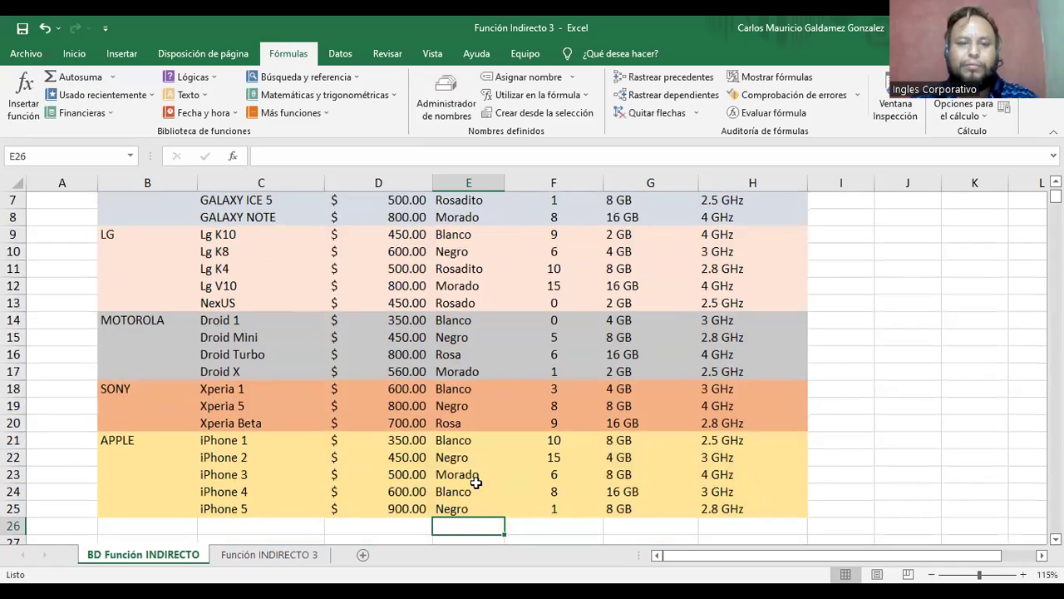
pyautogui.click(464, 503)
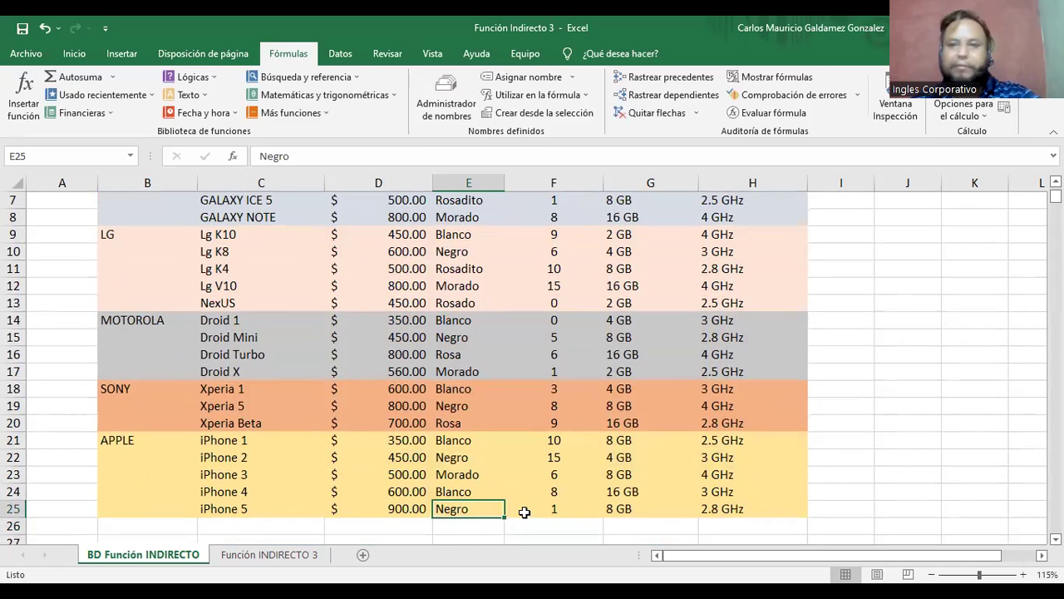
# Delete the empty row above the TABLA title and the empty row between the title and the column headers
pyautogui.scroll(2, 528, 446)
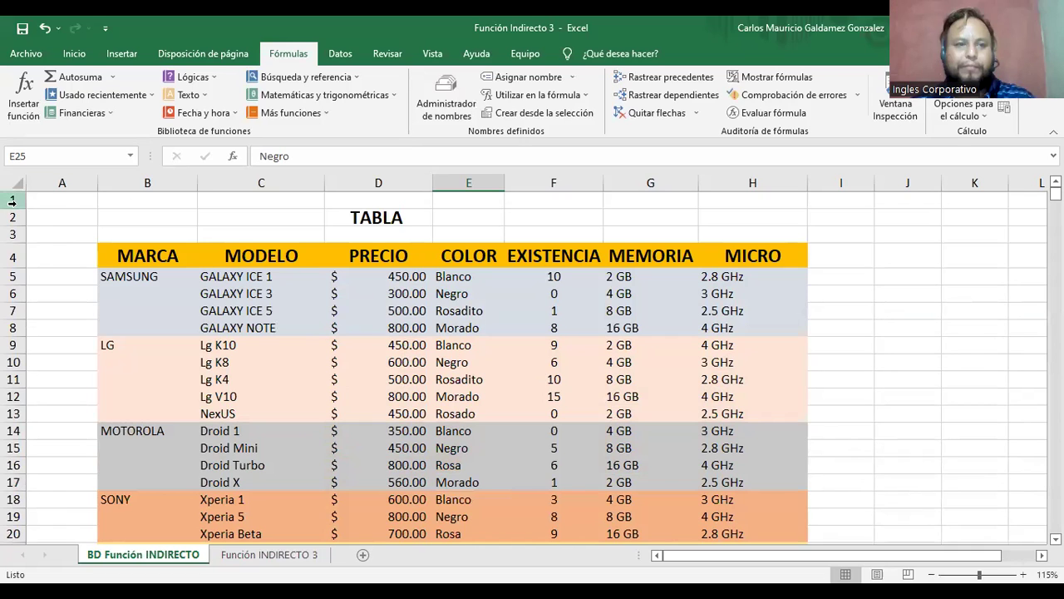
pyautogui.hotkey('ctrl', 'z')
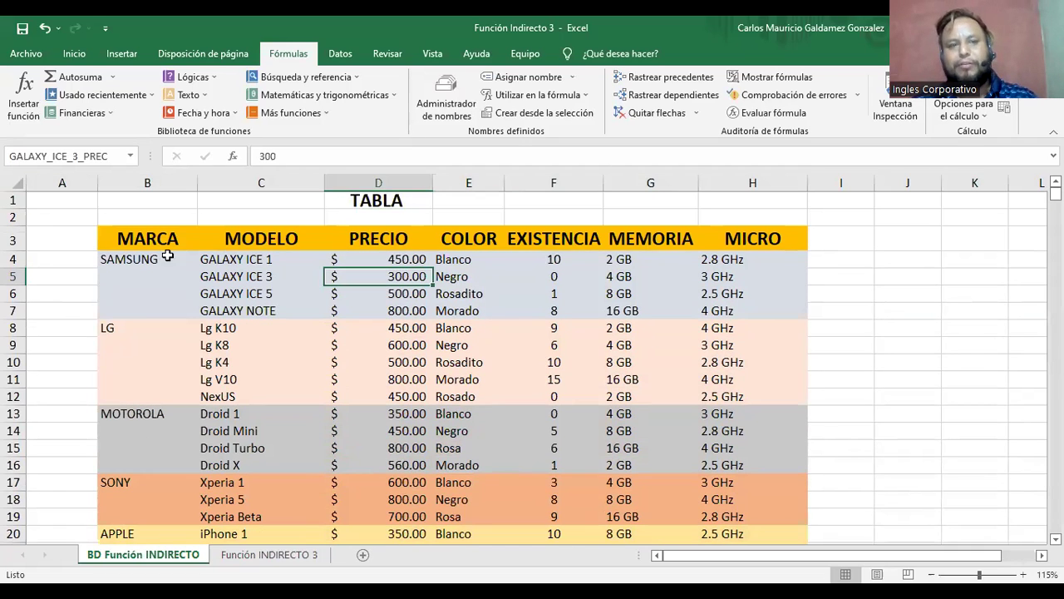
pyautogui.rightClick(12, 217)
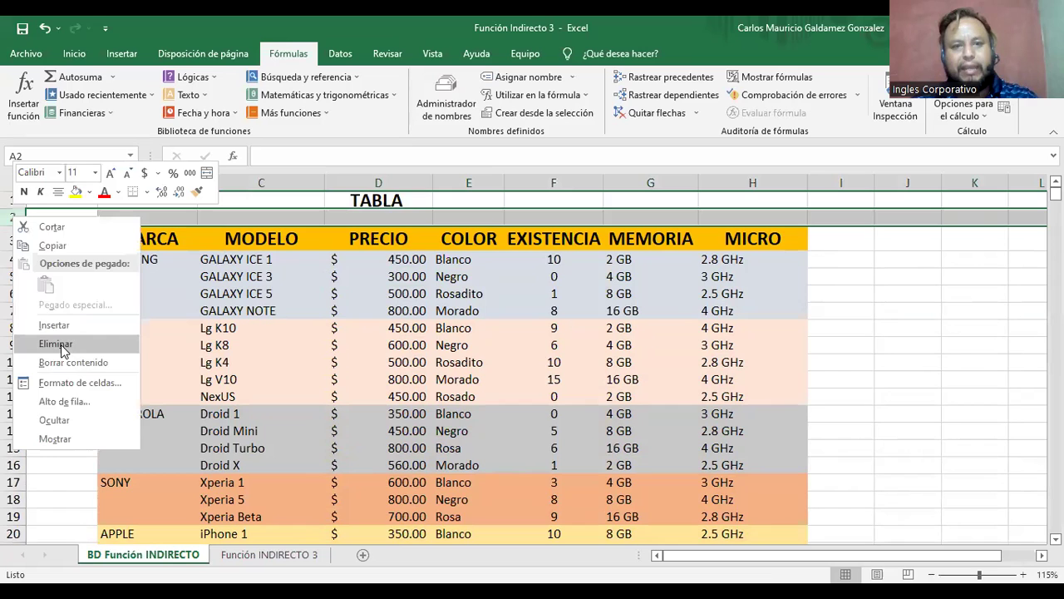
pyautogui.click(61, 342)
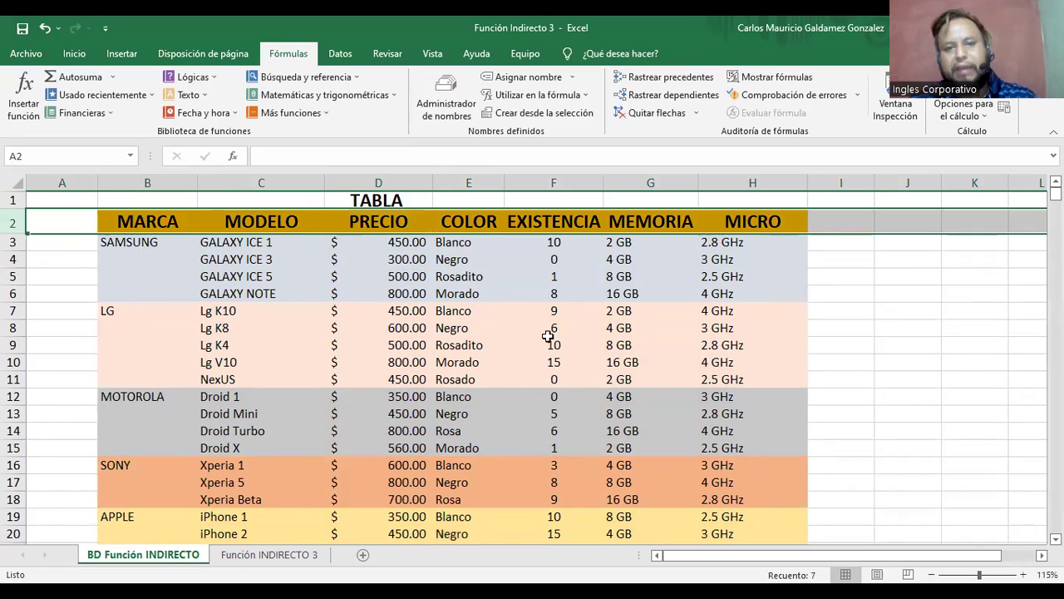
pyautogui.click(515, 80)
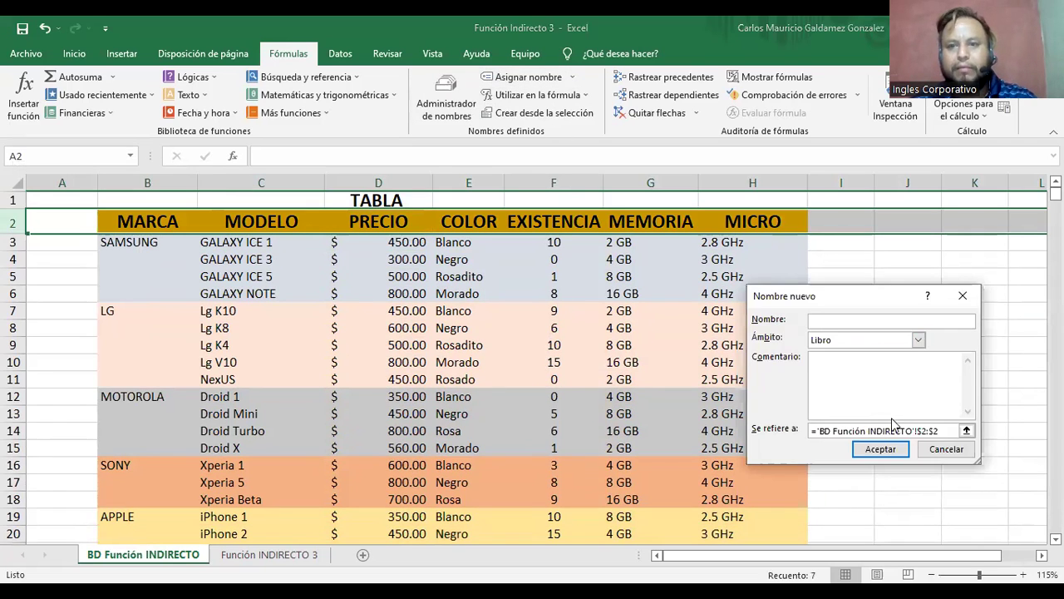
pyautogui.click(945, 448)
pyautogui.click(245, 285)
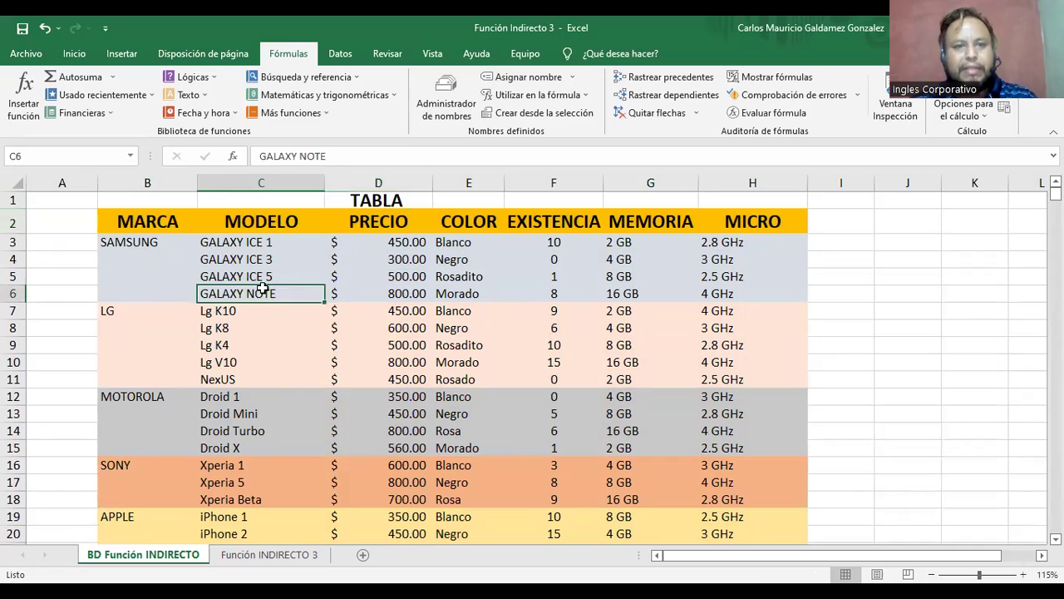
# Select the SAMSUNG models in C3:C6 to check the range behind that brand's name
pyautogui.click(246, 246)
pyautogui.moveTo(246, 262); pyautogui.dragTo(246, 296)
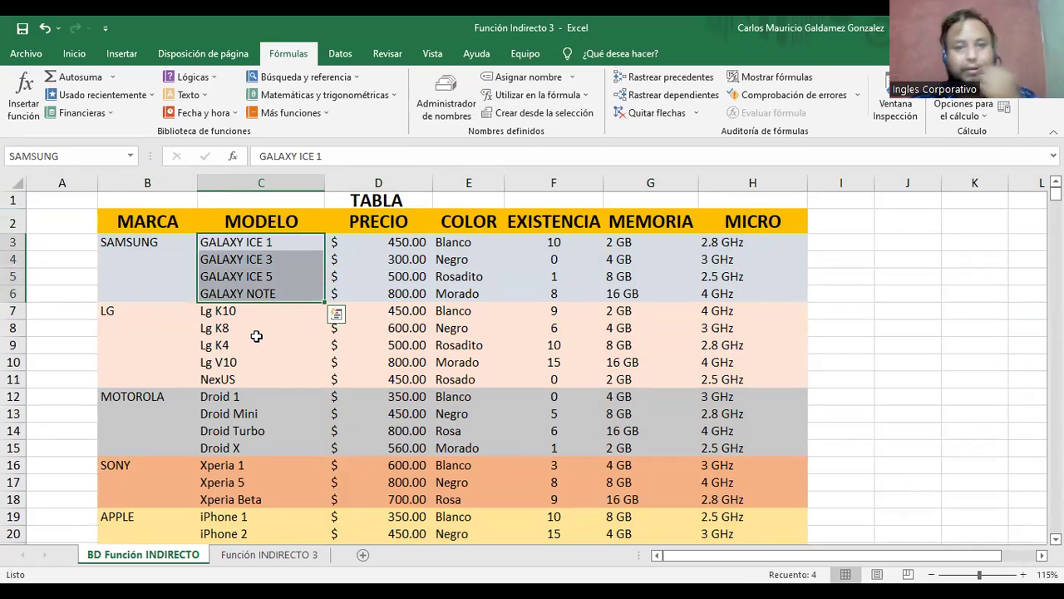
pyautogui.click(250, 257)
pyautogui.moveTo(255, 240); pyautogui.dragTo(249, 293)
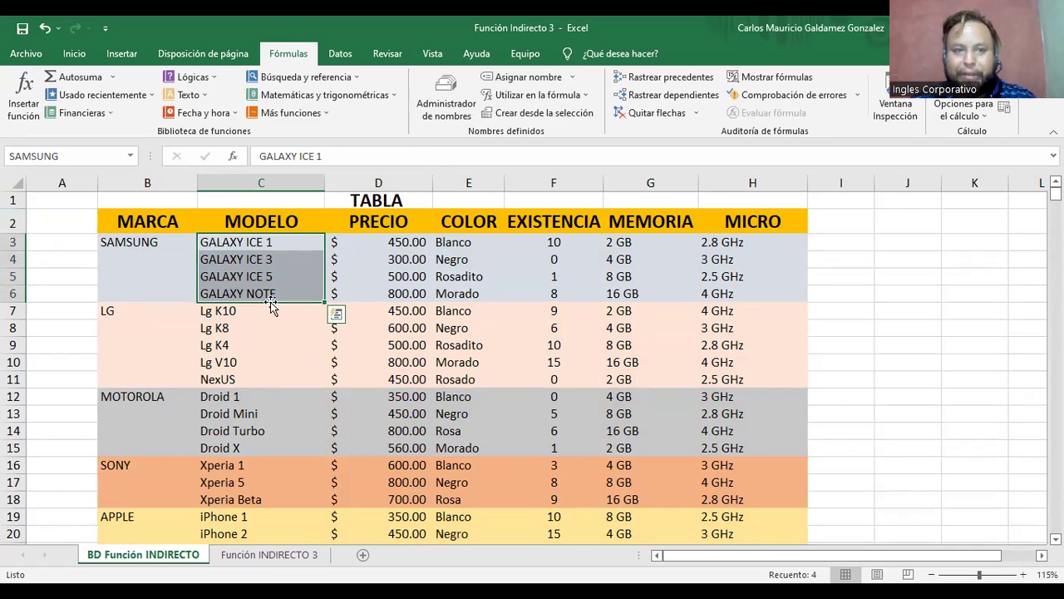
pyautogui.scroll(-2, 226, 314)
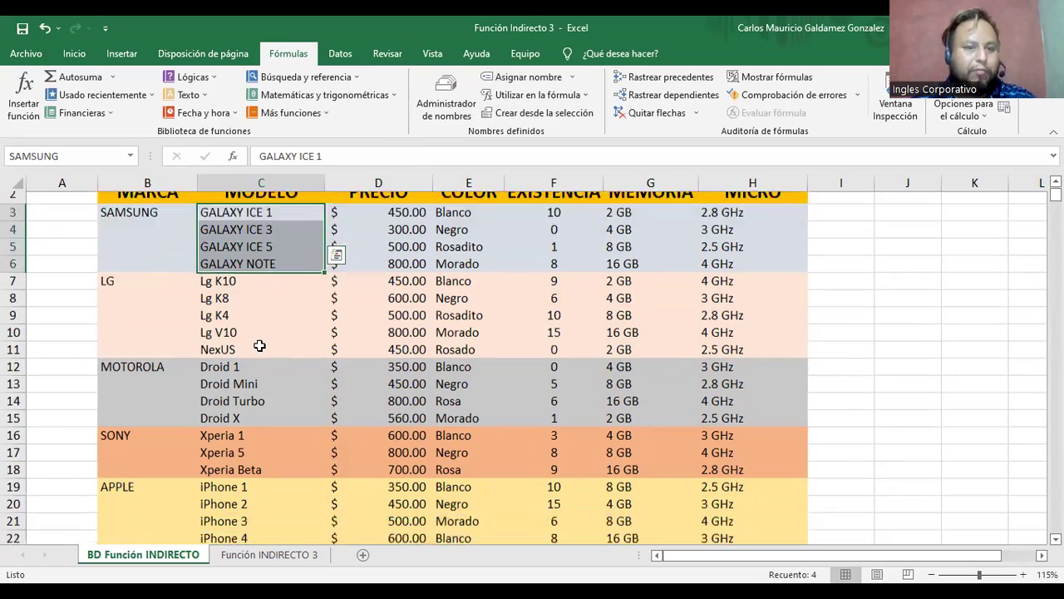
# Examine the whole list of models in C3:C23 and the EXISTENCIA values in F3:F23
pyautogui.keyDown('shift'); pyautogui.click(226, 477); pyautogui.keyUp('shift')
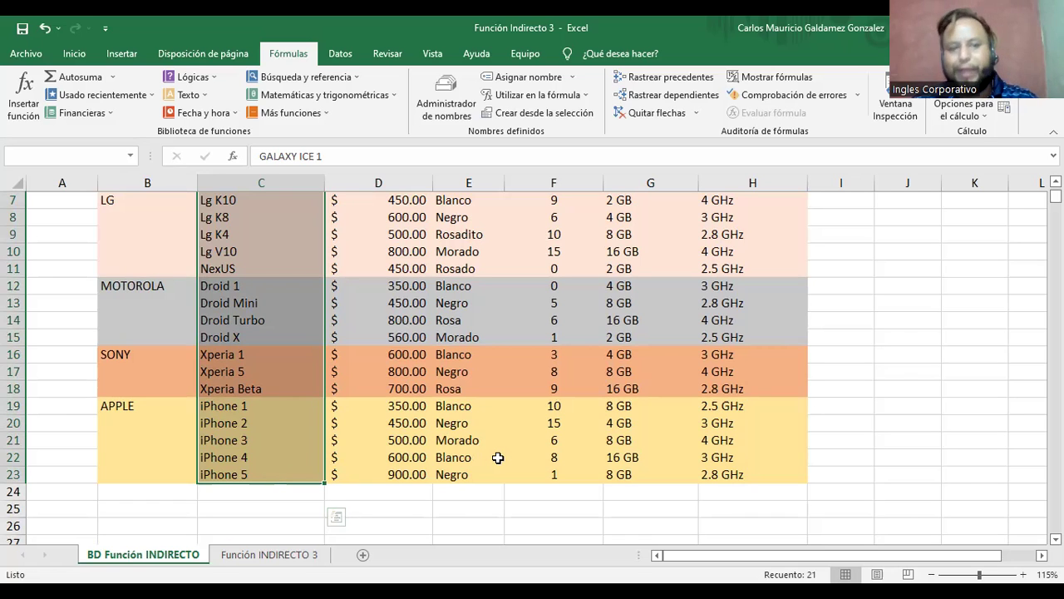
pyautogui.click(557, 477)
pyautogui.scroll(2, 544, 266)
pyautogui.keyDown('shift'); pyautogui.click(537, 247); pyautogui.keyUp('shift')
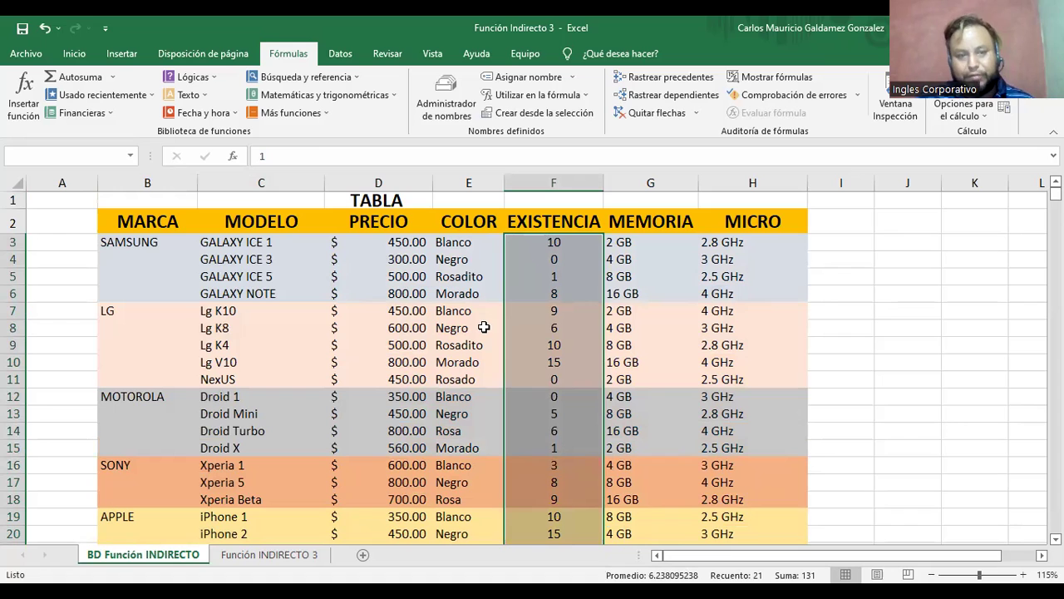
pyautogui.click(218, 246)
pyautogui.scroll(-2, 246, 436)
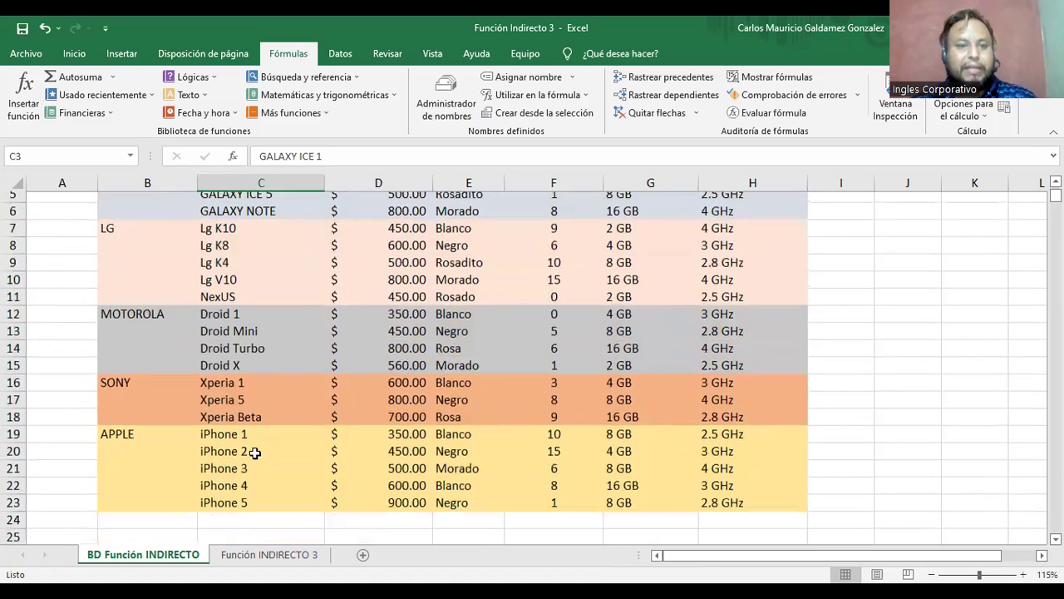
pyautogui.scroll(-2, 241, 439)
pyautogui.keyDown('shift'); pyautogui.click(229, 425); pyautogui.keyUp('shift')
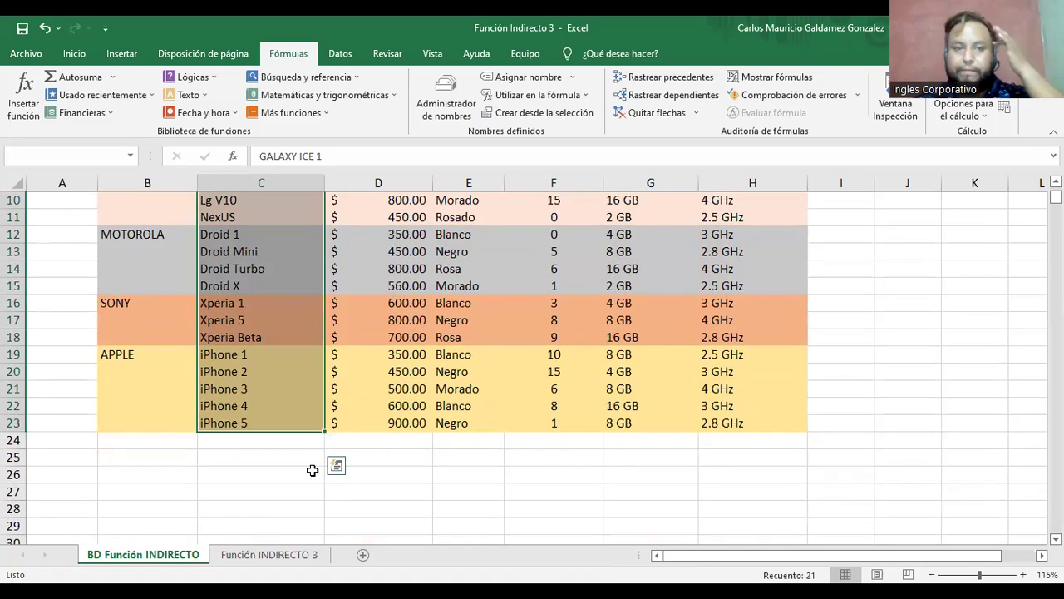
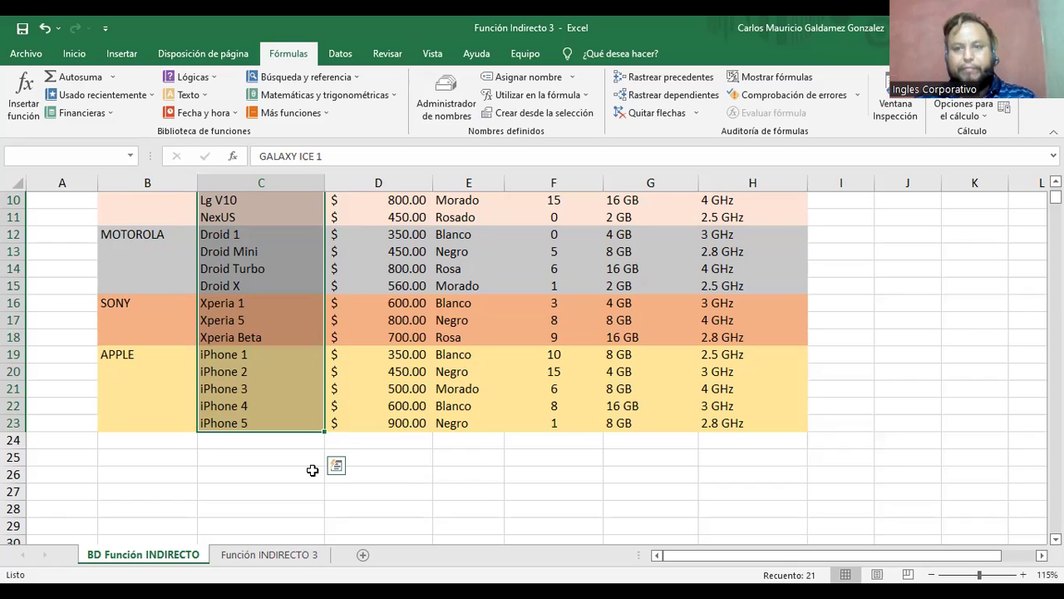
# Select GALAXY NOTE in C6 and review which GALAXY_NOTE names already exist in the name manager
pyautogui.scroll(3, 532, 325)
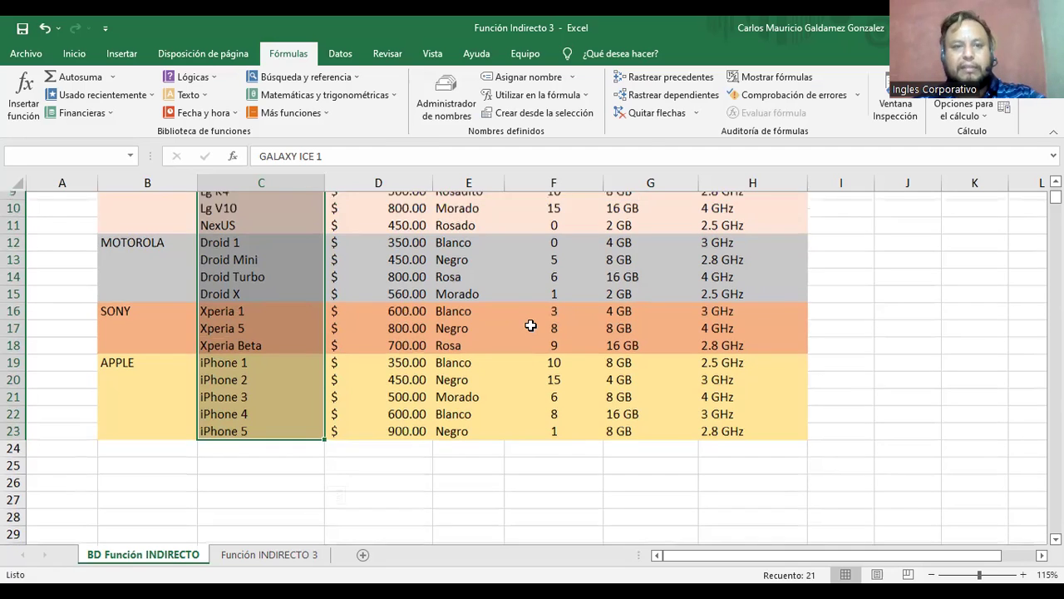
pyautogui.moveTo(254, 300); pyautogui.dragTo(255, 295)
pyautogui.click(255, 293)
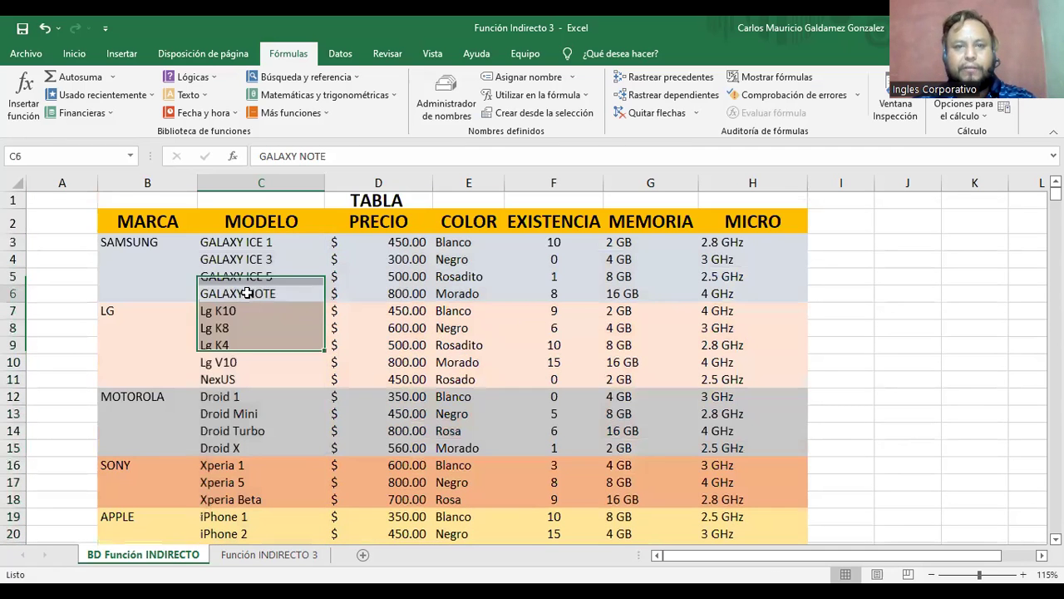
pyautogui.click(450, 103)
pyautogui.scroll(-5, 866, 328)
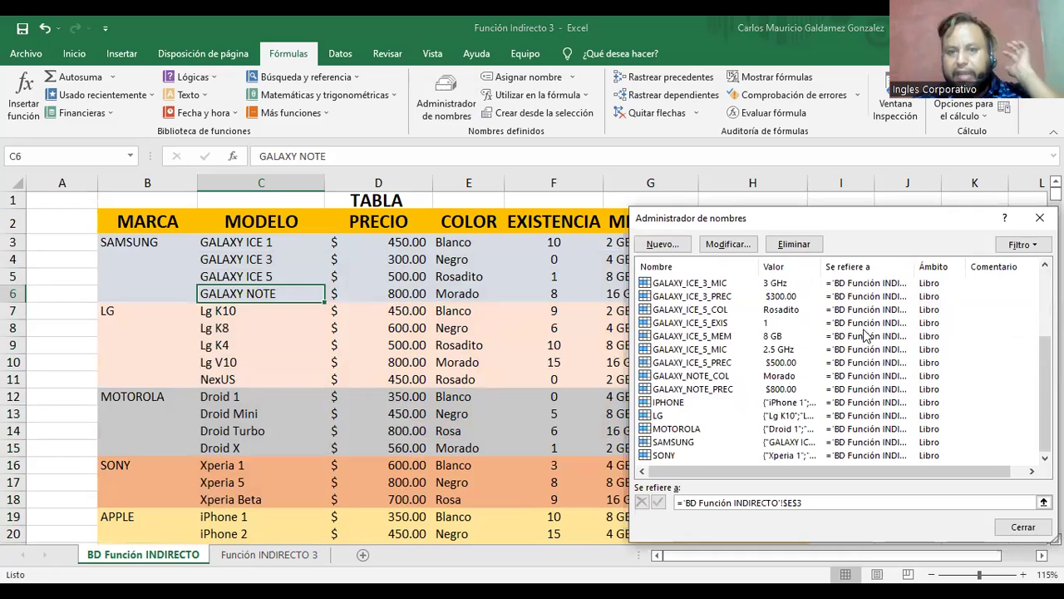
pyautogui.click(682, 389)
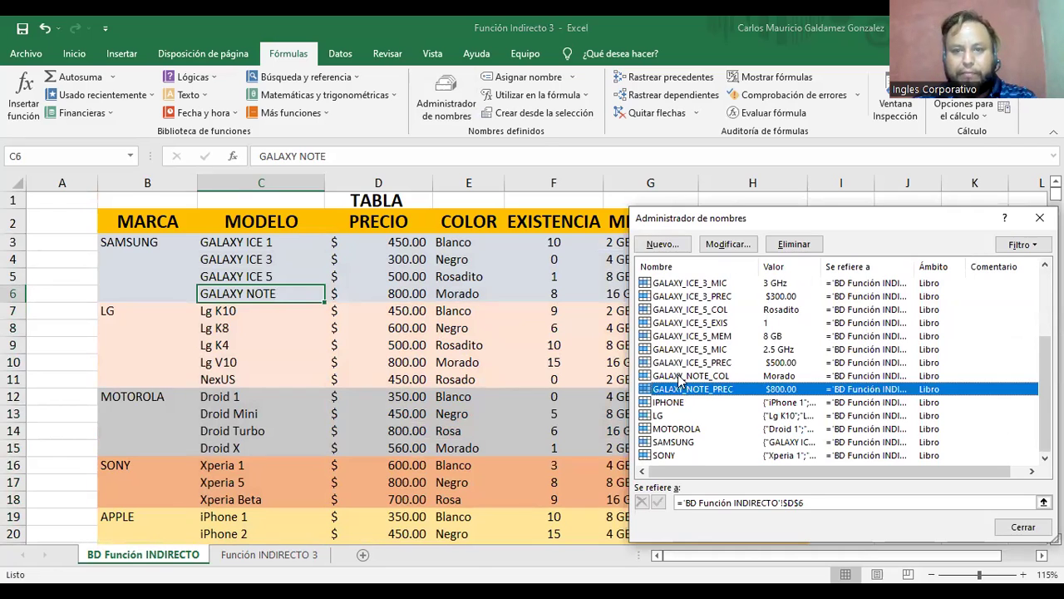
pyautogui.click(682, 378)
pyautogui.click(695, 390)
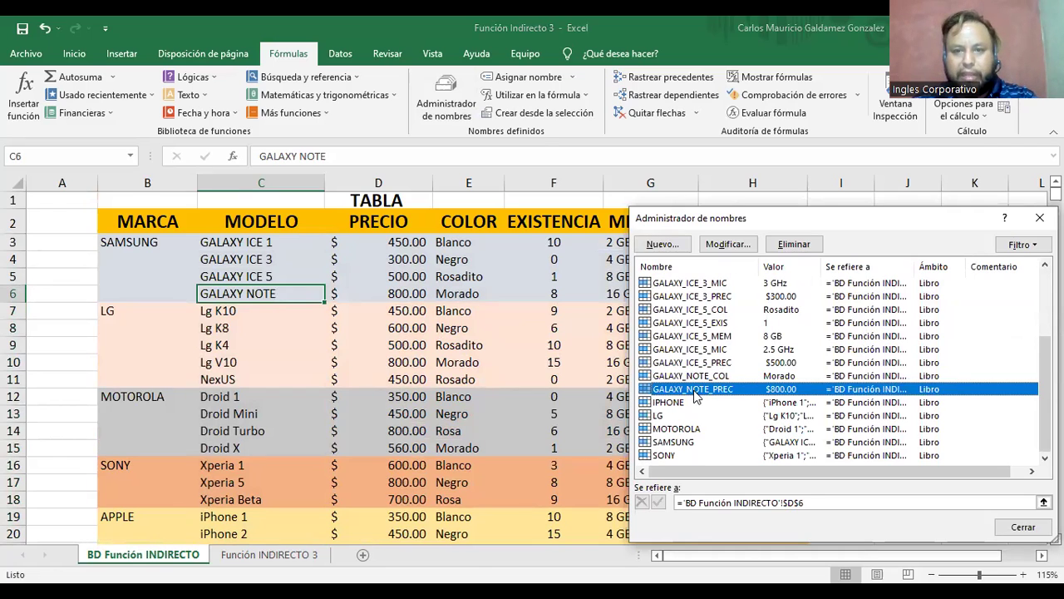
pyautogui.click(688, 377)
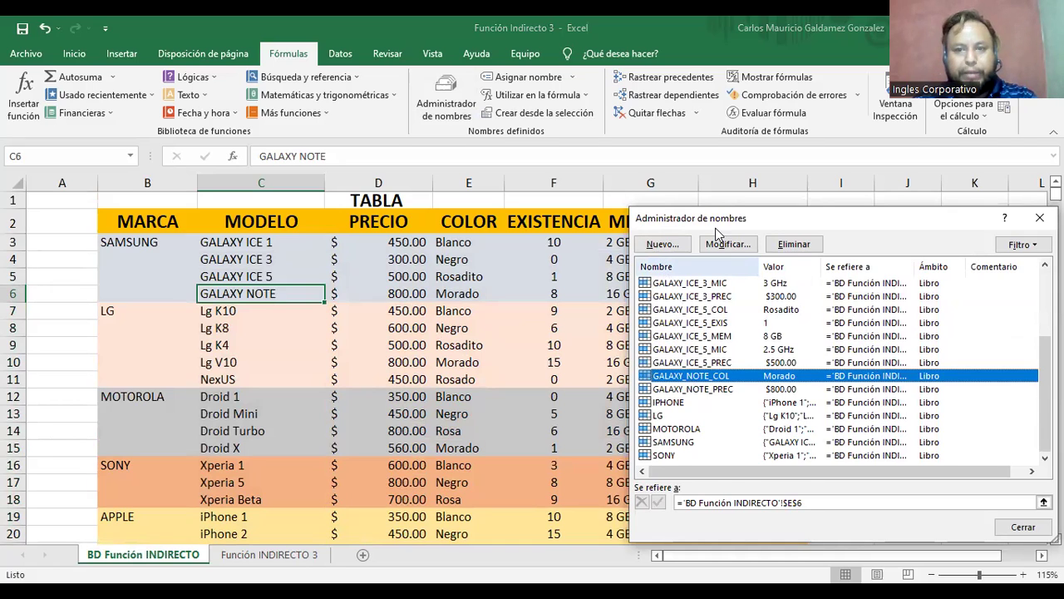
pyautogui.moveTo(713, 228); pyautogui.dragTo(723, 243)
# Define the workbook-scope name GALAXY_NOTE_EXIS referring to the GALAXY NOTE stock cell F6
pyautogui.click(675, 264)
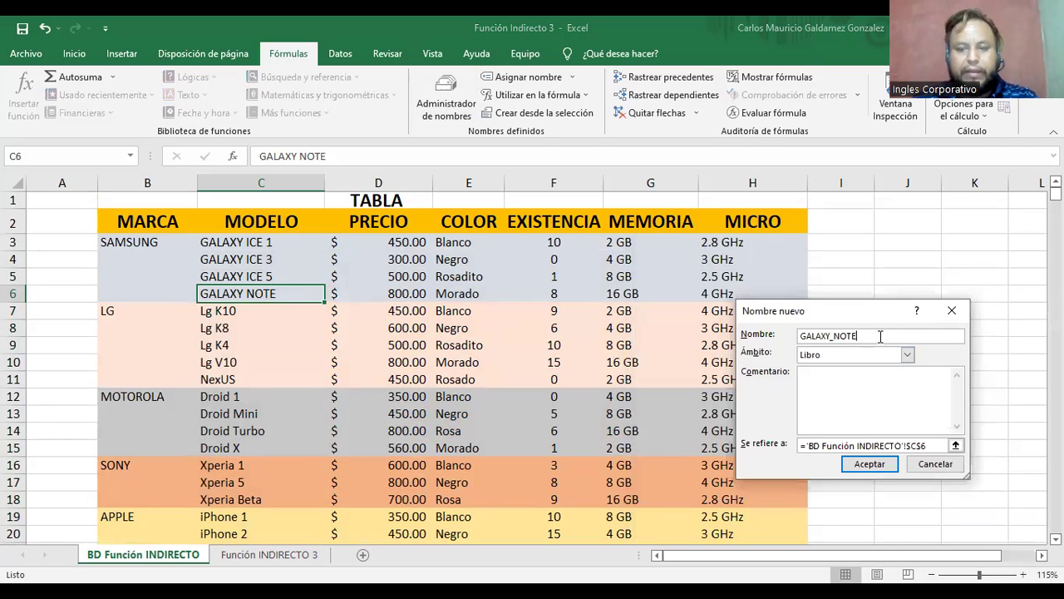
pyautogui.press('BackSpace')
pyautogui.press('BackSpace')
pyautogui.write('EXIS')
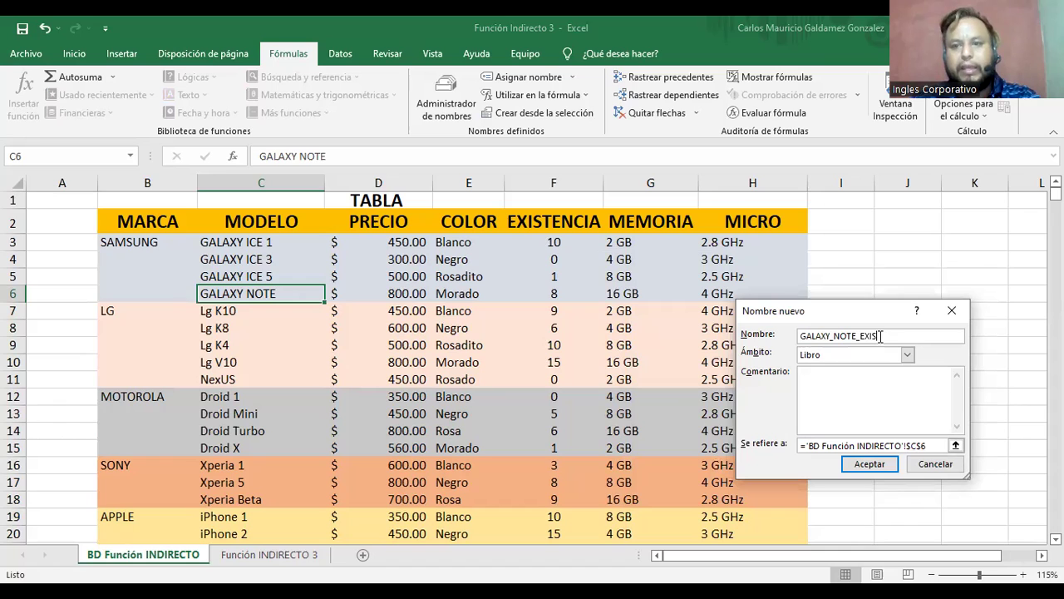
pyautogui.click(956, 445)
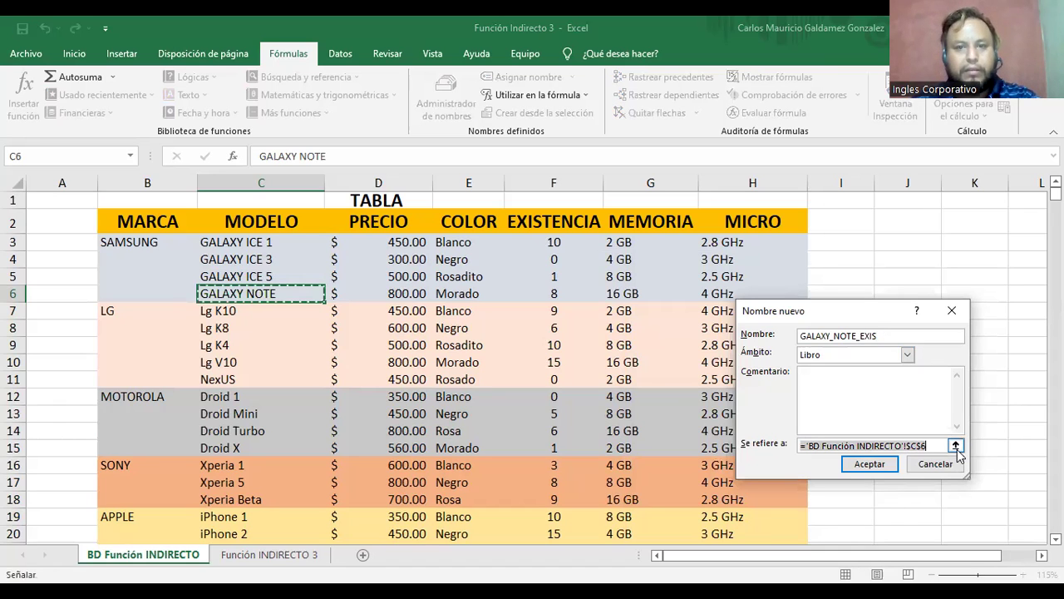
pyautogui.click(552, 294)
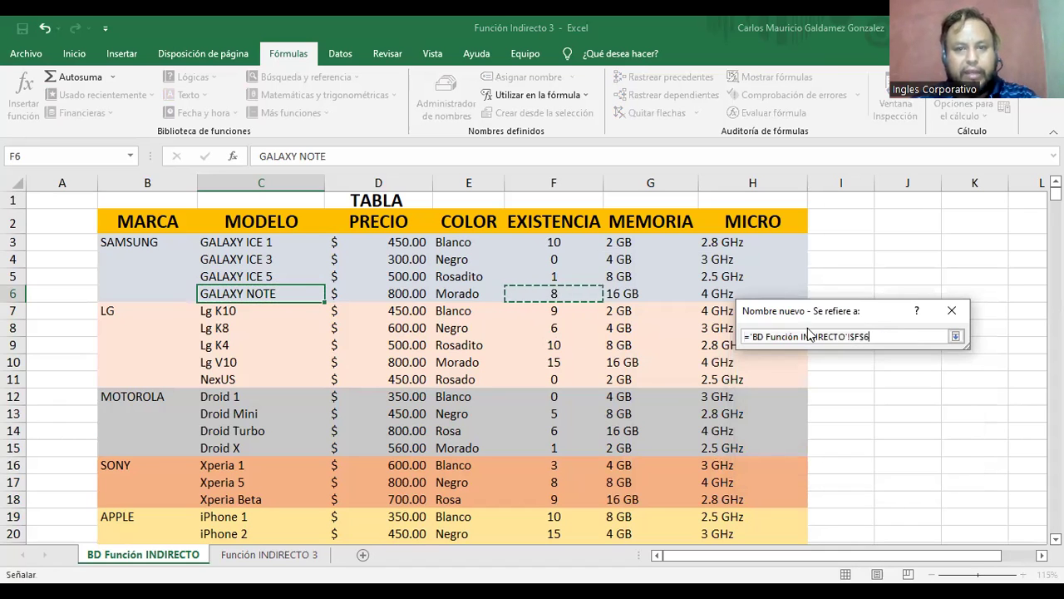
pyautogui.click(956, 336)
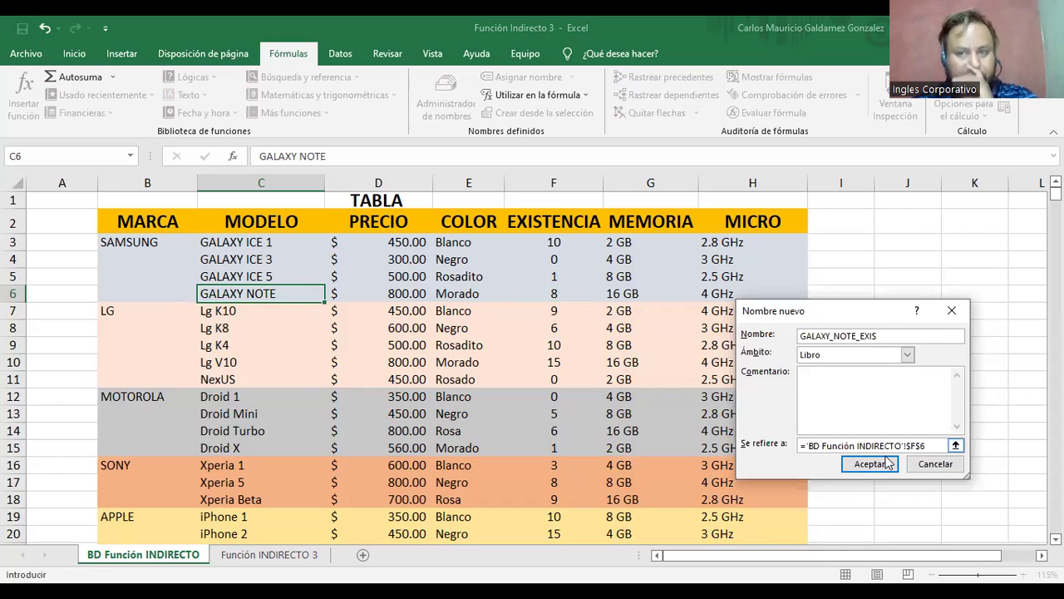
pyautogui.click(870, 464)
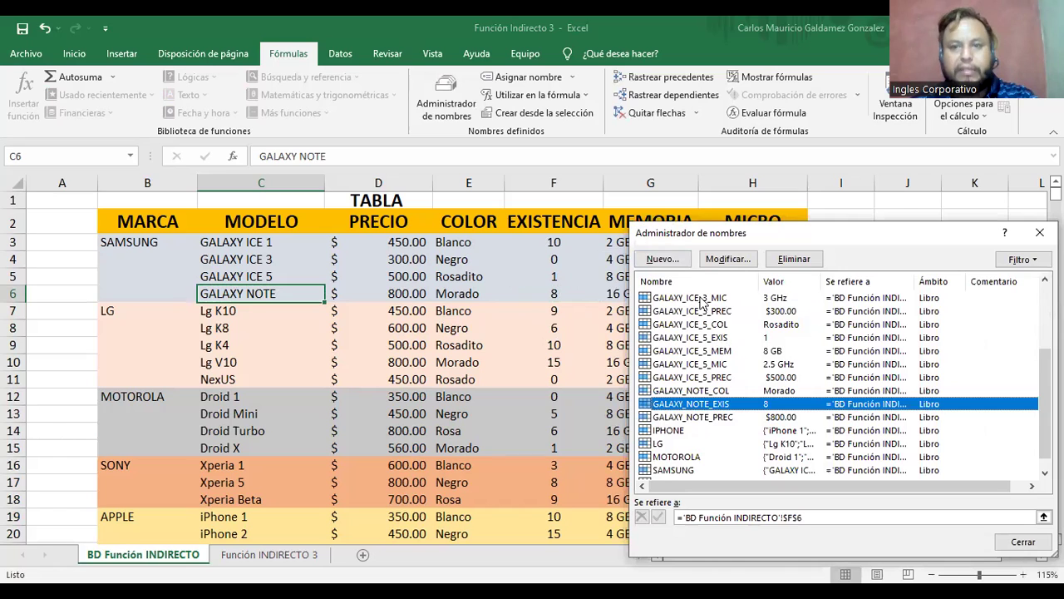
# Define the workbook-scope name GALAXY_NOTE_MEM referring to the GALAXY NOTE memory cell G6
pyautogui.click(670, 260)
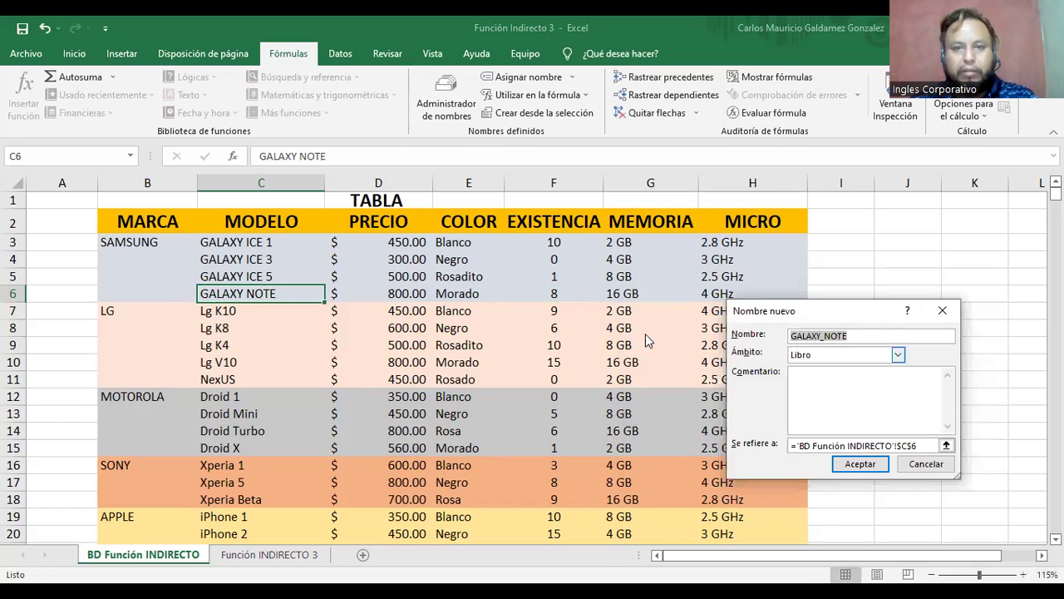
pyautogui.click(860, 337)
pyautogui.write('_MEM')
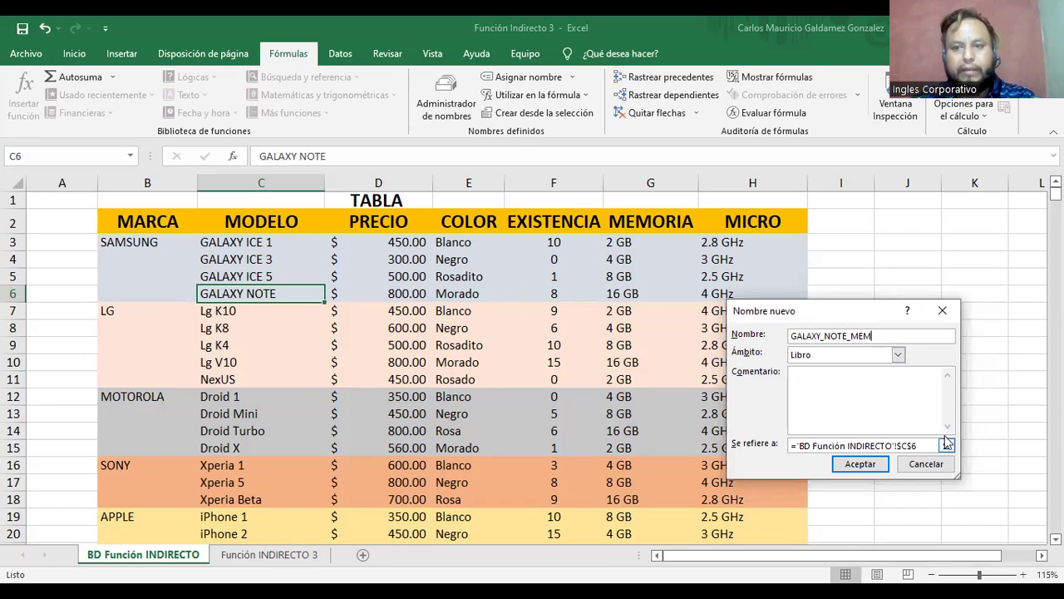
pyautogui.click(946, 445)
pyautogui.press('Right')
pyautogui.press('Right')
pyautogui.press('Right')
pyautogui.press('Right')
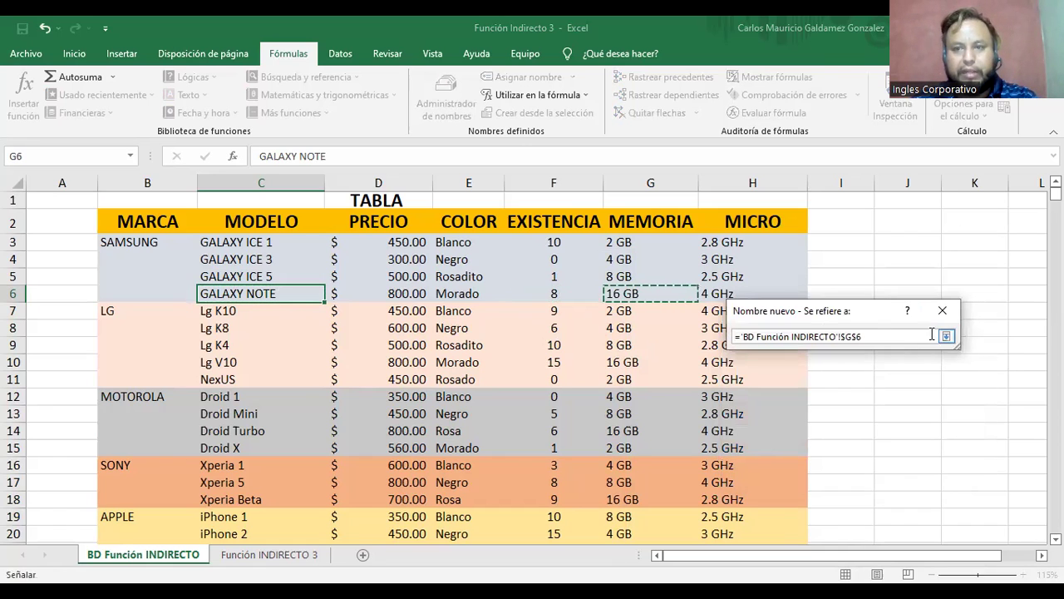
pyautogui.click(946, 337)
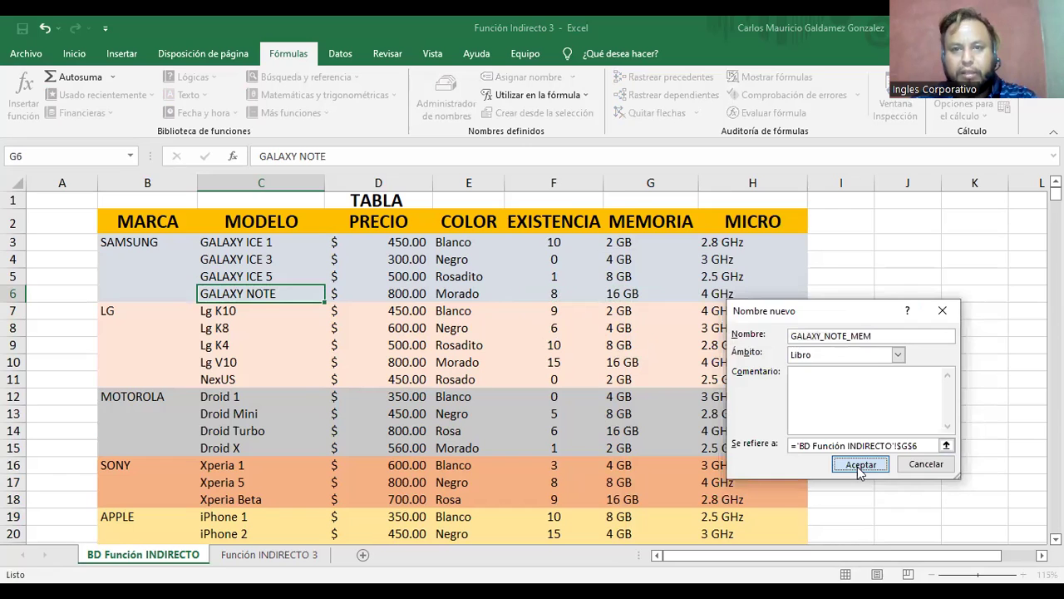
pyautogui.click(861, 464)
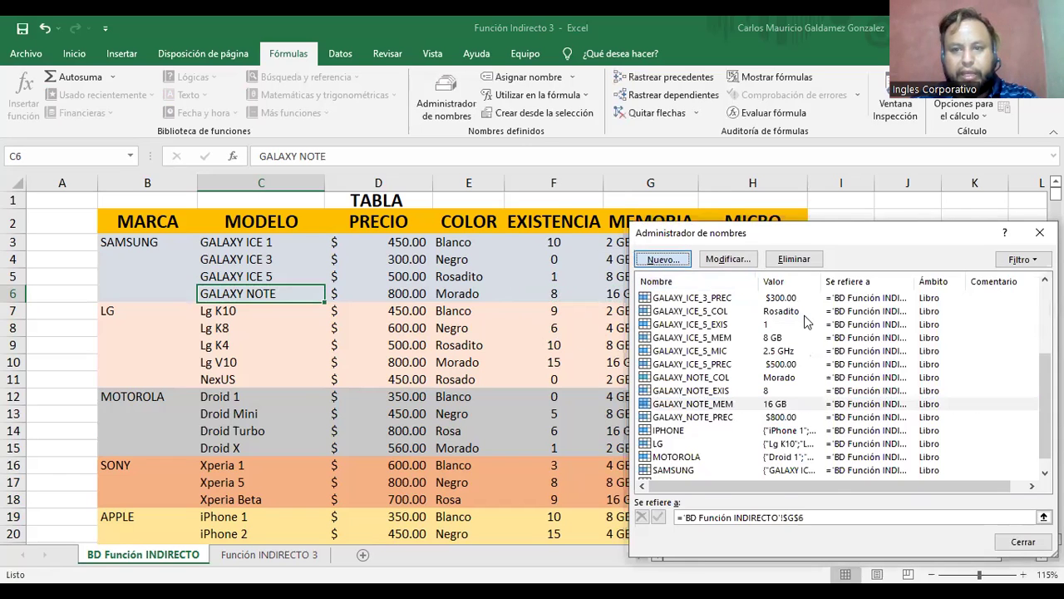
# Define the workbook-scope name GALAXY_NOTE_MIC referring to the GALAXY NOTE processor cell H6
pyautogui.press('Return')
pyautogui.click(856, 335)
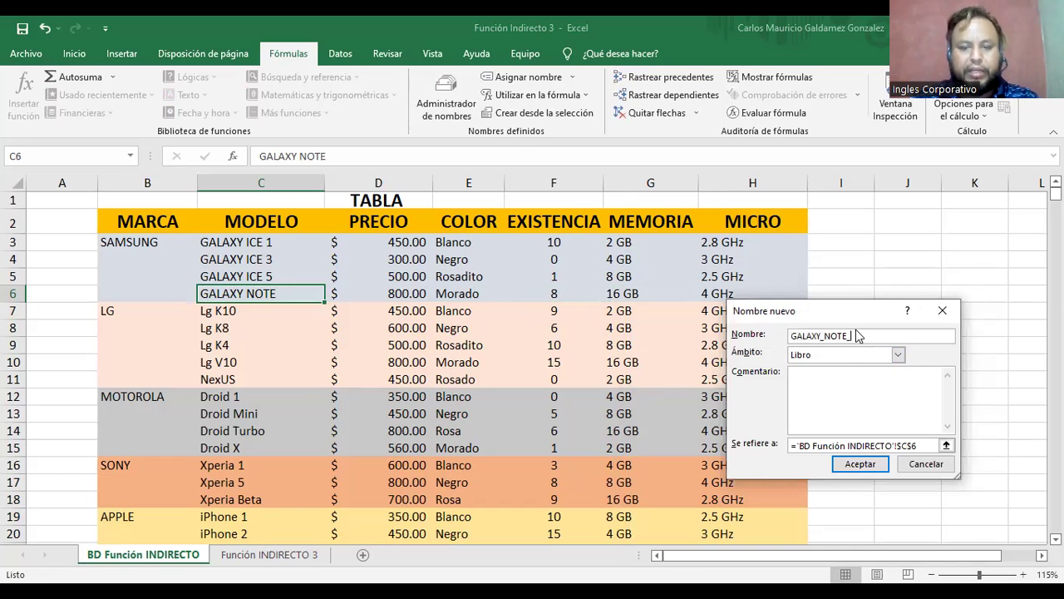
pyautogui.write('_MIC')
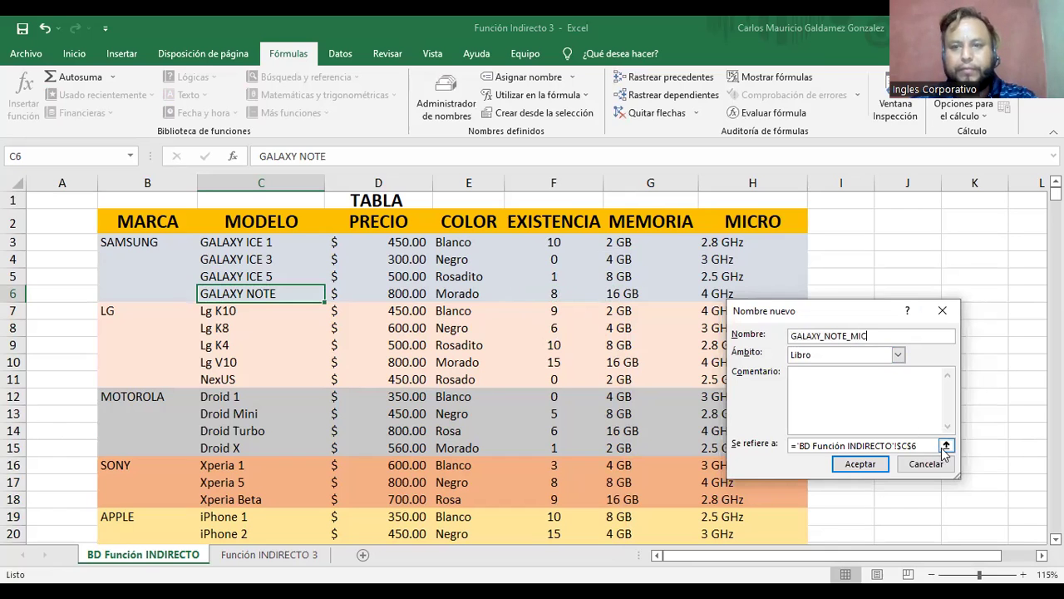
pyautogui.click(946, 446)
pyautogui.click(704, 286)
pyautogui.click(948, 337)
pyautogui.click(874, 470)
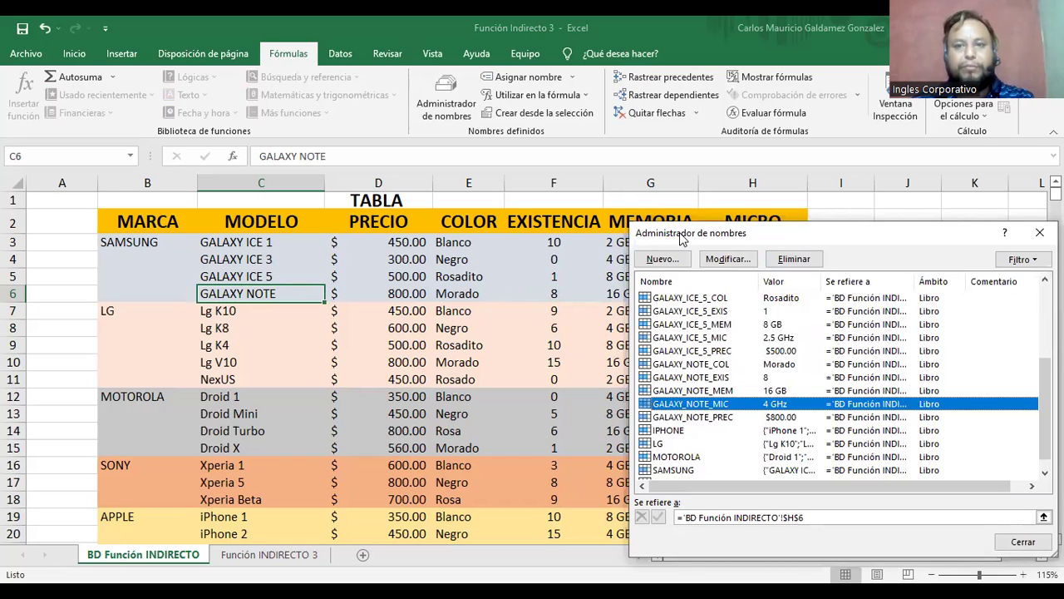
# Close the name manager without adding another name and select the Lg K10 model in C7
pyautogui.moveTo(680, 238); pyautogui.dragTo(813, 255)
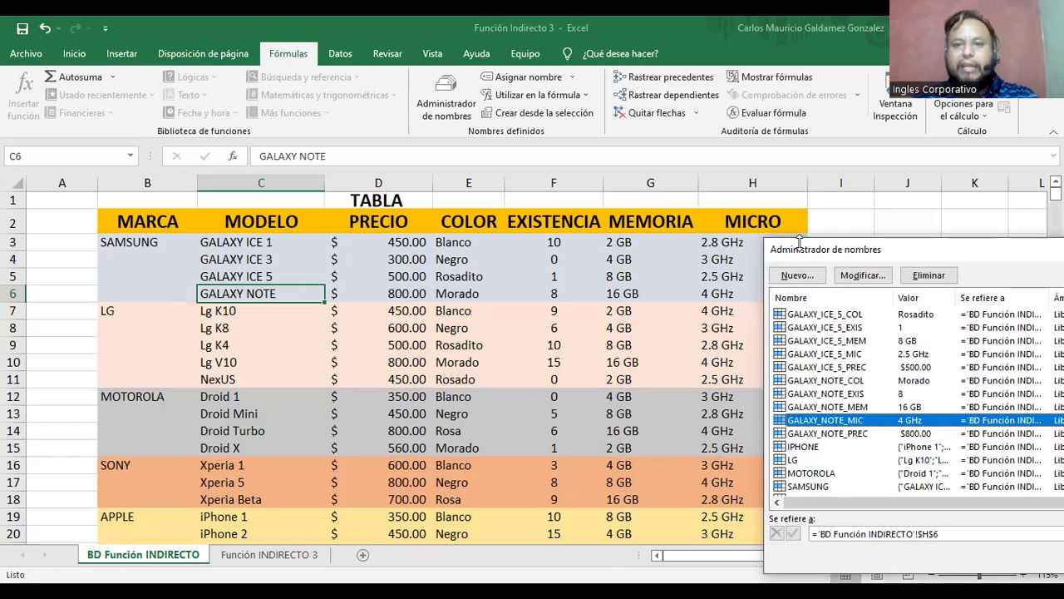
pyautogui.moveTo(799, 241); pyautogui.dragTo(791, 247)
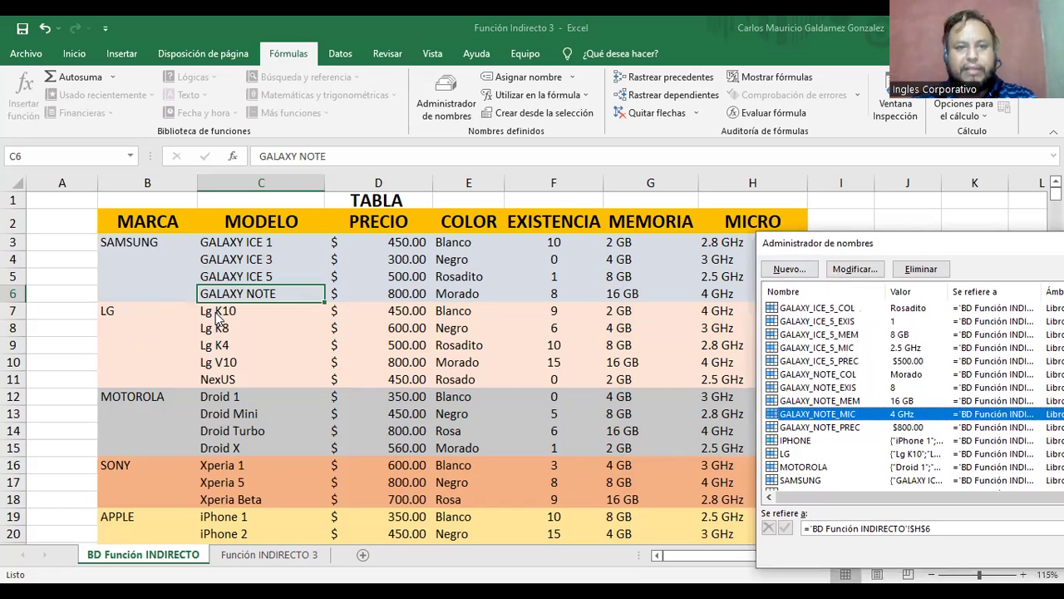
pyautogui.click(790, 268)
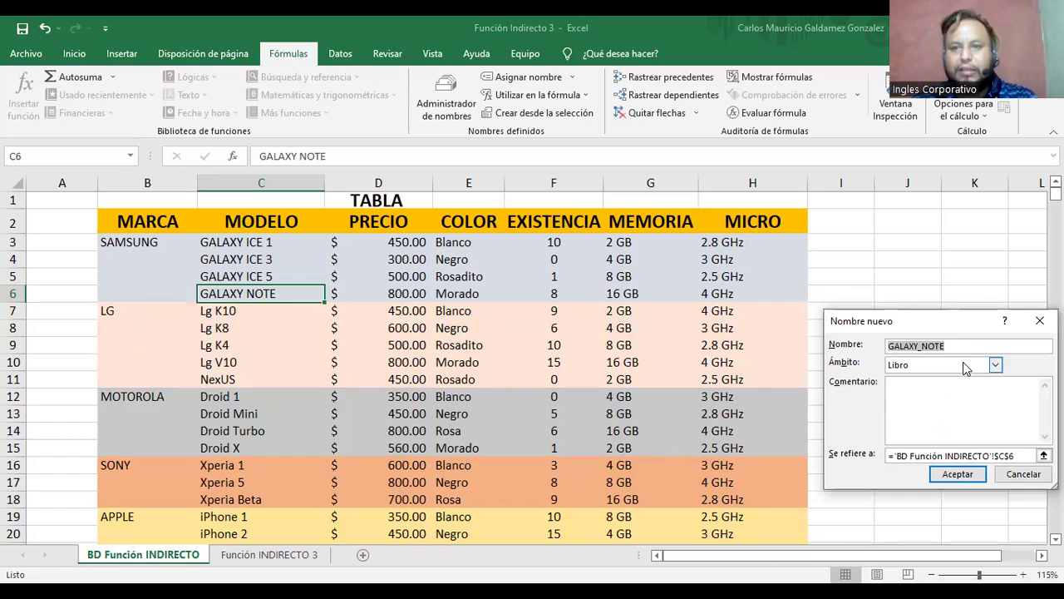
pyautogui.click(1024, 473)
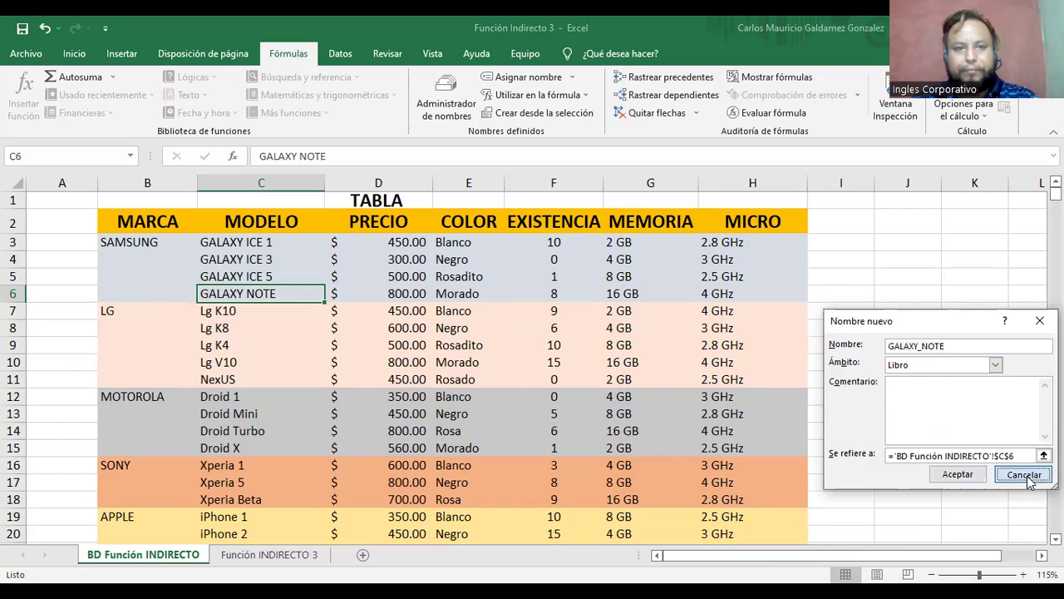
pyautogui.press('Escape')
pyautogui.click(236, 312)
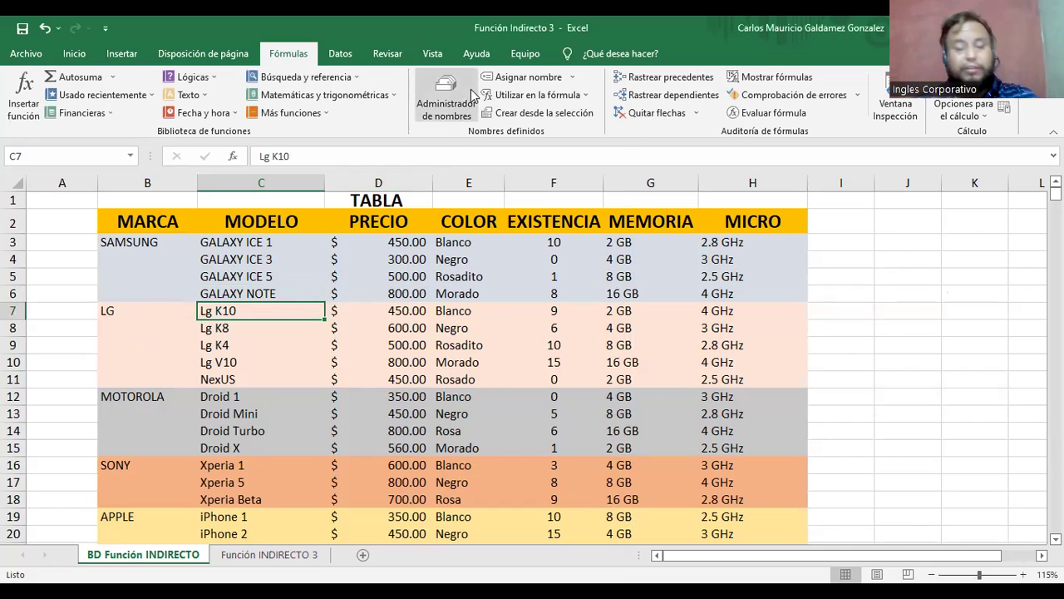
# Define the workbook-scope name Lg_K10_PREC referring to the Lg K10 price cell D7
pyautogui.click(507, 78)
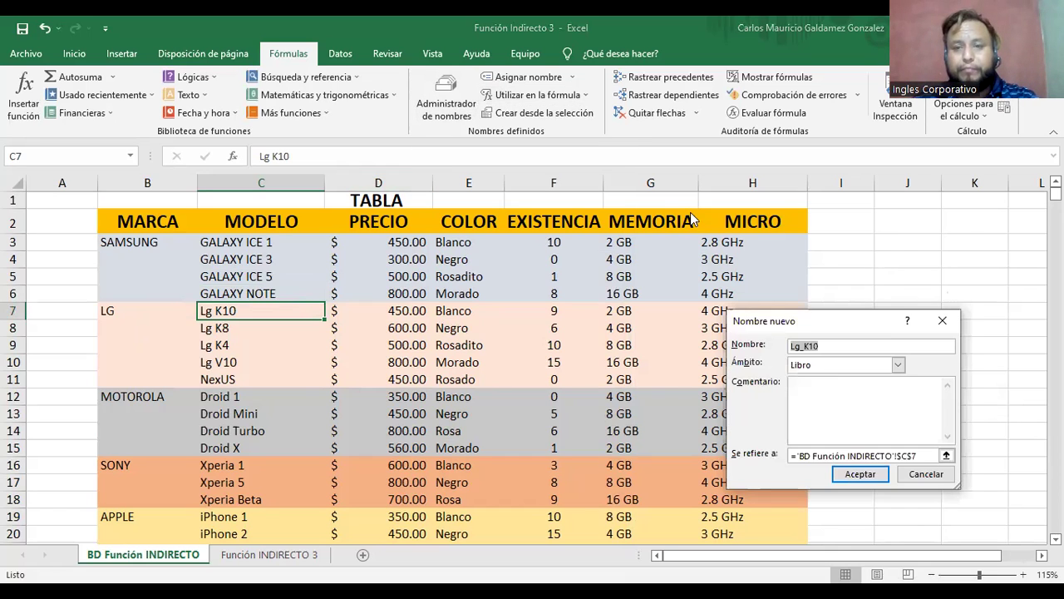
pyautogui.click(877, 349)
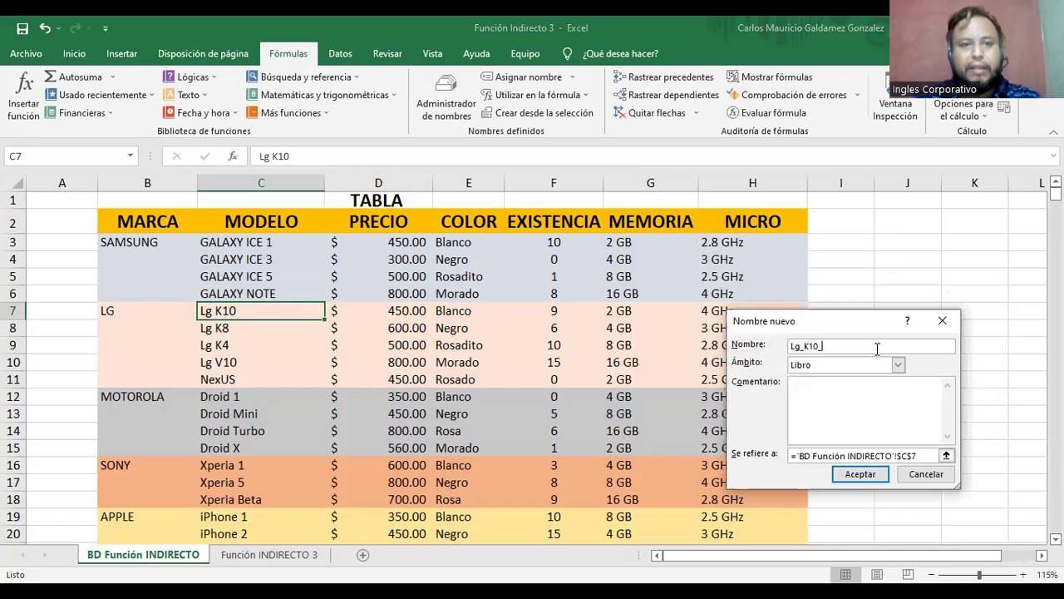
pyautogui.write('_PREC')
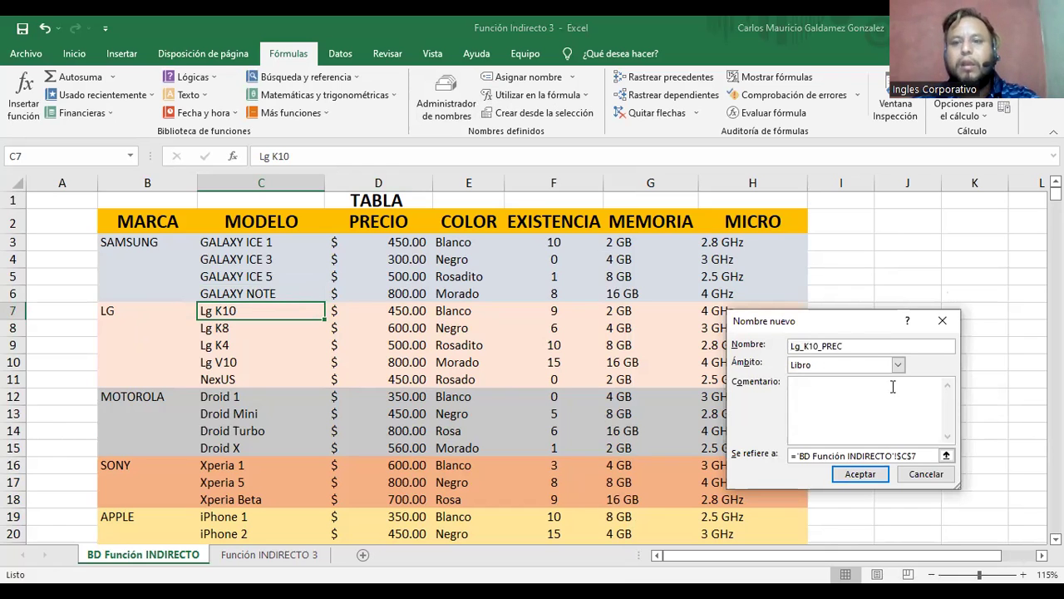
pyautogui.click(946, 456)
pyautogui.click(403, 314)
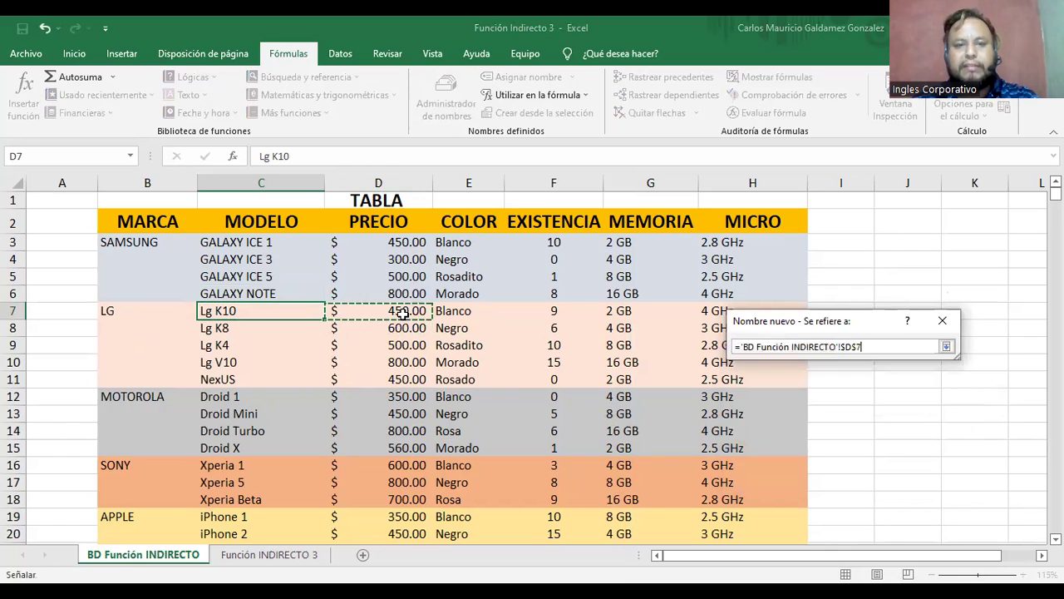
pyautogui.click(946, 346)
pyautogui.click(860, 473)
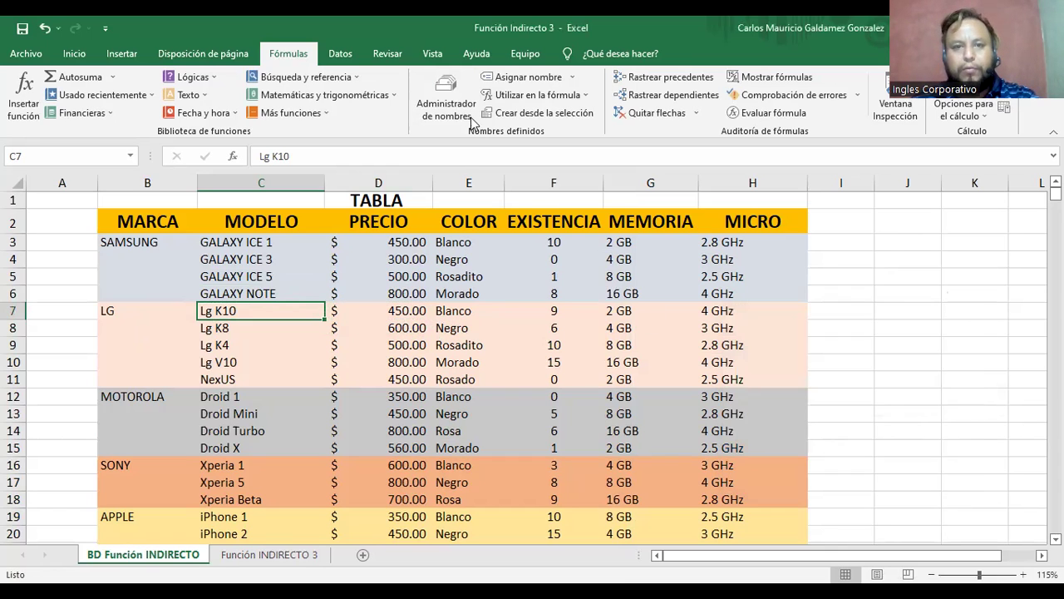
# Define the workbook-scope name Lg_K10_COL referring to the Lg K10 color cell E7
pyautogui.click(505, 77)
pyautogui.click(859, 348)
pyautogui.write('_COL')
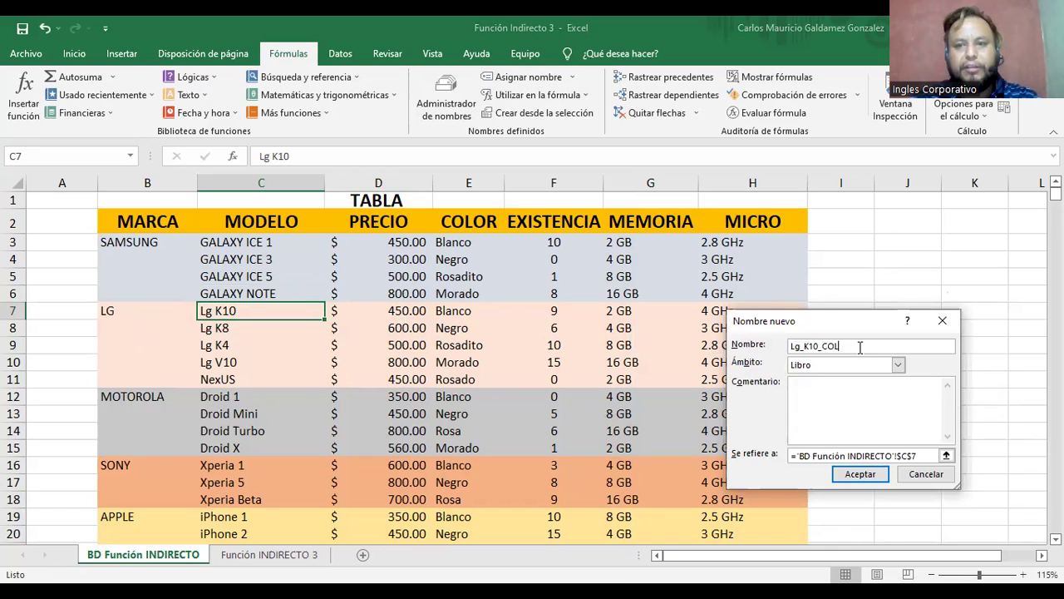
pyautogui.click(945, 456)
pyautogui.click(470, 311)
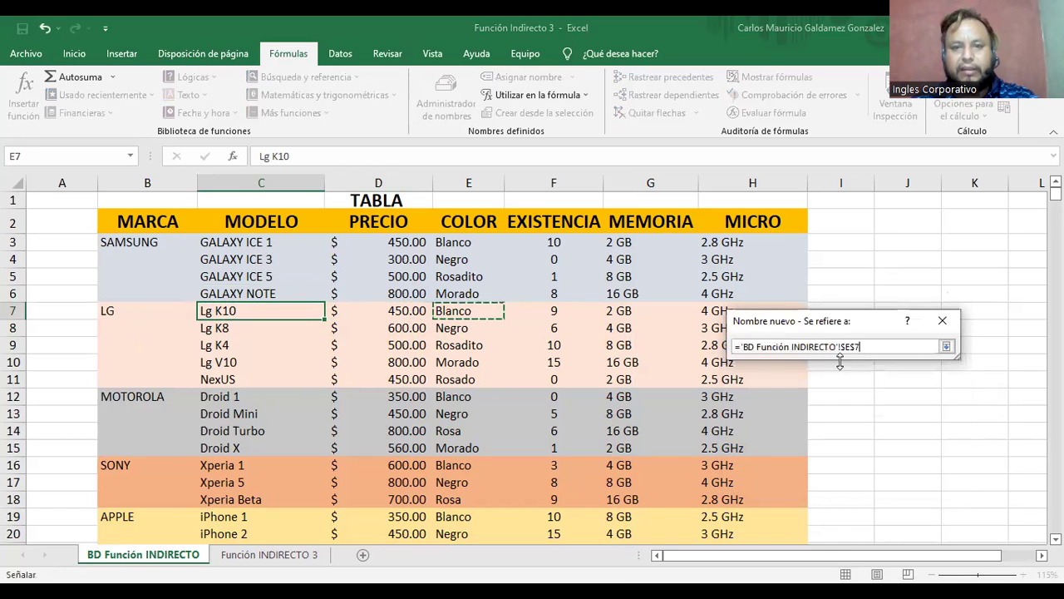
pyautogui.click(946, 348)
pyautogui.click(858, 475)
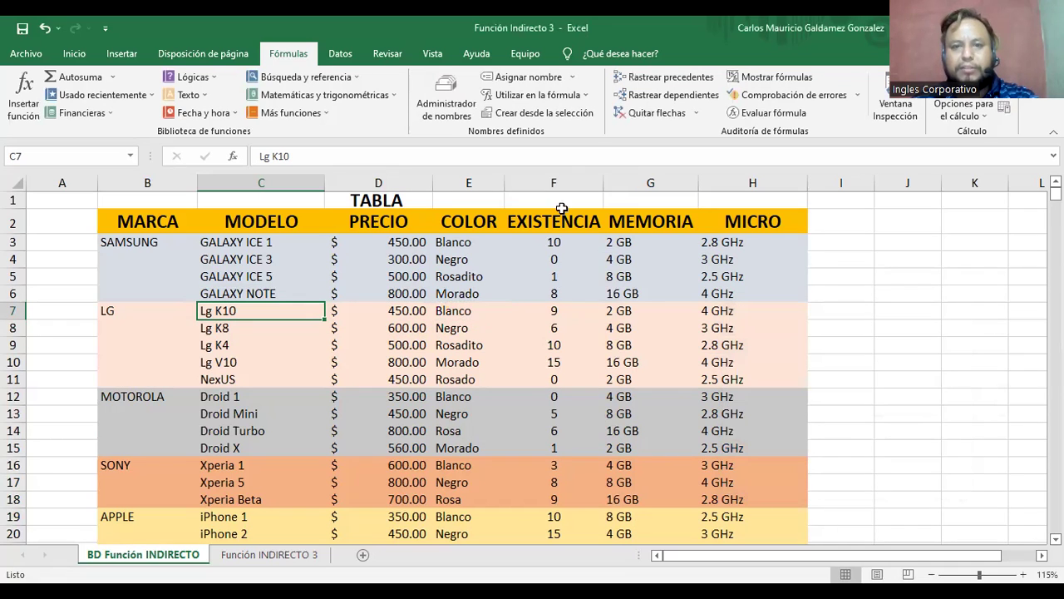
# Define the workbook-scope name Lg_K10_EXIS referring to the Lg K10 stock cell F7
pyautogui.click(532, 76)
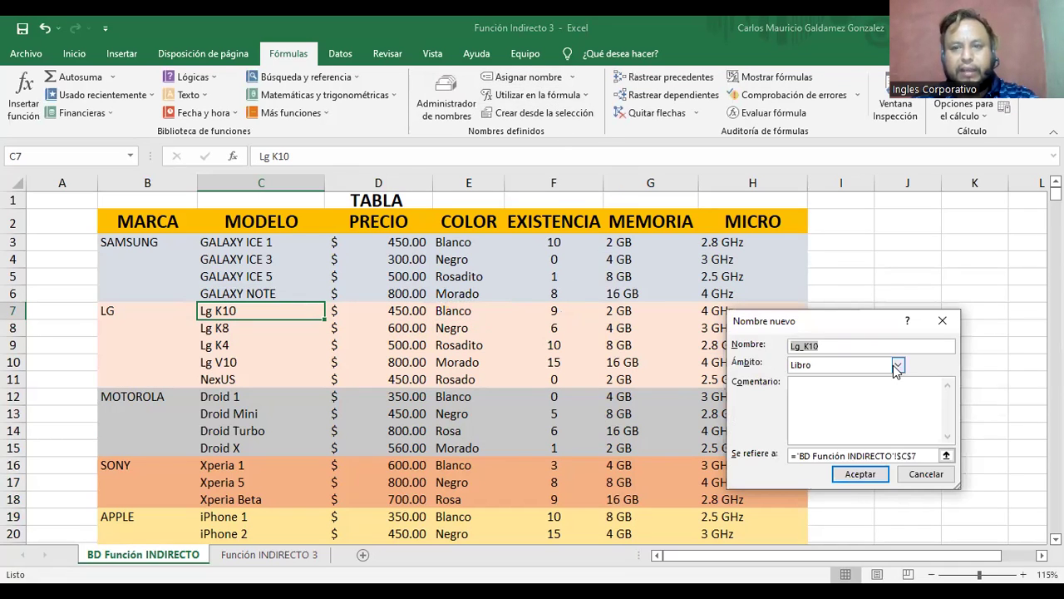
pyautogui.write('_')
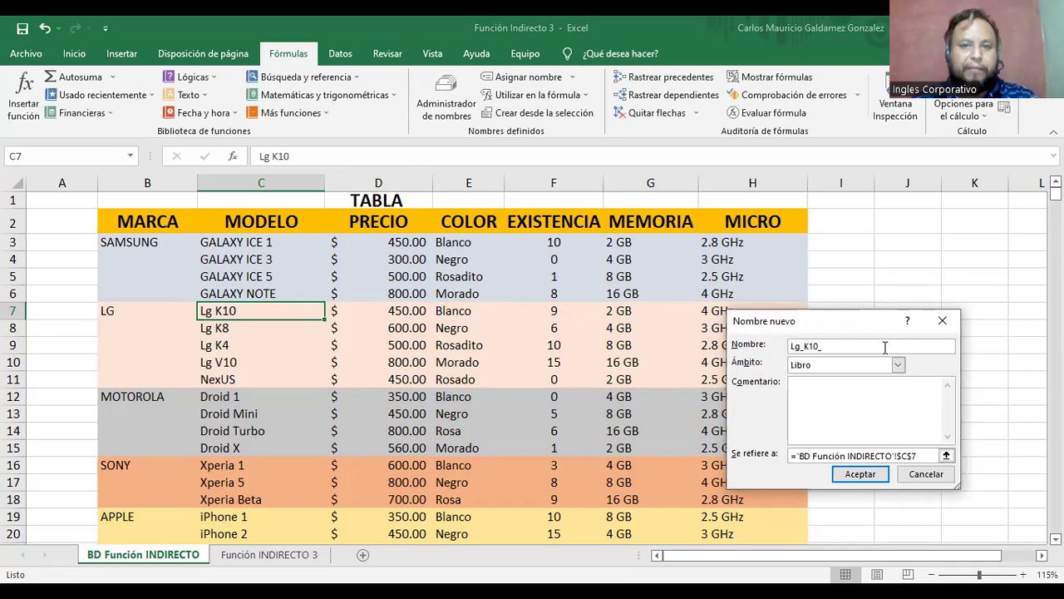
pyautogui.write('EXIS')
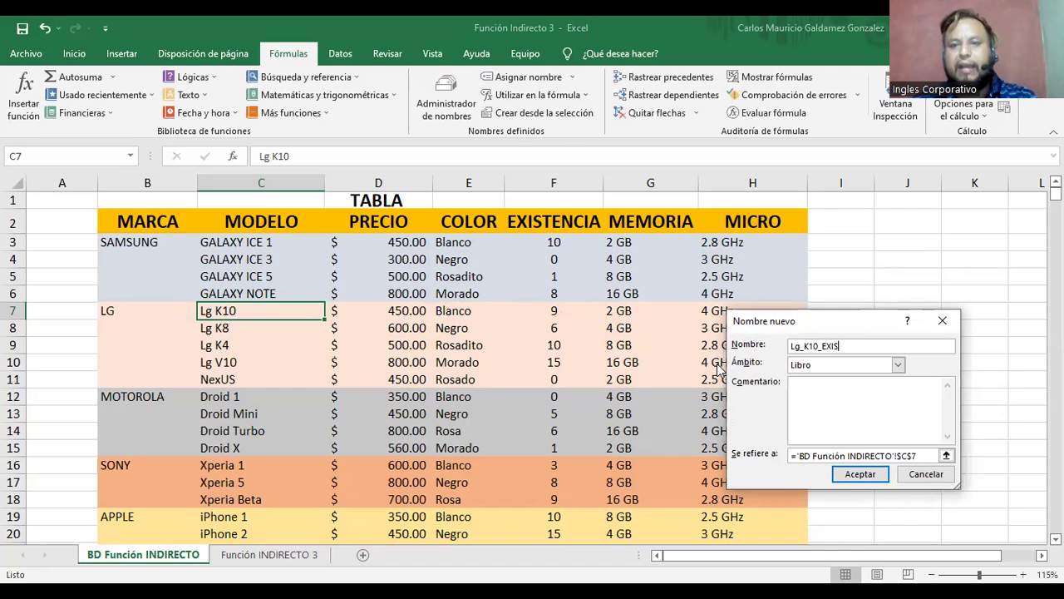
pyautogui.click(946, 456)
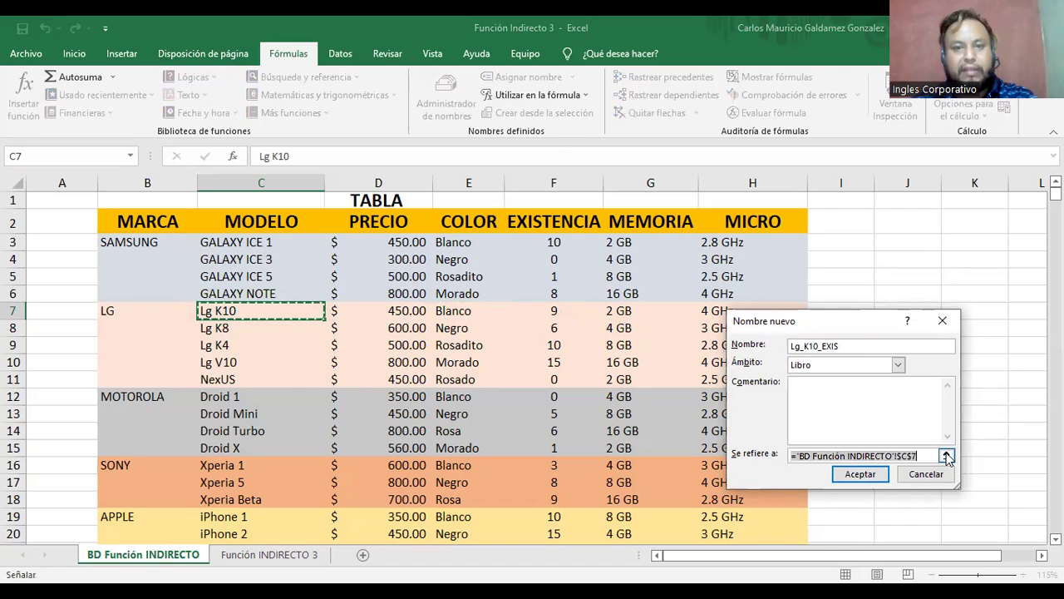
pyautogui.click(946, 456)
pyautogui.click(552, 309)
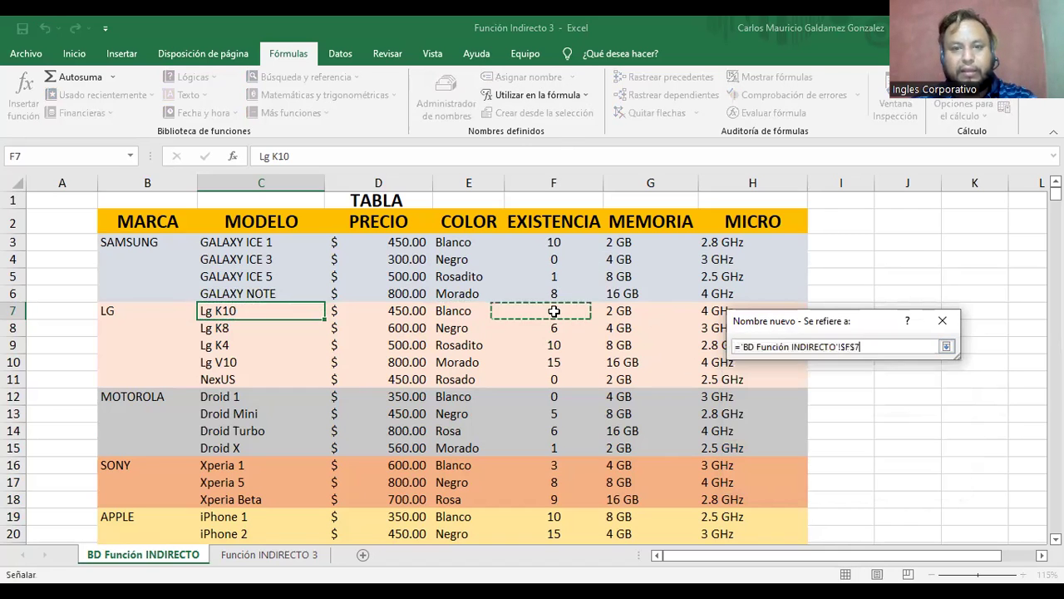
pyautogui.click(946, 347)
pyautogui.click(861, 474)
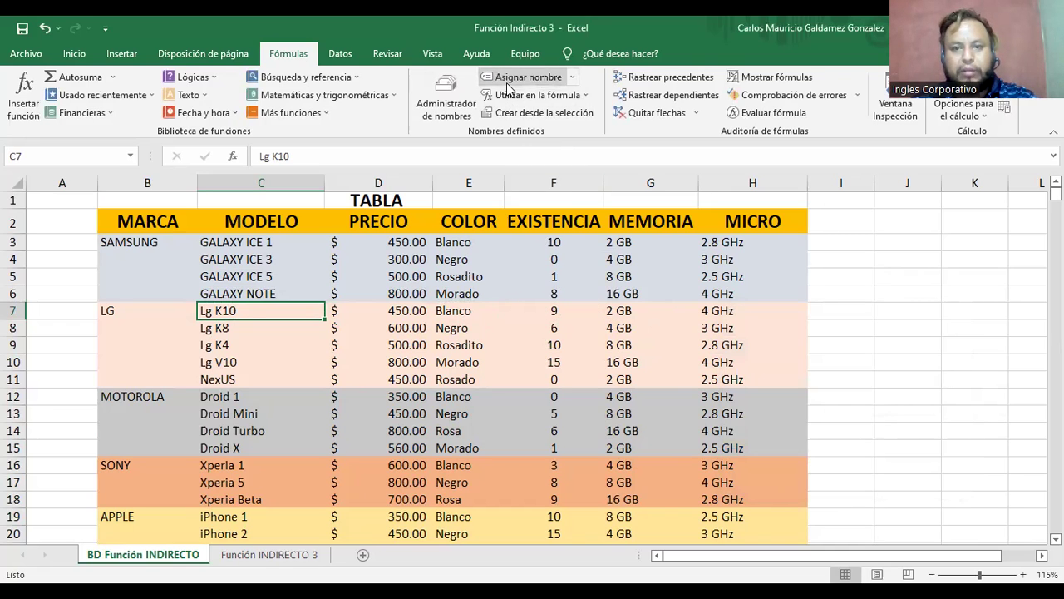
# Define the workbook-scope name Lg_K10_MEM referring to the Lg K10 memory cell G7
pyautogui.click(521, 78)
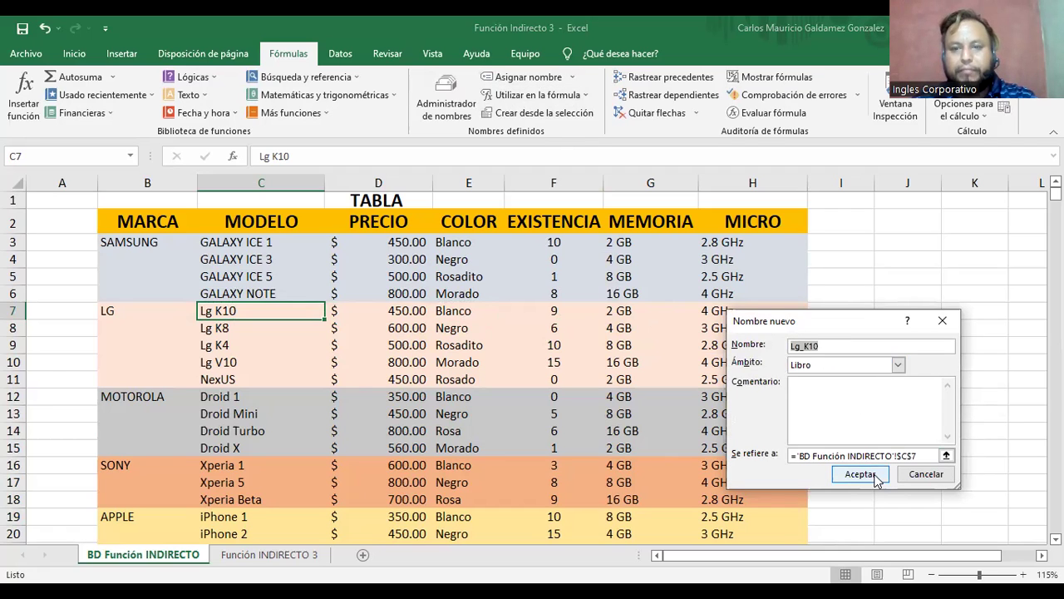
pyautogui.click(898, 348)
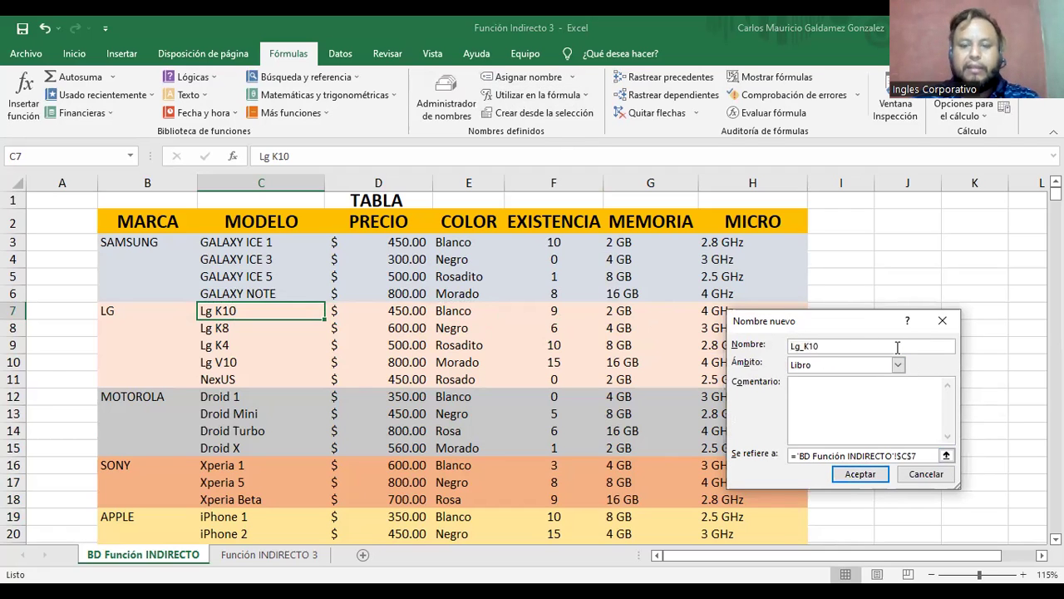
pyautogui.write('_MEM')
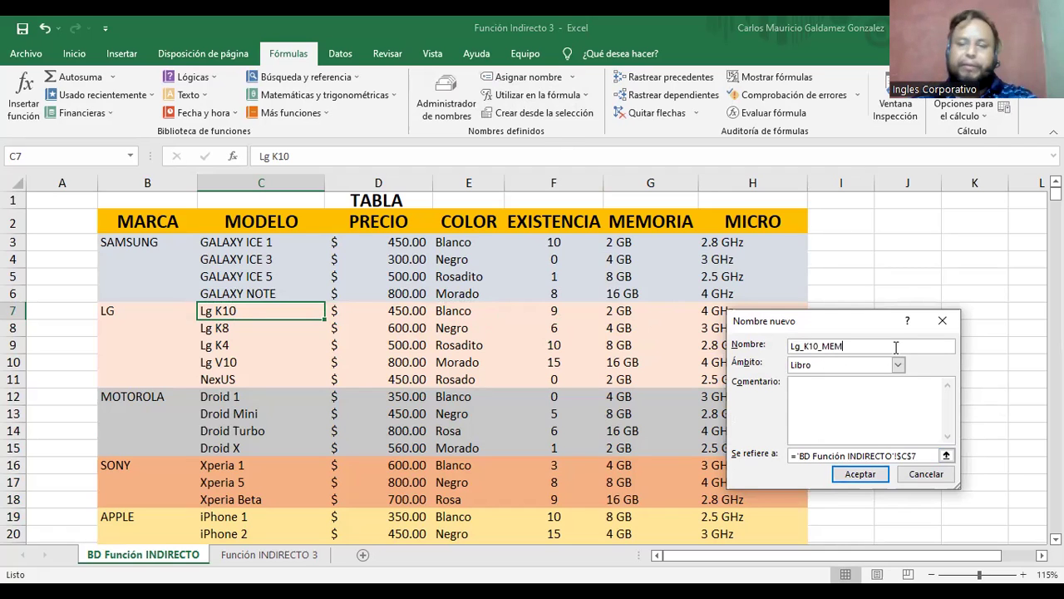
pyautogui.click(946, 456)
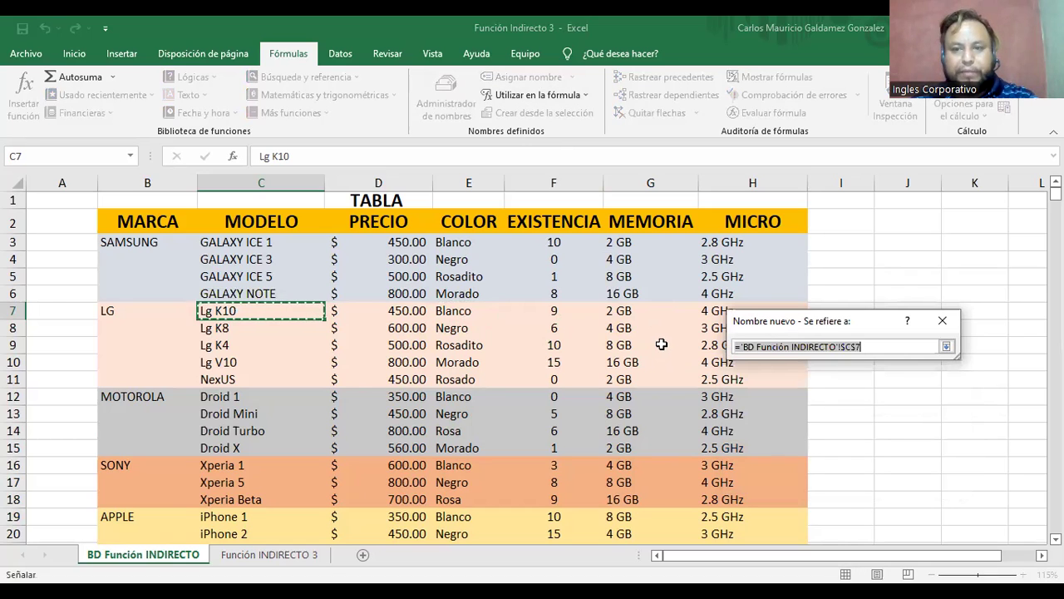
pyautogui.click(619, 311)
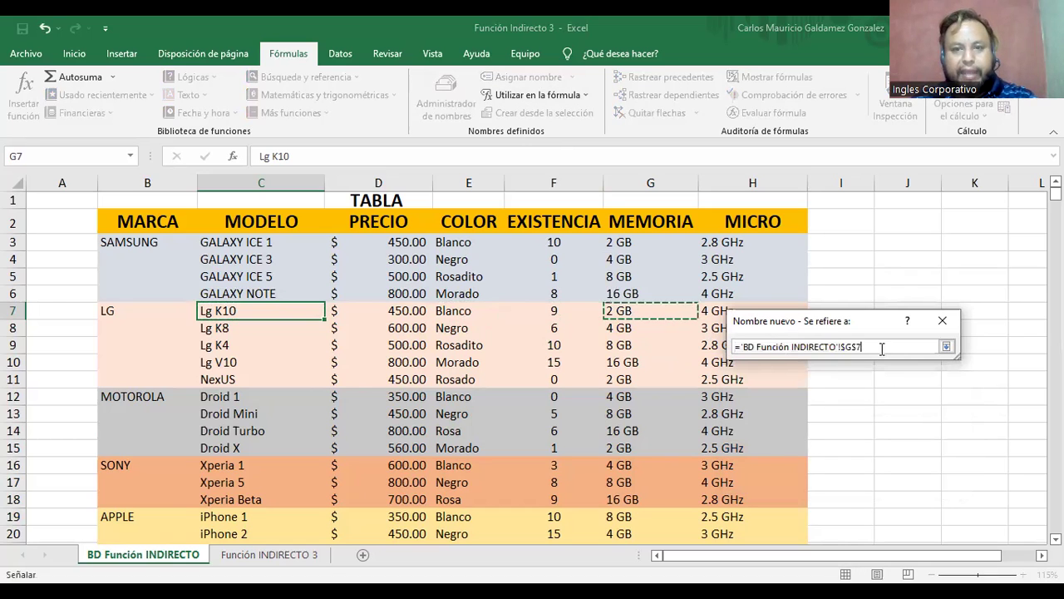
pyautogui.click(946, 345)
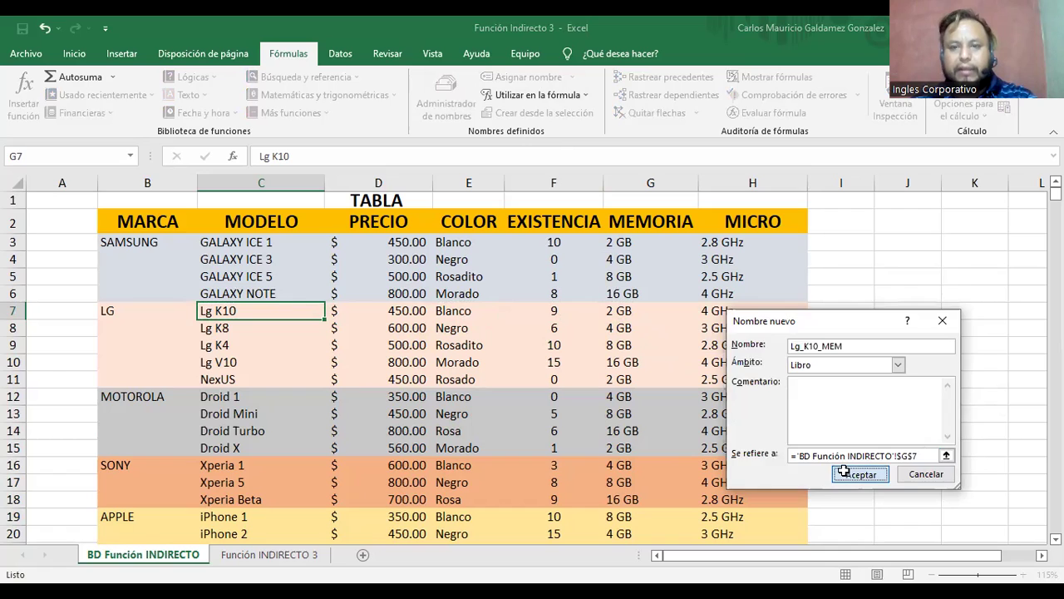
pyautogui.click(859, 474)
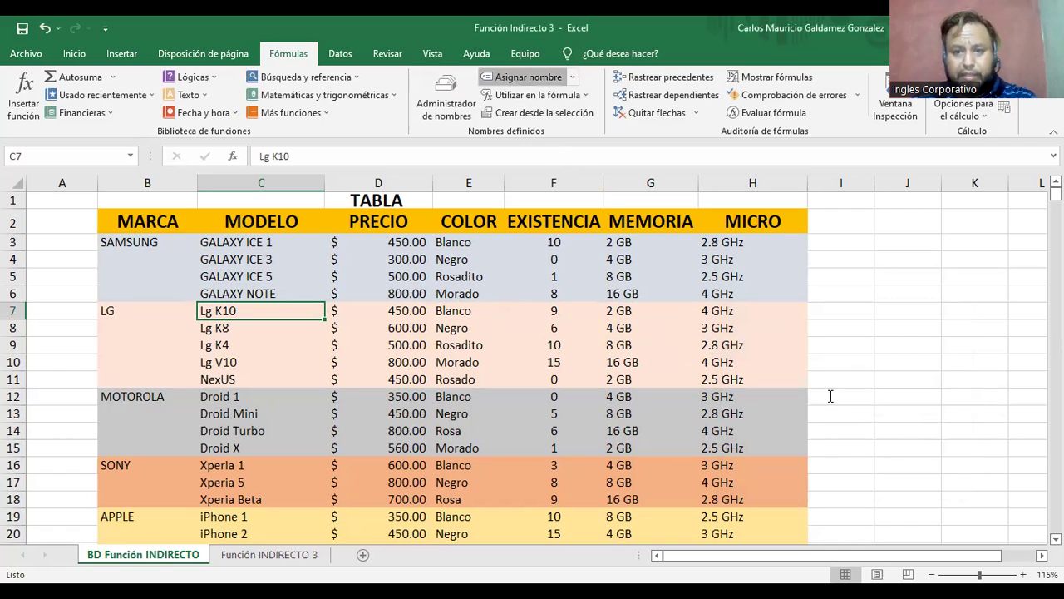
# Define the workbook-scope name Lg_K10_MIC referring to the Lg K10 processor cell H7
pyautogui.click(844, 347)
pyautogui.write(':MIC')
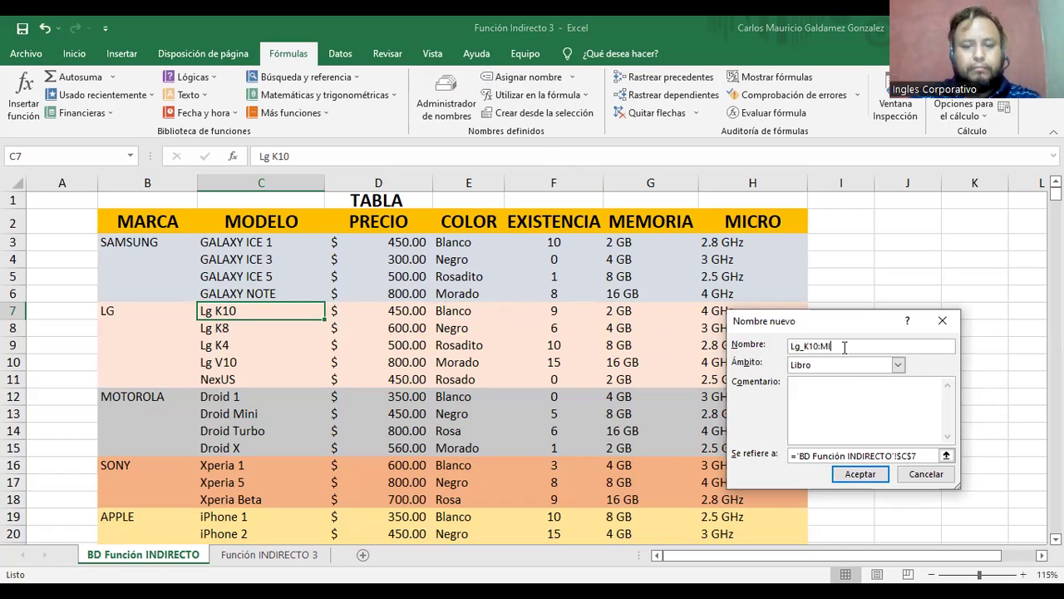
pyautogui.press('Left')
pyautogui.press('Left')
pyautogui.press('Left')
pyautogui.press('BackSpace')
pyautogui.write('_')
pyautogui.click(945, 455)
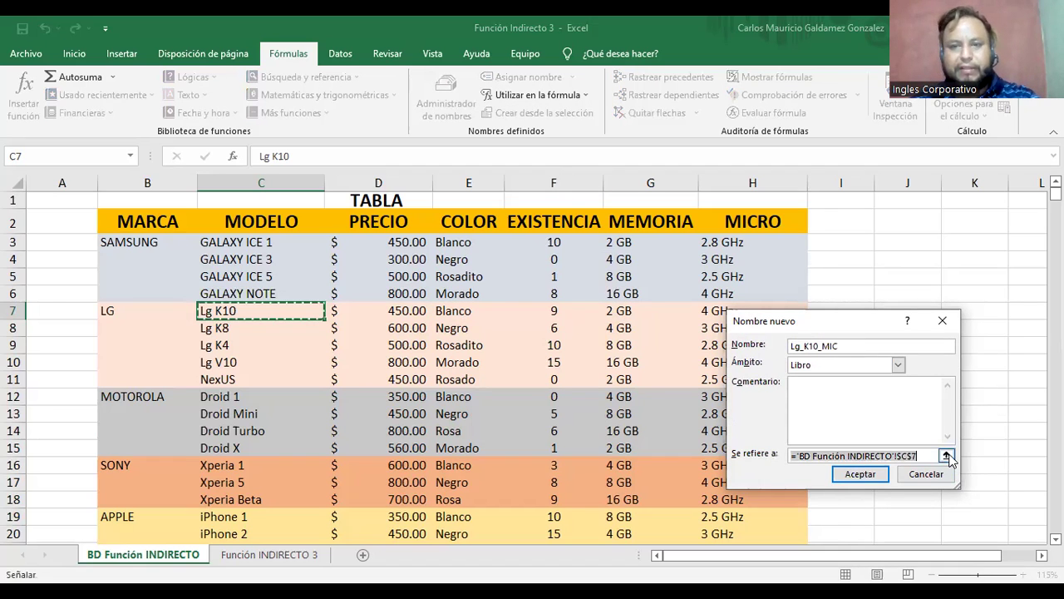
pyautogui.click(699, 316)
pyautogui.click(946, 345)
pyautogui.click(862, 473)
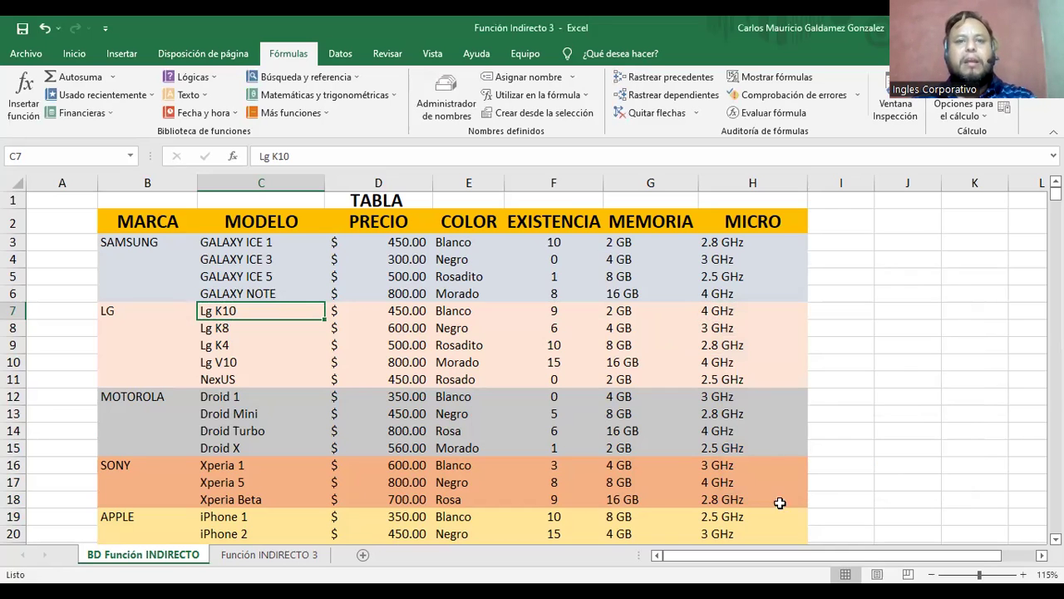
# Change the brand in cell C7 of the Función INDIRECTO 3 sheet to LG
pyautogui.click(304, 554)
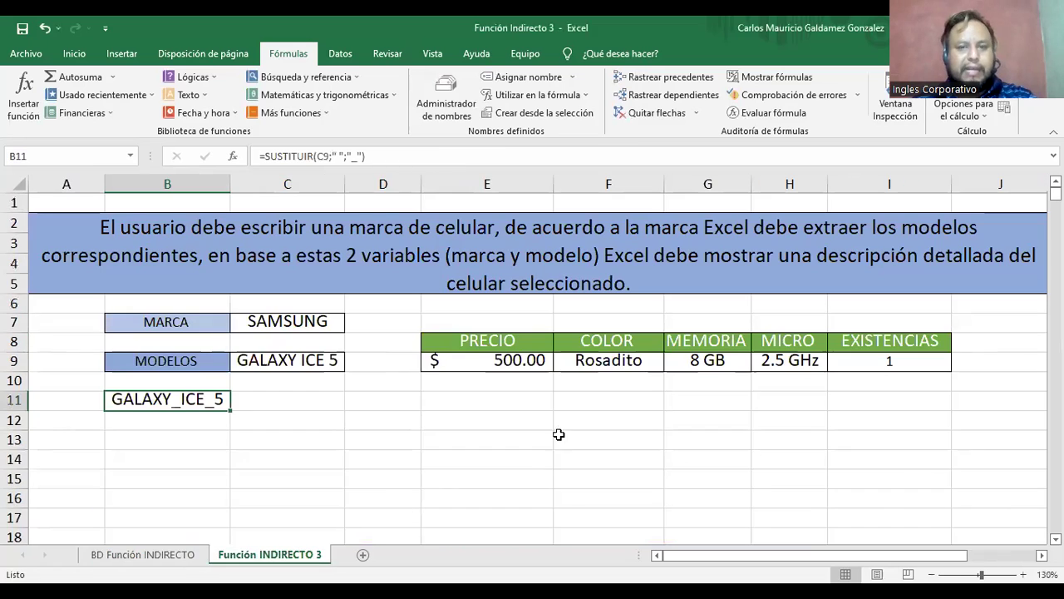
pyautogui.click(323, 364)
pyautogui.doubleClick(284, 323)
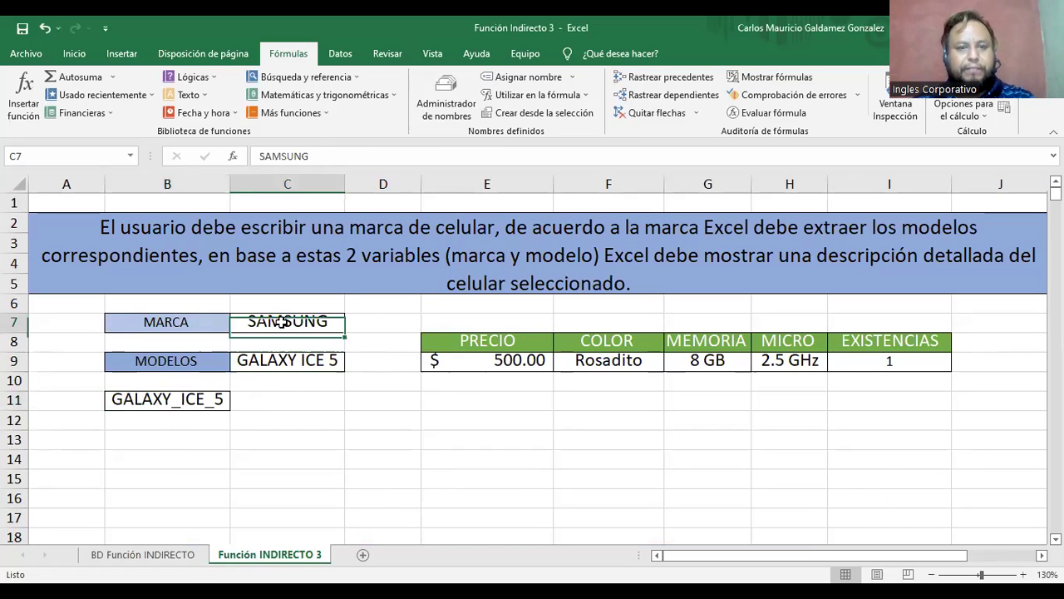
pyautogui.doubleClick(284, 323)
pyautogui.press('BackSpace')
pyautogui.write('L')
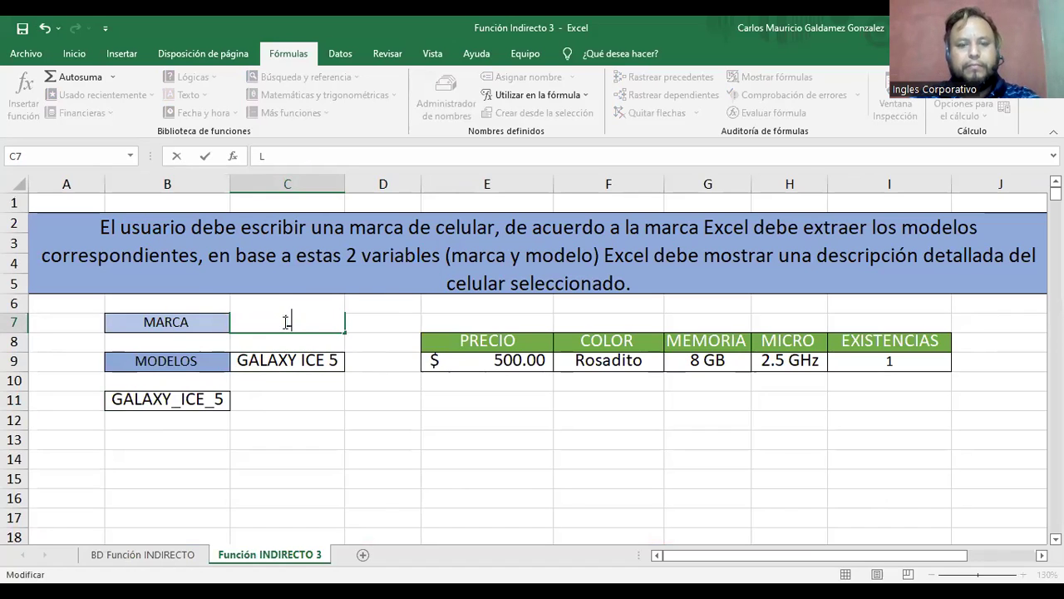
pyautogui.write('G')
pyautogui.press('Return')
# Choose Lg K10 from the brand-dependent model list in C9 to test the phone detail formulas
pyautogui.click(304, 361)
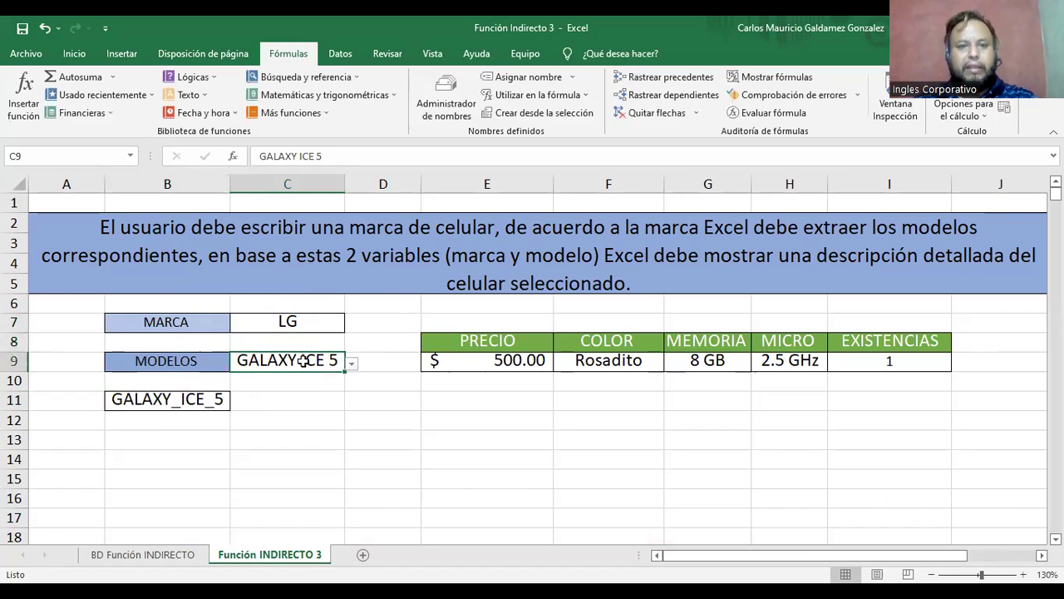
pyautogui.click(352, 366)
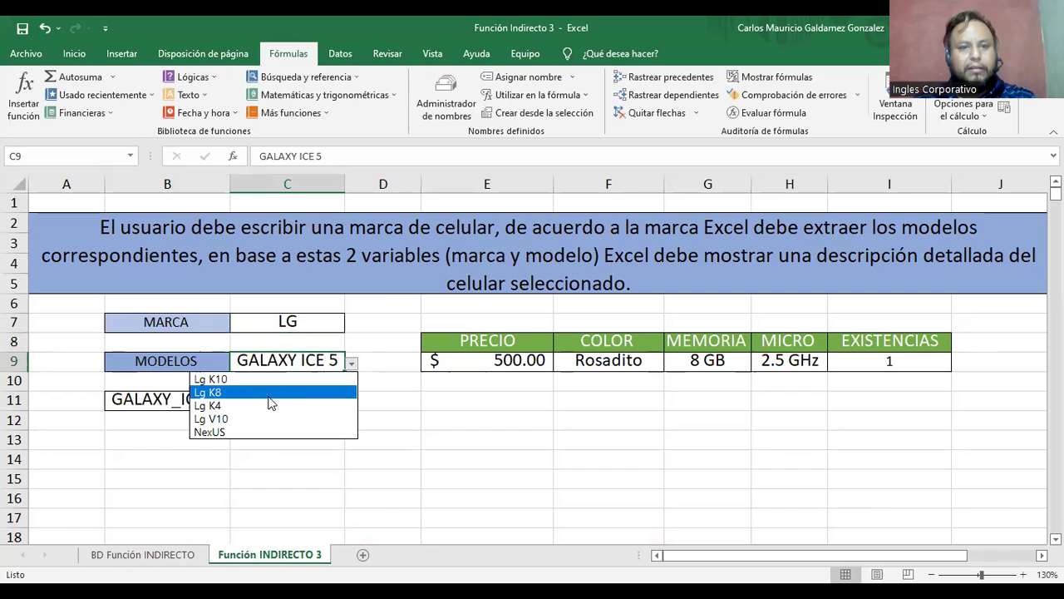
pyautogui.press('Escape')
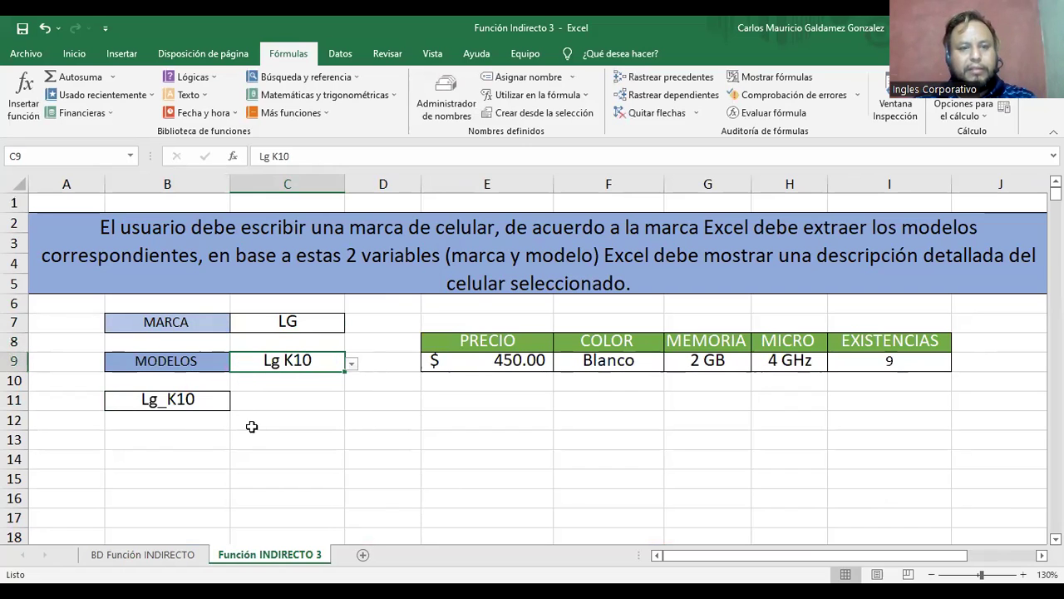
# Try the Lg K8 model in C9, then check the SUSTITUIR cell B11 and the model's entry in BD Función INDIRECTO
pyautogui.click(351, 364)
pyautogui.click(306, 391)
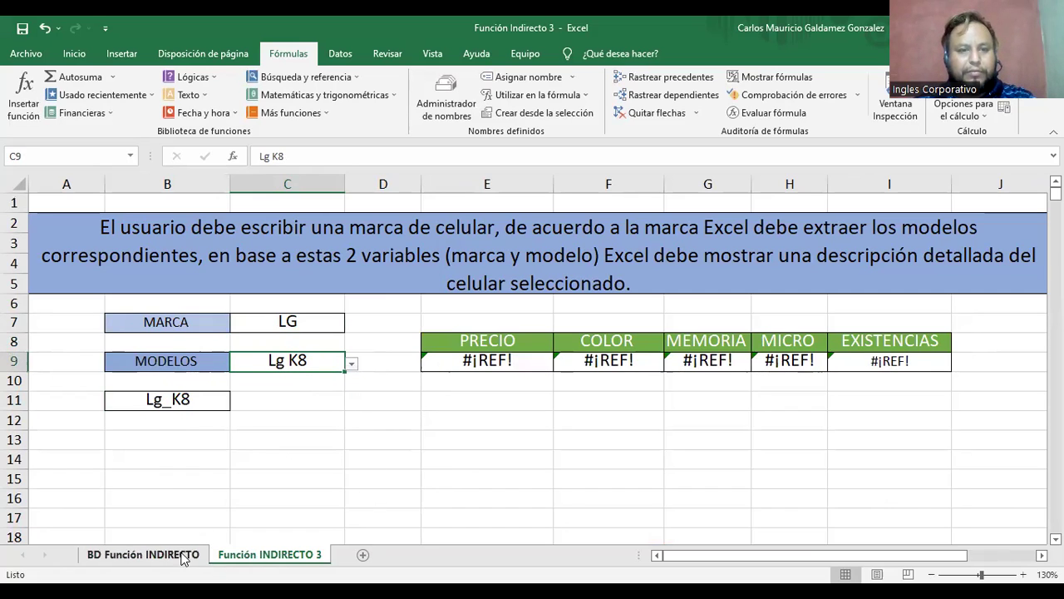
pyautogui.click(180, 400)
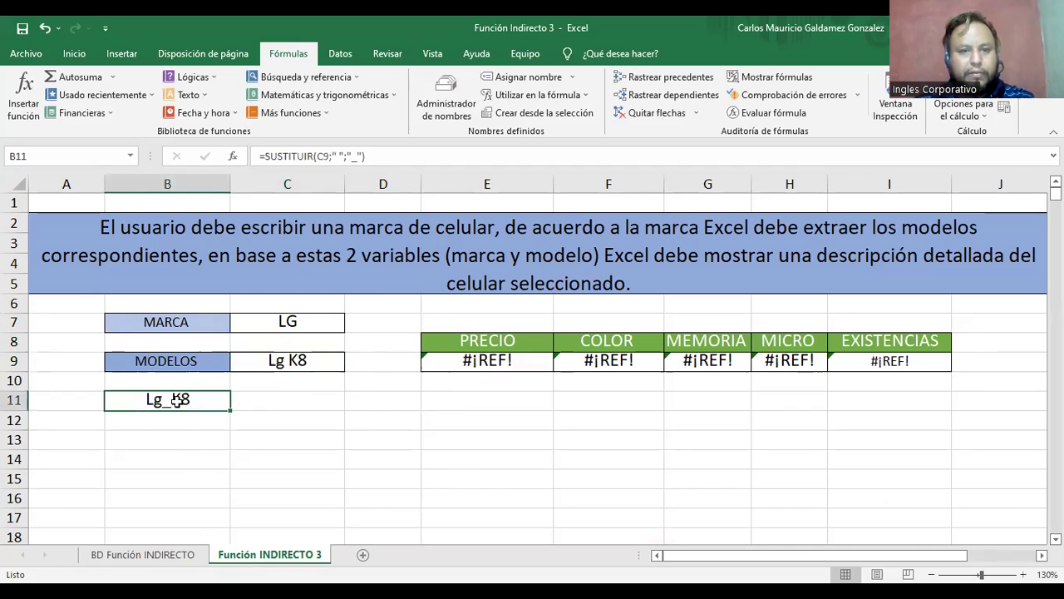
pyautogui.click(196, 555)
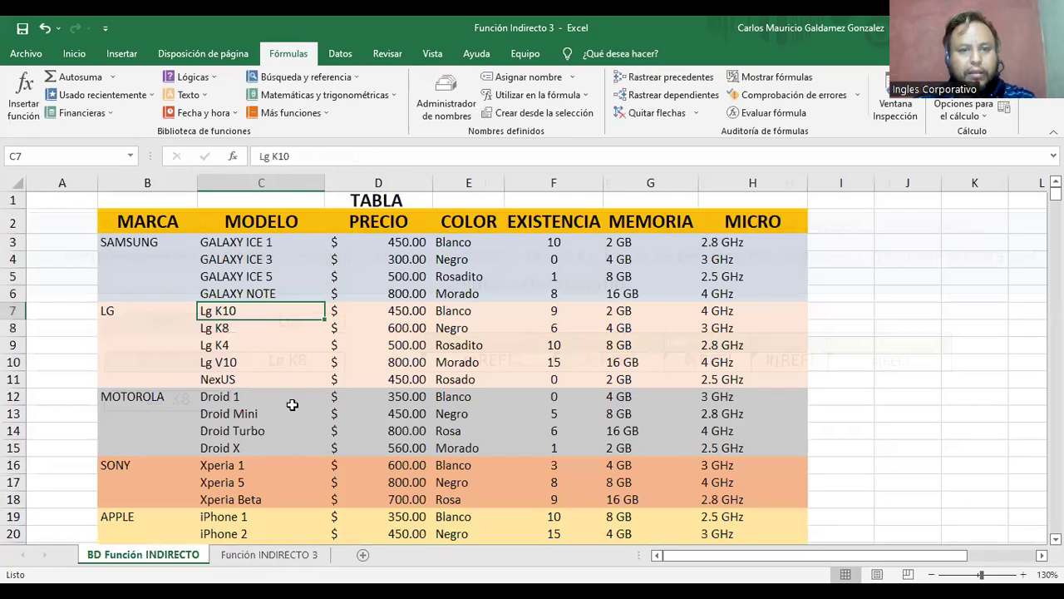
pyautogui.click(239, 329)
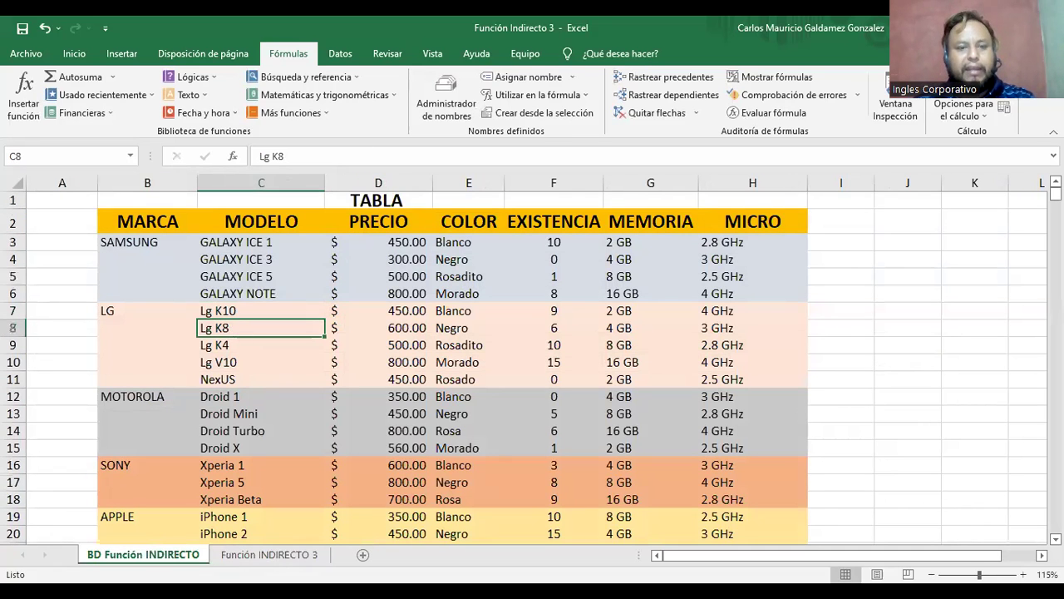
# Return to the Función INDIRECTO 3 sheet and set the model in C9 back to Lg K10
pyautogui.click(268, 555)
pyautogui.click(331, 362)
pyautogui.click(352, 363)
pyautogui.click(275, 387)
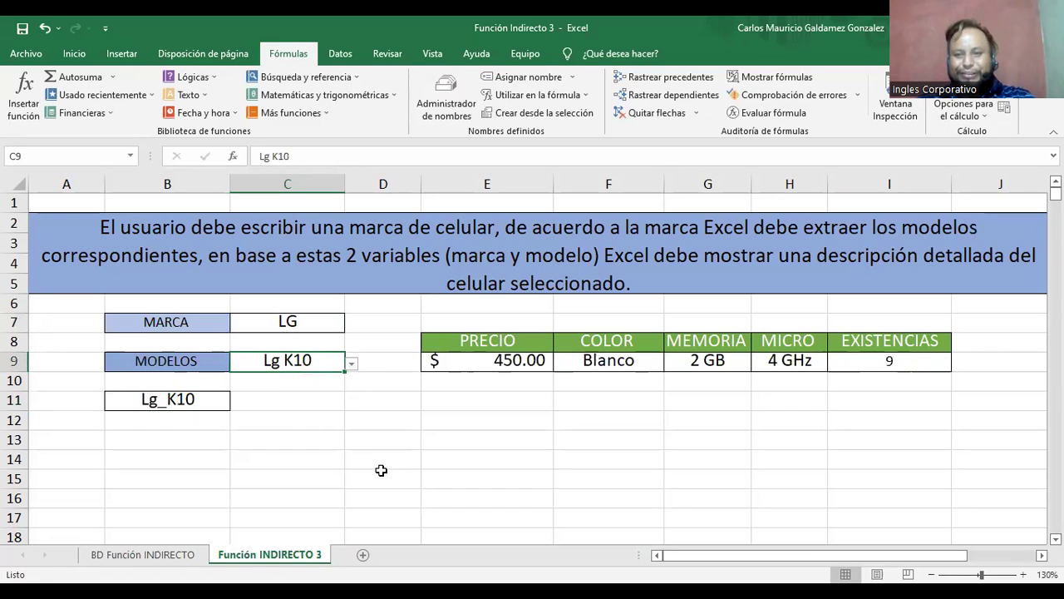
# Compare the Lg K10 row in BD Función INDIRECTO with the model entry on the Función INDIRECTO 3 sheet
pyautogui.click(133, 555)
pyautogui.moveTo(216, 315); pyautogui.dragTo(717, 320)
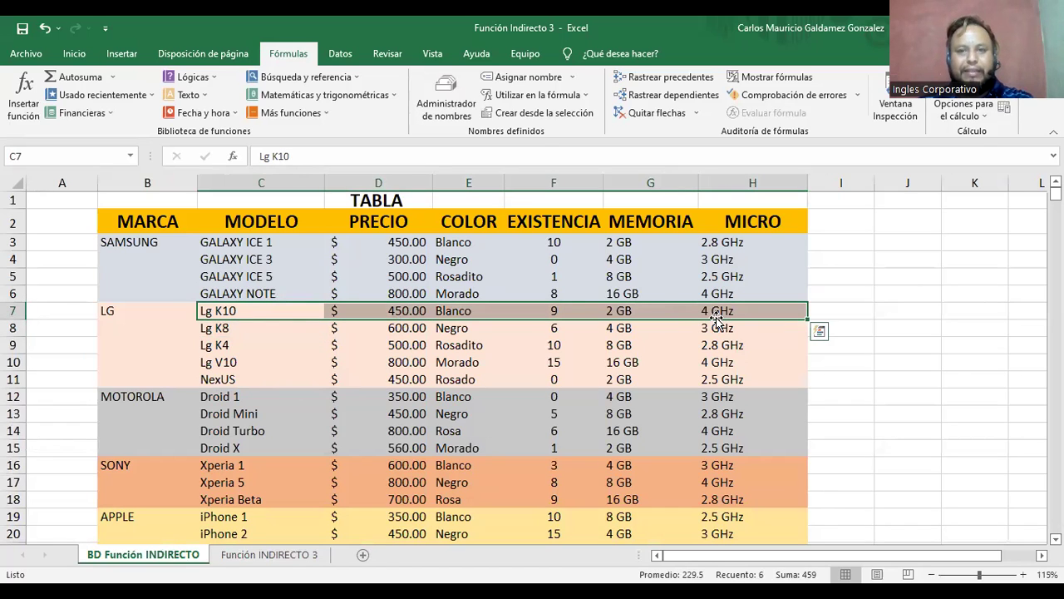
pyautogui.click(229, 329)
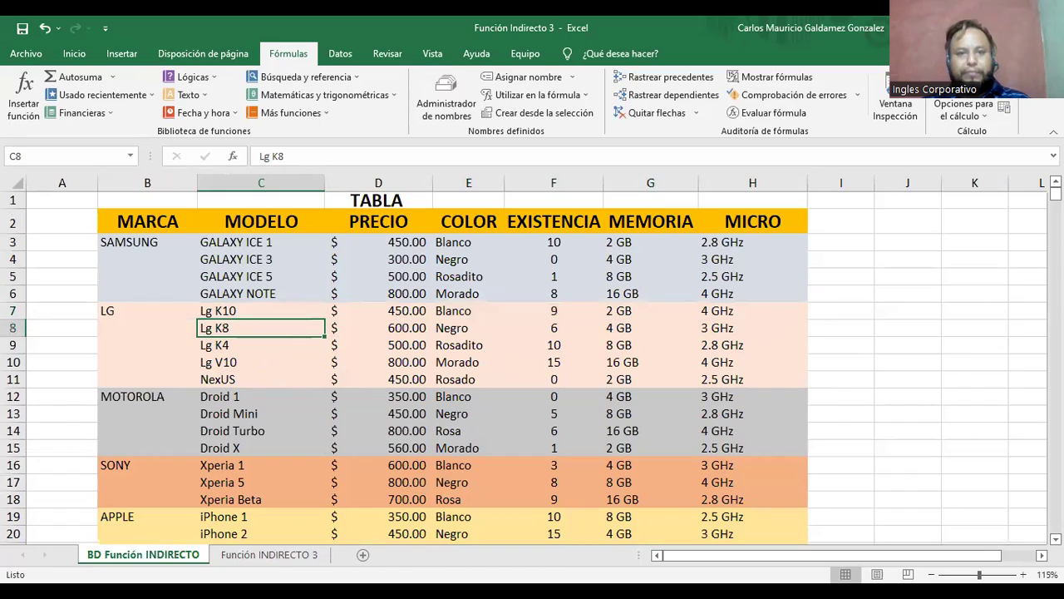
pyautogui.click(270, 553)
pyautogui.click(267, 328)
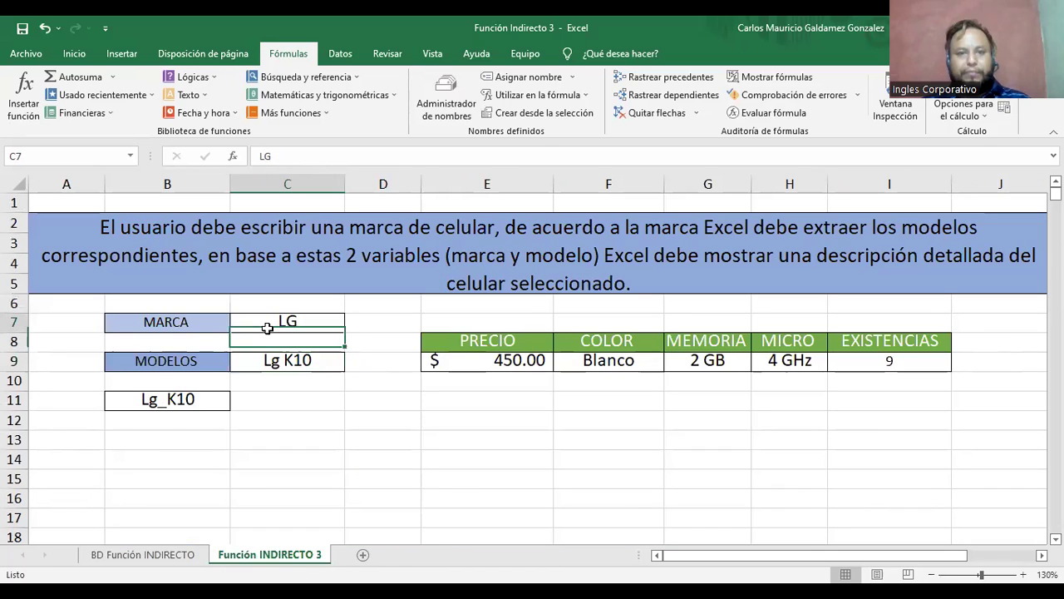
pyautogui.click(287, 370)
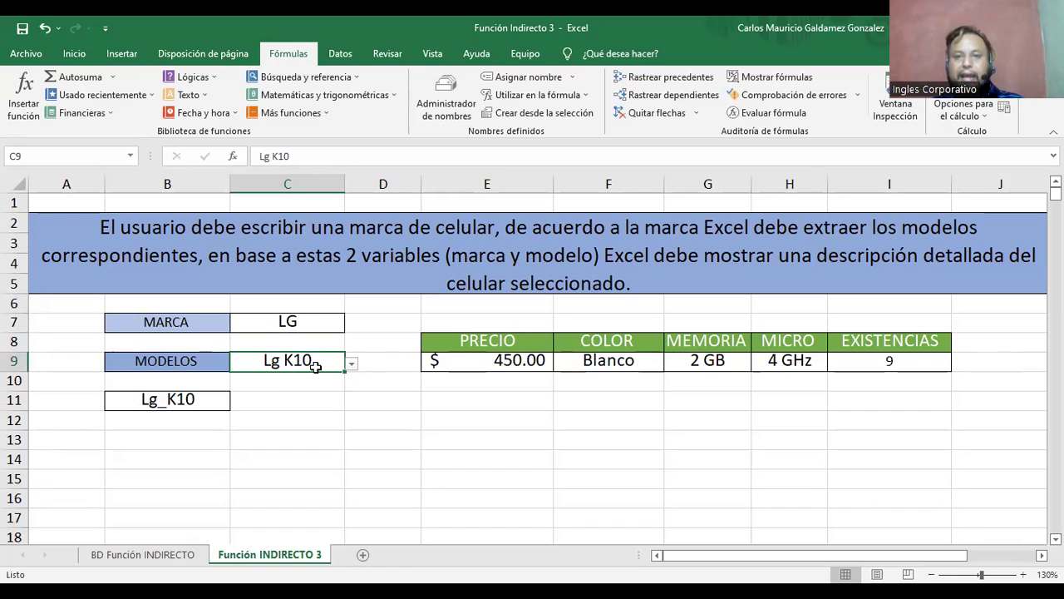
# Review the SUSTITUIR formula in B11 that replaces the model's spaces with underscores, leaving it unchanged
pyautogui.click(178, 402)
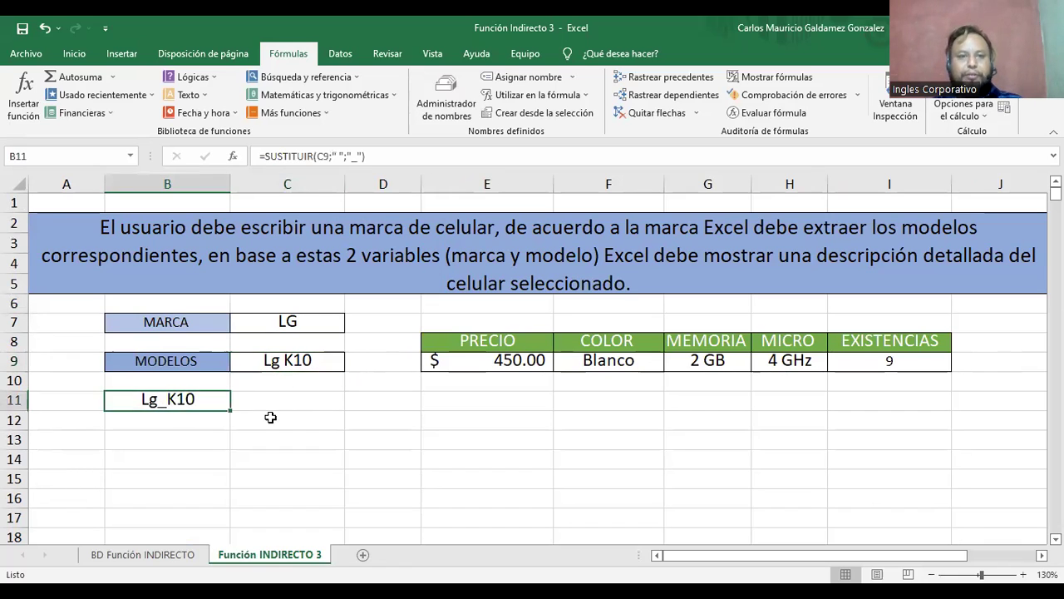
pyautogui.moveTo(261, 155); pyautogui.dragTo(368, 155)
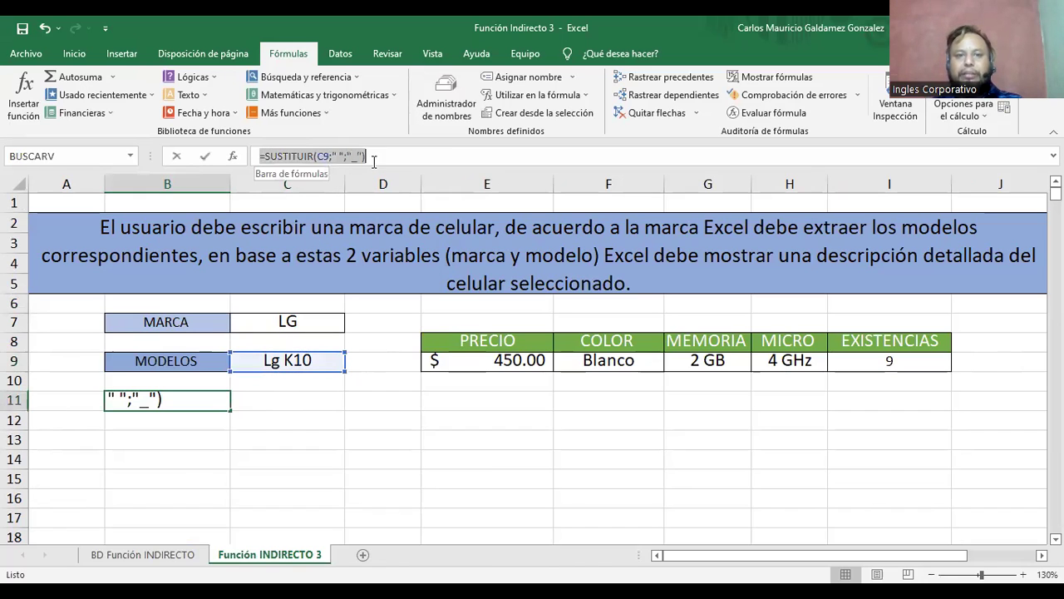
pyautogui.write('=')
pyautogui.click(504, 366)
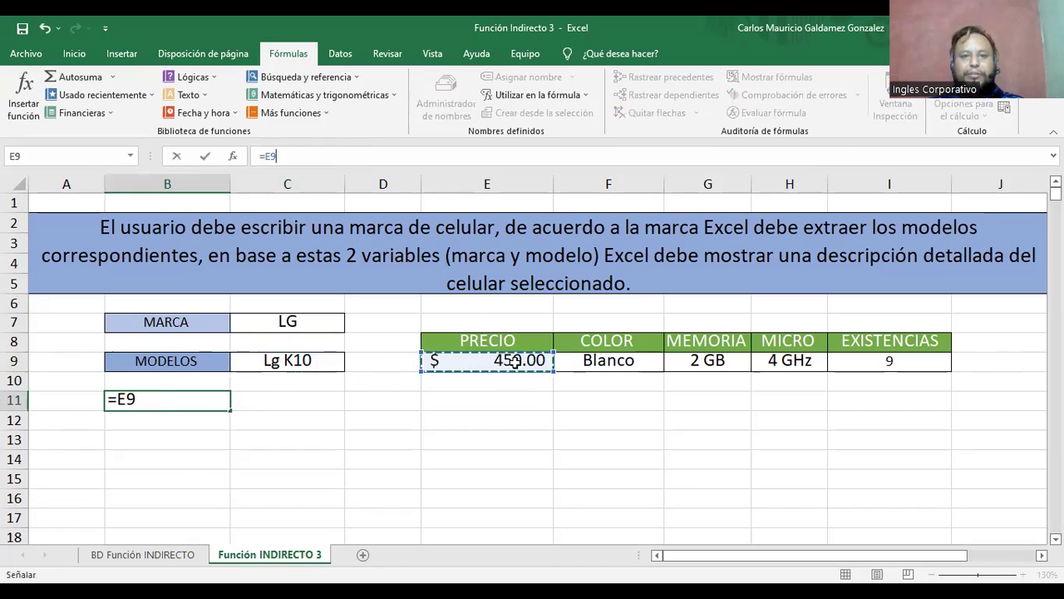
pyautogui.press('Escape')
# Review the INDIRECTO formulas across E9:I9, examining the $B$11 reference and the "_MEM" suffix in G9
pyautogui.click(538, 358)
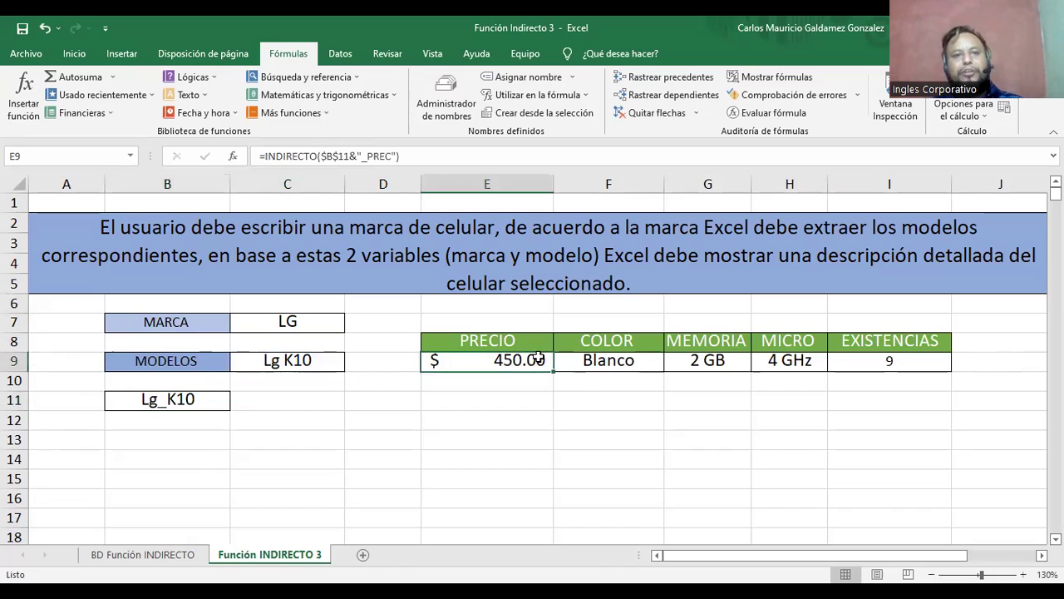
pyautogui.click(602, 360)
pyautogui.click(697, 360)
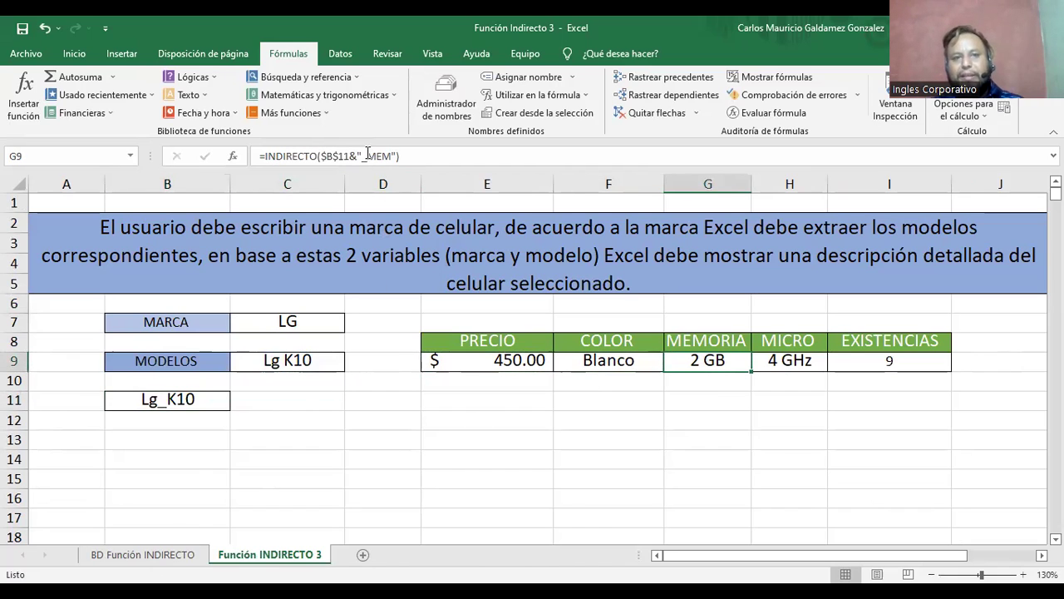
pyautogui.click(349, 156)
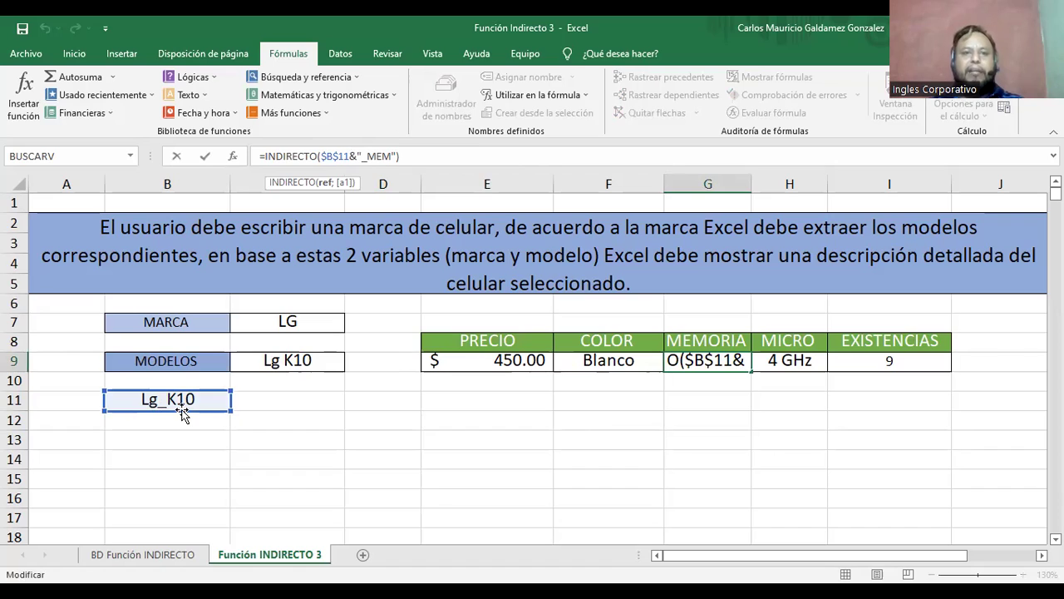
pyautogui.moveTo(362, 157); pyautogui.dragTo(392, 157)
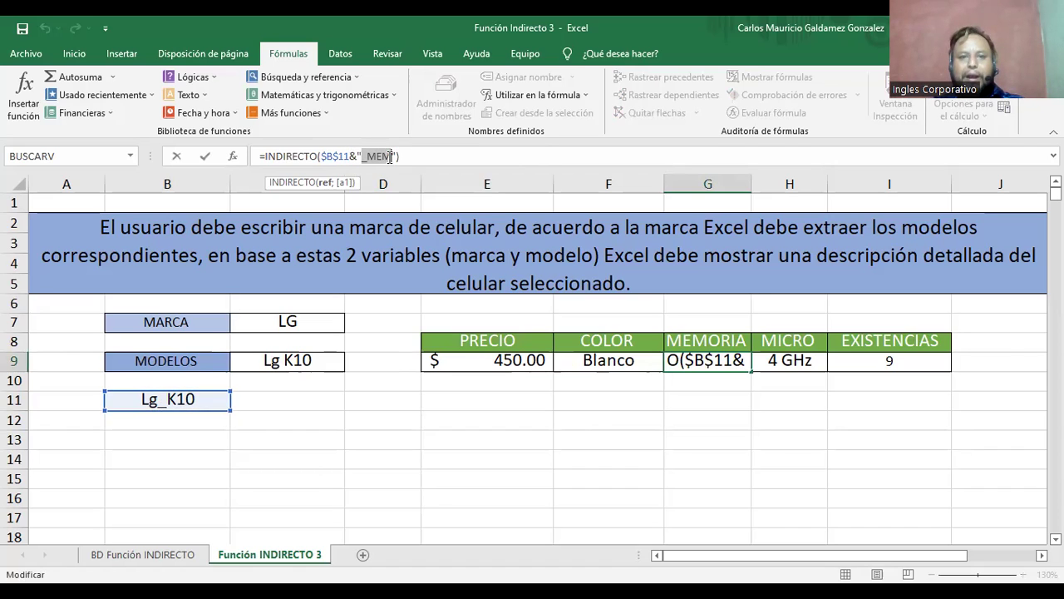
pyautogui.click(708, 360)
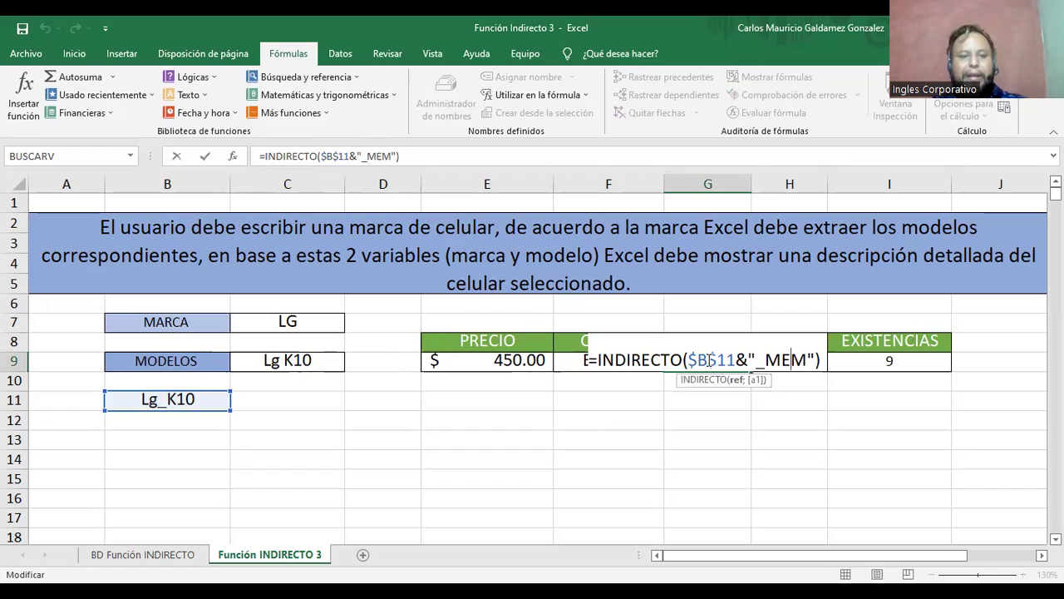
pyautogui.press('Return')
pyautogui.click(731, 360)
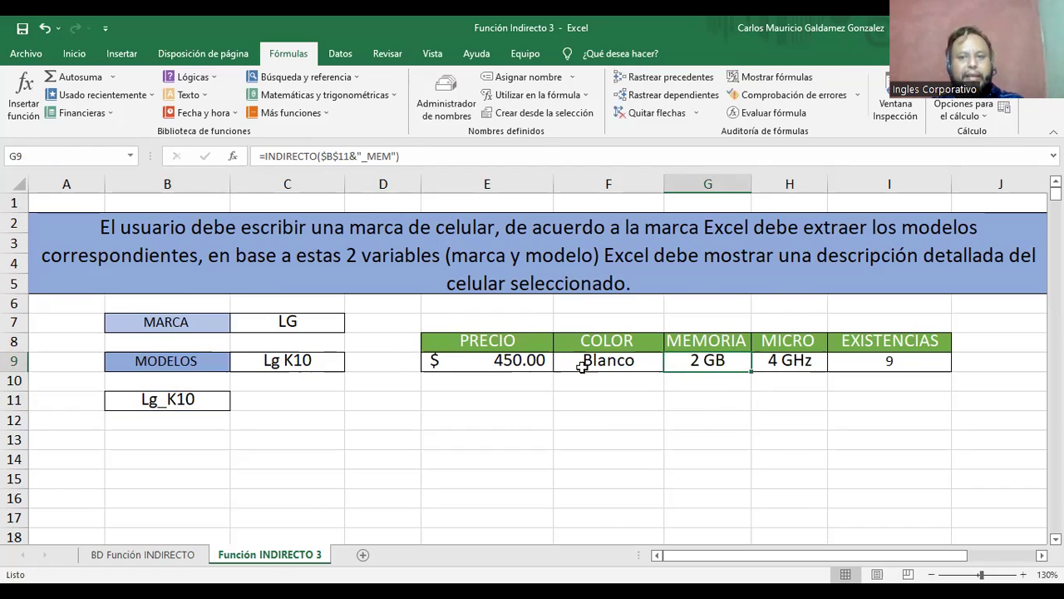
pyautogui.moveTo(507, 360); pyautogui.dragTo(877, 360)
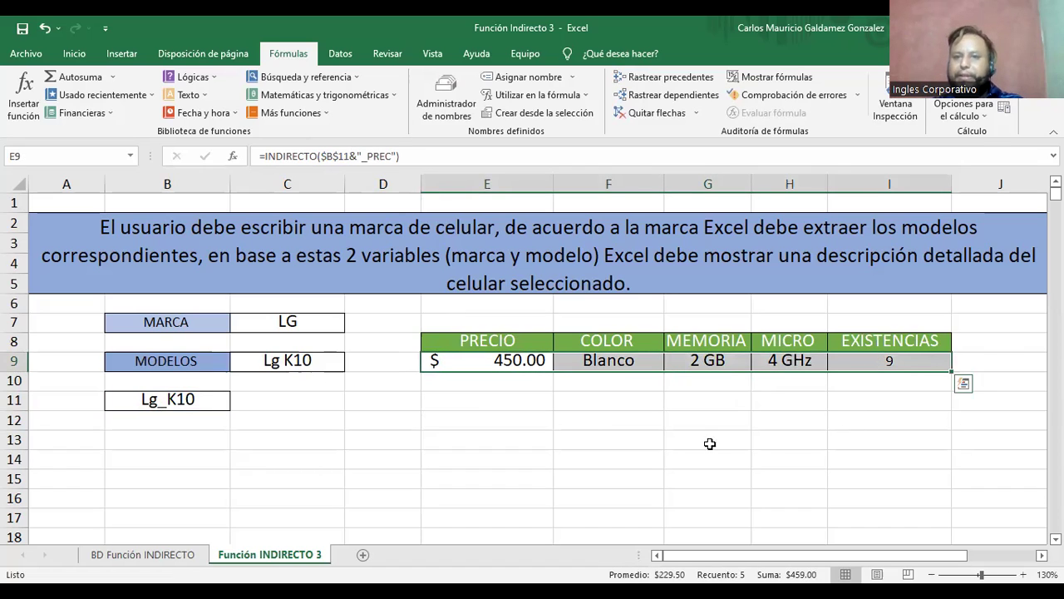
pyautogui.click(274, 361)
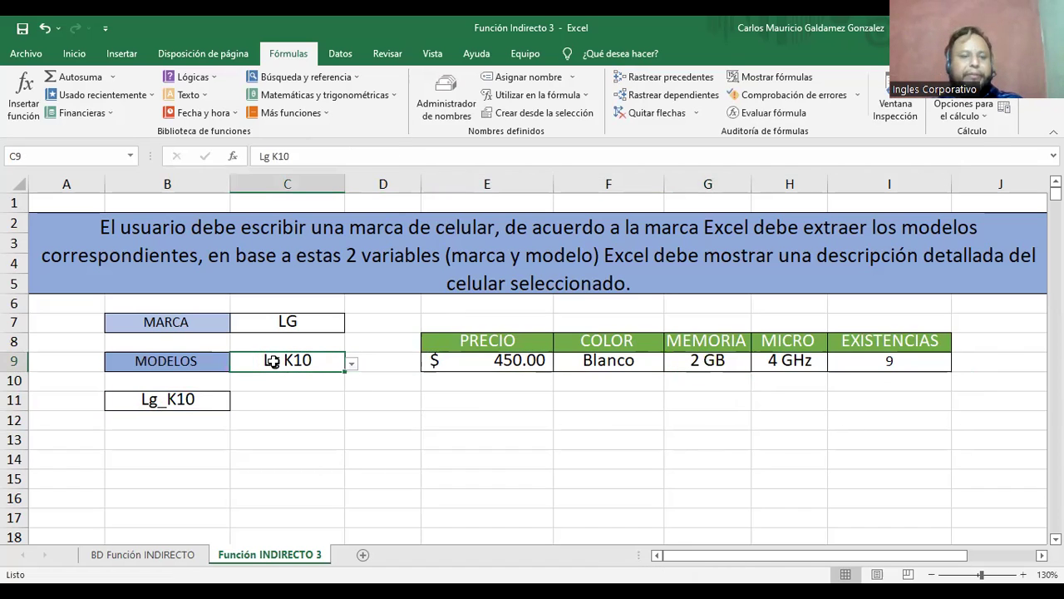
# Move the Función INDIRECTO 3 sheet ahead of BD Función INDIRECTO
pyautogui.moveTo(198, 552); pyautogui.dragTo(116, 555)
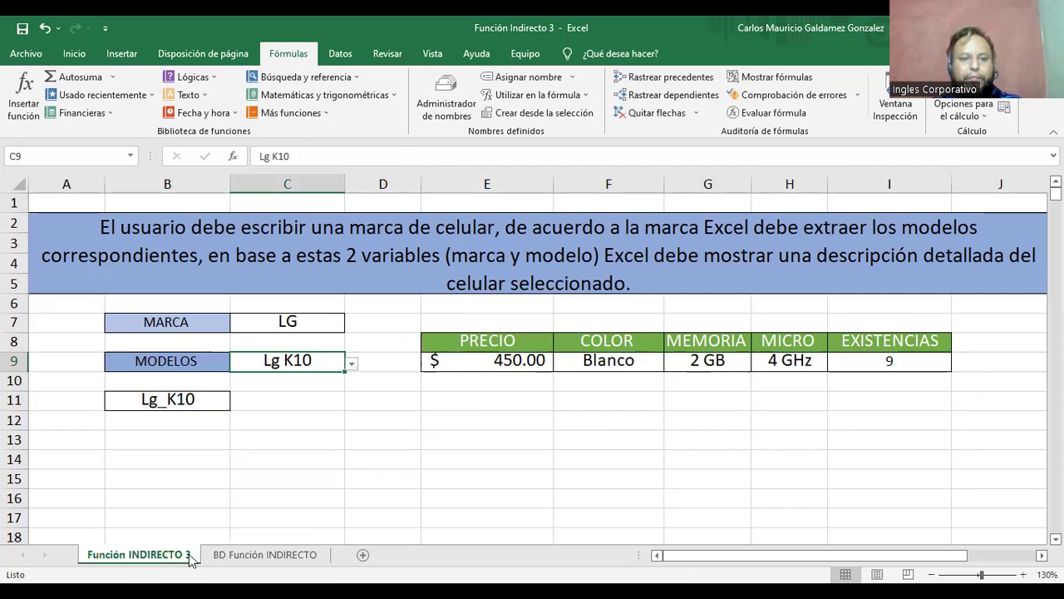
pyautogui.click(254, 434)
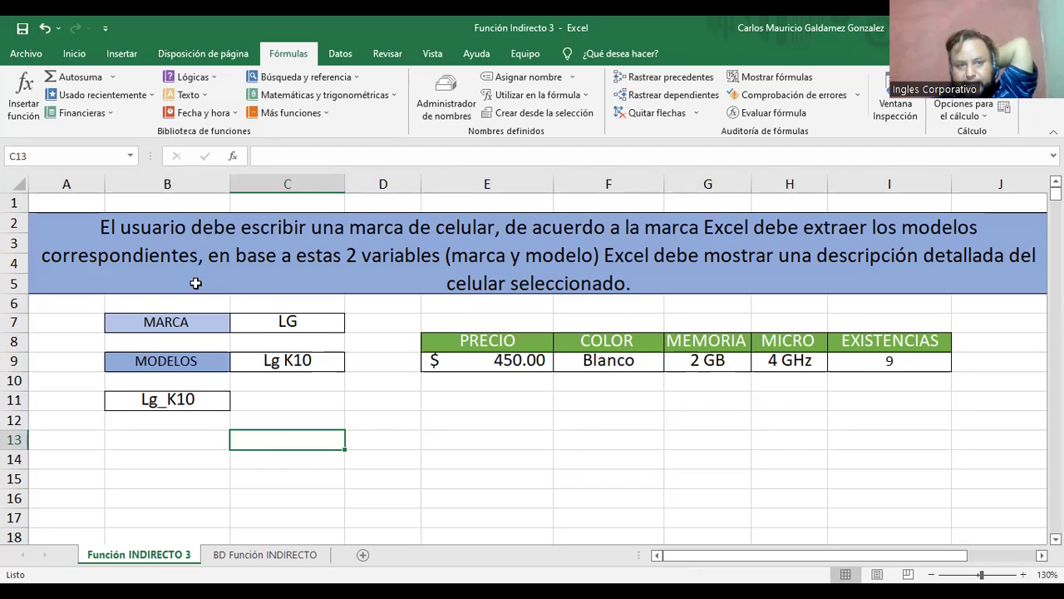
# Unmerge the blue instruction banner starting at A2 and delete its text
pyautogui.click(195, 241)
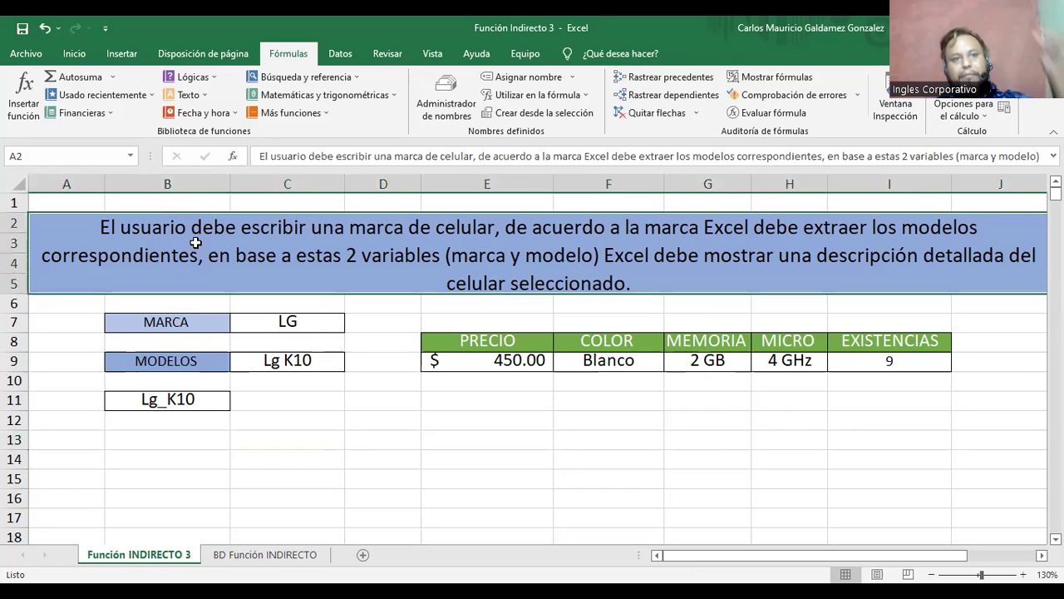
pyautogui.click(77, 55)
pyautogui.click(384, 114)
pyautogui.click(416, 241)
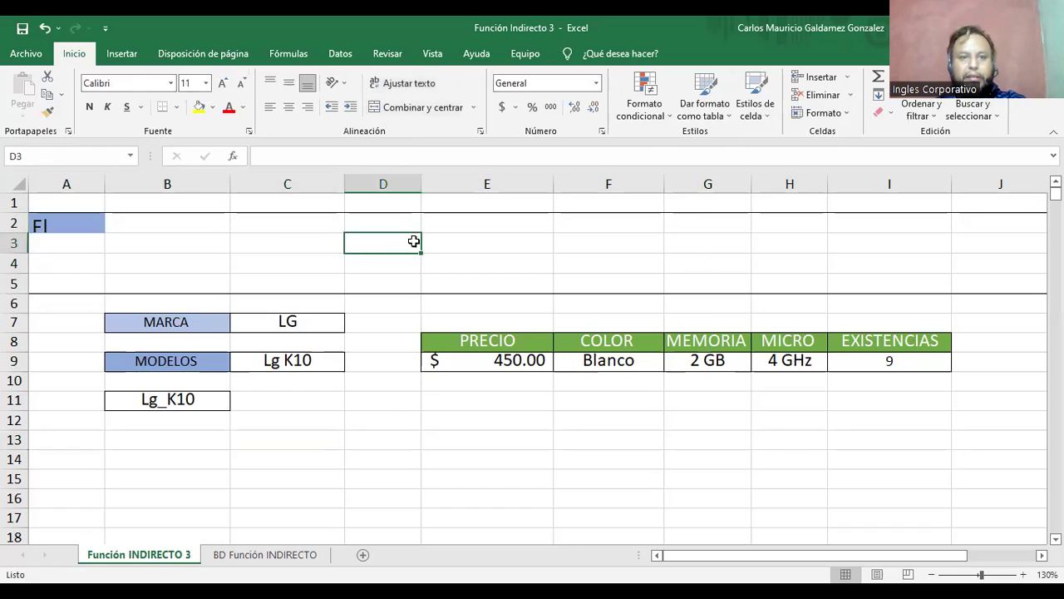
pyautogui.click(72, 225)
pyautogui.press('Delete')
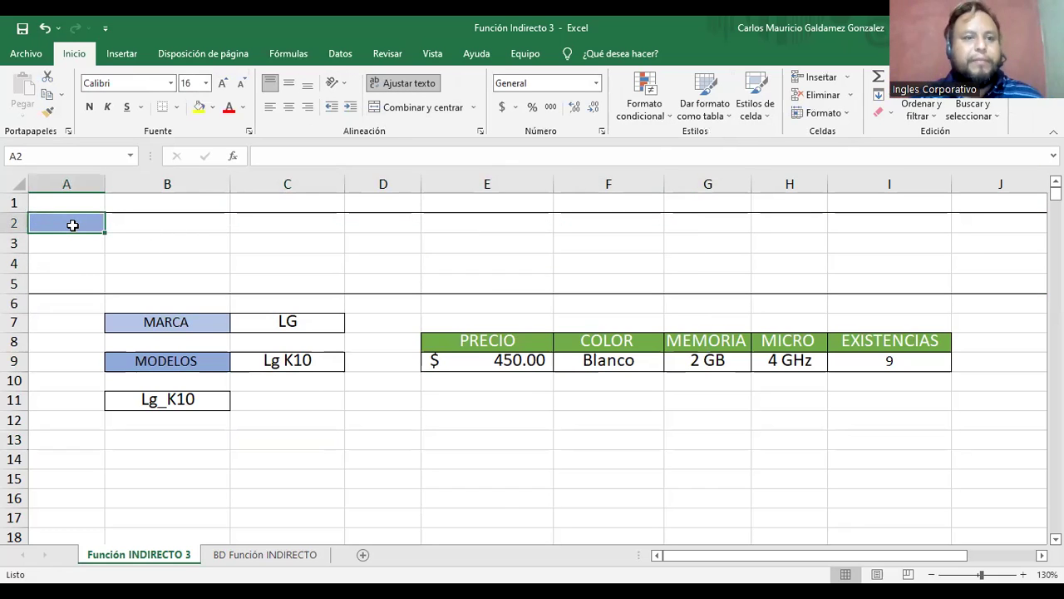
# Delete rows 1 to 6 above the MARCA cells
pyautogui.click(11, 295)
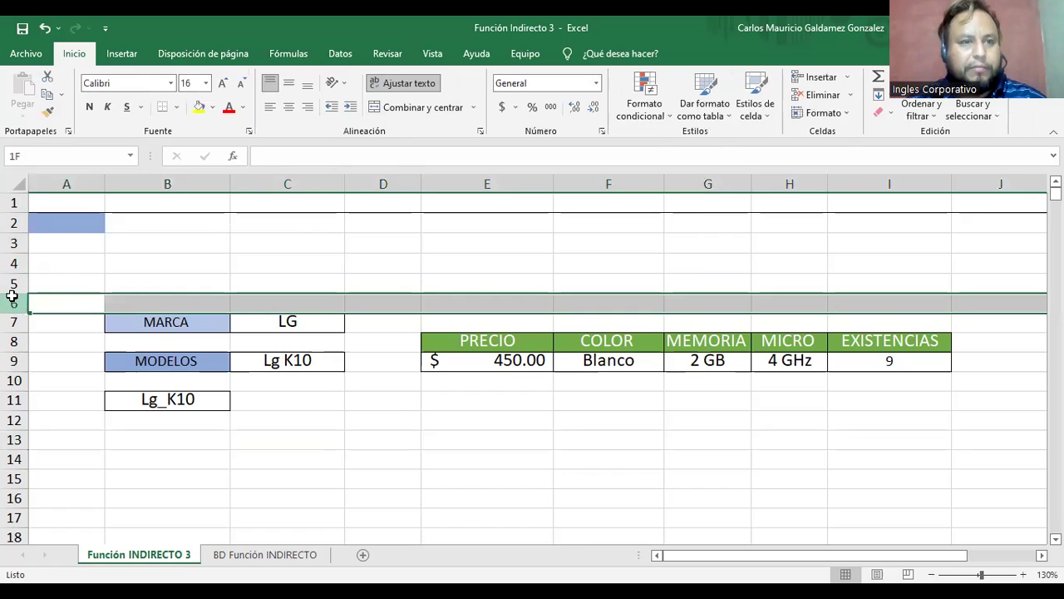
pyautogui.rightClick(10, 205)
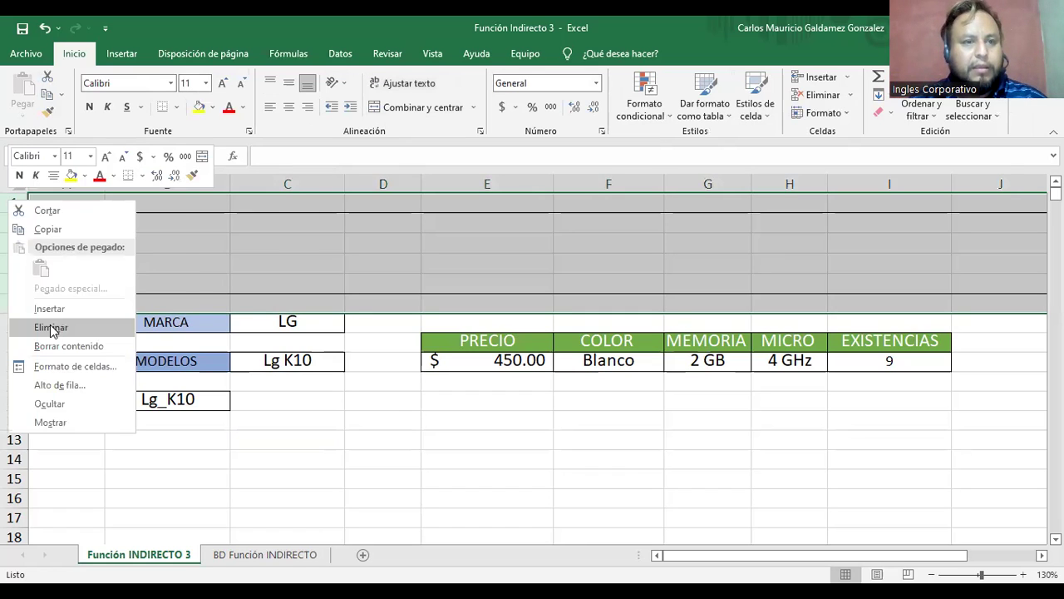
pyautogui.click(51, 327)
# Insert three blank rows at the top of the sheet, above the MARCA cells
pyautogui.click(12, 201)
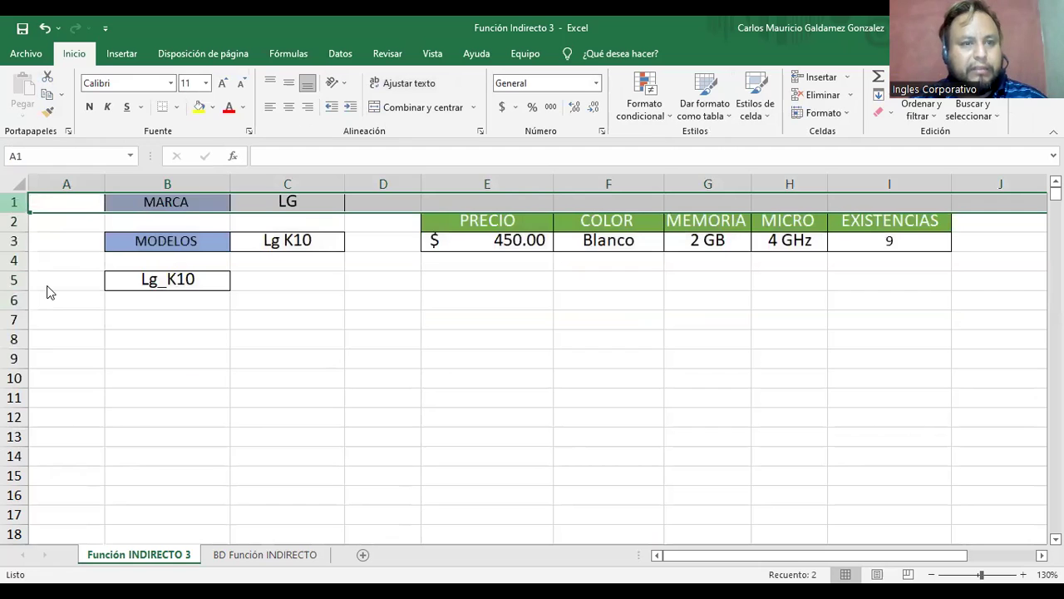
pyautogui.hotkey('ctrl', '+')
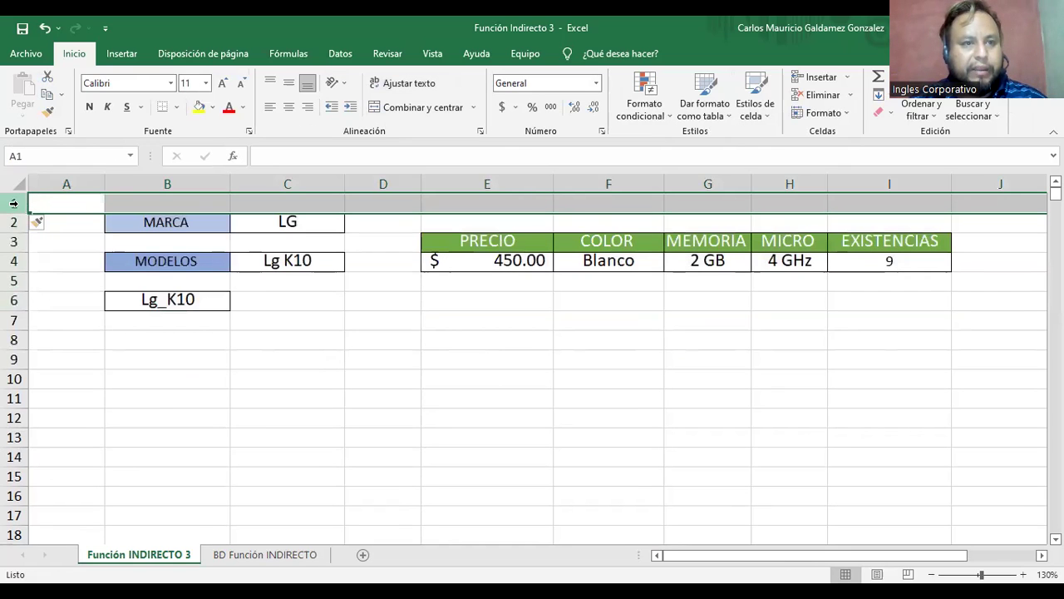
pyautogui.hotkey('shift', 'F10')
pyautogui.click(51, 311)
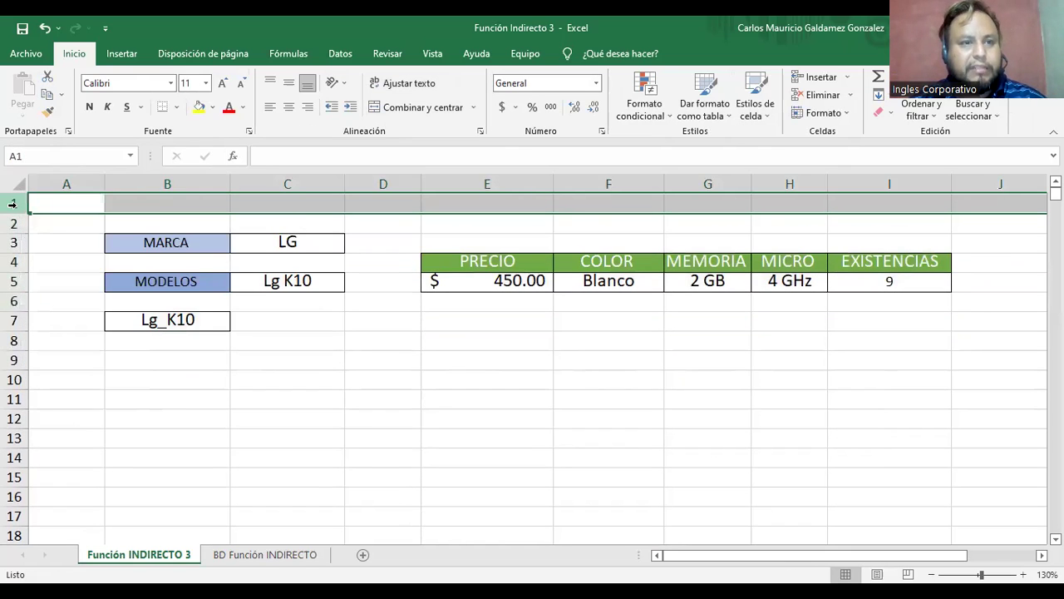
pyautogui.hotkey('shift', 'F10')
pyautogui.click(38, 323)
# Merge and center B1:G2 and enter the title SISTEMA DE BUSQUEDA DE EXISTENCIA
pyautogui.moveTo(186, 204); pyautogui.dragTo(690, 215)
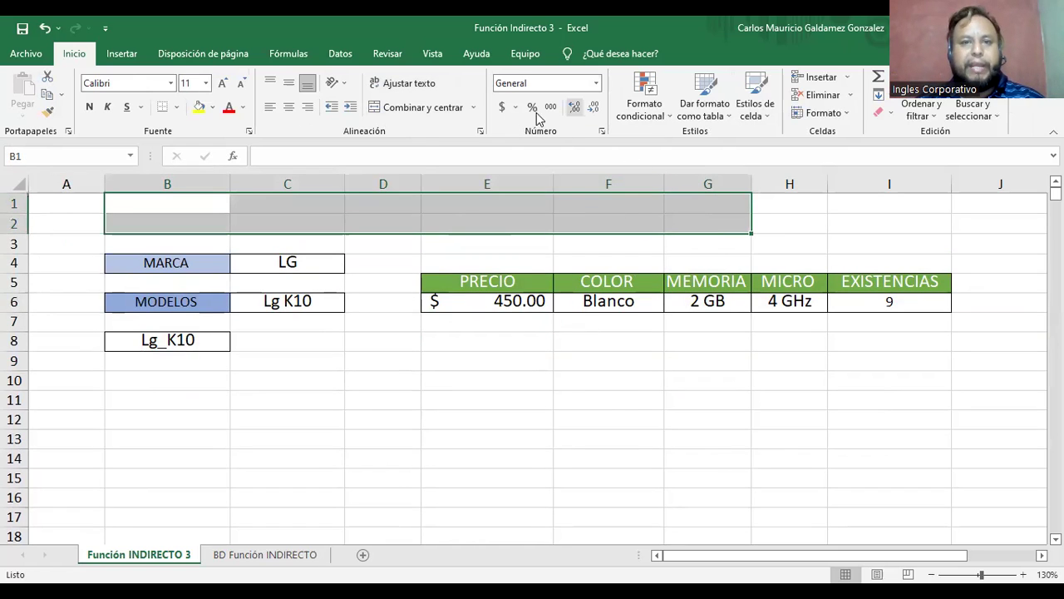
pyautogui.click(421, 107)
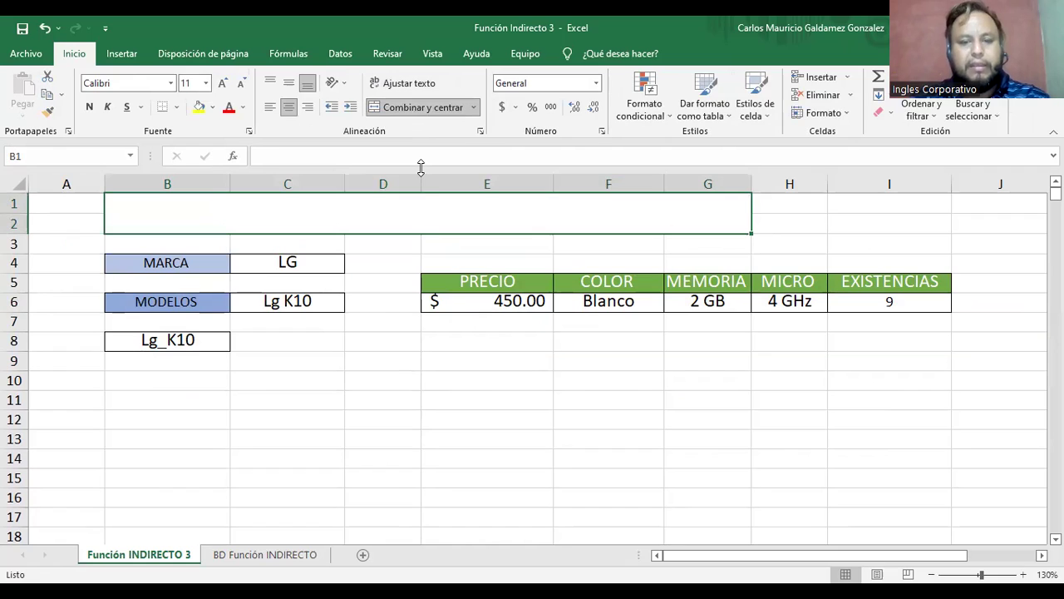
pyautogui.write('SISTE,MA')
pyautogui.press('BackSpace')
pyautogui.press('BackSpace')
pyautogui.write(',MA')
pyautogui.press('BackSpace')
pyautogui.press('BackSpace')
pyautogui.press('BackSpace')
pyautogui.write('MA DE BUSCA')
pyautogui.press('BackSpace')
pyautogui.press('BackSpace')
pyautogui.write('QUEDA DE EXISTENCIA')
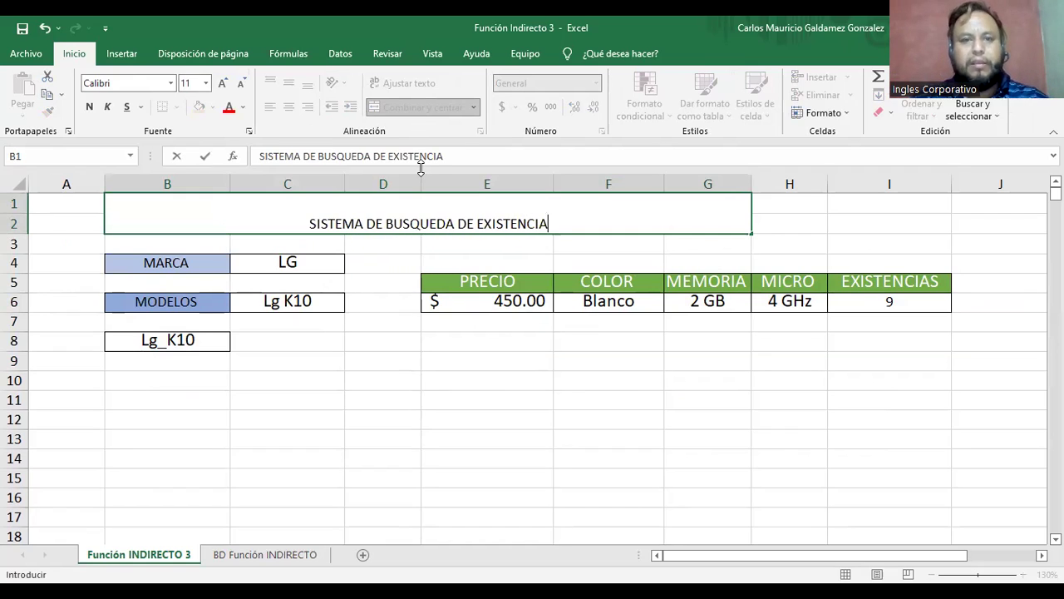
# Reword the title in B1 to SISTEMA DE CONSULTAS
pyautogui.doubleClick(330, 158)
pyautogui.write('CONSULT')
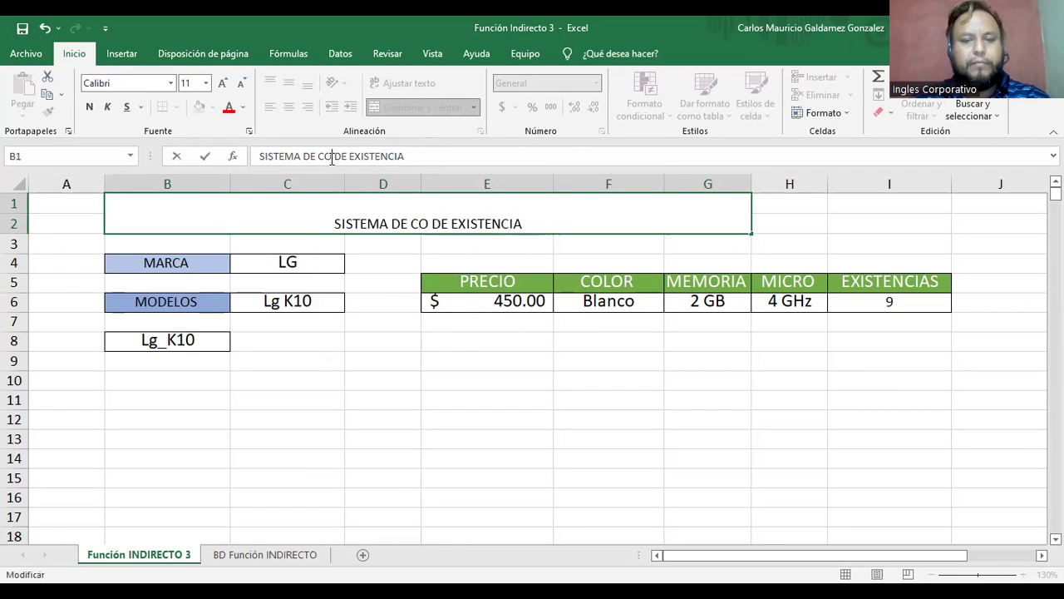
pyautogui.write('AS')
pyautogui.hotkey('shift', 'End')
pyautogui.press('Delete')
pyautogui.press('Return')
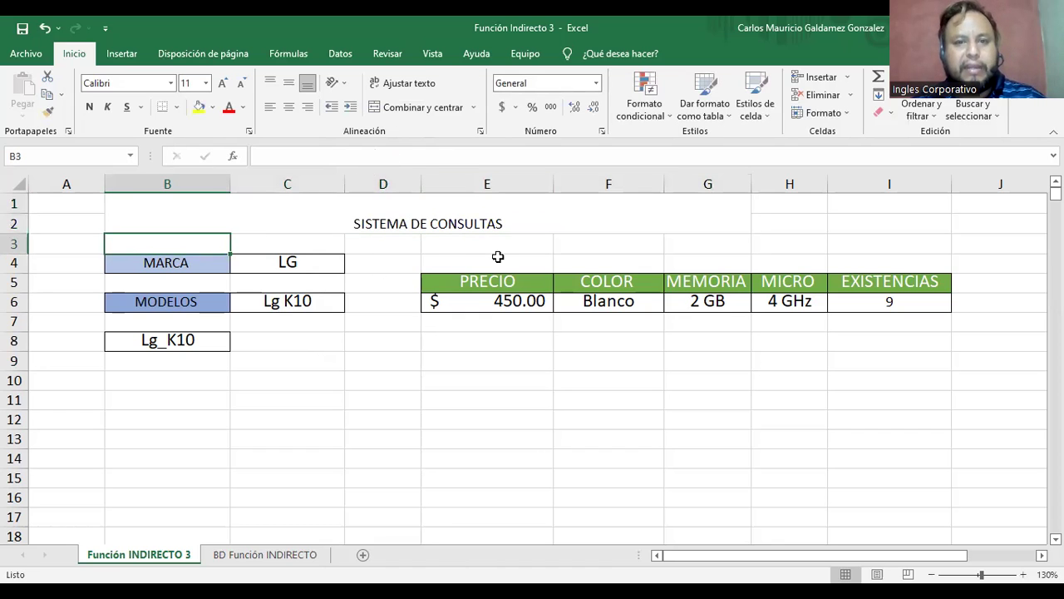
# Move the phone detail table from E5:I6 to C10:G11
pyautogui.moveTo(466, 283); pyautogui.dragTo(862, 309)
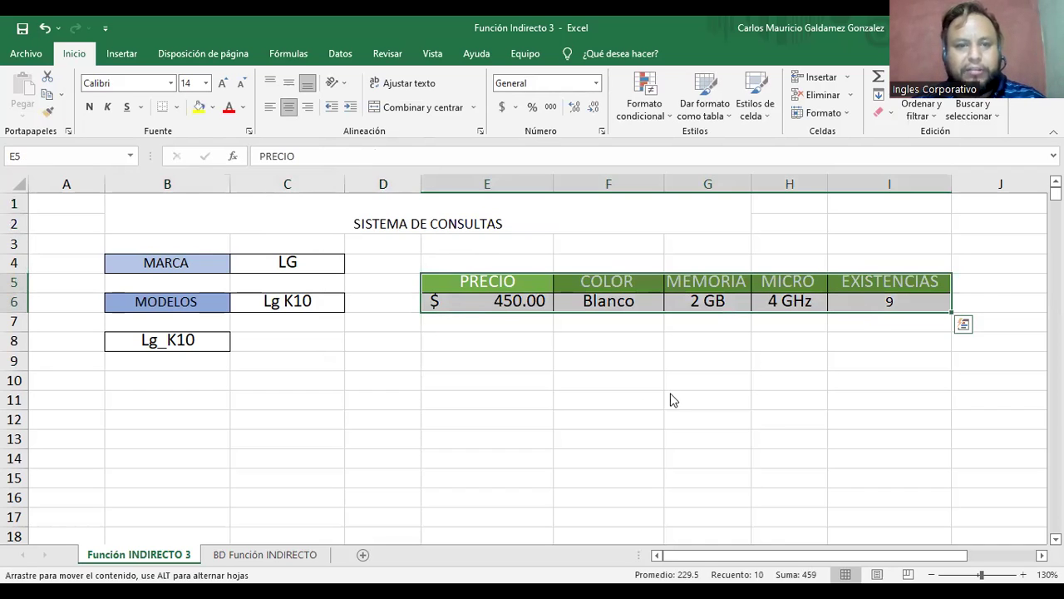
pyautogui.moveTo(673, 400); pyautogui.dragTo(489, 497)
# Move the MARCA pair to C4:D4 and the MODELOS pair to C6:D6
pyautogui.moveTo(169, 265); pyautogui.dragTo(291, 261)
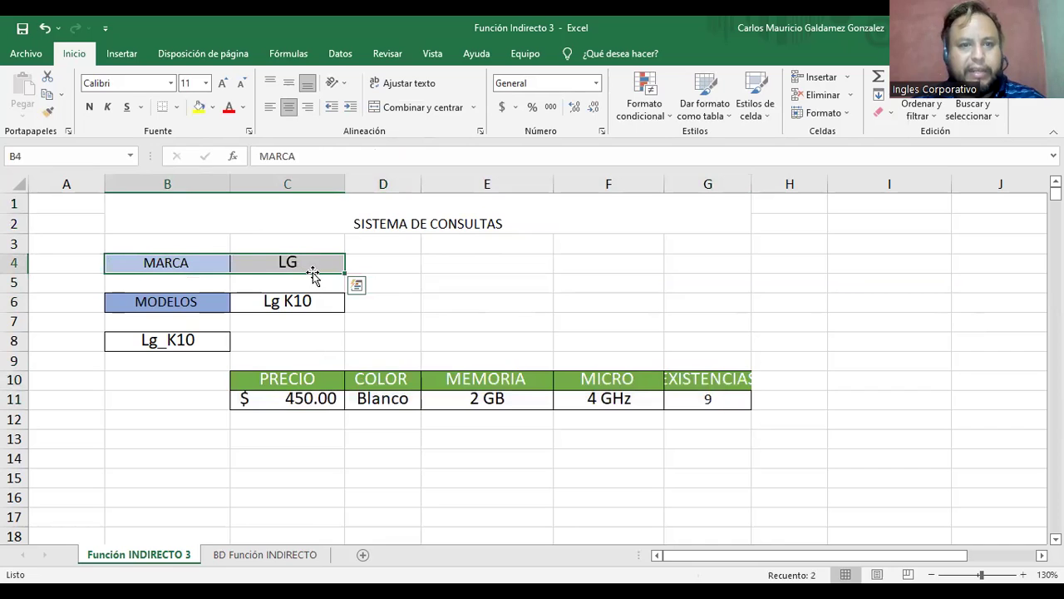
pyautogui.moveTo(445, 279); pyautogui.dragTo(380, 273)
pyautogui.moveTo(212, 302); pyautogui.dragTo(307, 320)
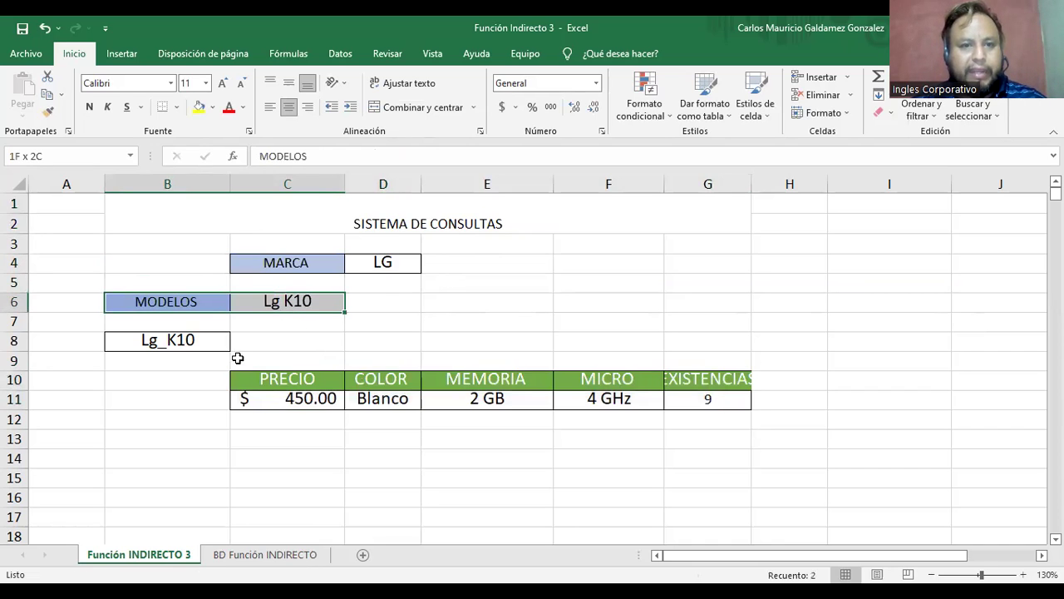
# Move the model code cell from B8 to F6 and enter the label CODIGO above it in F5
pyautogui.moveTo(191, 345)
pyautogui.mouseDown()
pyautogui.moveTo(195, 363)
pyautogui.moveTo(195, 341)
pyautogui.mouseUp()
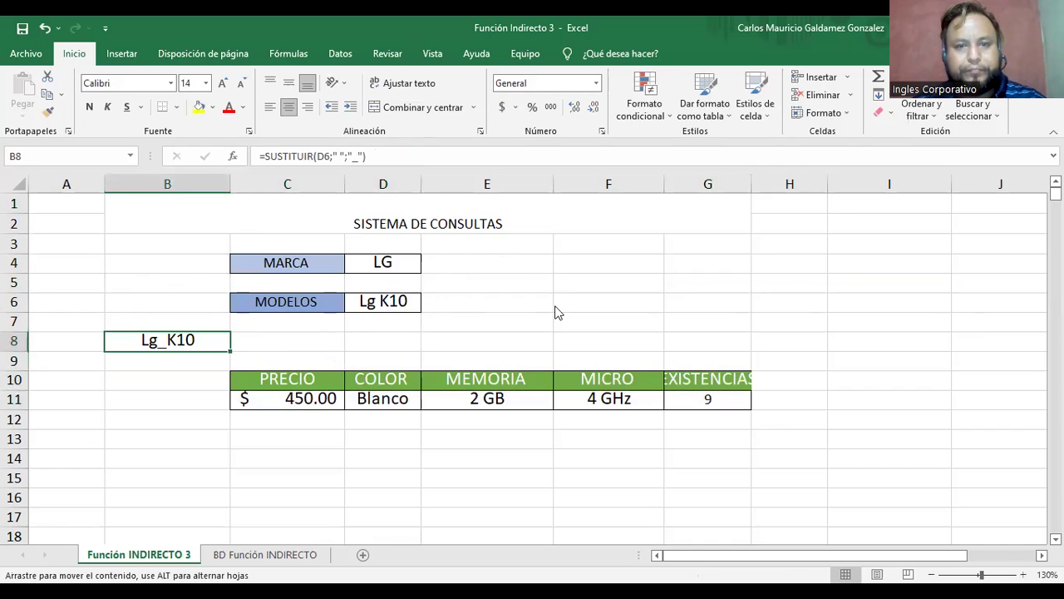
pyautogui.moveTo(557, 313); pyautogui.dragTo(573, 296)
pyautogui.click(584, 275)
pyautogui.write('codi')
pyautogui.press('BackSpace')
pyautogui.press('BackSpace')
pyautogui.press('BackSpace')
pyautogui.press('BackSpace')
pyautogui.write('CODIGO')
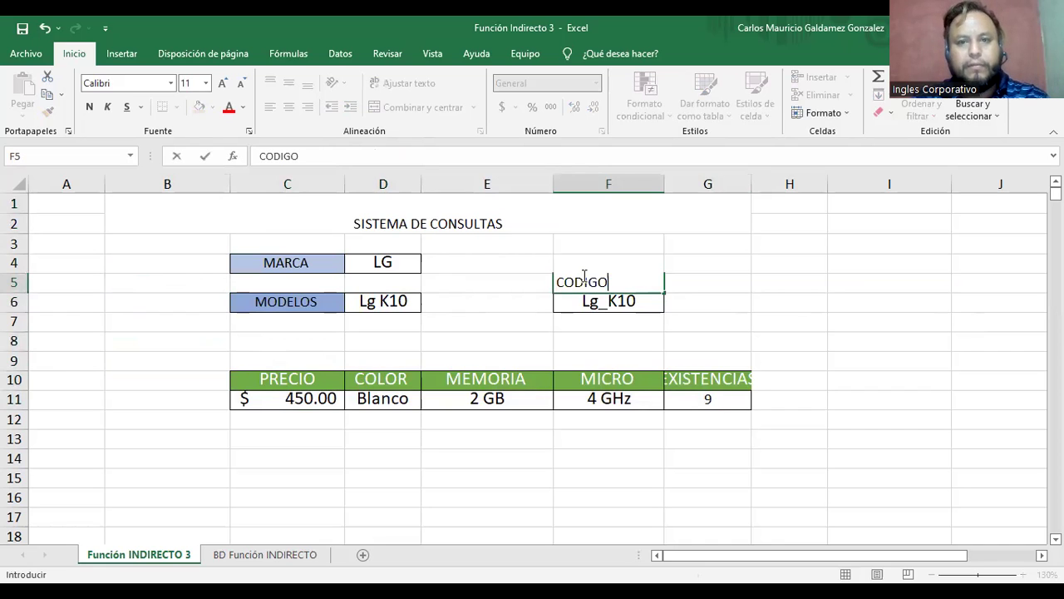
pyautogui.press('Return')
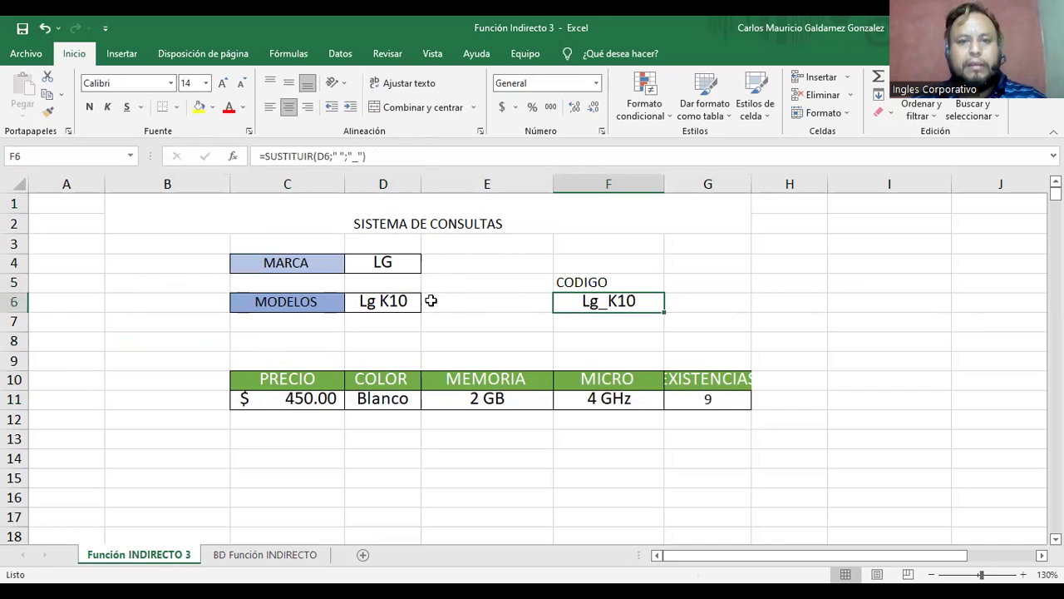
# Copy the formatting of the MODELOS label in C6 onto the CODIGO label in F5
pyautogui.click(277, 301)
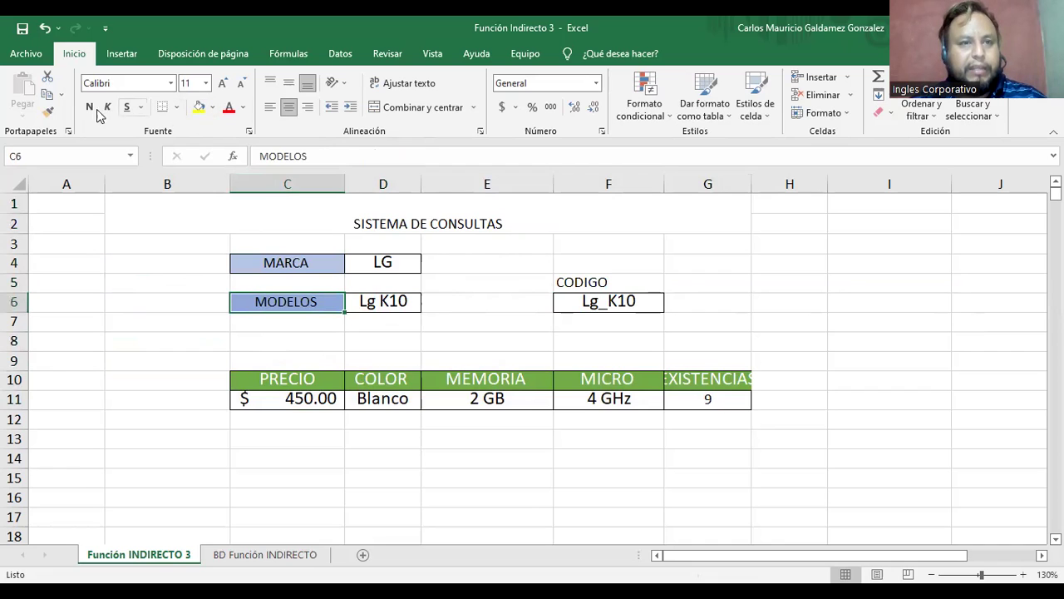
pyautogui.click(47, 118)
pyautogui.click(594, 280)
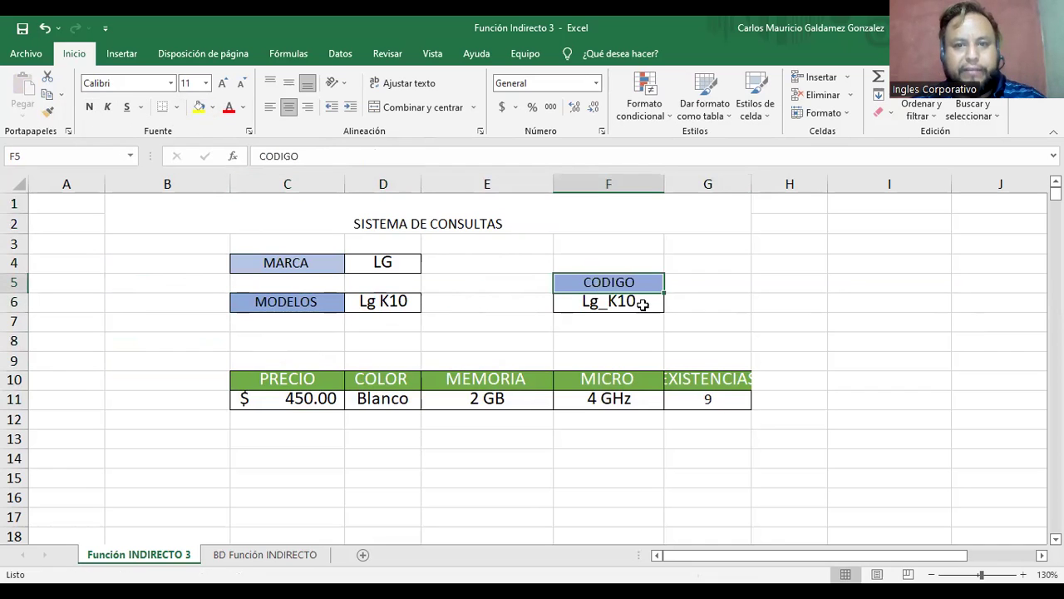
# Move the model code cell from F6 to G5, beside the CODIGO label
pyautogui.click(623, 309)
pyautogui.moveTo(623, 318); pyautogui.dragTo(626, 321)
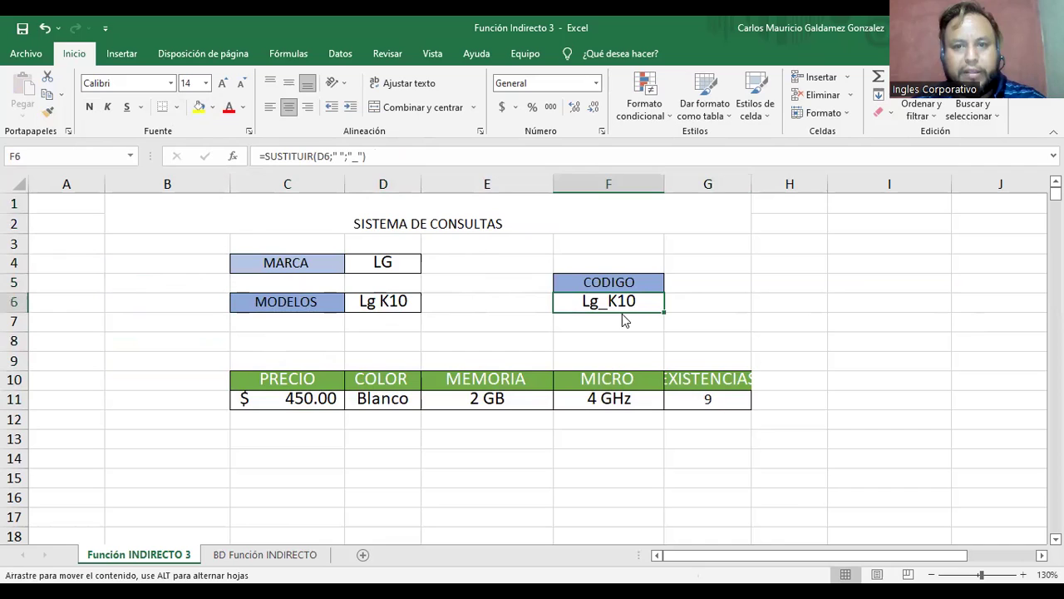
pyautogui.moveTo(705, 291); pyautogui.dragTo(705, 289)
# Merge and center C8:G8 and enter the heading AREA DE RESULTADOS DE BUSQUEDA
pyautogui.moveTo(264, 344); pyautogui.dragTo(670, 334)
pyautogui.click(435, 115)
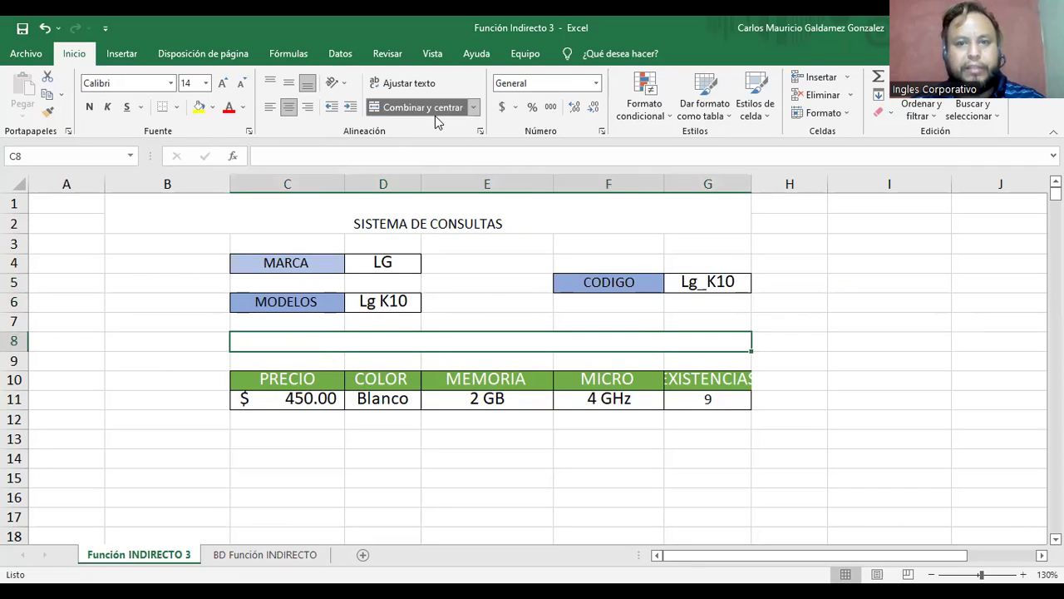
pyautogui.write('AREA DE ')
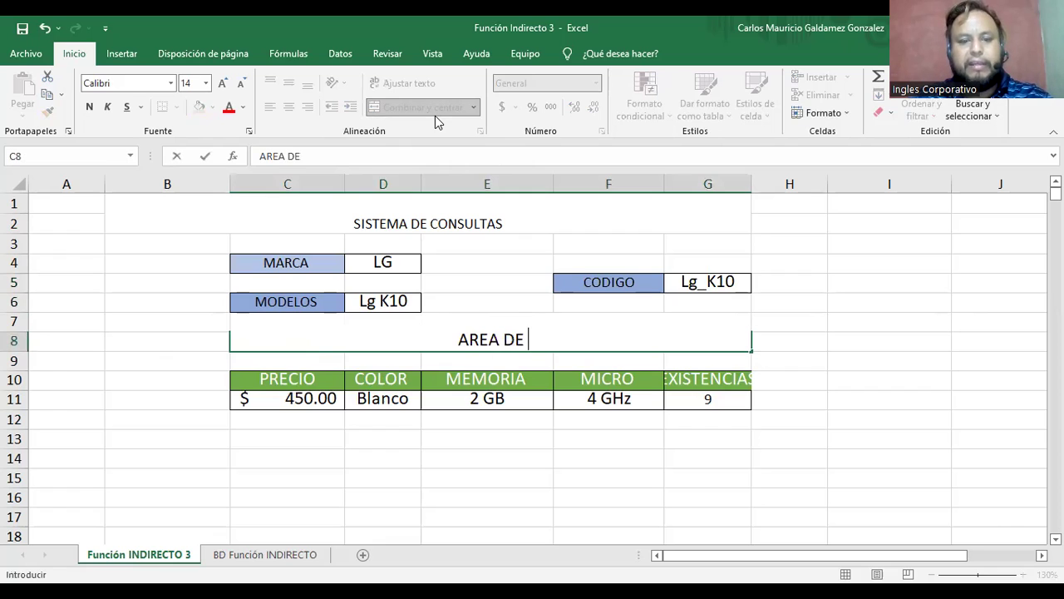
pyautogui.write('RESULTADOS DW BUSQUE')
pyautogui.press('BackSpace')
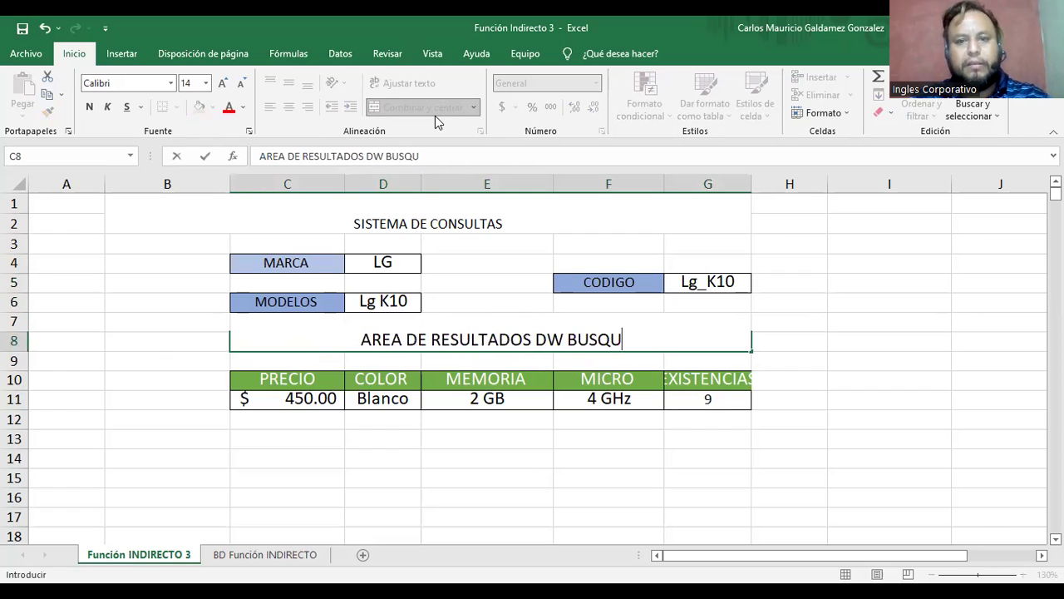
pyautogui.press('BackSpace')
pyautogui.press('BackSpace')
pyautogui.press('BackSpace')
pyautogui.press('BackSpace')
pyautogui.press('BackSpace')
pyautogui.press('BackSpace')
pyautogui.press('BackSpace')
pyautogui.press('BackSpace')
pyautogui.press('BackSpace')
pyautogui.write('DE BUSQ')
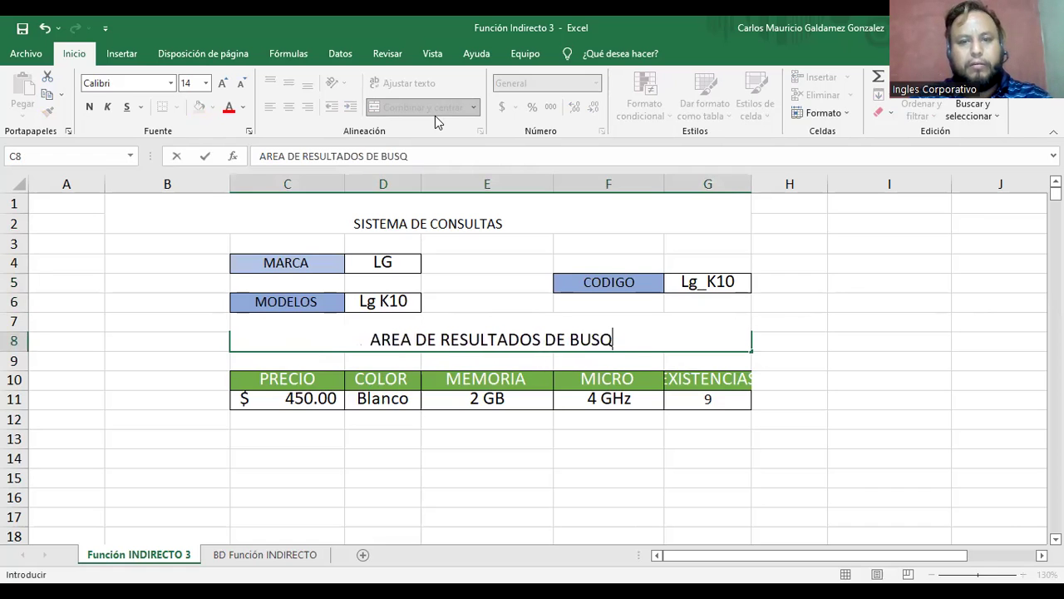
pyautogui.write('UEDA')
pyautogui.press('Return')
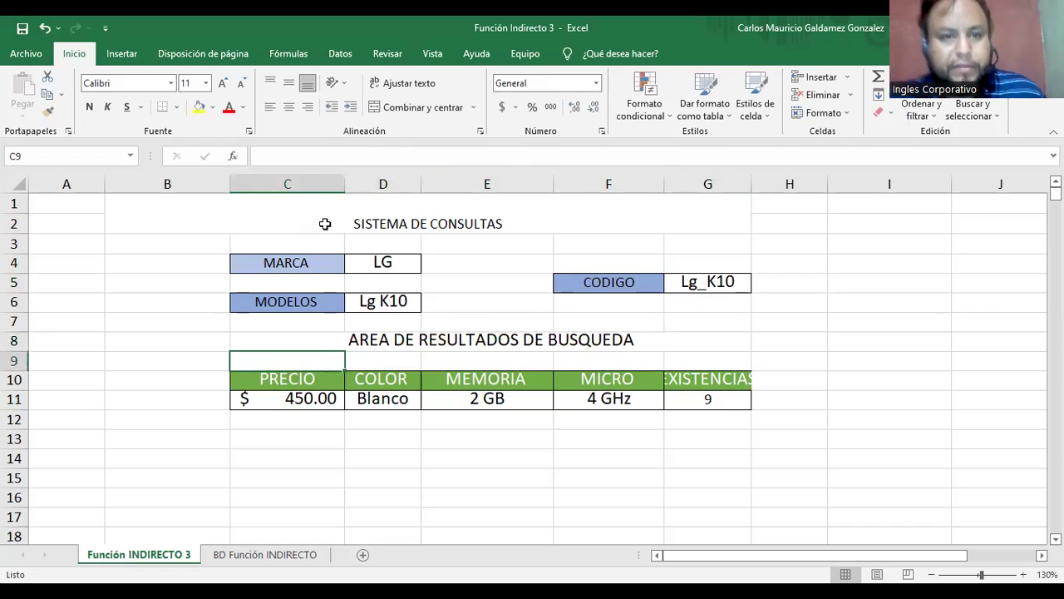
# Apply a thick outside border around the query area B1:H16
pyautogui.moveTo(178, 218); pyautogui.dragTo(798, 497)
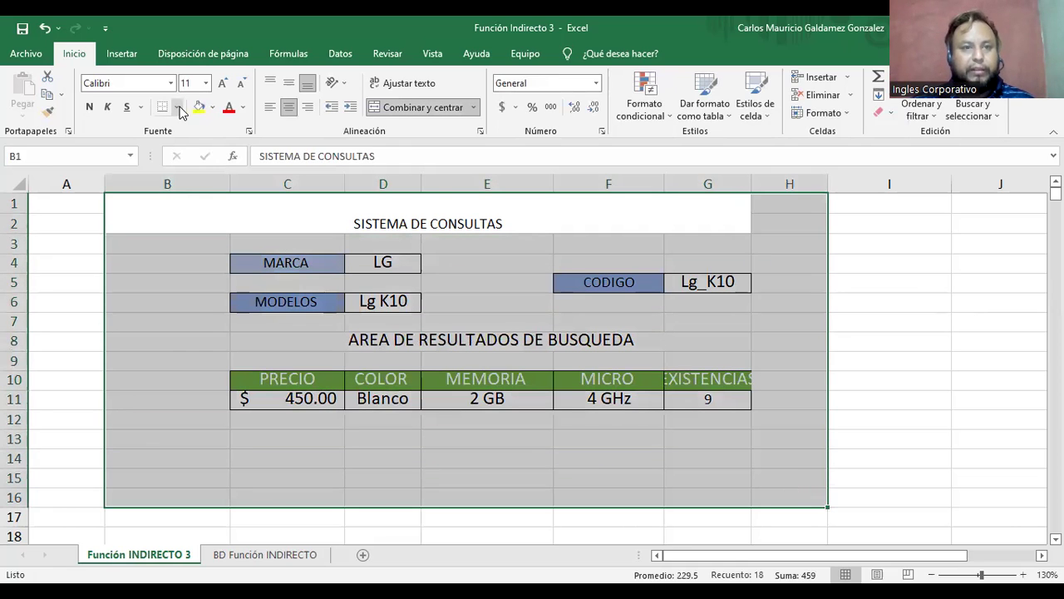
pyautogui.click(176, 107)
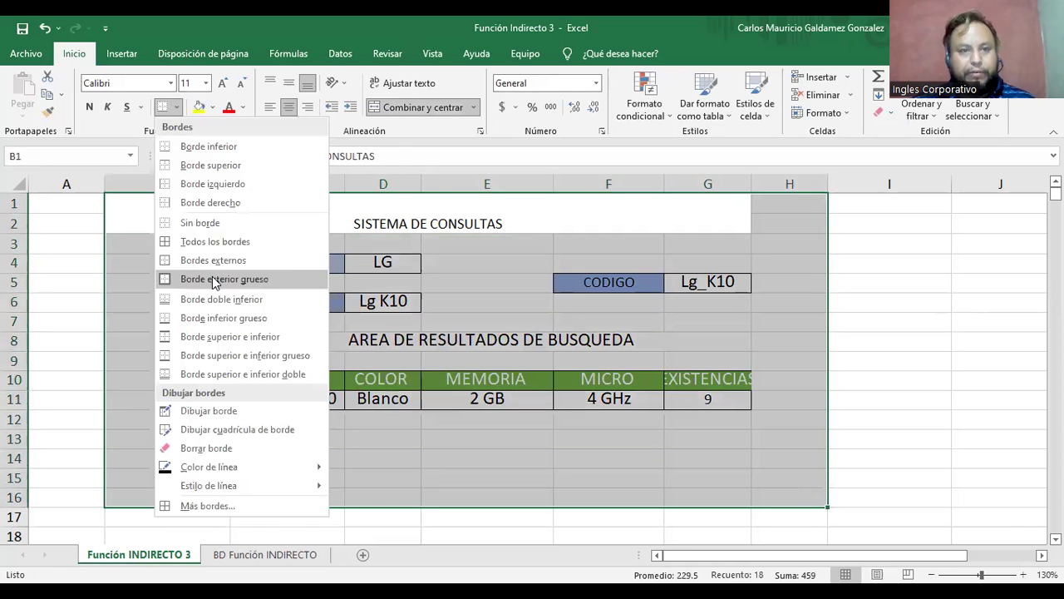
pyautogui.click(220, 279)
pyautogui.click(173, 316)
# Hide the sheet's gridlines and collapse the ribbon
pyautogui.click(428, 54)
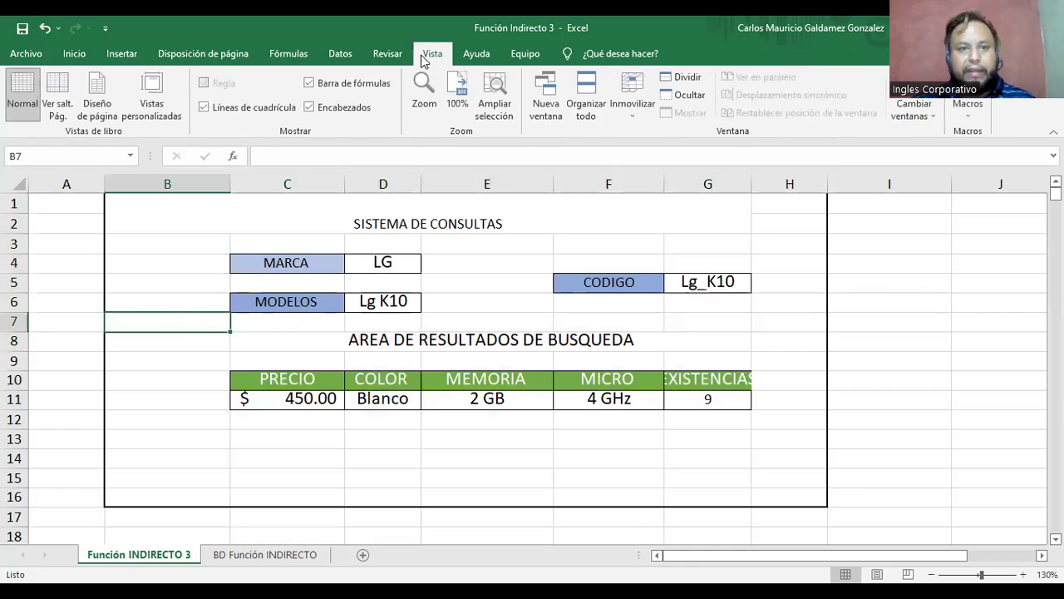
pyautogui.click(228, 116)
pyautogui.click(695, 418)
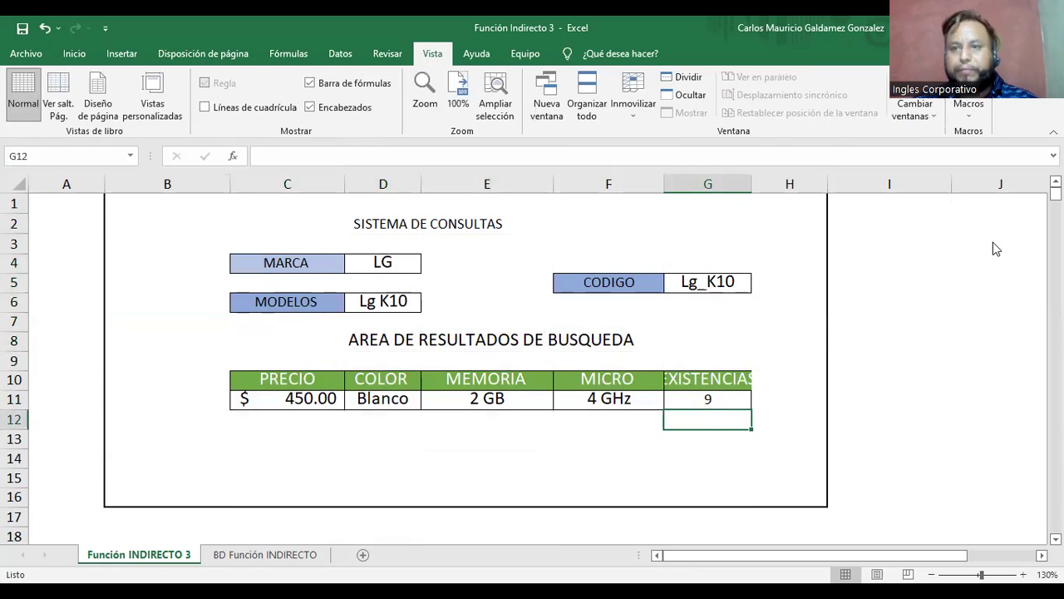
pyautogui.click(1053, 131)
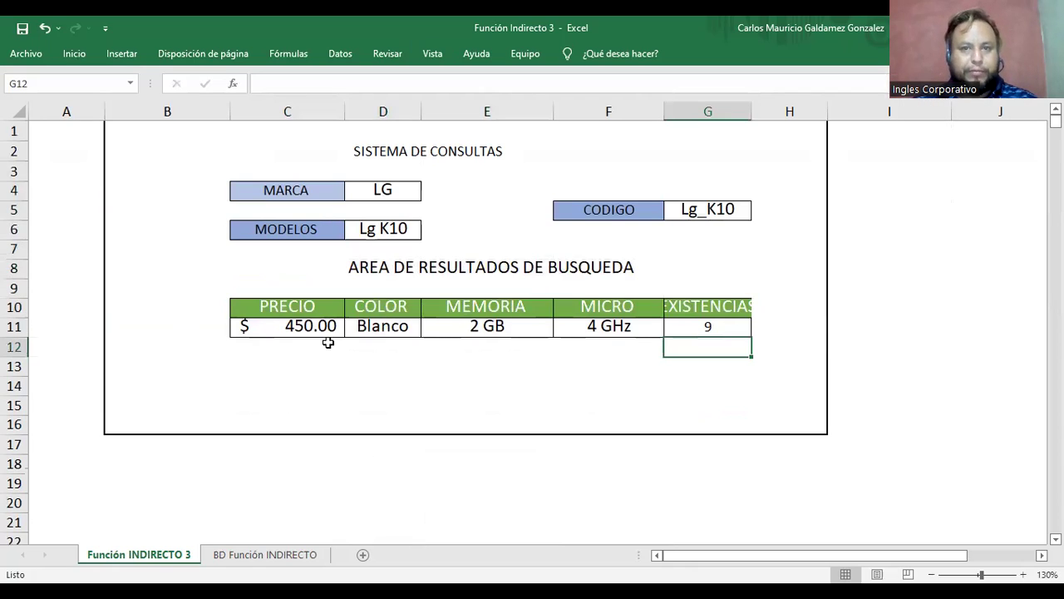
# Move the bordered query area from B1:H16 down two rows to B3:H18
pyautogui.moveTo(119, 131); pyautogui.dragTo(611, 404)
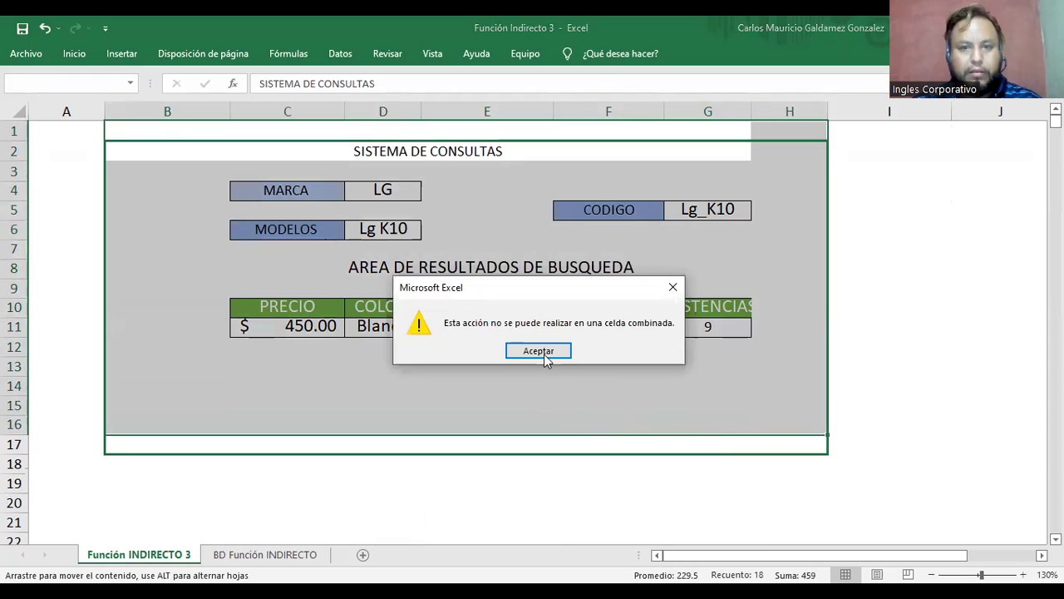
pyautogui.press('Return')
pyautogui.click(604, 422)
pyautogui.moveTo(119, 132); pyautogui.dragTo(766, 458)
pyautogui.click(499, 351)
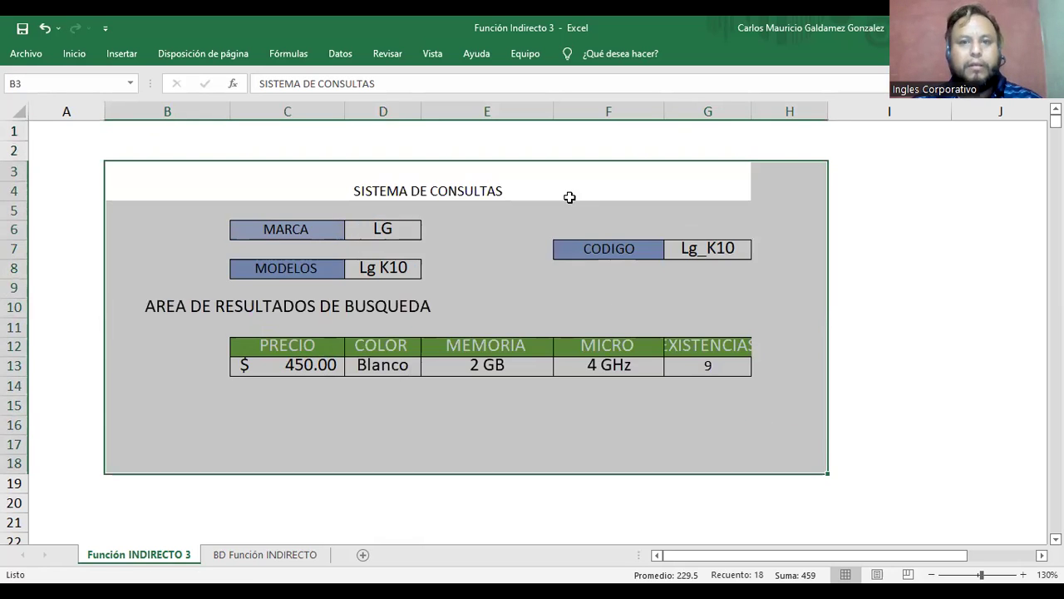
# Select the title band B3:H4 and bring up the cell formatting commands
pyautogui.moveTo(765, 199); pyautogui.dragTo(616, 192)
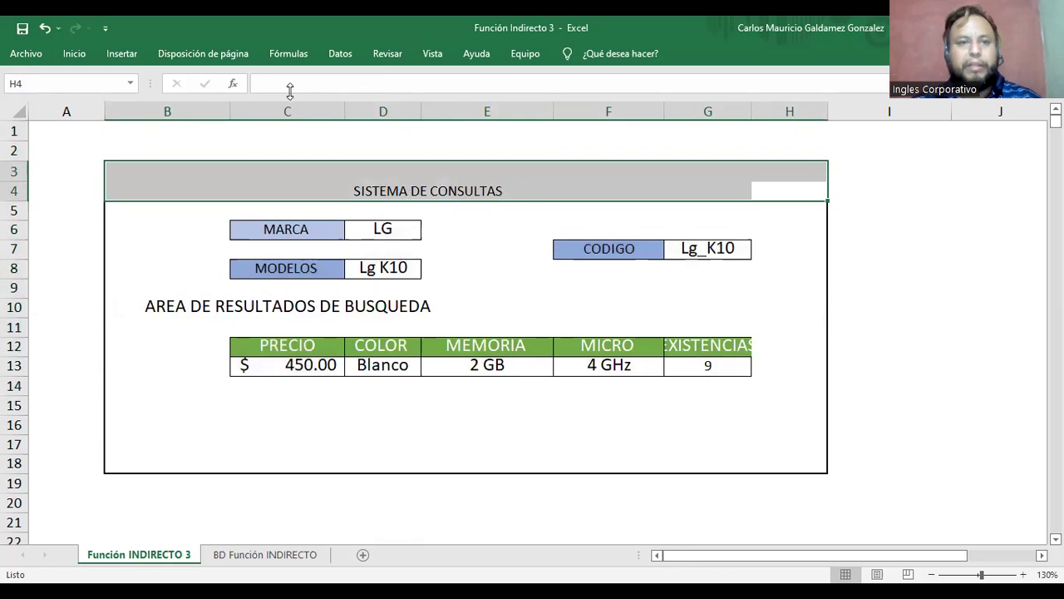
pyautogui.click(74, 53)
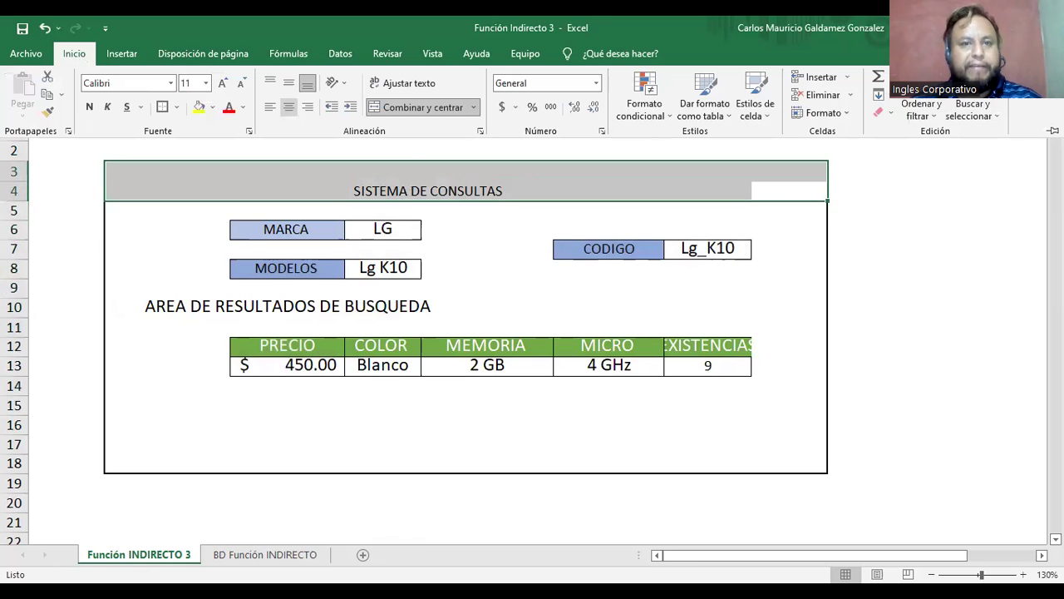
# Merge and center the title SISTEMA DE CONSULTAS across B3:H4
pyautogui.click(790, 191)
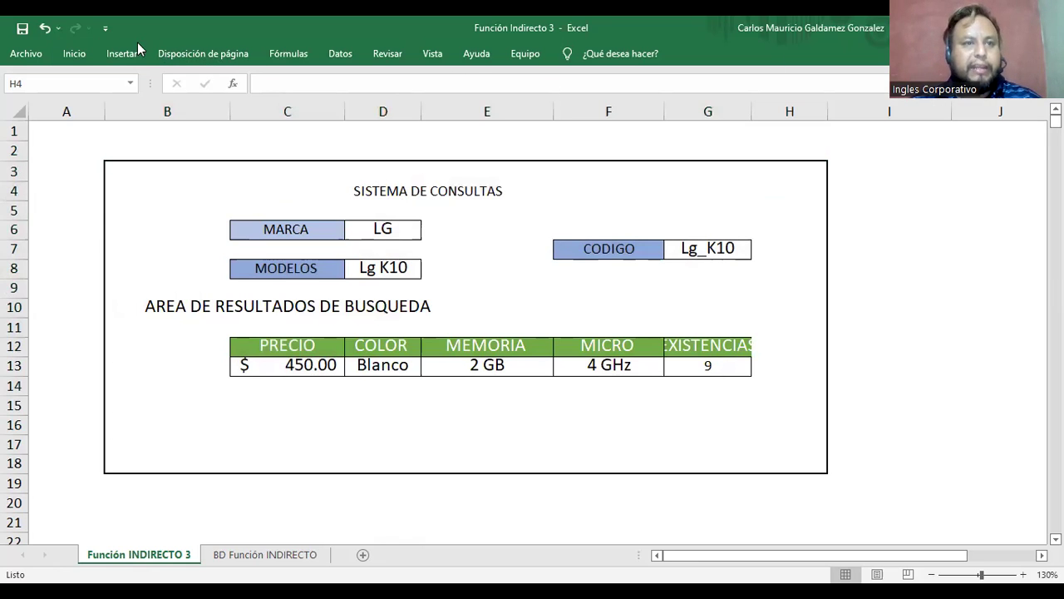
pyautogui.click(74, 53)
pyautogui.click(388, 113)
pyautogui.click(388, 113)
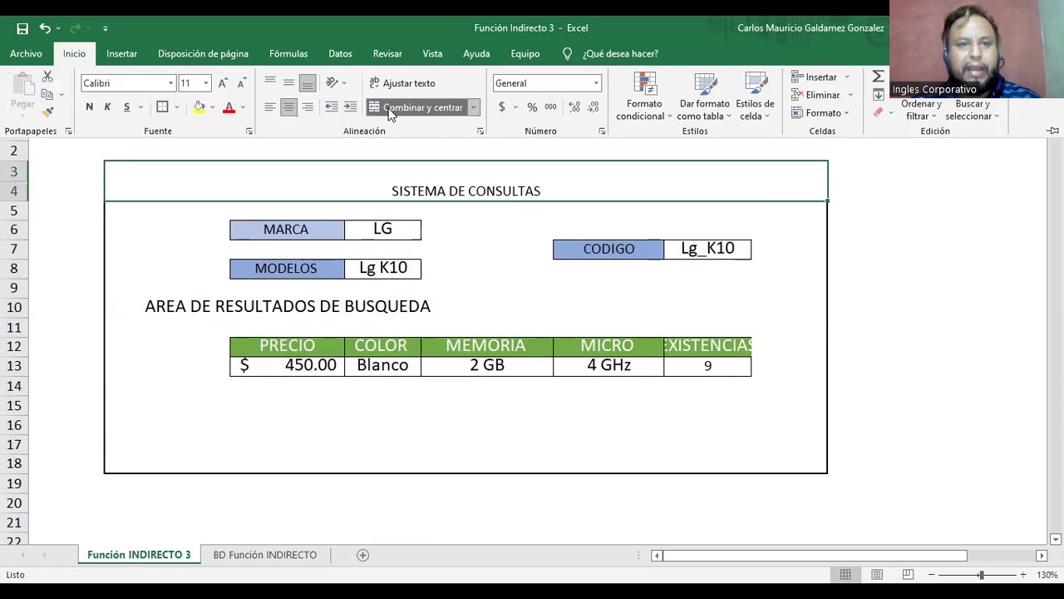
# Make the SISTEMA DE CONSULTAS title bold and enlarge its font to 22
pyautogui.click(90, 108)
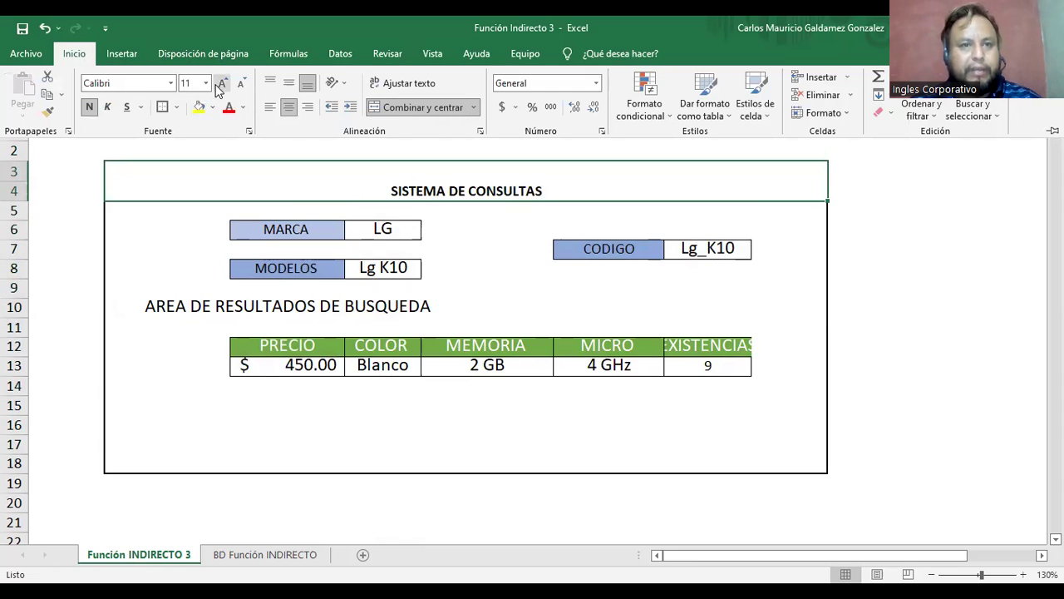
pyautogui.click(224, 85)
pyautogui.click(224, 85)
pyautogui.click(224, 86)
pyautogui.click(225, 85)
pyautogui.click(224, 85)
pyautogui.click(224, 86)
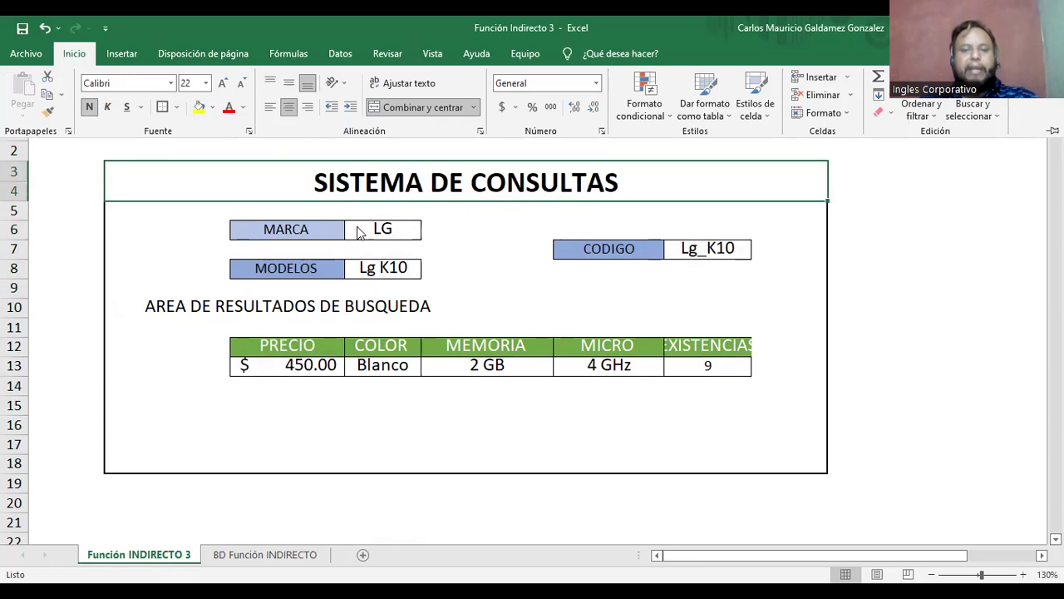
pyautogui.hotkey('ctrl', 'F1')
pyautogui.click(501, 301)
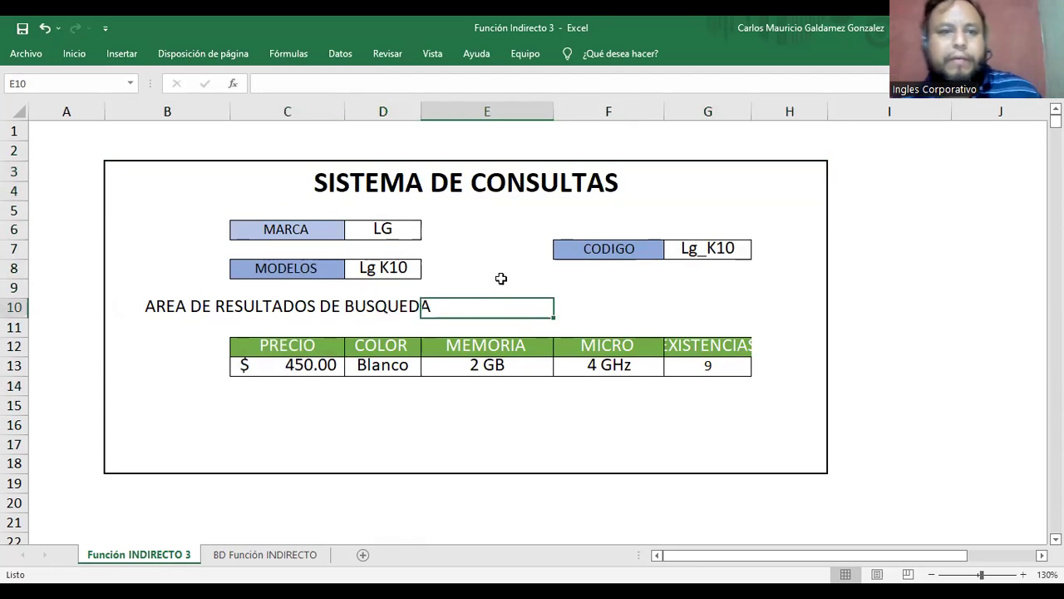
pyautogui.click(434, 184)
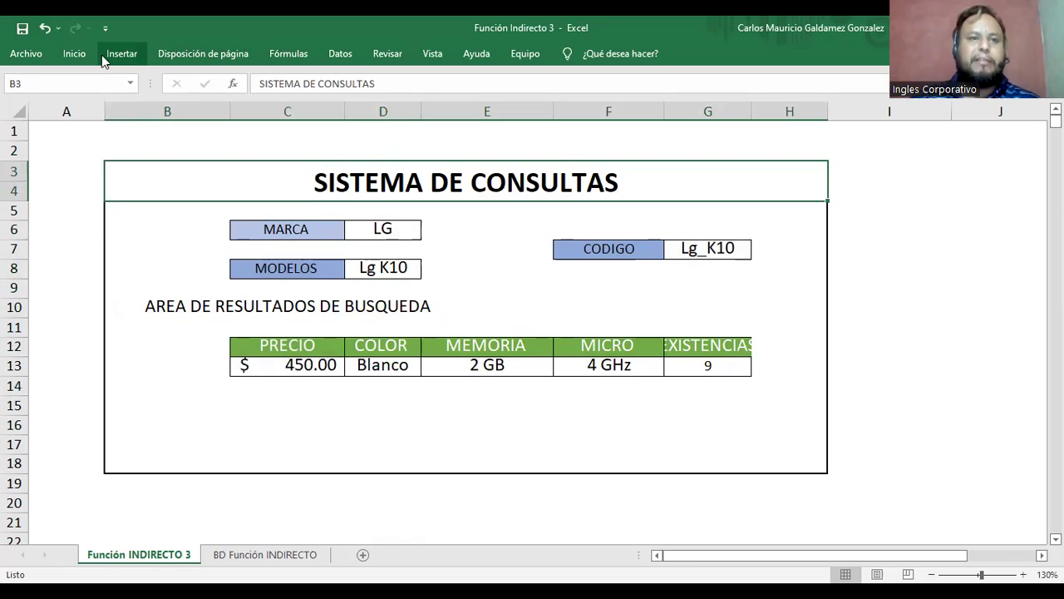
pyautogui.click(73, 54)
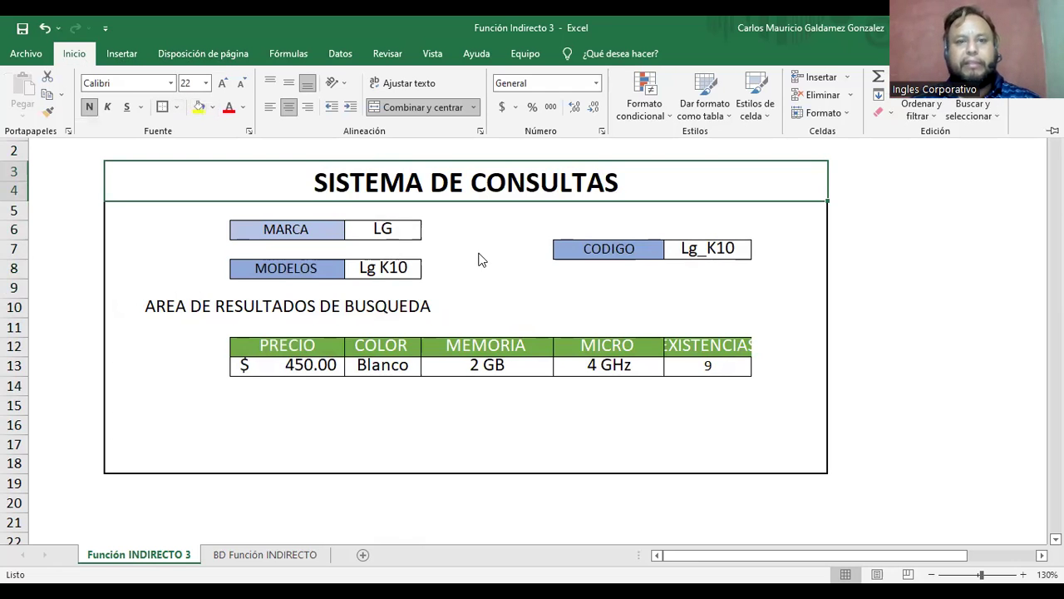
pyautogui.click(504, 279)
pyautogui.click(404, 233)
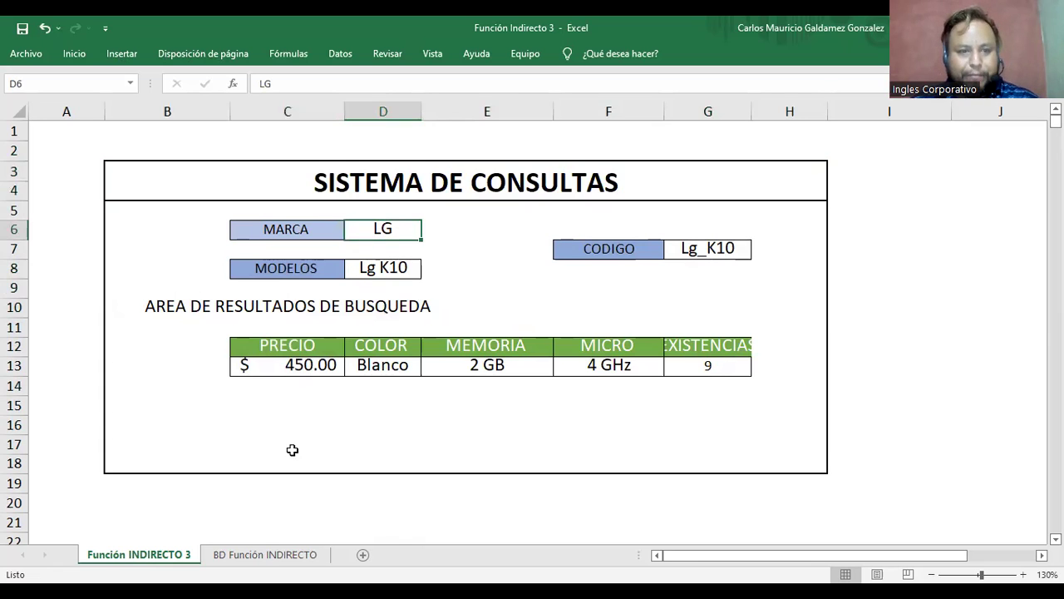
# Copy the brand names SAMSUNG, LG, MOTOROLA, SONY and APPLE from column B of BD Función INDIRECTO into a list starting at J3
pyautogui.click(266, 554)
pyautogui.click(141, 170)
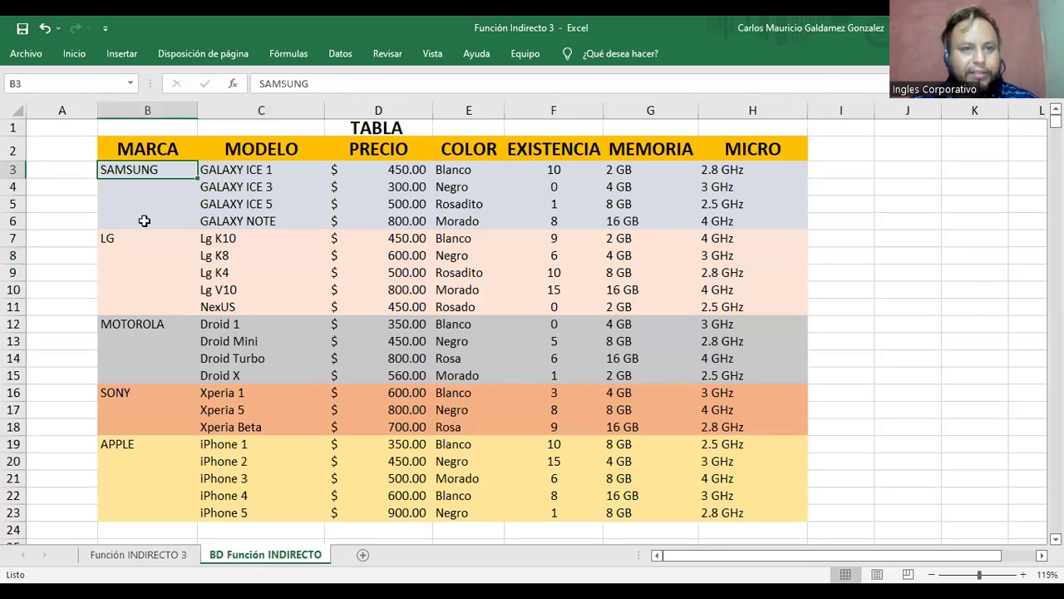
pyautogui.keyDown('ctrl'); pyautogui.click(125, 237); pyautogui.keyUp('ctrl')
pyautogui.keyDown('ctrl'); pyautogui.click(125, 326); pyautogui.keyUp('ctrl')
pyautogui.keyDown('ctrl'); pyautogui.click(133, 391); pyautogui.keyUp('ctrl')
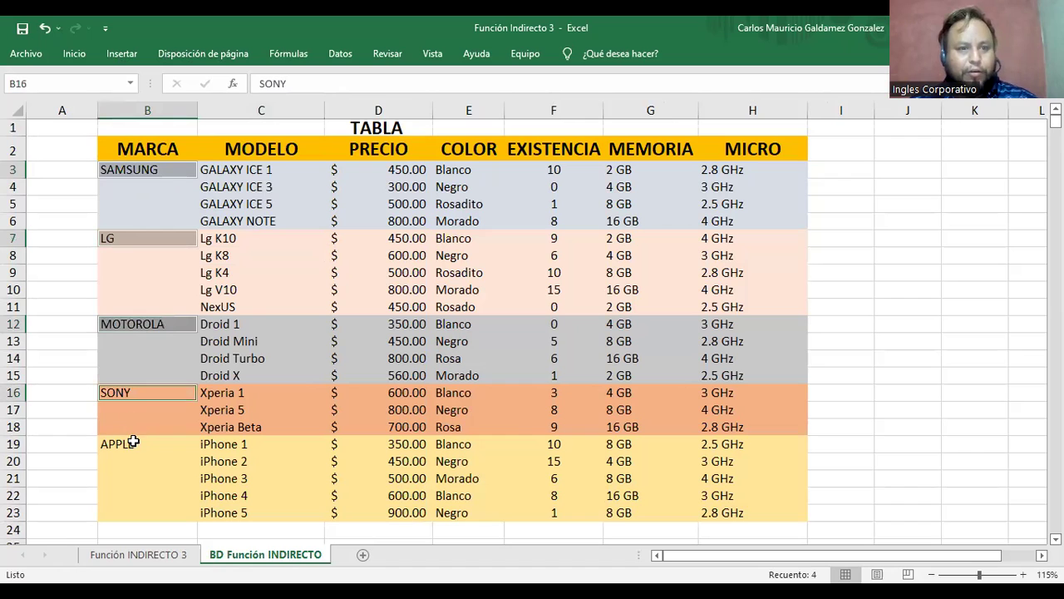
pyautogui.keyDown('ctrl'); pyautogui.click(136, 443); pyautogui.keyUp('ctrl')
pyautogui.hotkey('ctrl', 'c')
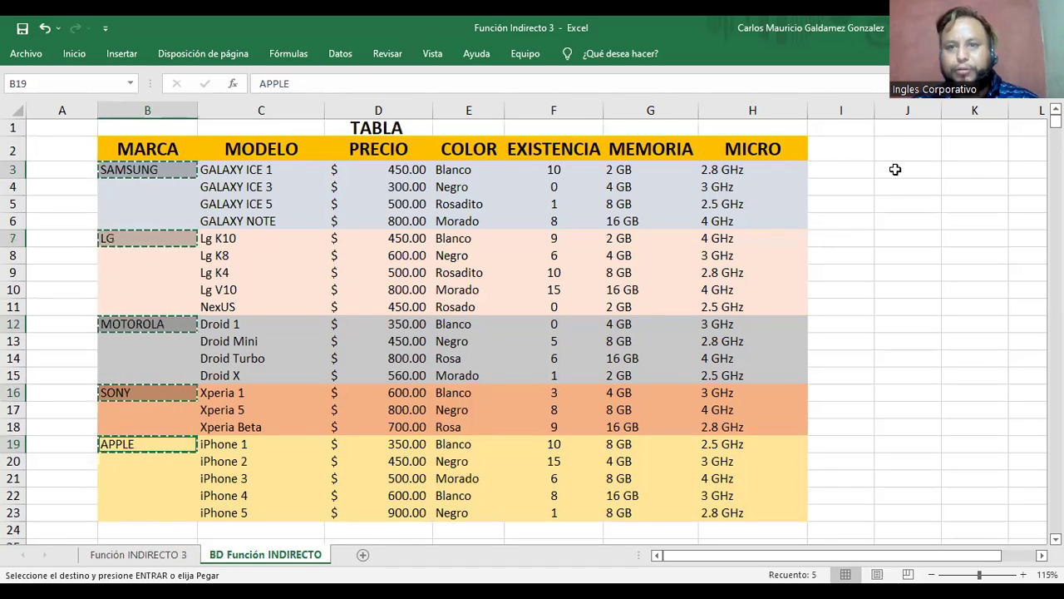
pyautogui.click(893, 169)
pyautogui.hotkey('ctrl', 'v')
# Add the heading LISTA DE MARCAS in J2 above the brand list, formatted like the table headers with the column wide enough
pyautogui.click(910, 148)
pyautogui.write('list')
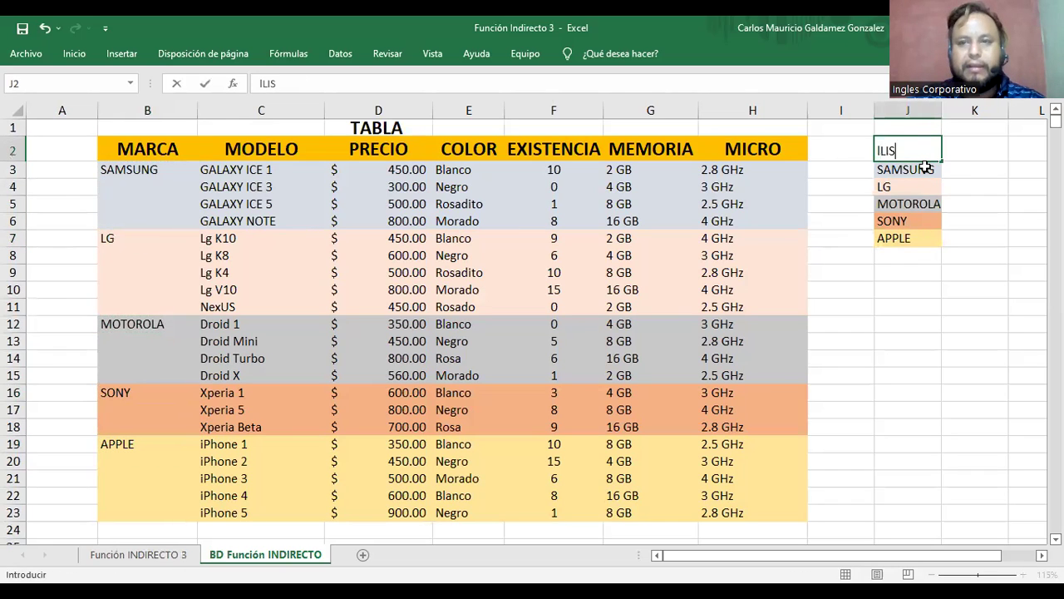
pyautogui.write('TA')
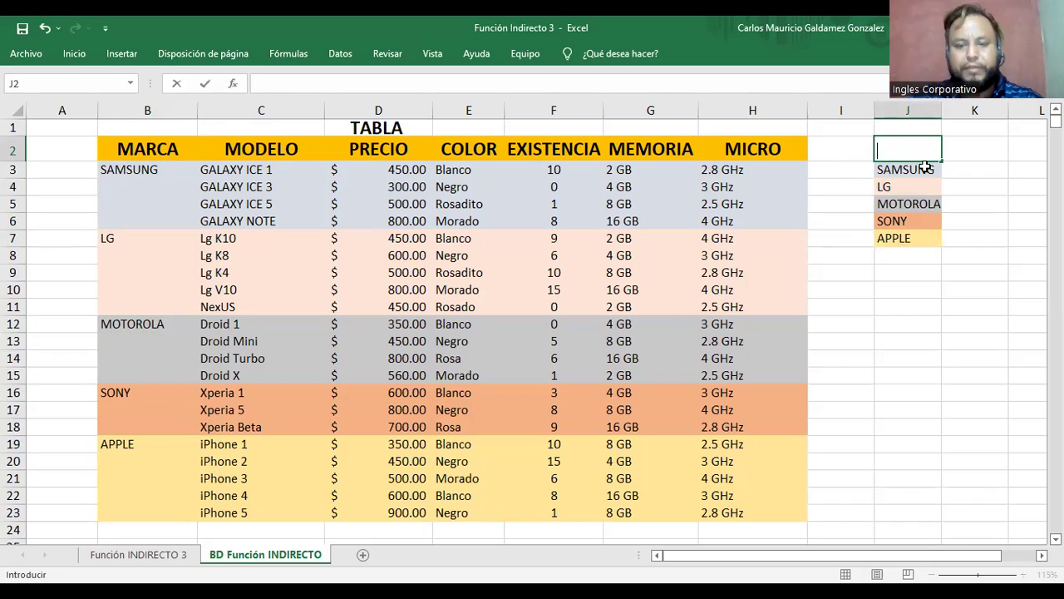
pyautogui.write('LISTA DE MARCAS')
pyautogui.press('Return')
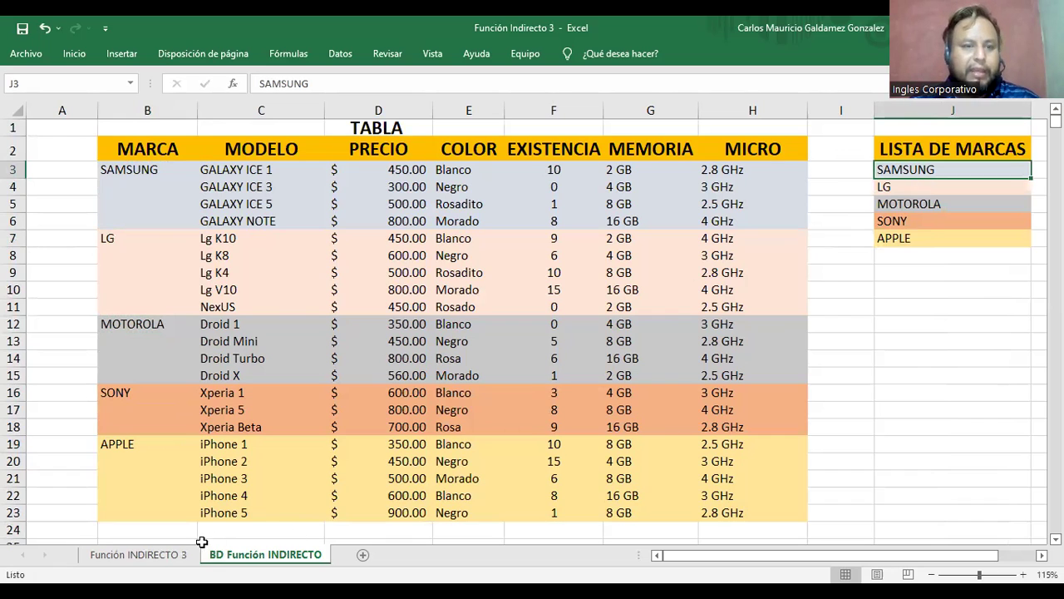
# Clear the MARCA value in D6 on the Función INDIRECTO 3 sheet
pyautogui.click(138, 554)
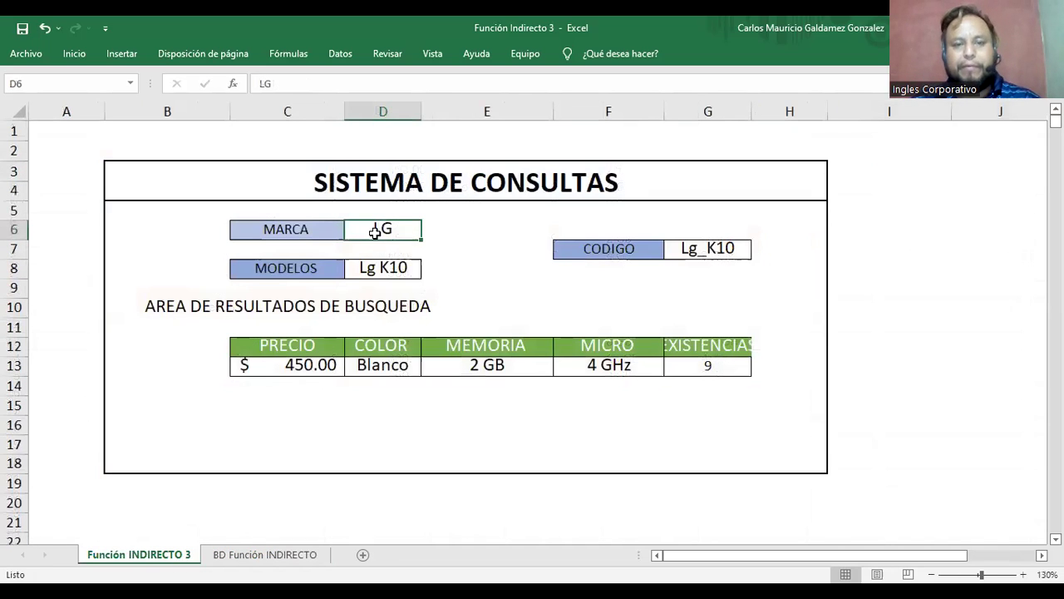
pyautogui.press('Delete')
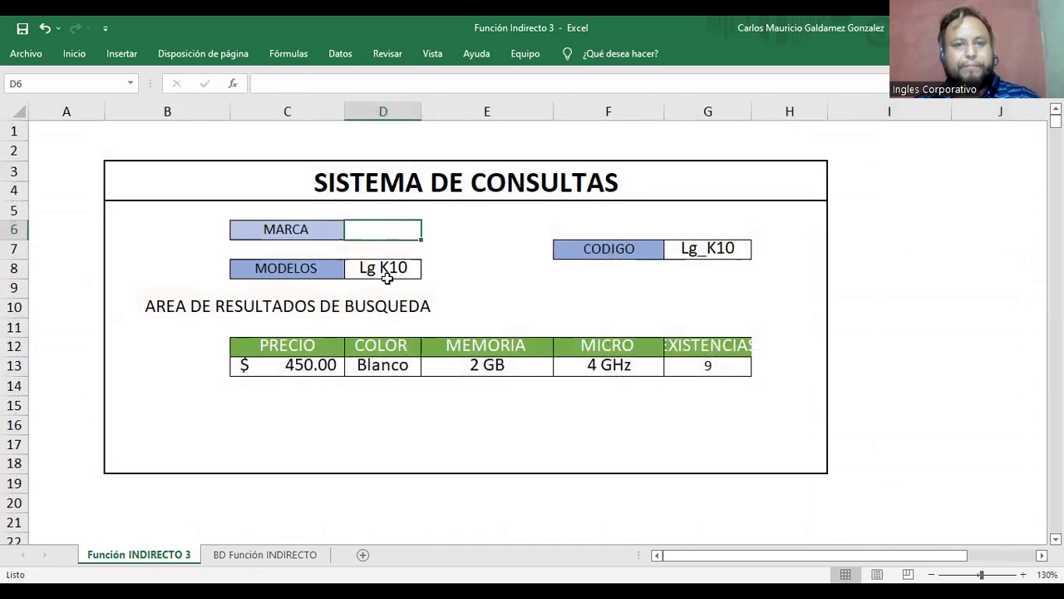
pyautogui.press('Return')
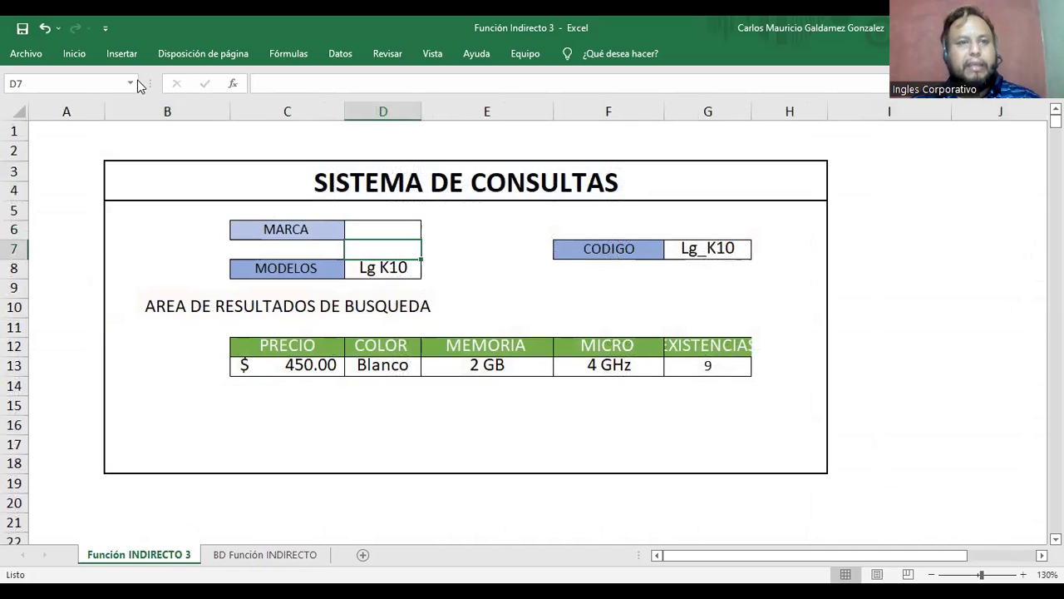
pyautogui.click(372, 231)
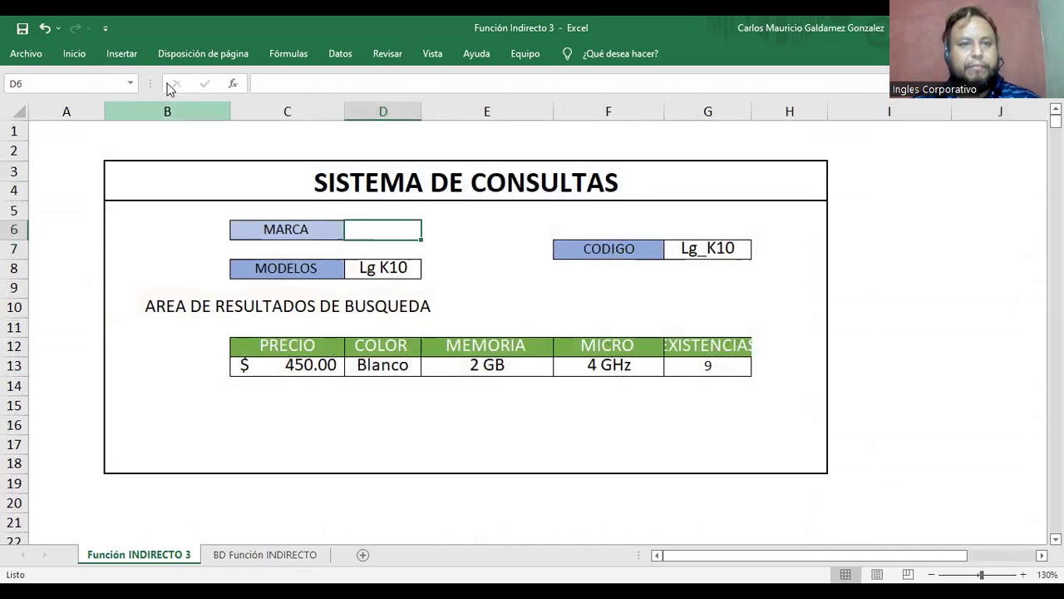
# Apply list data validation to the MARCA cell D6 with the source ='BD Función INDIRECTO'!$J$3:$J$7
pyautogui.click(76, 57)
pyautogui.click(339, 57)
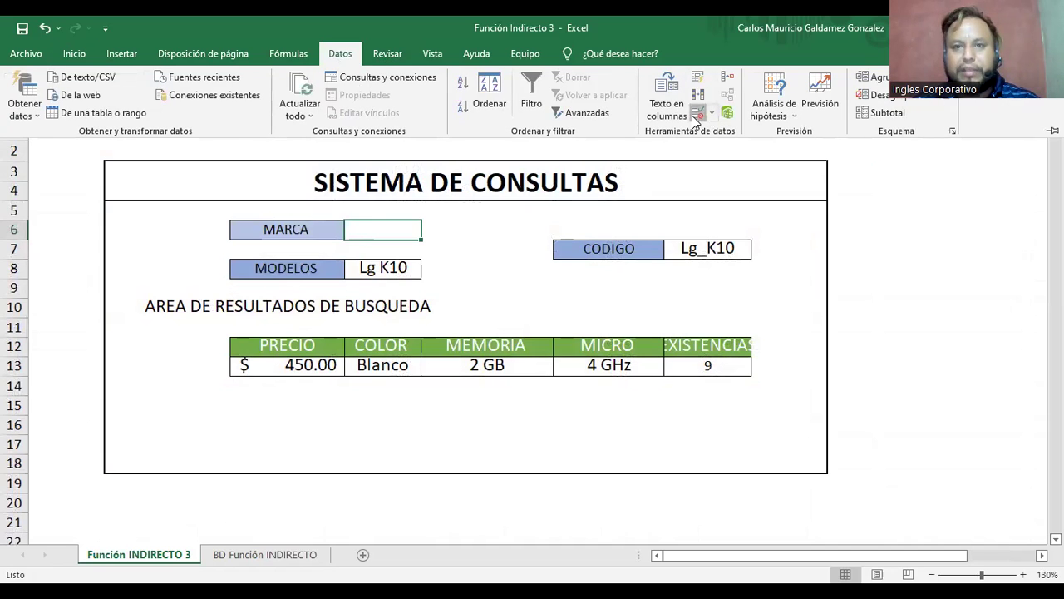
pyautogui.click(789, 365)
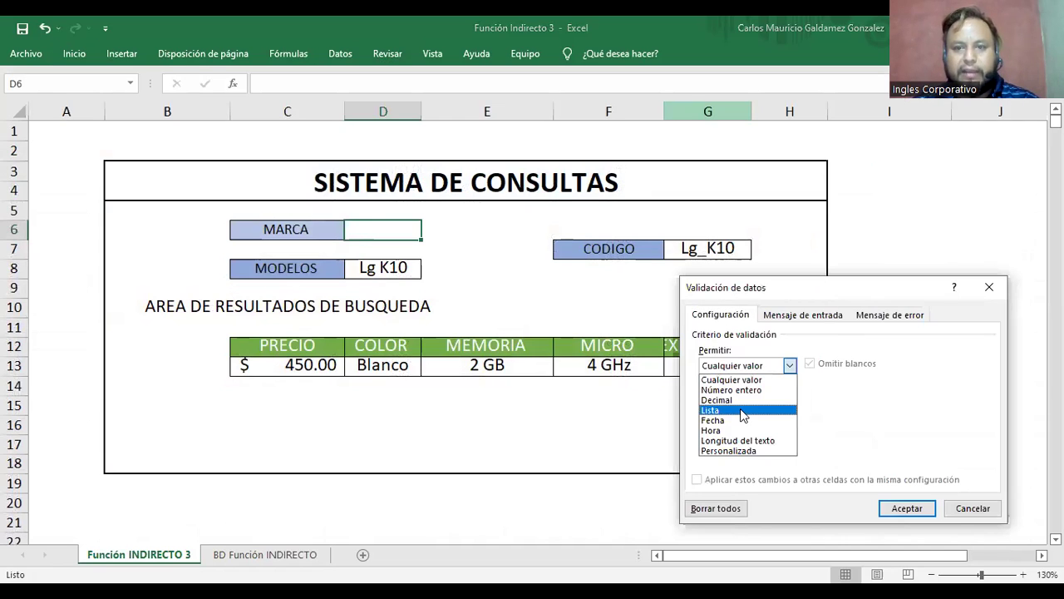
pyautogui.click(724, 408)
pyautogui.click(920, 428)
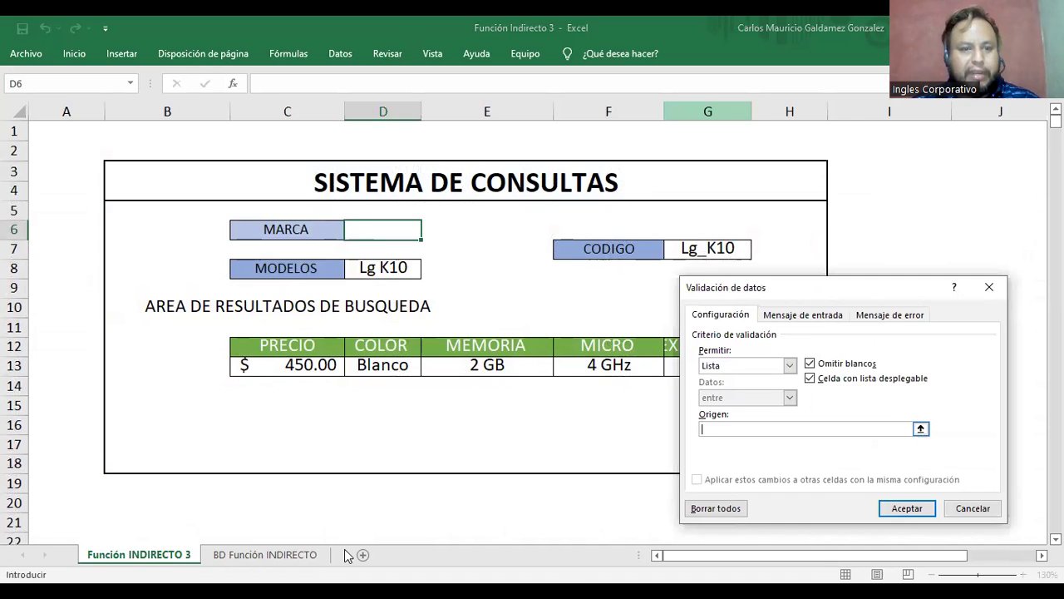
pyautogui.click(295, 554)
pyautogui.moveTo(901, 171); pyautogui.dragTo(892, 239)
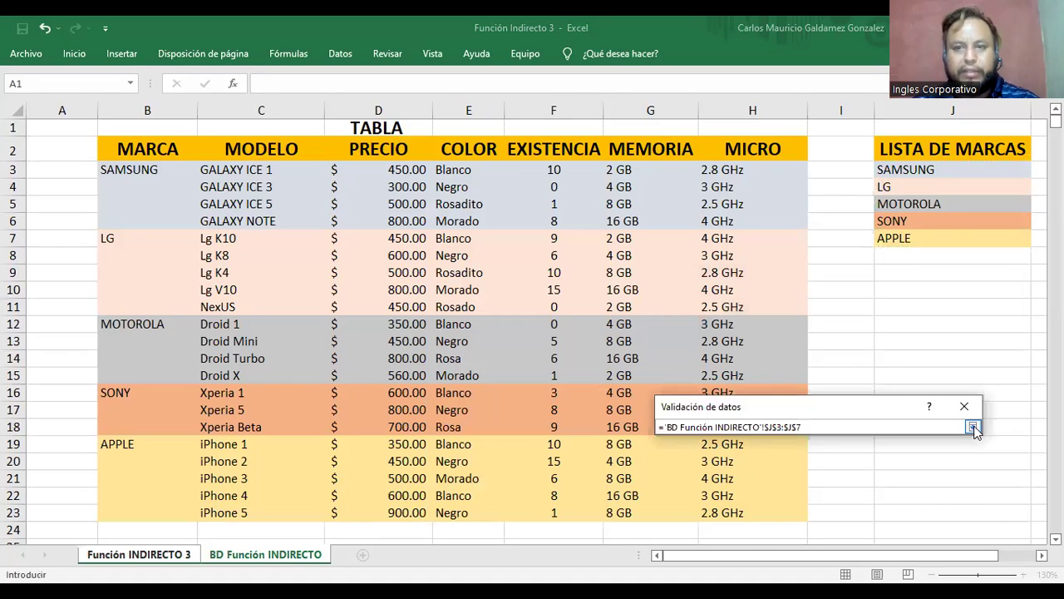
pyautogui.click(973, 426)
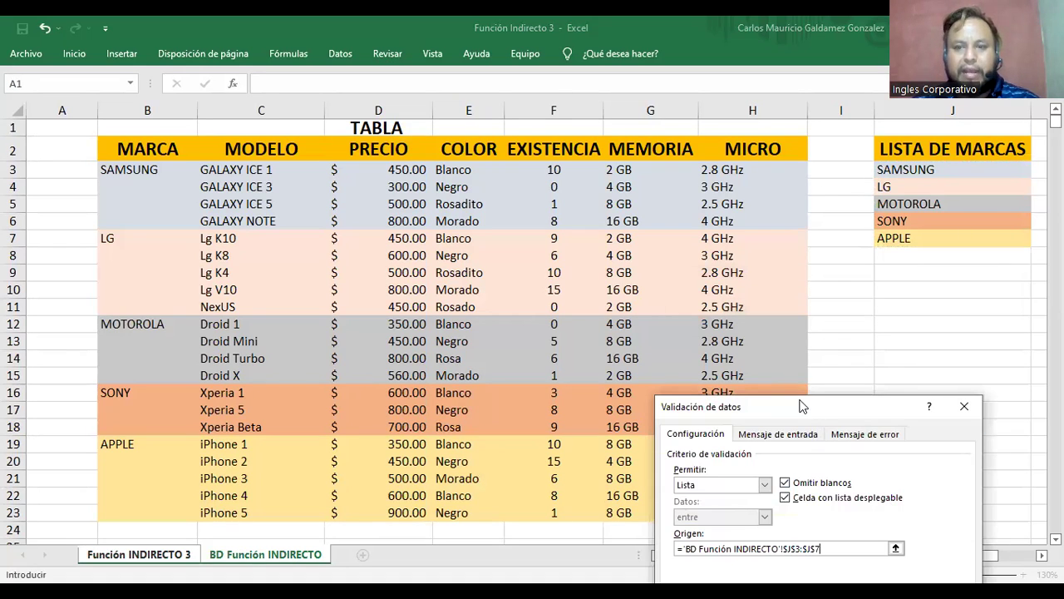
pyautogui.click(770, 486)
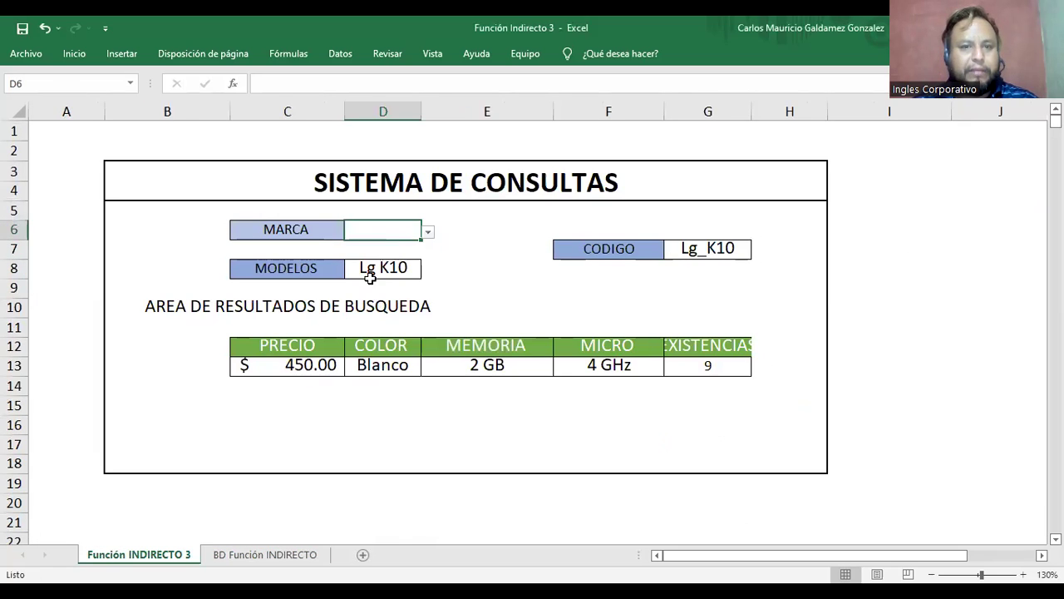
# Choose SAMSUNG as the brand in D6 and autofit column D
pyautogui.click(428, 235)
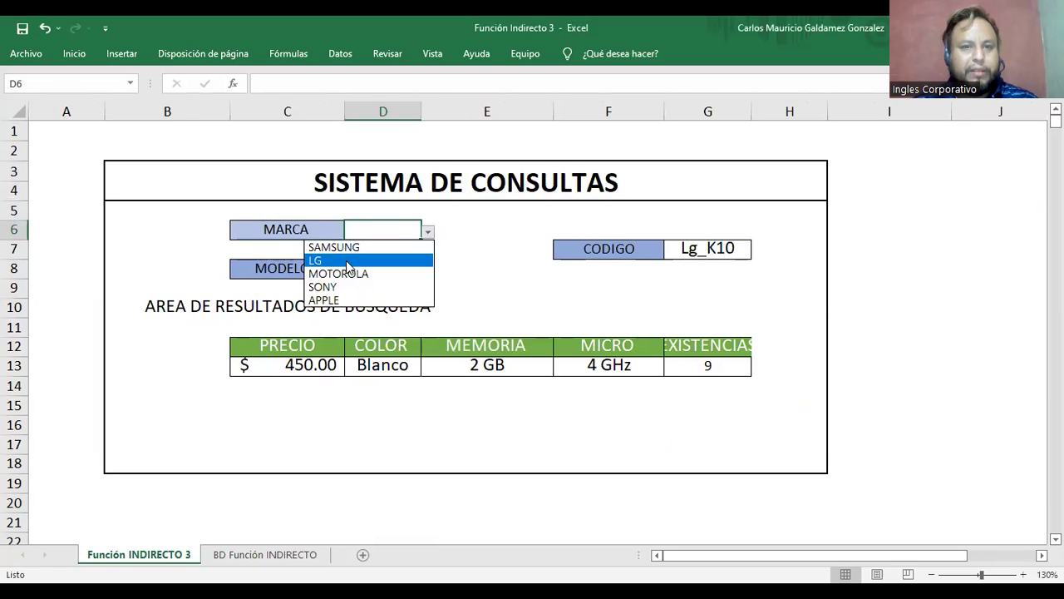
pyautogui.click(327, 249)
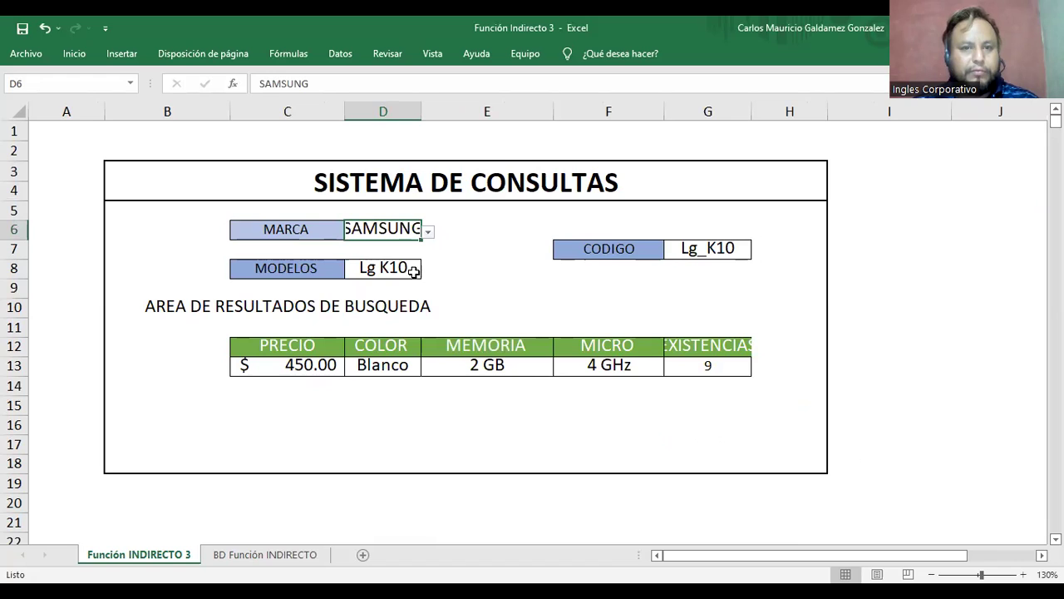
pyautogui.doubleClick(419, 113)
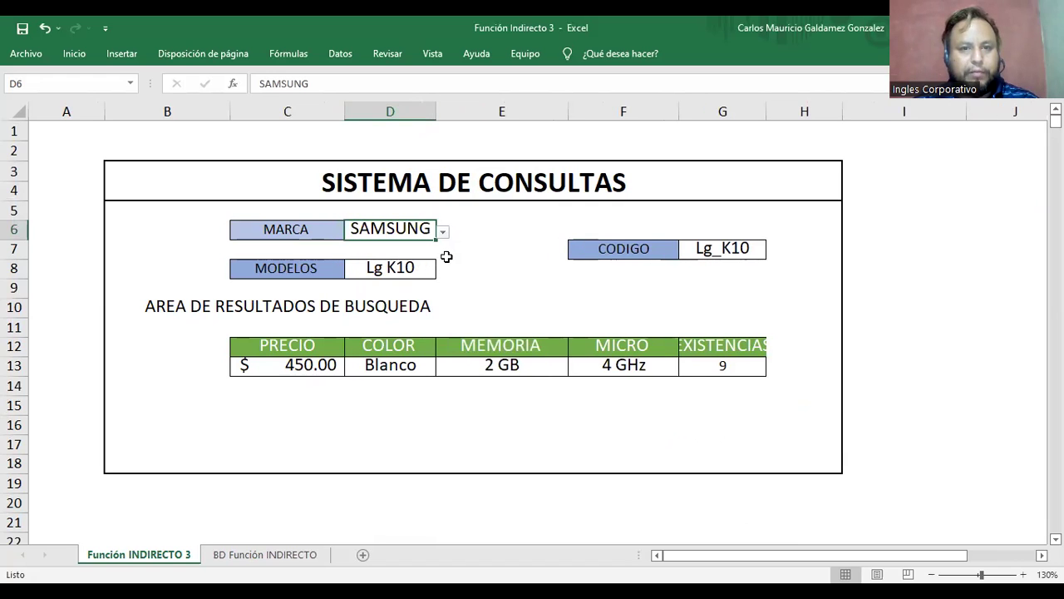
# Choose GALAXY ICE 1 as the model in D8
pyautogui.click(425, 269)
pyautogui.click(443, 272)
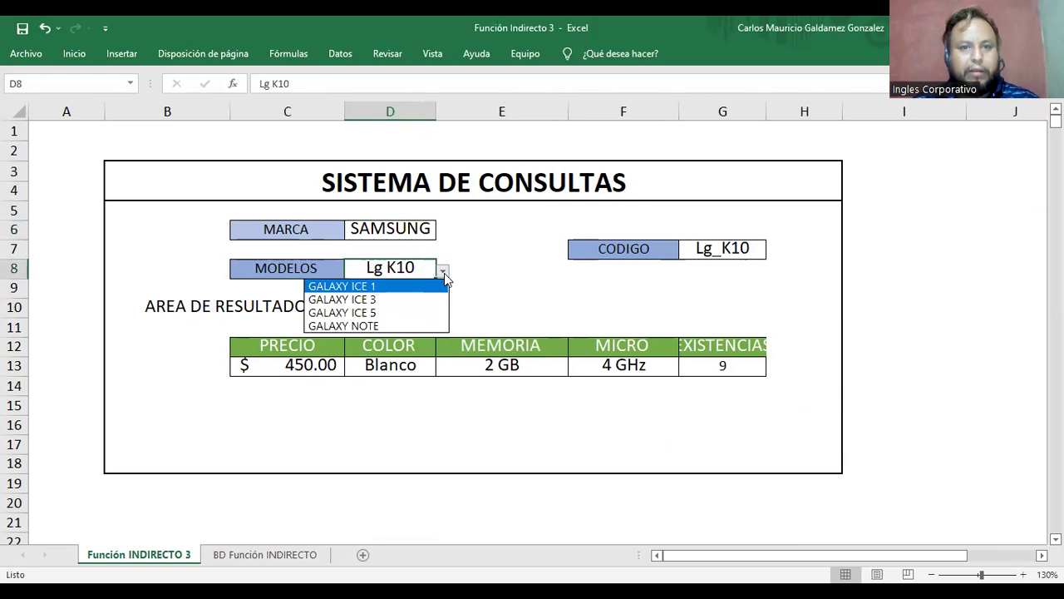
pyautogui.click(397, 286)
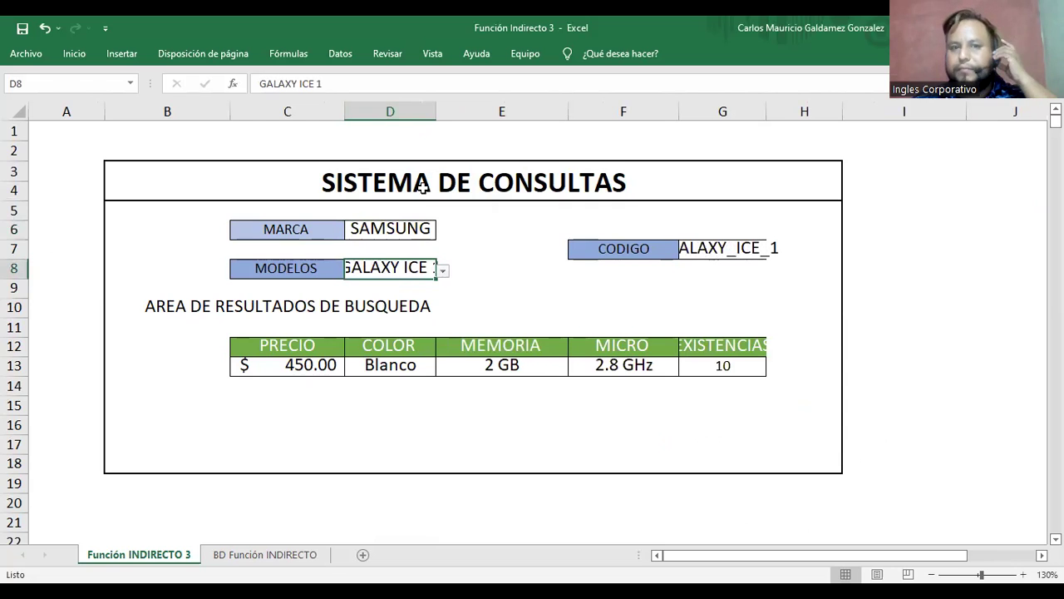
# Autofit columns D and G to their contents and narrow column B
pyautogui.doubleClick(432, 110)
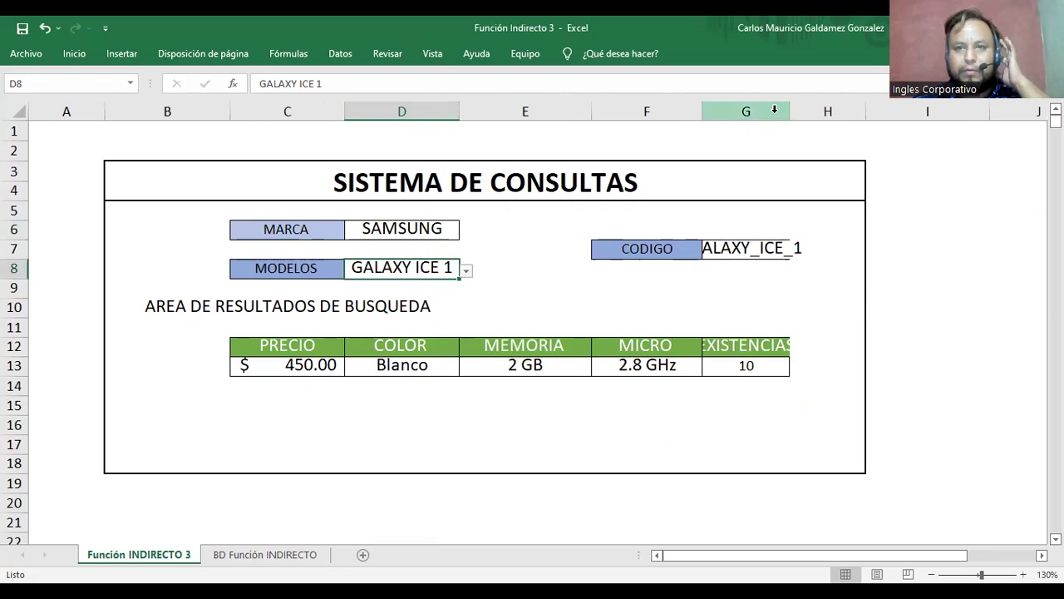
pyautogui.doubleClick(790, 111)
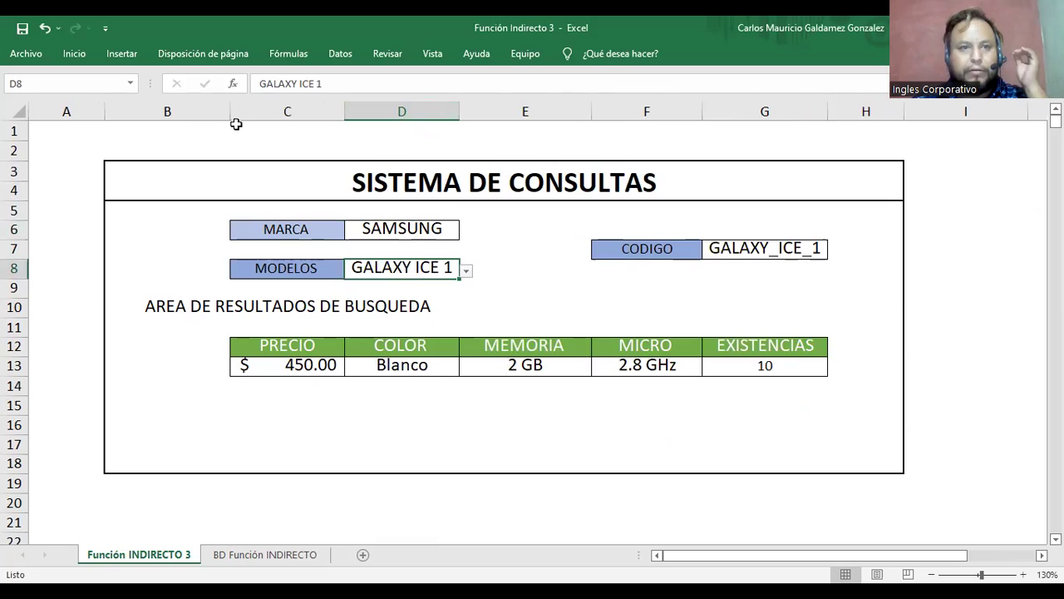
pyautogui.moveTo(231, 114); pyautogui.dragTo(191, 114)
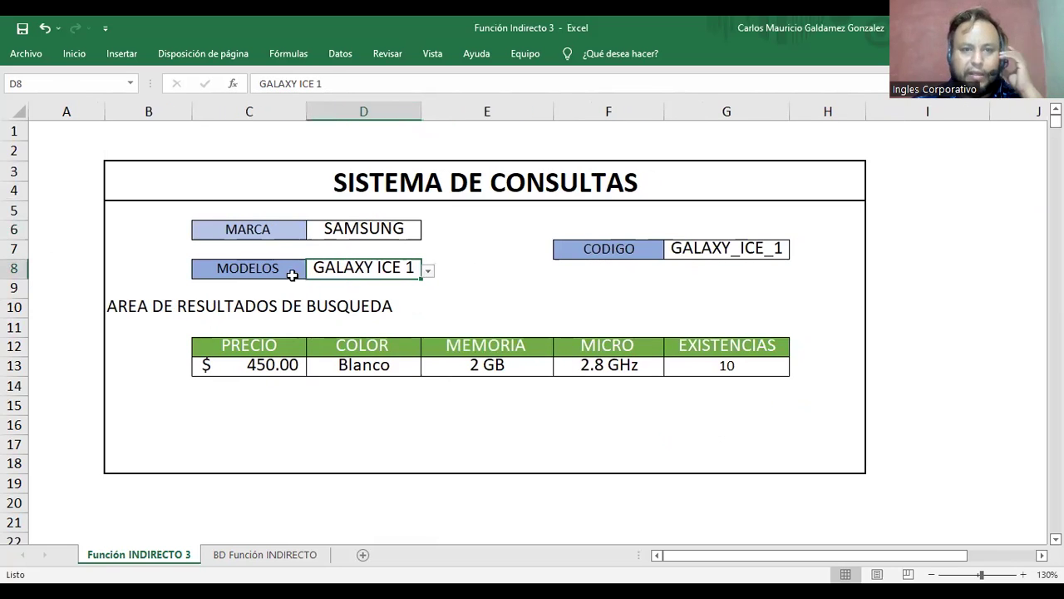
# Merge and center the heading AREA DE RESULTADOS DE BUSQUEDA across B10:H10
pyautogui.click(245, 305)
pyautogui.moveTo(142, 307); pyautogui.dragTo(796, 307)
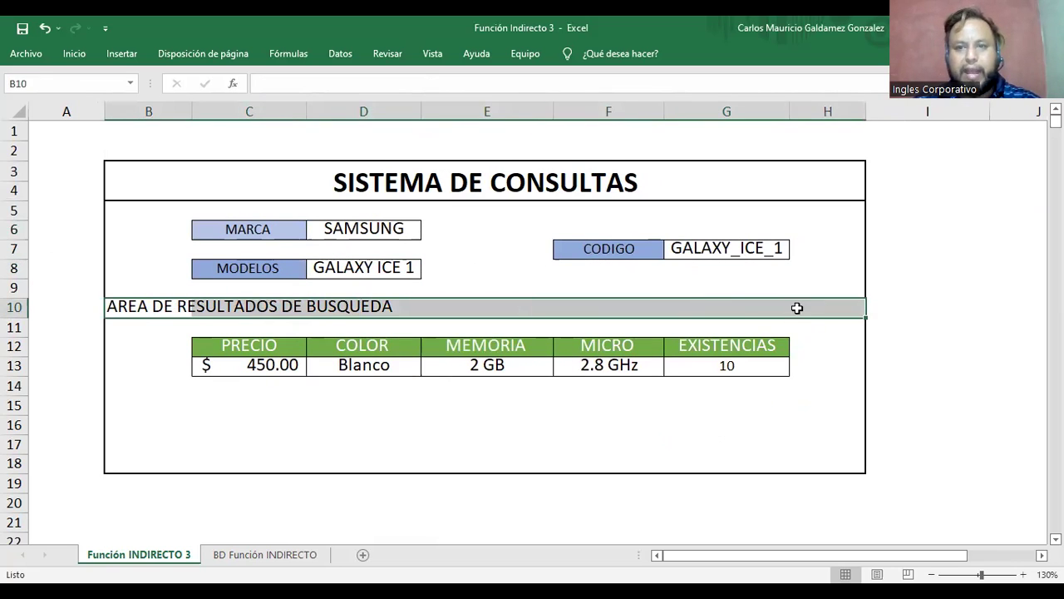
pyautogui.click(75, 55)
pyautogui.click(419, 108)
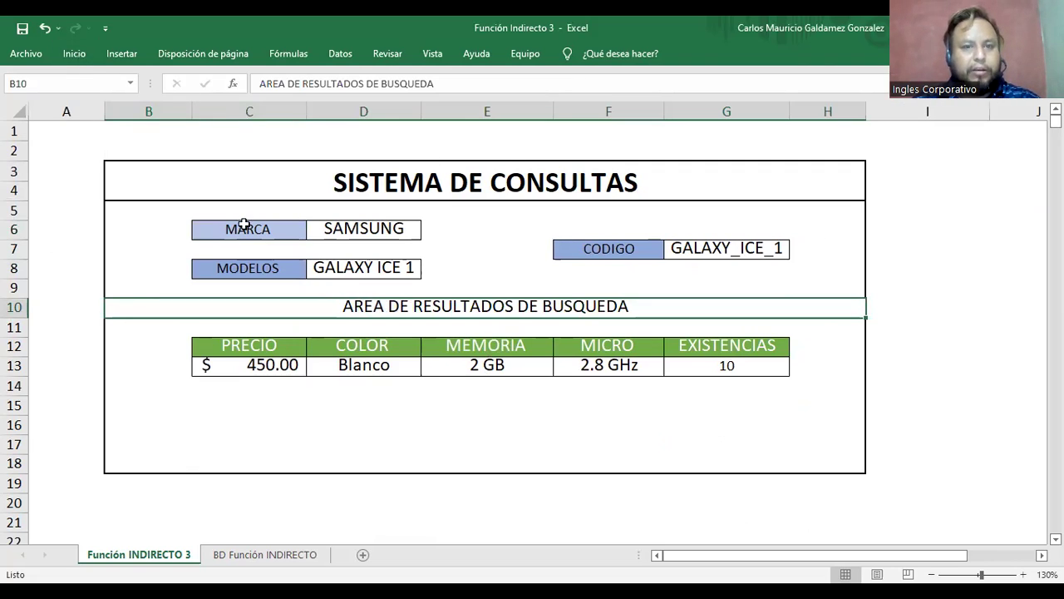
# Make the heading AREA DE RESULTADOS DE BUSQUEDA in row 10 bold with red font color
pyautogui.click(80, 58)
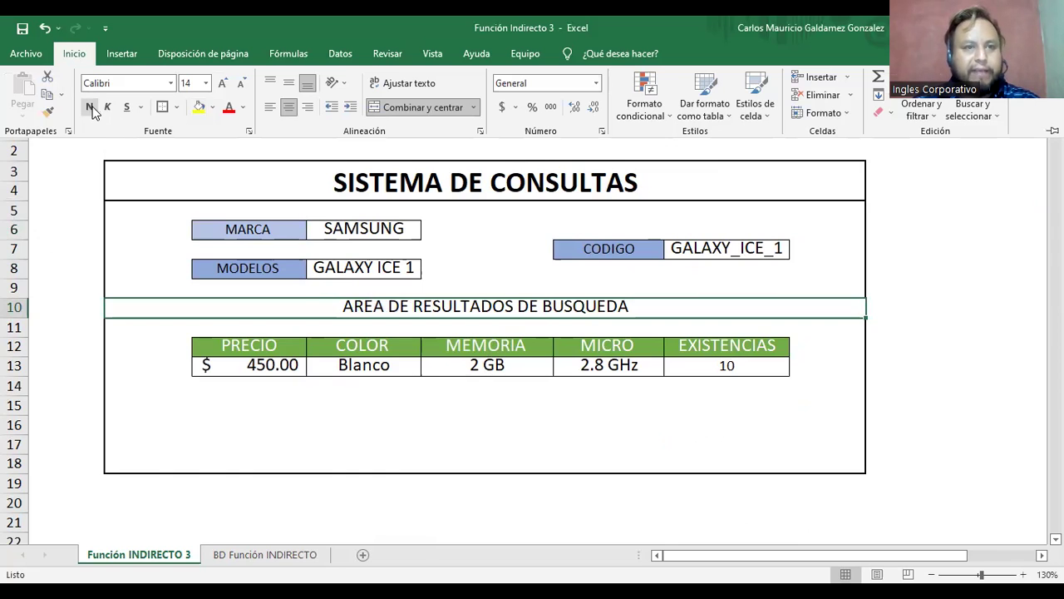
pyautogui.click(89, 107)
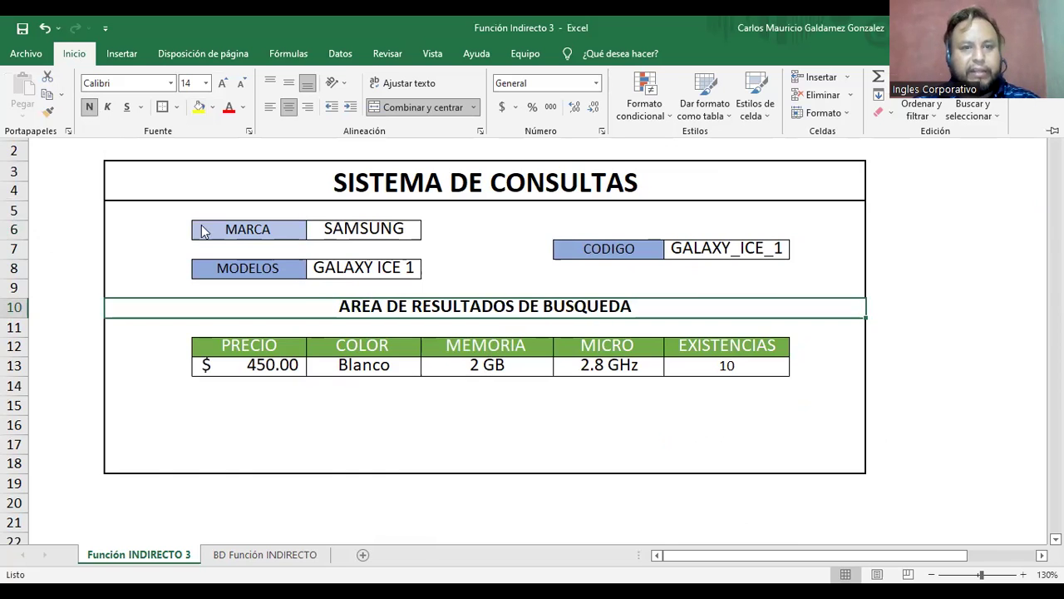
pyautogui.click(229, 107)
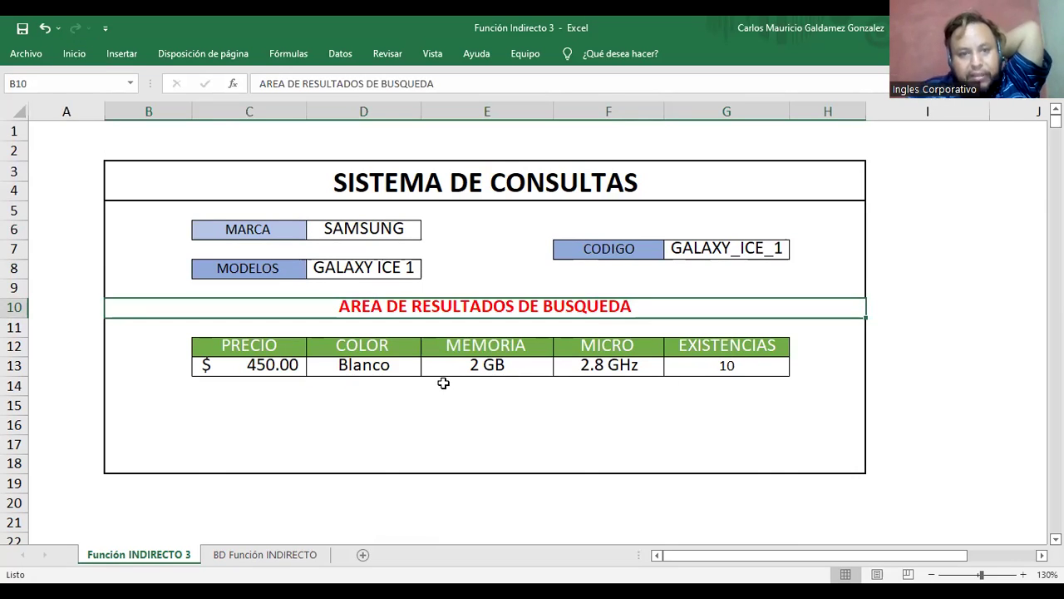
# Add conditional formatting to the EXISTENCIAS result in G13 that shades values less than 1 with light red fill and dark red text
pyautogui.click(695, 369)
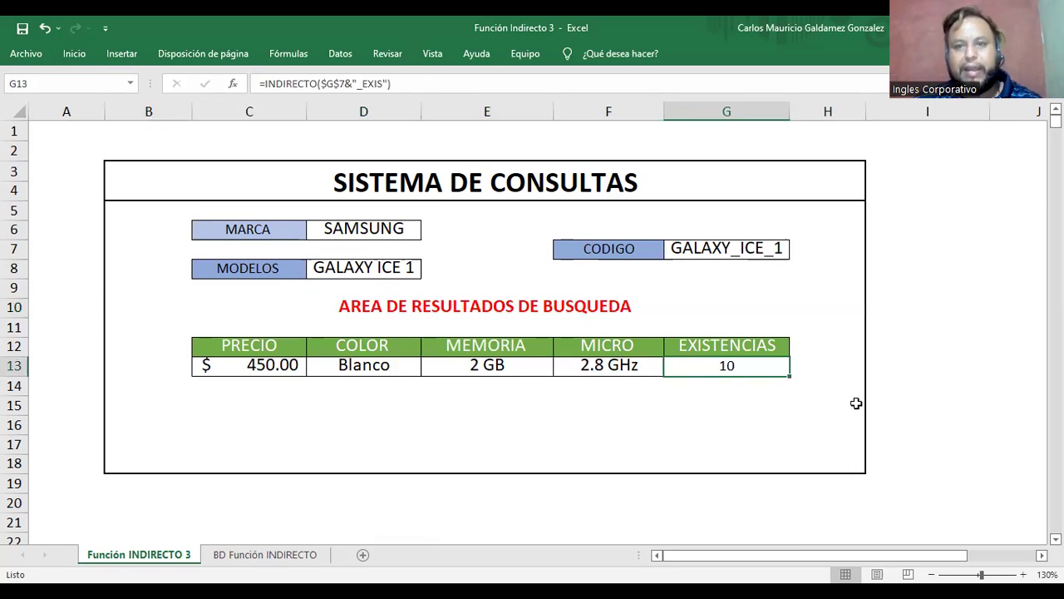
pyautogui.click(86, 53)
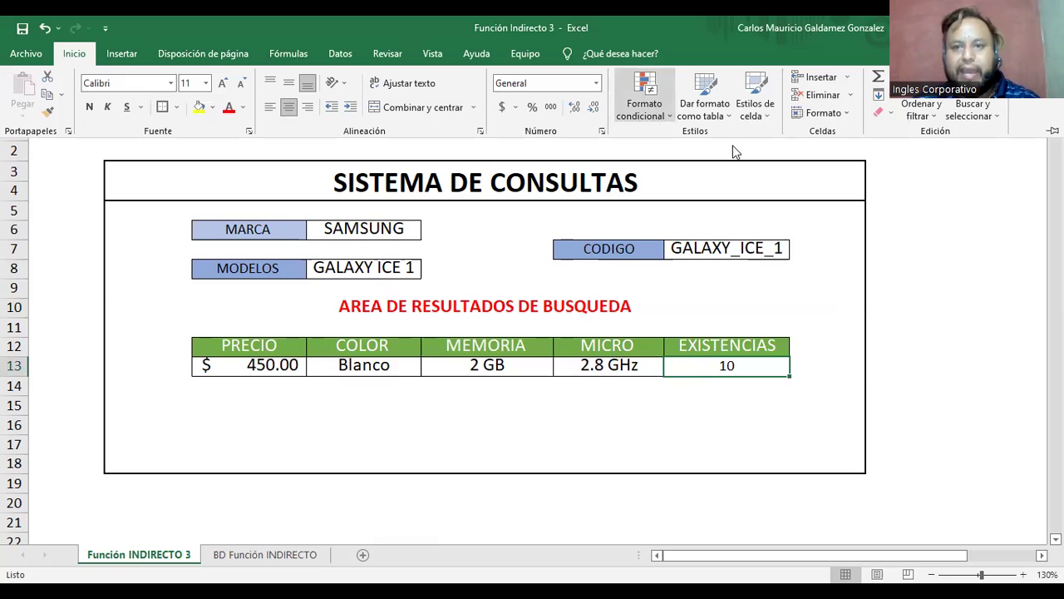
pyautogui.moveTo(854, 143)
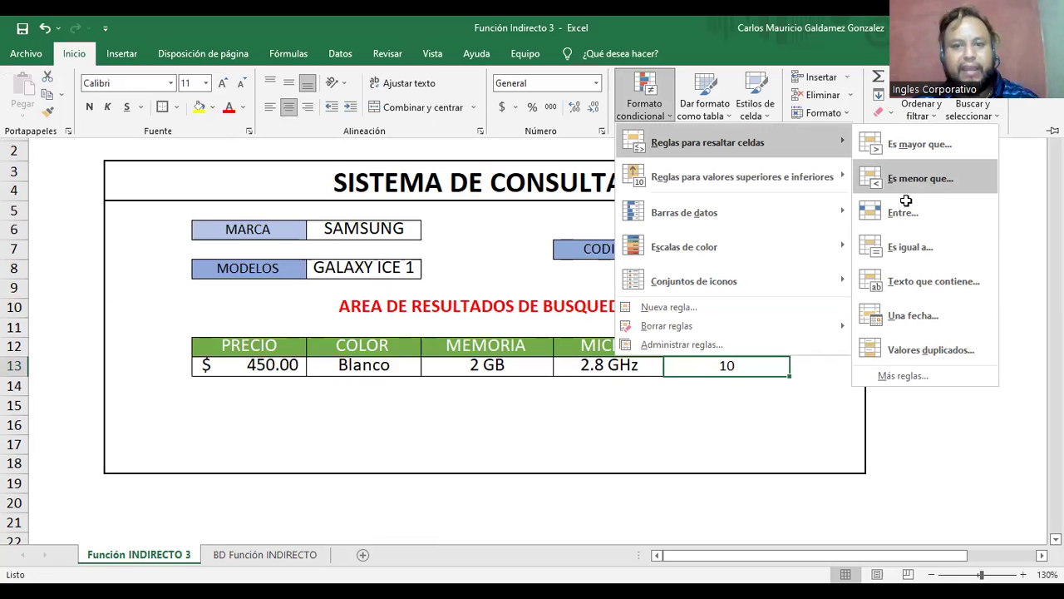
pyautogui.click(914, 179)
pyautogui.write('1')
pyautogui.click(752, 414)
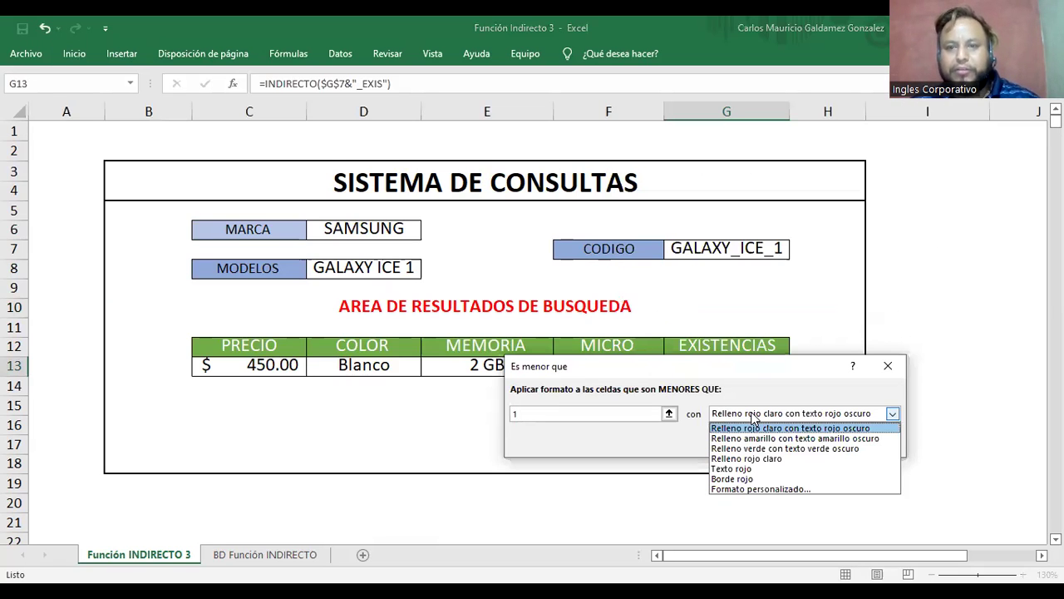
pyautogui.click(772, 428)
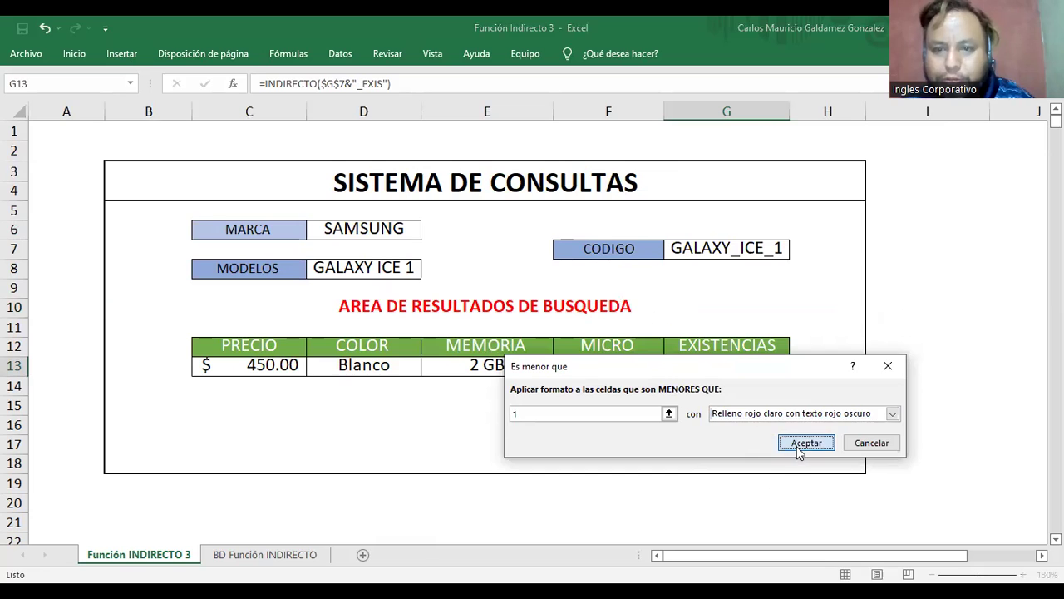
pyautogui.click(796, 444)
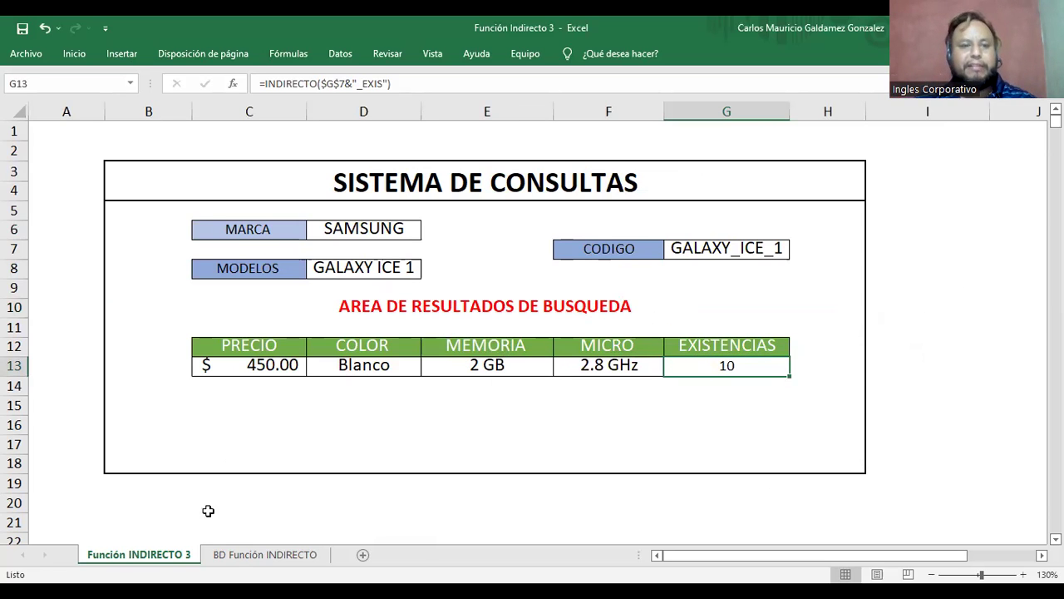
# Check the stock figures on the BD Función INDIRECTO sheet and choose GALAXY ICE 3 as the model in D8 of the lookup sheet
pyautogui.click(243, 554)
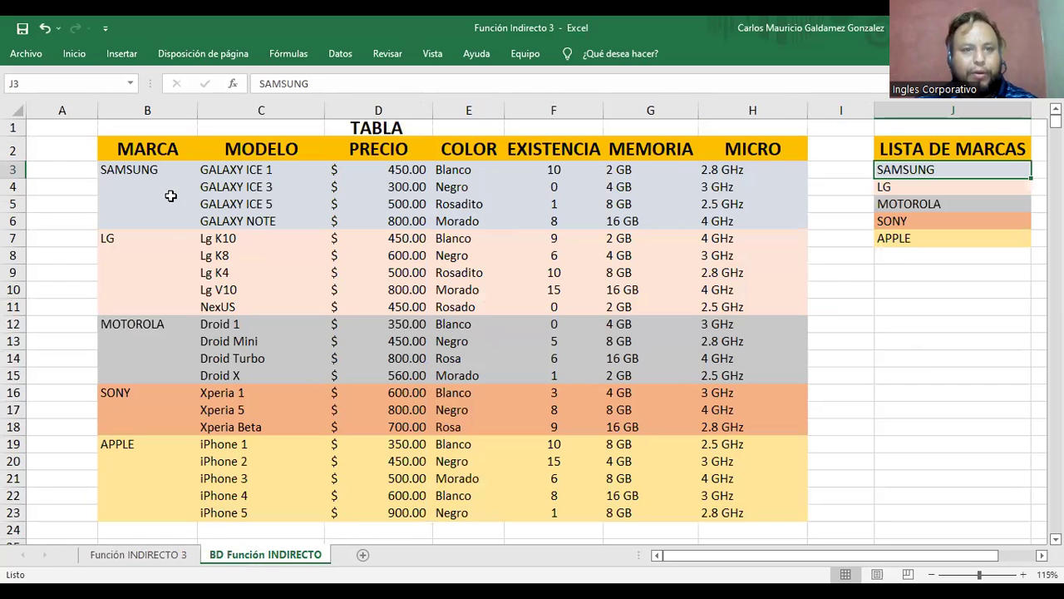
pyautogui.click(150, 555)
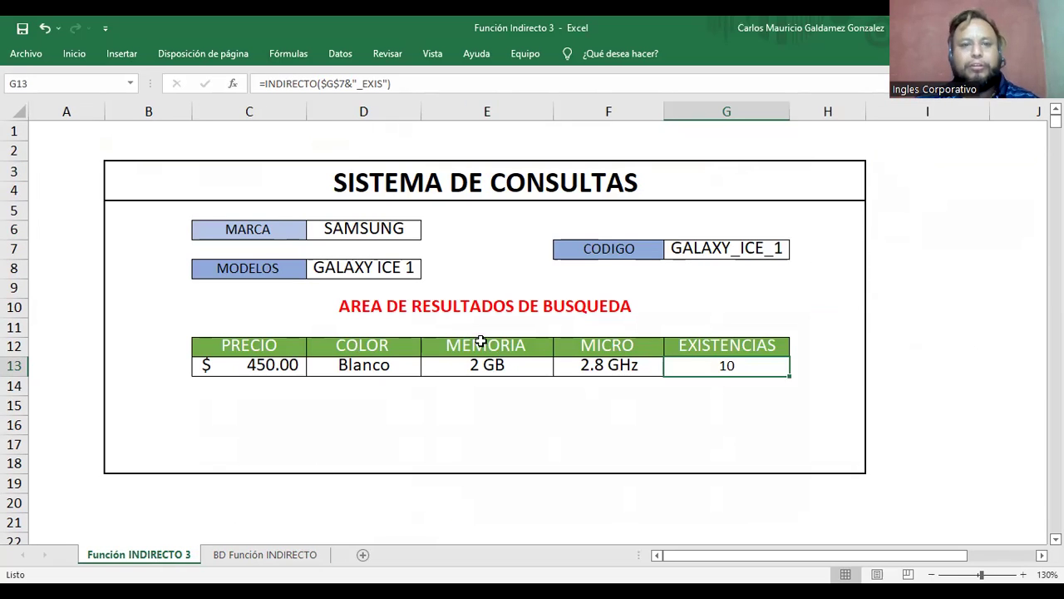
pyautogui.click(388, 267)
pyautogui.click(427, 271)
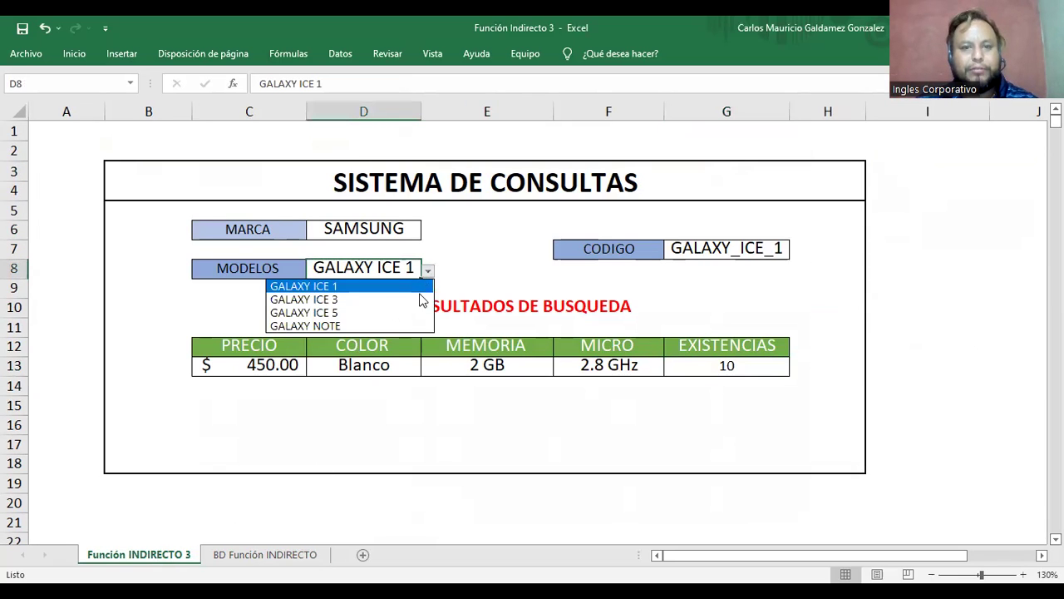
pyautogui.click(371, 299)
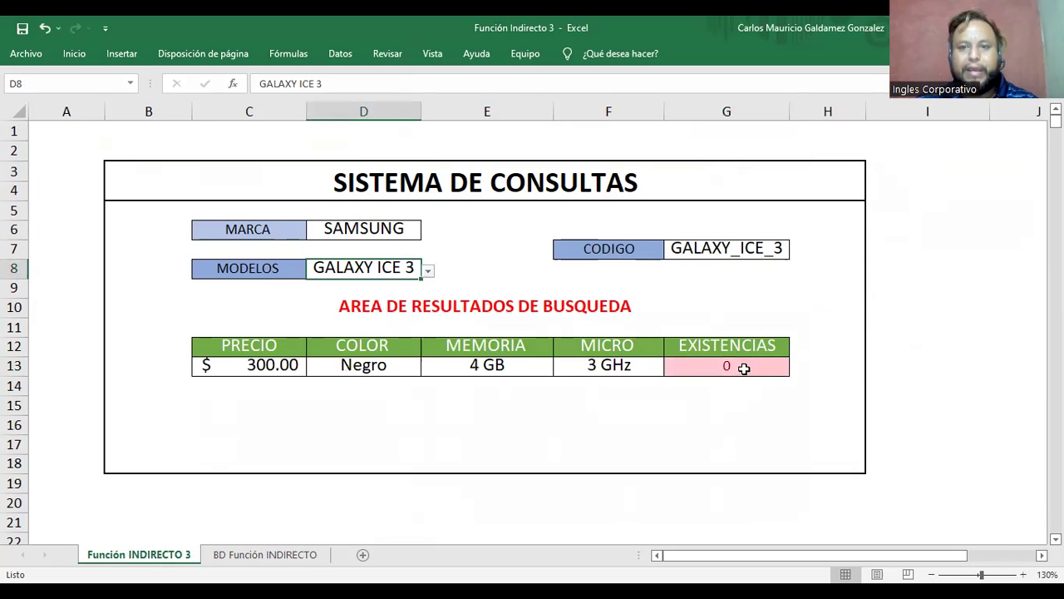
pyautogui.click(623, 430)
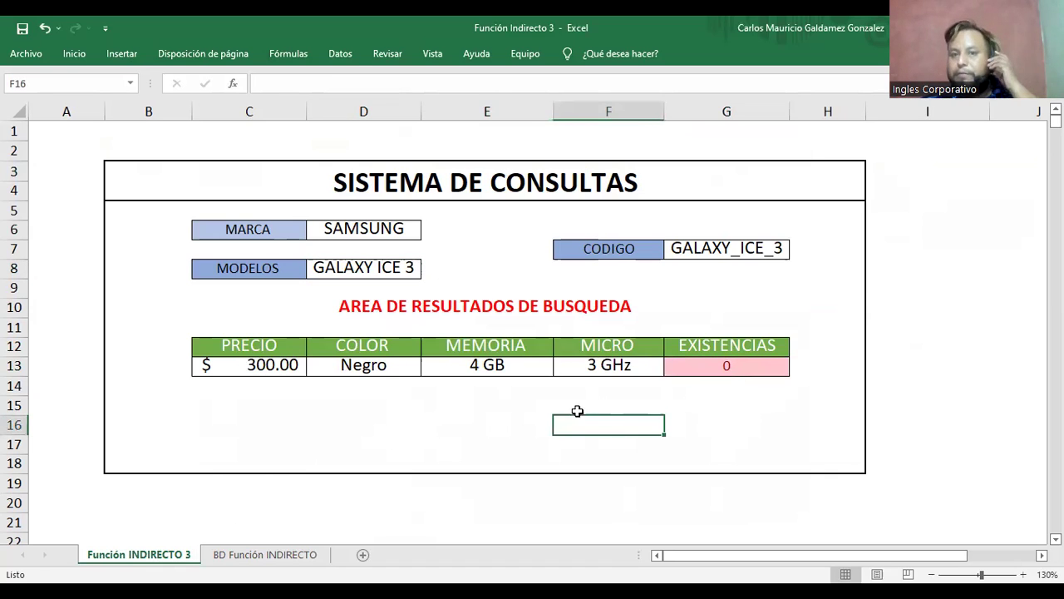
# Choose MOTOROLA as the brand in D6 and view the model options offered in D8
pyautogui.click(520, 187)
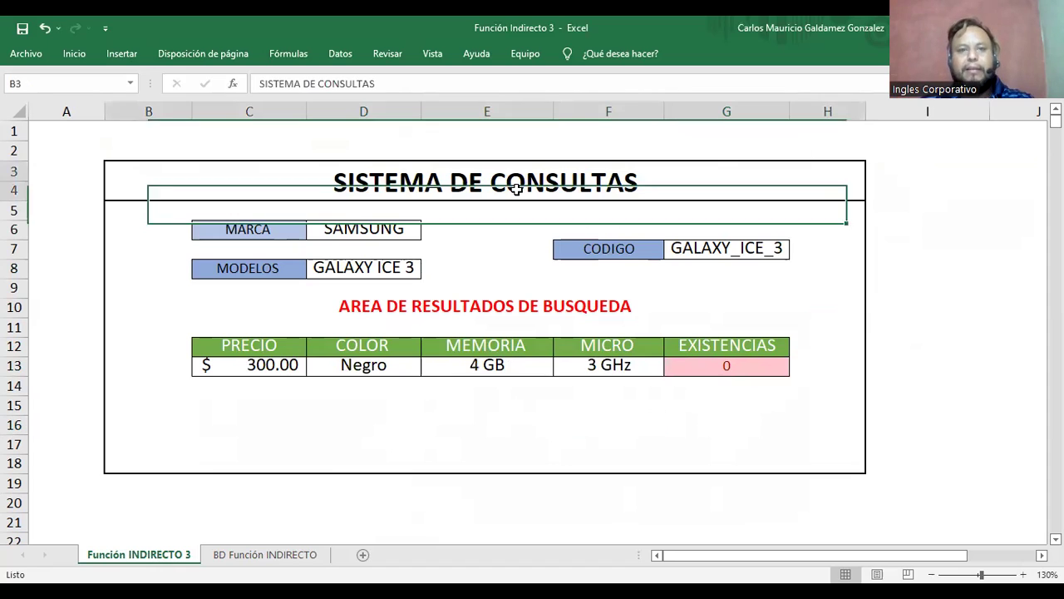
pyautogui.click(352, 232)
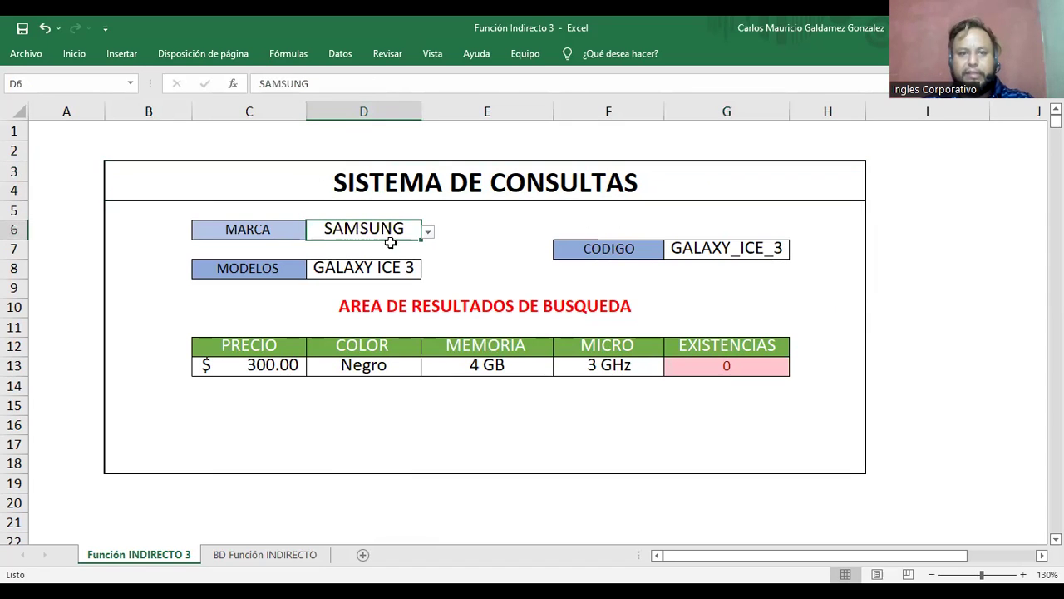
pyautogui.click(427, 233)
pyautogui.click(356, 274)
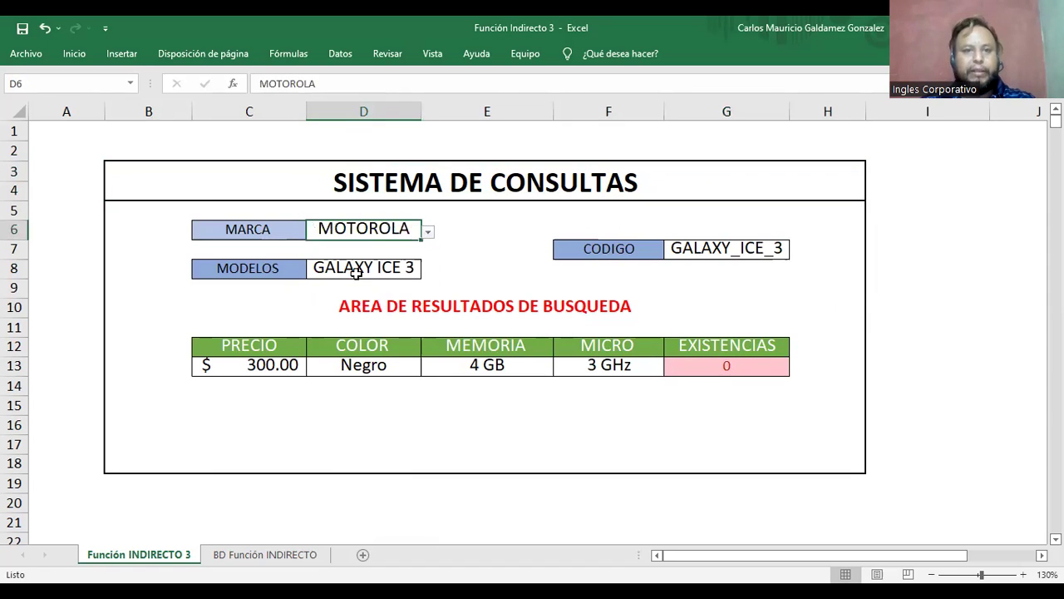
pyautogui.click(454, 263)
pyautogui.click(375, 272)
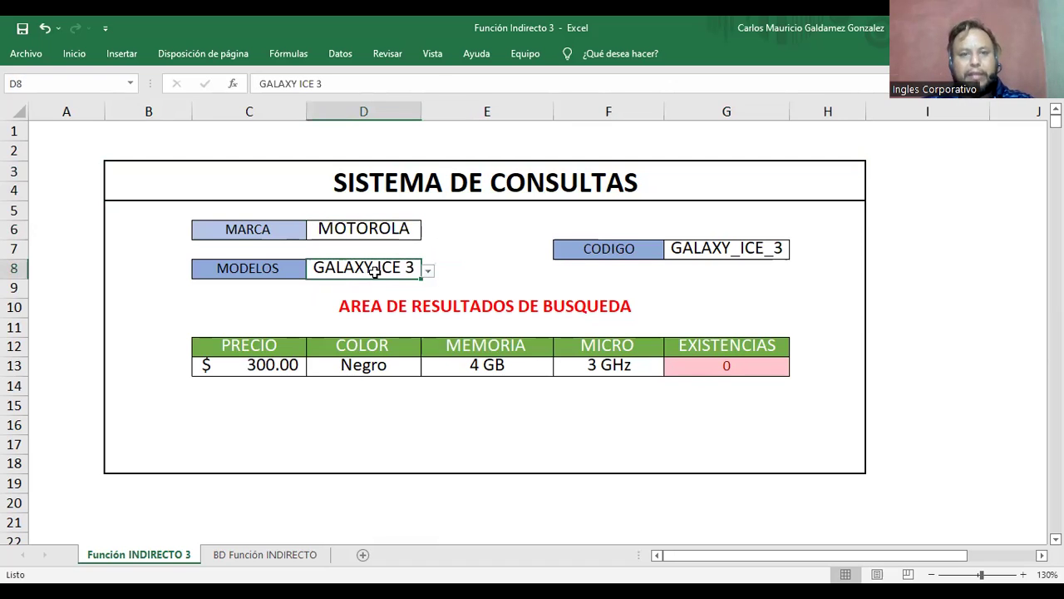
pyautogui.click(428, 273)
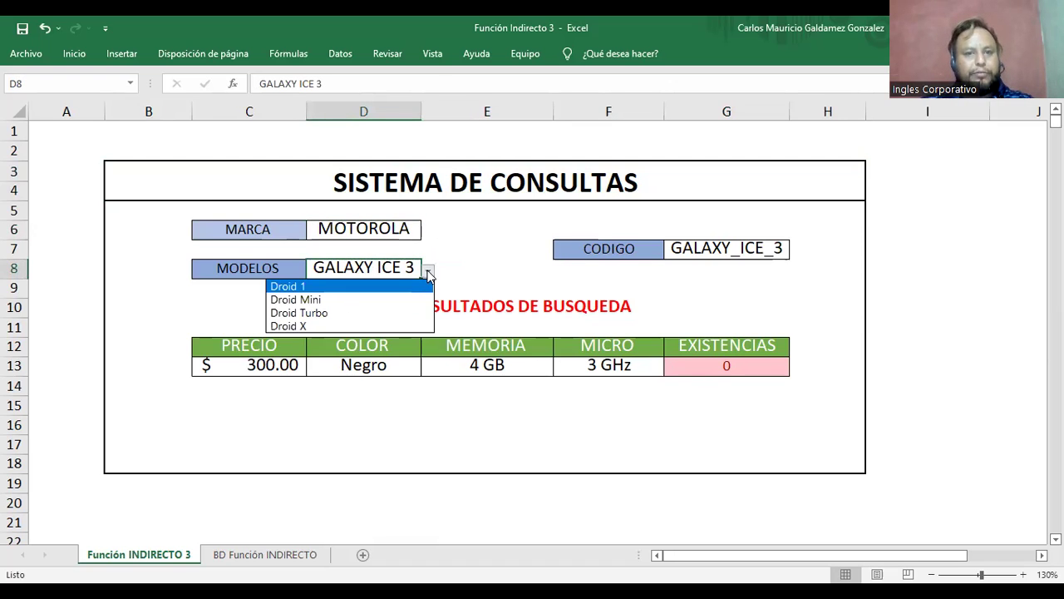
pyautogui.press('Escape')
# Reselect MOTOROLA as the brand and test the lookup in D8 with the models Droid Turbo and Droid 1
pyautogui.click(419, 231)
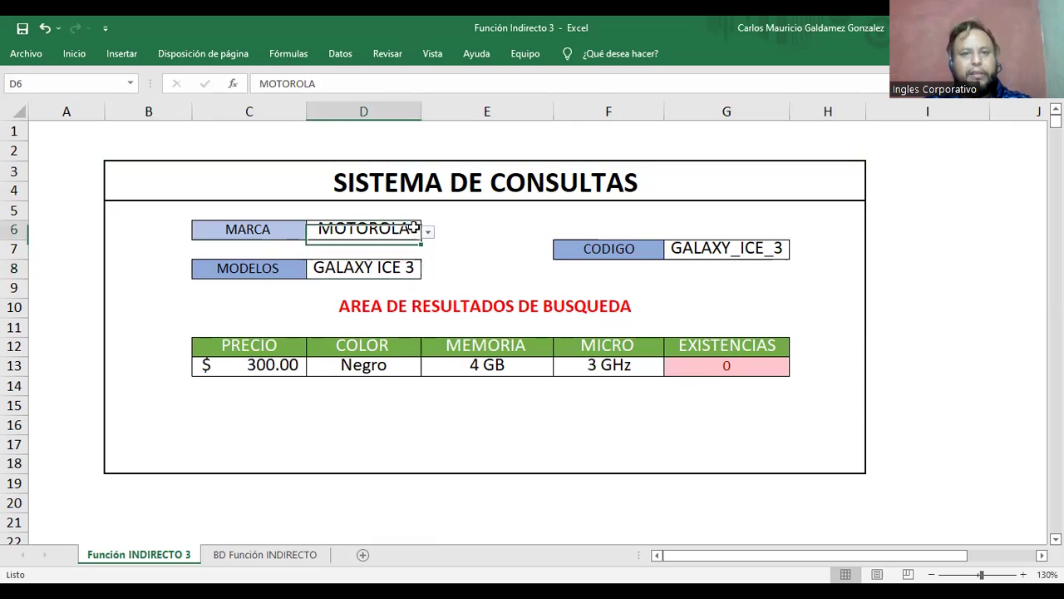
pyautogui.doubleClick(428, 236)
pyautogui.click(428, 235)
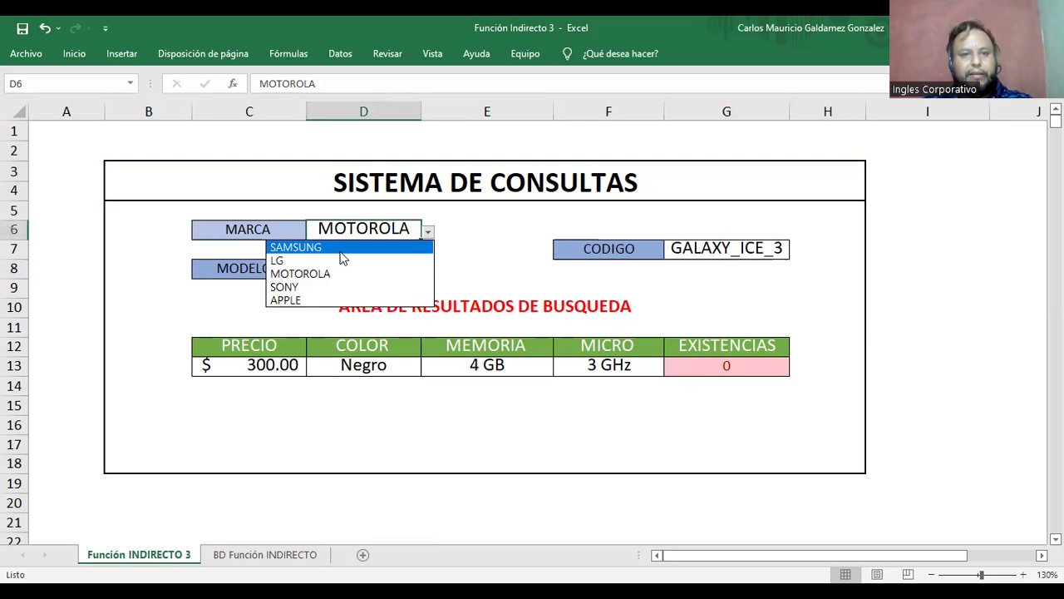
pyautogui.click(328, 279)
pyautogui.click(429, 271)
pyautogui.click(399, 268)
pyautogui.click(428, 271)
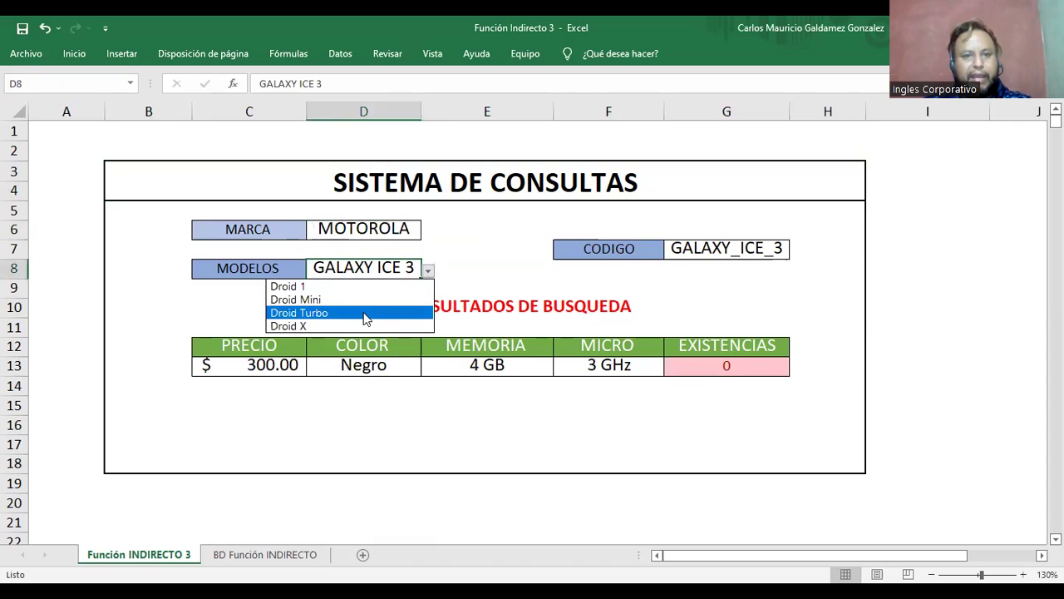
pyautogui.click(364, 310)
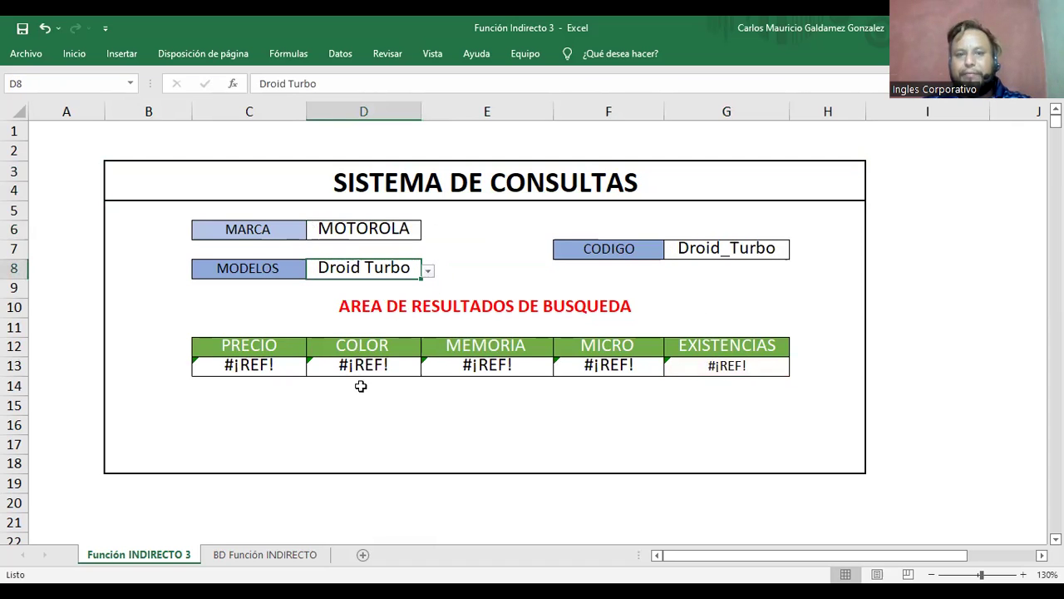
pyautogui.click(428, 271)
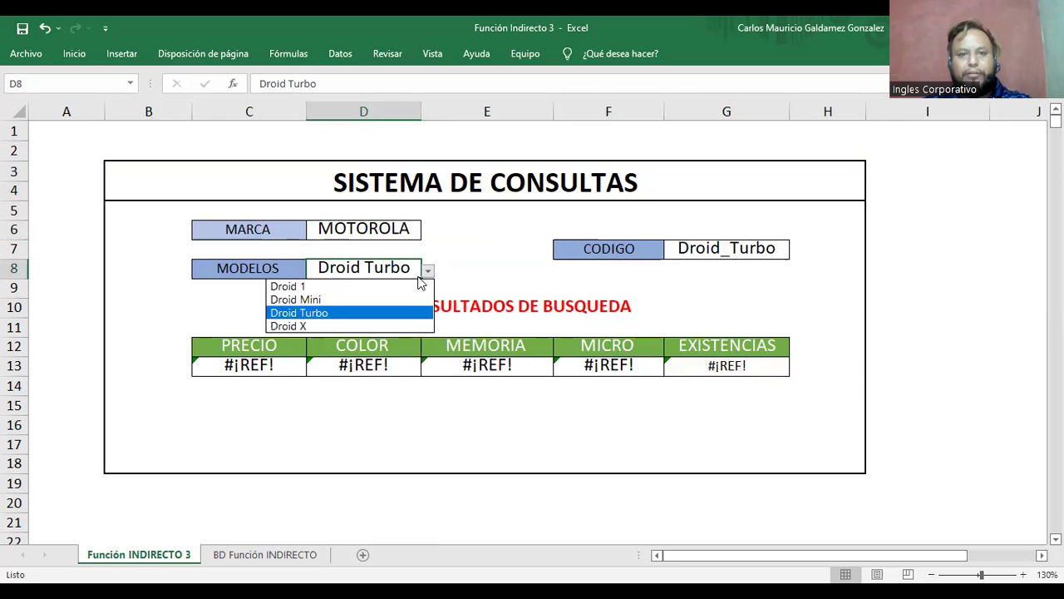
pyautogui.click(410, 285)
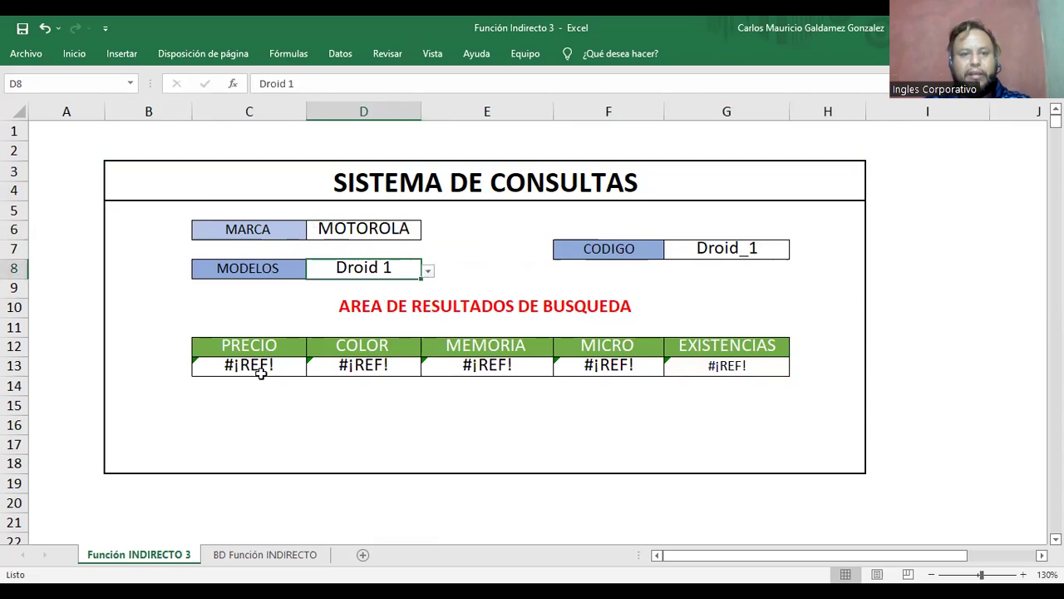
# Choose LG as the brand in D6
pyautogui.click(428, 271)
pyautogui.click(416, 231)
pyautogui.click(420, 233)
pyautogui.click(429, 234)
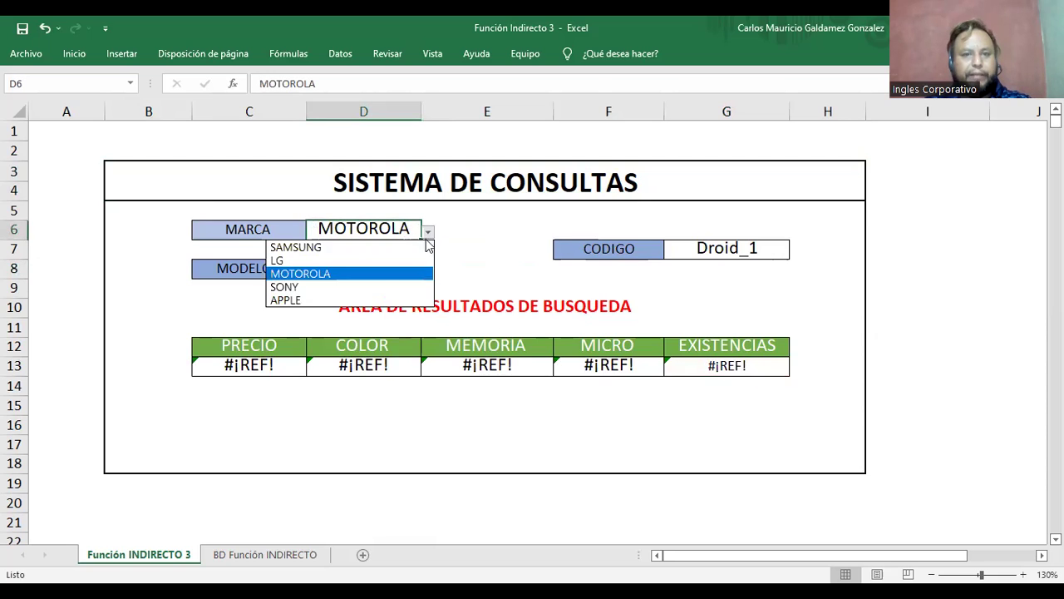
pyautogui.click(376, 259)
# Test the lookup in D8 with the models Lg K8 and Lg K10, ending with Lg K8 selected
pyautogui.click(413, 269)
pyautogui.moveTo(431, 274); pyautogui.dragTo(437, 276)
pyautogui.click(418, 271)
pyautogui.click(428, 272)
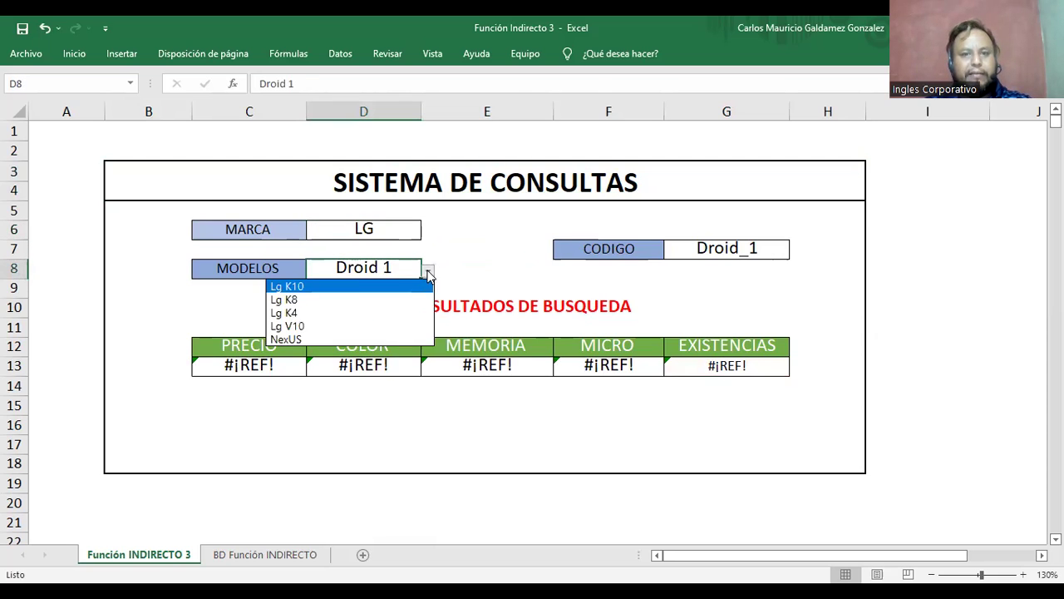
pyautogui.click(359, 300)
pyautogui.click(428, 271)
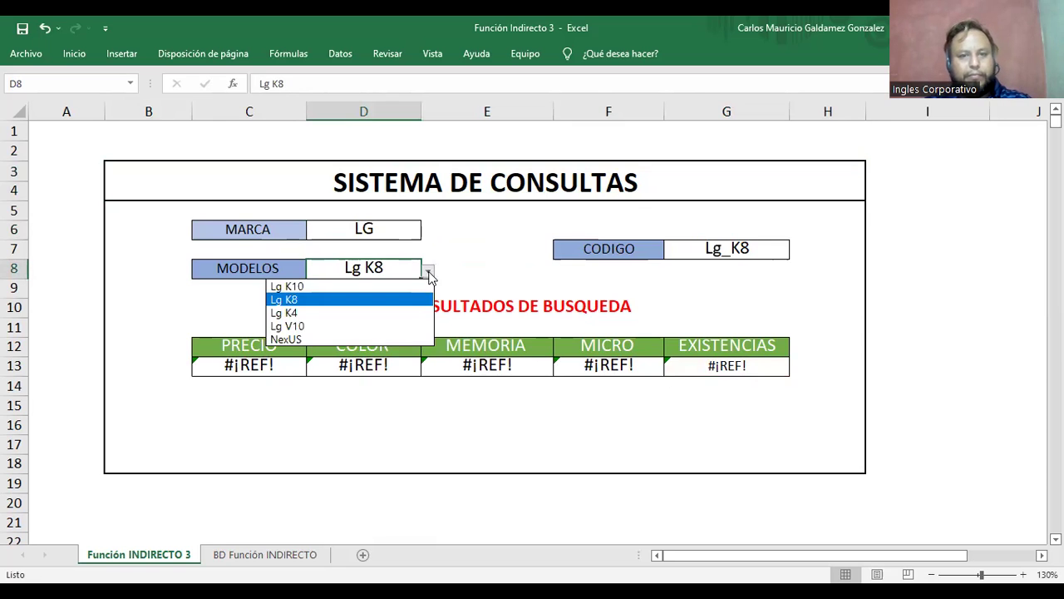
pyautogui.click(419, 290)
pyautogui.click(428, 273)
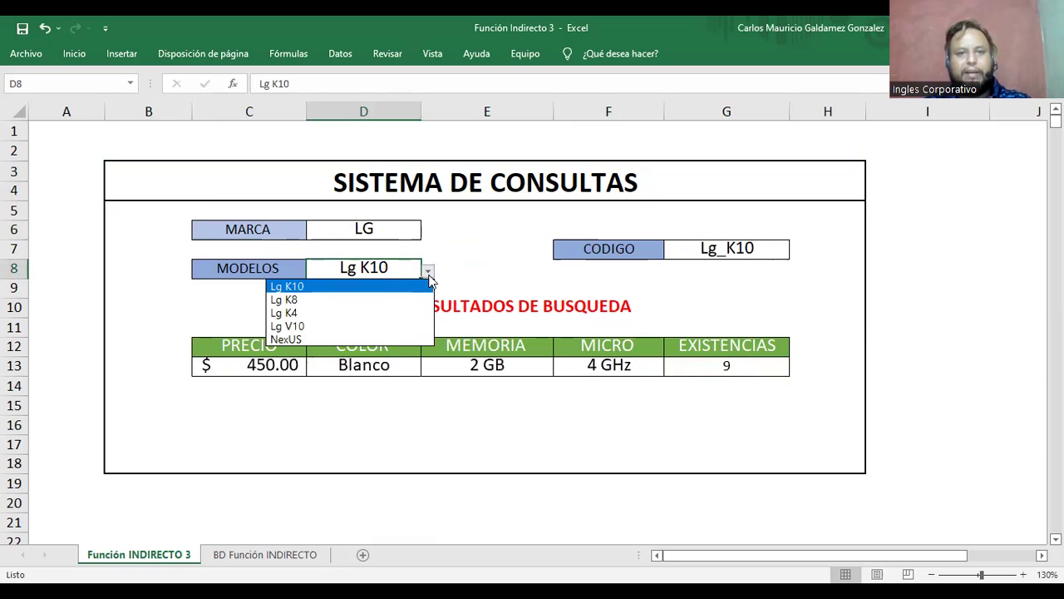
pyautogui.click(371, 300)
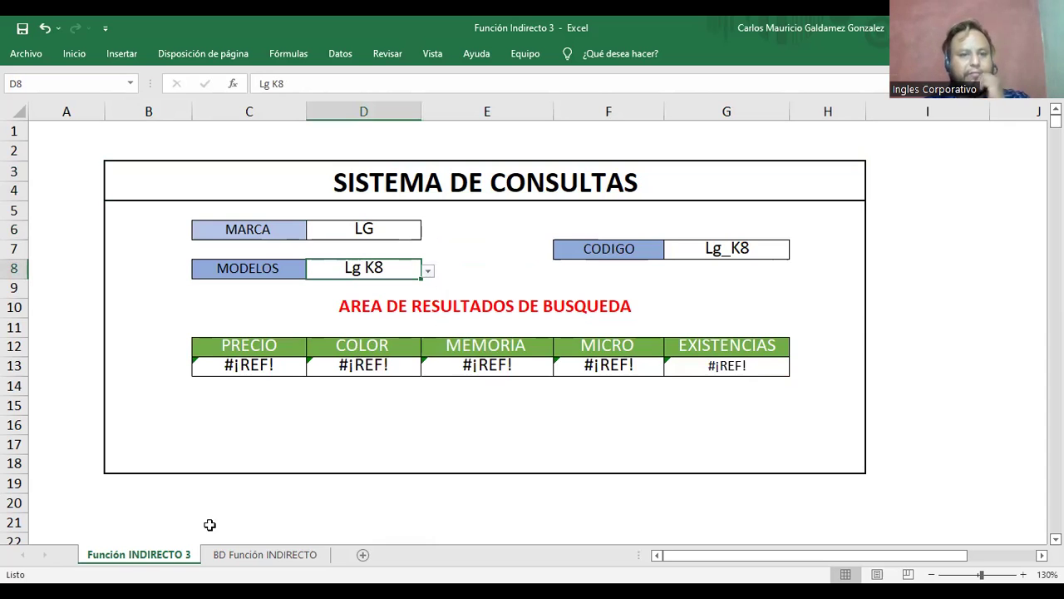
# On the BD Función INDIRECTO sheet, select the Lg K8 model in C8 and keep the ribbon expanded with the formula commands shown
pyautogui.click(264, 555)
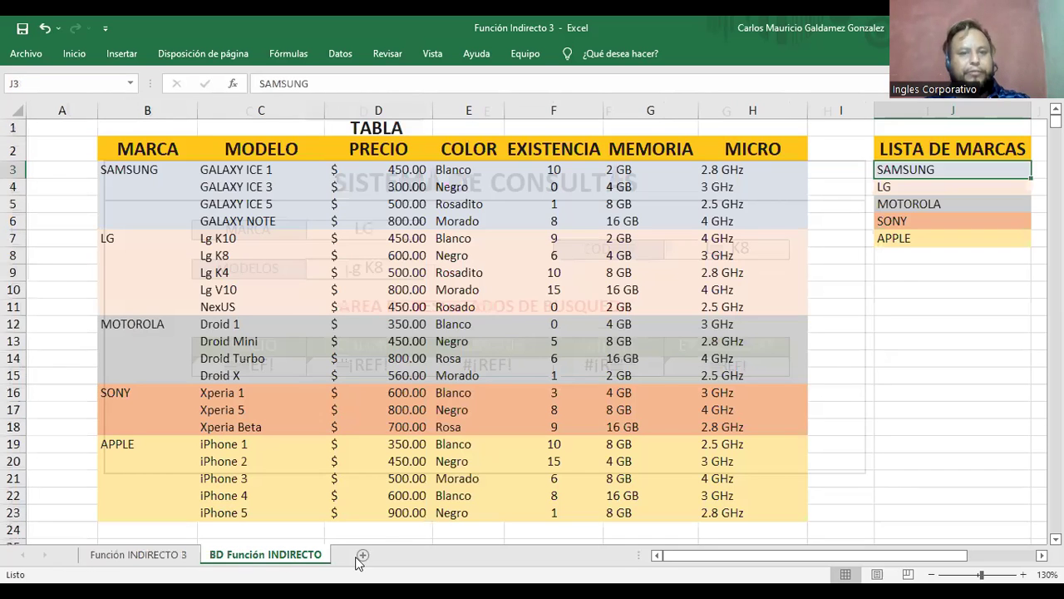
pyautogui.click(237, 259)
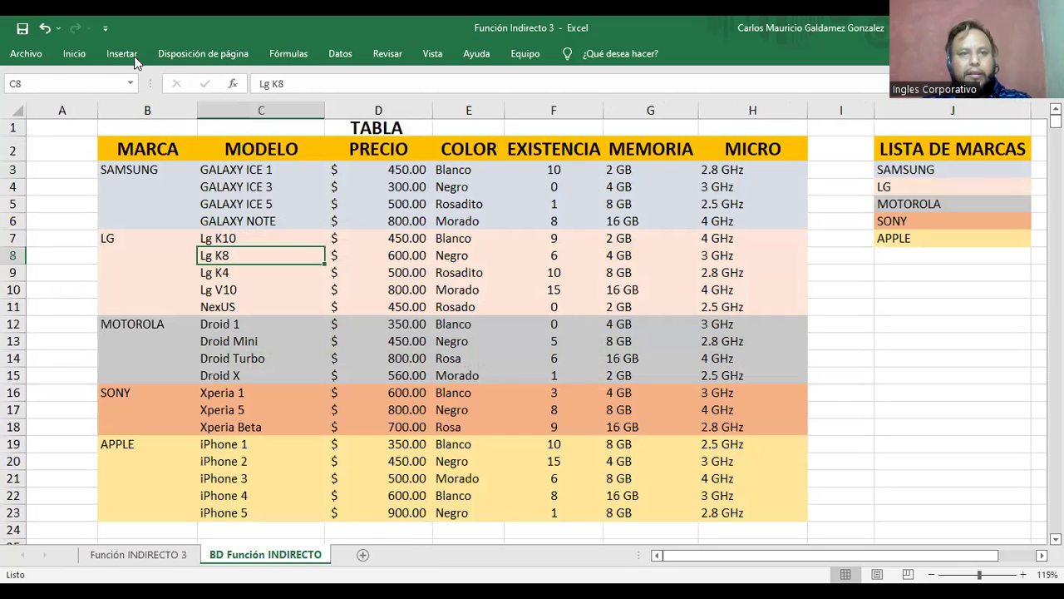
pyautogui.click(74, 55)
pyautogui.click(1052, 132)
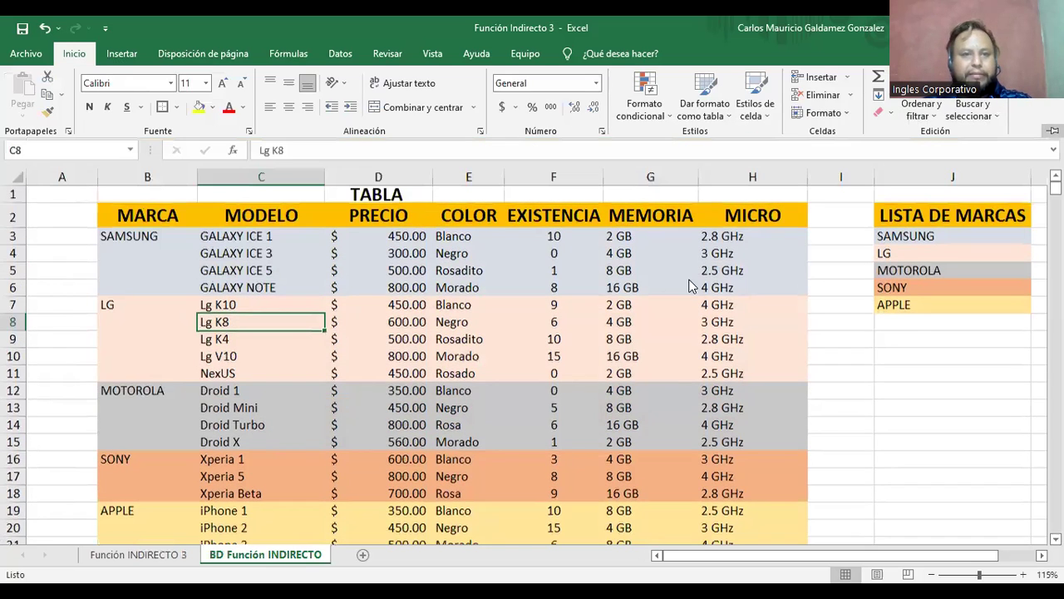
pyautogui.click(340, 53)
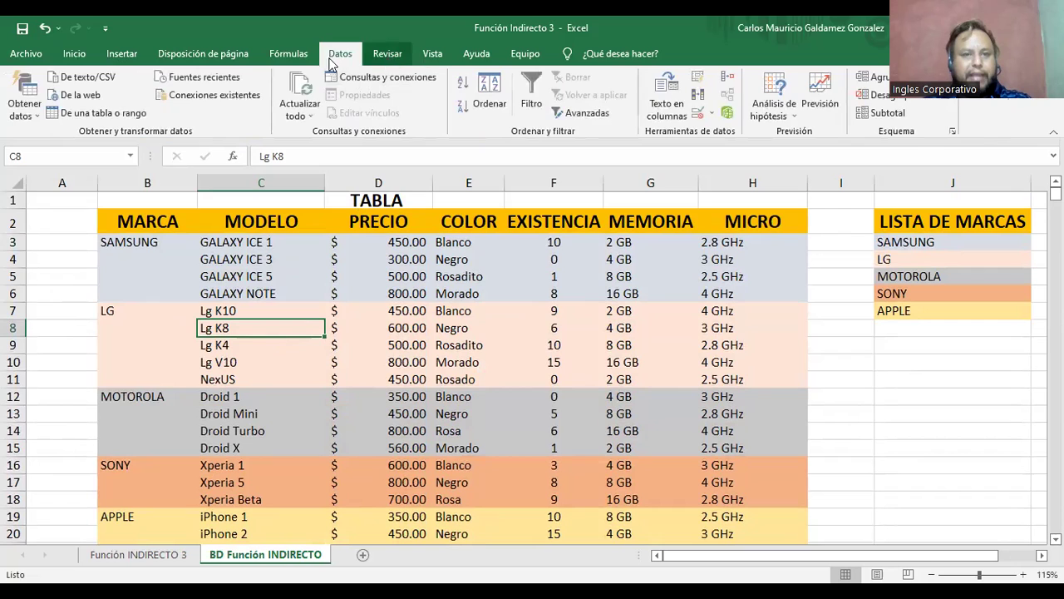
pyautogui.click(288, 54)
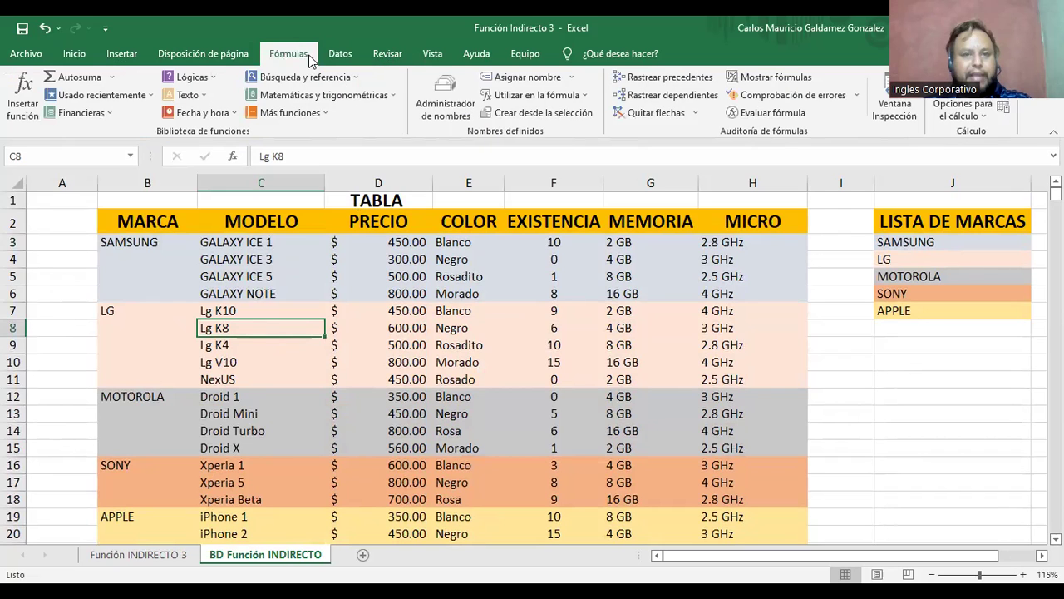
# Define the workbook name Lg_K8_PREC for the Lg K8 price in D8 through the name manager
pyautogui.click(516, 82)
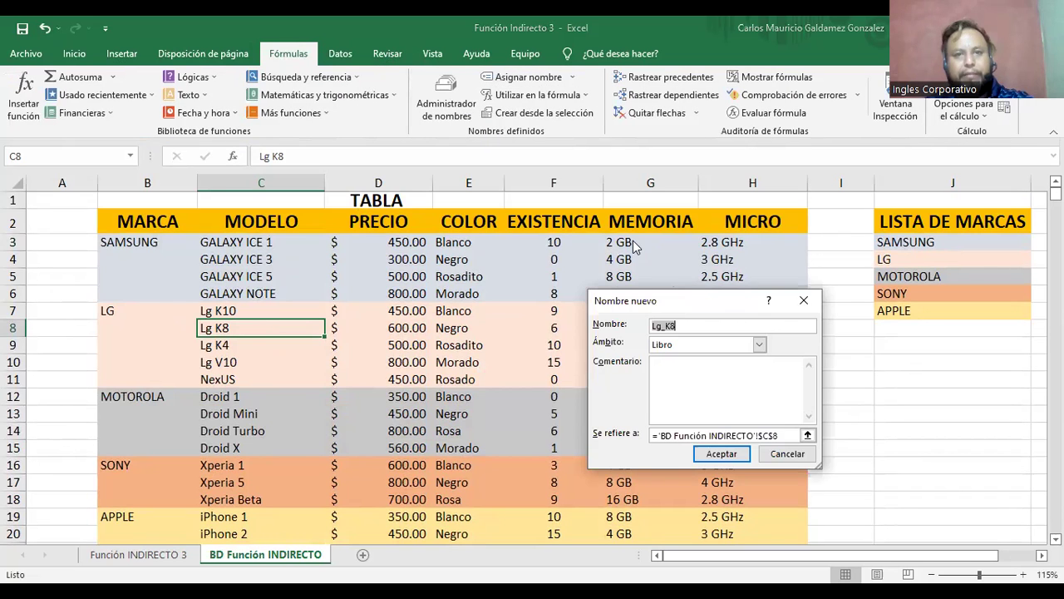
pyautogui.press('Escape')
pyautogui.click(446, 104)
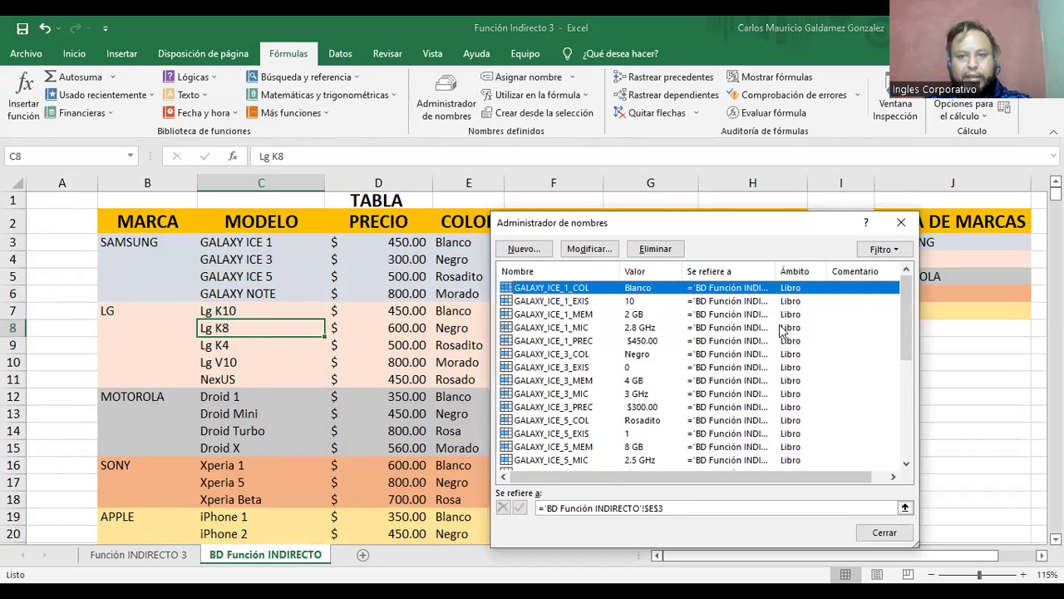
pyautogui.moveTo(631, 223); pyautogui.dragTo(807, 256)
pyautogui.press('Return')
pyautogui.click(875, 362)
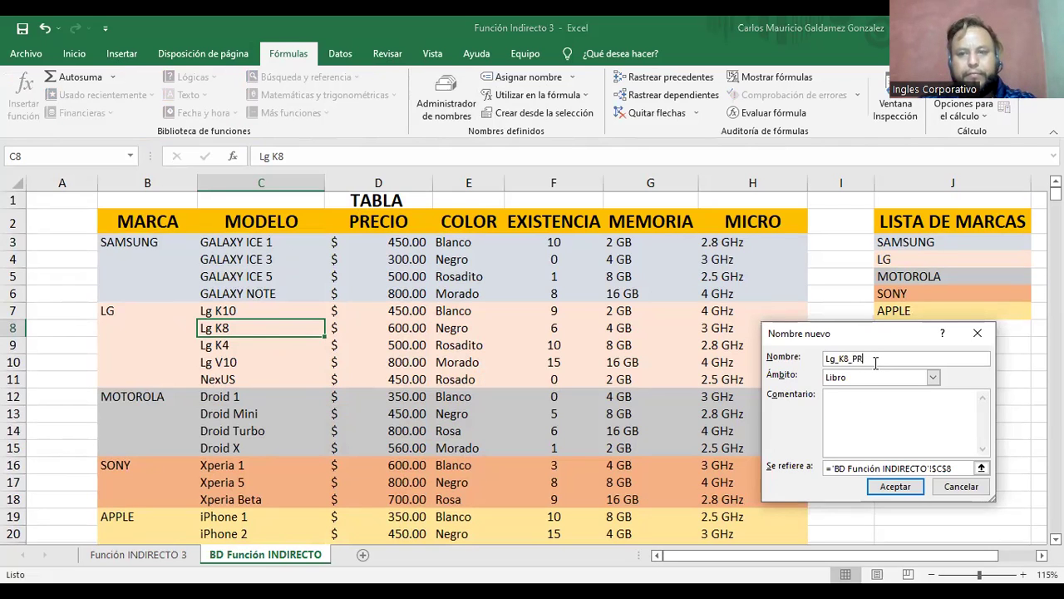
pyautogui.write('_PREC')
pyautogui.click(981, 469)
pyautogui.click(407, 329)
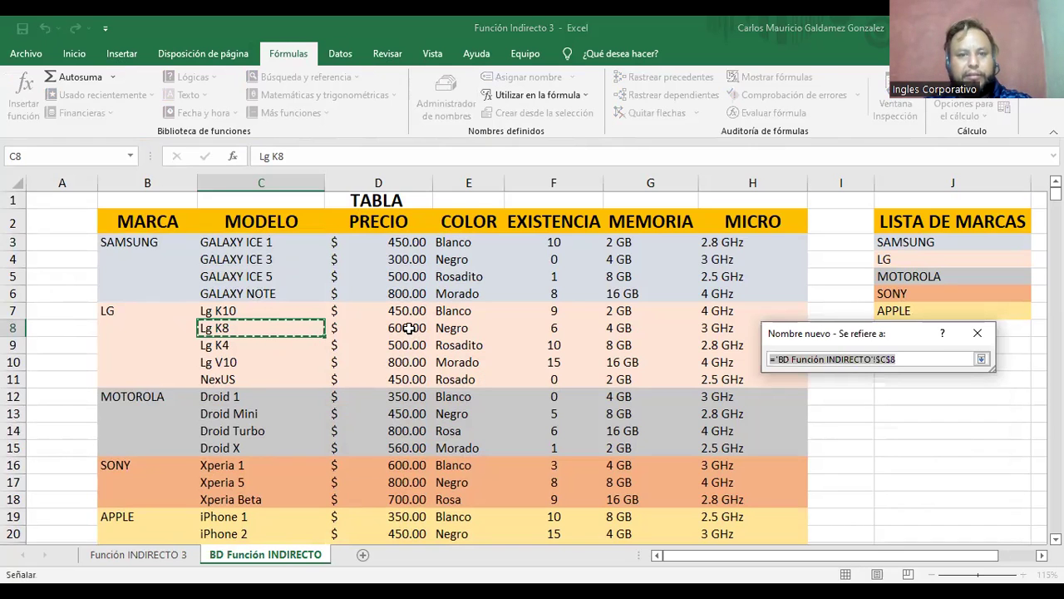
pyautogui.click(980, 359)
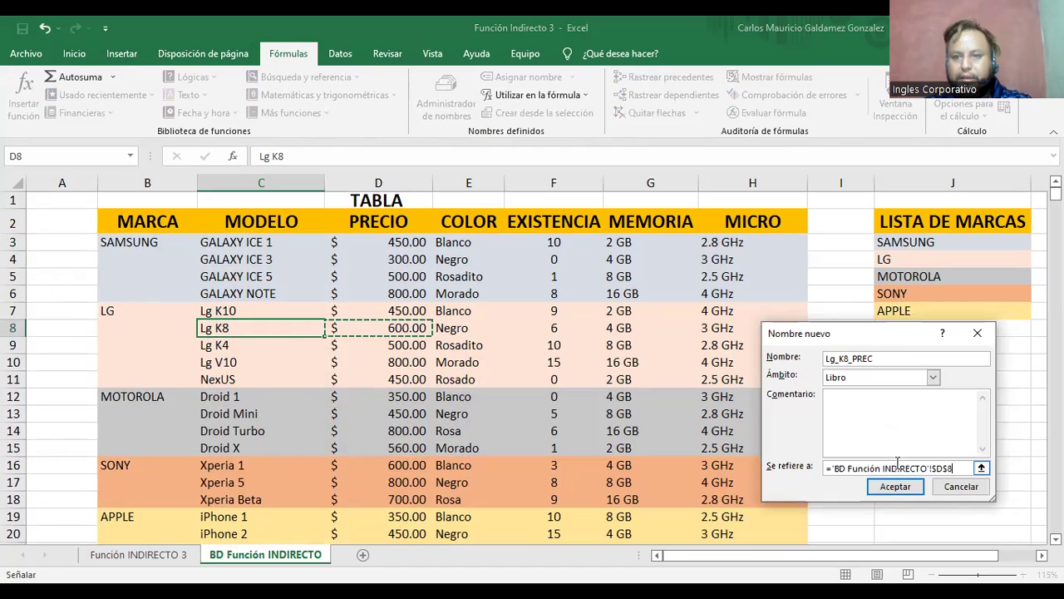
pyautogui.press('Return')
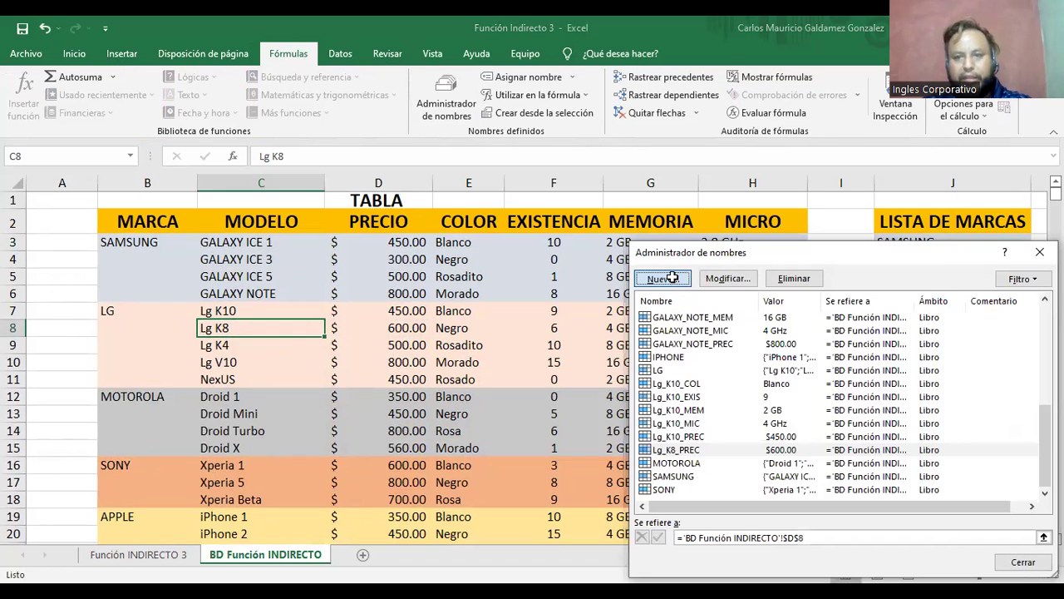
# Define the workbook name Lg_K8_COL for the Lg K8 color in E8
pyautogui.click(673, 278)
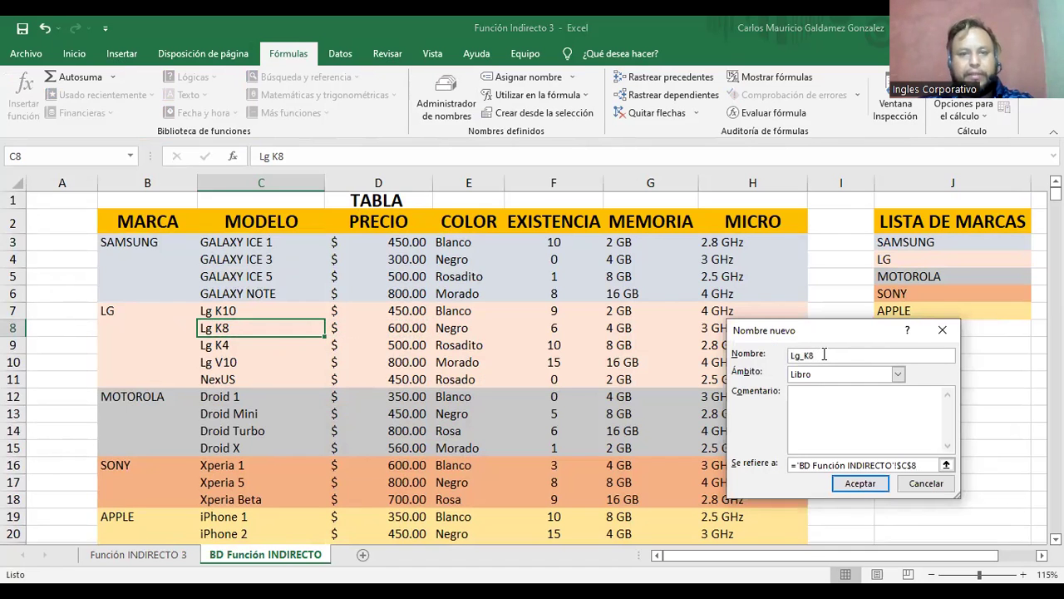
pyautogui.click(946, 465)
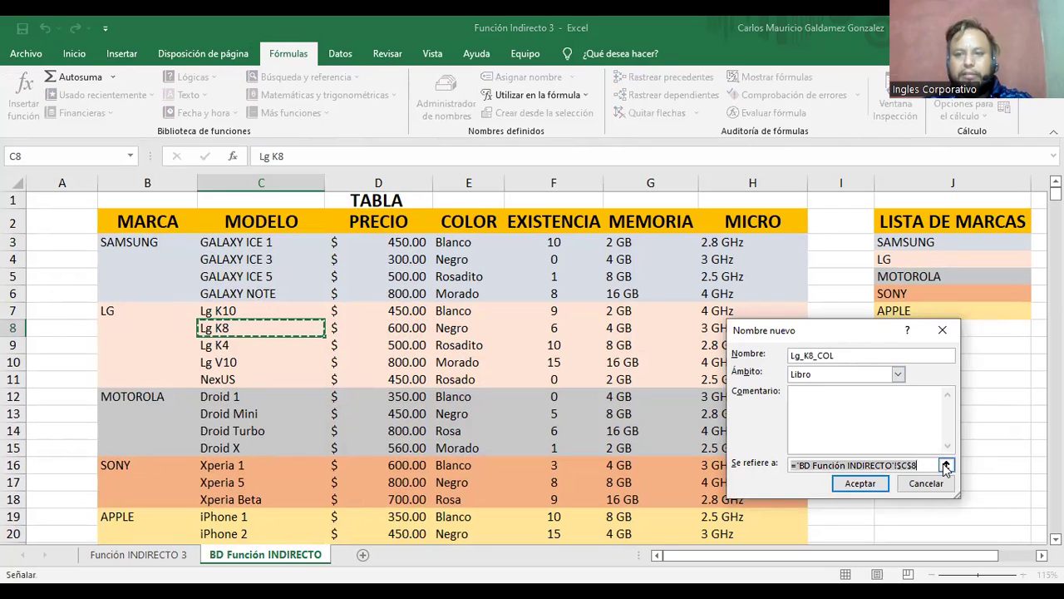
pyautogui.click(472, 331)
pyautogui.press('Return')
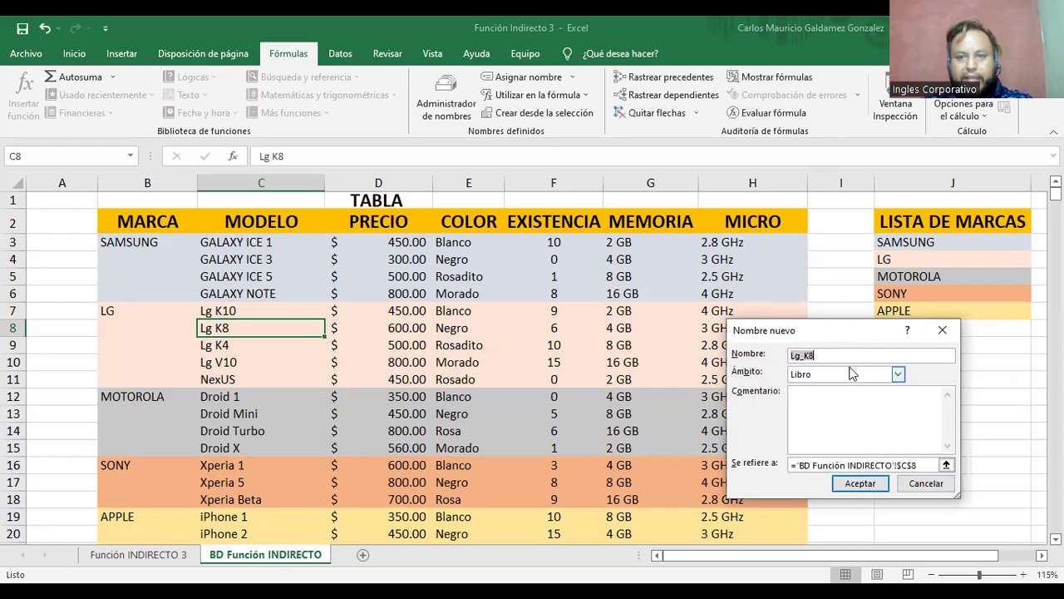
# Define the workbook name Lg_K8_EXIS for the Lg K8 stock in F8
pyautogui.click(845, 355)
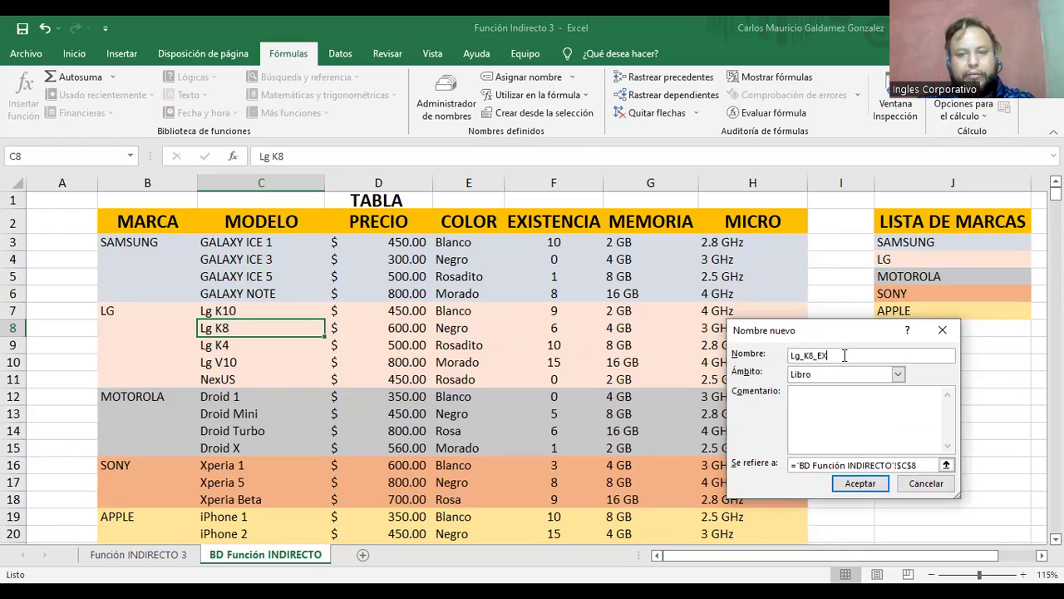
pyautogui.write('_EXIS')
pyautogui.press('Tab')
pyautogui.press('Tab')
pyautogui.press('Tab')
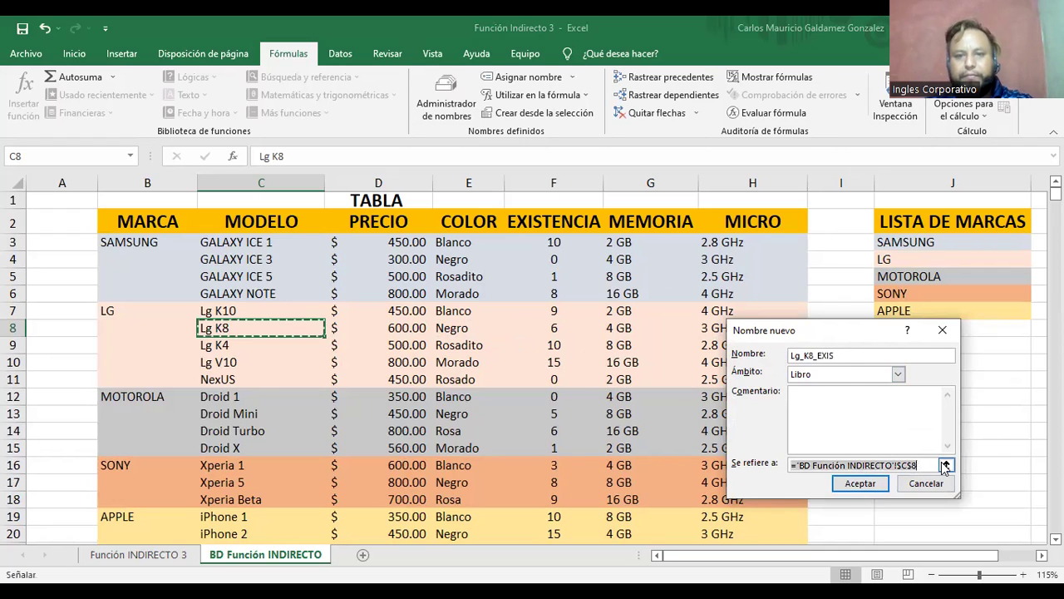
pyautogui.click(946, 465)
pyautogui.click(553, 327)
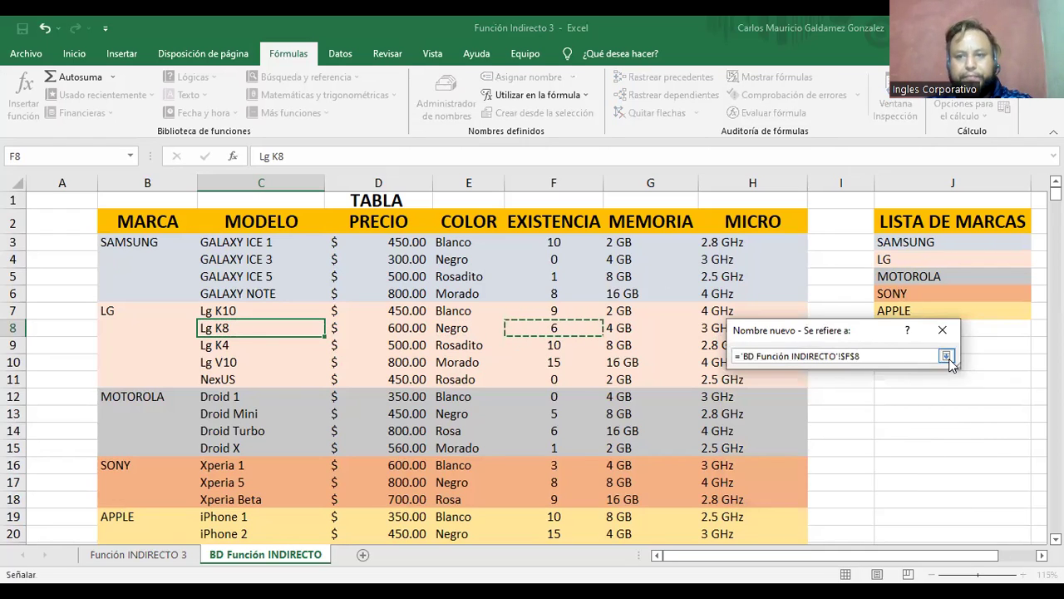
pyautogui.click(947, 357)
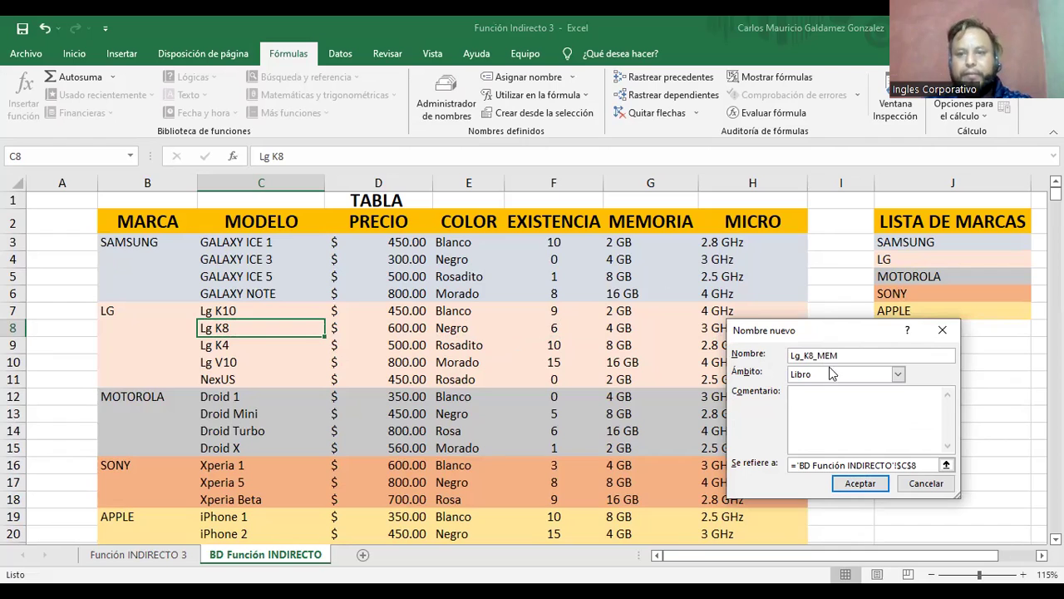
# Define the workbook name Lg_K8_MEM for the Lg K8 memory in G8
pyautogui.click(946, 466)
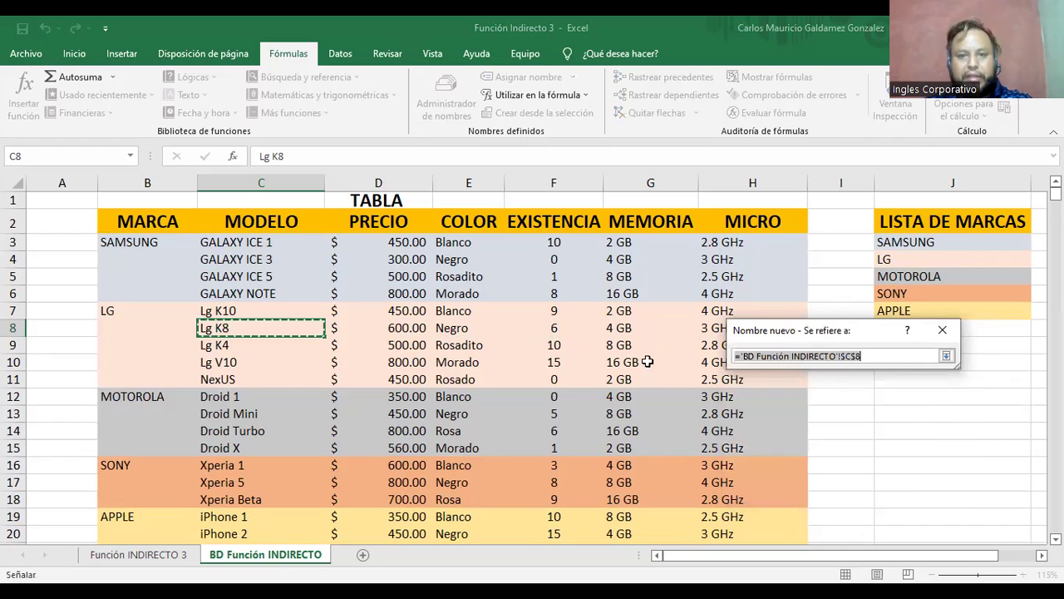
pyautogui.click(617, 329)
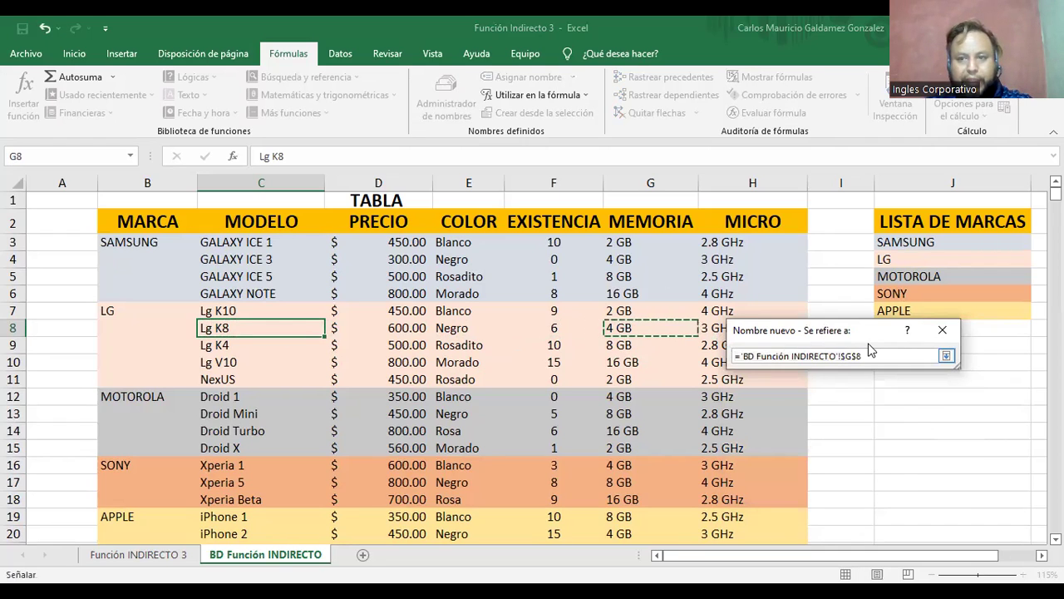
pyautogui.press('Return')
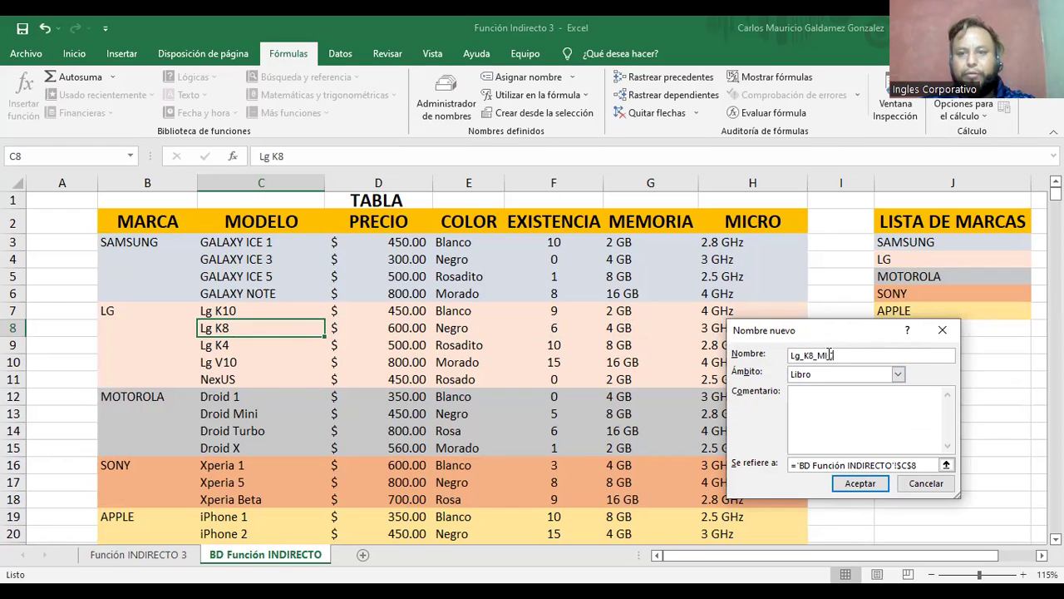
# Define the workbook name Lg_K8_MIC for the Lg K8 processor in H8, and close the name manager
pyautogui.click(946, 464)
pyautogui.click(708, 329)
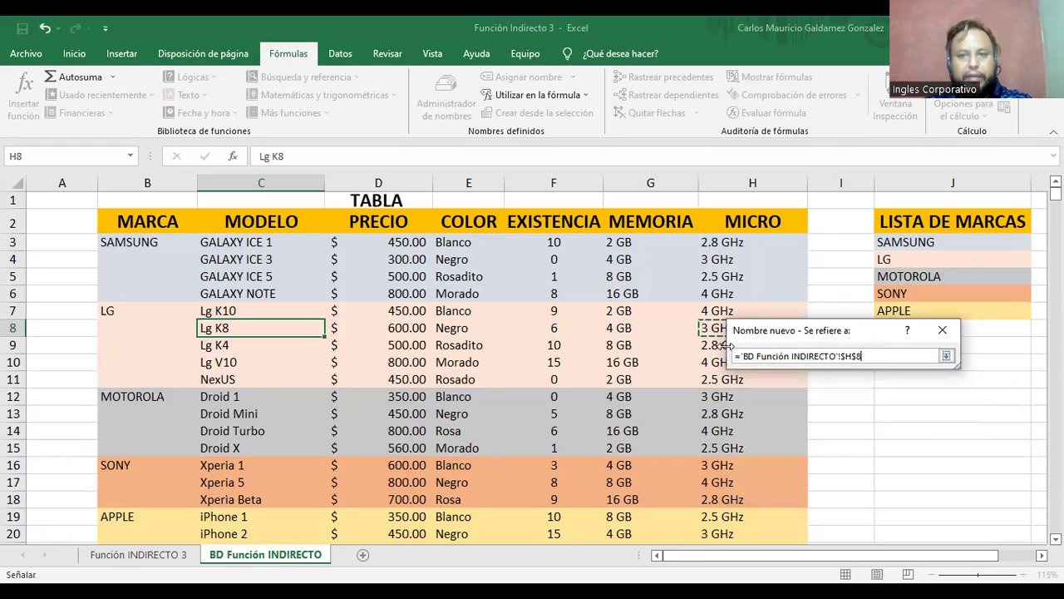
pyautogui.click(948, 356)
pyautogui.click(861, 483)
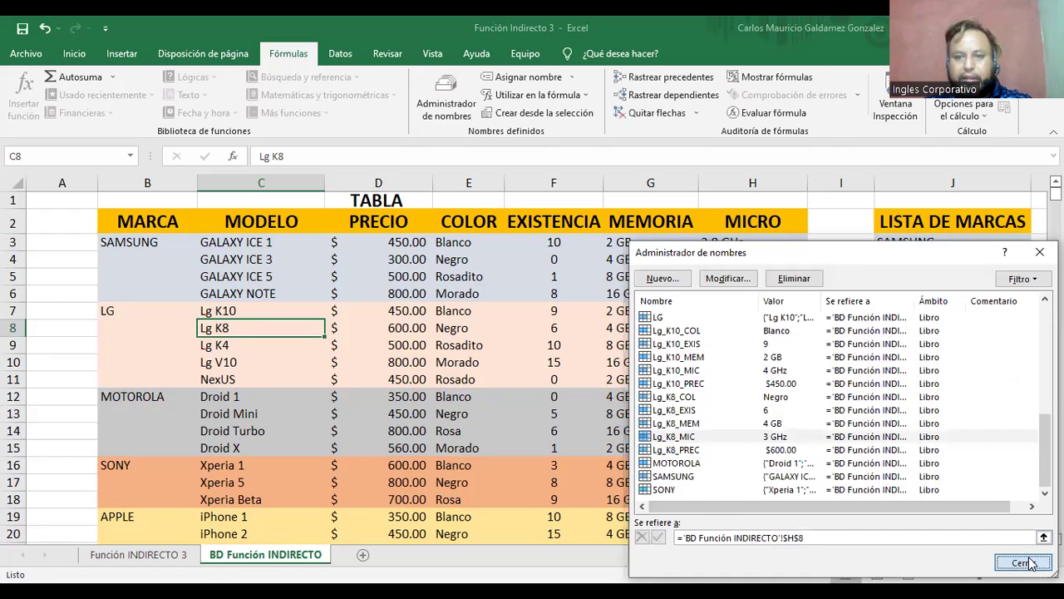
pyautogui.click(1022, 560)
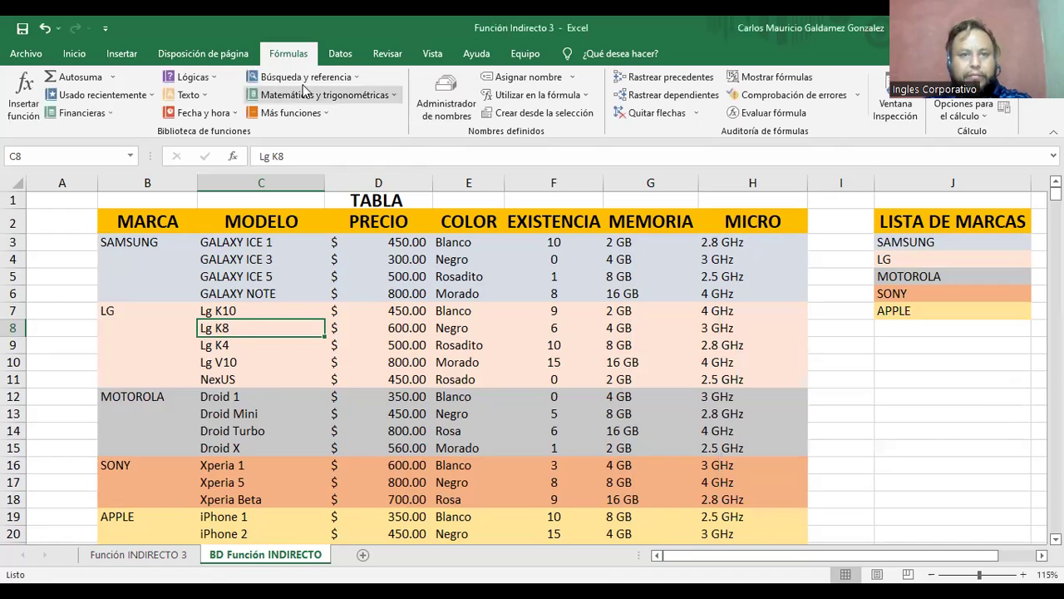
# Return to the Función INDIRECTO 3 sheet and test the lookup in D8 with Lg K10, ending on Lg K8
pyautogui.click(163, 555)
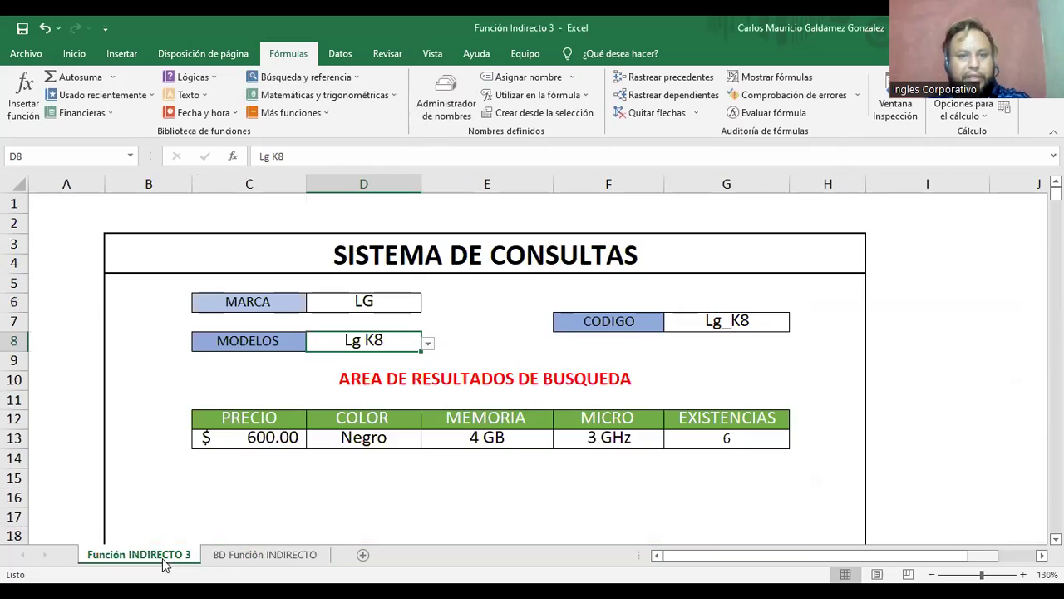
pyautogui.click(706, 439)
pyautogui.click(341, 345)
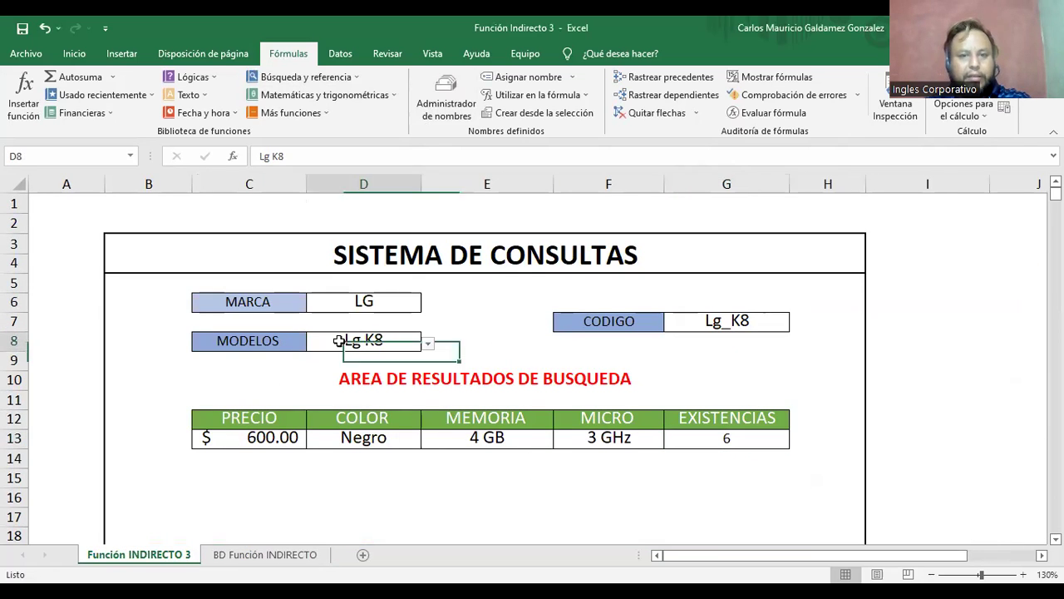
pyautogui.click(427, 344)
pyautogui.click(388, 359)
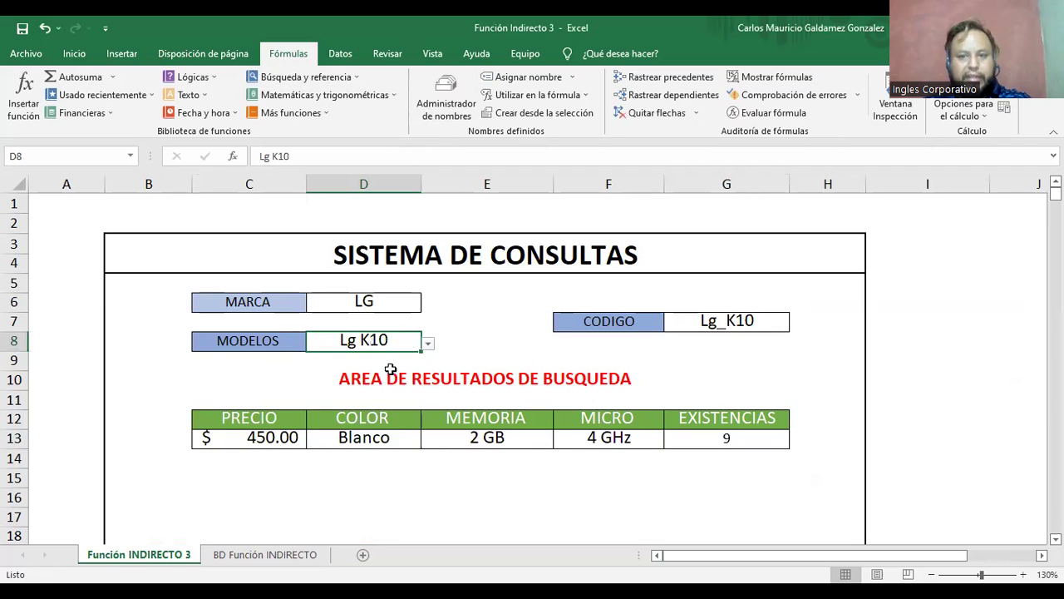
pyautogui.click(427, 345)
pyautogui.click(414, 371)
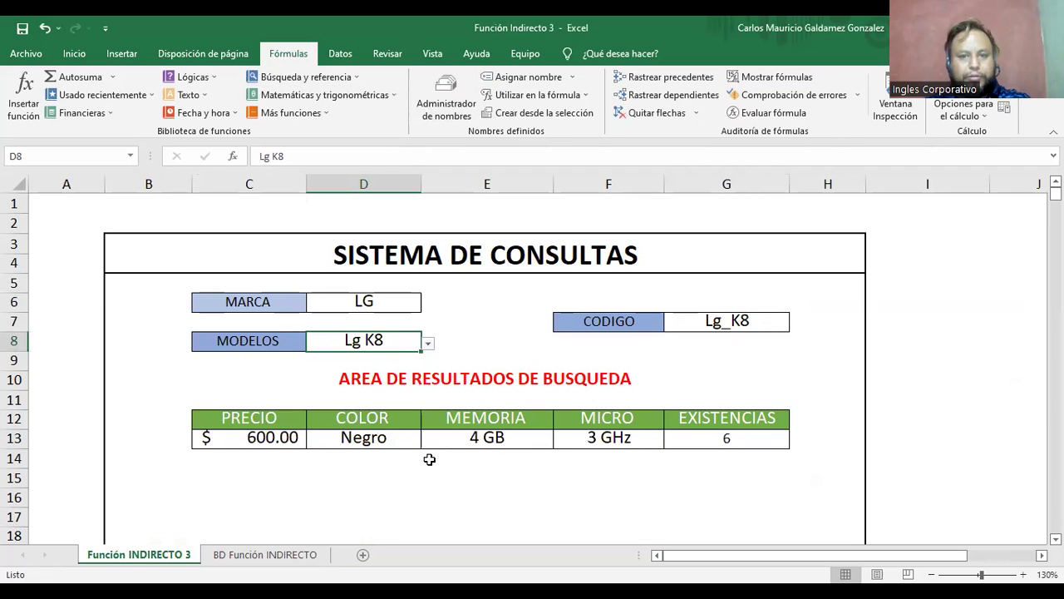
# Select the empty cell E16 below the results and collapse the ribbon to show the whole lookup form
pyautogui.click(432, 458)
pyautogui.scroll(-1, 499, 466)
pyautogui.click(466, 439)
pyautogui.scroll(1, 487, 440)
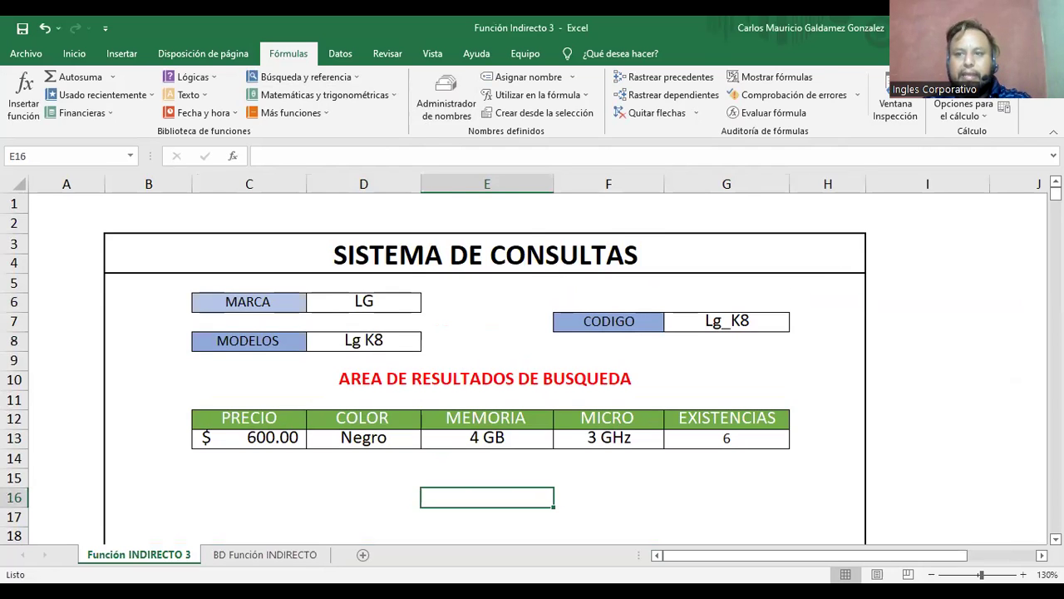
pyautogui.hotkey('ctrl', 'F1')
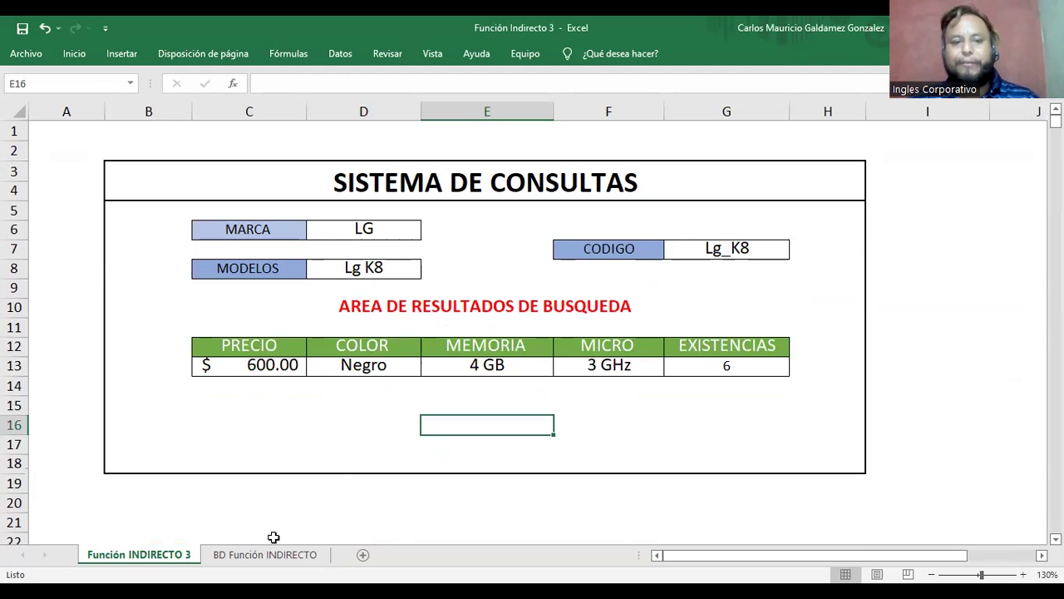
# On the BD Función INDIRECTO sheet, narrow the empty columns A and I beside the product table
pyautogui.click(291, 556)
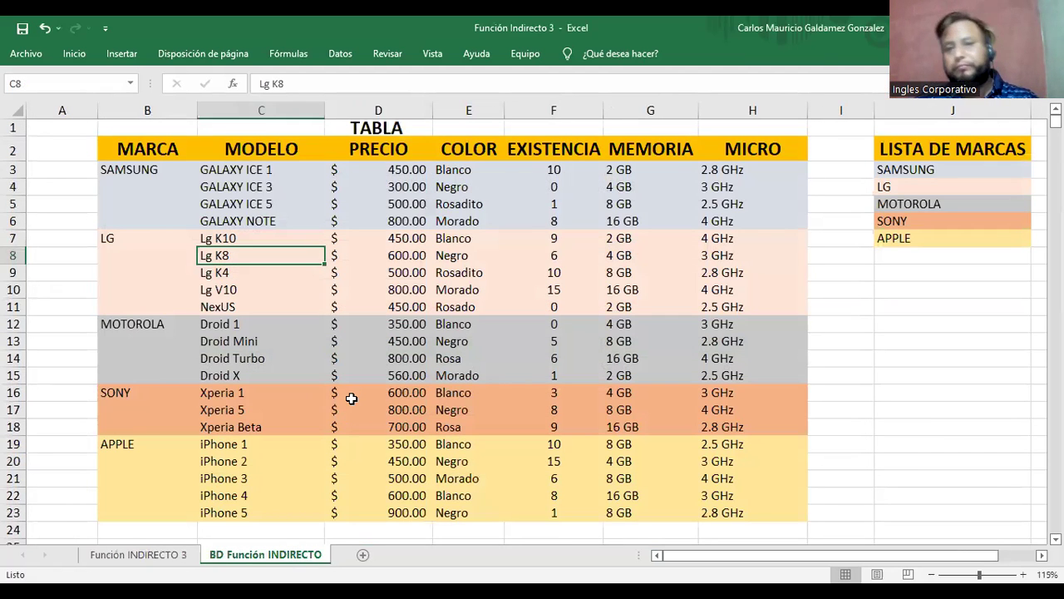
pyautogui.moveTo(96, 111); pyautogui.dragTo(51, 110)
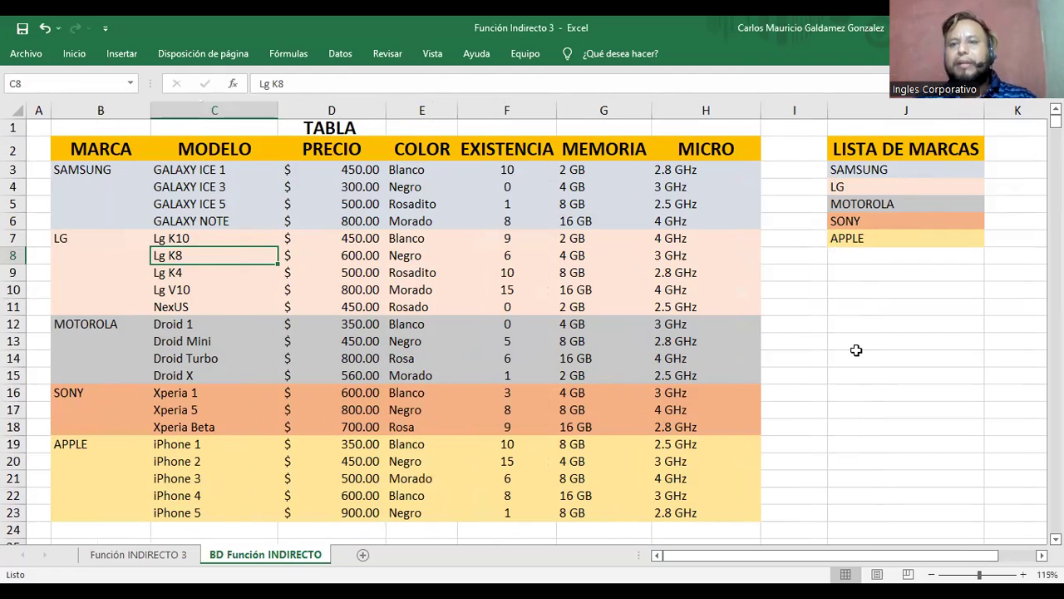
pyautogui.moveTo(827, 109); pyautogui.dragTo(790, 109)
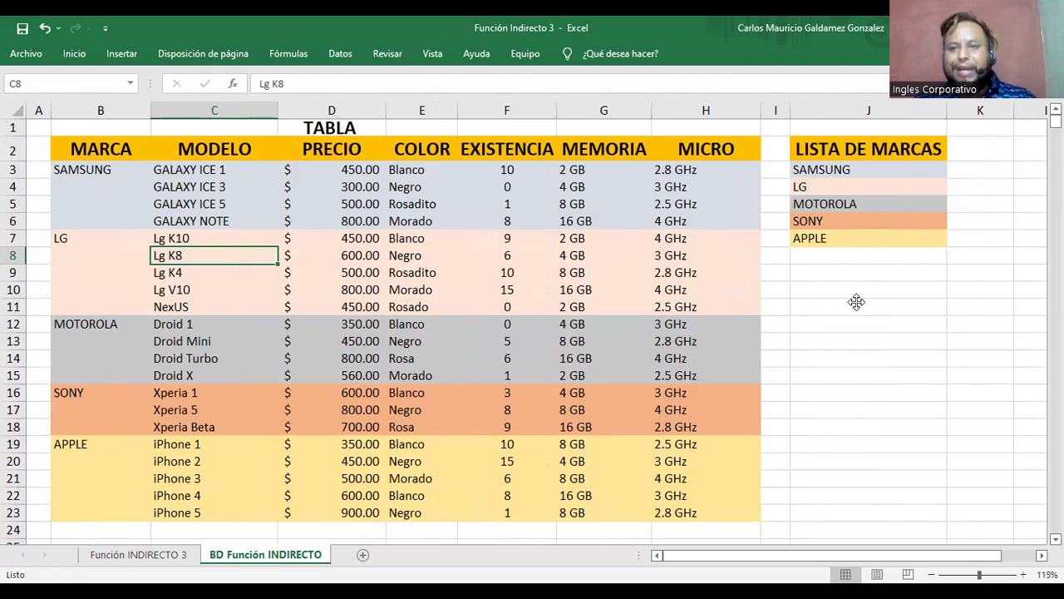
# Review the brand list in J2:J7 and select the empty cell B24 below the product table
pyautogui.moveTo(821, 148); pyautogui.dragTo(827, 233)
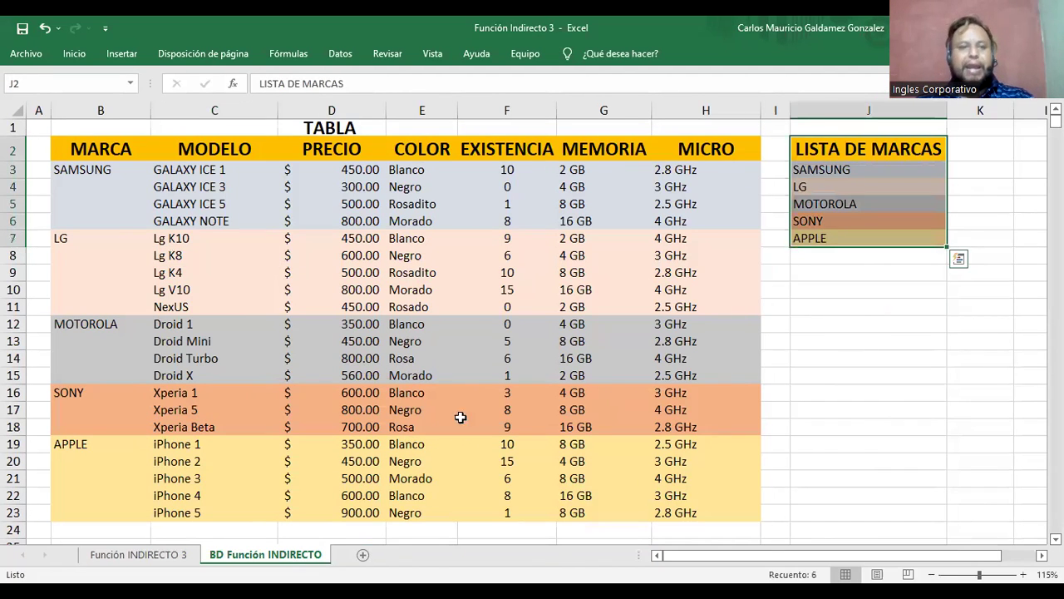
pyautogui.scroll(-2, 186, 367)
pyautogui.click(105, 427)
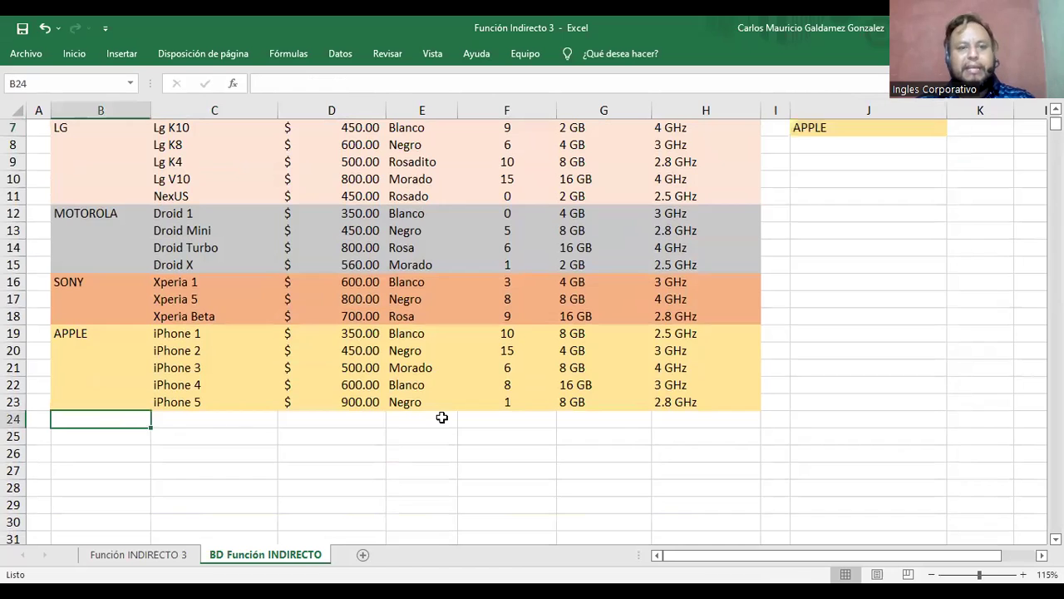
# Enter the new brand ZTE in B24 below the APPLE rows of the product table
pyautogui.scroll(1, 442, 418)
pyautogui.scroll(1, 125, 437)
pyautogui.click(118, 439)
pyautogui.scroll(-3, 111, 423)
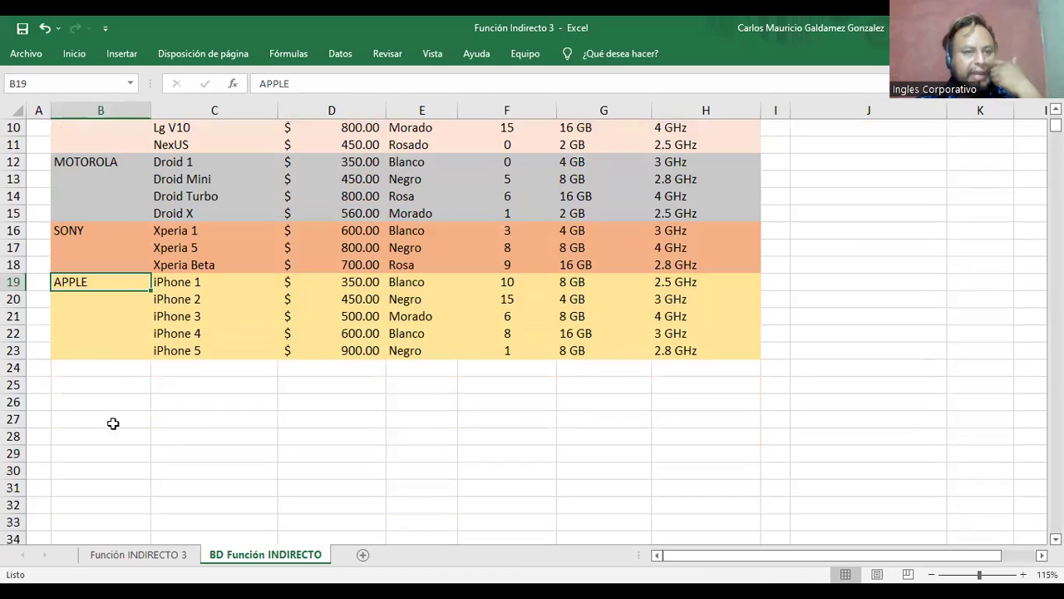
pyautogui.click(110, 370)
pyautogui.write('z')
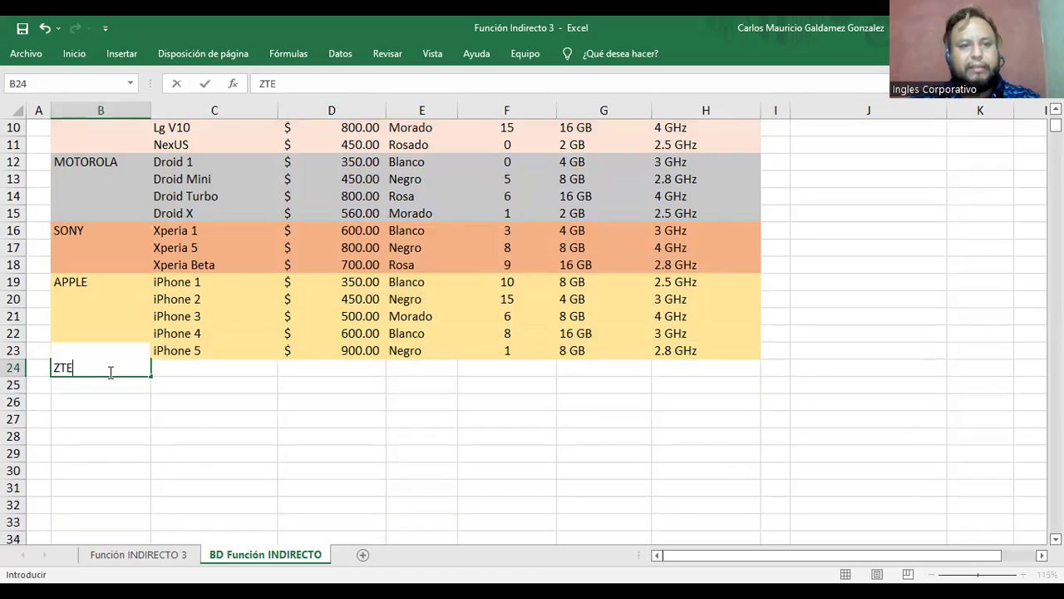
pyautogui.press('Return')
# Add ZTE to the brand list in J8, below APPLE
pyautogui.scroll(2, 772, 249)
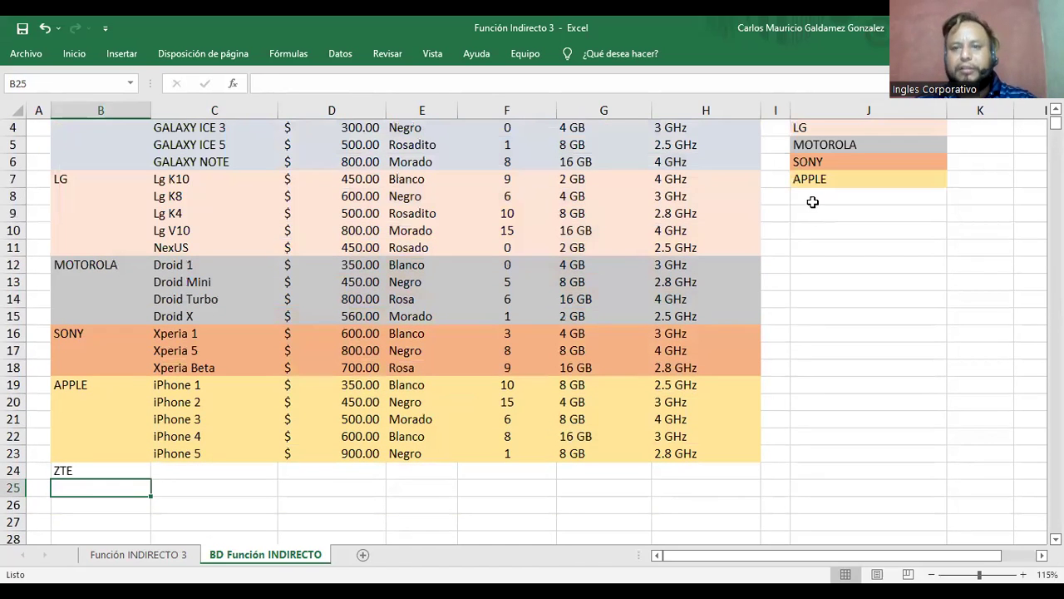
pyautogui.click(812, 195)
pyautogui.write('ZTE')
pyautogui.press('Return')
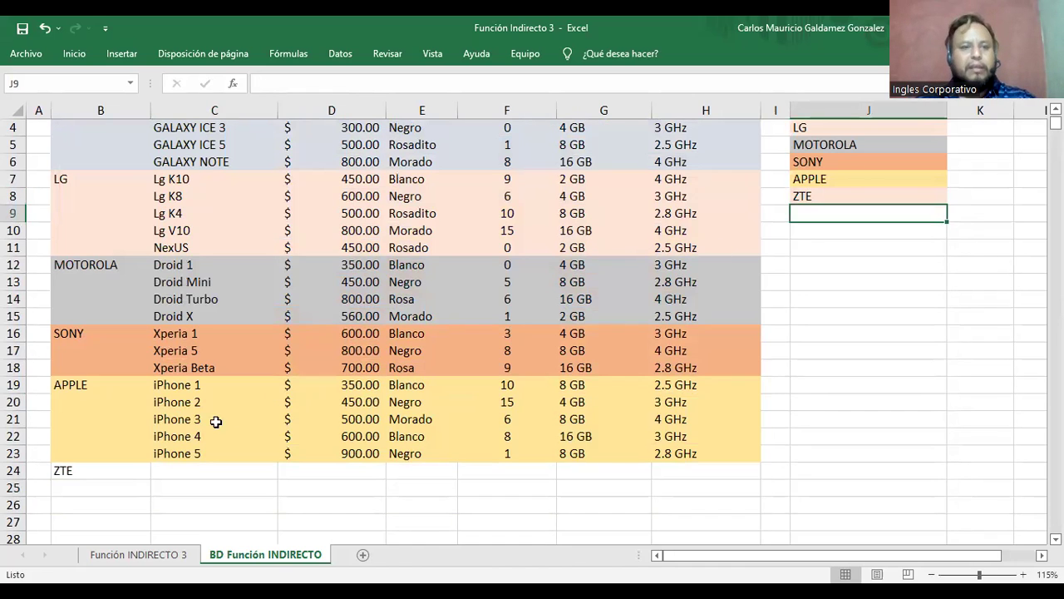
# Fill in the ZTE row with model ZTE 10 in C24, price 180 in D24 and colour Negro in E24
pyautogui.click(119, 468)
pyautogui.click(188, 472)
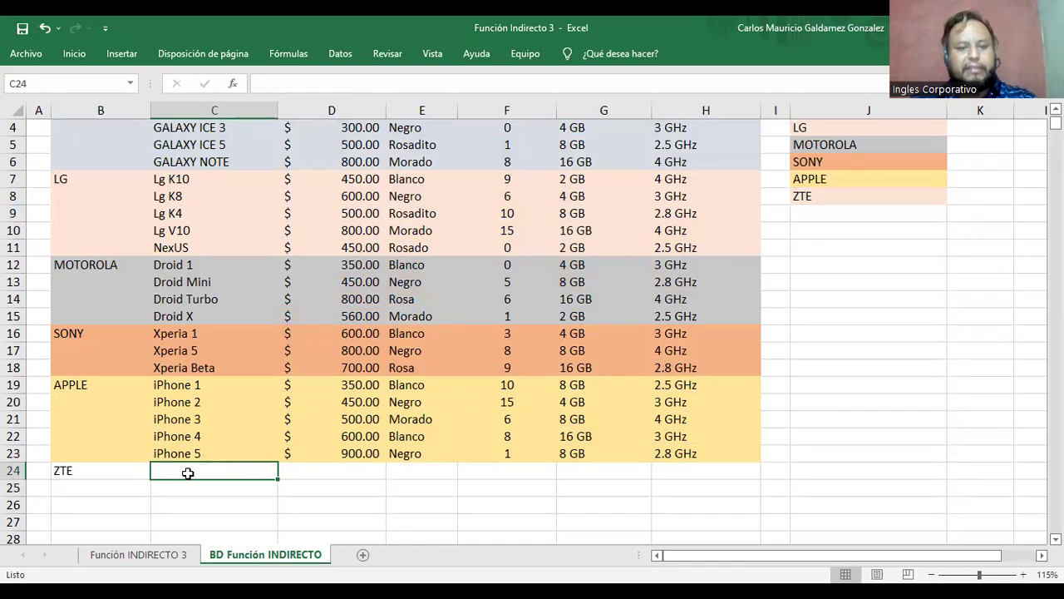
pyautogui.write('ZTE 10')
pyautogui.press('Tab')
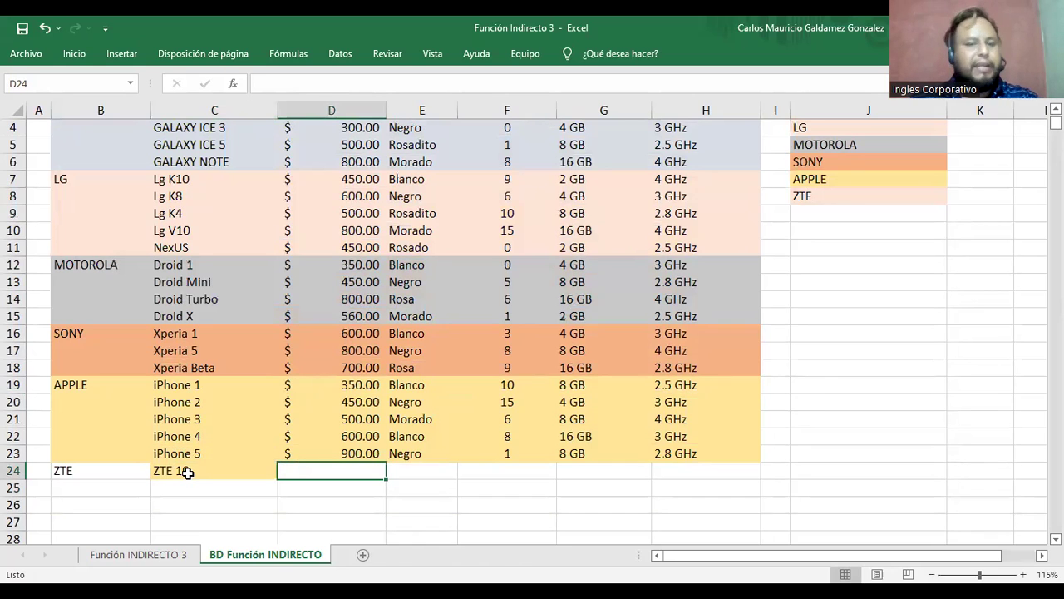
pyautogui.write('180')
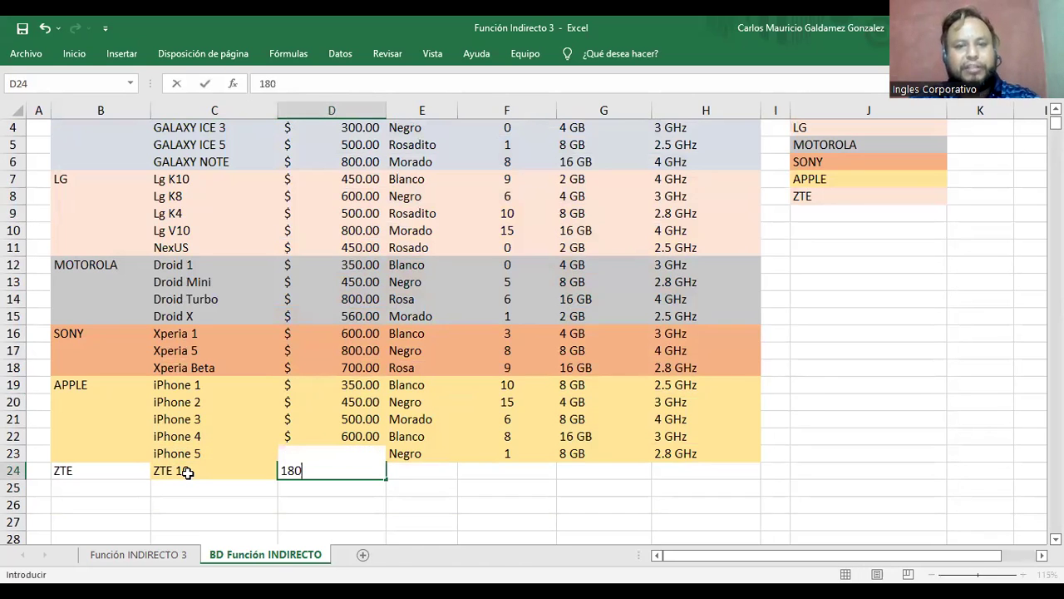
pyautogui.press('Tab')
pyautogui.write('NEGRO')
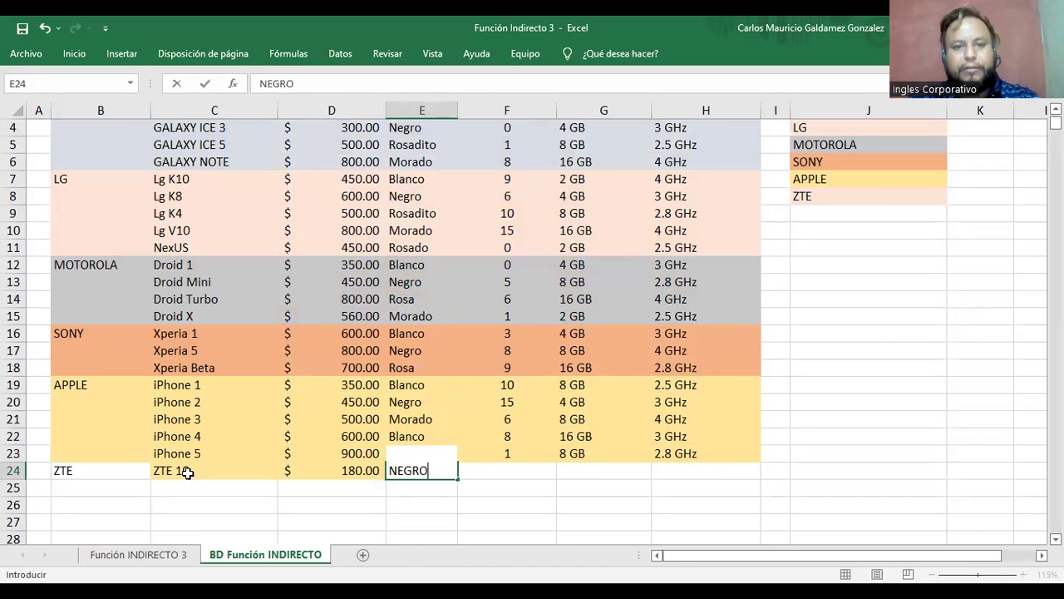
pyautogui.hotkey('ctrl', 'Return')
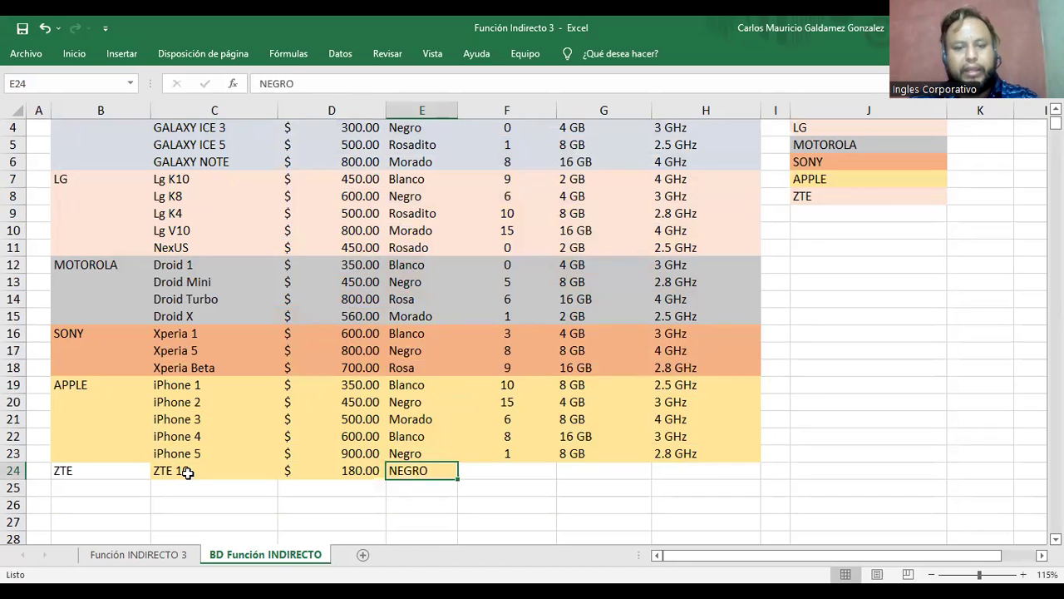
pyautogui.write('Negro')
pyautogui.press('Tab')
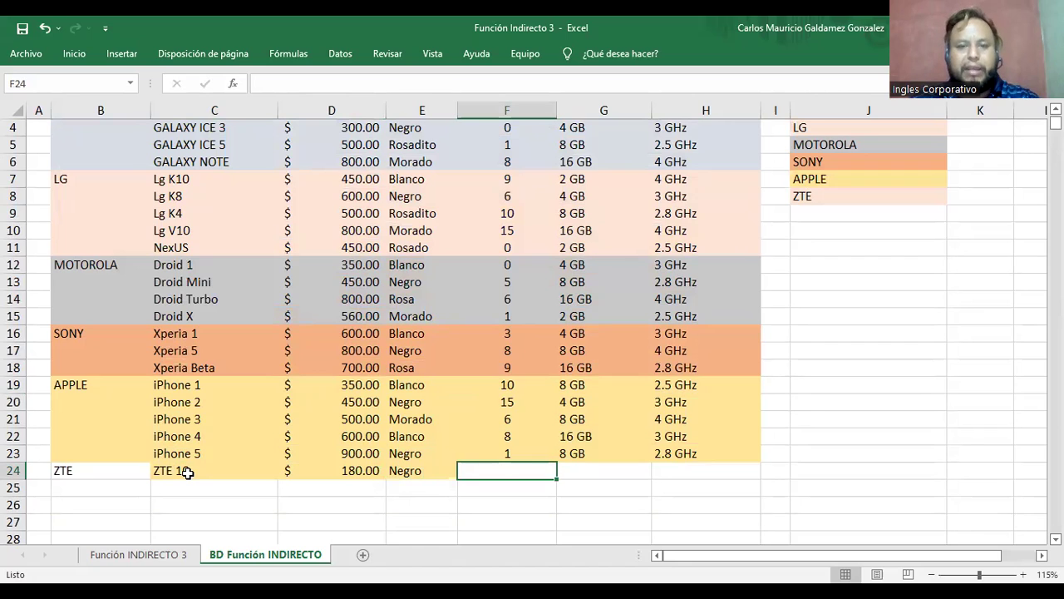
# Enter a stock of 5 in F24 and a memory of 4 GB in G24 for the ZTE 10
pyautogui.write('5')
pyautogui.press('Tab')
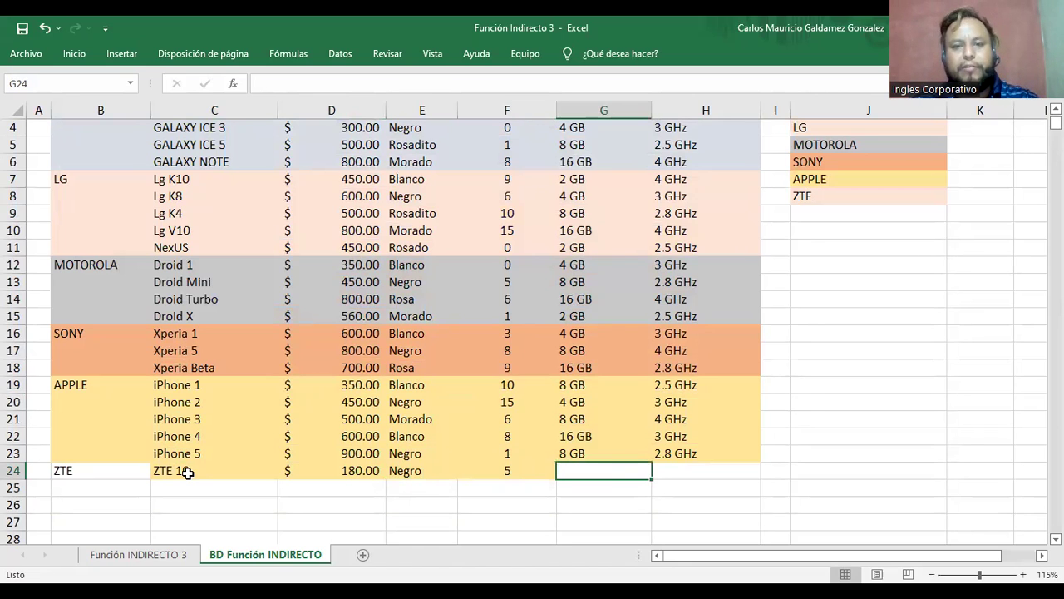
pyautogui.write('3')
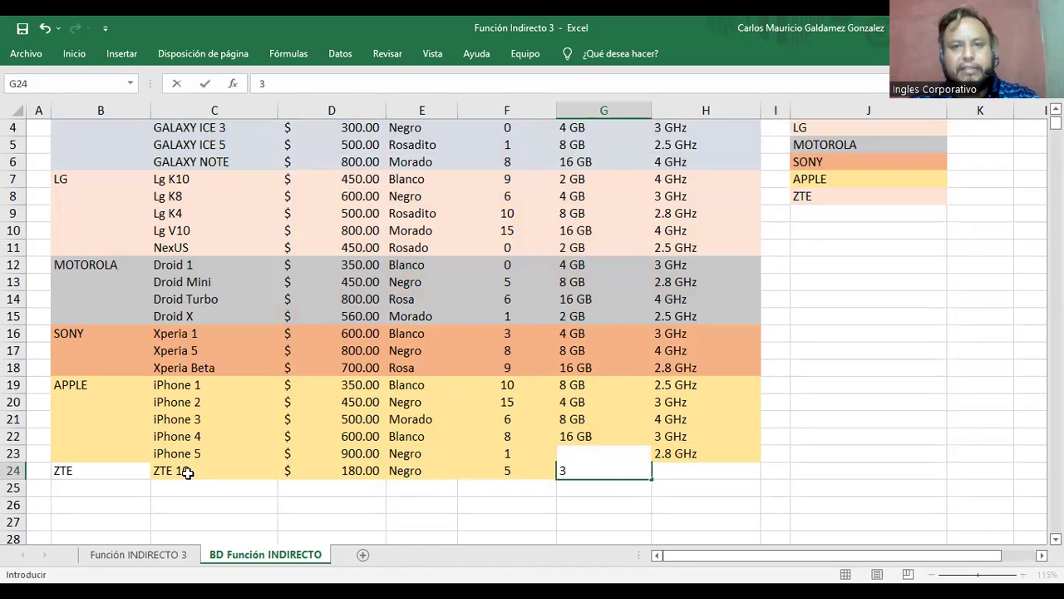
pyautogui.scroll(1, 200, 461)
pyautogui.scroll(-3, 250, 457)
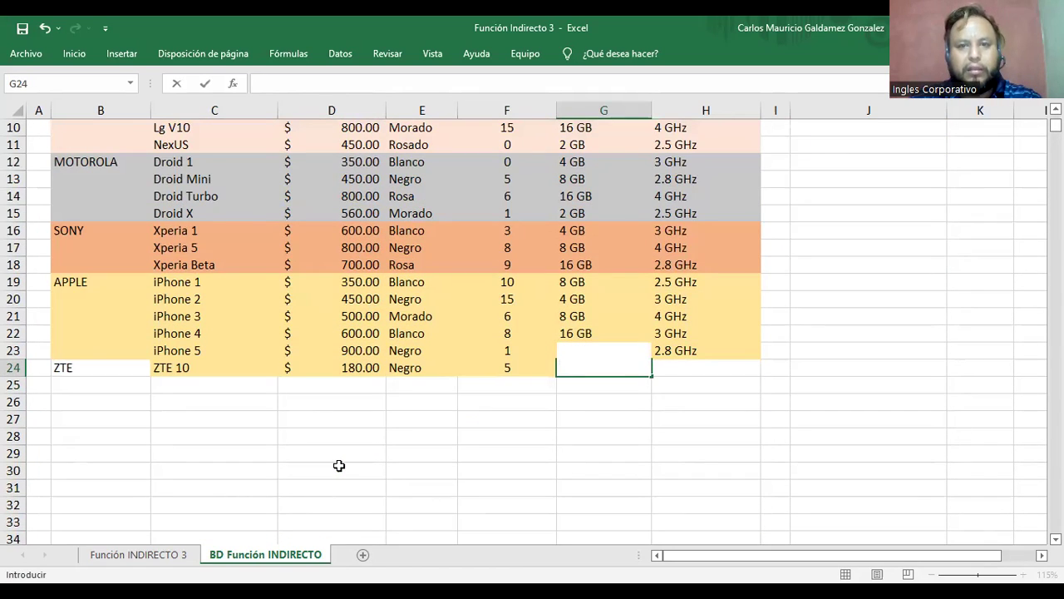
pyautogui.write('gb')
pyautogui.press('Tab')
pyautogui.write('q')
pyautogui.hotkey('shift', 'Tab')
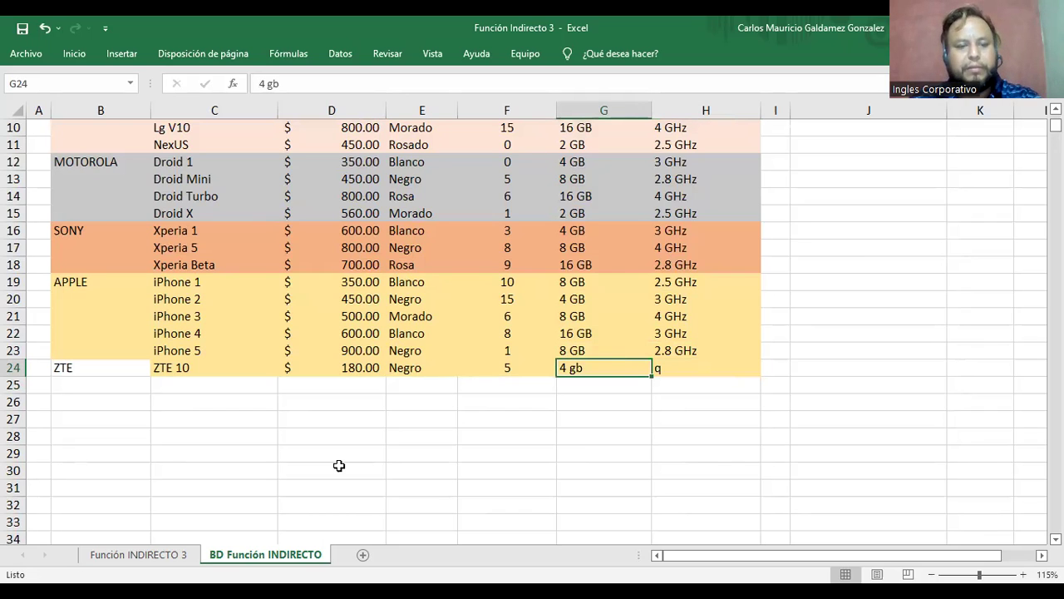
pyautogui.press('F2')
pyautogui.press('BackSpace')
pyautogui.press('BackSpace')
pyautogui.write('GB')
pyautogui.press('Tab')
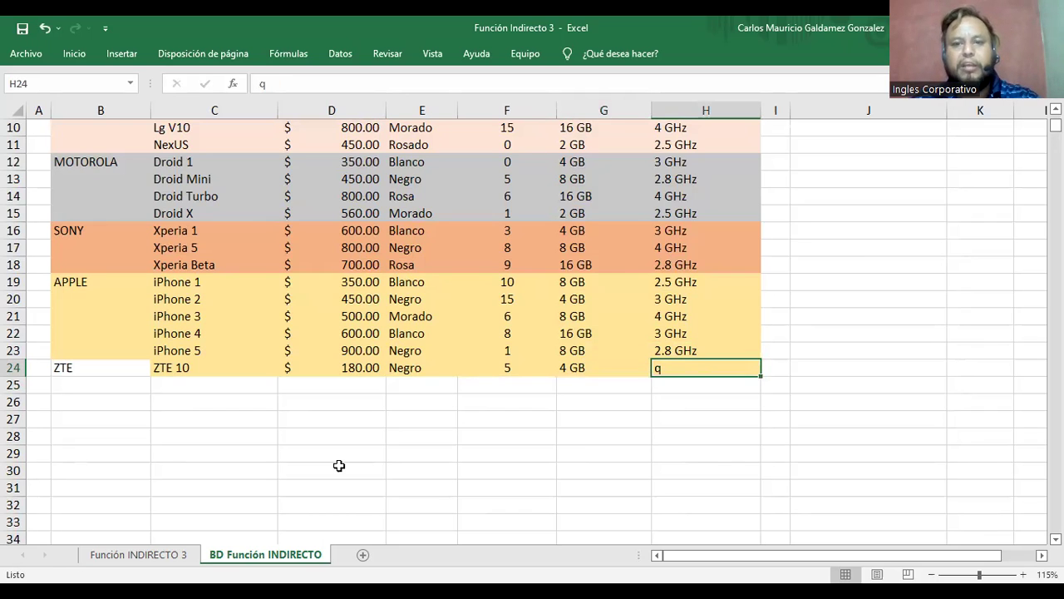
# Set the processor value in H24 to 2.8 GHz
pyautogui.write('2.')
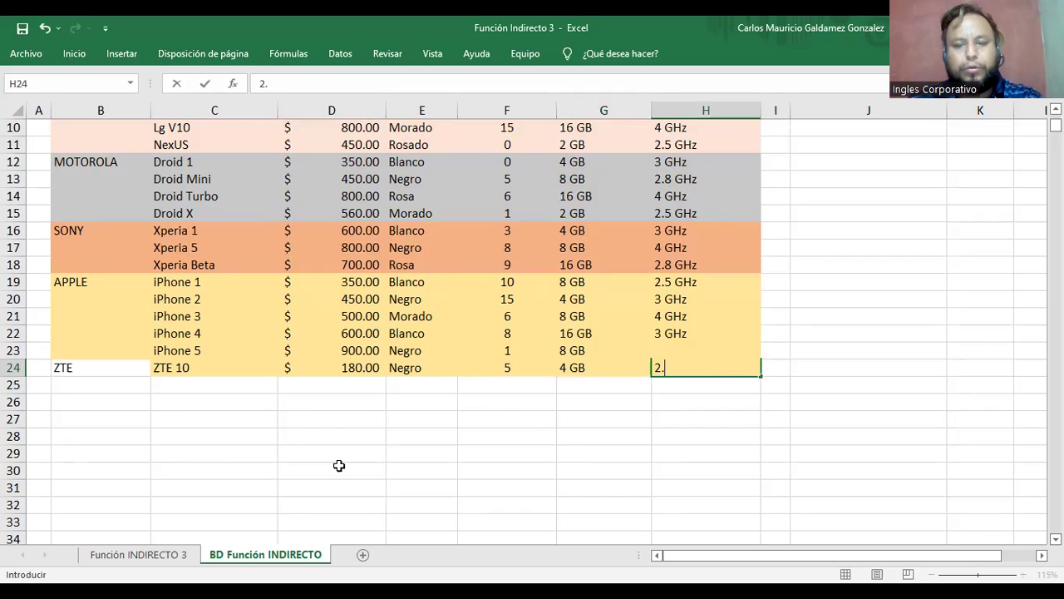
pyautogui.write('8 GH')
pyautogui.press('BackSpace')
pyautogui.write('G')
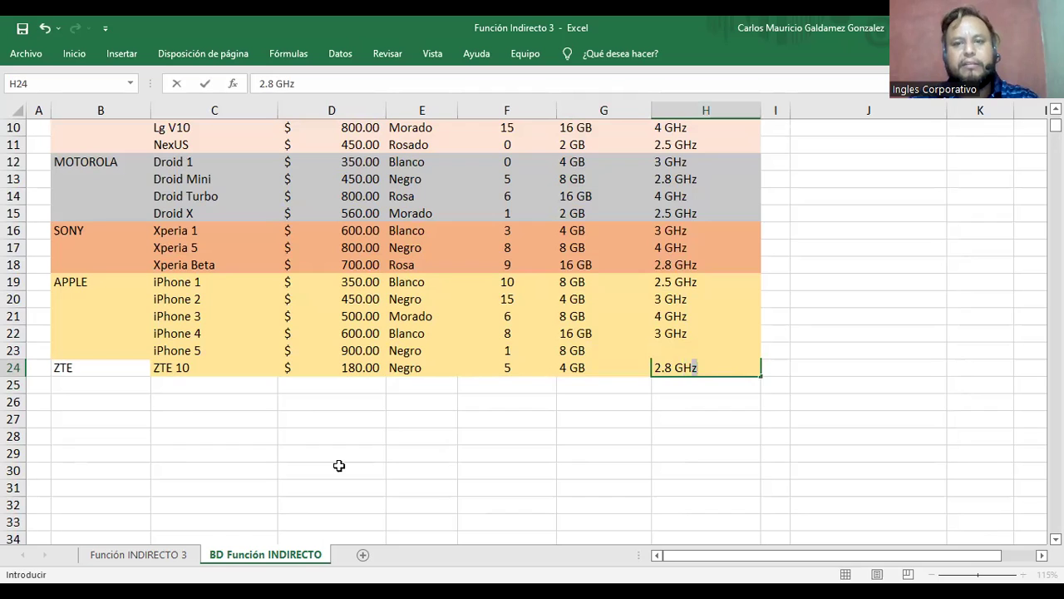
pyautogui.press('Return')
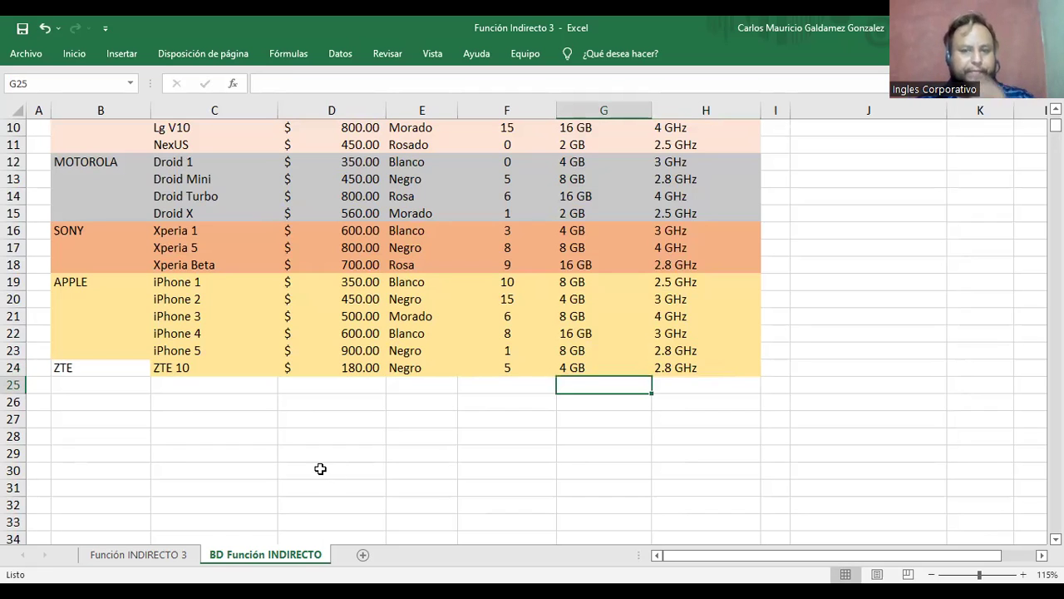
# Fill the ZTE row B24:H24 with yellow
pyautogui.click(100, 366)
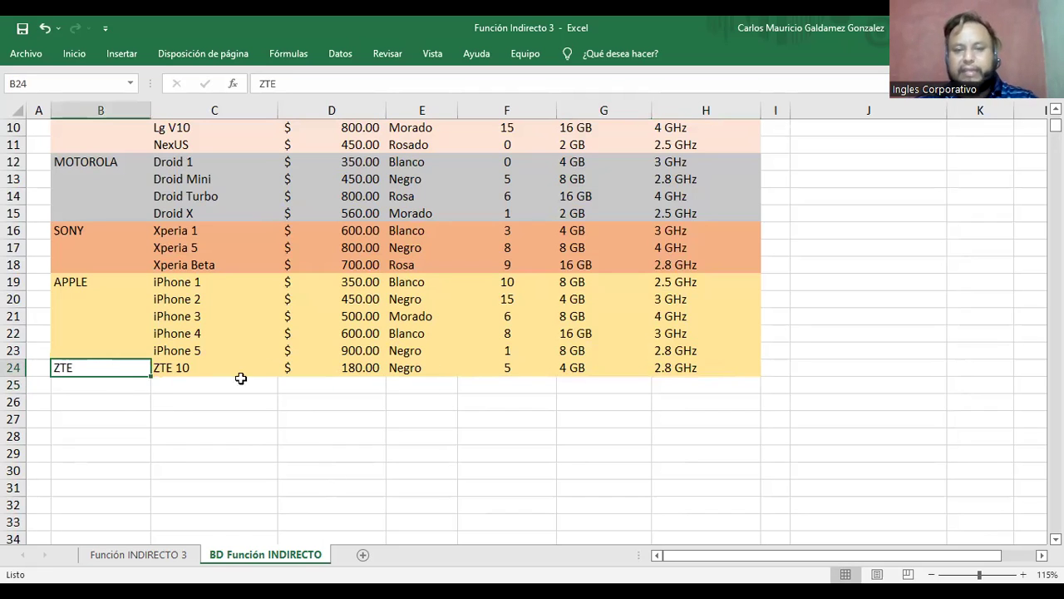
pyautogui.moveTo(135, 369); pyautogui.dragTo(732, 367)
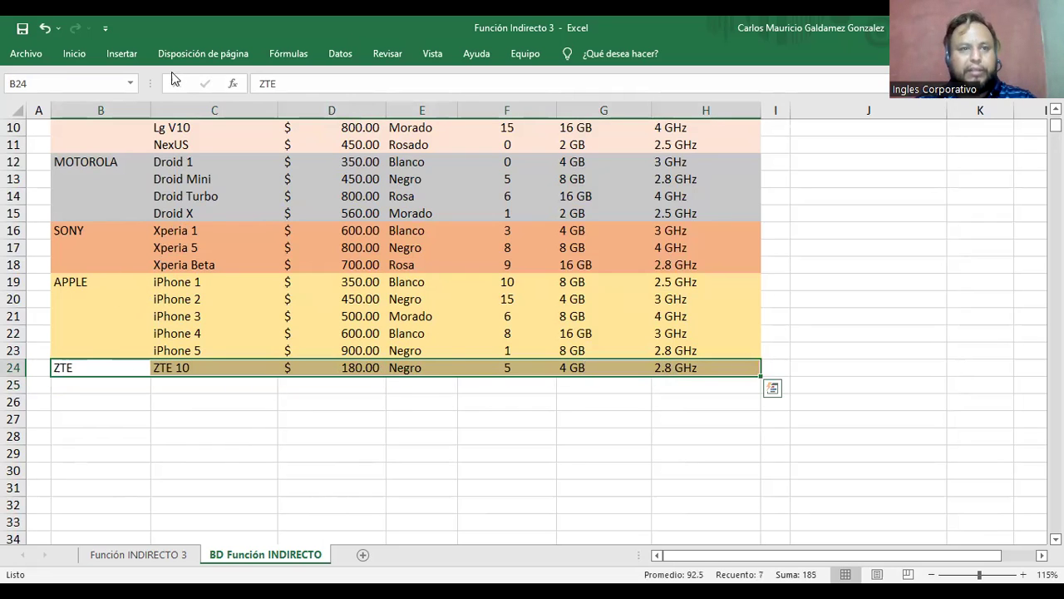
pyautogui.click(62, 62)
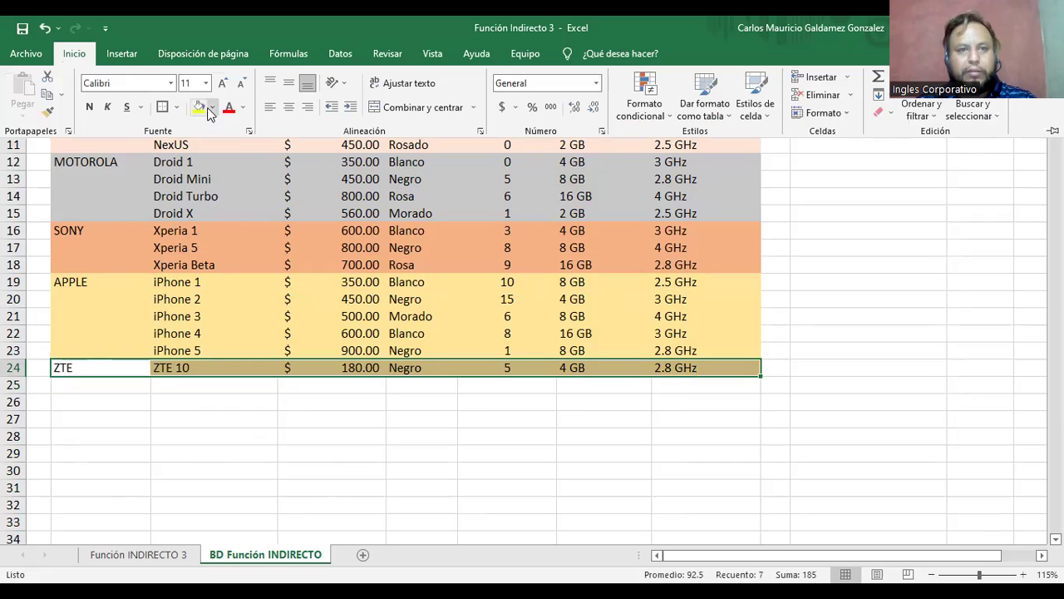
pyautogui.click(199, 106)
pyautogui.click(138, 402)
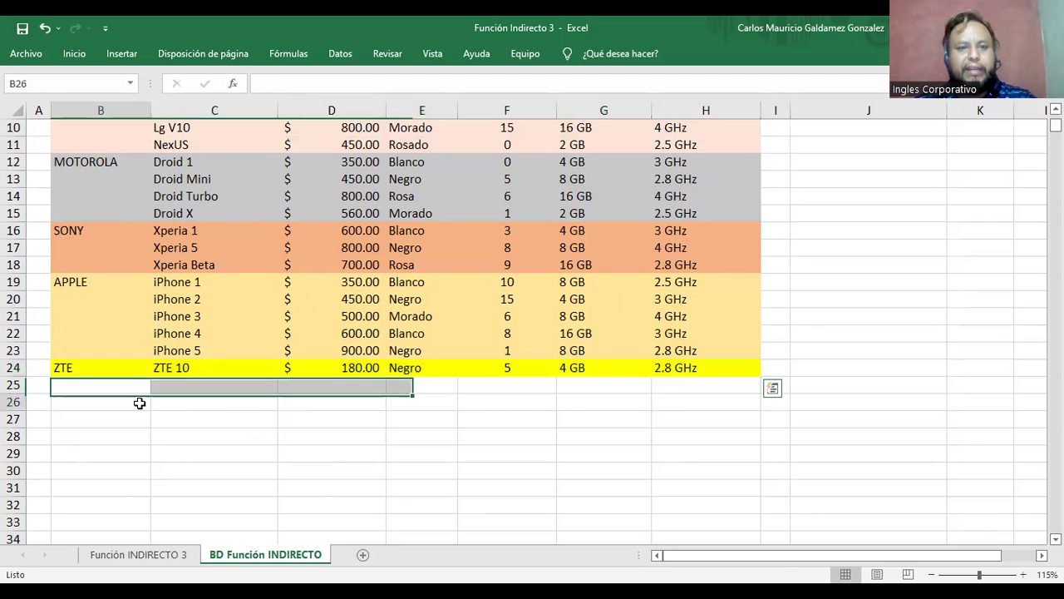
# Review the product table and brand list, and check the model cells from C24 down in the ZTE block
pyautogui.scroll(3, 551, 408)
pyautogui.scroll(-2, 544, 403)
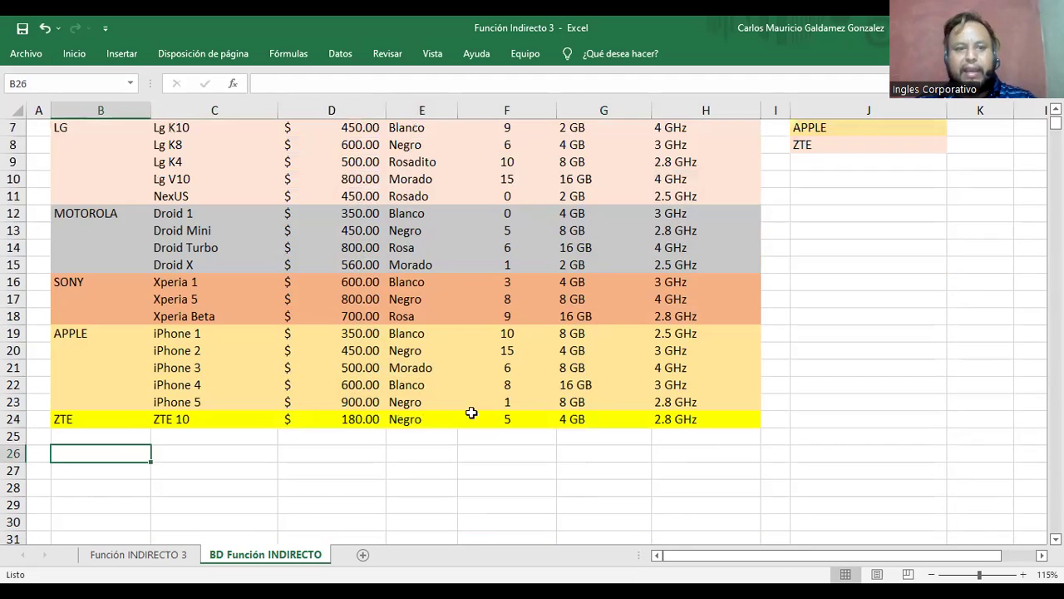
pyautogui.click(117, 422)
pyautogui.scroll(2, 534, 288)
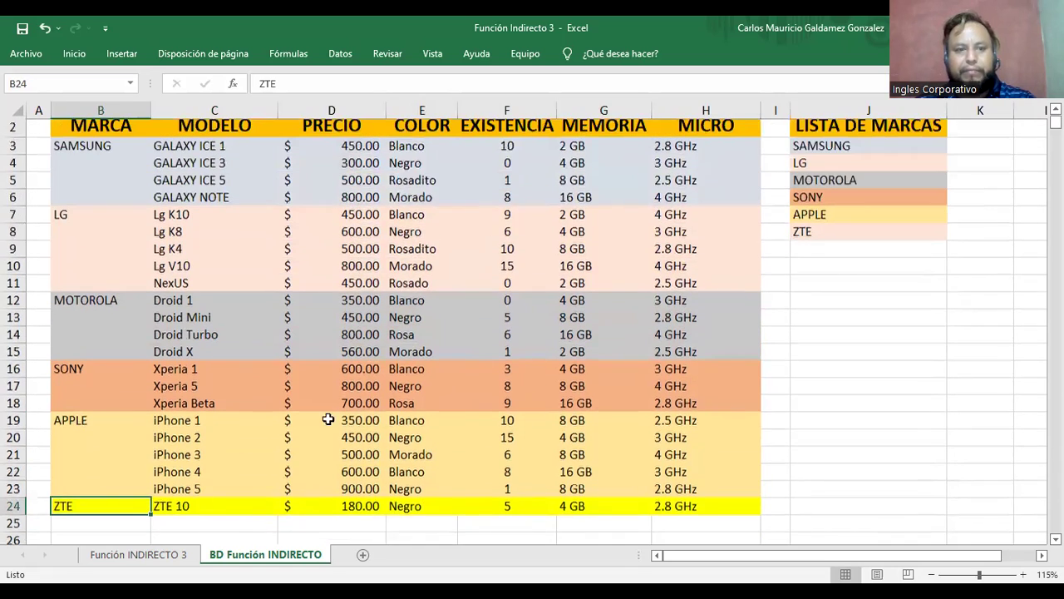
pyautogui.click(204, 527)
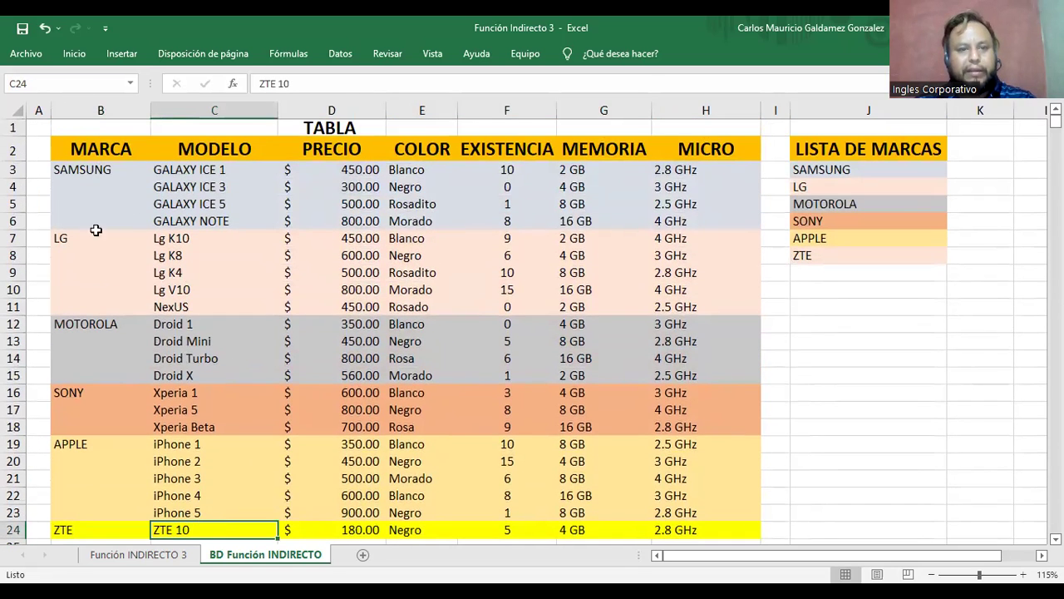
pyautogui.scroll(-3, 150, 349)
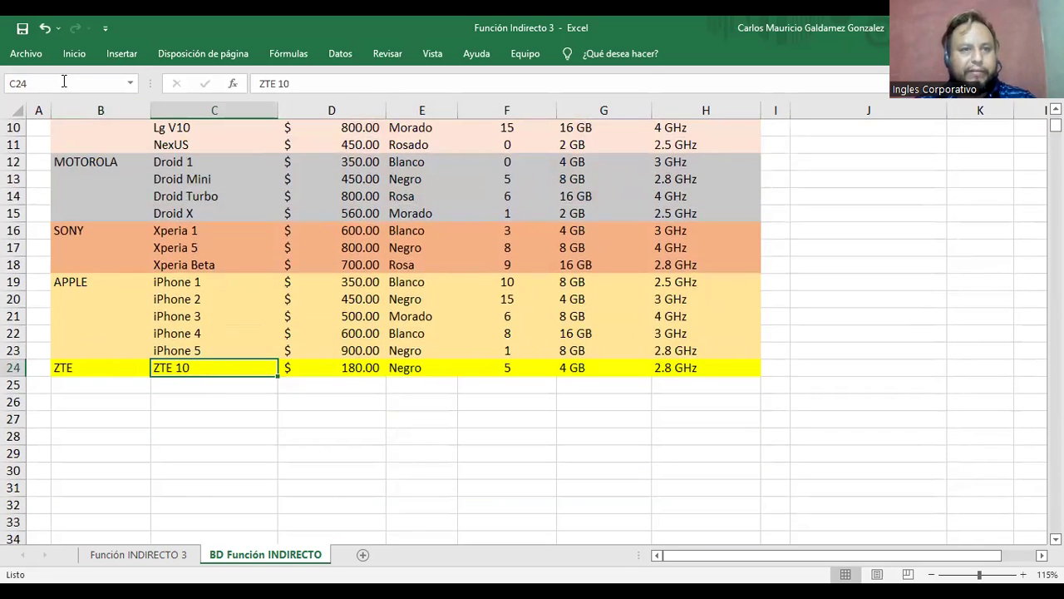
pyautogui.moveTo(221, 367); pyautogui.dragTo(224, 429)
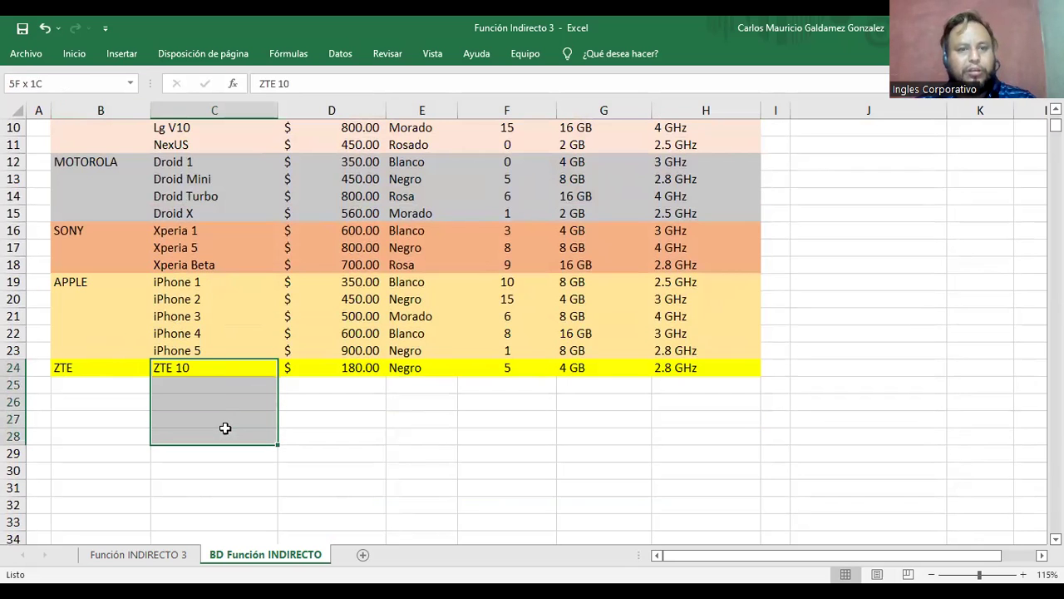
# Add the models ZTE 11, ZTE 501 and ZTE 902 in C25:C27 below ZTE 10
pyautogui.click(194, 390)
pyautogui.write('Z')
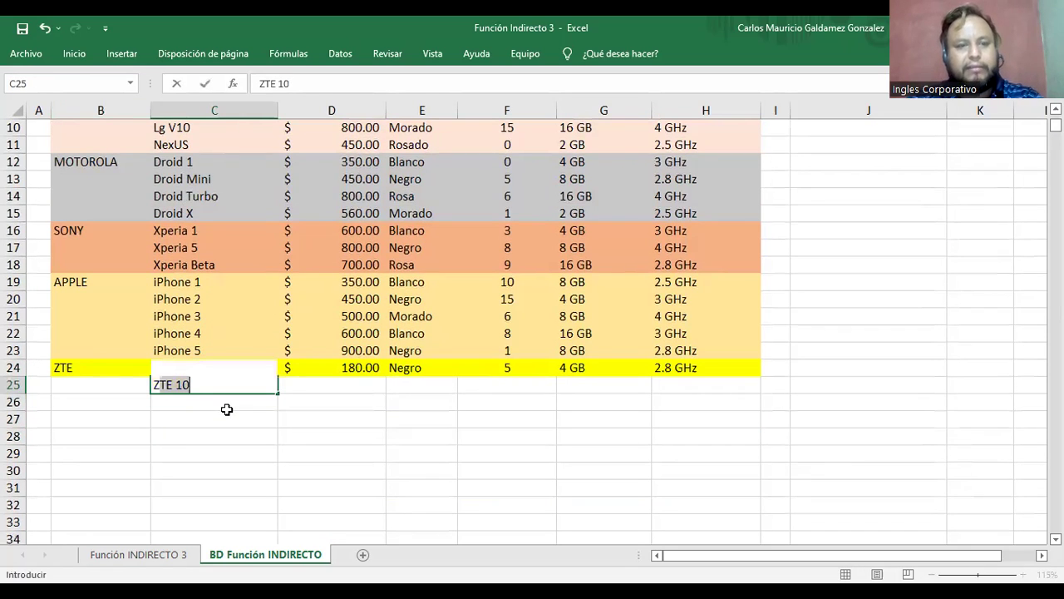
pyautogui.write('TE 11')
pyautogui.press('Return')
pyautogui.write('Z')
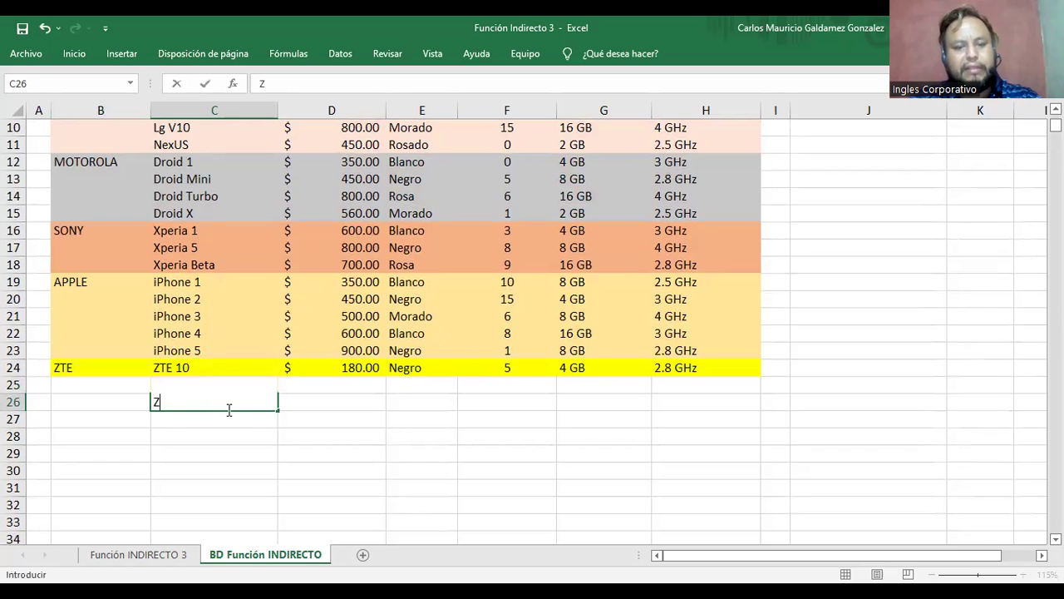
pyautogui.write('TE 501')
pyautogui.press('Return')
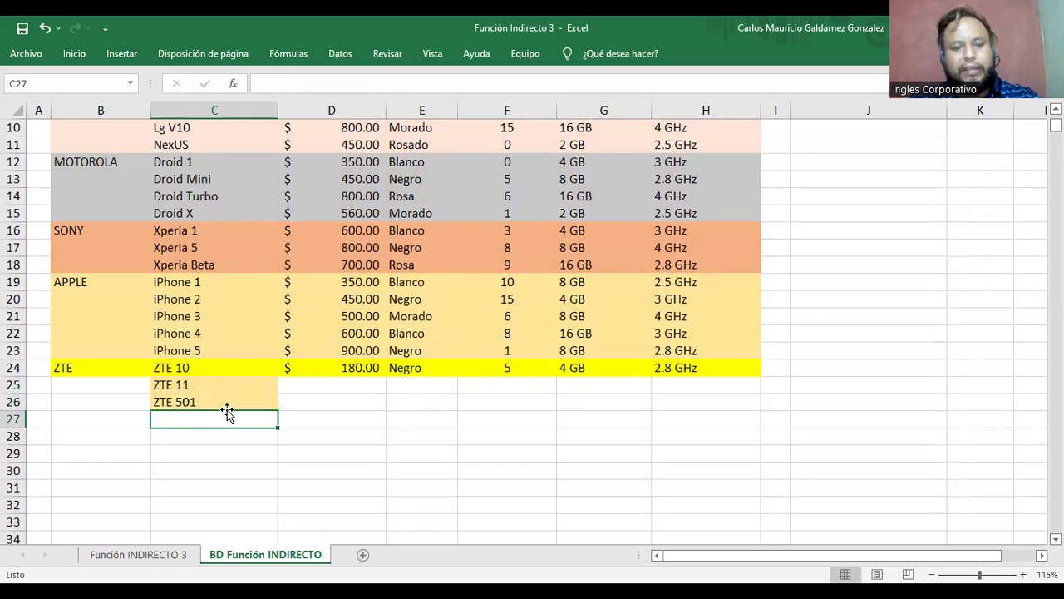
pyautogui.write('ZTE 902')
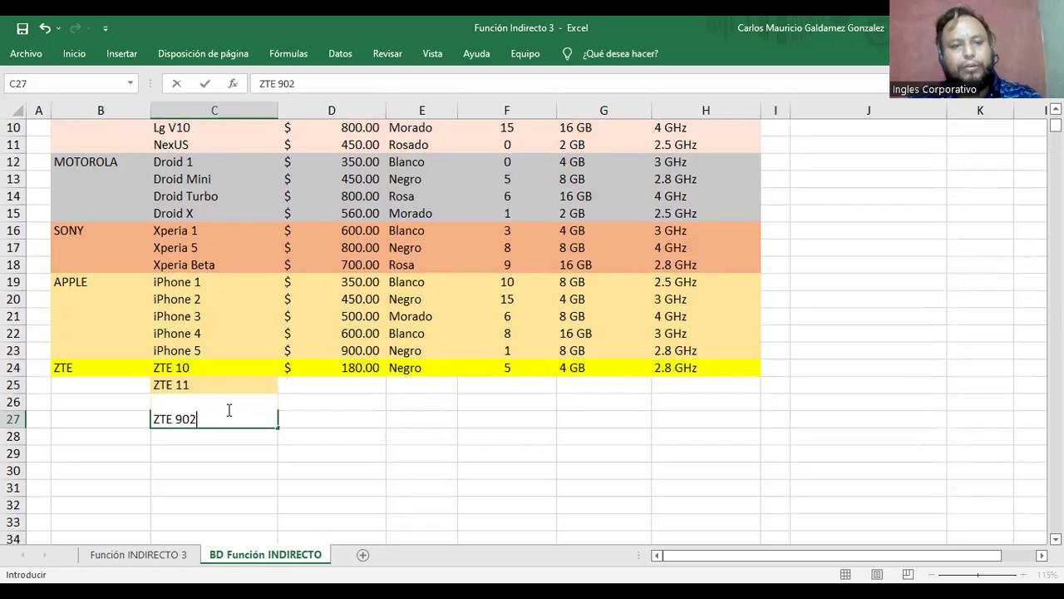
pyautogui.press('Return')
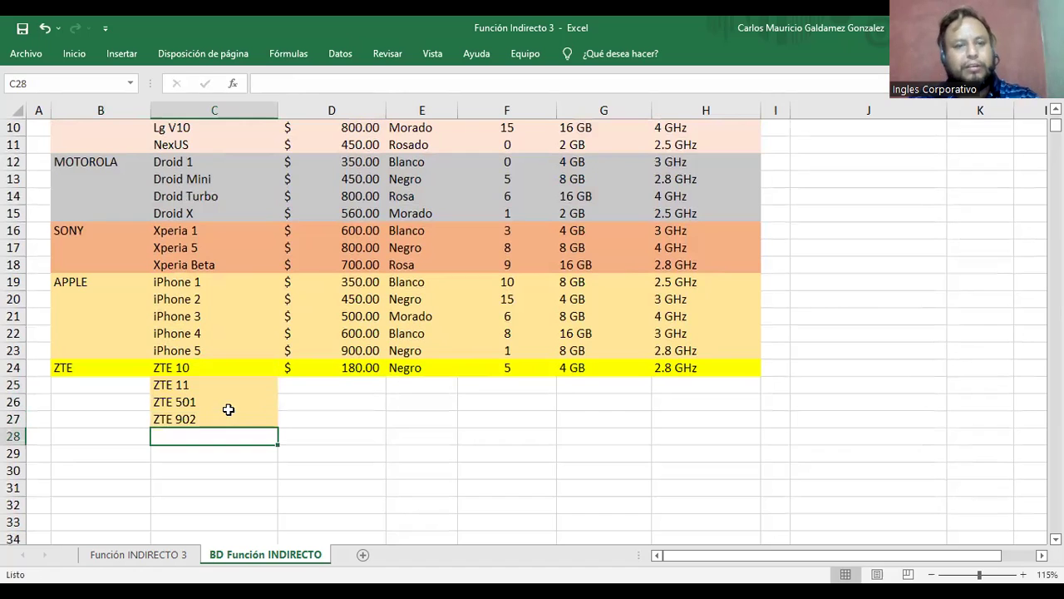
# Name the model range C24:C27 as ZTE
pyautogui.moveTo(202, 370); pyautogui.dragTo(218, 413)
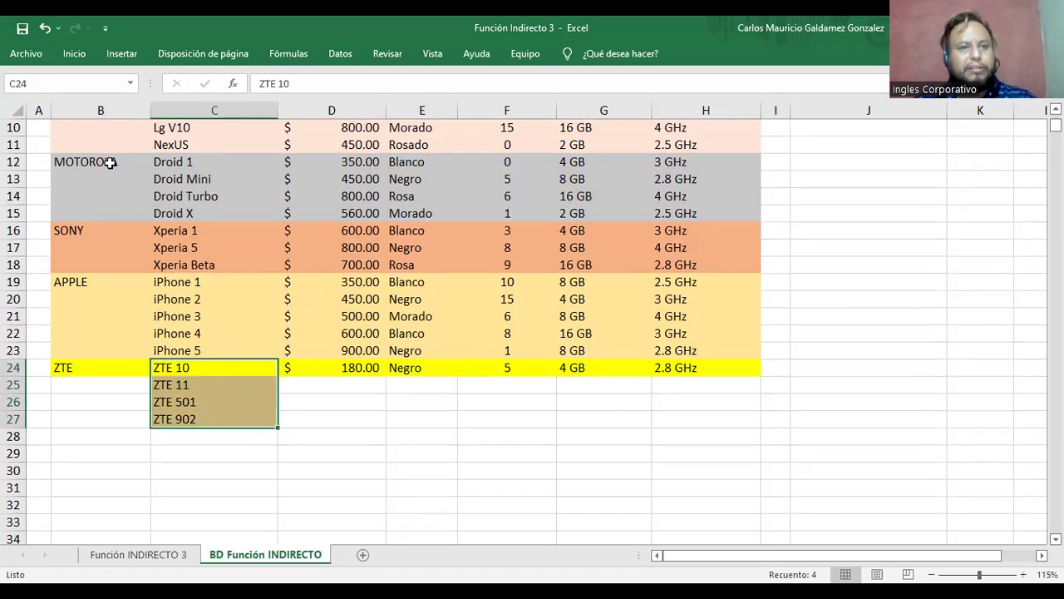
pyautogui.click(78, 84)
pyautogui.write('ZTE')
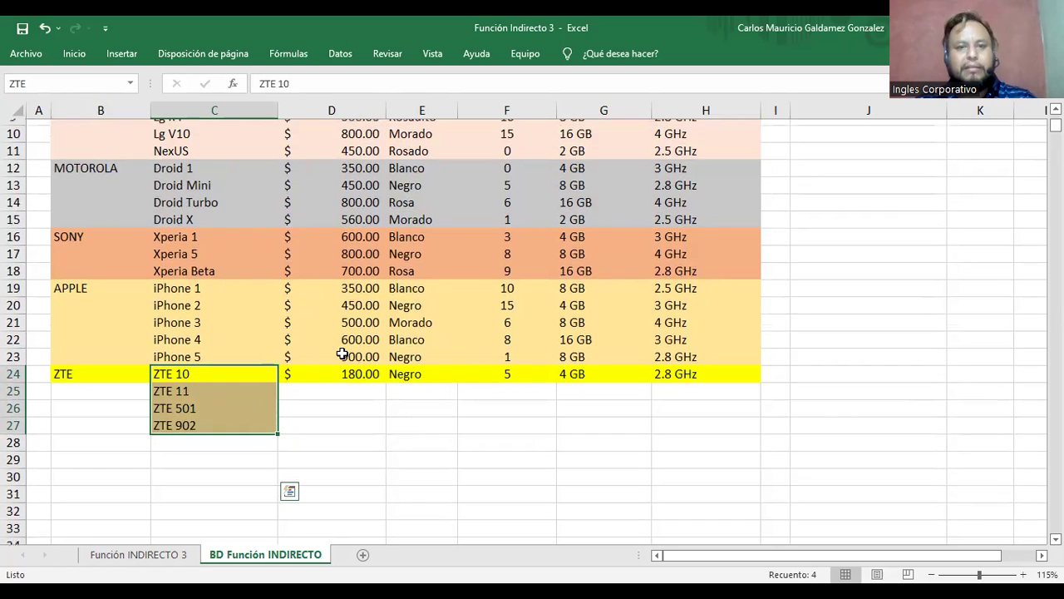
pyautogui.scroll(3, 332, 349)
pyautogui.click(221, 530)
pyautogui.moveTo(95, 532); pyautogui.dragTo(748, 529)
pyautogui.click(74, 54)
pyautogui.scroll(-3, 128, 324)
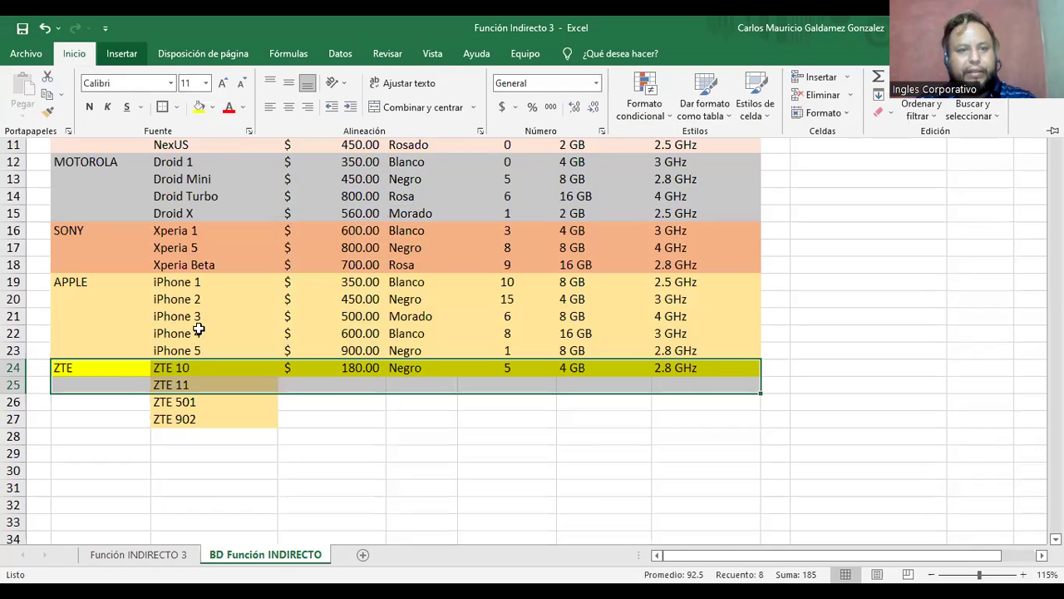
pyautogui.moveTo(97, 387); pyautogui.dragTo(665, 424)
# Copy the yellow formatting of the ZTE row B24:H24 onto the rows below it, B25:H27
pyautogui.moveTo(140, 371); pyautogui.dragTo(748, 365)
pyautogui.click(26, 55)
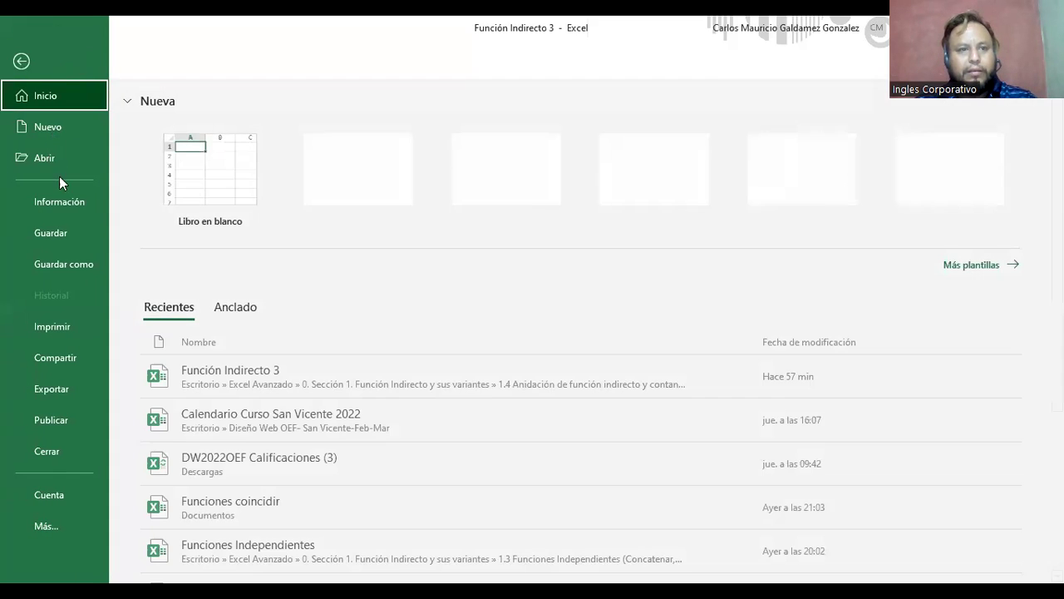
pyautogui.click(20, 47)
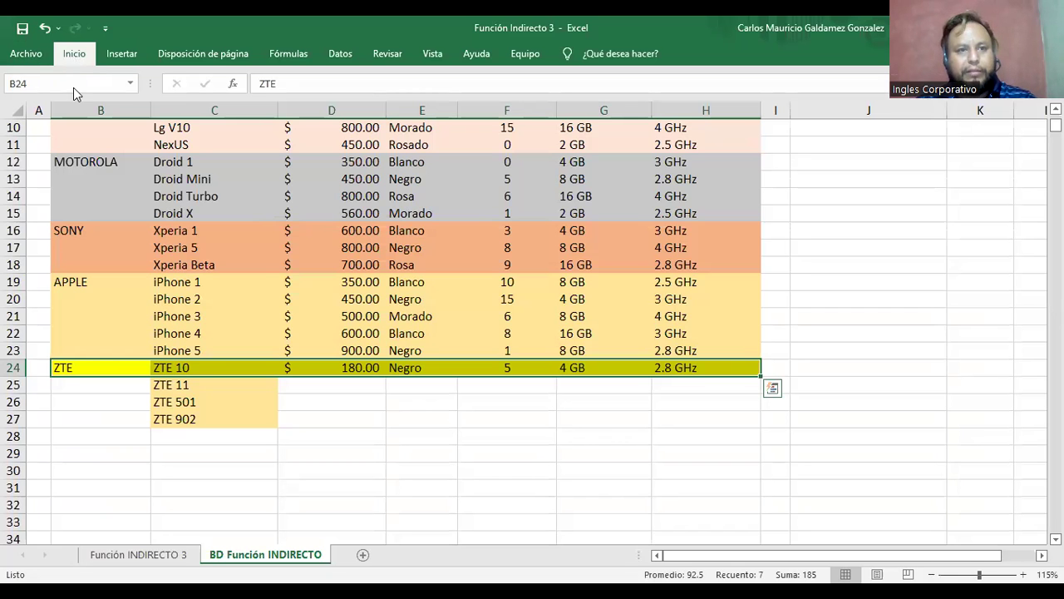
pyautogui.click(74, 54)
pyautogui.click(47, 113)
pyautogui.moveTo(105, 384)
pyautogui.mouseDown()
pyautogui.moveTo(200, 404)
pyautogui.moveTo(623, 429)
pyautogui.moveTo(743, 418)
pyautogui.mouseUp()
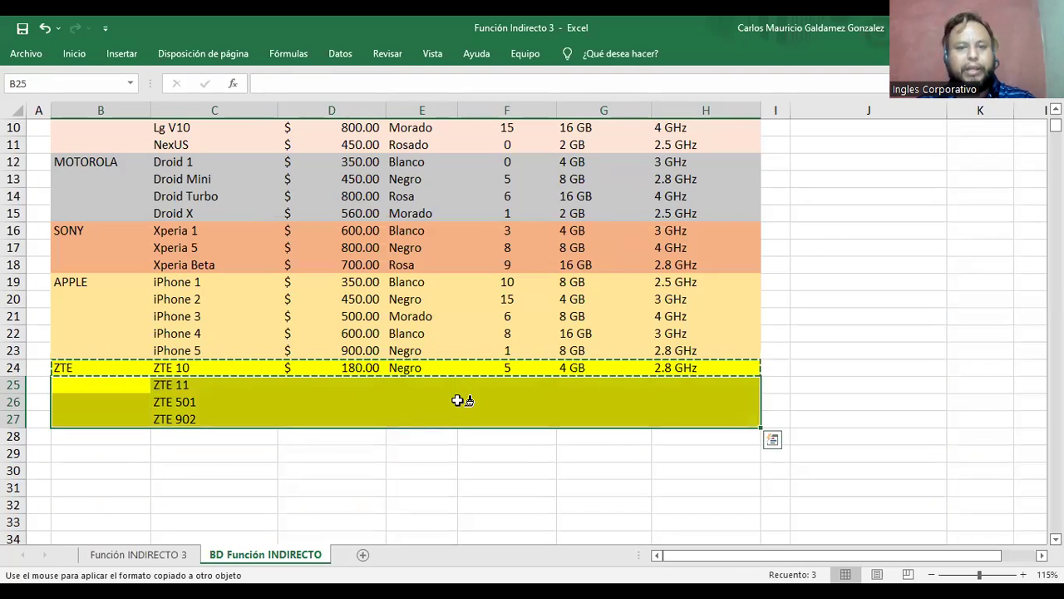
pyautogui.click(451, 400)
pyautogui.hotkey('ctrl', 'z')
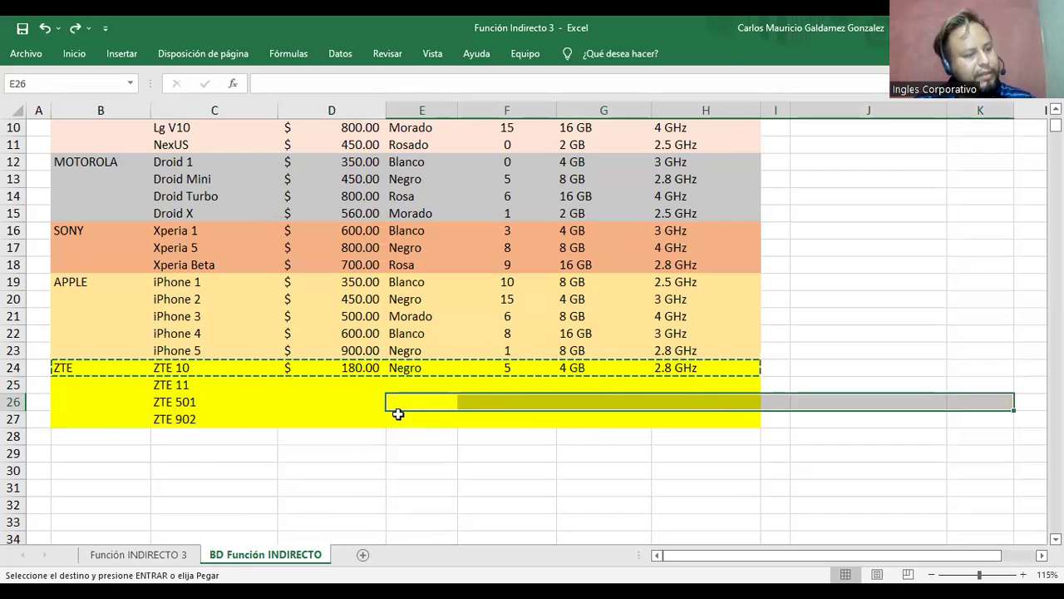
pyautogui.press('Escape')
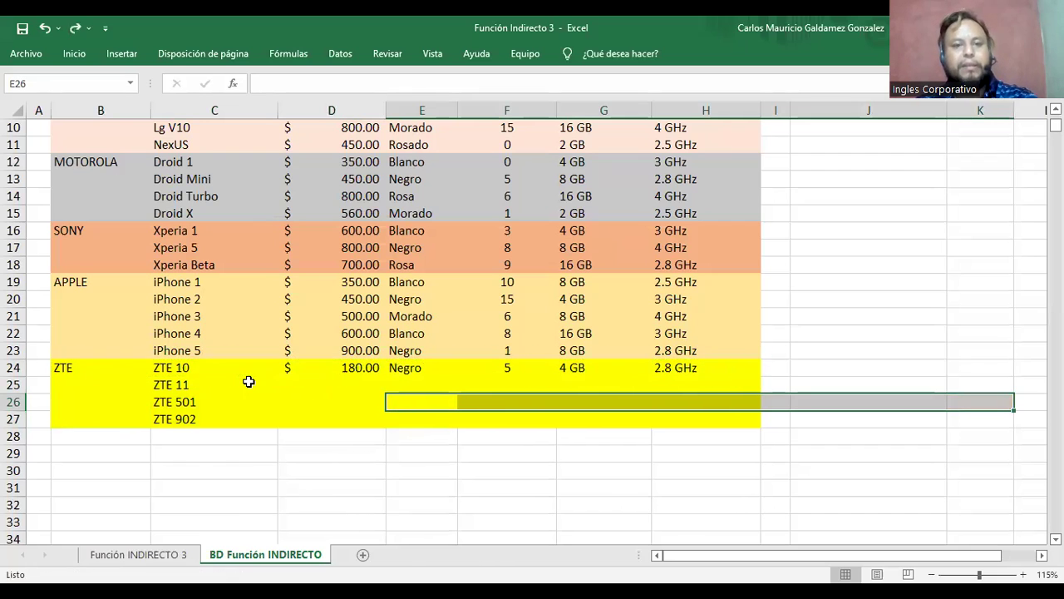
pyautogui.click(238, 388)
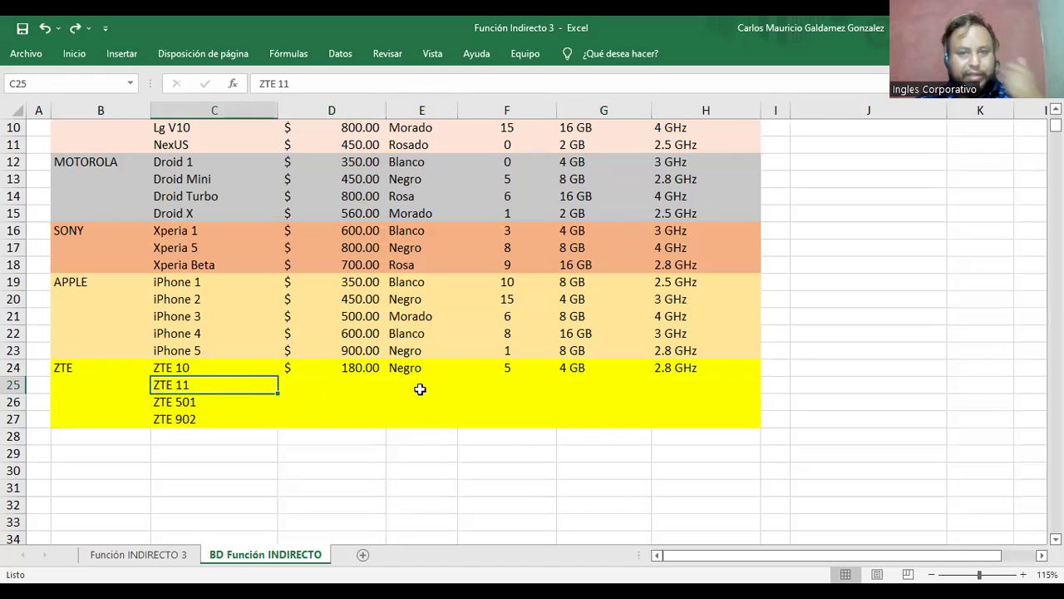
# On the Función INDIRECTO 3 sheet, extend the MARCA dropdown's list source in D6 to 'BD Función INDIRECTO'!$J$3:$J$8
pyautogui.scroll(3, 420, 389)
pyautogui.click(138, 554)
pyautogui.click(368, 229)
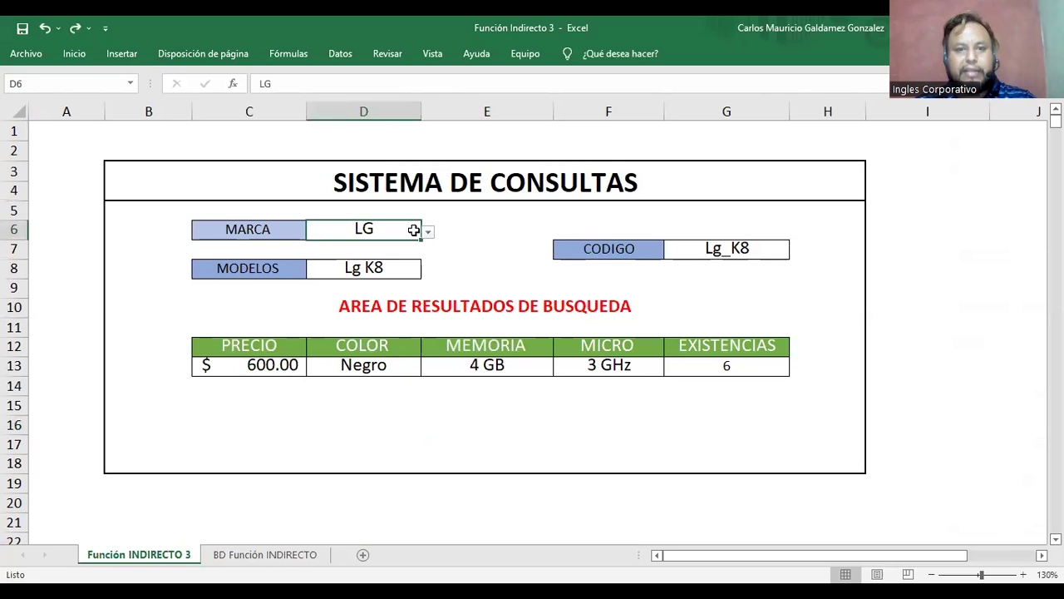
pyautogui.click(427, 234)
pyautogui.click(388, 227)
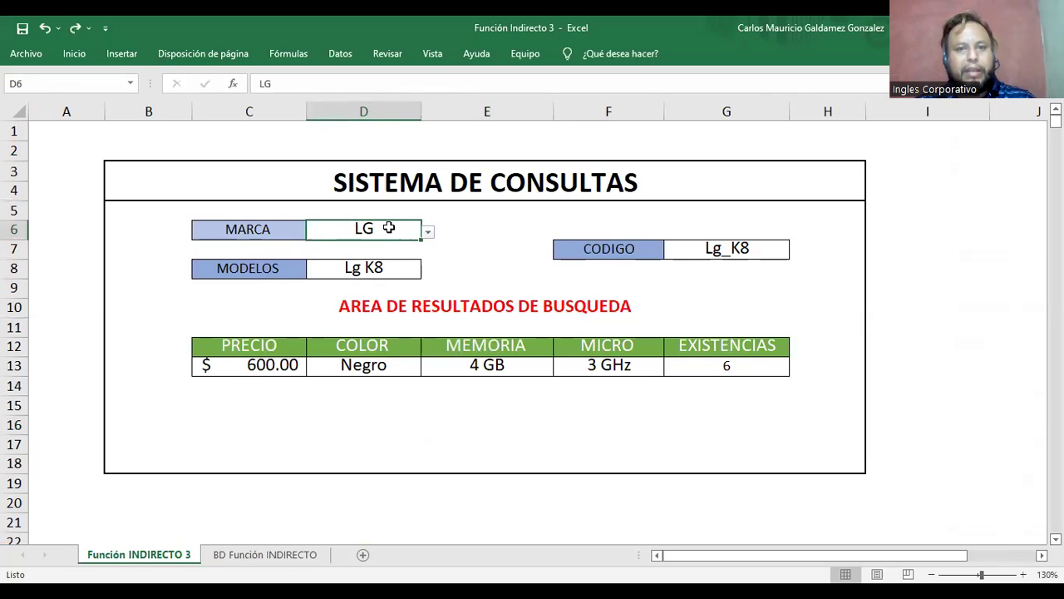
pyautogui.click(349, 56)
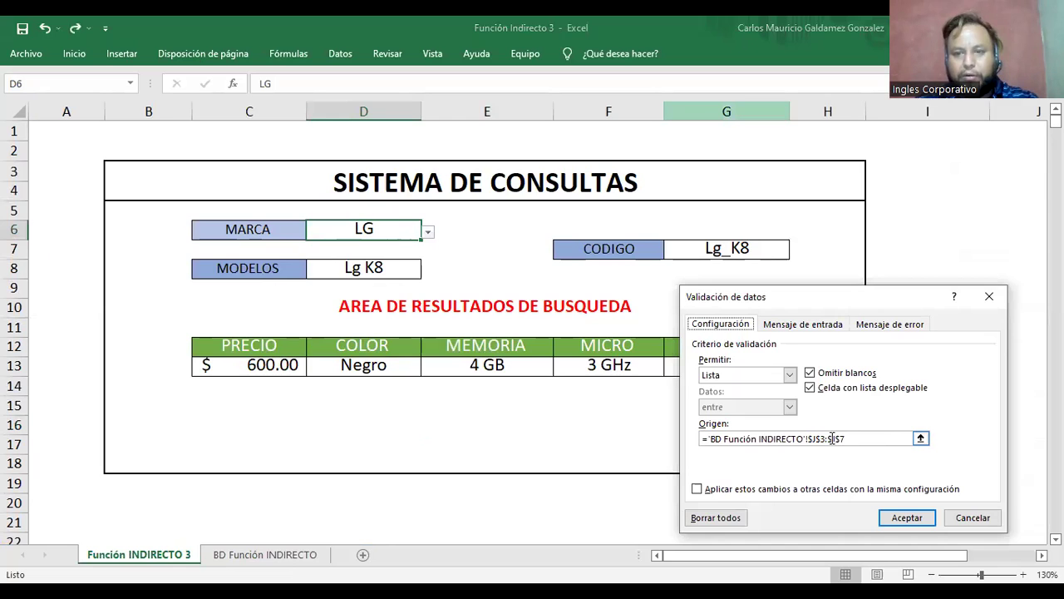
pyautogui.click(831, 439)
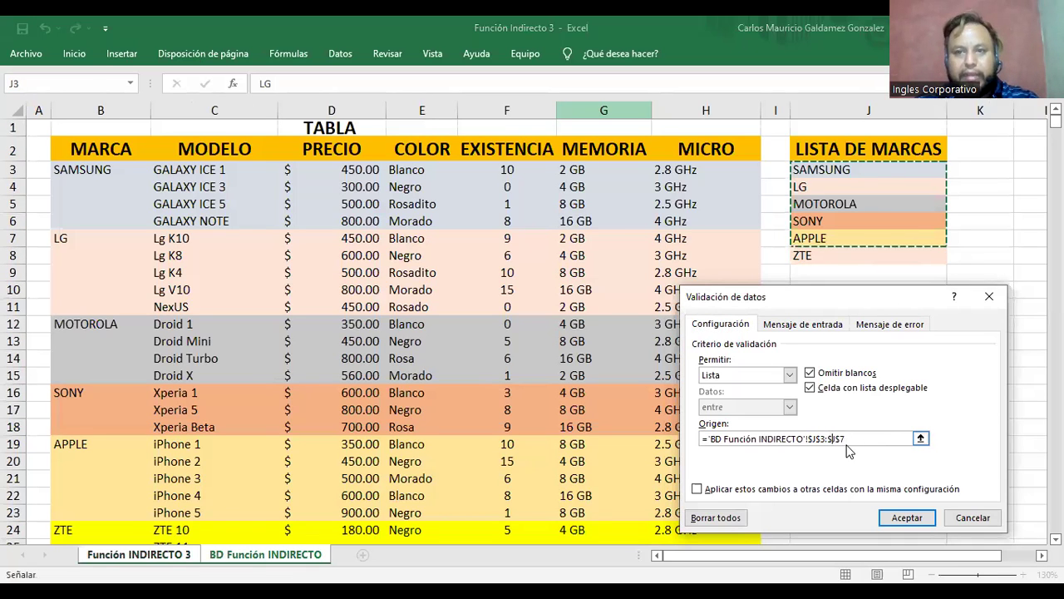
pyautogui.click(853, 438)
pyautogui.press('BackSpace')
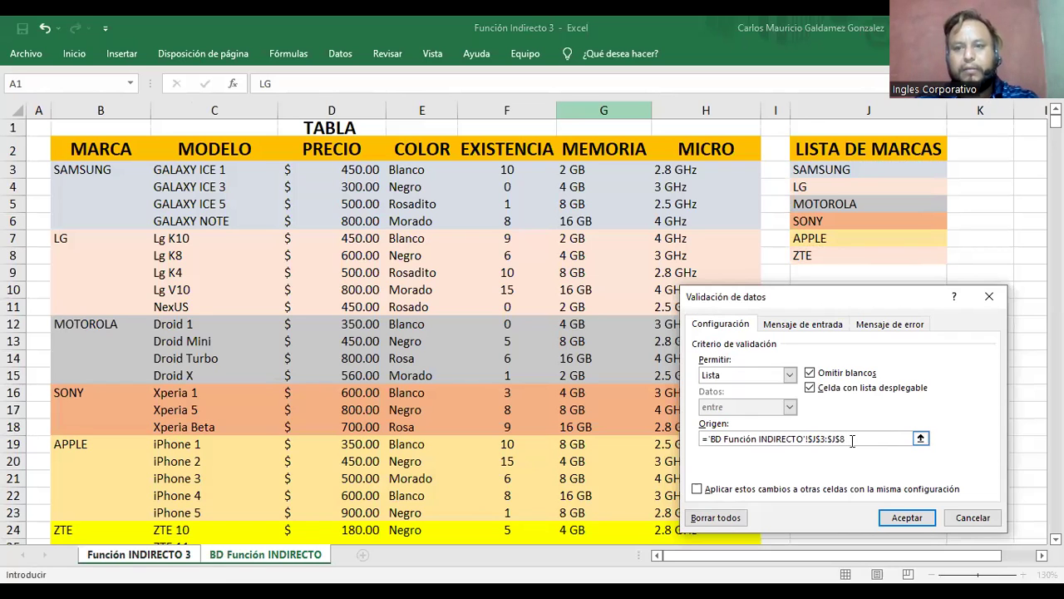
pyautogui.click(906, 517)
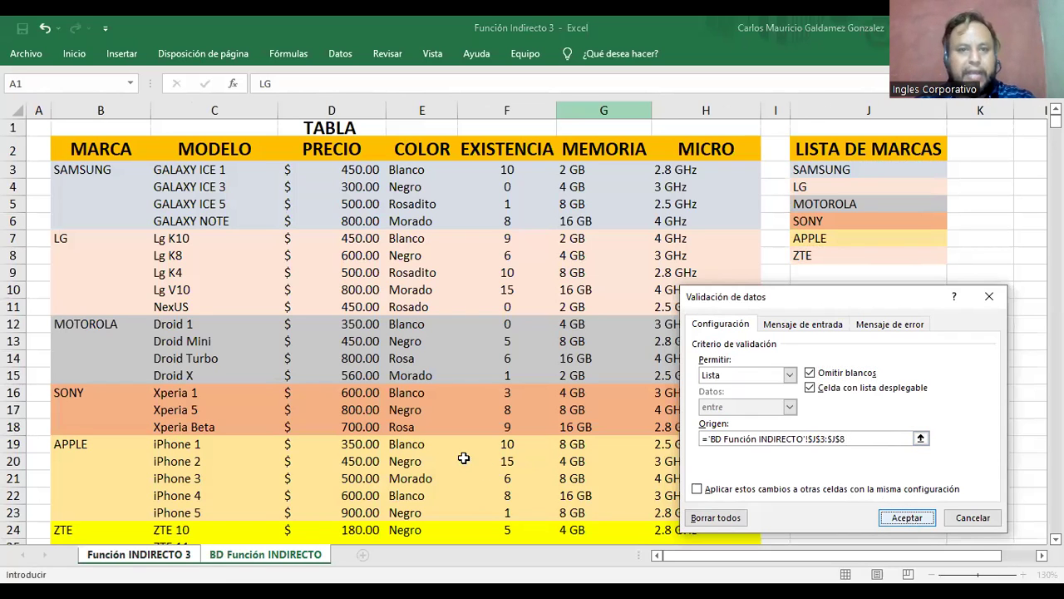
# Choose the brand ZTE in the MARCA dropdown and the model ZTE 10 in the MODELOS dropdown
pyautogui.click(428, 232)
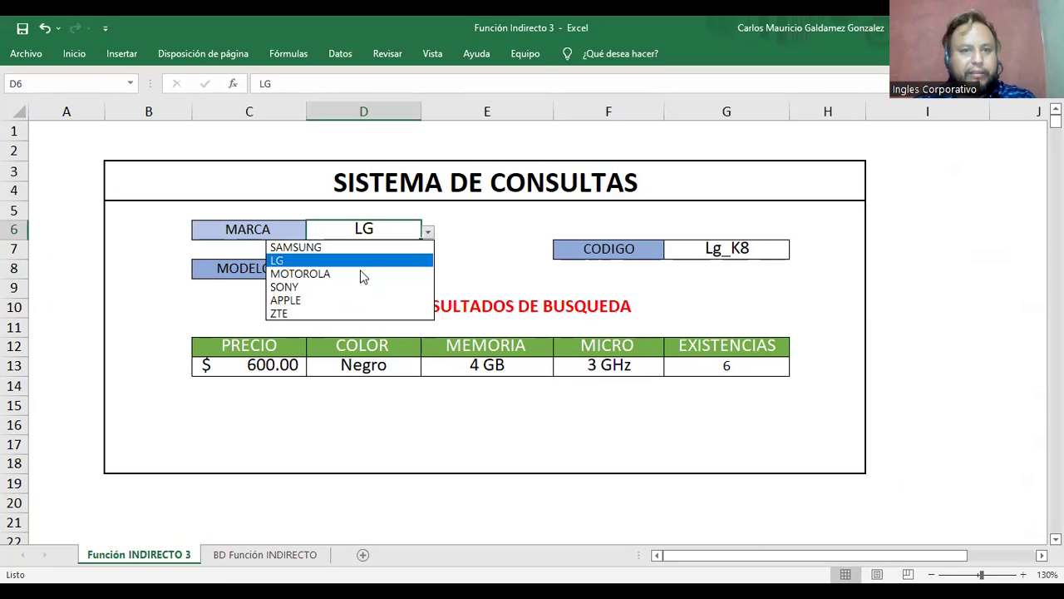
pyautogui.click(346, 313)
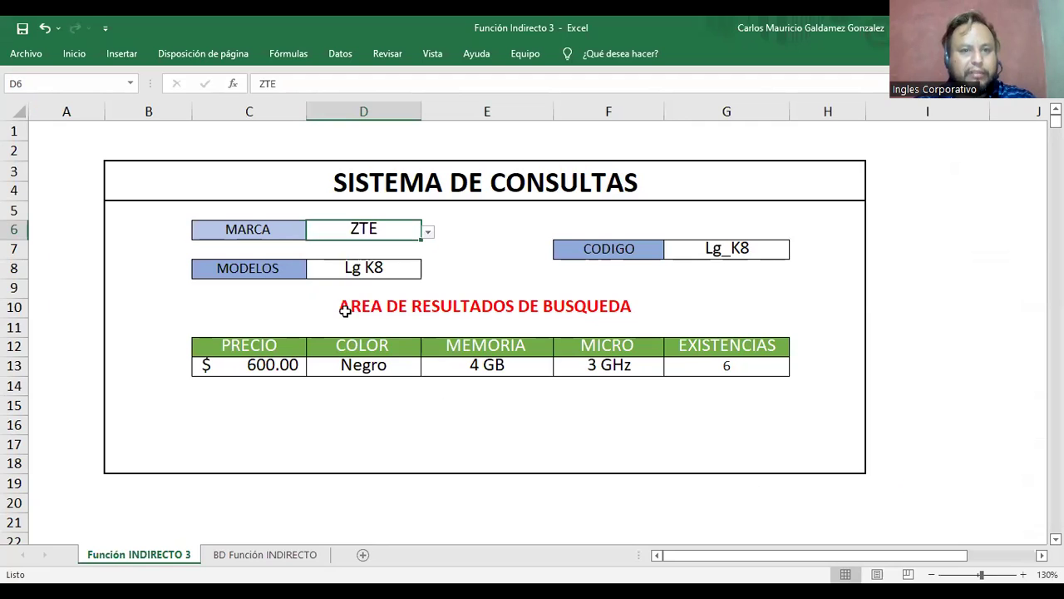
pyautogui.click(410, 266)
pyautogui.click(429, 271)
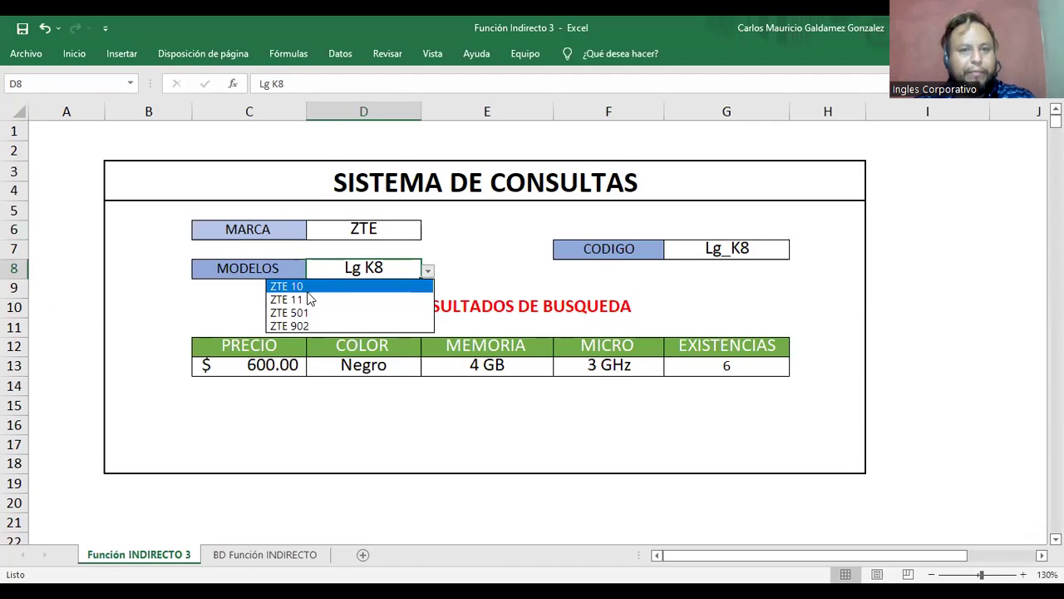
pyautogui.click(299, 286)
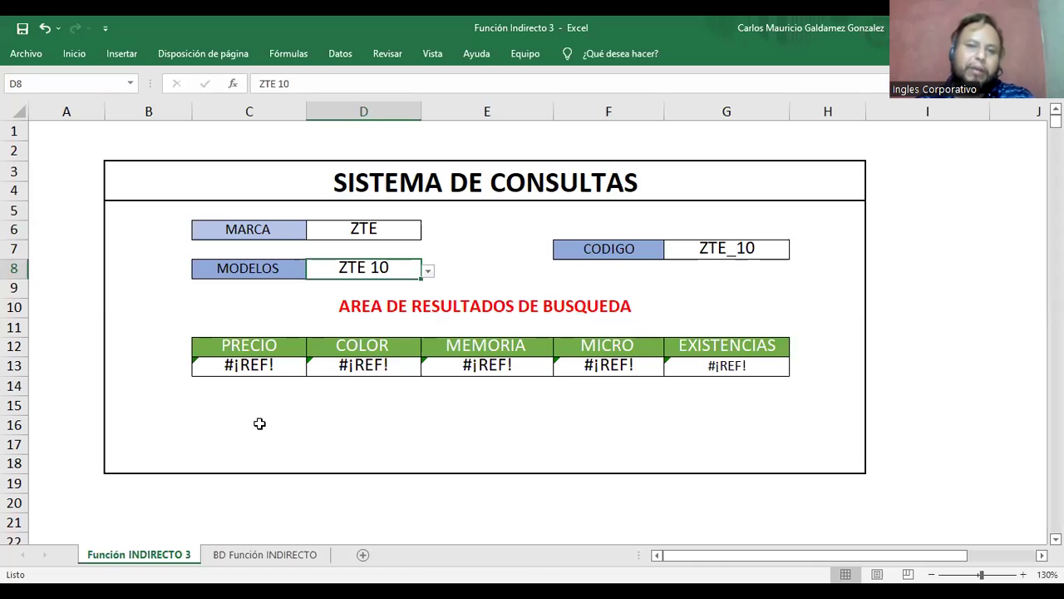
# On the BD Función INDIRECTO sheet, define the name ZTE_10_PREC for the ZTE 10 price cell D24
pyautogui.click(228, 554)
pyautogui.scroll(-1, 218, 466)
pyautogui.click(219, 468)
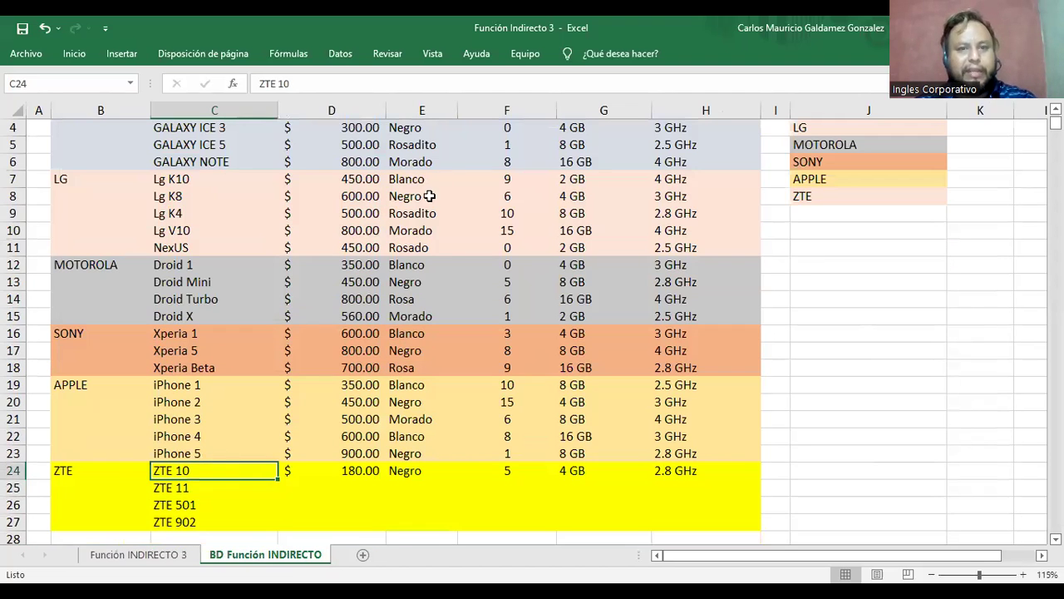
pyautogui.click(353, 57)
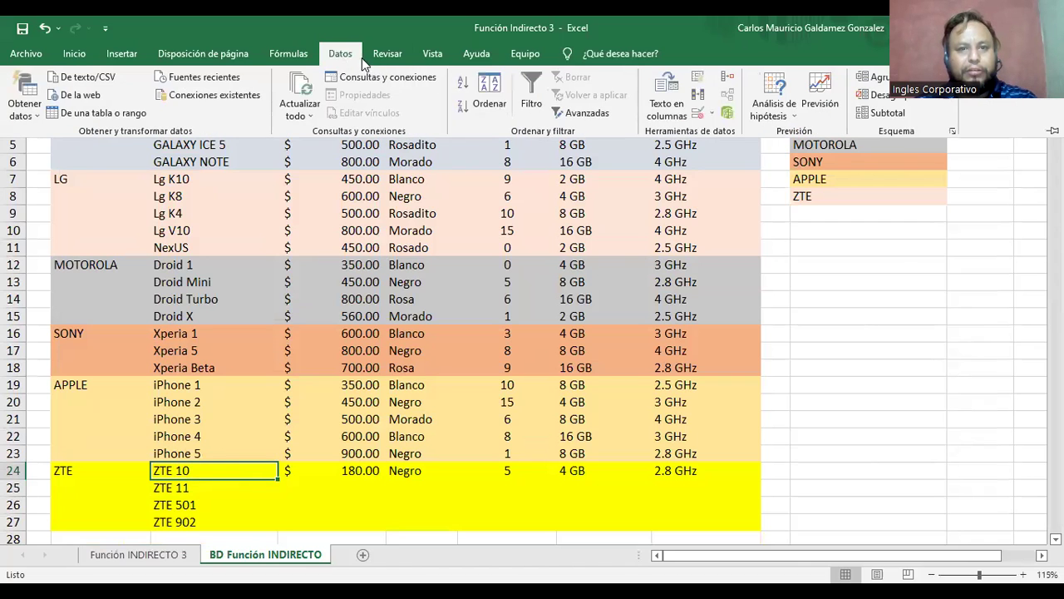
pyautogui.click(289, 55)
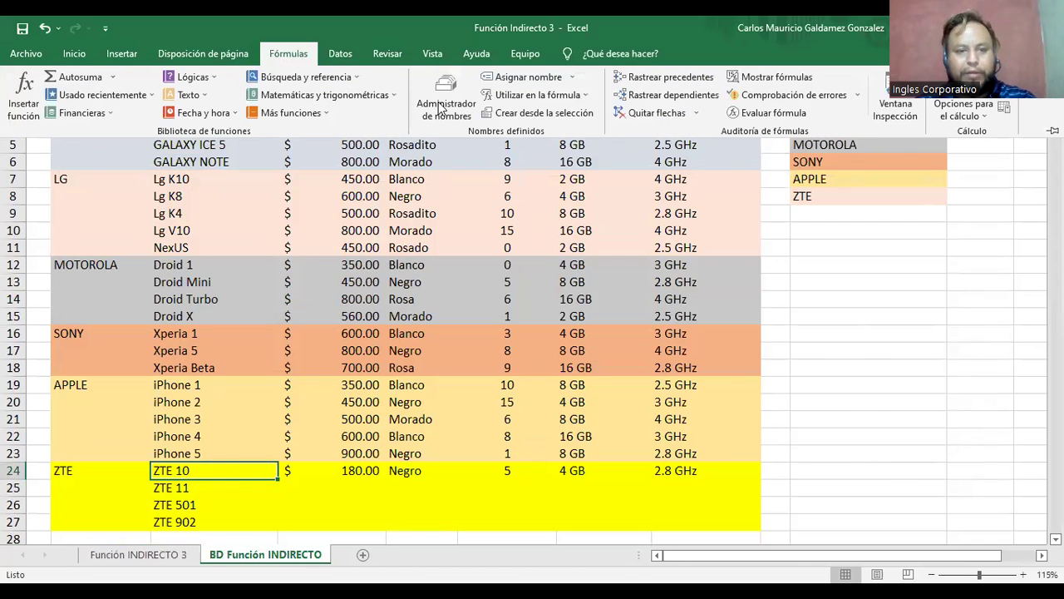
pyautogui.click(446, 106)
pyautogui.click(671, 281)
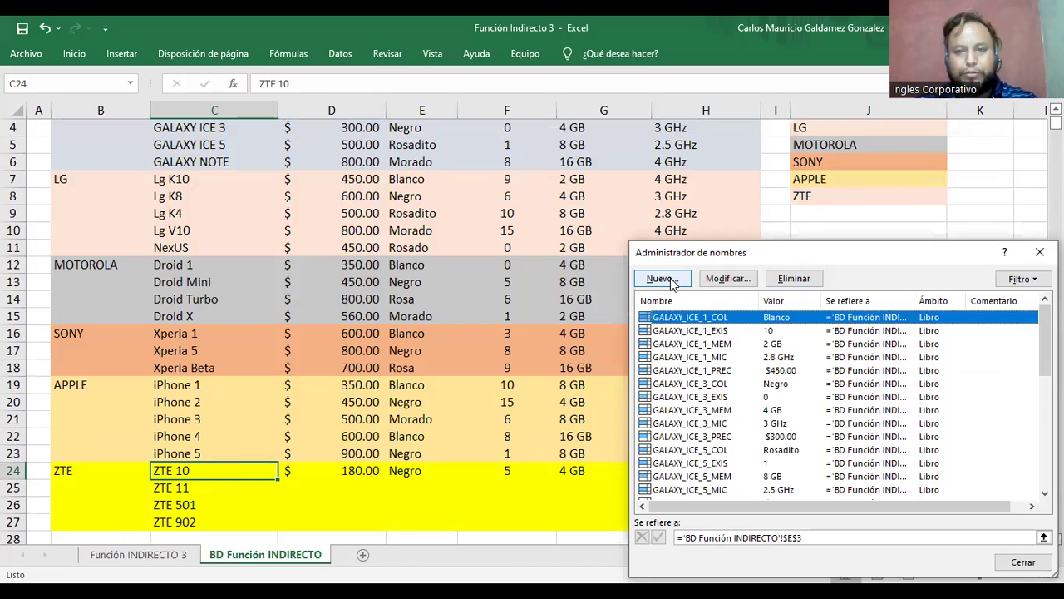
pyautogui.click(672, 281)
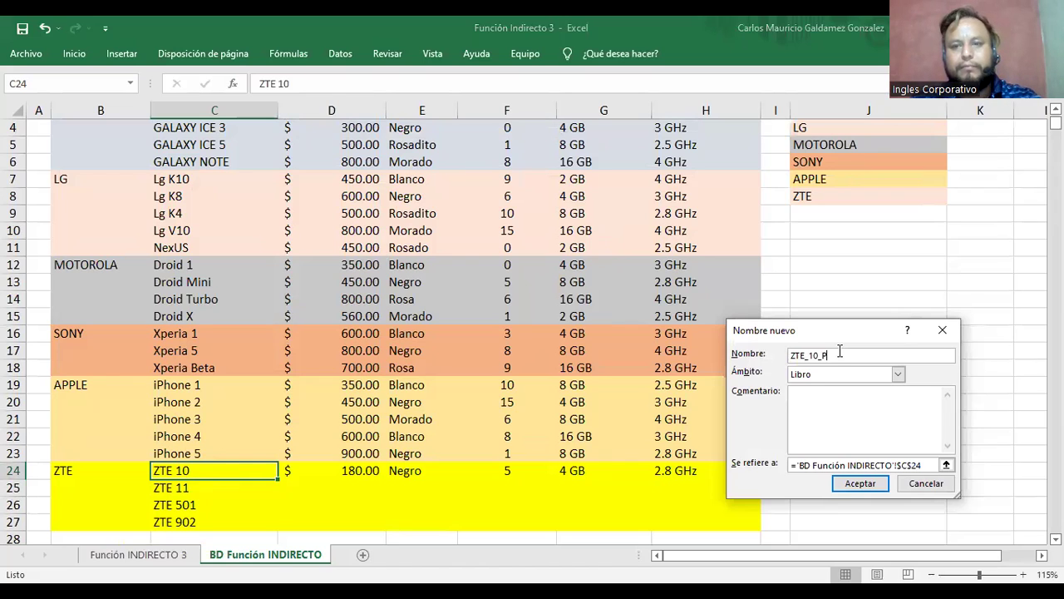
pyautogui.click(946, 464)
pyautogui.click(361, 471)
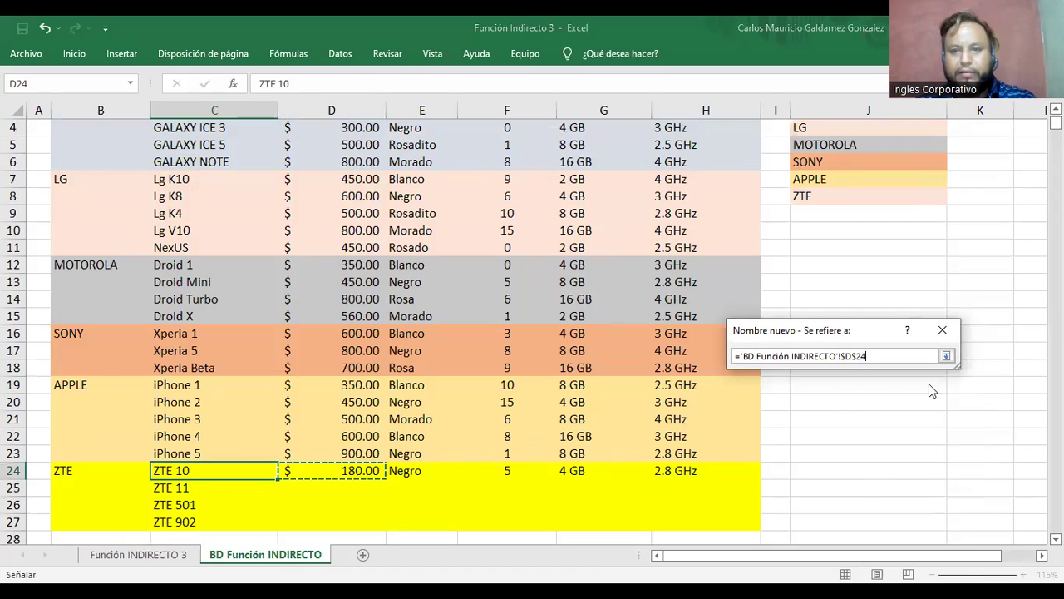
pyautogui.press('Return')
# Define the name ZTE_10_COL for the ZTE 10 color cell E24
pyautogui.click(670, 275)
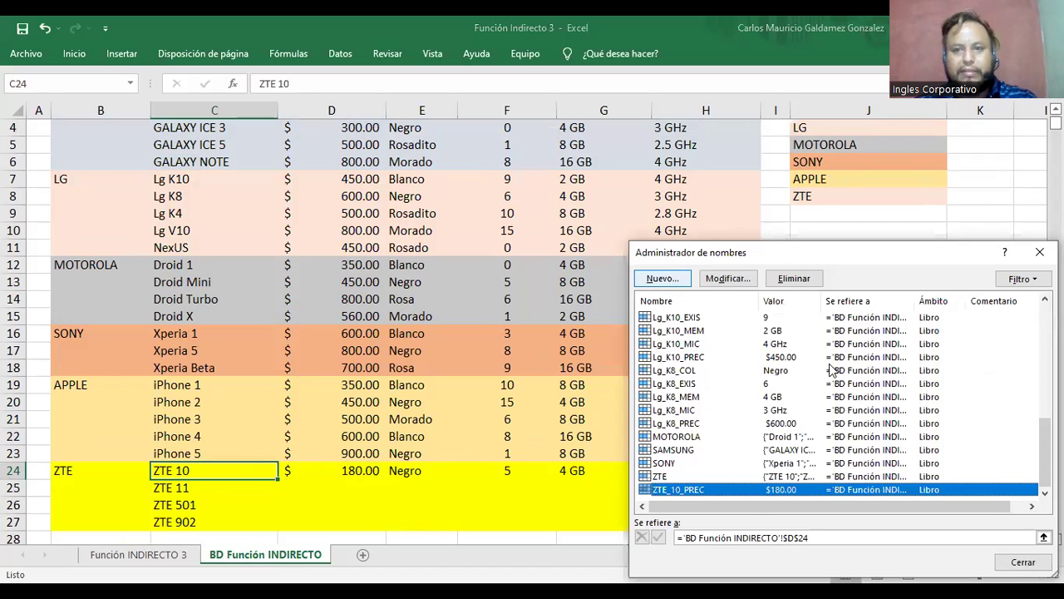
pyautogui.write('_COL')
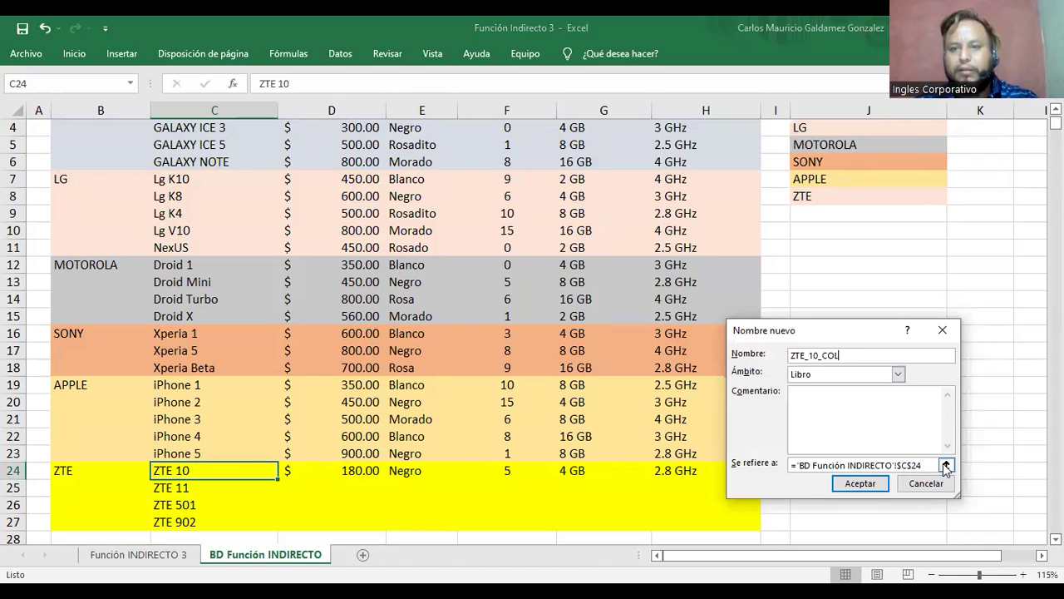
pyautogui.click(946, 464)
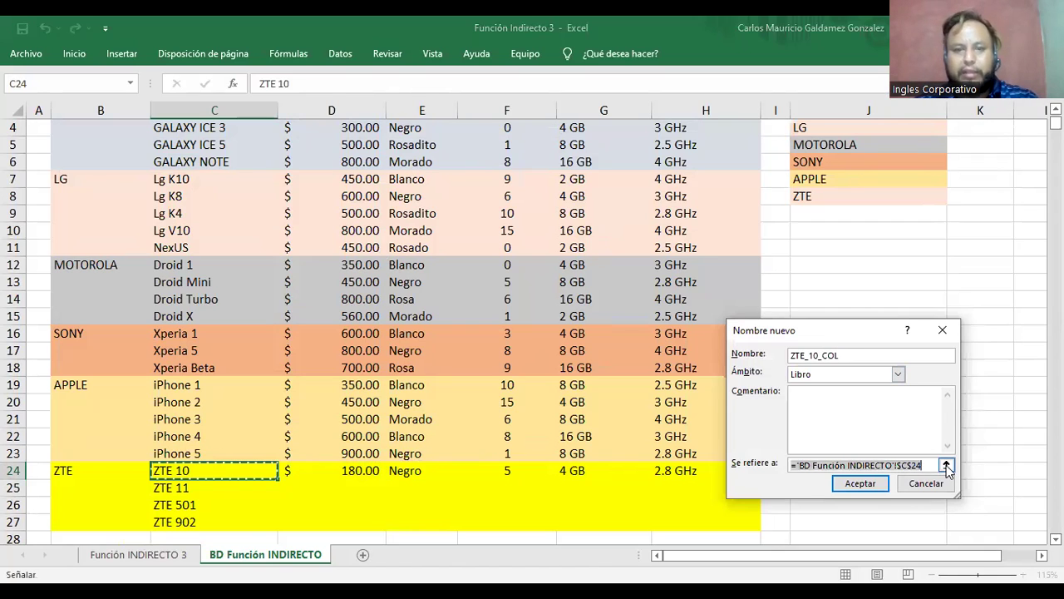
pyautogui.click(432, 470)
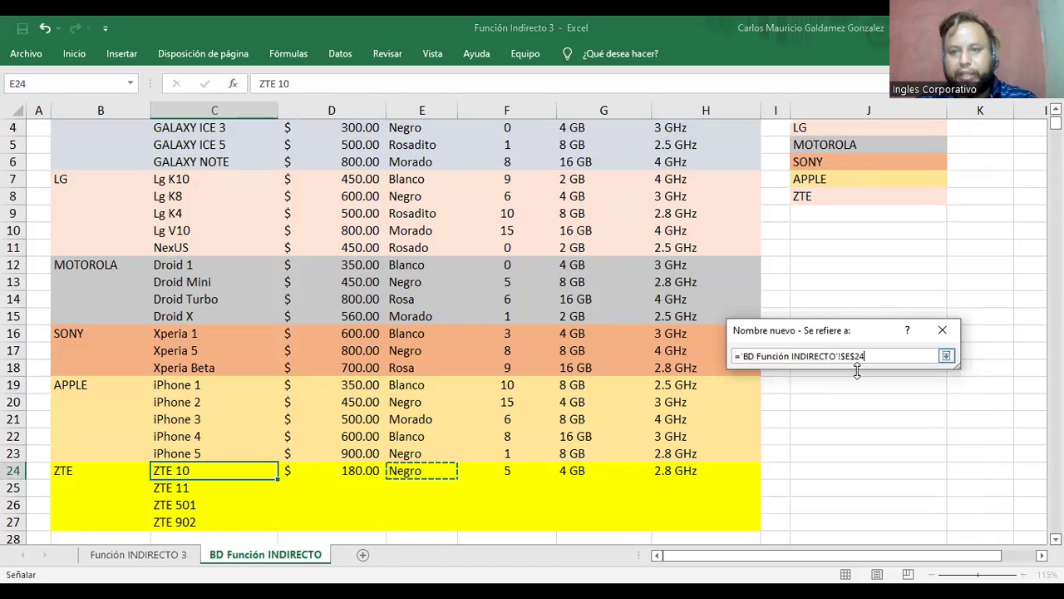
pyautogui.press('Return')
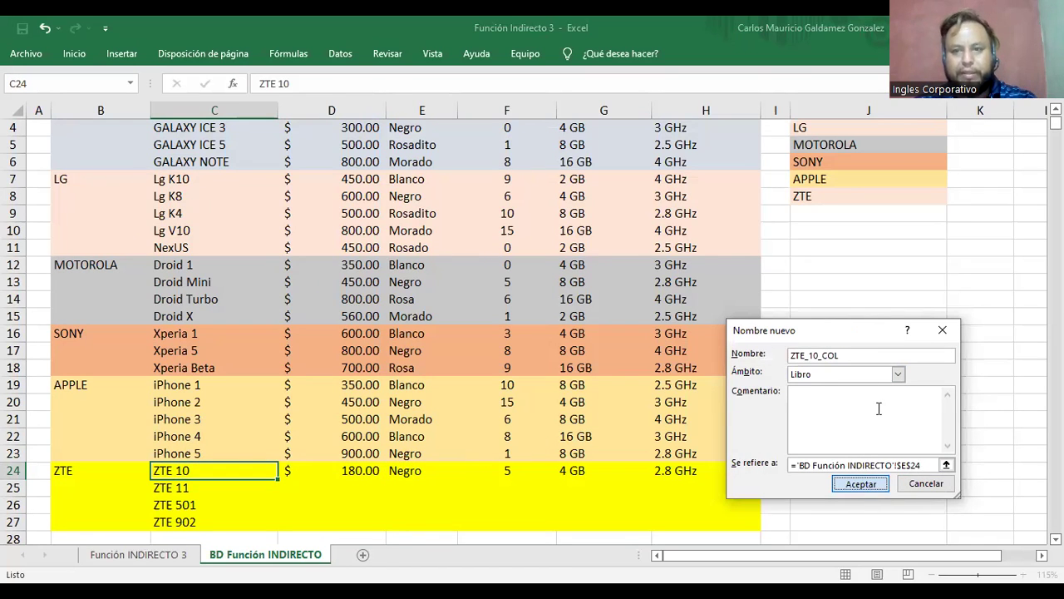
# Define the name ZTE_10_EXIS for the ZTE 10 stock cell F24
pyautogui.click(835, 357)
pyautogui.press('BackSpace')
pyautogui.press('BackSpace')
pyautogui.press('BackSpace')
pyautogui.press('BackSpace')
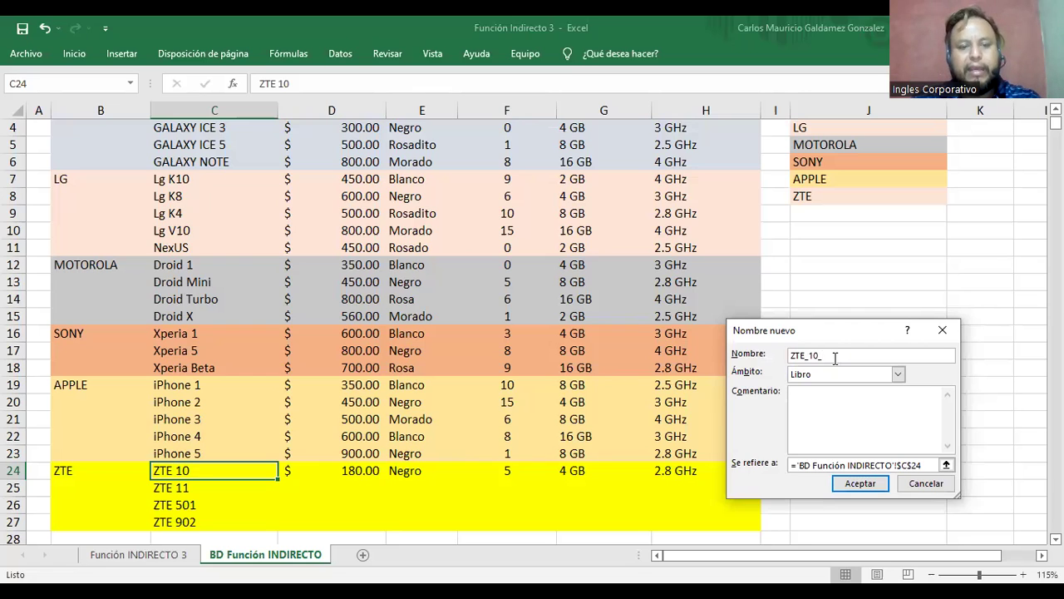
pyautogui.click(946, 464)
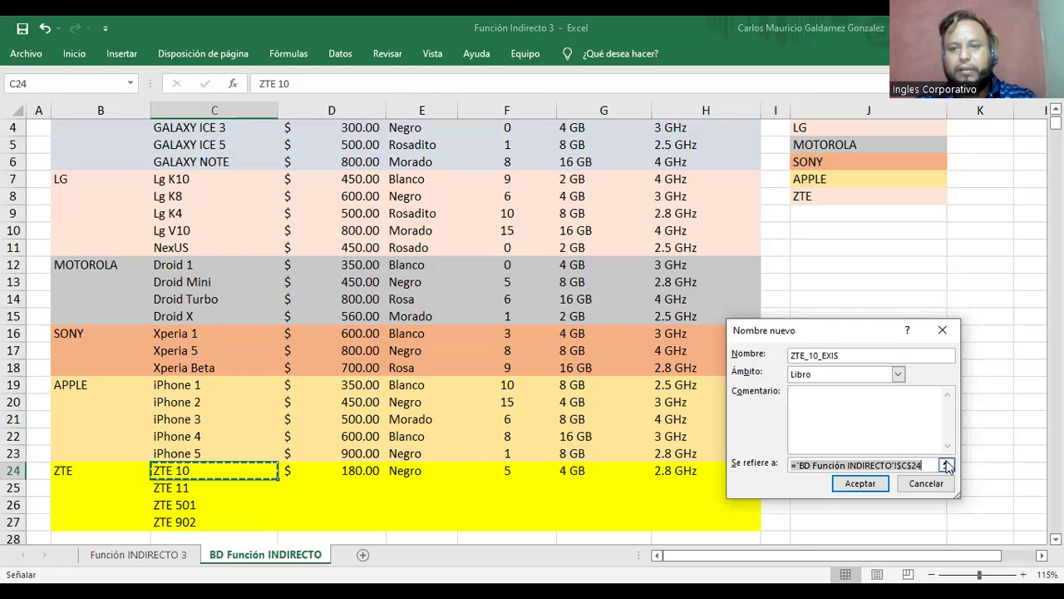
pyautogui.click(507, 472)
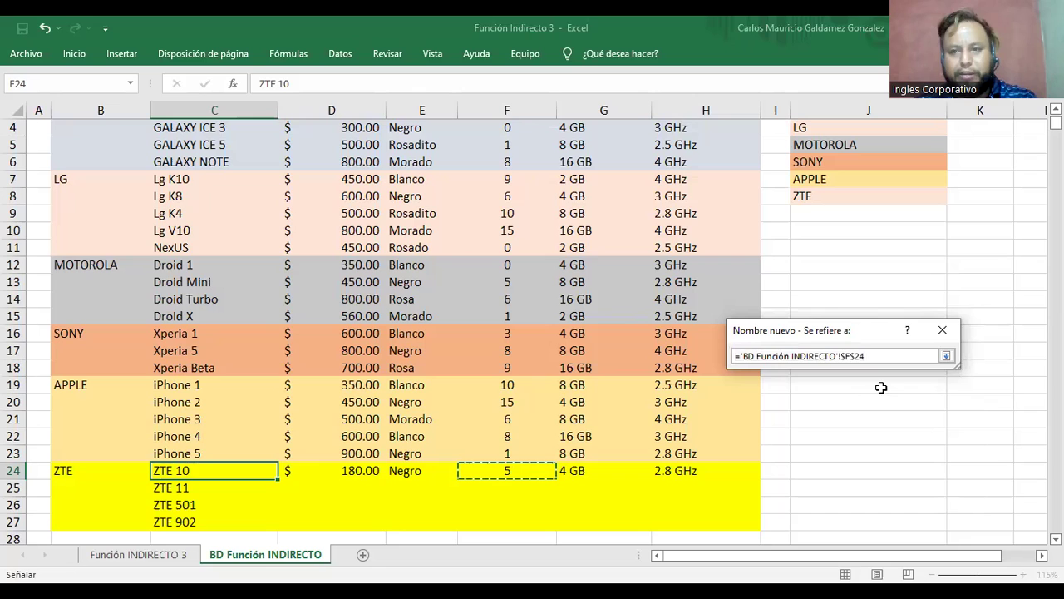
pyautogui.press('Return')
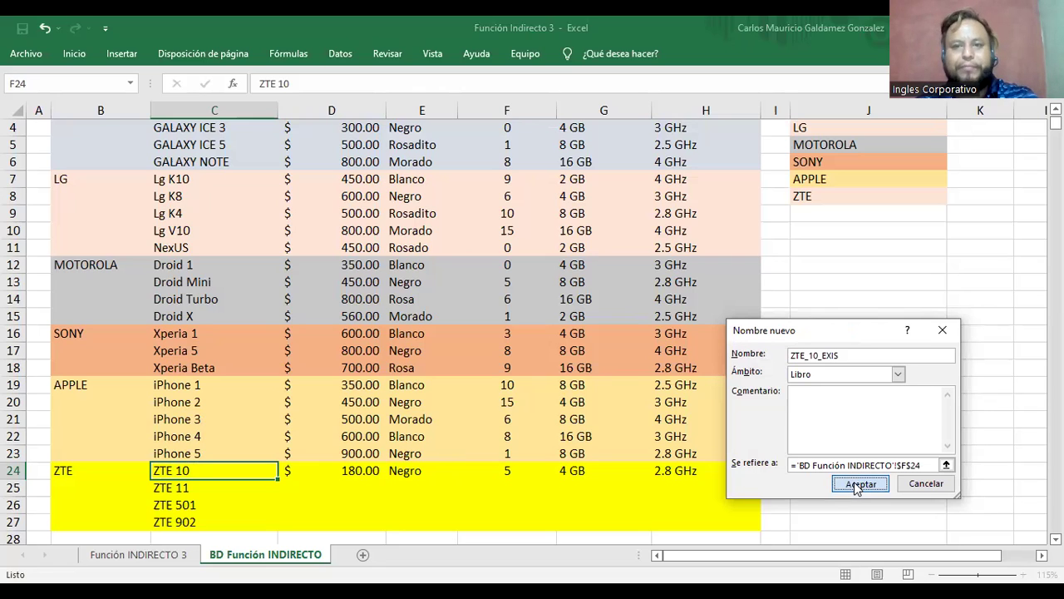
# Define the name ZTE_10_MEM for the ZTE 10 memory cell G24
pyautogui.click(826, 354)
pyautogui.press('BackSpace')
pyautogui.press('BackSpace')
pyautogui.press('BackSpace')
pyautogui.press('BackSpace')
pyautogui.press('BackSpace')
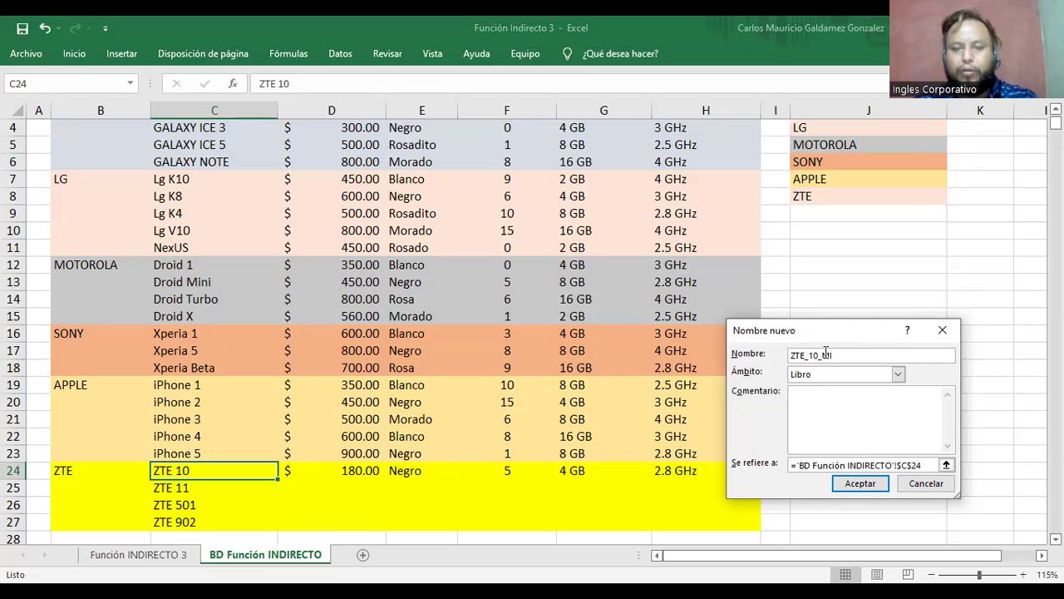
pyautogui.write('_MEM')
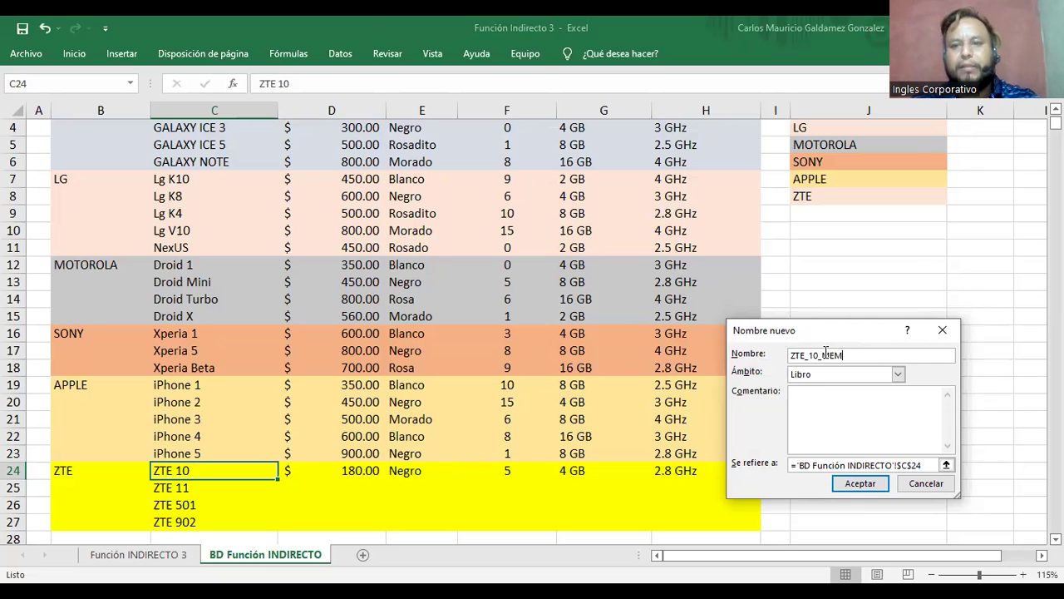
pyautogui.click(946, 465)
pyautogui.click(579, 471)
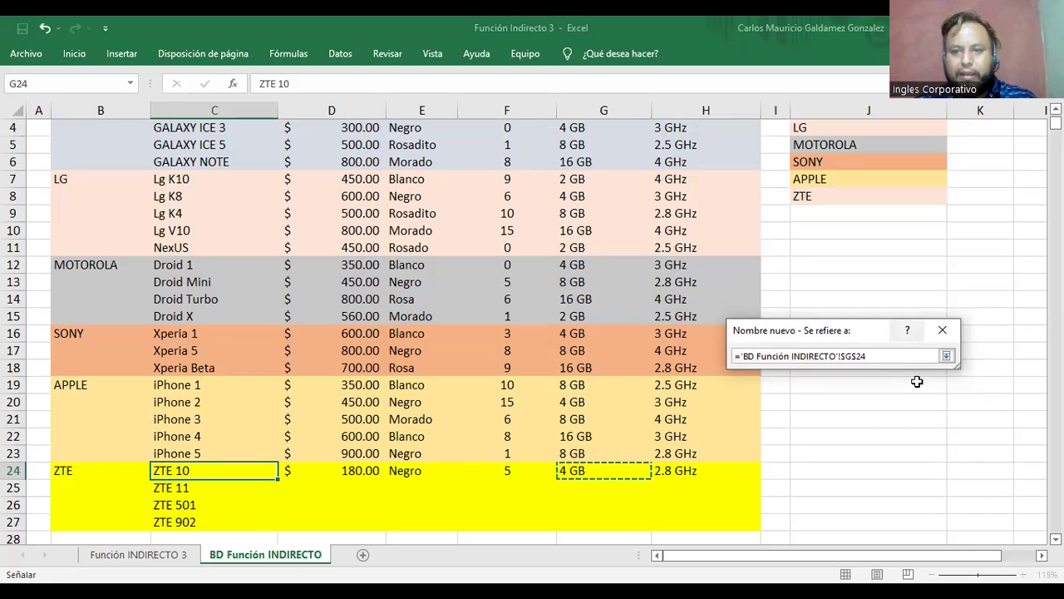
pyautogui.press('Return')
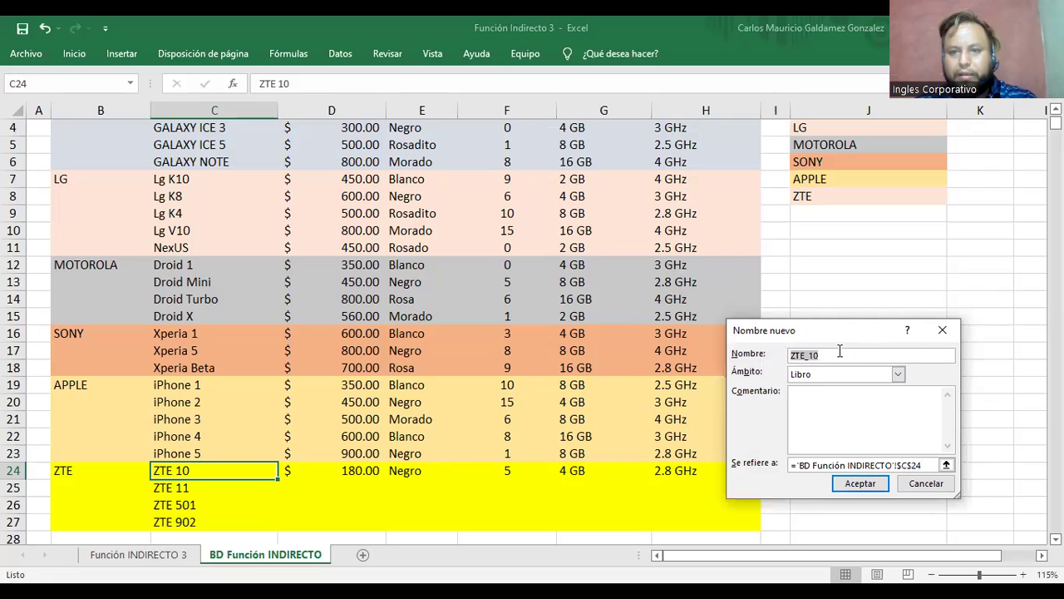
# Define the name ZTE_10_MIC for the ZTE 10 micro cell H24
pyautogui.click(834, 357)
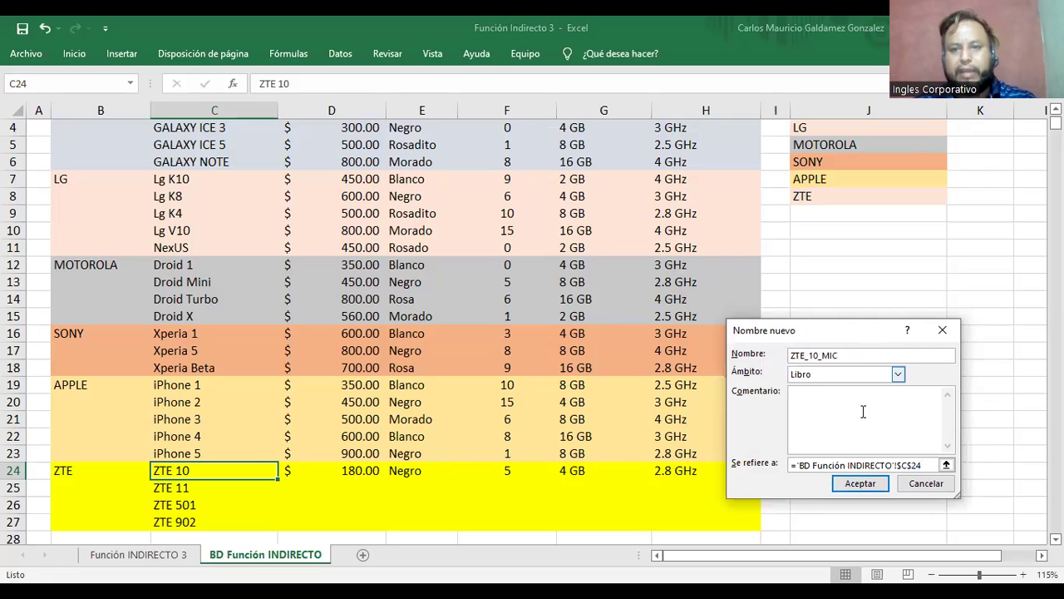
pyautogui.click(946, 465)
pyautogui.click(703, 469)
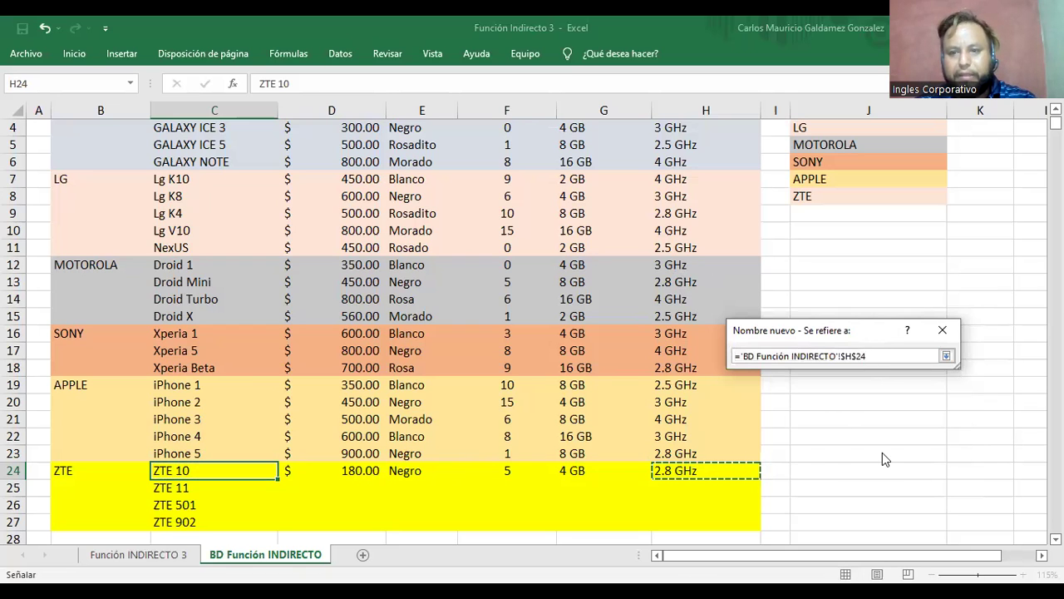
pyautogui.press('Return')
pyautogui.click(1029, 561)
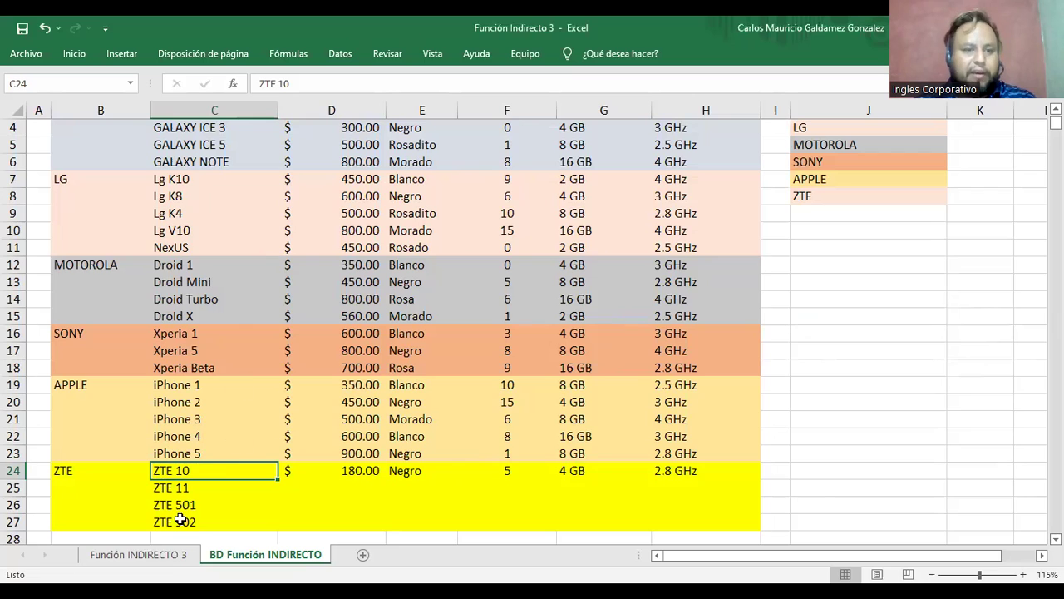
# On the Función INDIRECTO 3 sheet, test the lookup with model ZTE 11 and switch MODELOS back to ZTE 10
pyautogui.click(162, 556)
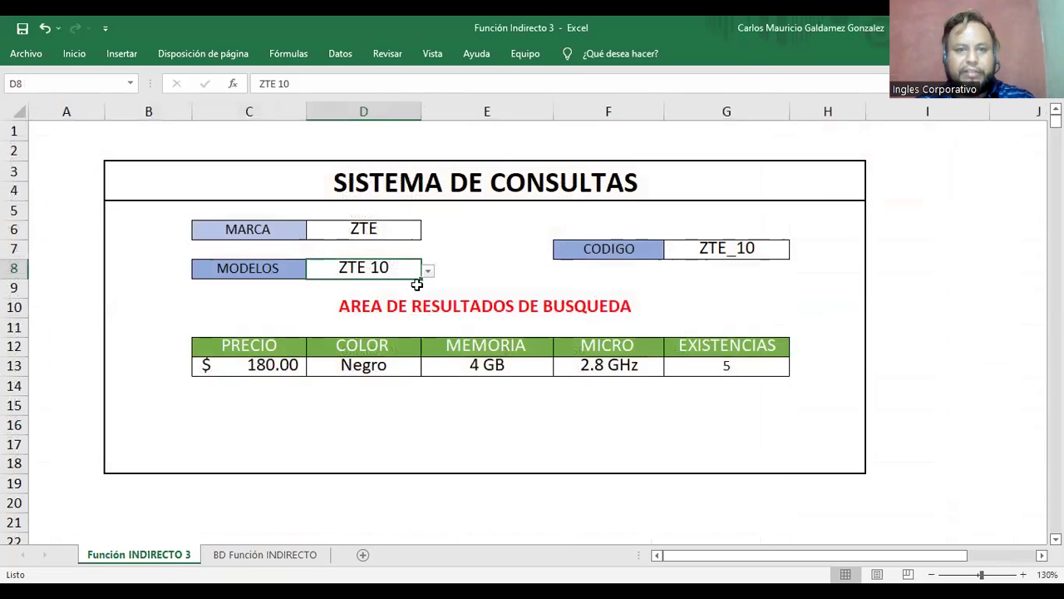
pyautogui.click(427, 271)
pyautogui.click(332, 298)
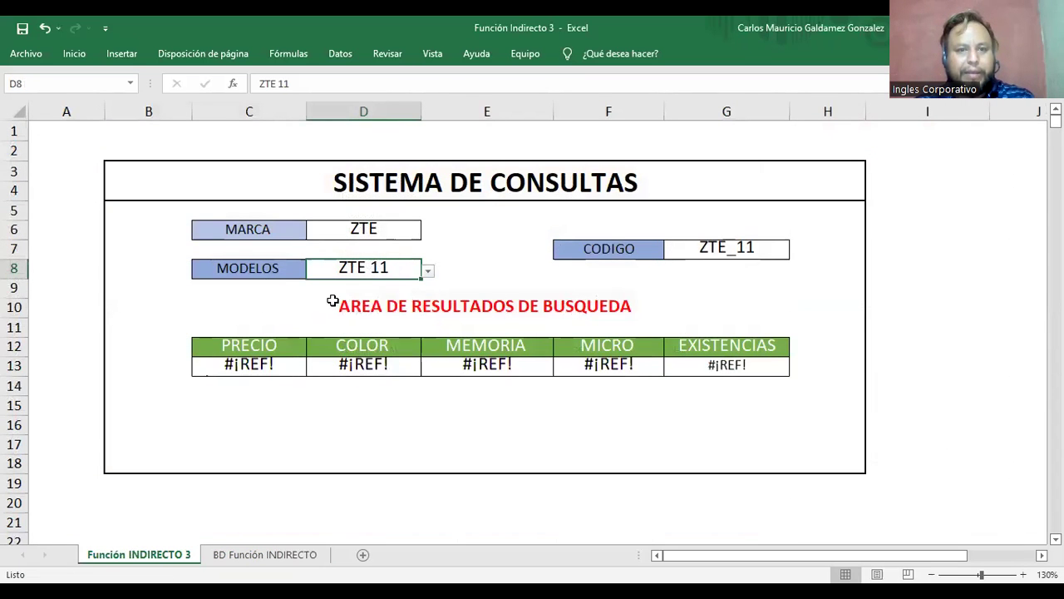
pyautogui.click(427, 271)
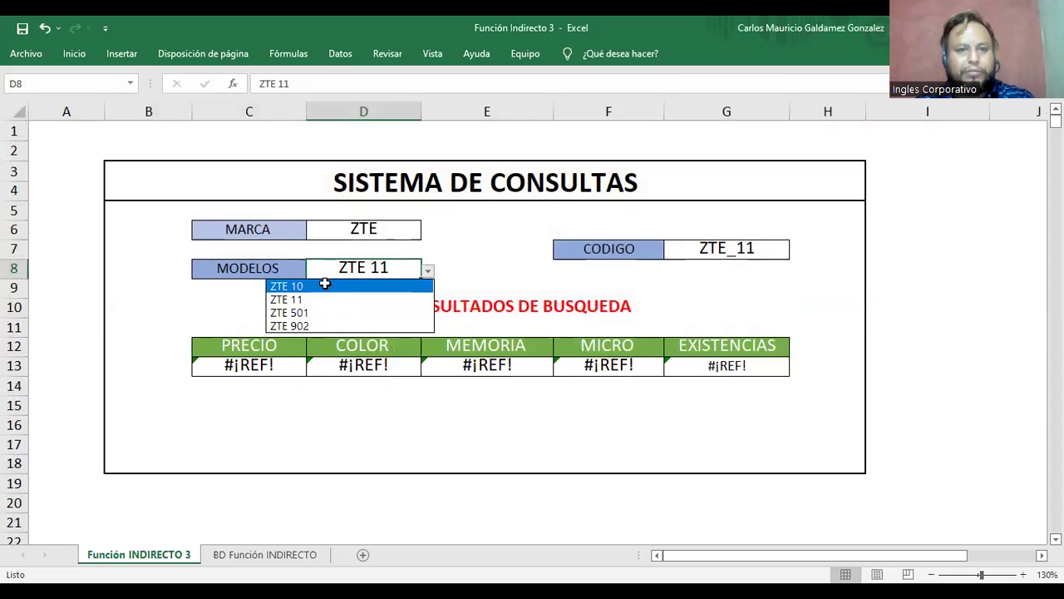
pyautogui.click(321, 285)
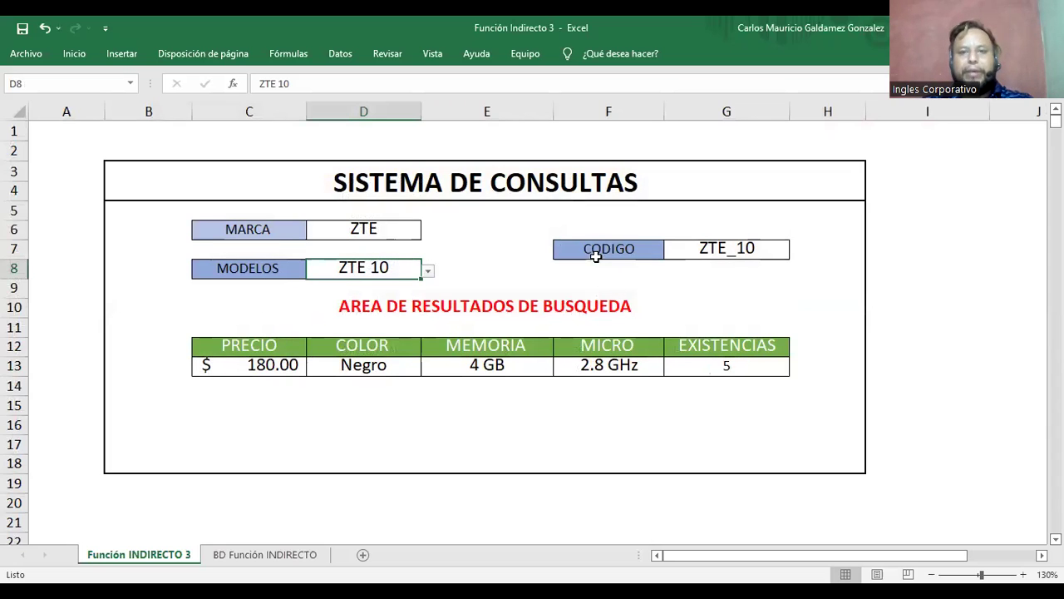
# Move the CODIGO label and its code cell from row 7 to row 8, level with MODELOS
pyautogui.moveTo(594, 247); pyautogui.dragTo(686, 279)
pyautogui.click(690, 302)
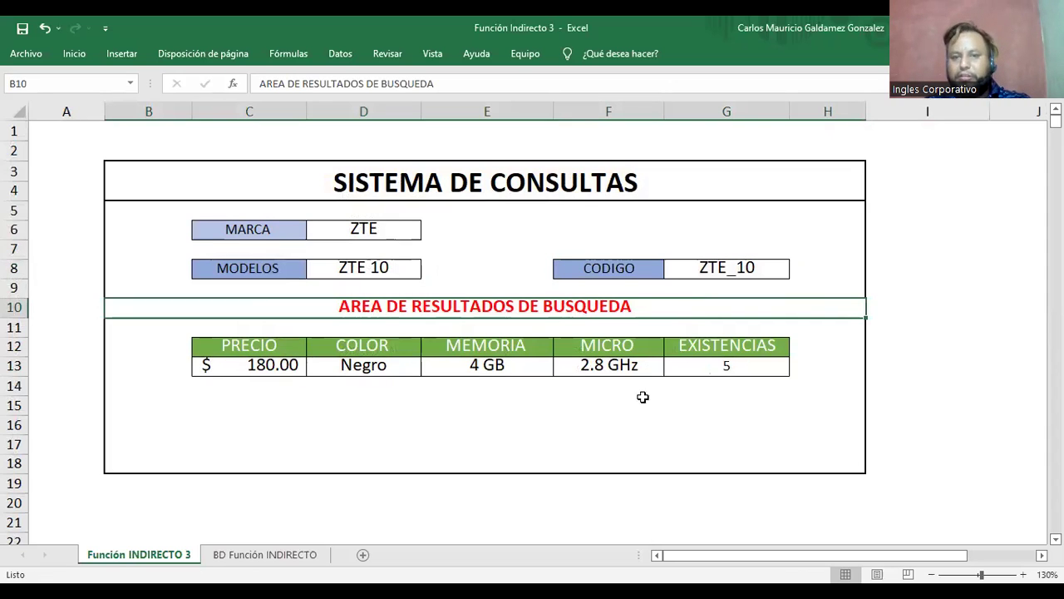
pyautogui.click(562, 439)
pyautogui.click(344, 423)
pyautogui.moveTo(225, 402); pyautogui.dragTo(727, 435)
pyautogui.click(663, 447)
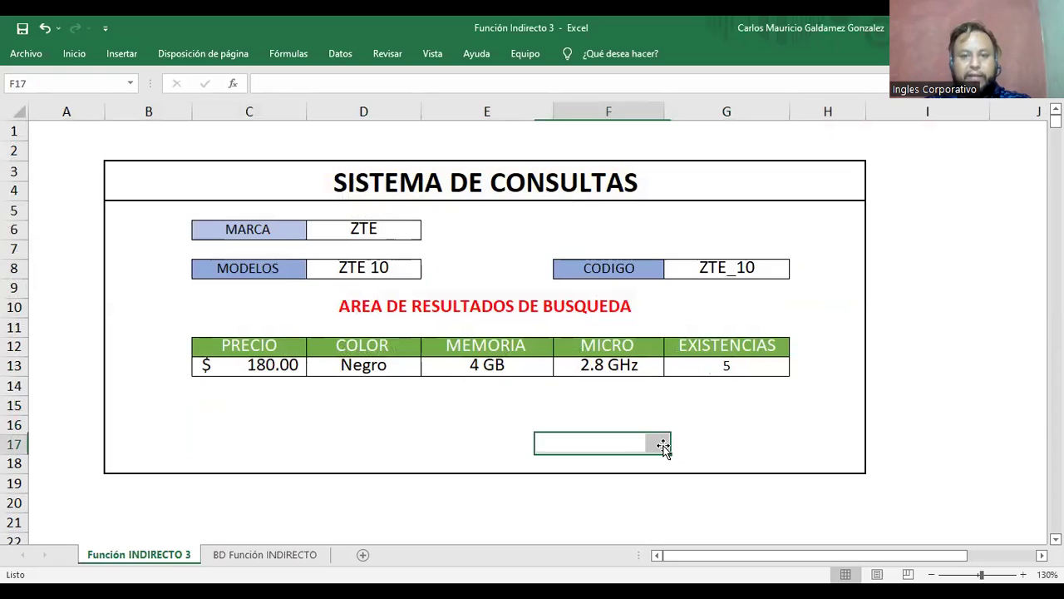
pyautogui.click(694, 412)
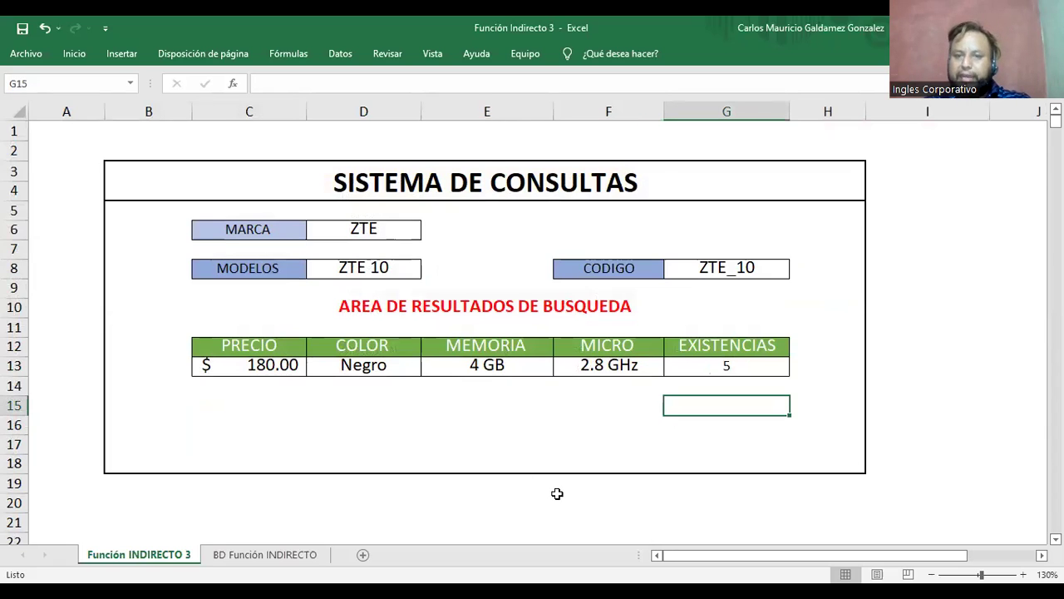
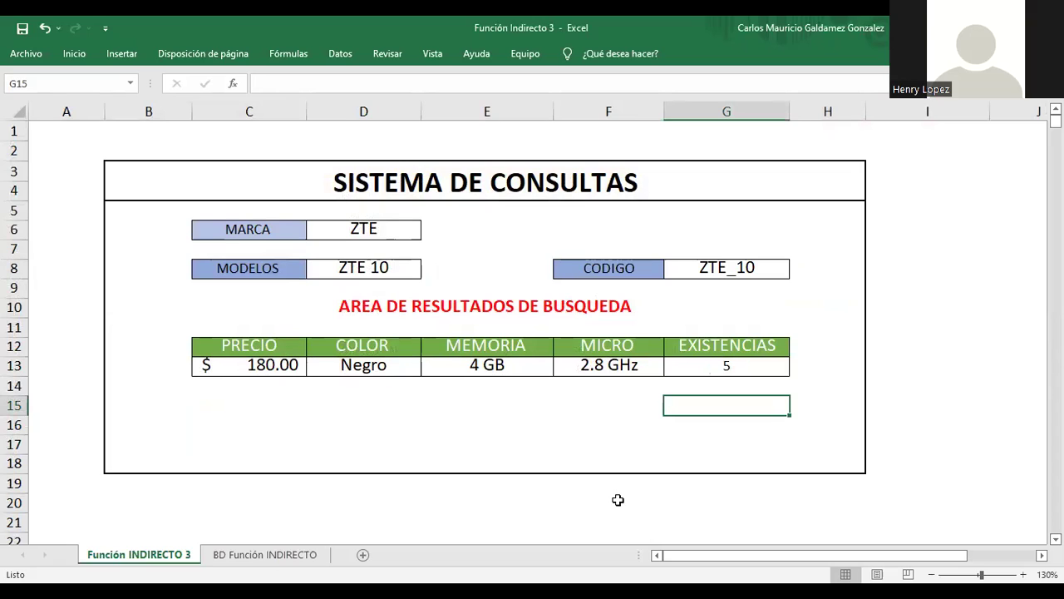
pyautogui.click(593, 449)
pyautogui.click(593, 457)
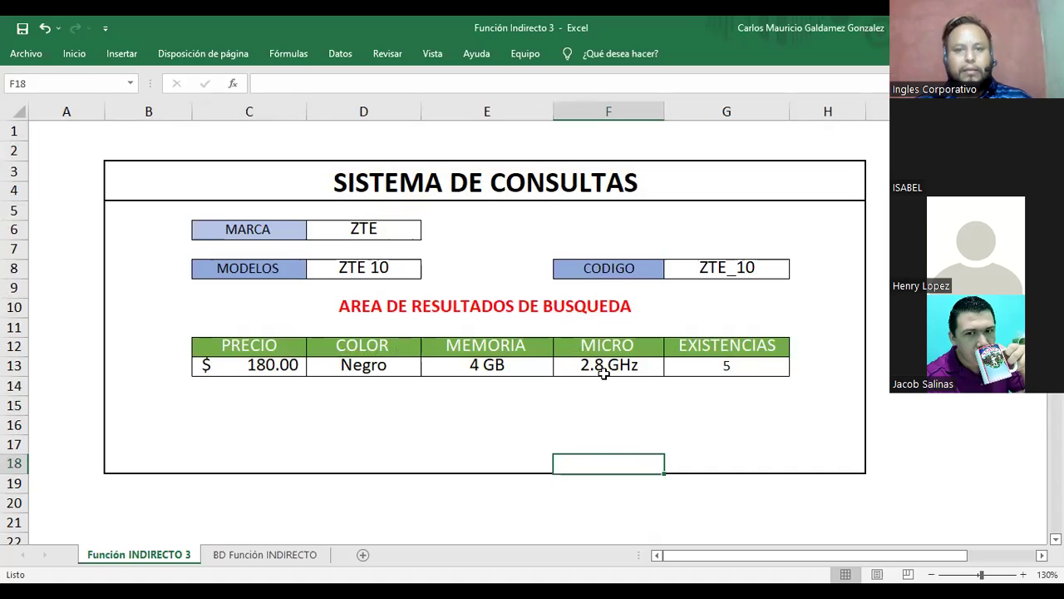
pyautogui.click(487, 405)
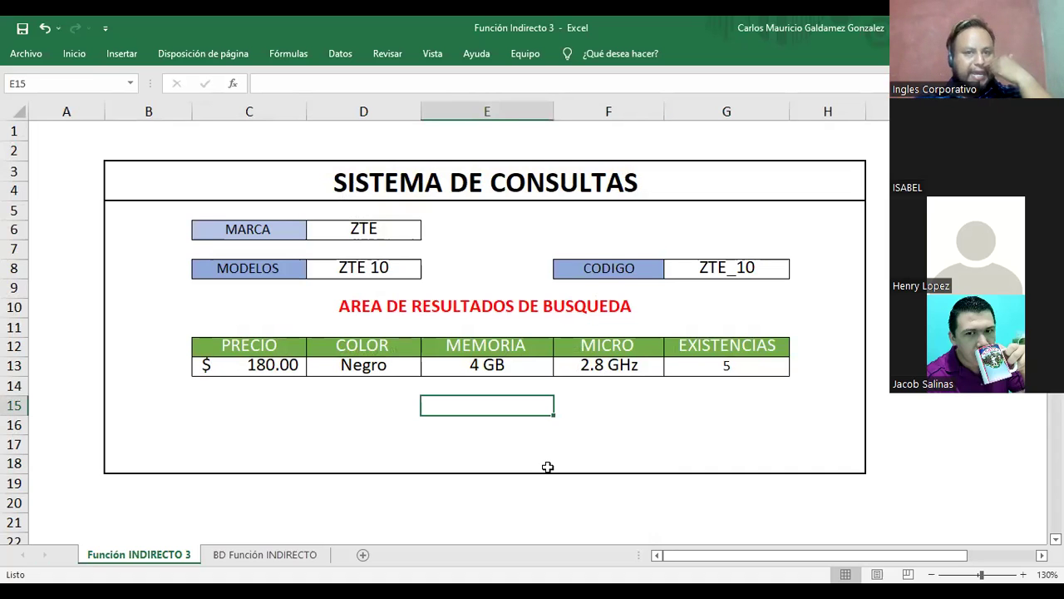
# Compare the MARCA and MODELOS cells of the lookup with the SAMSUNG model range C3:C6 on the BD Función INDIRECTO sheet
pyautogui.click(264, 555)
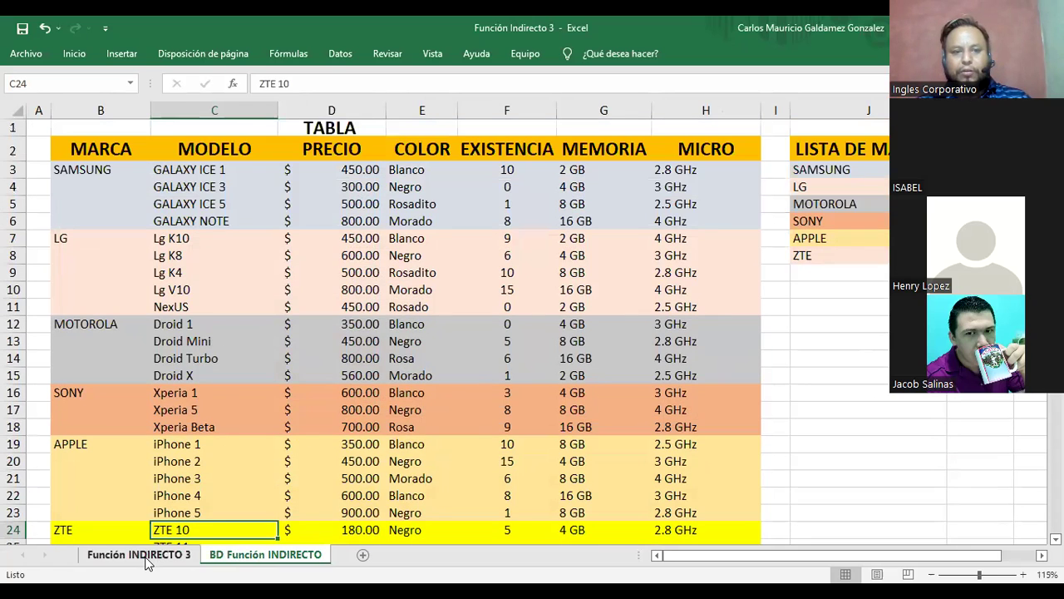
pyautogui.click(143, 557)
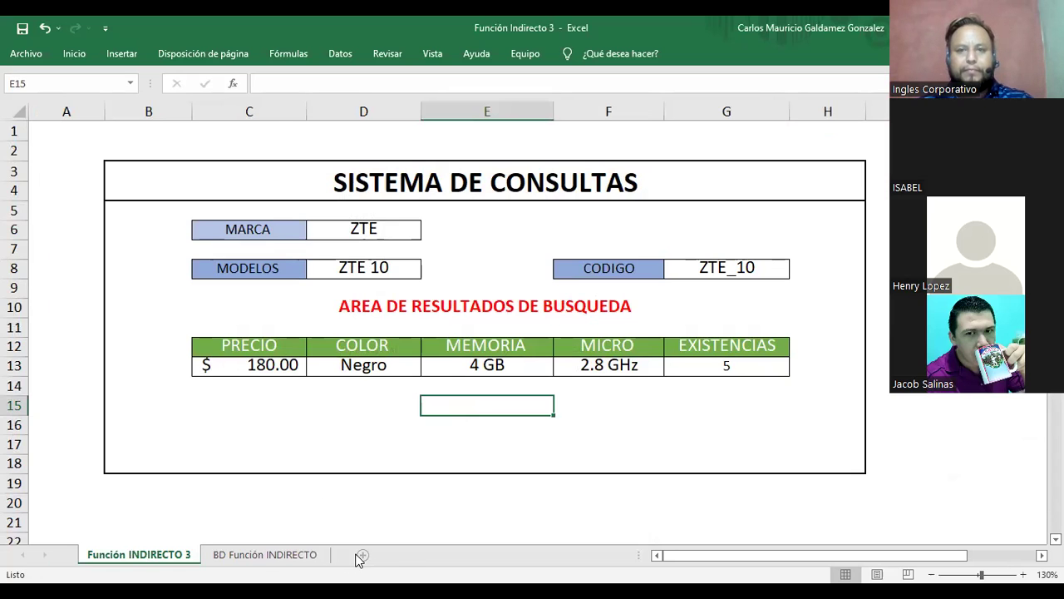
pyautogui.click(264, 555)
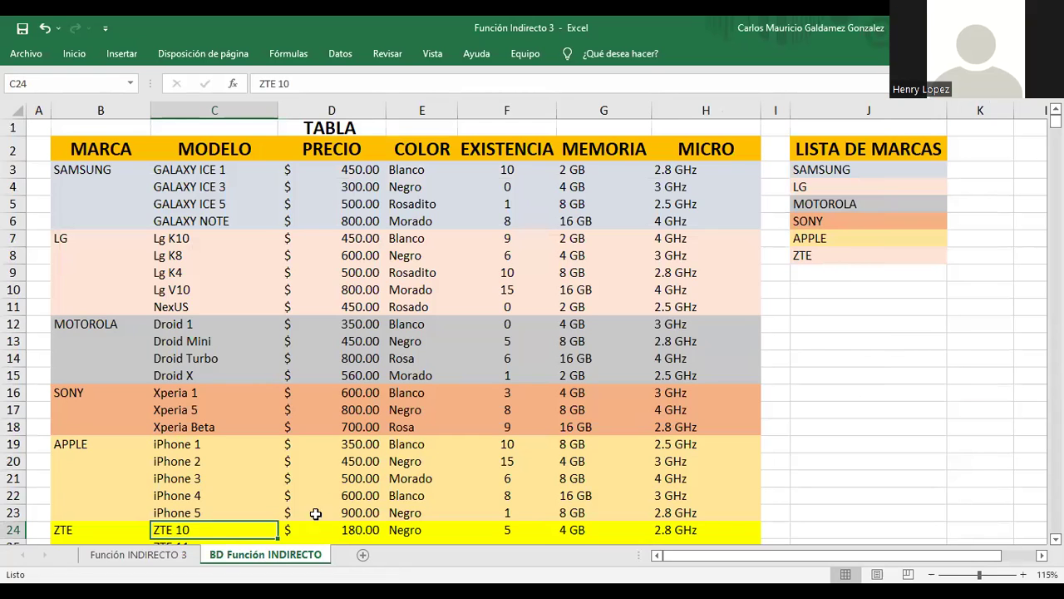
pyautogui.hotkey('ctrl', 'pageup')
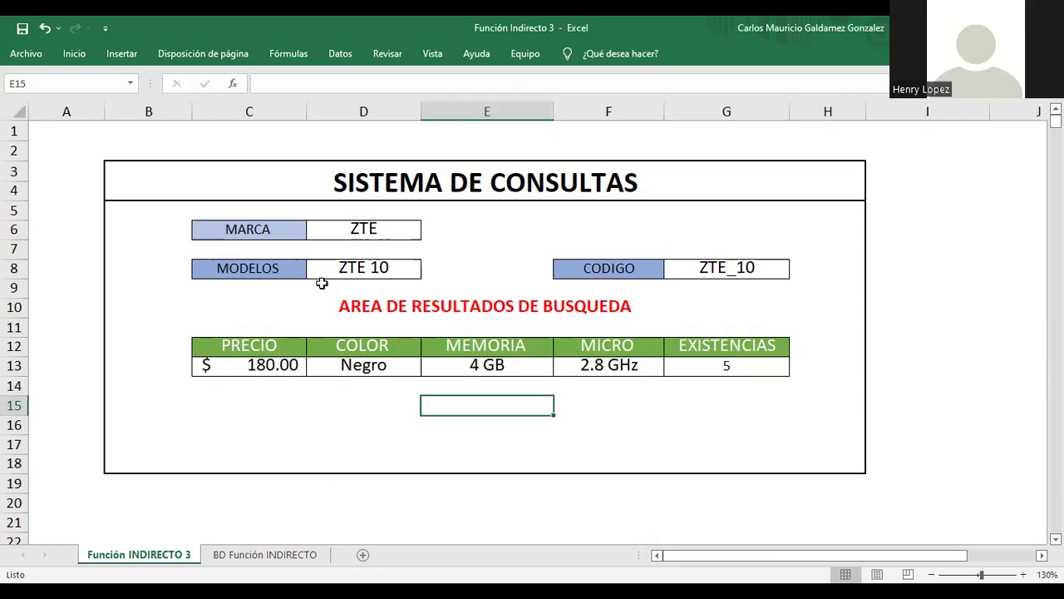
pyautogui.click(352, 226)
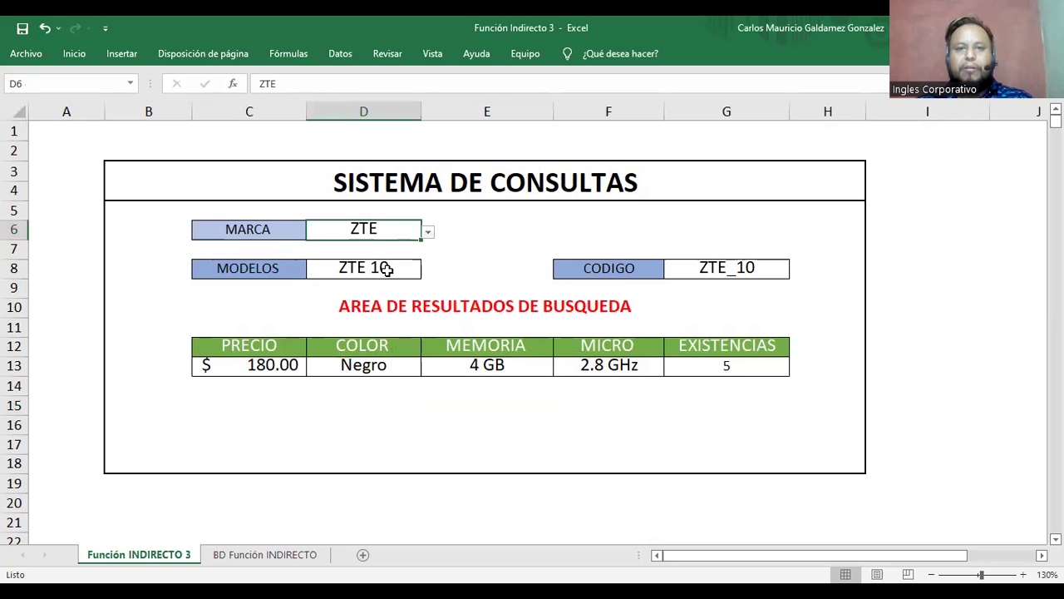
pyautogui.click(242, 553)
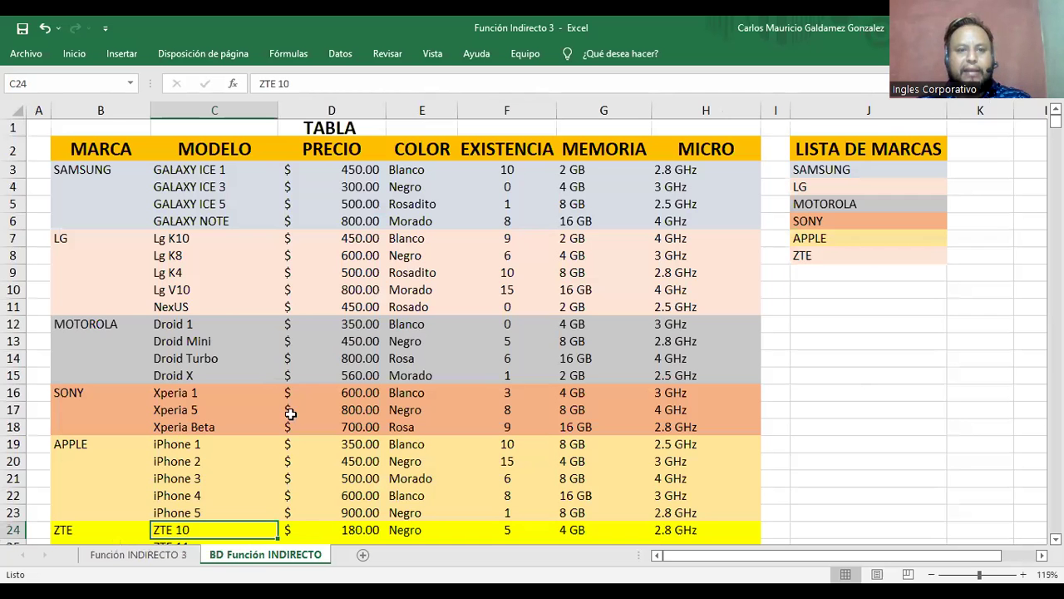
pyautogui.moveTo(203, 178); pyautogui.dragTo(208, 221)
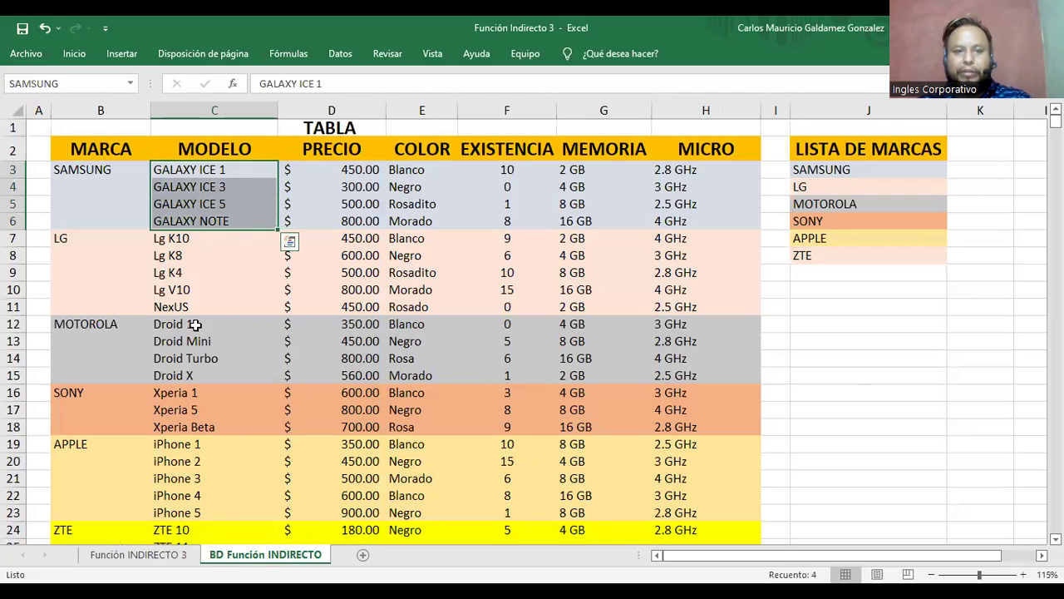
pyautogui.click(168, 557)
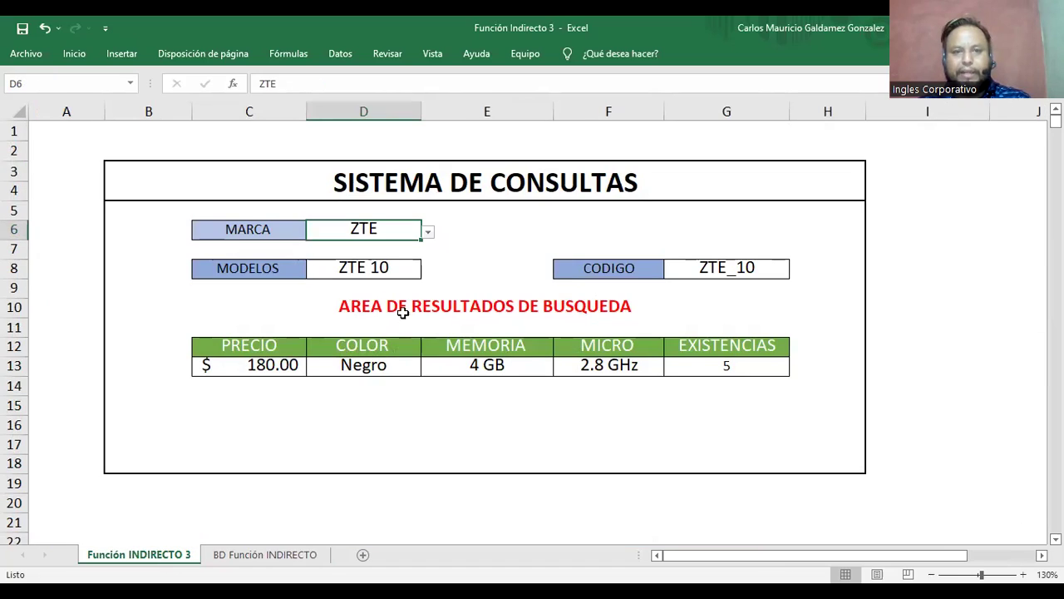
pyautogui.click(393, 270)
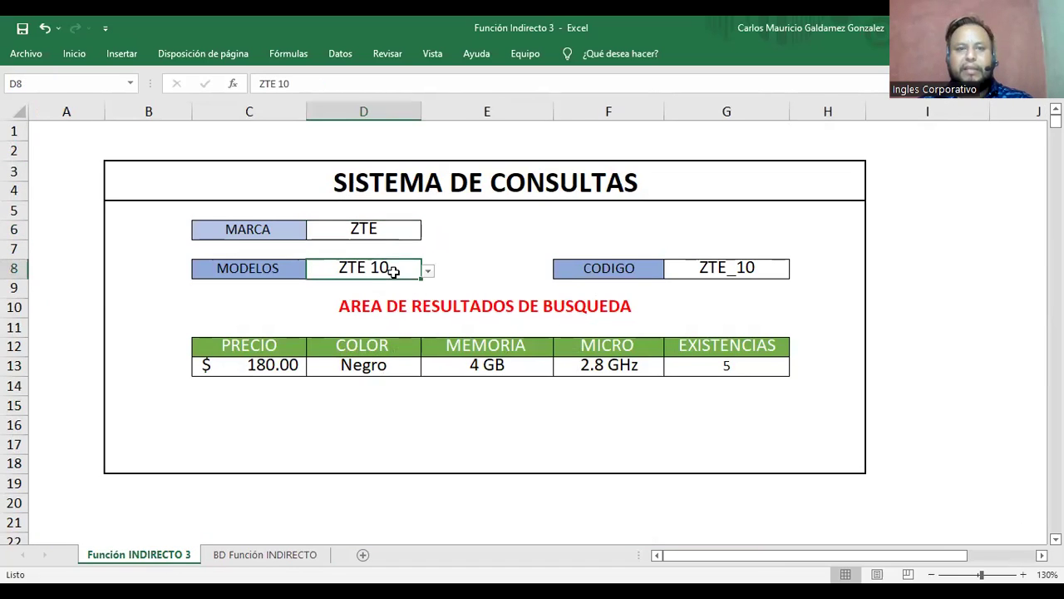
# Set the MARCA cell D6 to LG and check which models the MODELOS dropdown offers, without choosing one
pyautogui.click(357, 229)
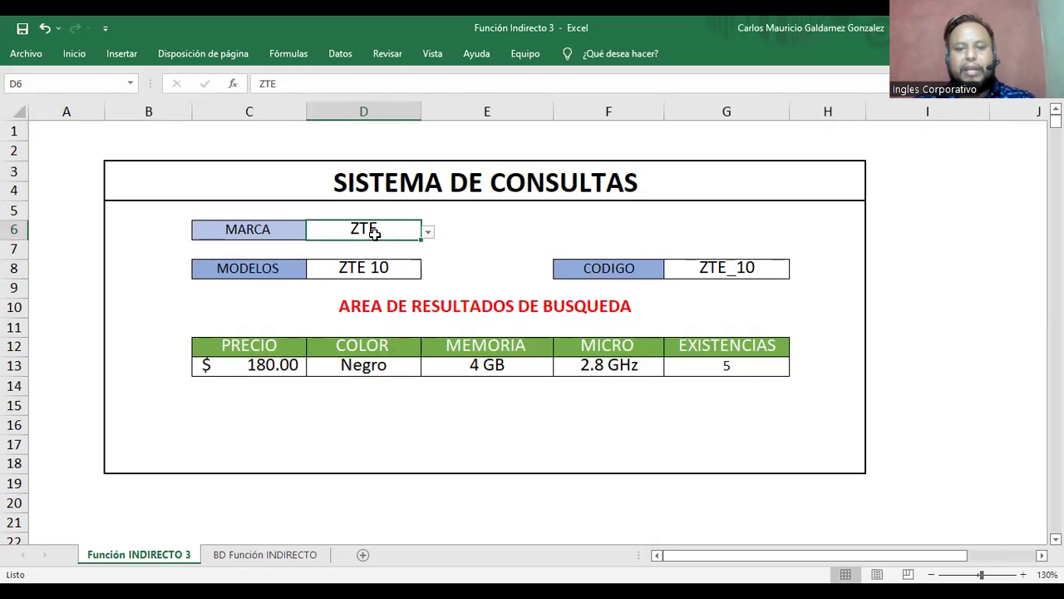
pyautogui.write('LG')
pyautogui.press('Return')
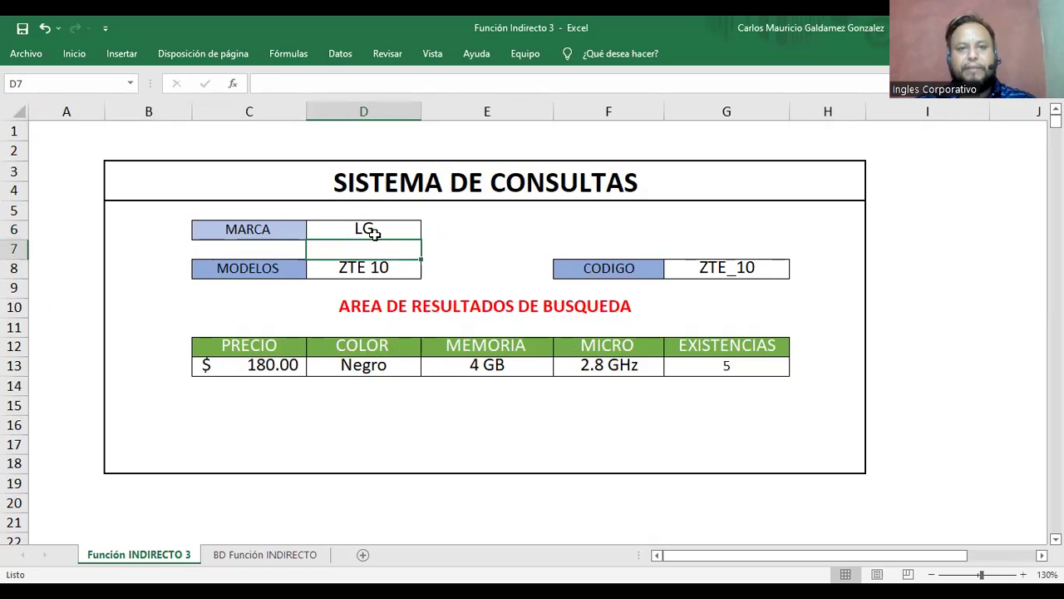
pyautogui.click(373, 231)
pyautogui.click(425, 271)
pyautogui.click(414, 271)
pyautogui.click(428, 271)
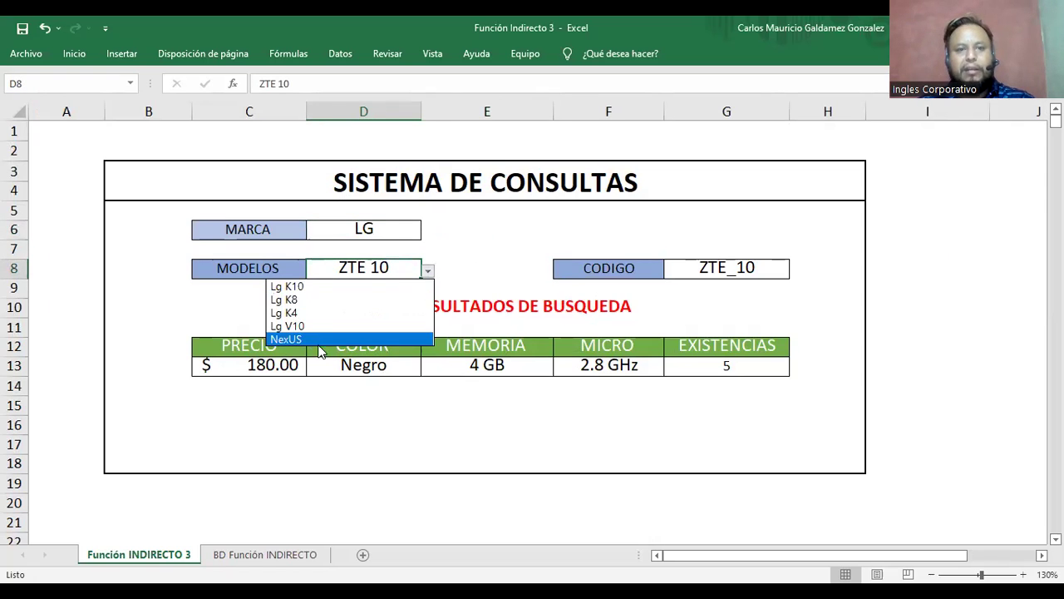
pyautogui.click(385, 271)
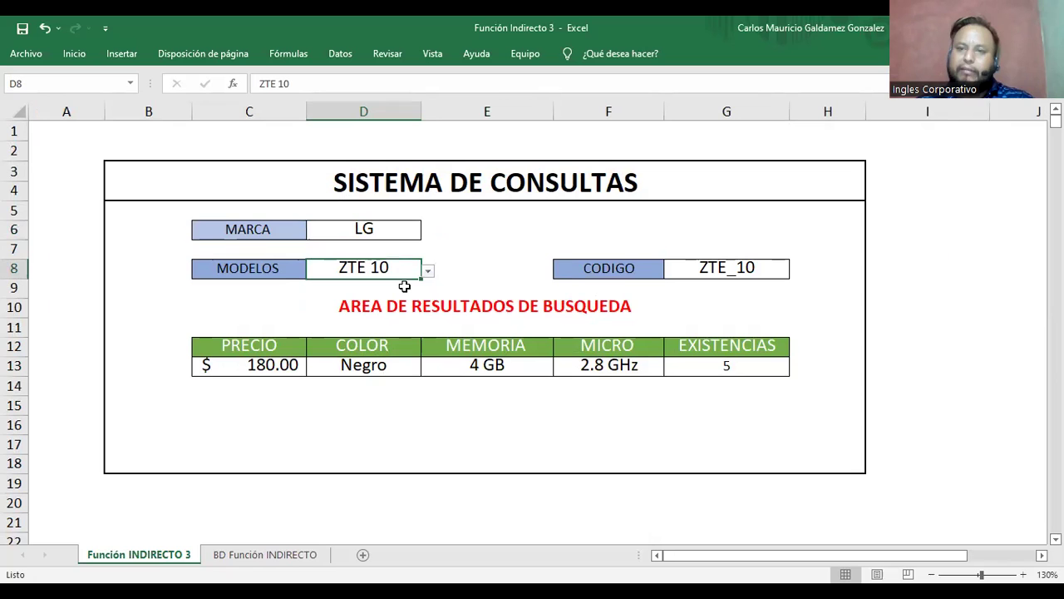
# On the BD Función INDIRECTO sheet, examine how the SAMSUNG brand cells B3:B6 relate to the model range C3:C6
pyautogui.click(246, 555)
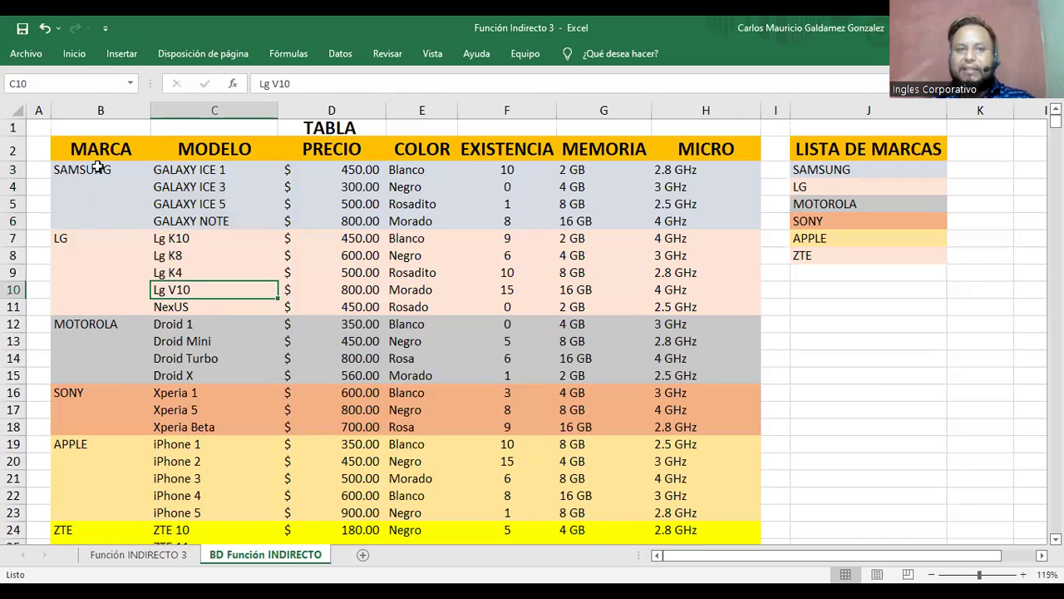
pyautogui.moveTo(98, 167); pyautogui.dragTo(100, 217)
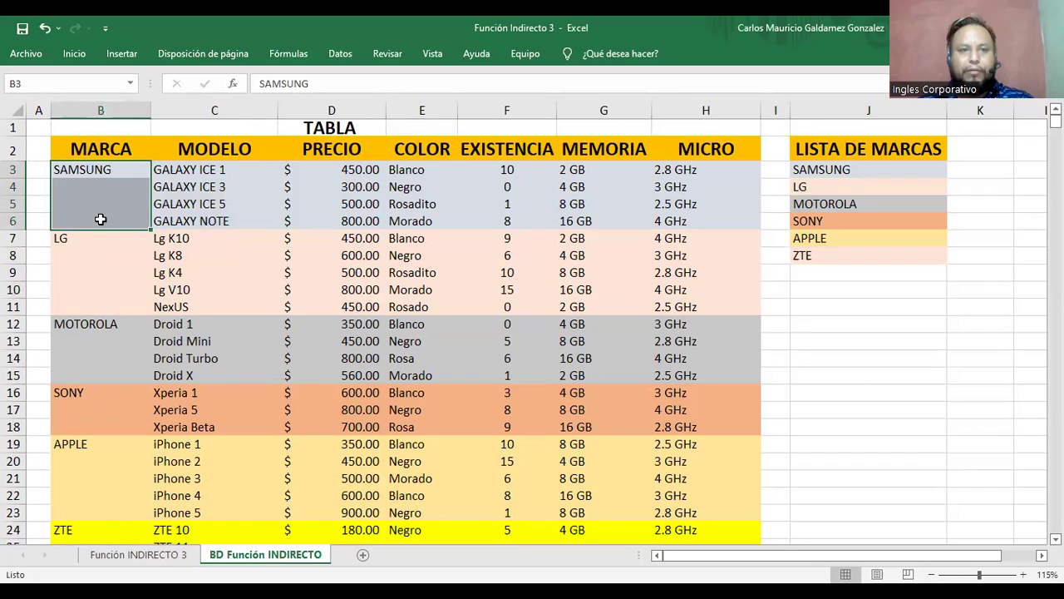
pyautogui.moveTo(189, 166); pyautogui.dragTo(189, 222)
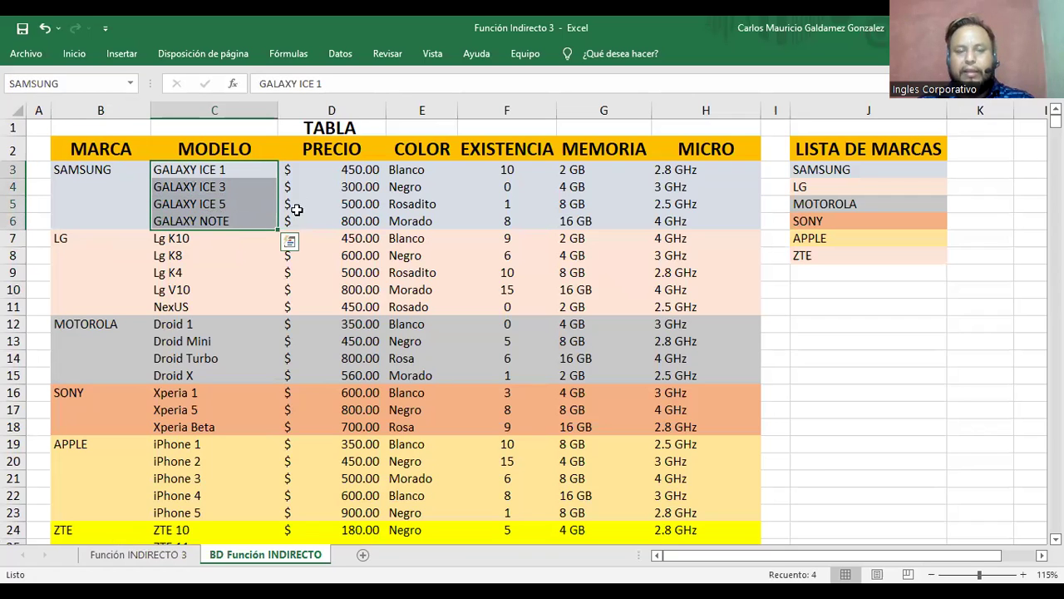
pyautogui.moveTo(103, 169); pyautogui.dragTo(219, 221)
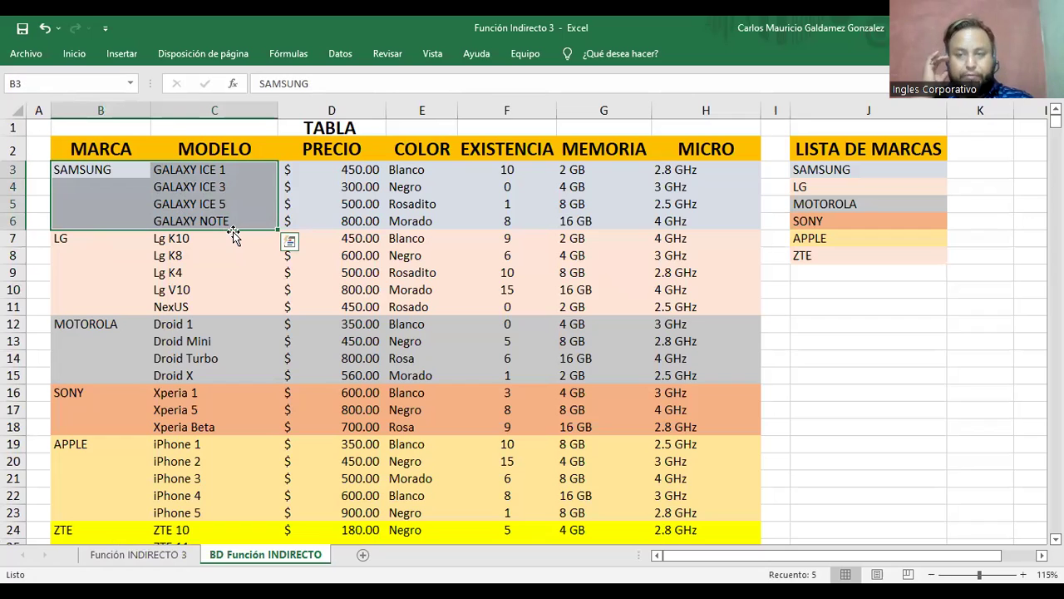
pyautogui.click(92, 187)
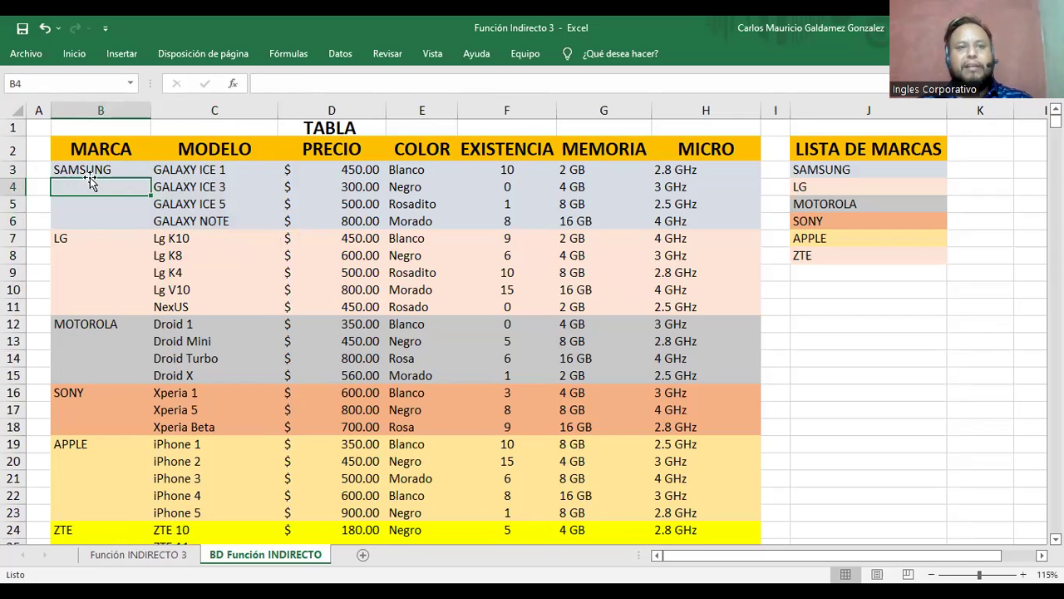
# Check which name is assigned to the SAMSUNG model range C3:C6 on the BD Función INDIRECTO sheet
pyautogui.moveTo(180, 165); pyautogui.dragTo(202, 220)
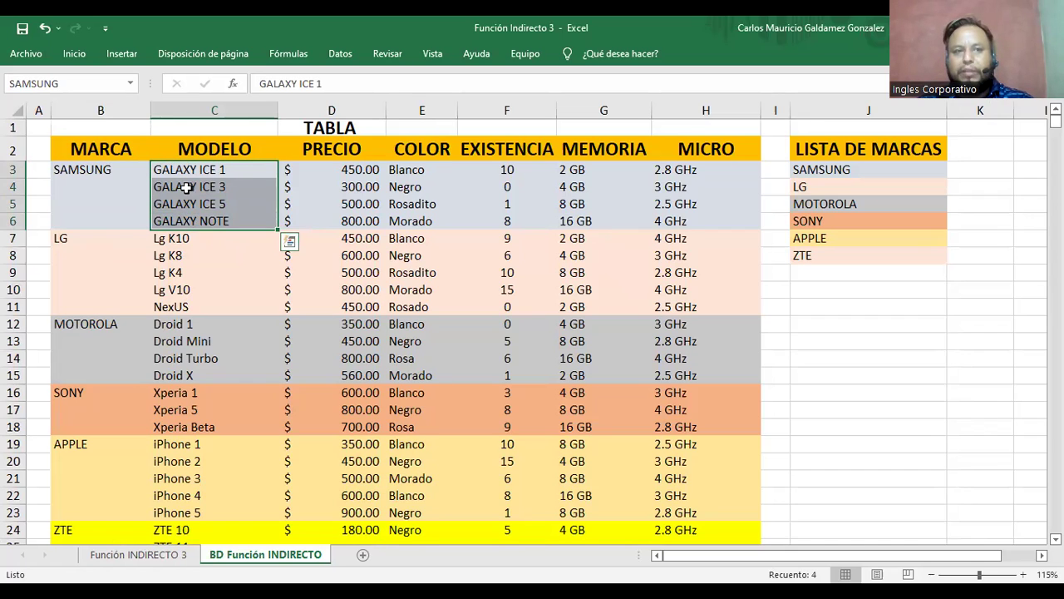
pyautogui.click(79, 87)
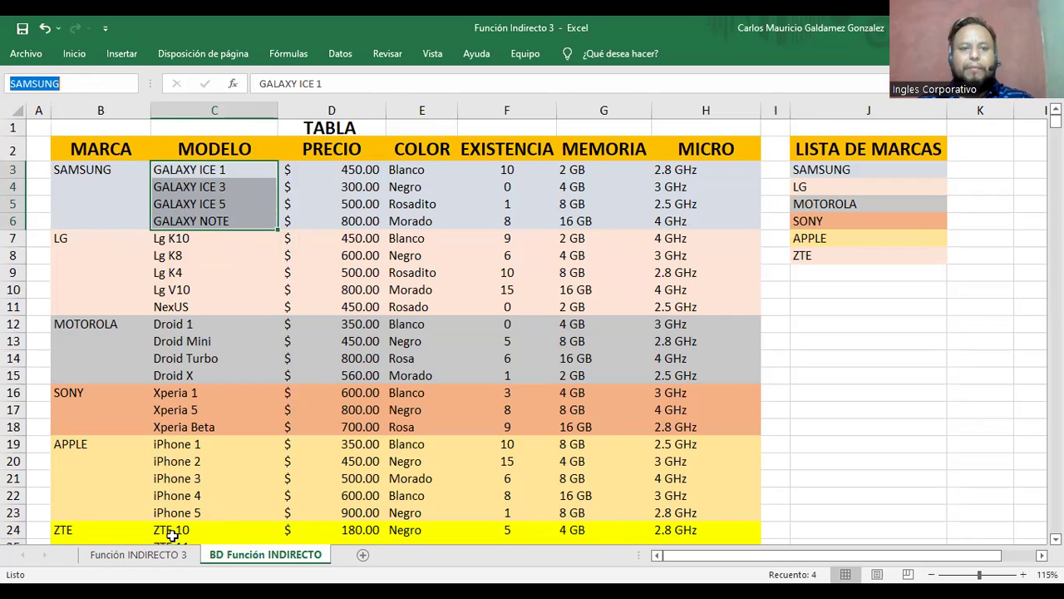
# On the Función INDIRECTO 3 sheet, set the MARCA cell D6 to SAMSUNG and the MODELOS cell D8 to GALAXY ICE 1
pyautogui.click(140, 555)
pyautogui.doubleClick(362, 229)
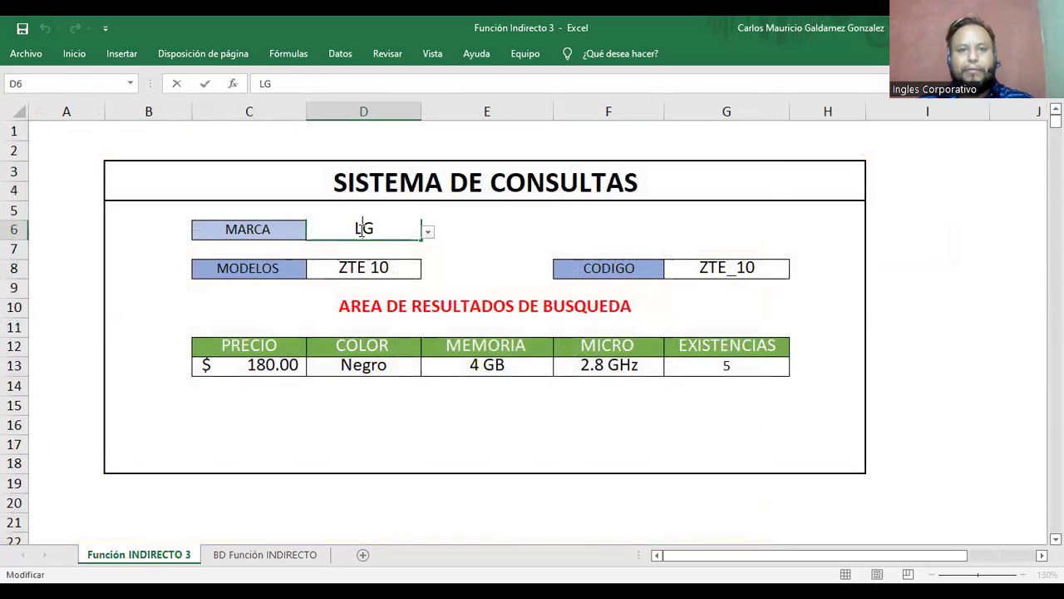
pyautogui.click(427, 232)
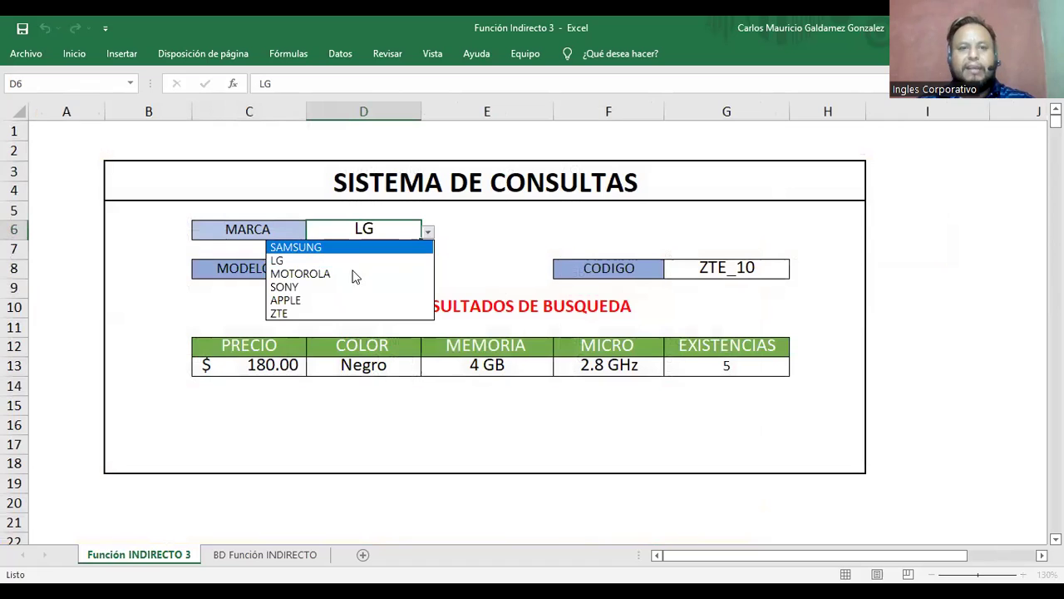
pyautogui.click(320, 251)
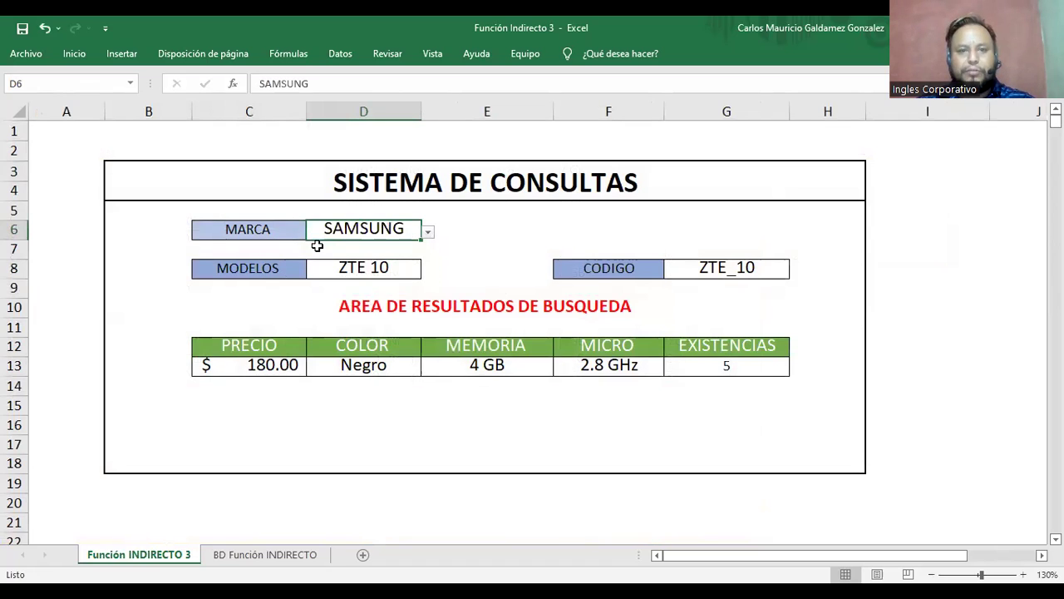
pyautogui.click(405, 269)
pyautogui.click(427, 273)
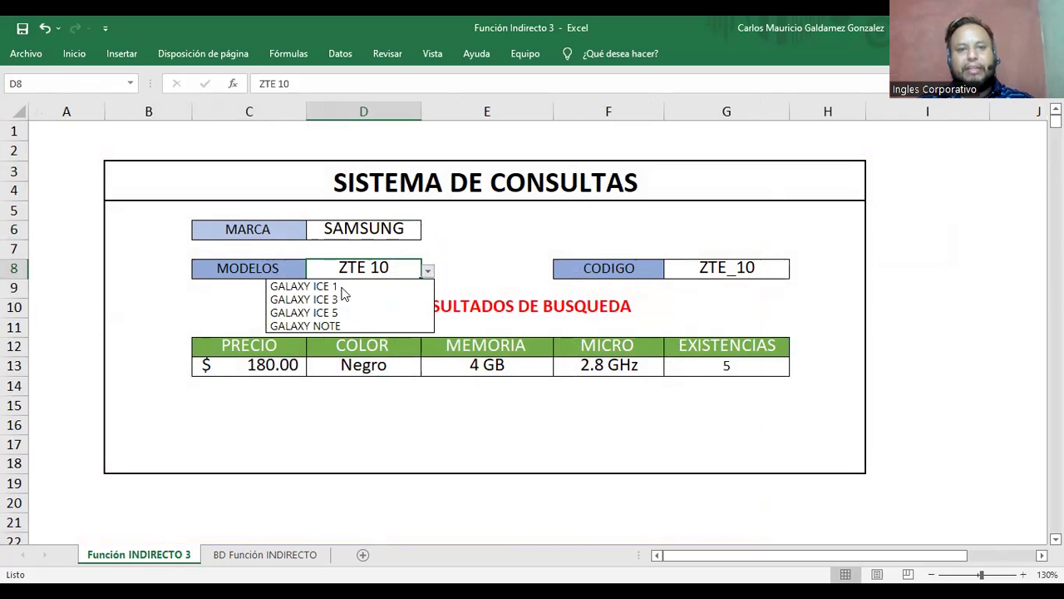
pyautogui.press('Escape')
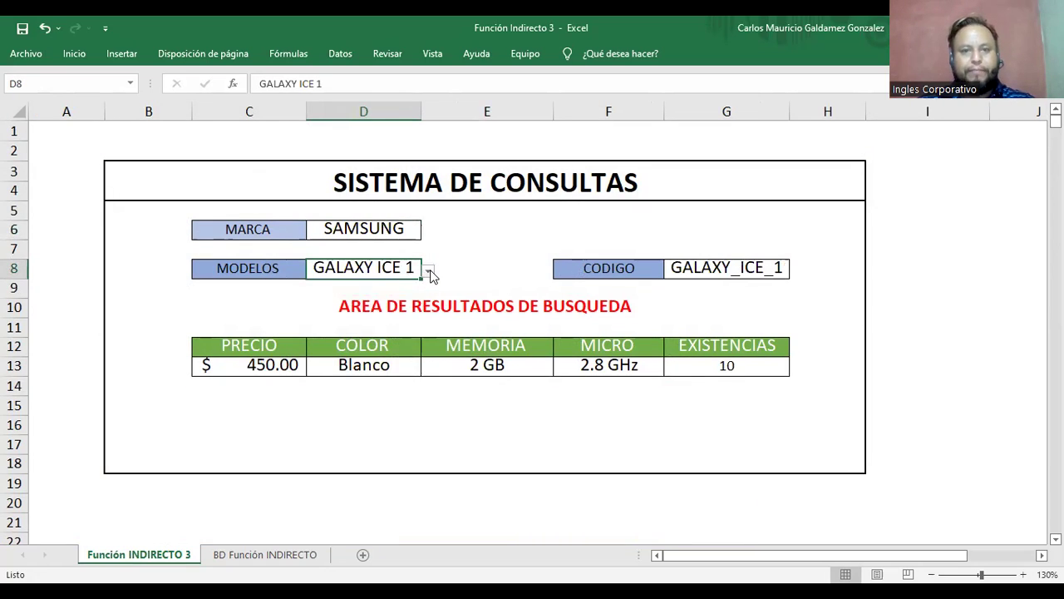
# Compare the options in the MODELOS dropdown with the model range C3:C6 on the BD Función INDIRECTO sheet
pyautogui.click(428, 271)
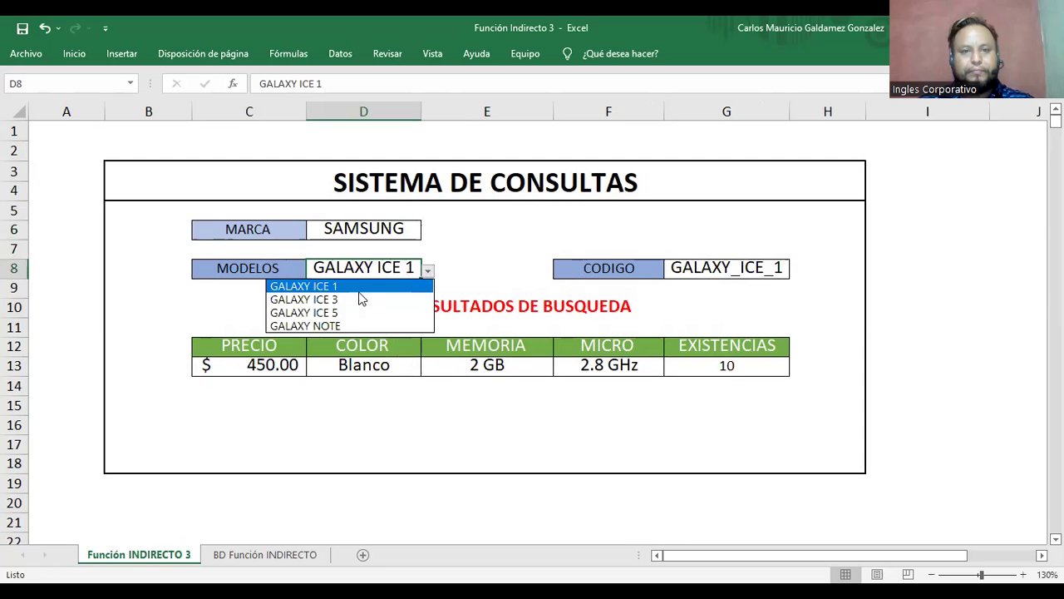
pyautogui.press('Escape')
pyautogui.click(250, 552)
pyautogui.moveTo(197, 174); pyautogui.dragTo(201, 235)
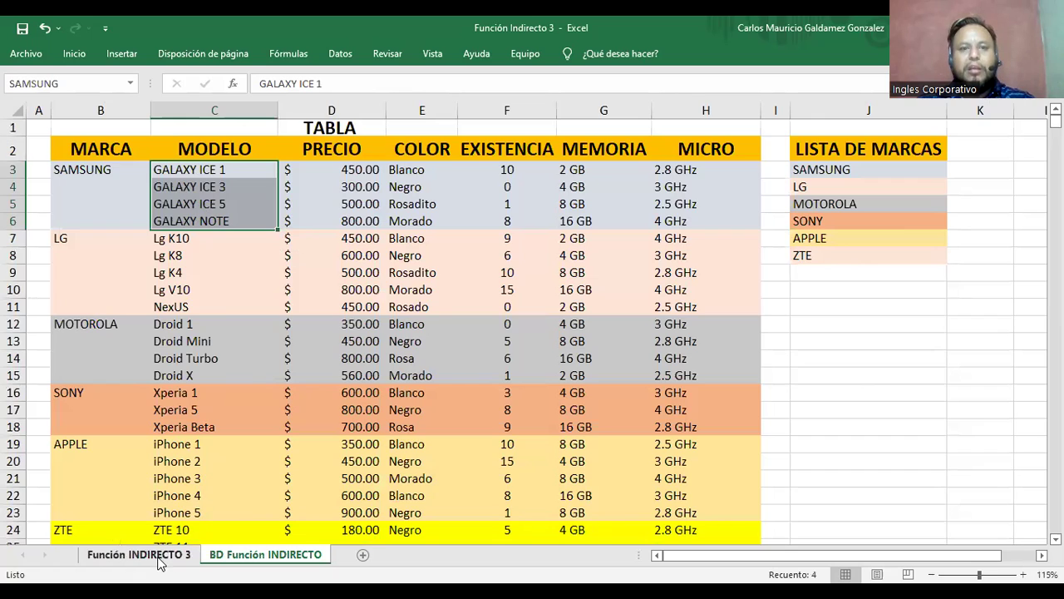
pyautogui.click(161, 562)
pyautogui.click(427, 270)
pyautogui.press('Escape')
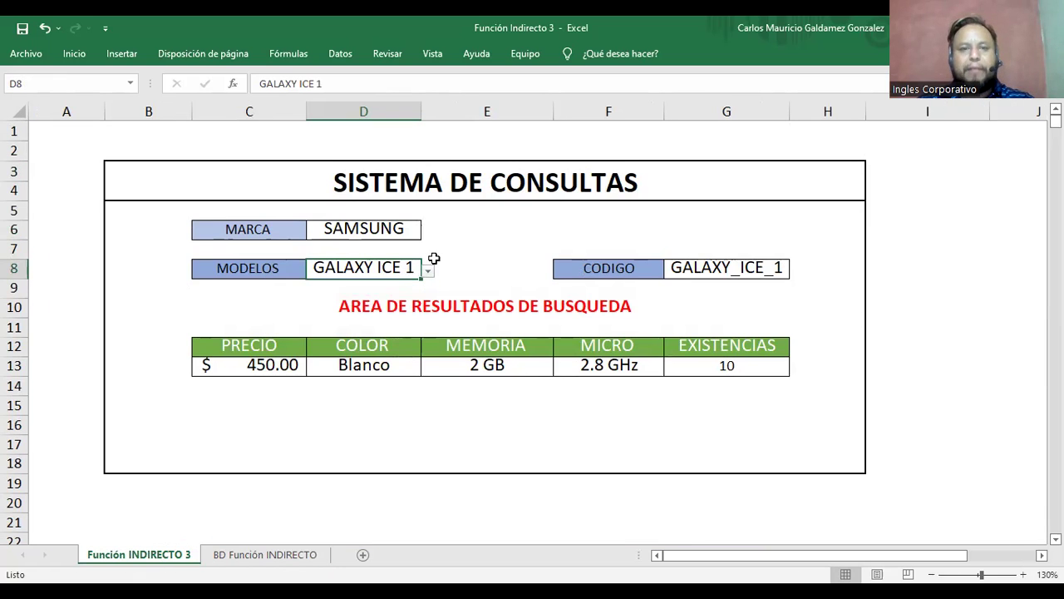
# Open the data validation settings of the MODELOS cell D8 and place the dialog clear of the MARCA and MODELOS cells
pyautogui.click(353, 228)
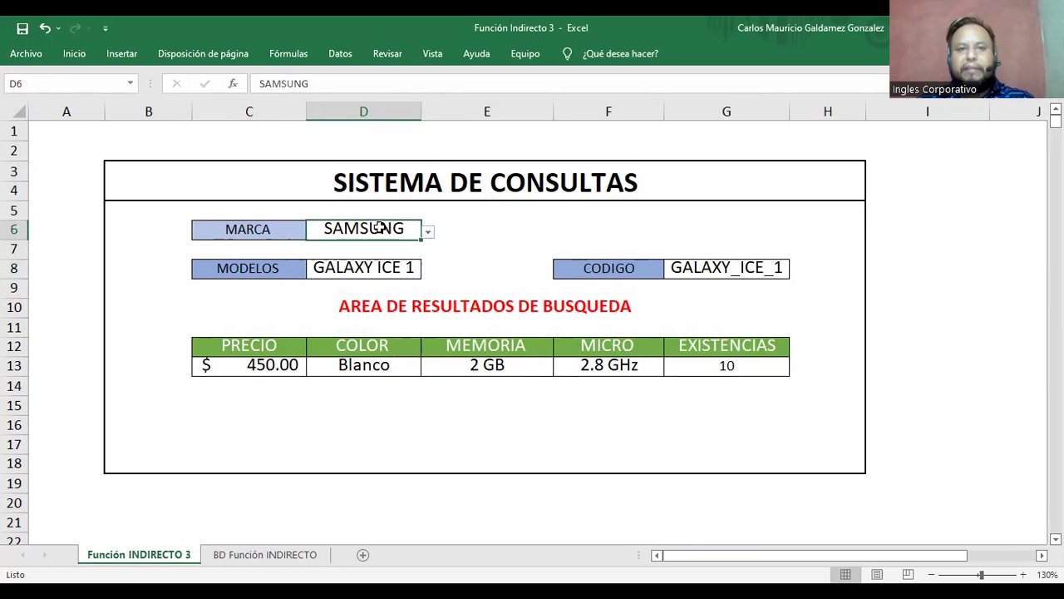
pyautogui.click(355, 267)
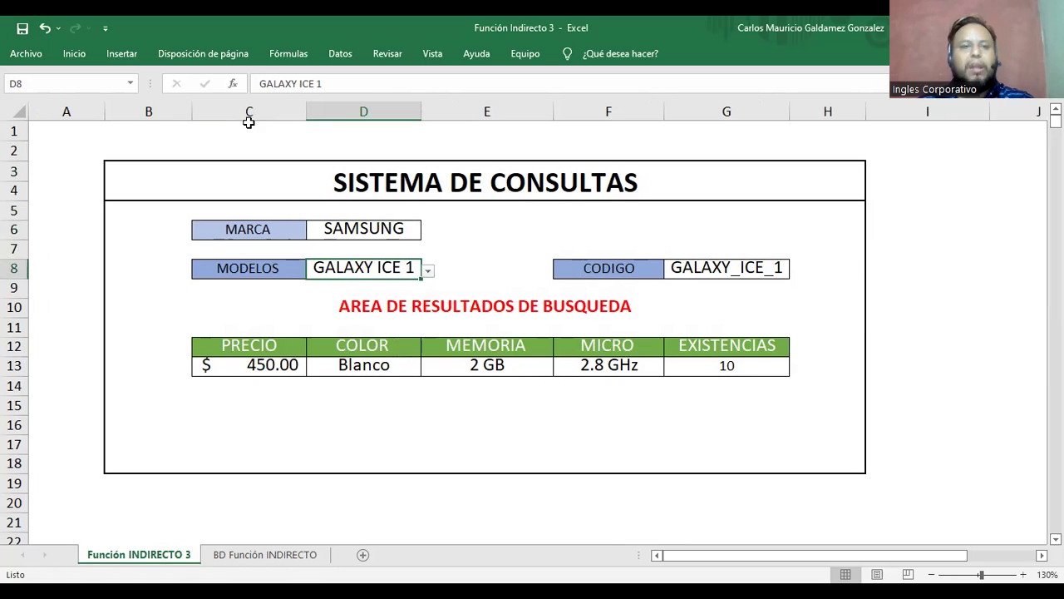
pyautogui.click(75, 57)
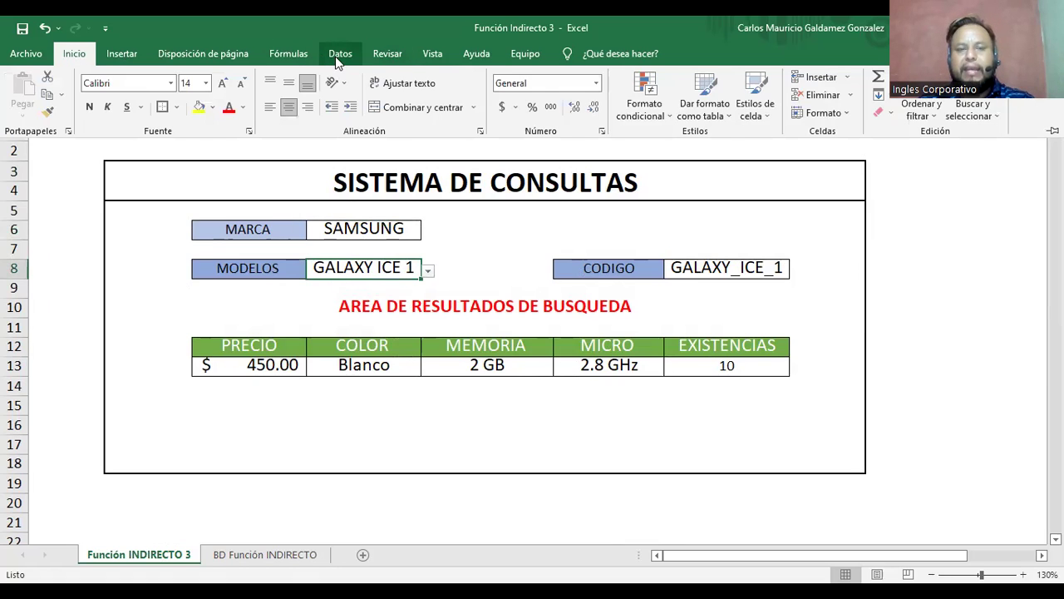
pyautogui.click(336, 56)
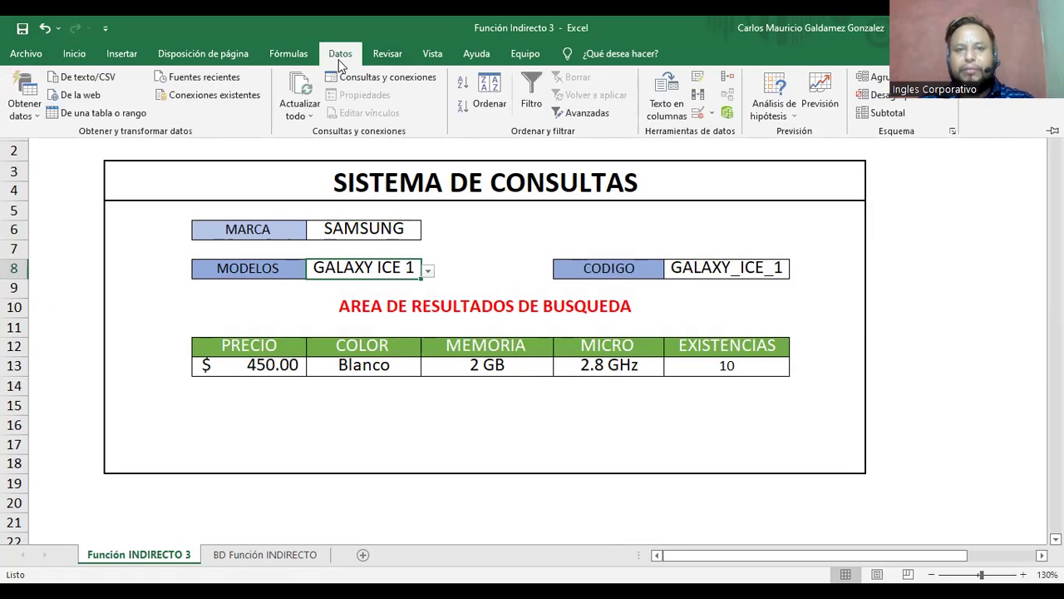
pyautogui.click(712, 116)
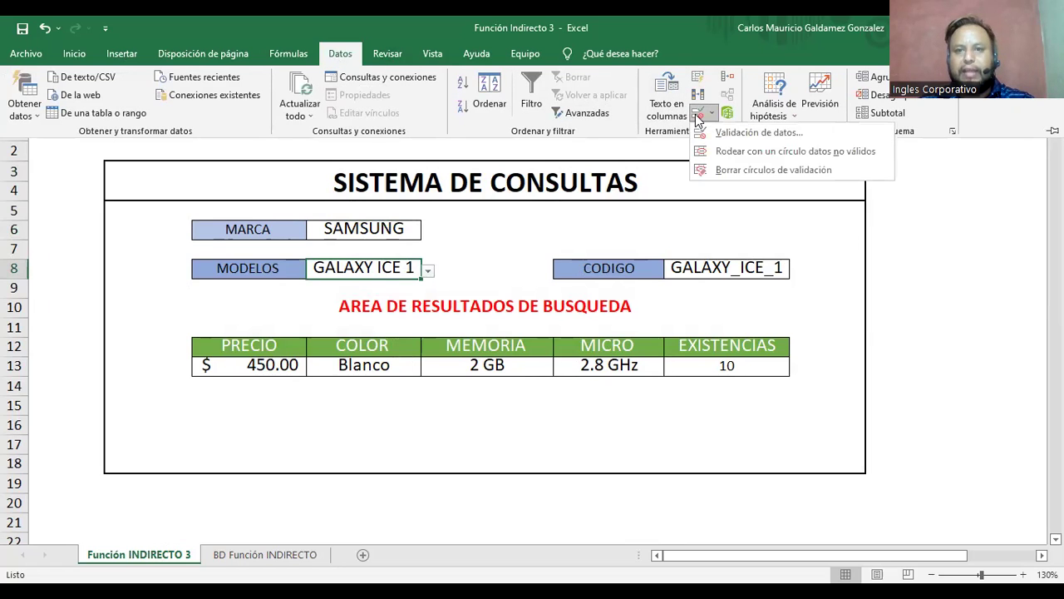
pyautogui.click(758, 132)
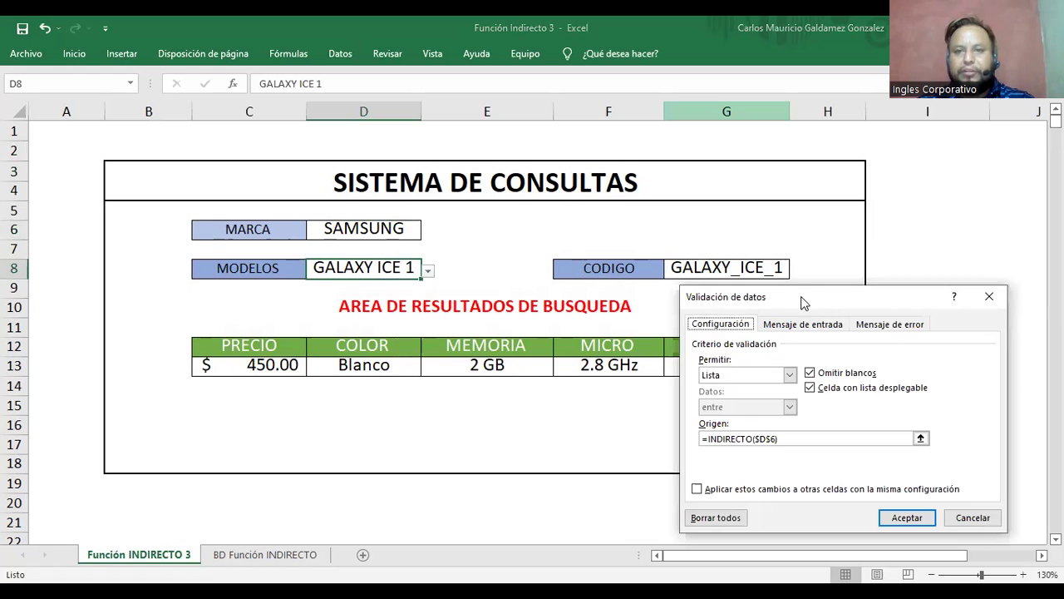
pyautogui.moveTo(802, 303); pyautogui.dragTo(729, 222)
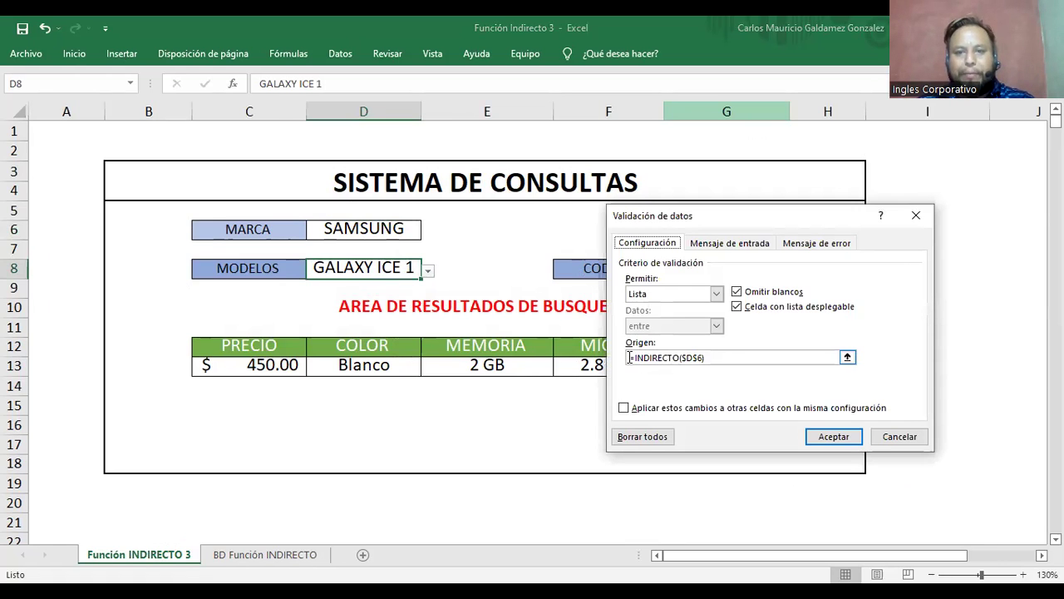
# Examine the =INDIRECTO($D$6) list source against the MARCA and MODELOS cells, and discard any changes to the validation
pyautogui.click(629, 358)
pyautogui.doubleClick(698, 358)
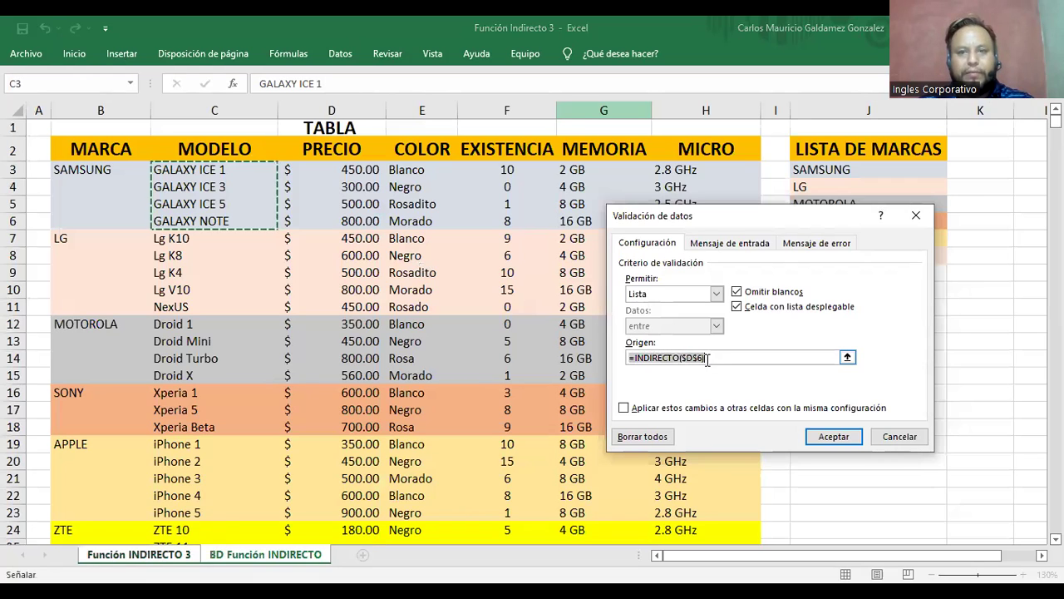
pyautogui.press('End')
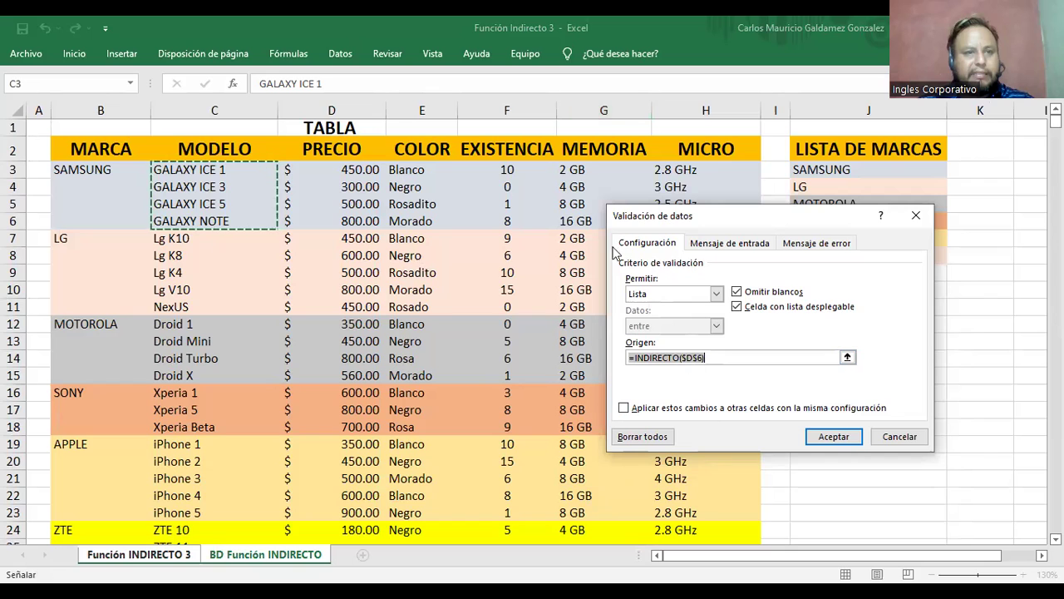
pyautogui.click(174, 562)
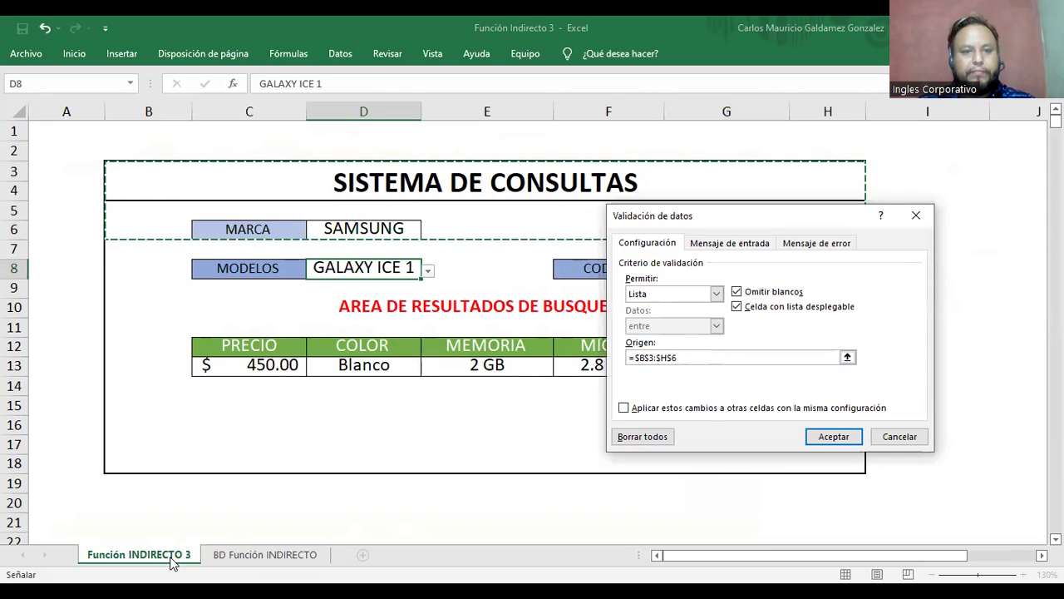
pyautogui.click(358, 229)
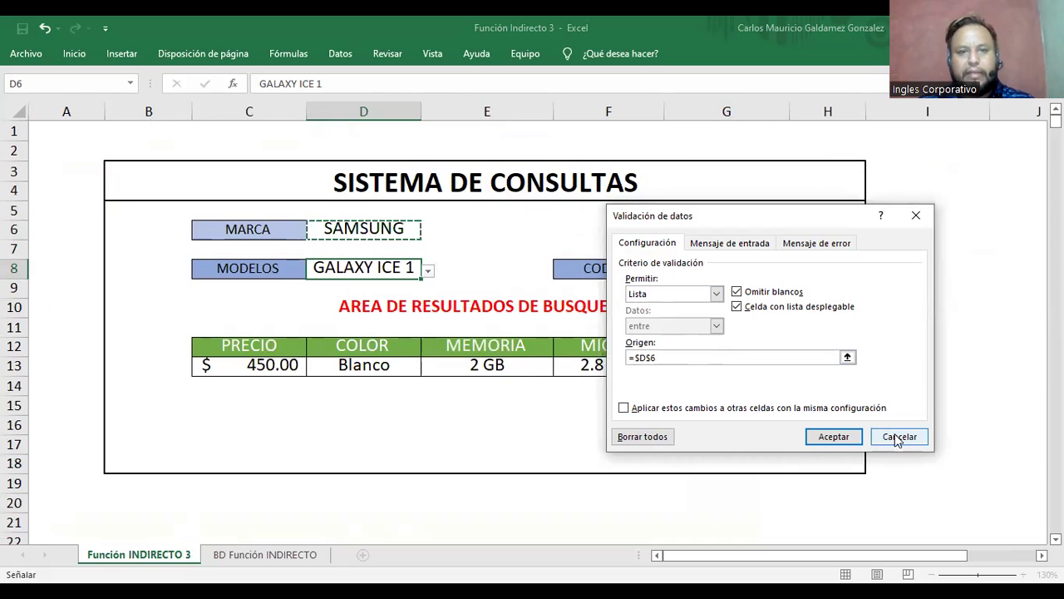
pyautogui.click(369, 275)
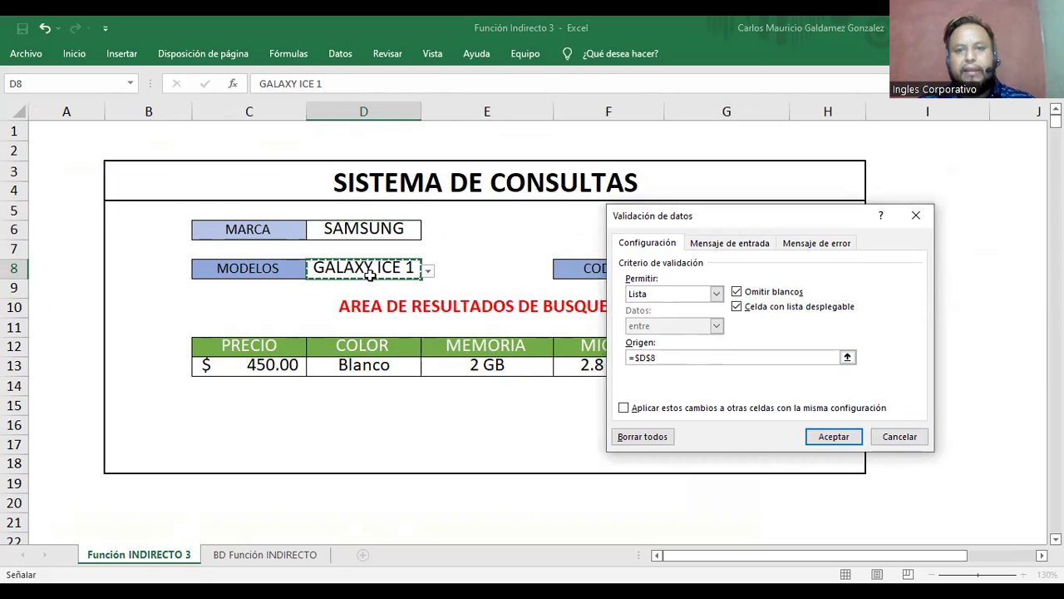
pyautogui.click(909, 433)
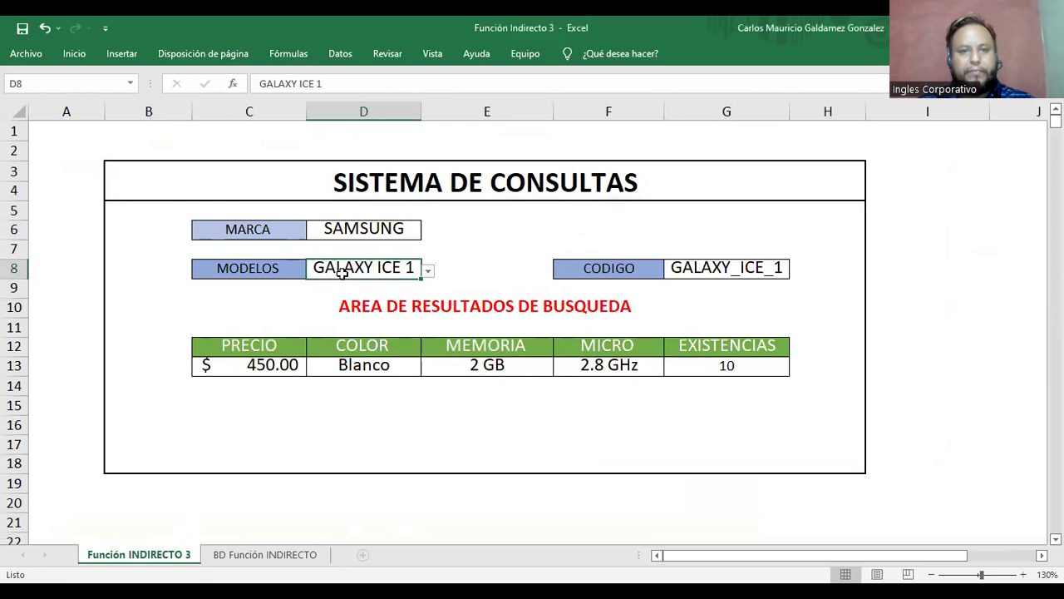
# Review the INDIRECTO function and its $D$6 reference in the data validation of D8 again, and leave without saving
pyautogui.click(341, 60)
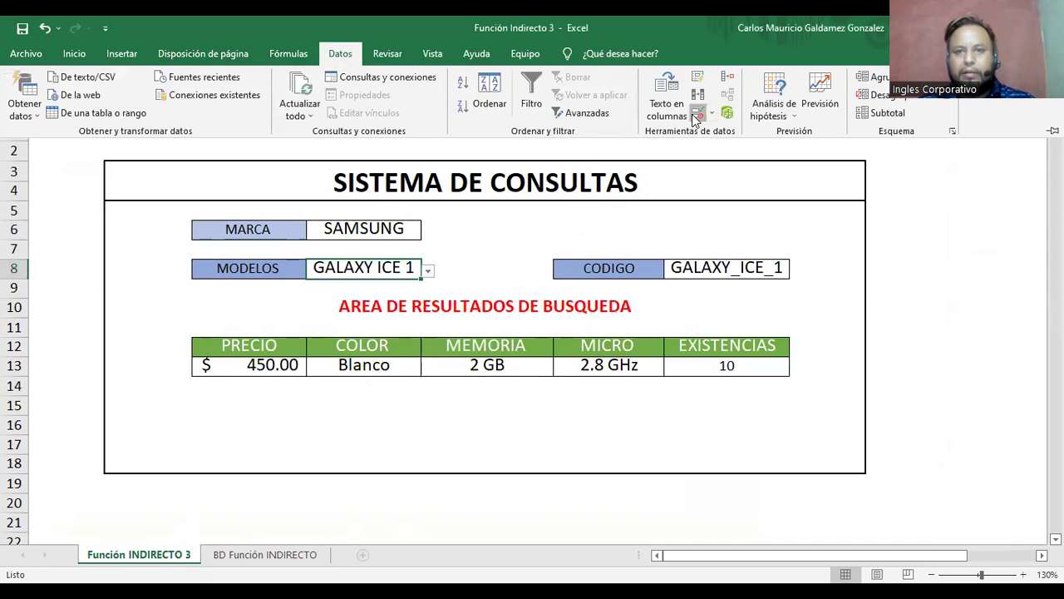
pyautogui.click(697, 112)
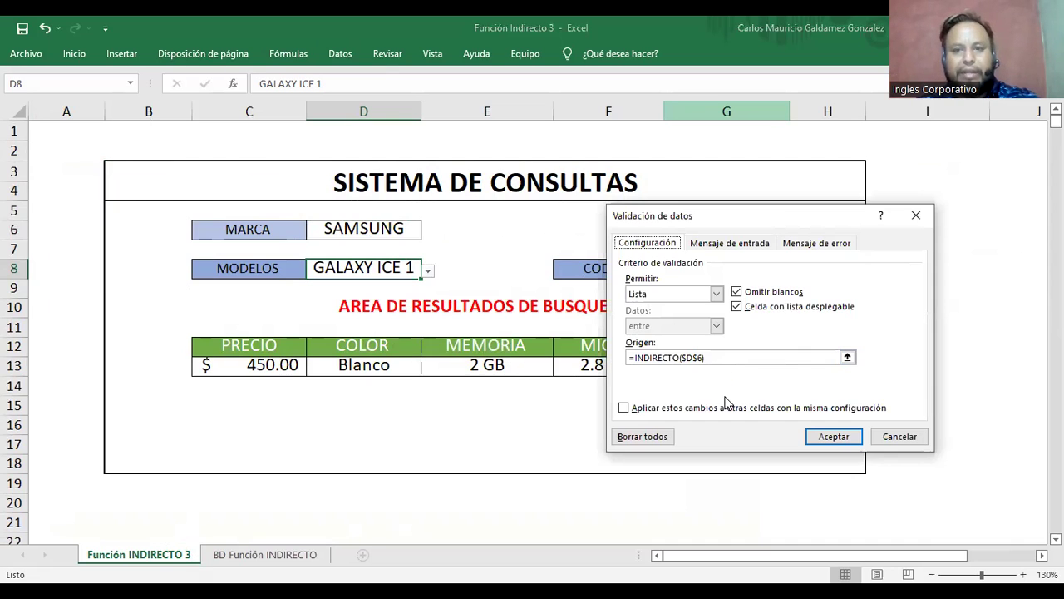
pyautogui.click(633, 357)
pyautogui.doubleClick(677, 358)
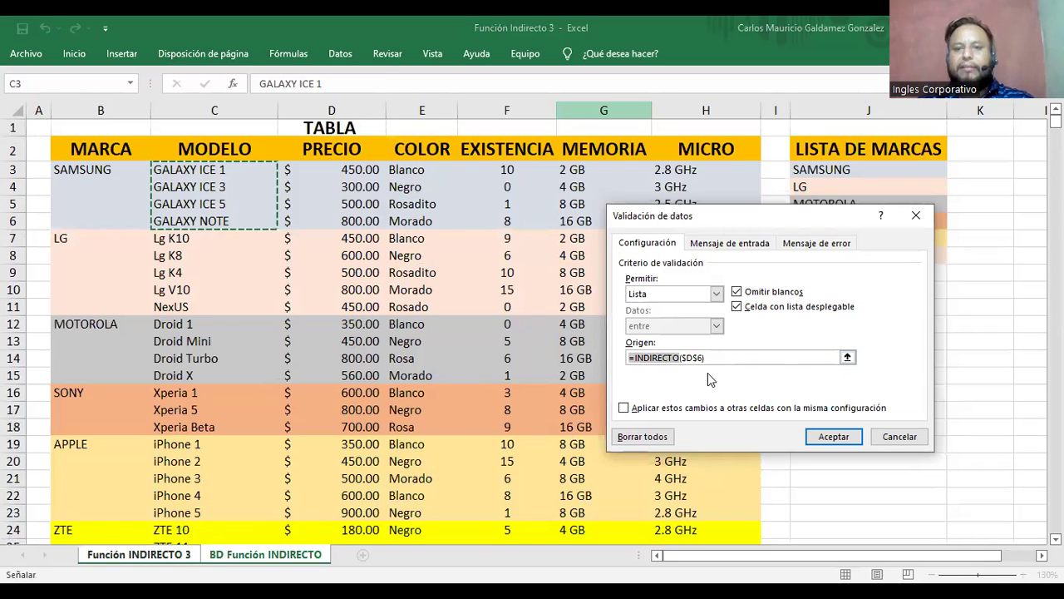
pyautogui.click(688, 360)
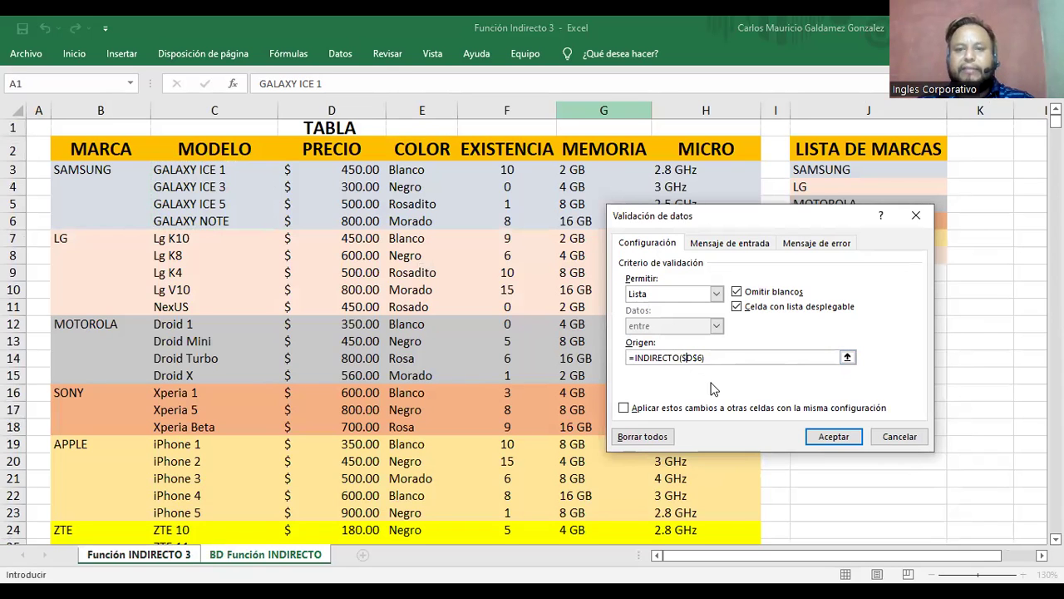
pyautogui.click(897, 437)
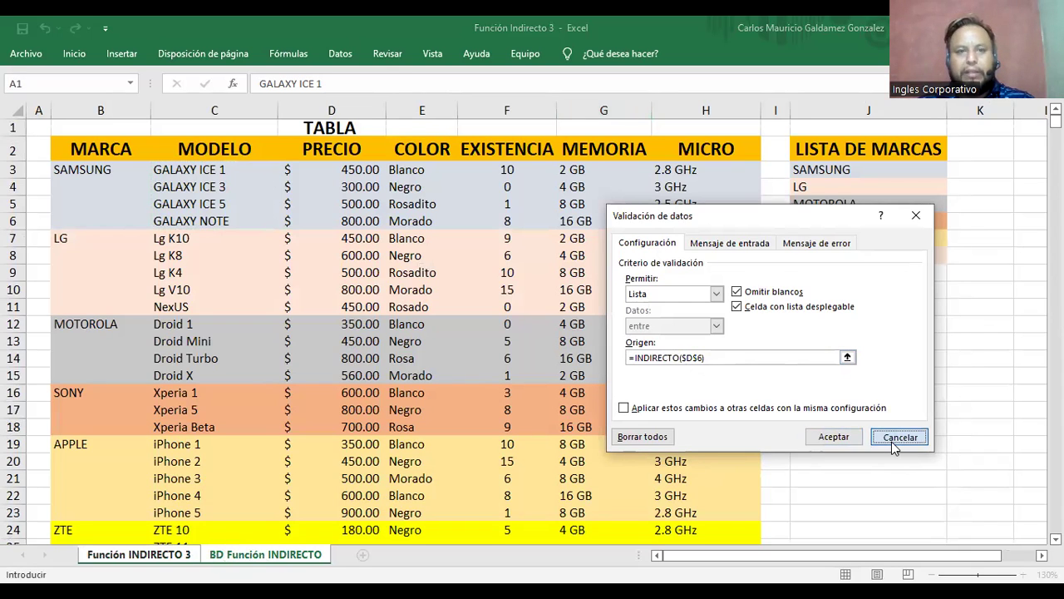
# Trace the $D$6 reference to the MARCA cell through column D and row 6 of the lookup sheet
pyautogui.click(370, 231)
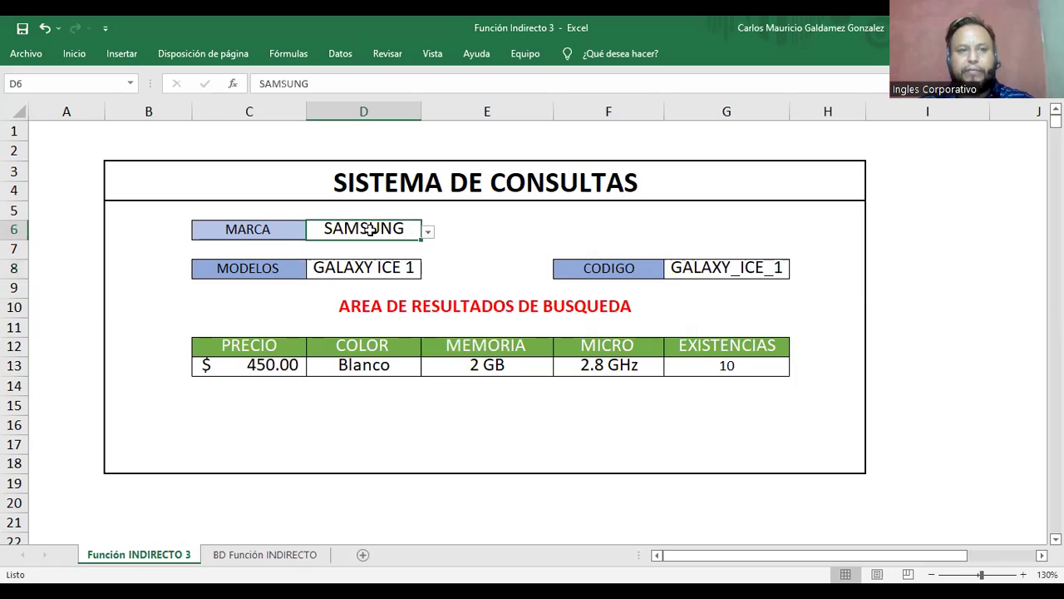
pyautogui.click(358, 110)
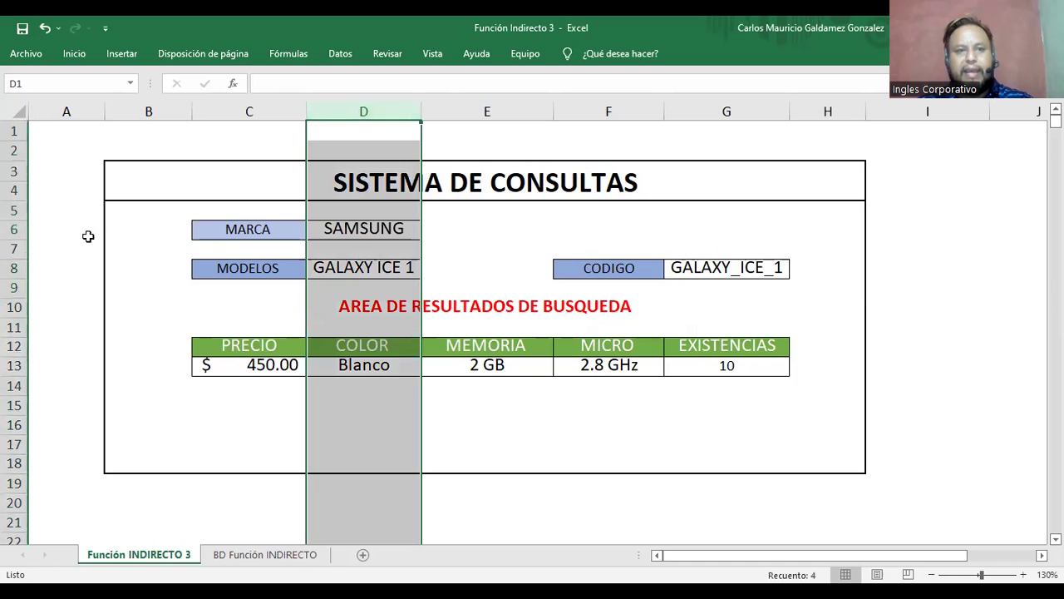
pyautogui.keyDown('ctrl'); pyautogui.click(12, 230); pyautogui.keyUp('ctrl')
pyautogui.click(347, 229)
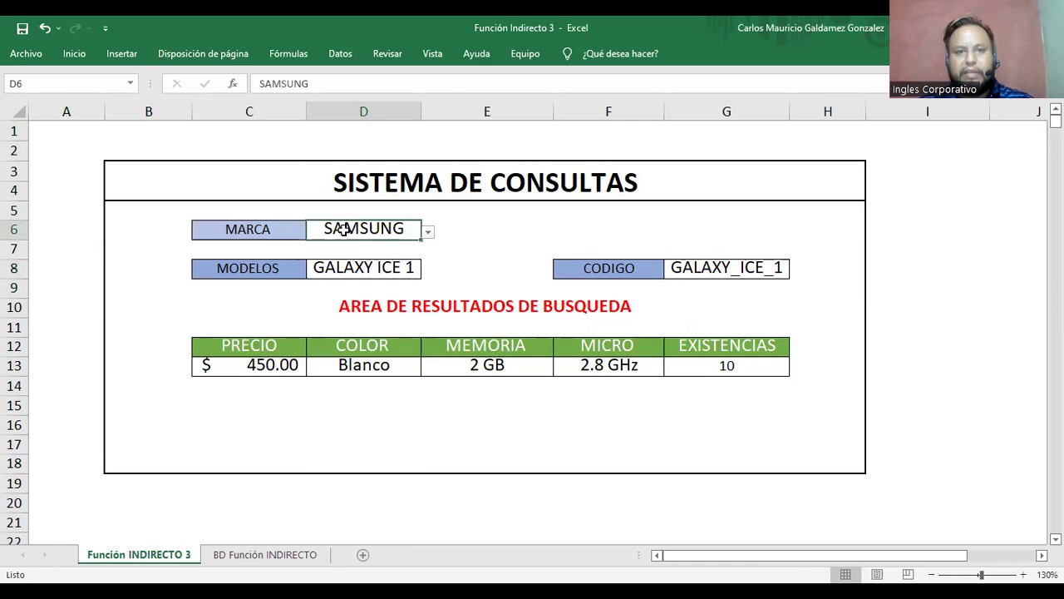
# Check the list validation of the MODELOS cell D8 and the SUSTITUIR formula in the CODIGO cell G8 that refers to it
pyautogui.click(366, 268)
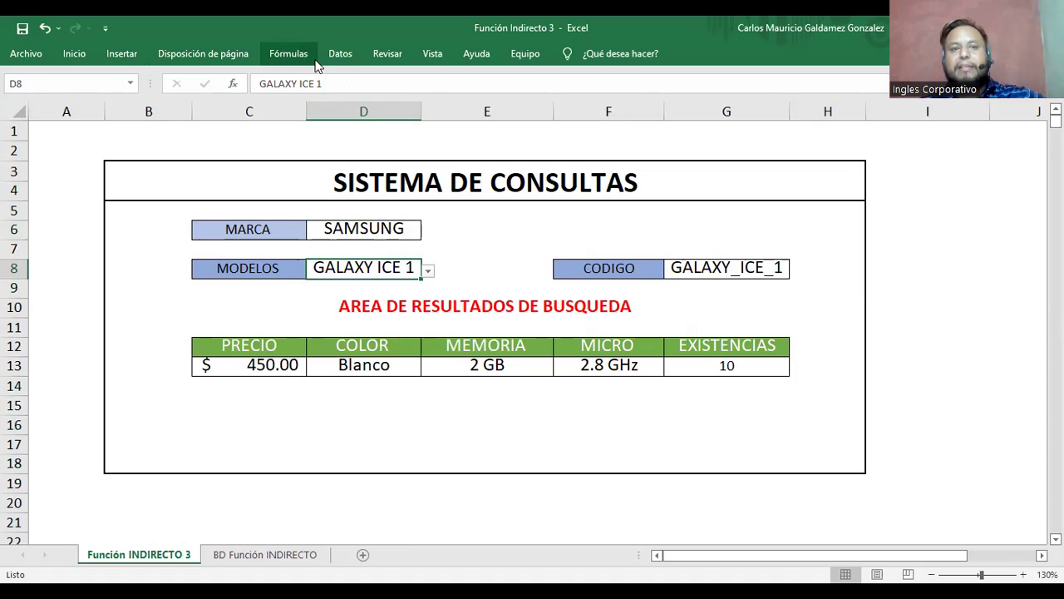
pyautogui.click(347, 56)
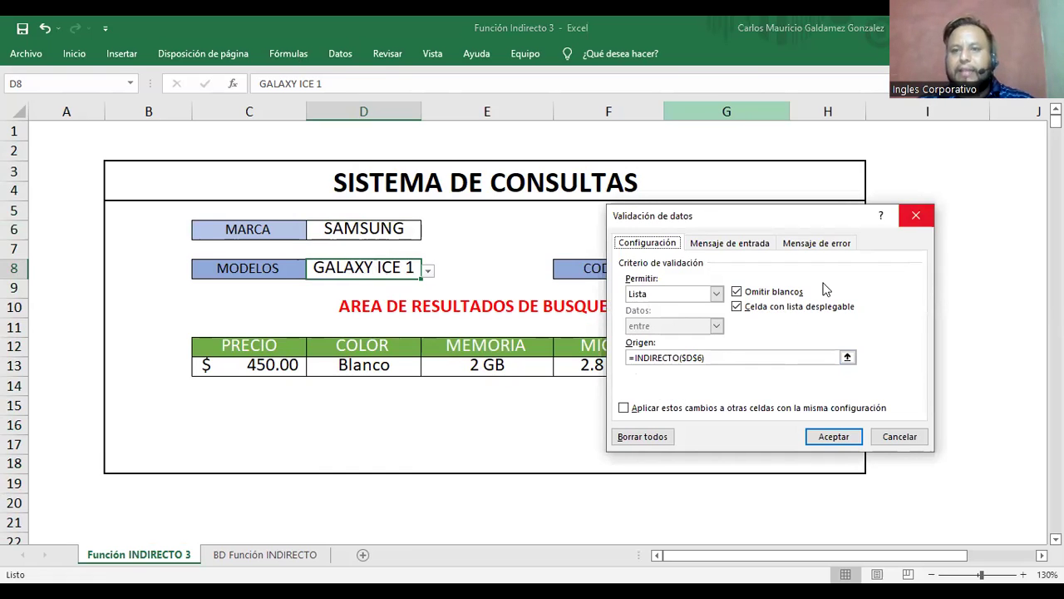
pyautogui.press('Escape')
pyautogui.click(706, 279)
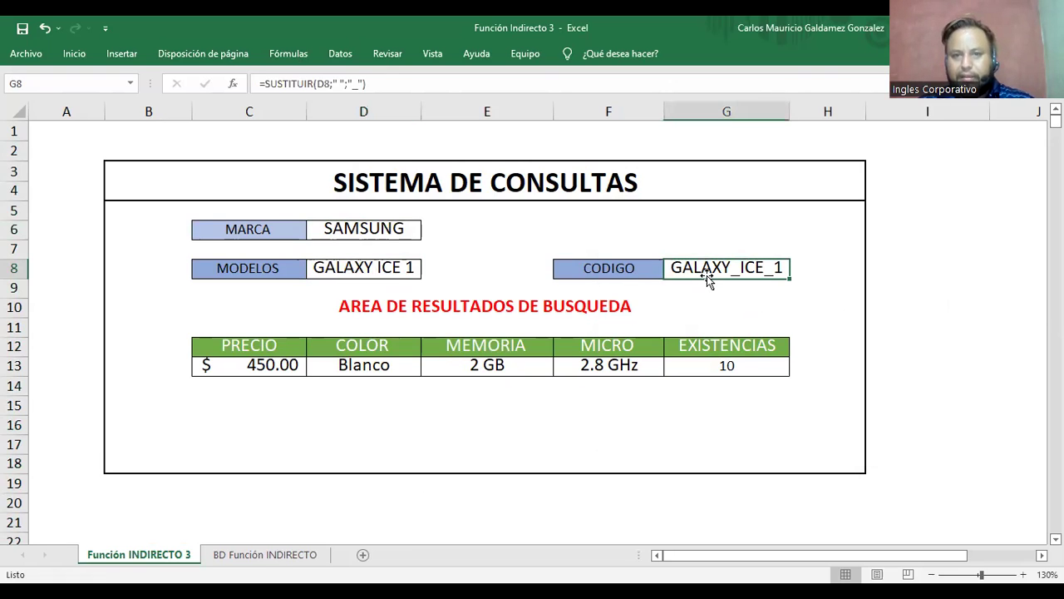
pyautogui.click(371, 271)
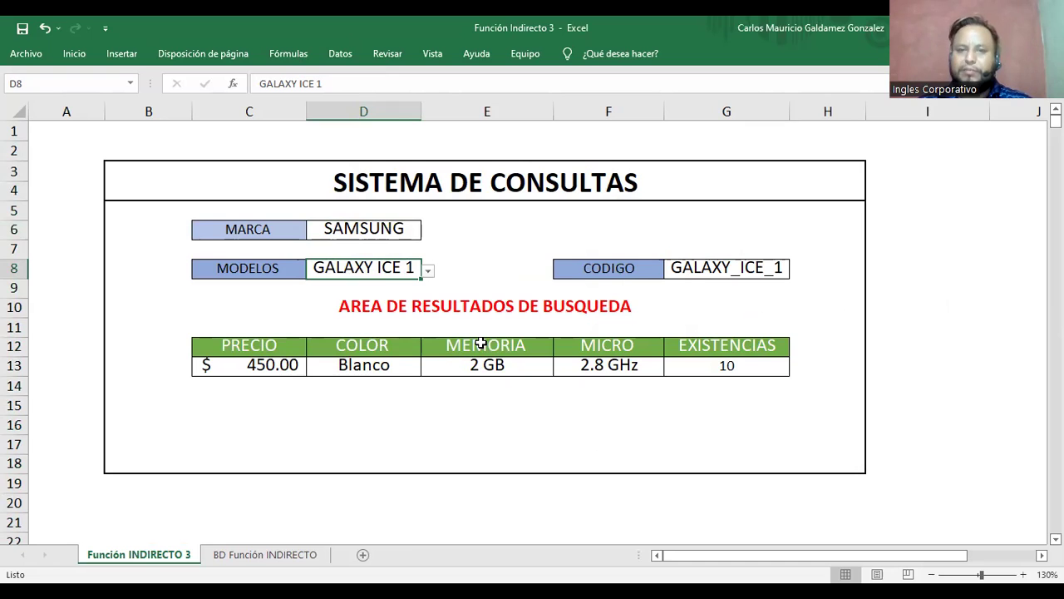
# Examine the original-text and new-text arguments of the SUSTITUIR formula in the CODIGO cell G8, leaving the formula as is
pyautogui.click(687, 271)
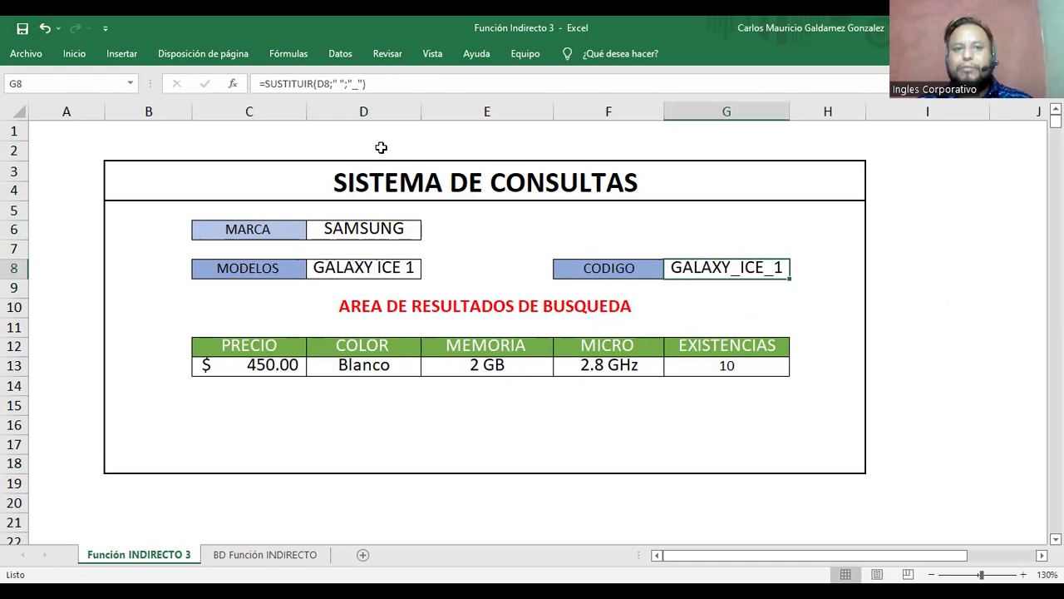
pyautogui.click(303, 84)
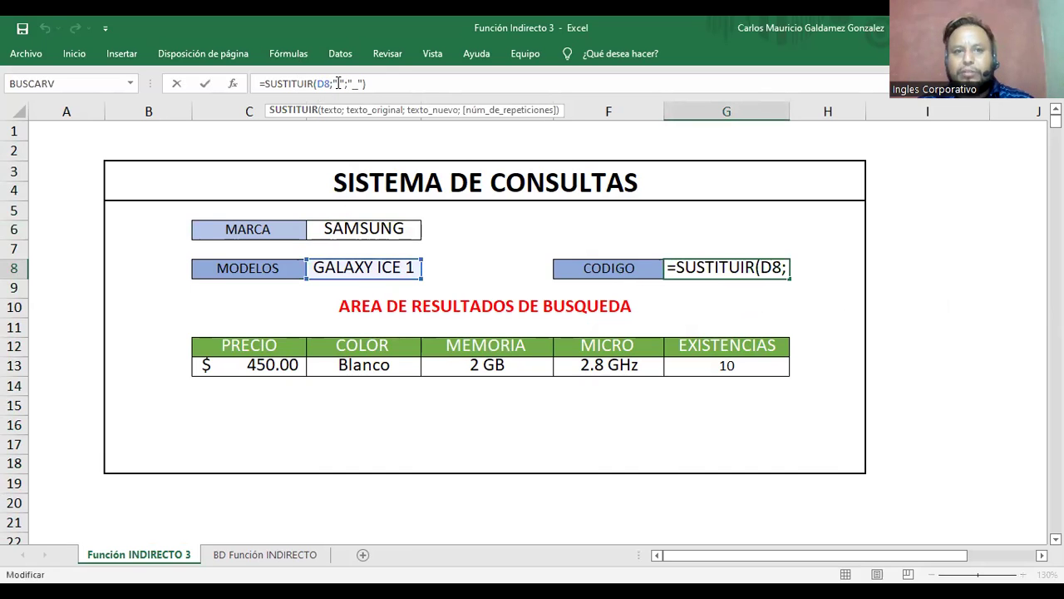
pyautogui.click(337, 84)
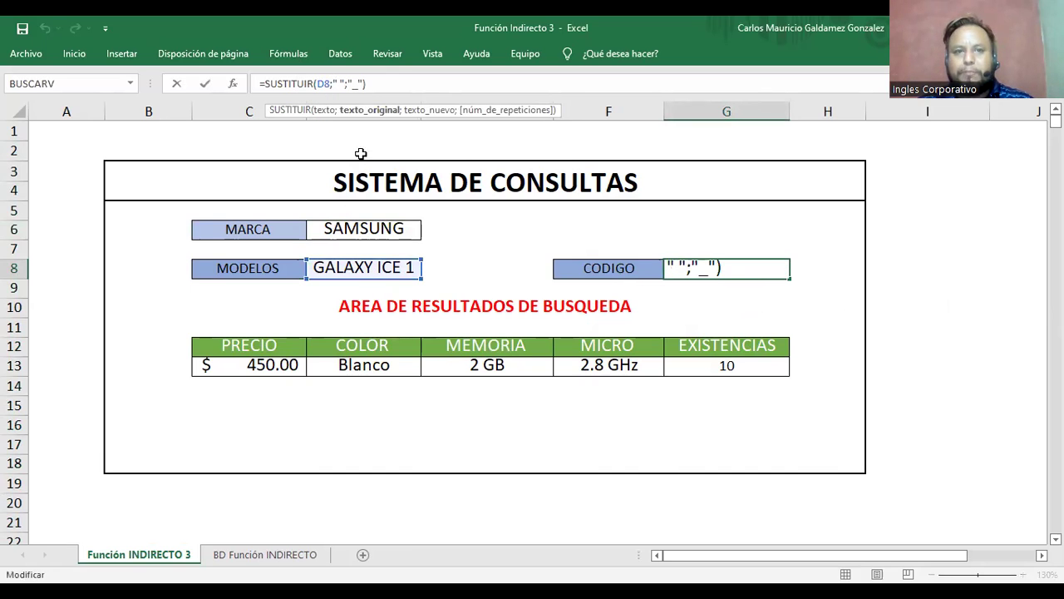
pyautogui.click(356, 85)
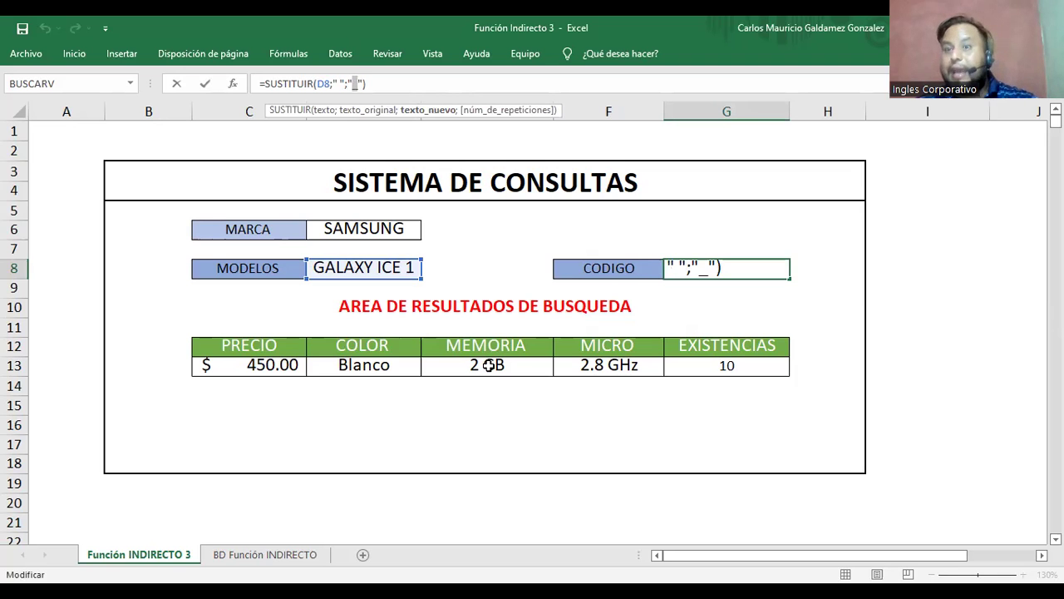
pyautogui.hotkey('ctrl', 'Return')
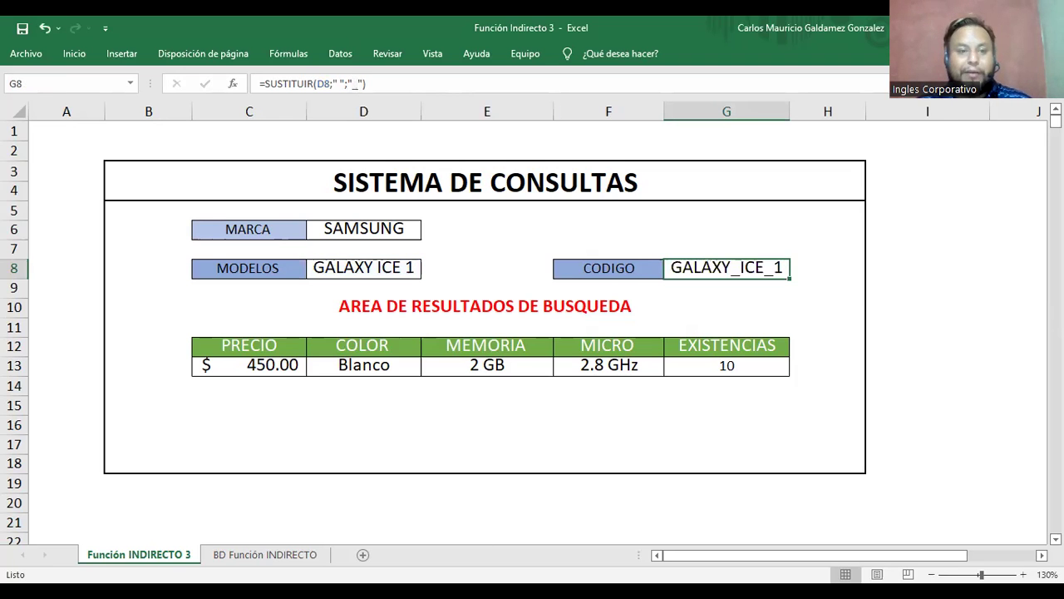
# Check the name Excel proposes for the GALAXY ICE 1 cell C3 on the BD Función INDIRECTO sheet, without defining it, and return to the lookup sheet
pyautogui.click(249, 555)
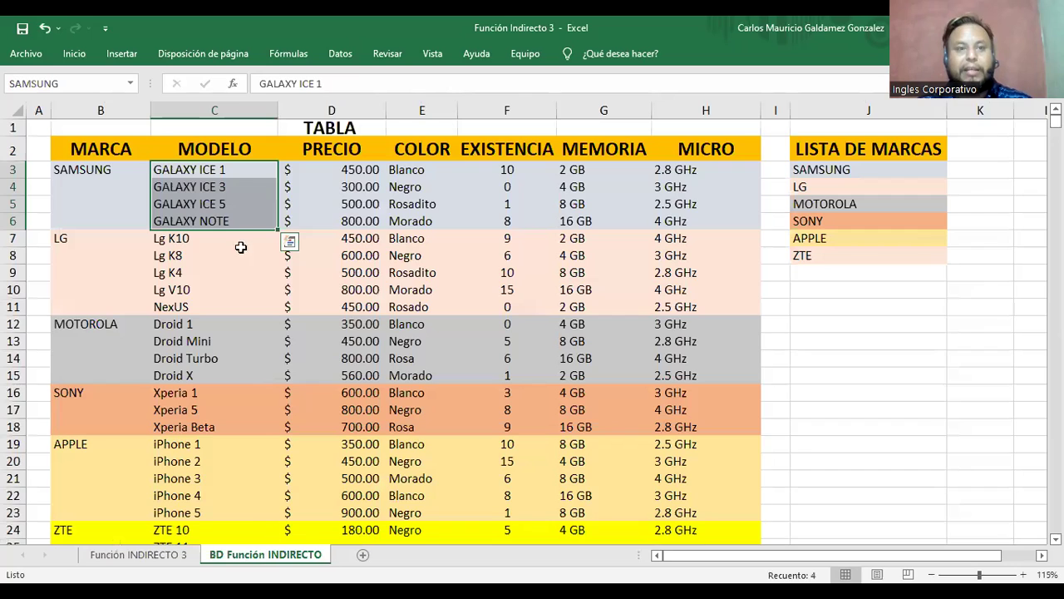
pyautogui.click(223, 175)
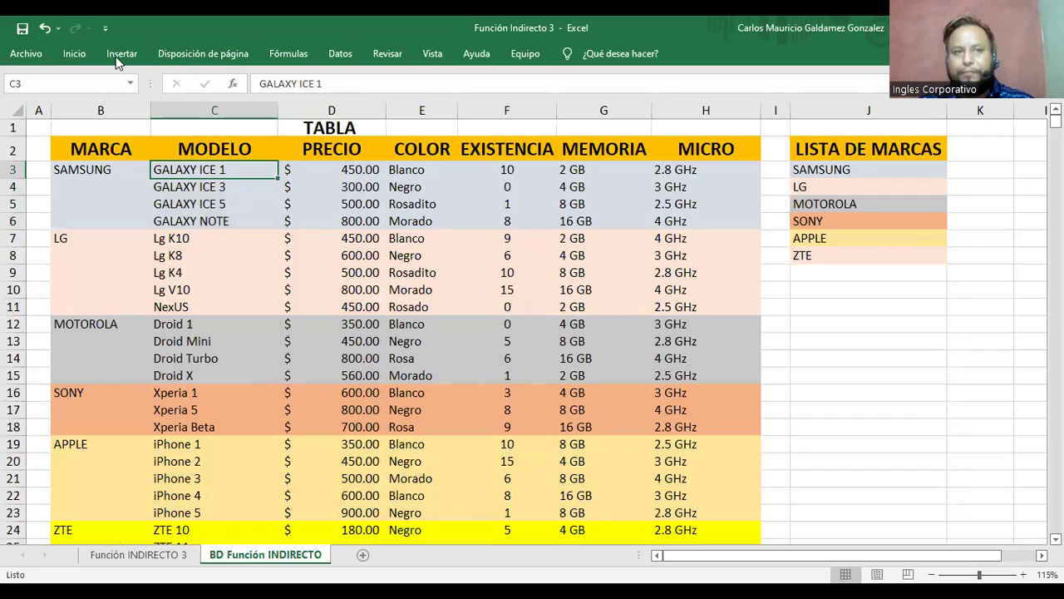
pyautogui.click(302, 55)
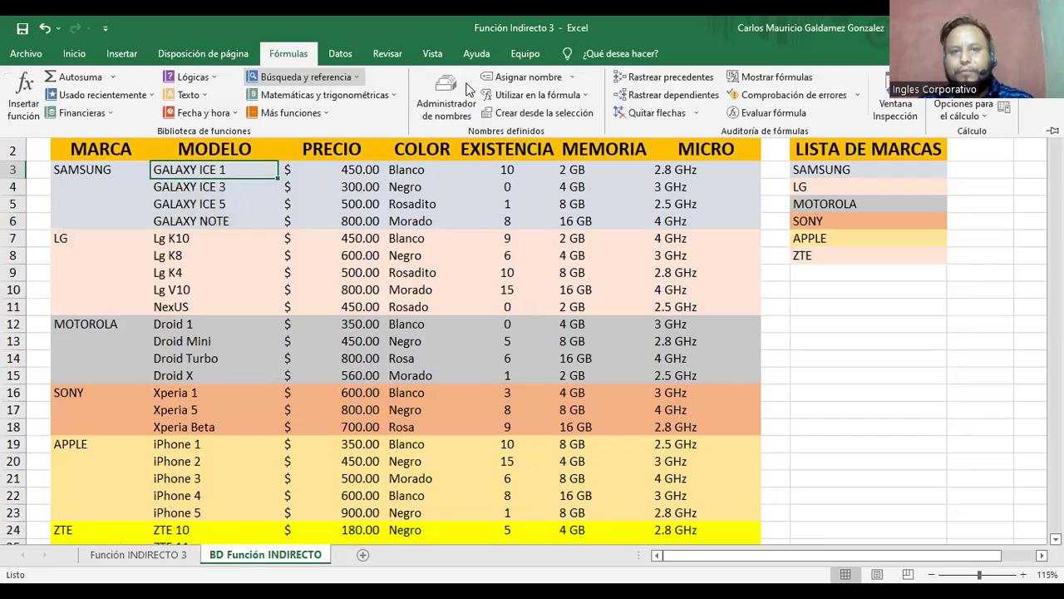
pyautogui.click(532, 76)
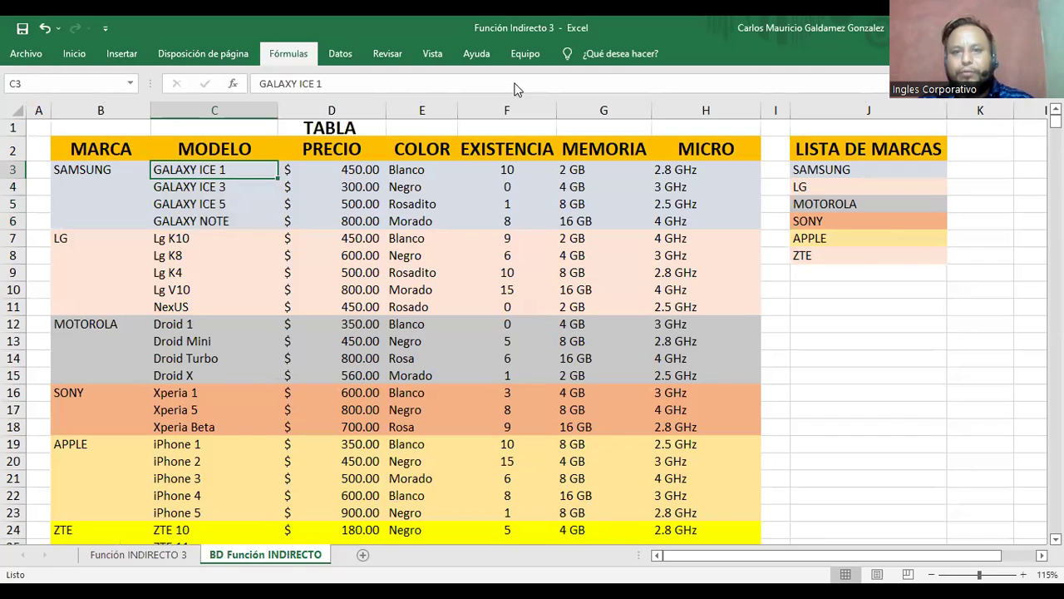
pyautogui.click(782, 274)
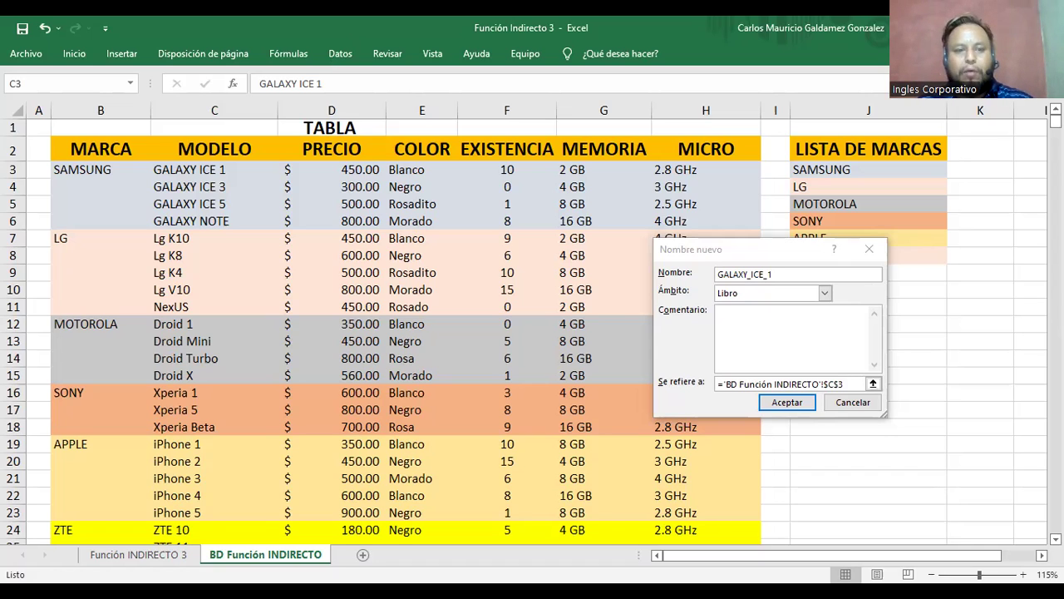
pyautogui.press('Return')
pyautogui.click(162, 559)
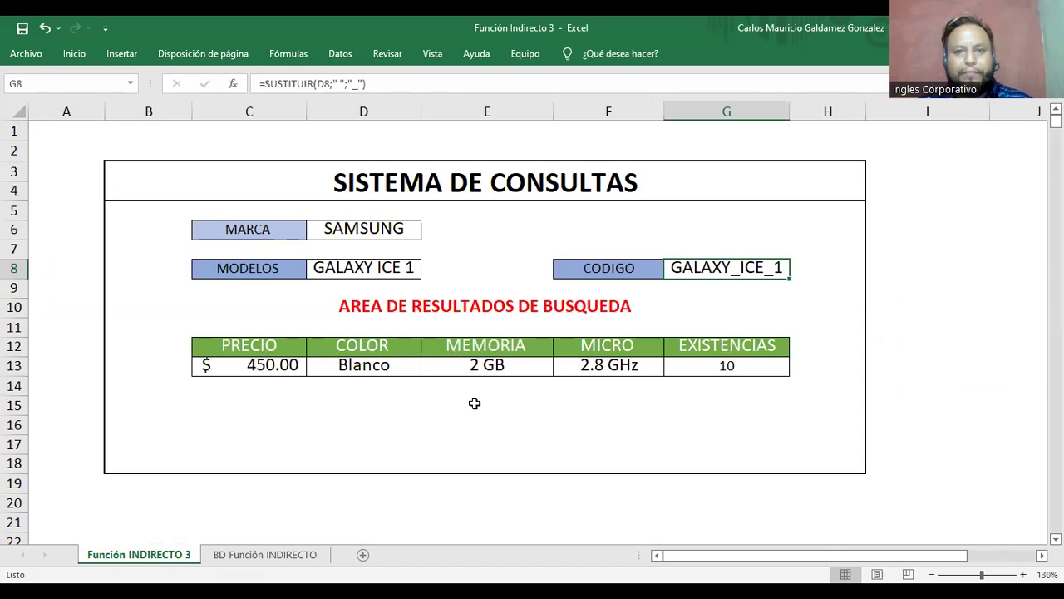
# Examine the $G$8 reference and the "_PREC" suffix in the INDIRECTO formula of the PRECIO cell C13
pyautogui.click(359, 278)
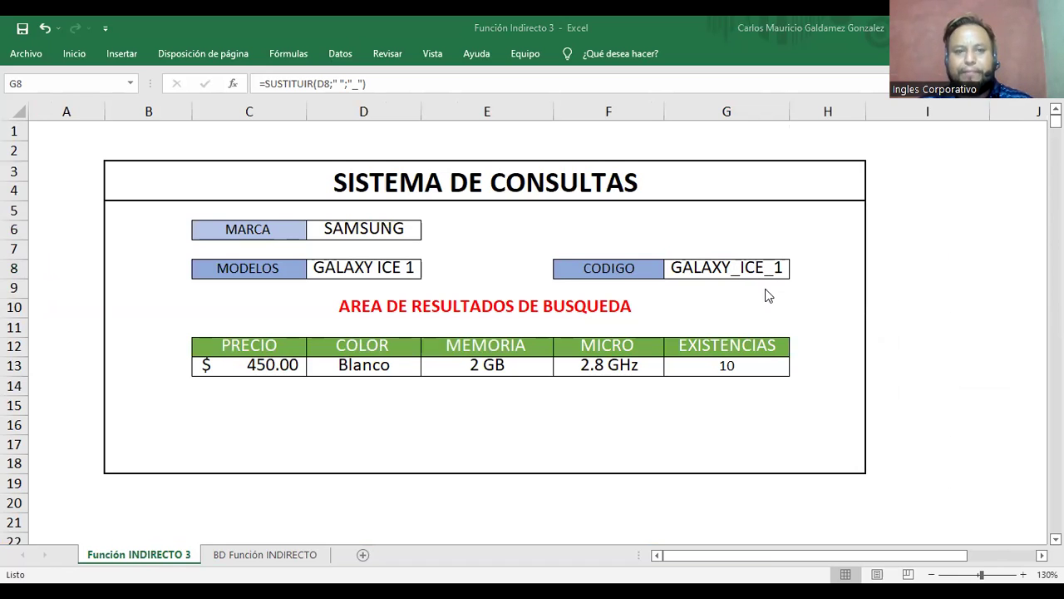
pyautogui.click(248, 364)
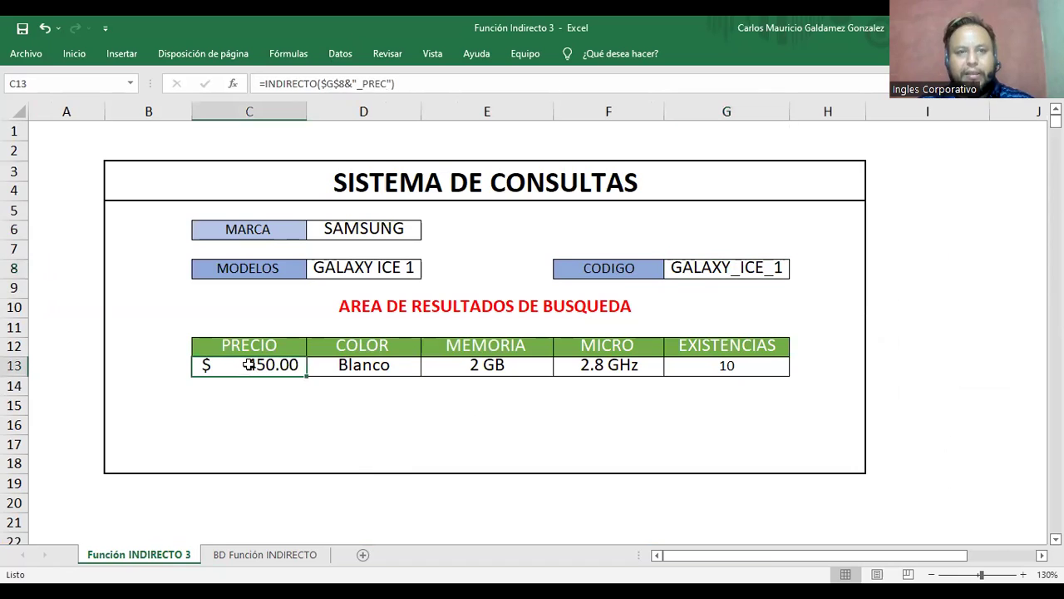
pyautogui.click(345, 84)
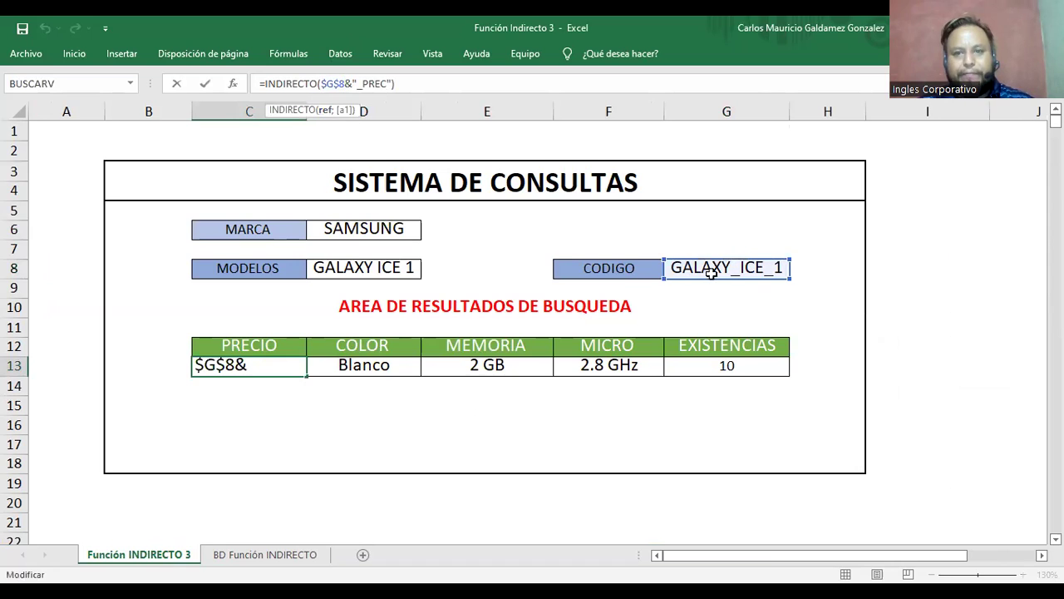
pyautogui.doubleClick(350, 84)
pyautogui.moveTo(358, 83); pyautogui.dragTo(385, 86)
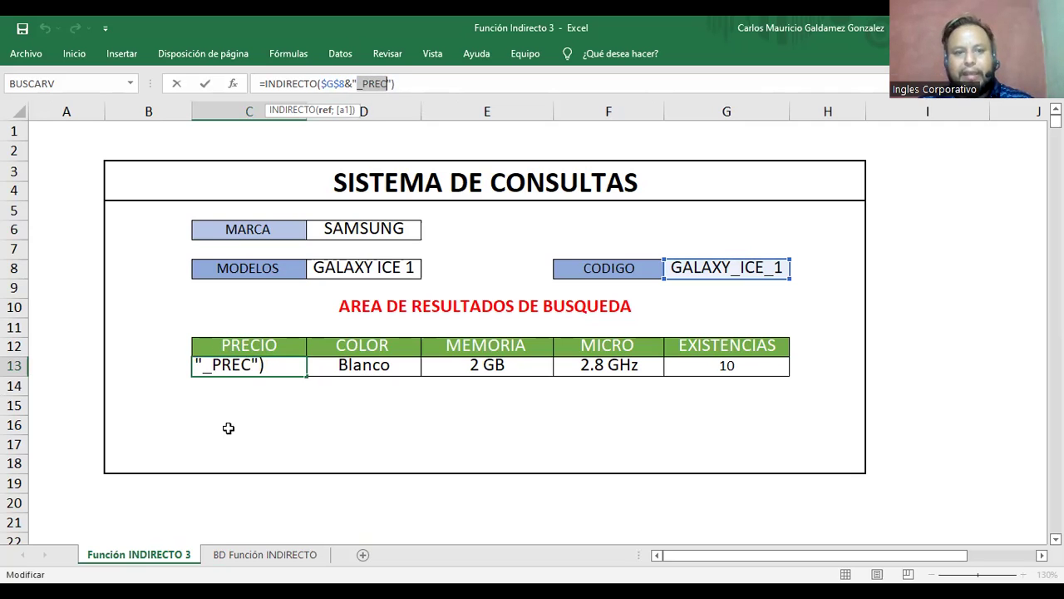
# Check the named price cell D3 on the BD Función INDIRECTO sheet and find GALAXY_ICE_1_PREC among the workbook's defined names
pyautogui.click(253, 559)
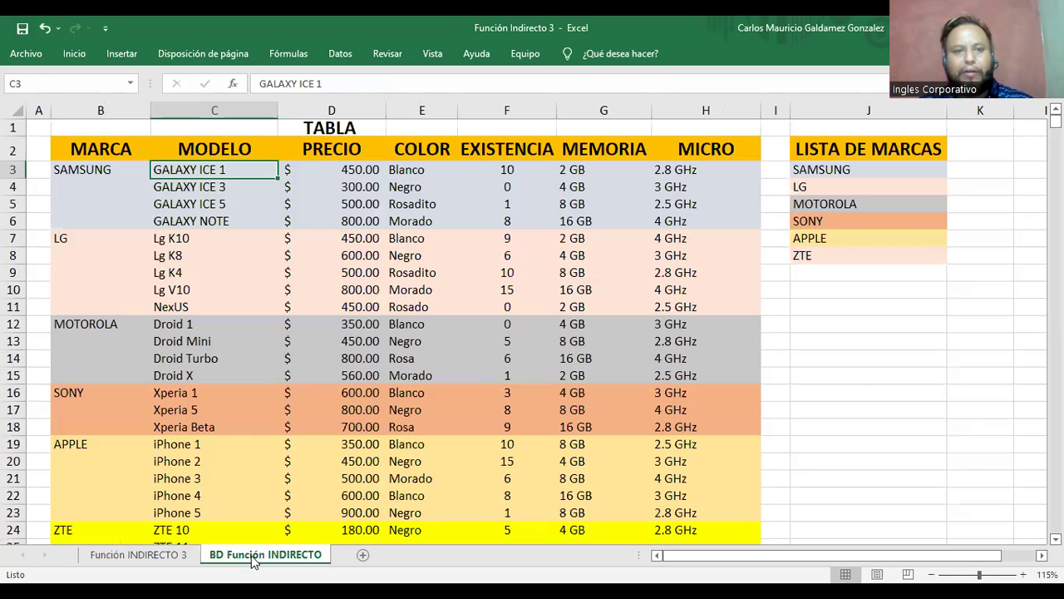
pyautogui.click(353, 166)
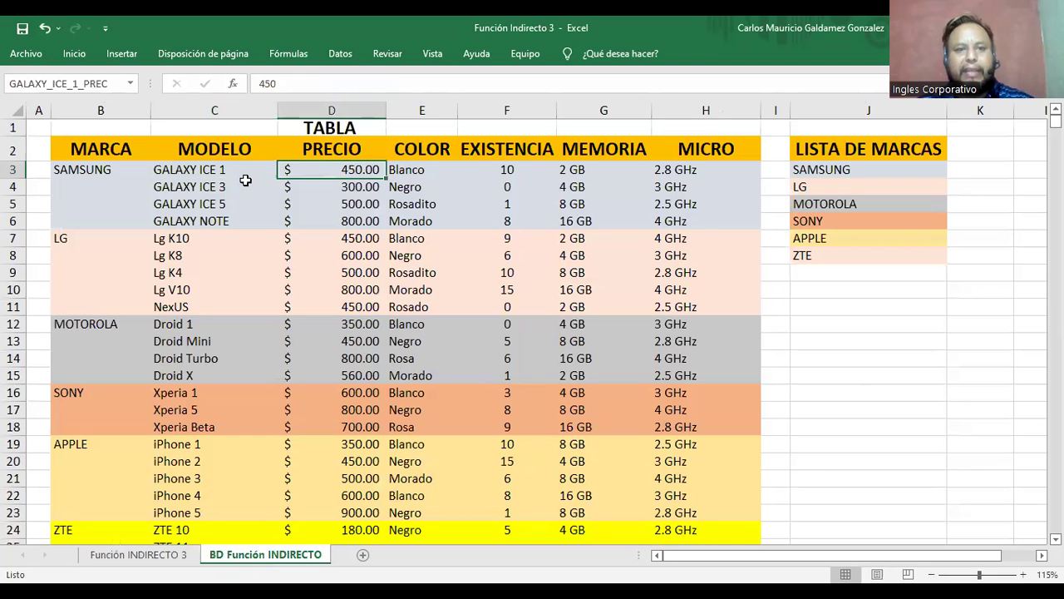
pyautogui.click(208, 170)
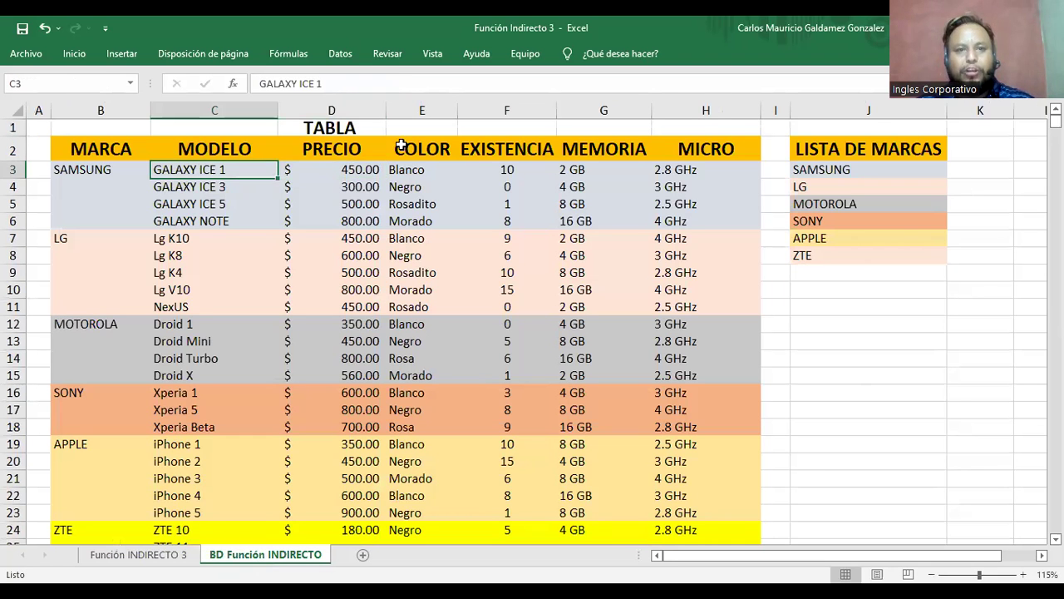
pyautogui.click(291, 56)
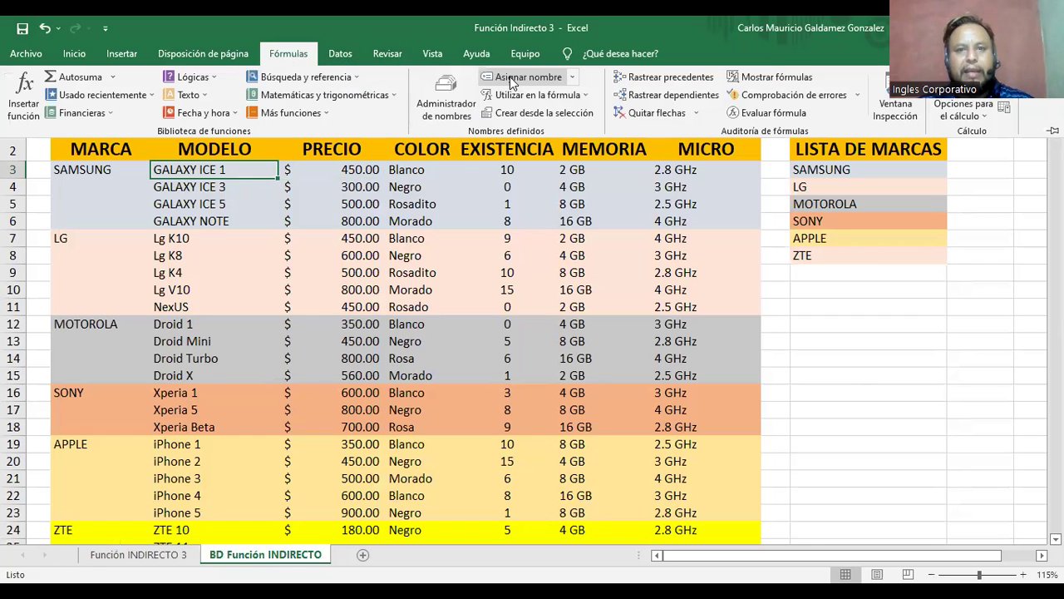
pyautogui.click(449, 111)
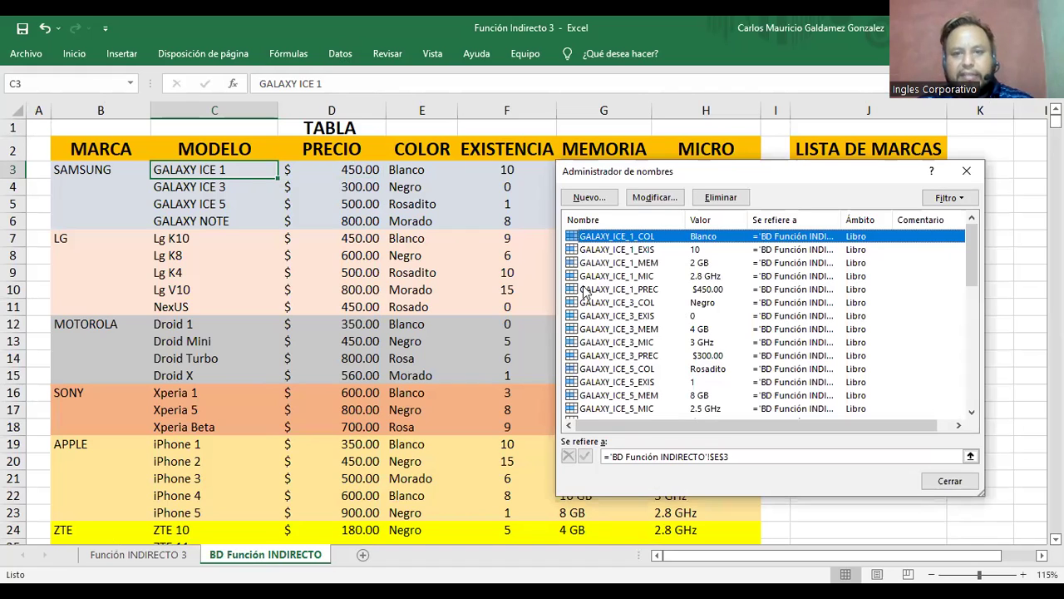
pyautogui.click(620, 290)
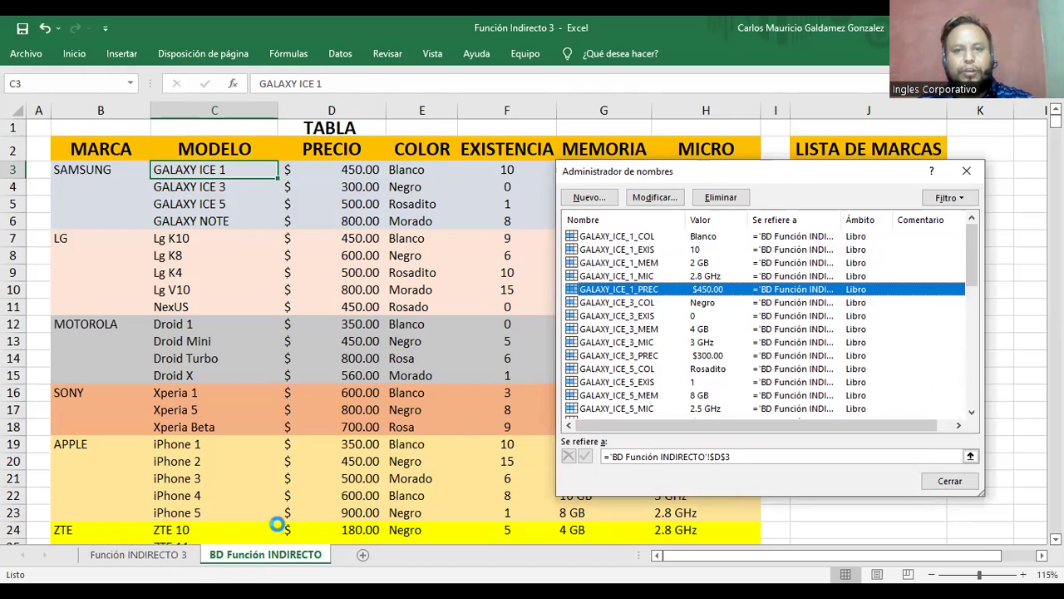
pyautogui.press('Escape')
# Compare the CODIGO cell G8 with the $G$8&"_PREC" argument of the PRECIO formula, and leave the formula unchanged
pyautogui.click(177, 557)
pyautogui.click(721, 266)
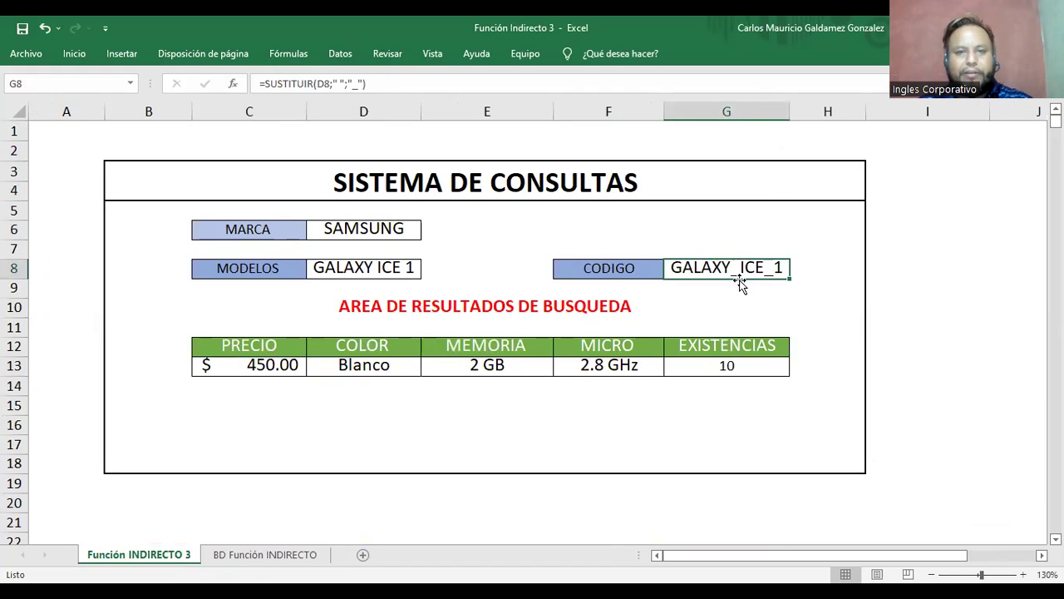
pyautogui.click(272, 366)
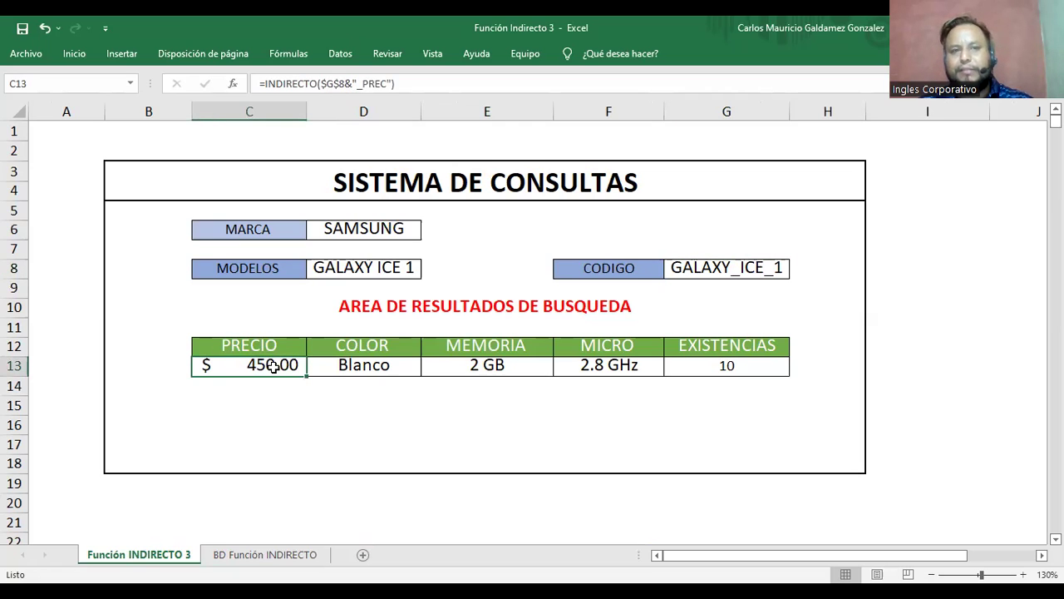
pyautogui.doubleClick(332, 84)
pyautogui.moveTo(358, 84); pyautogui.dragTo(392, 83)
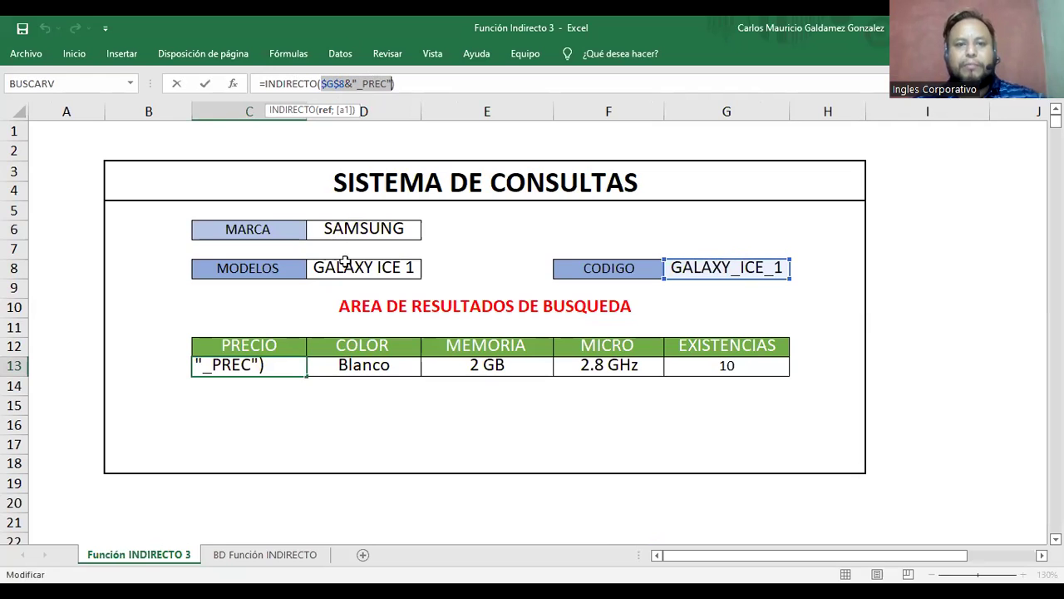
pyautogui.click(713, 271)
pyautogui.press('Escape')
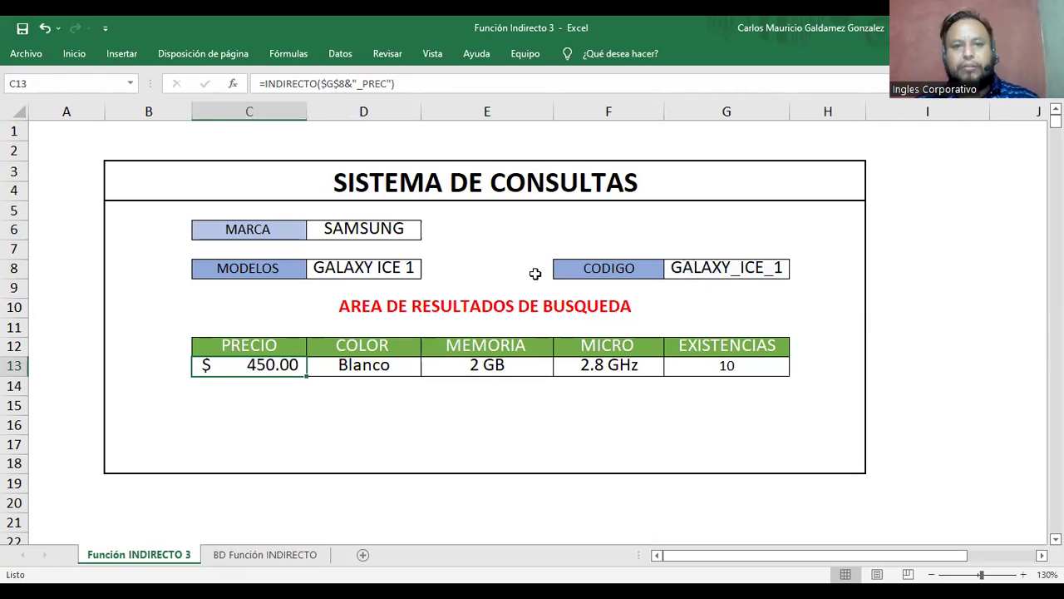
# Trace the lookup chain from the MODELOS cell D8 through the CODIGO cell G8 to the INDIRECTO argument in the PRECIO cell C13
pyautogui.click(378, 268)
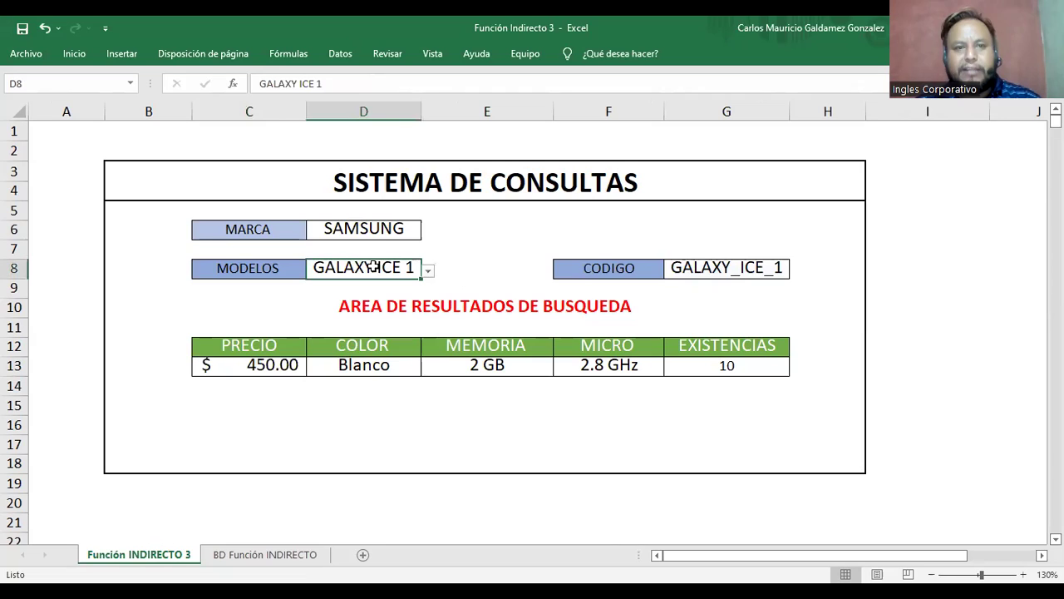
pyautogui.click(713, 267)
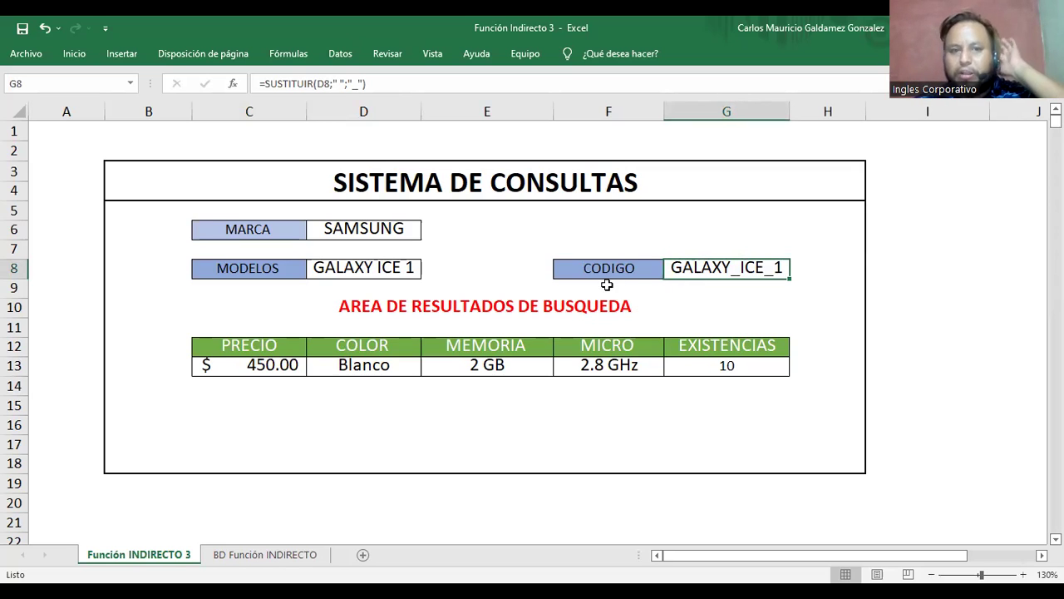
pyautogui.click(242, 372)
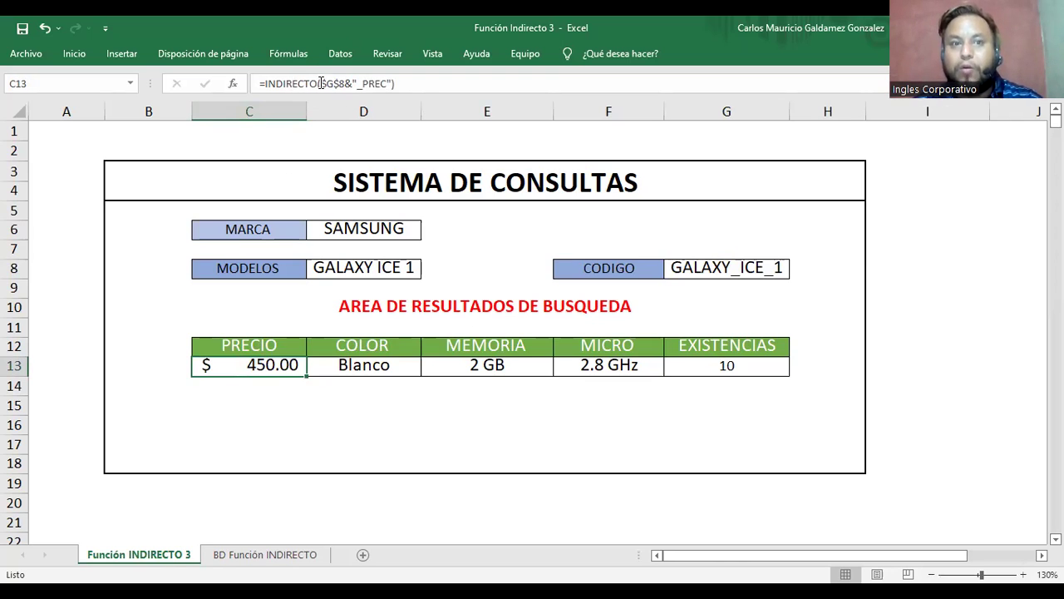
pyautogui.moveTo(321, 84); pyautogui.dragTo(392, 80)
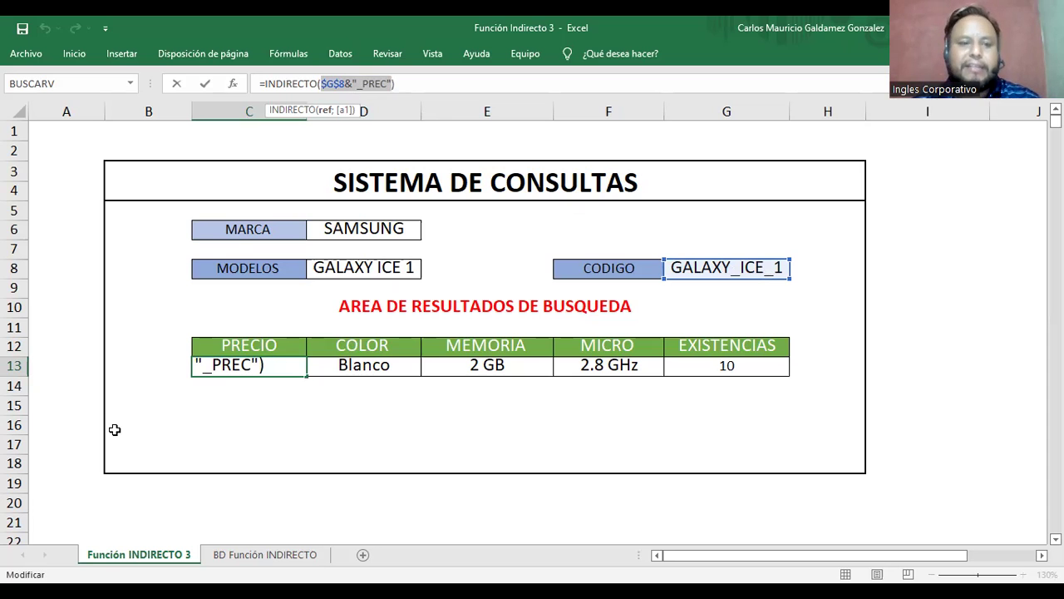
pyautogui.click(264, 554)
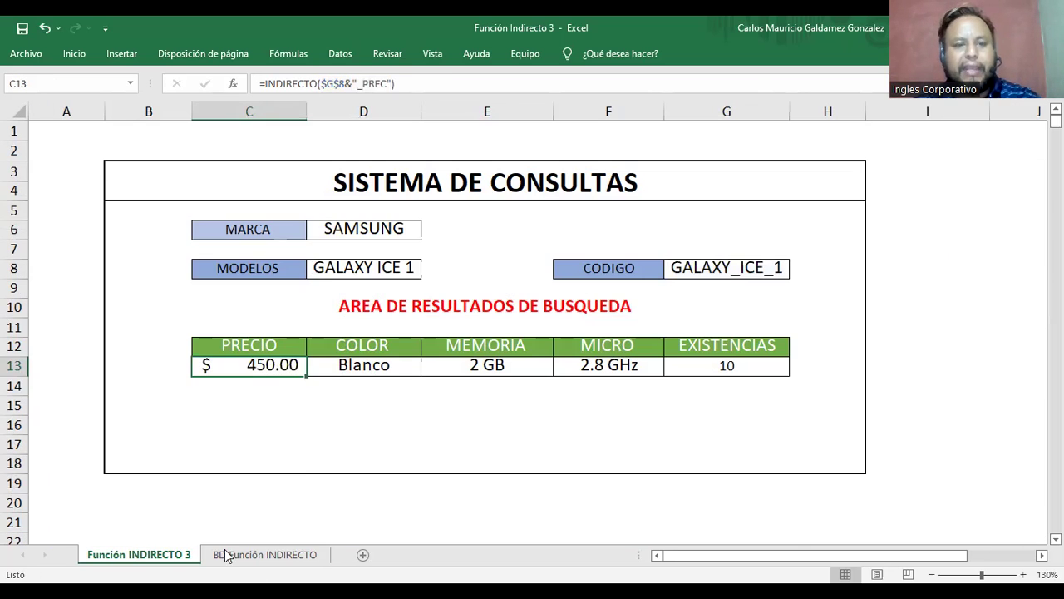
# Review the GALAXY_ICE_1_PREC entry and its reference in the name manager again, and return to the Función INDIRECTO 3 sheet
pyautogui.click(237, 554)
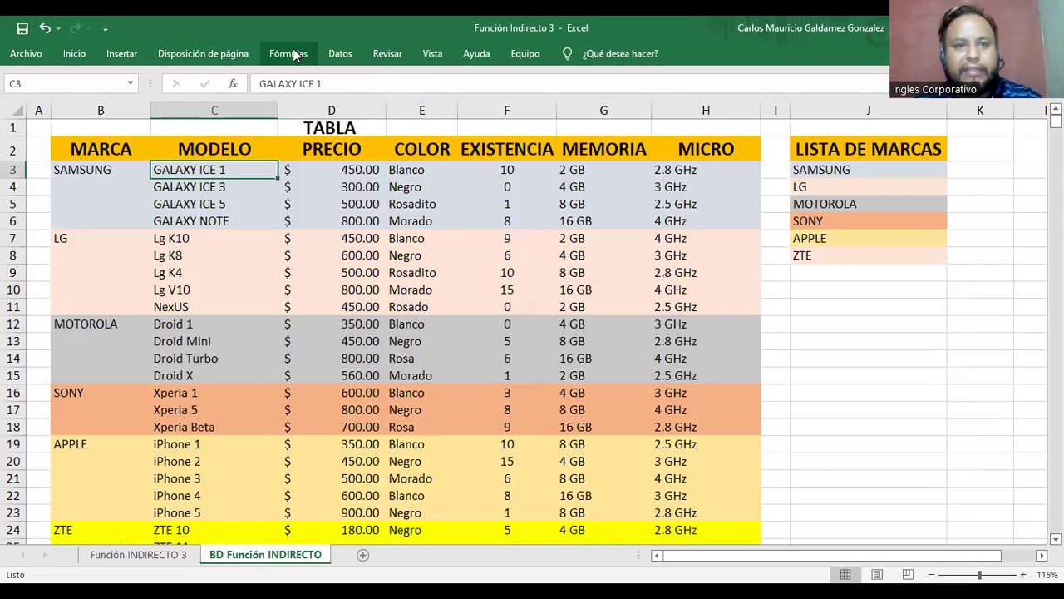
pyautogui.click(441, 107)
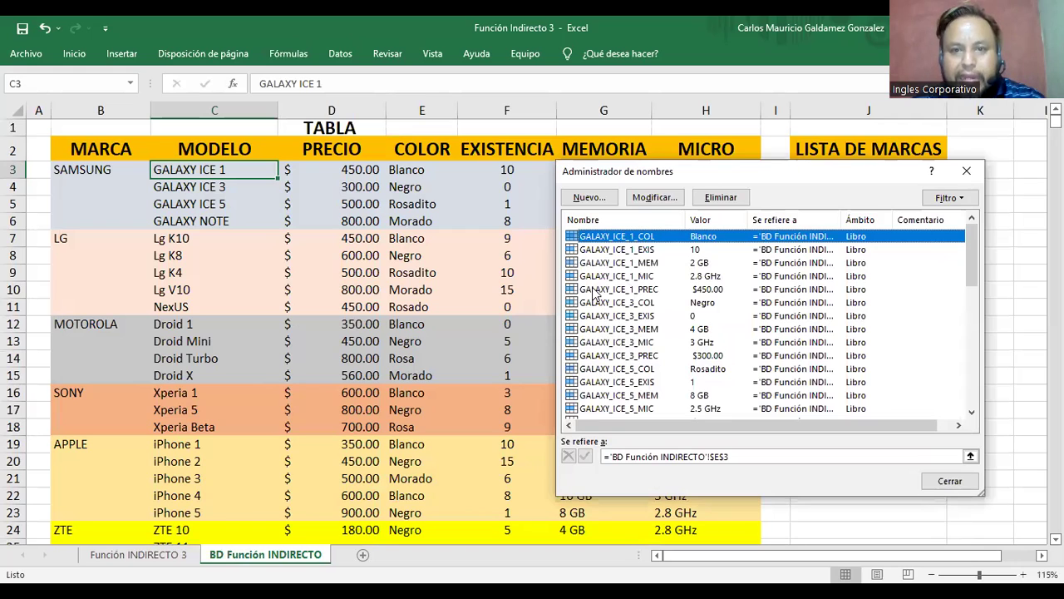
pyautogui.click(617, 290)
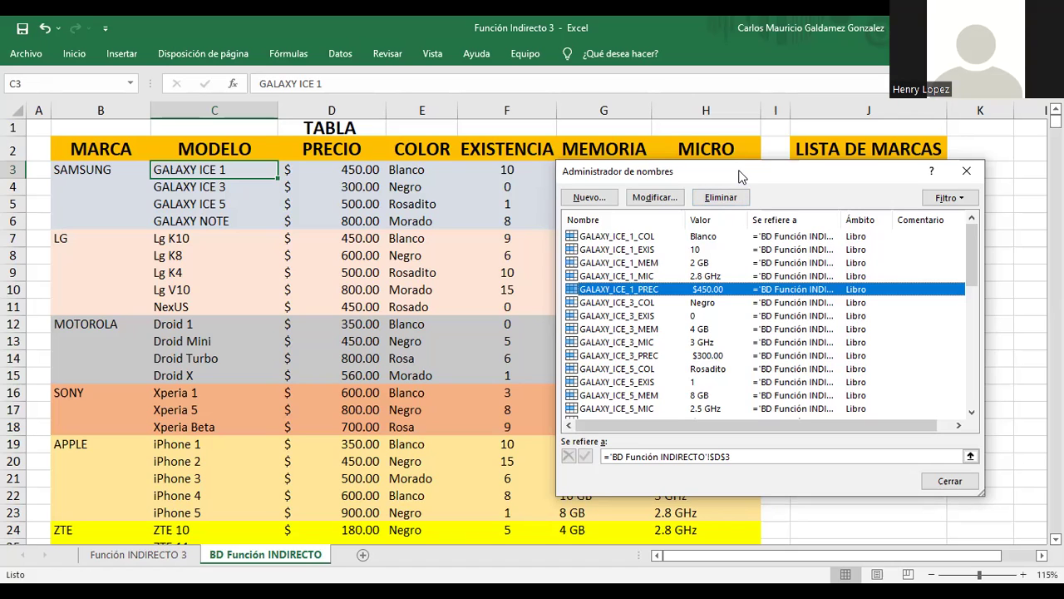
pyautogui.moveTo(740, 175); pyautogui.dragTo(651, 182)
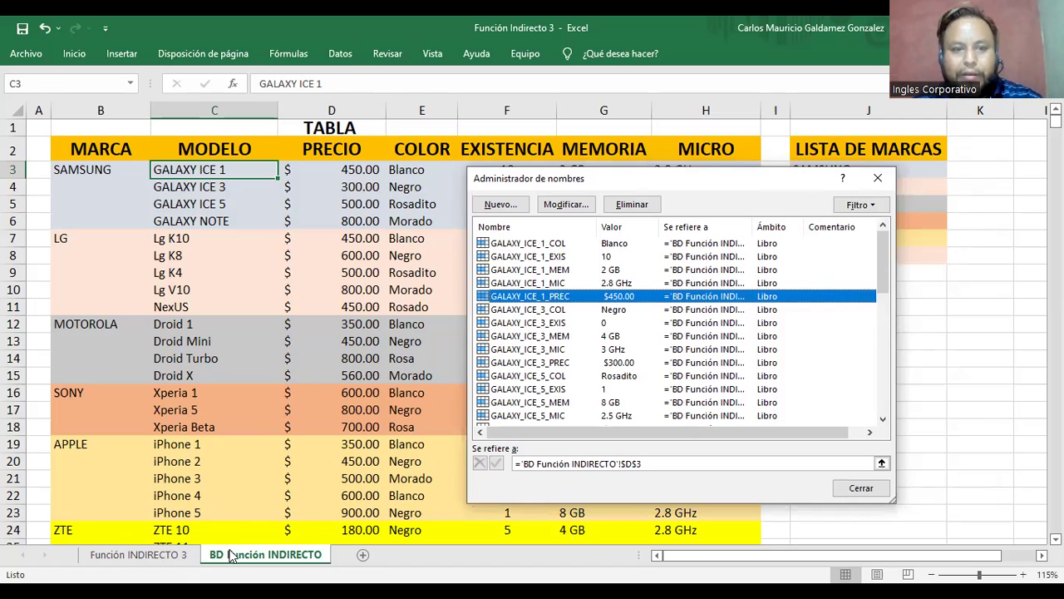
pyautogui.press('Escape')
pyautogui.click(185, 555)
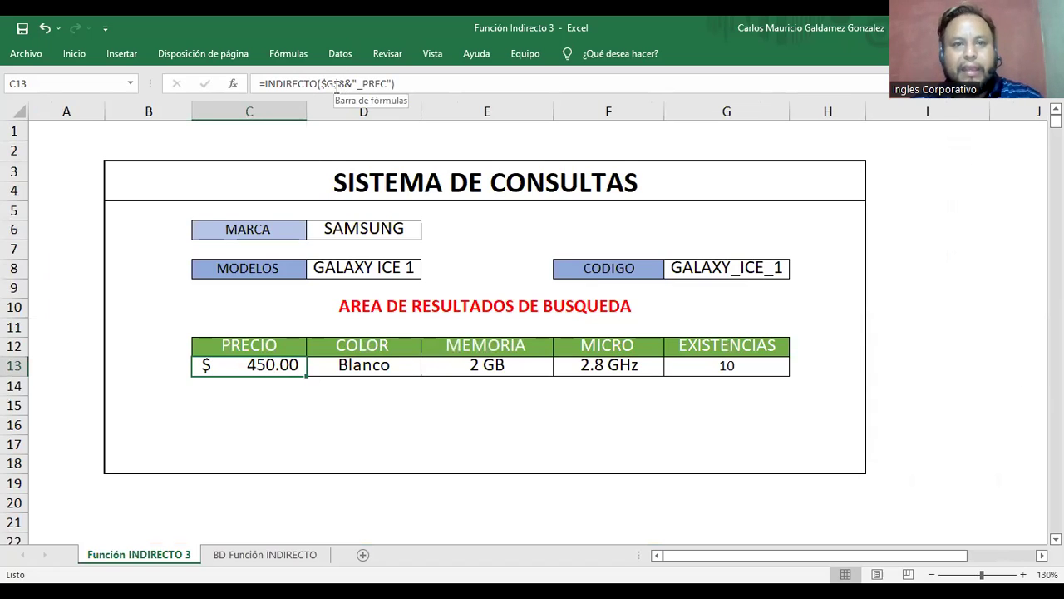
# Try to replace the $G$8&"_PREC" argument of the PRECIO formula with the named price cell GALAXY_ICE_1_PREC
pyautogui.moveTo(323, 84); pyautogui.dragTo(388, 84)
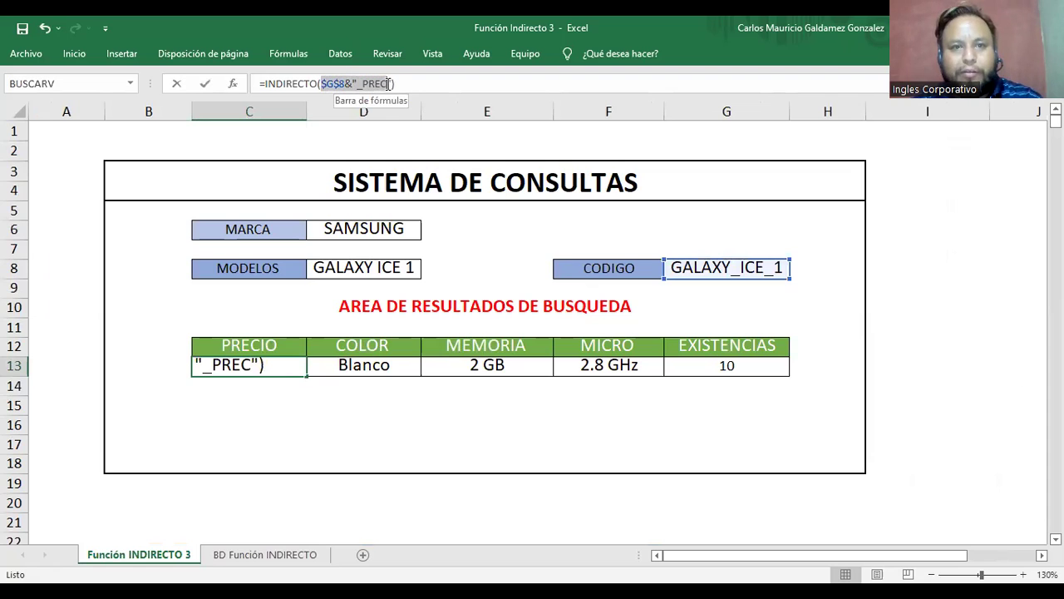
pyautogui.click(229, 558)
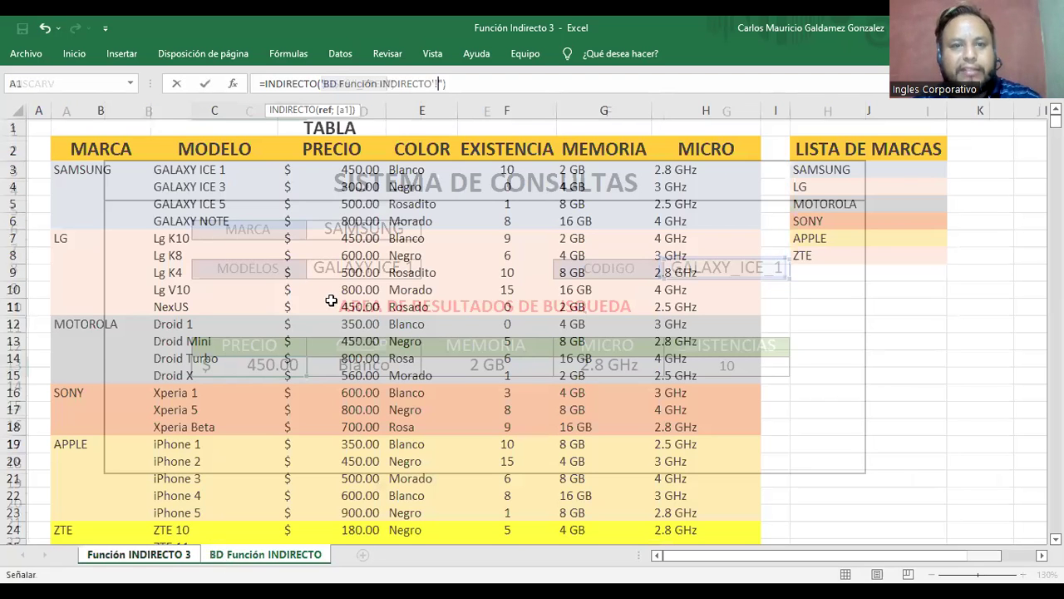
pyautogui.click(326, 169)
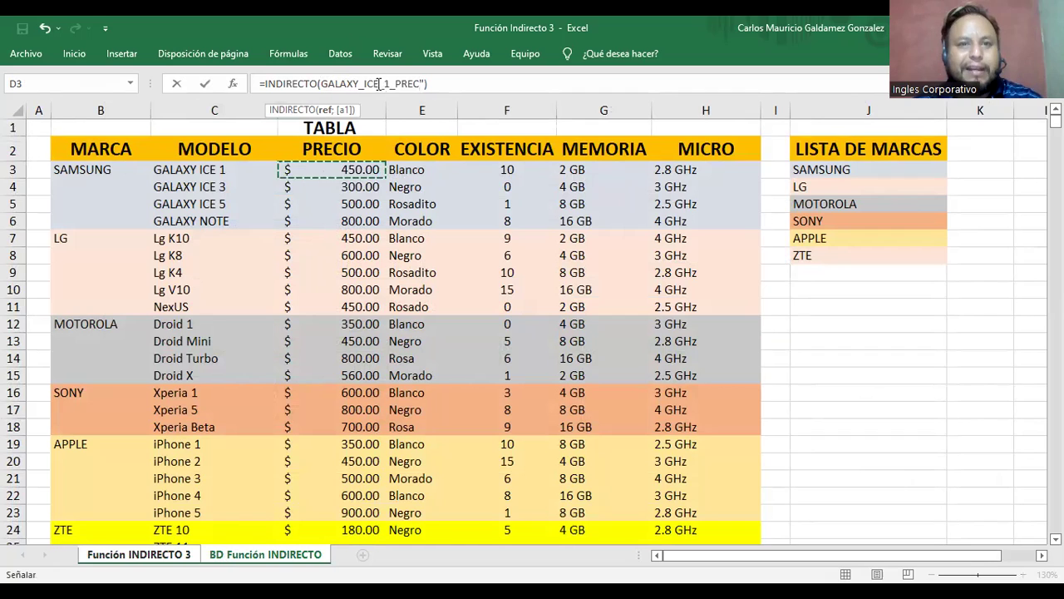
pyautogui.click(420, 84)
pyautogui.write('"')
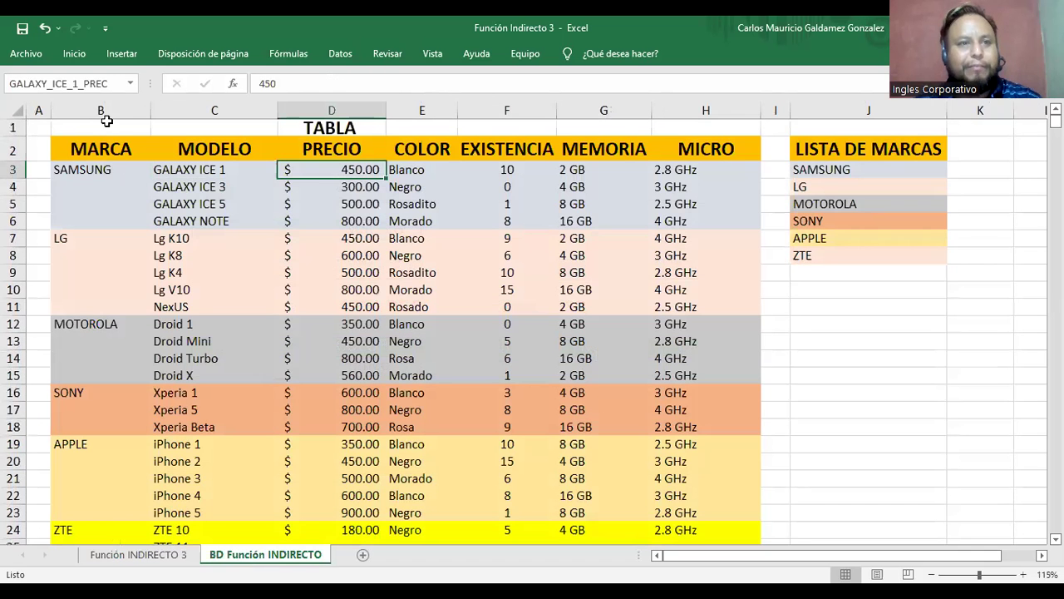
# Check the defined names of the Samsung and LG price cells in column D, from D4 down to the Lg K4 price in D9
pyautogui.click(312, 187)
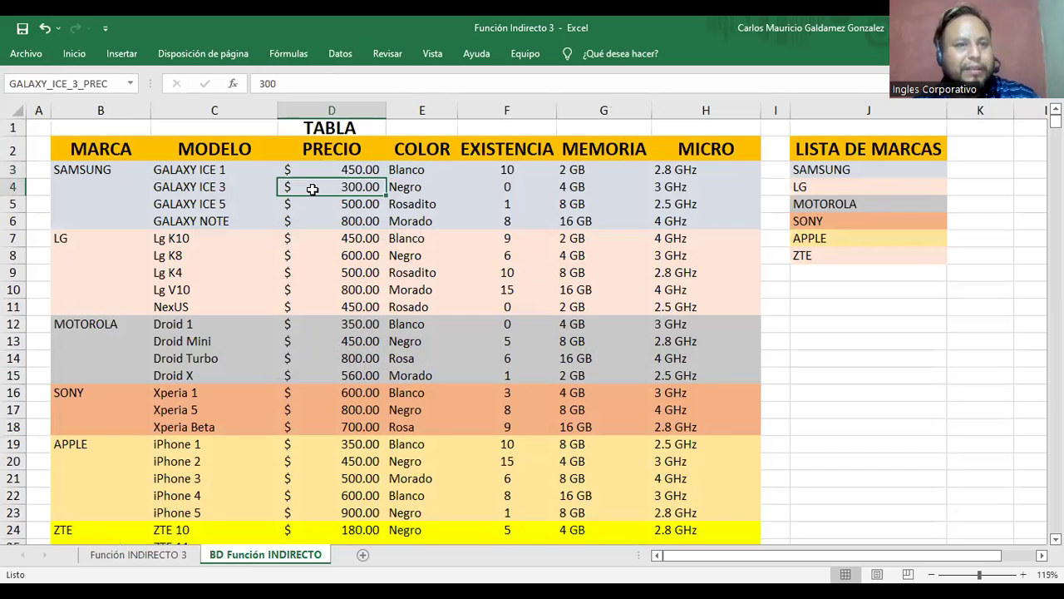
pyautogui.click(319, 207)
pyautogui.click(321, 221)
pyautogui.click(328, 252)
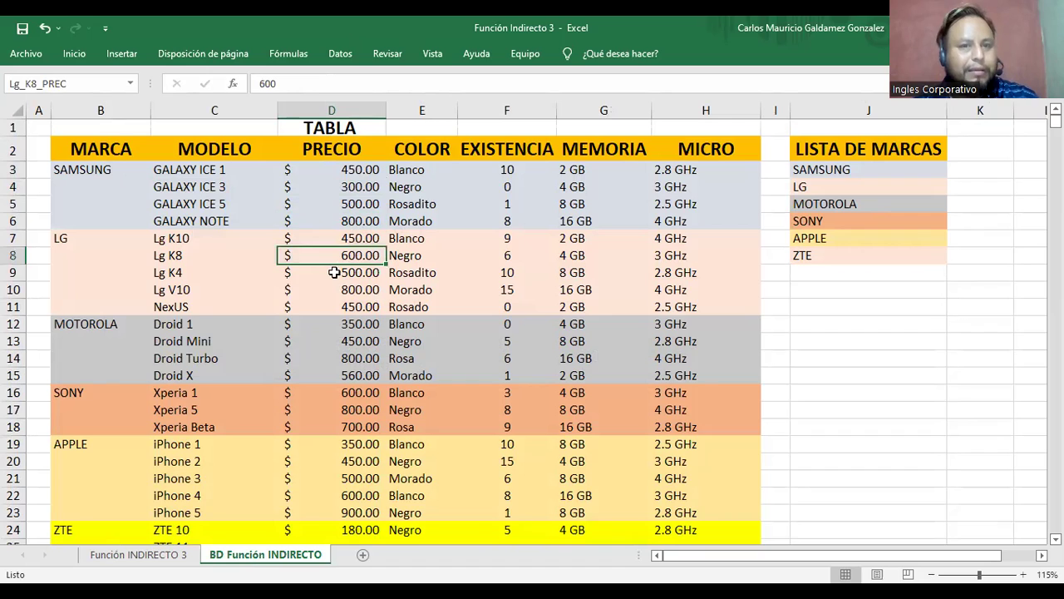
pyautogui.click(334, 276)
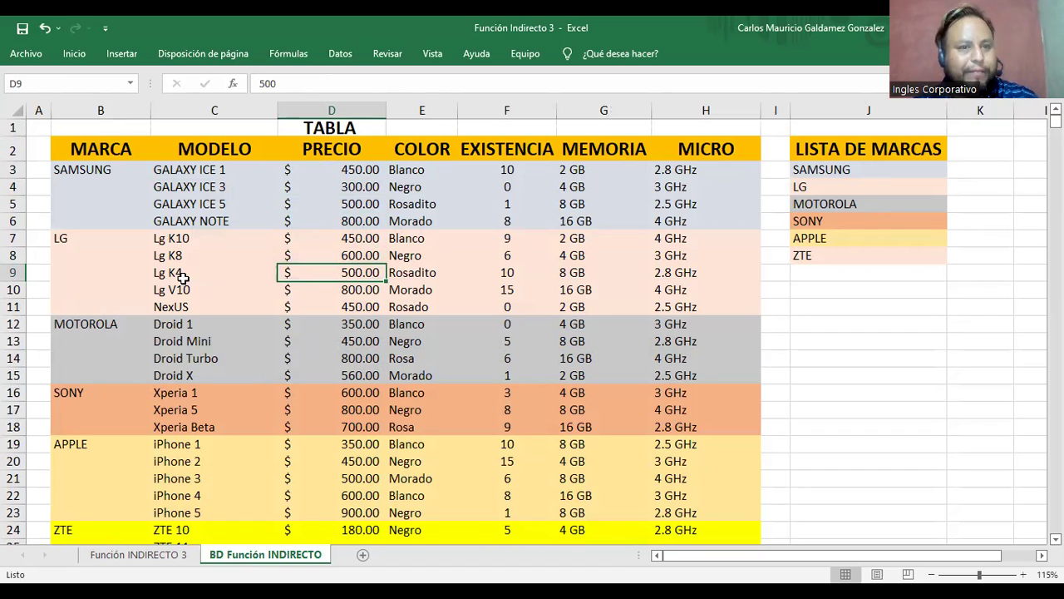
# Copy the name of the Lg K8 price cell D8 and adapt it to name the Lg K4 price cell D9 Lg_K4_PREC
pyautogui.click(325, 253)
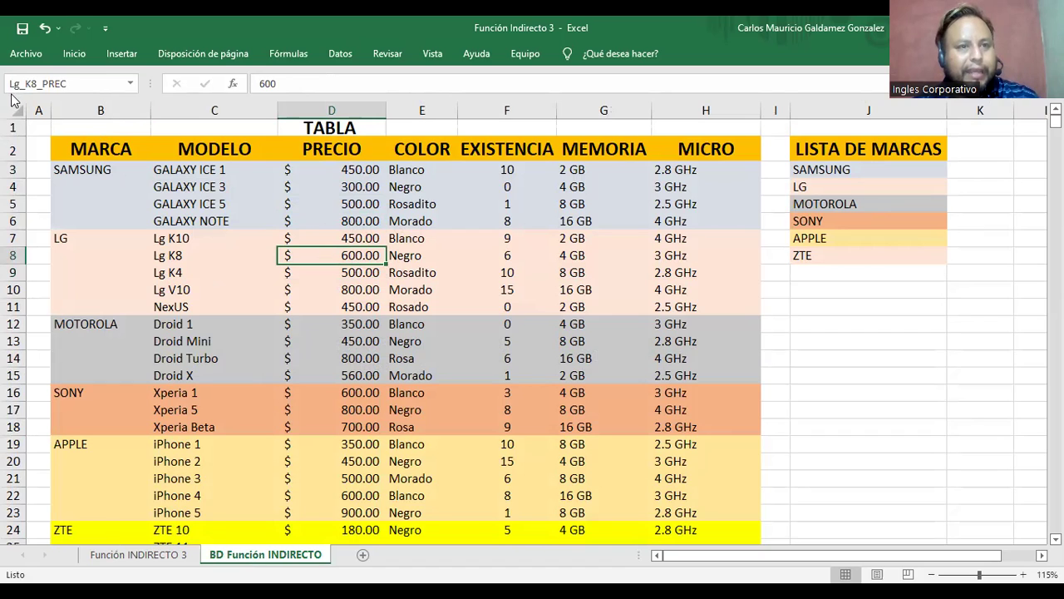
pyautogui.click(72, 86)
pyautogui.hotkey('ctrl', 'c')
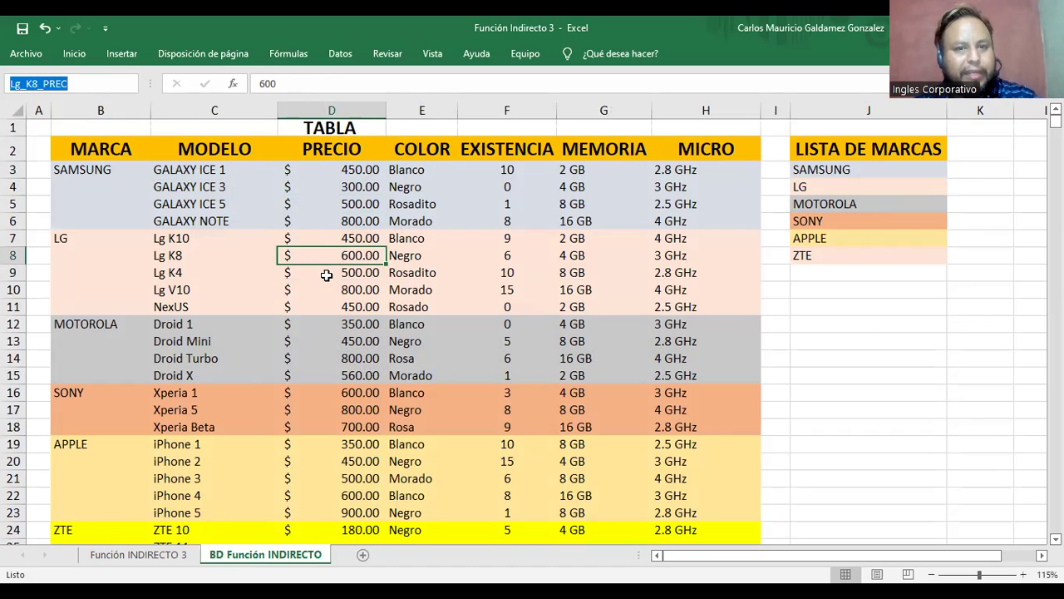
pyautogui.click(328, 271)
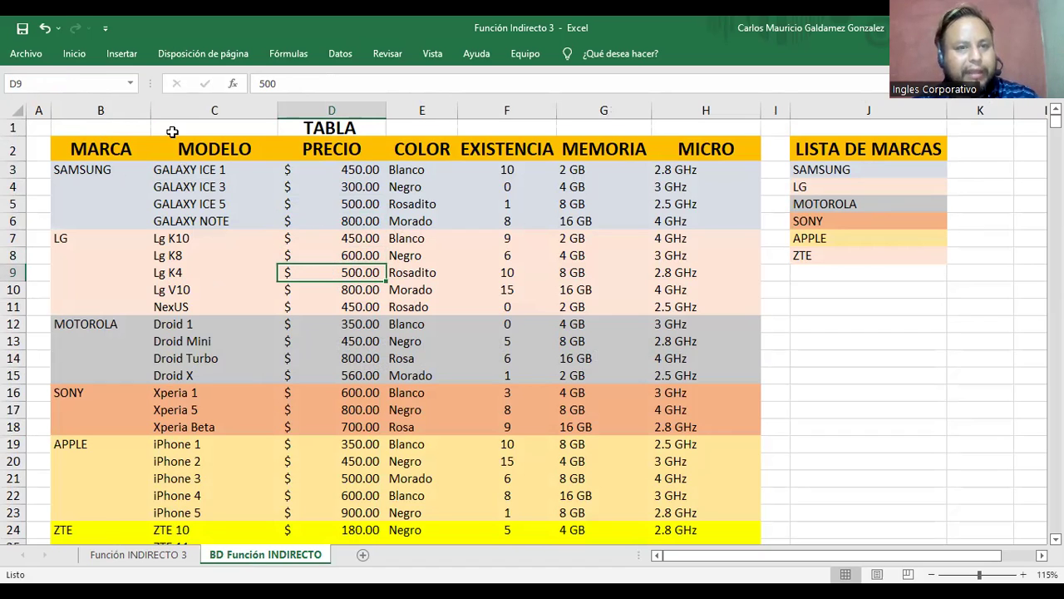
pyautogui.click(80, 84)
pyautogui.hotkey('ctrl', 'v')
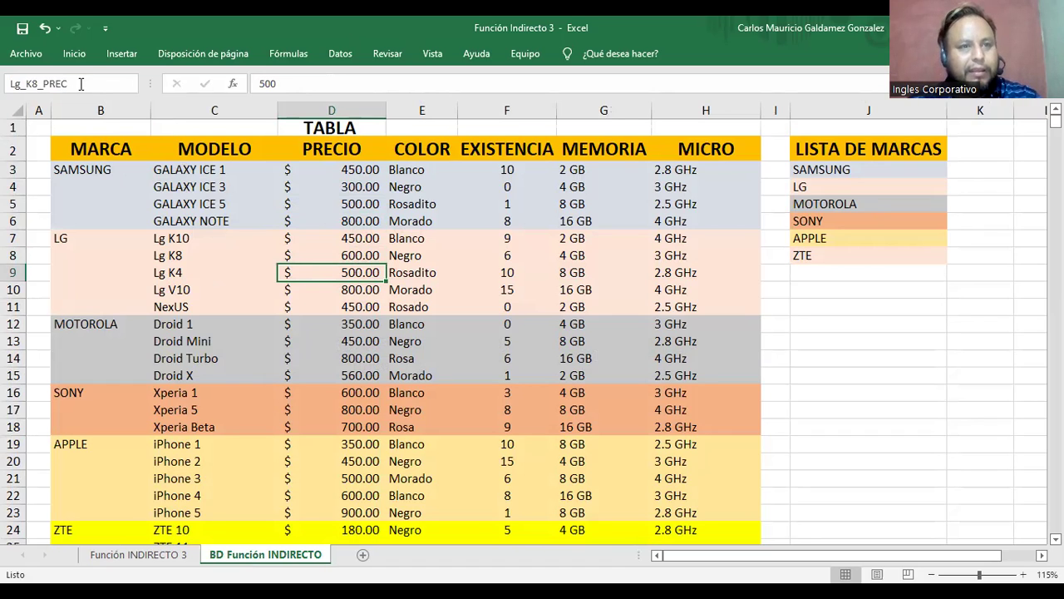
pyautogui.press('BackSpace')
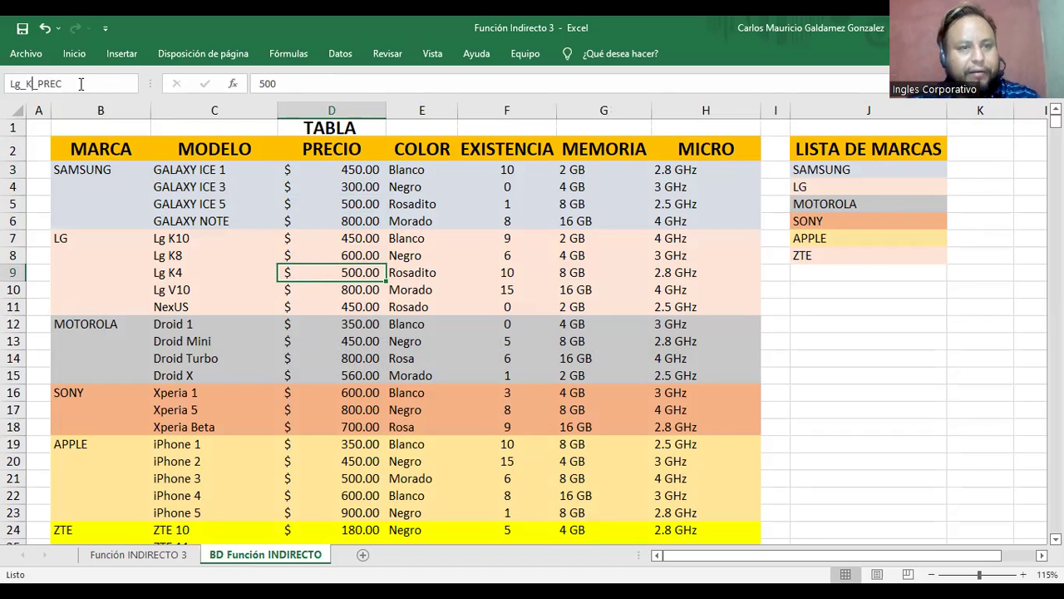
pyautogui.write('4')
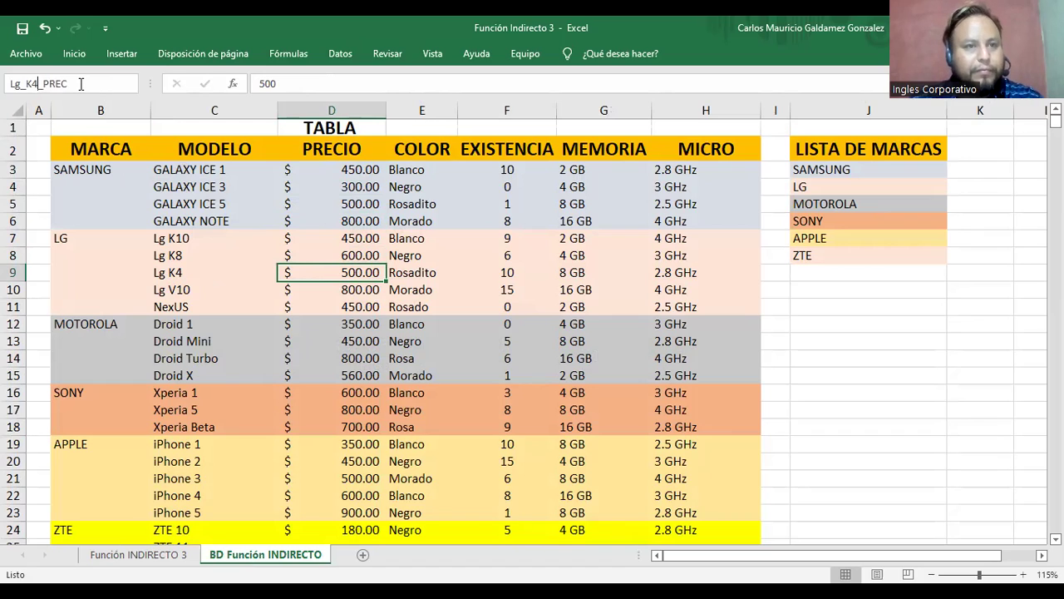
pyautogui.press('Return')
# Name the Lg V10 price cell D10 Lg_v10_PREC, based on the copied Lg_K8_PREC name
pyautogui.click(335, 293)
pyautogui.click(41, 83)
pyautogui.hotkey('ctrl', 'v')
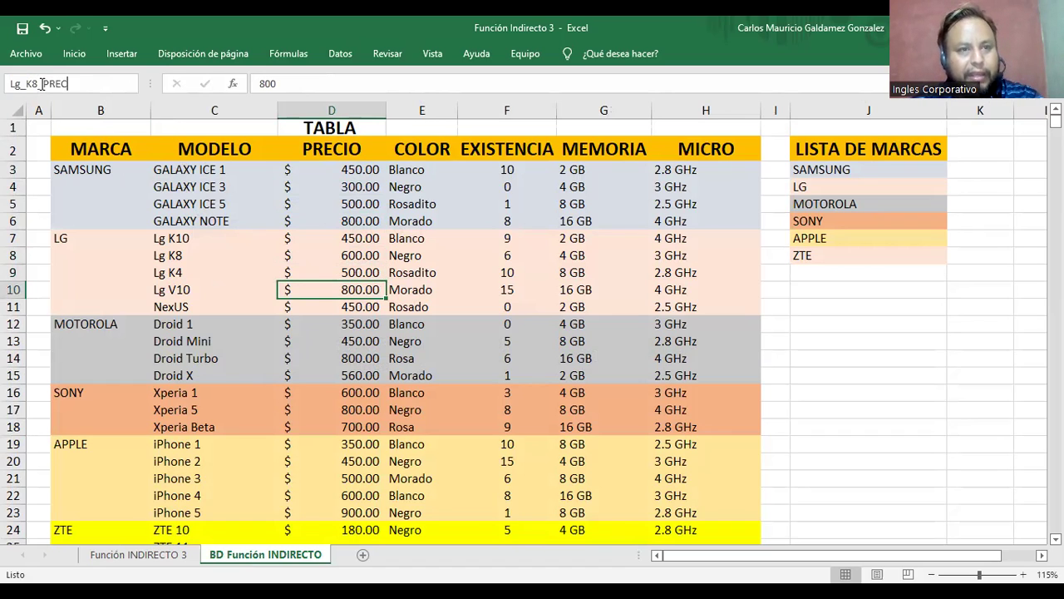
pyautogui.press('BackSpace')
pyautogui.press('BackSpace')
pyautogui.write('v10')
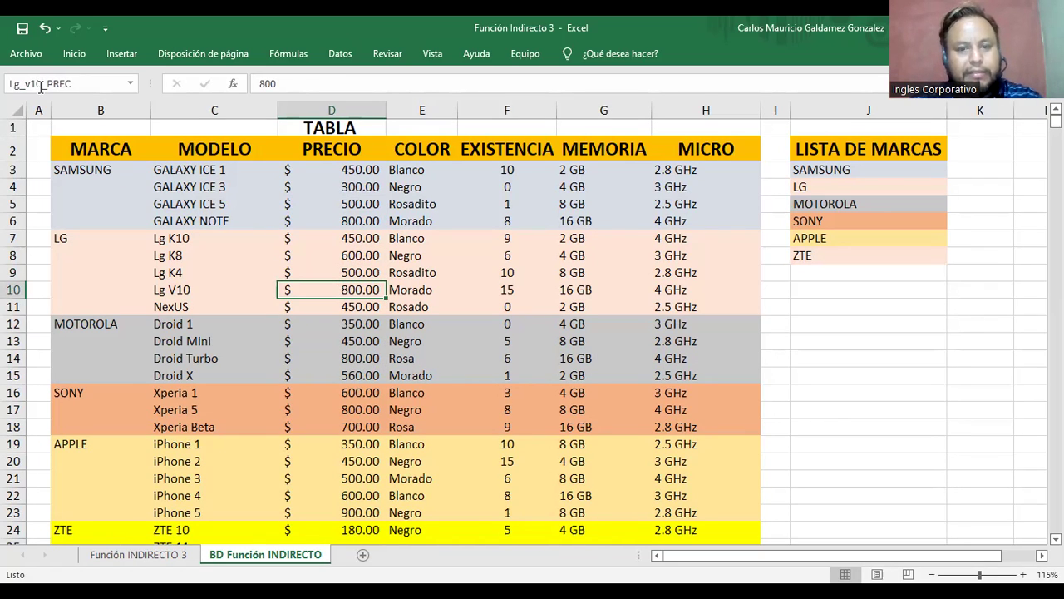
pyautogui.press('Return')
# Name the NexUS price cell D11 NexUS_PREC, based on the copied Lg_K8_PREC name
pyautogui.click(333, 304)
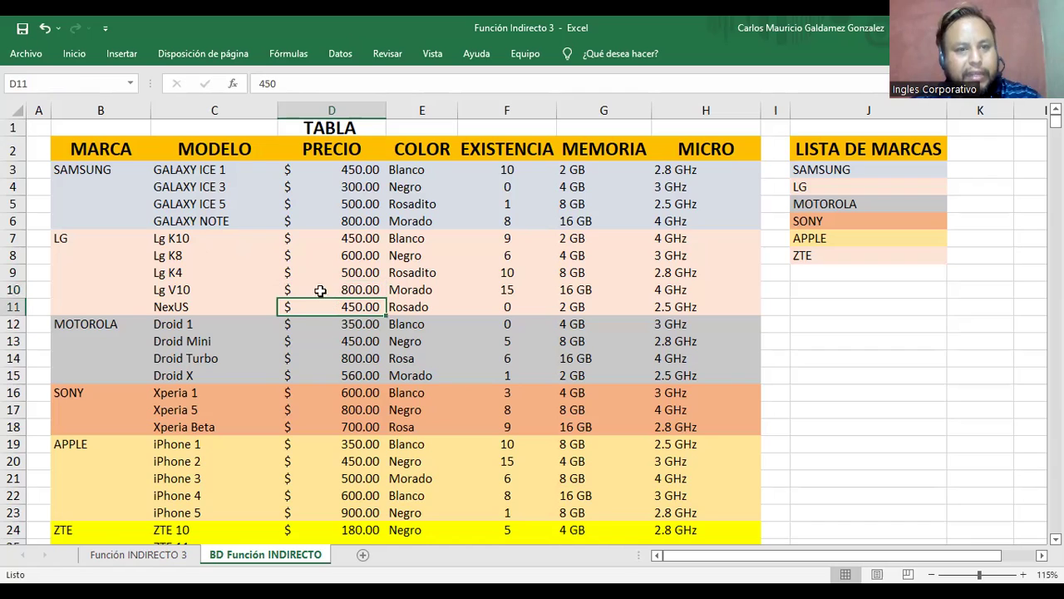
pyautogui.click(92, 84)
pyautogui.hotkey('ctrl', 'v')
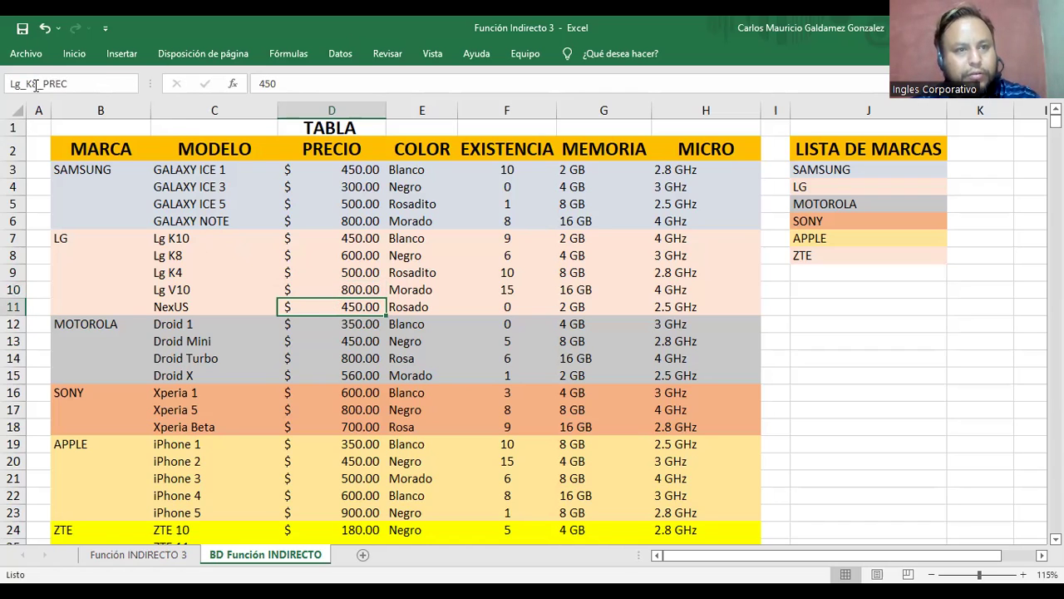
pyautogui.moveTo(15, 88); pyautogui.dragTo(2, 92)
pyautogui.write('ne')
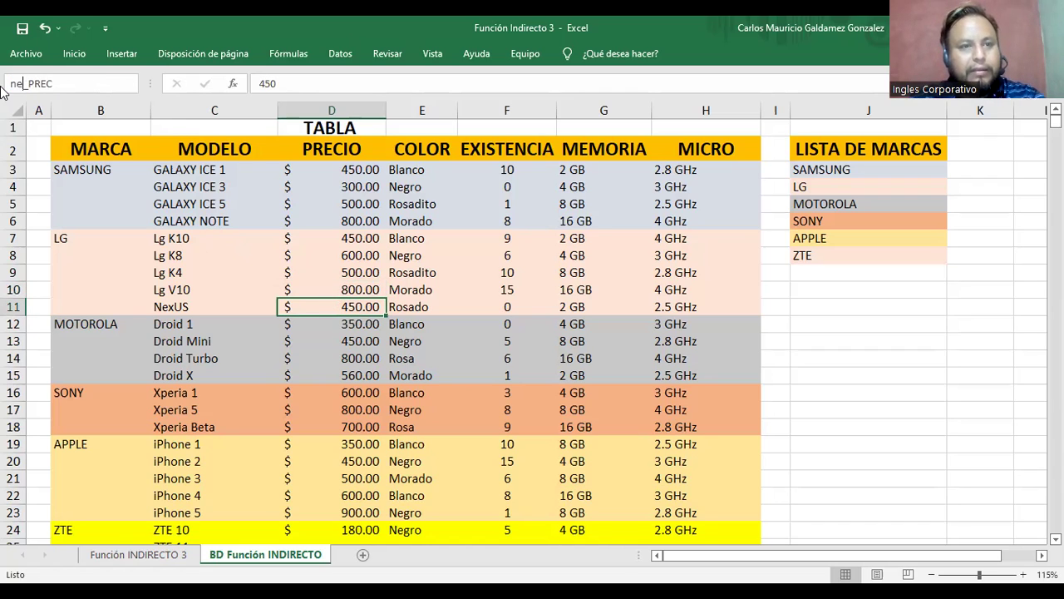
pyautogui.press('BackSpace')
pyautogui.press('BackSpace')
pyautogui.write('N')
pyautogui.write('exUS')
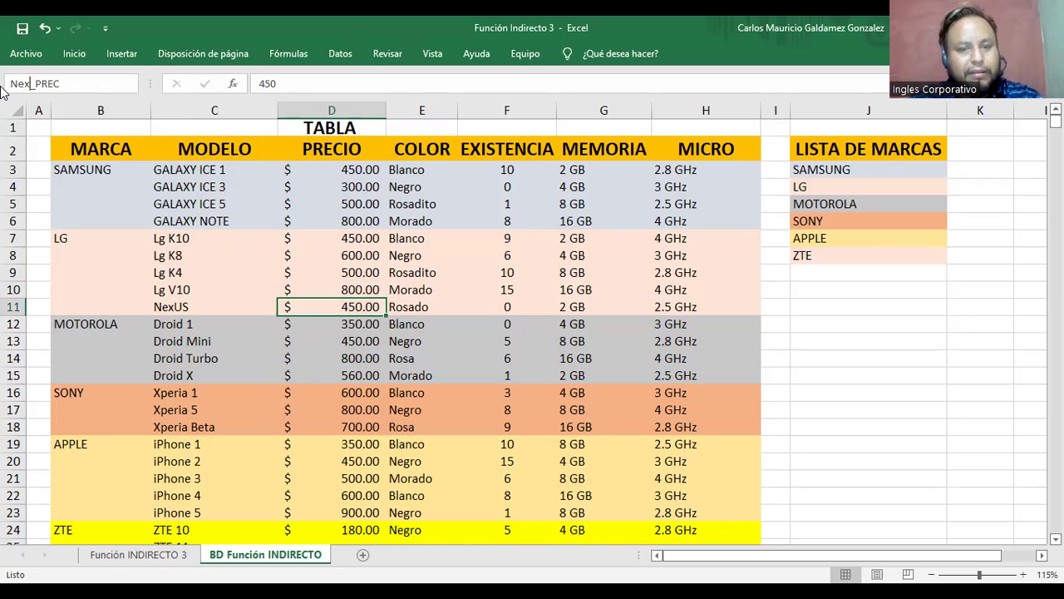
pyautogui.press('Return')
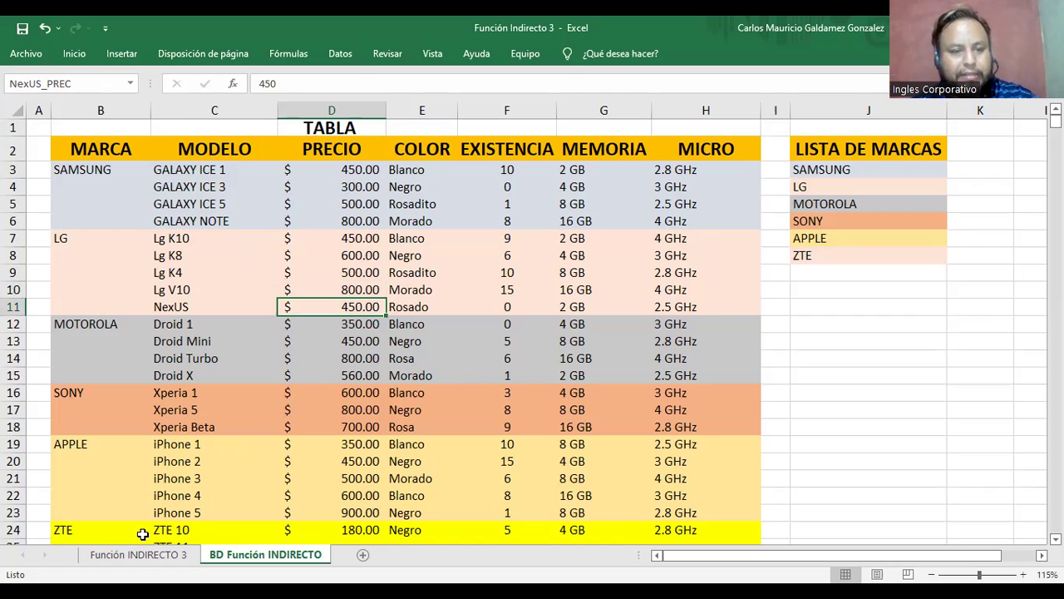
# On the Función INDIRECTO 3 sheet, set MARCA to MOTOROLA and open the list of its models in D8
pyautogui.click(131, 557)
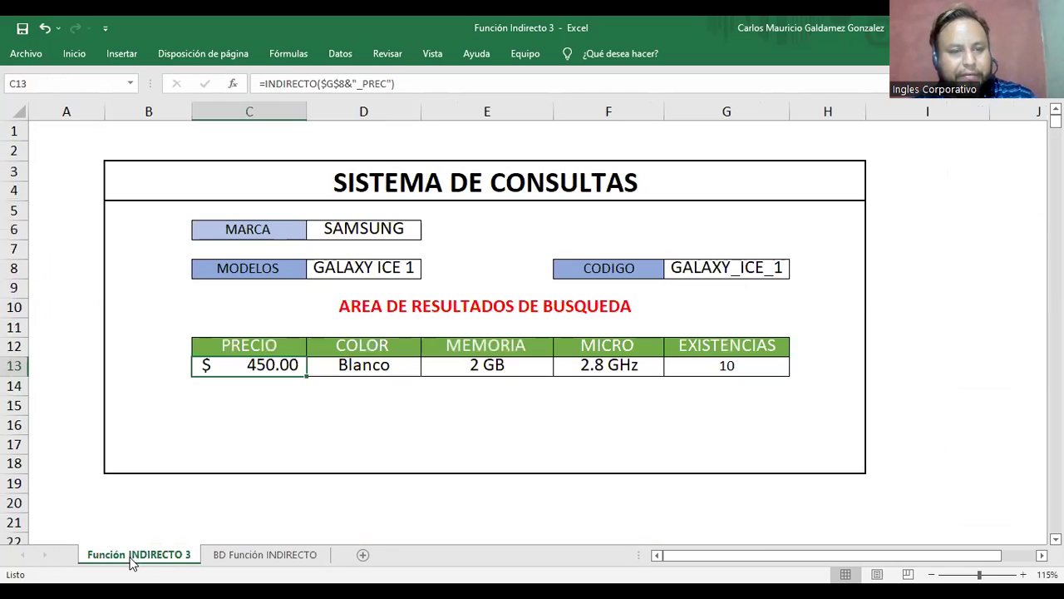
pyautogui.click(388, 239)
pyautogui.moveTo(433, 234); pyautogui.dragTo(422, 230)
pyautogui.click(387, 228)
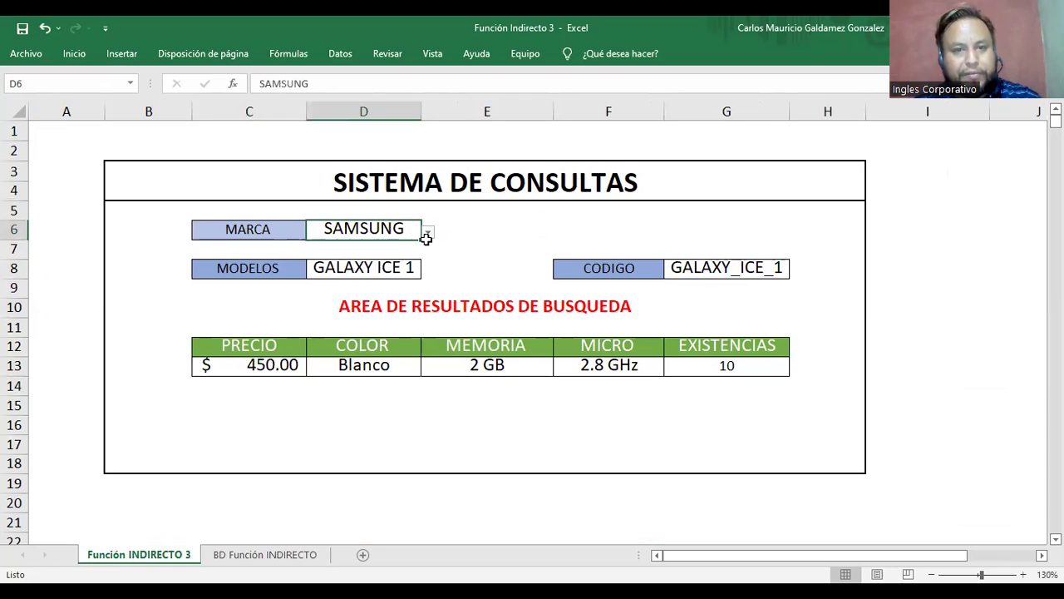
pyautogui.click(427, 235)
pyautogui.click(378, 274)
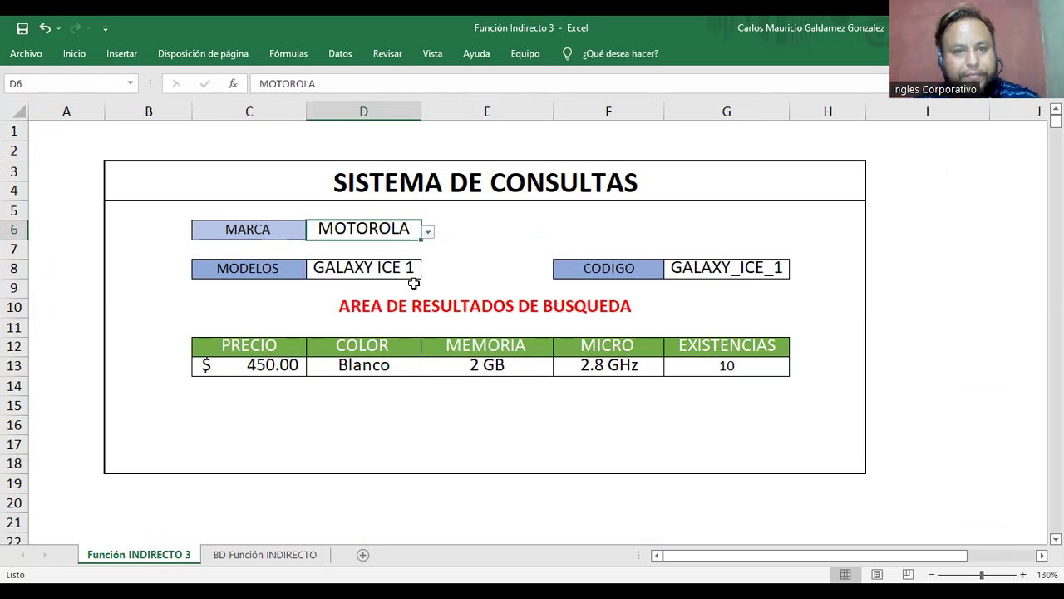
pyautogui.click(406, 266)
pyautogui.click(428, 271)
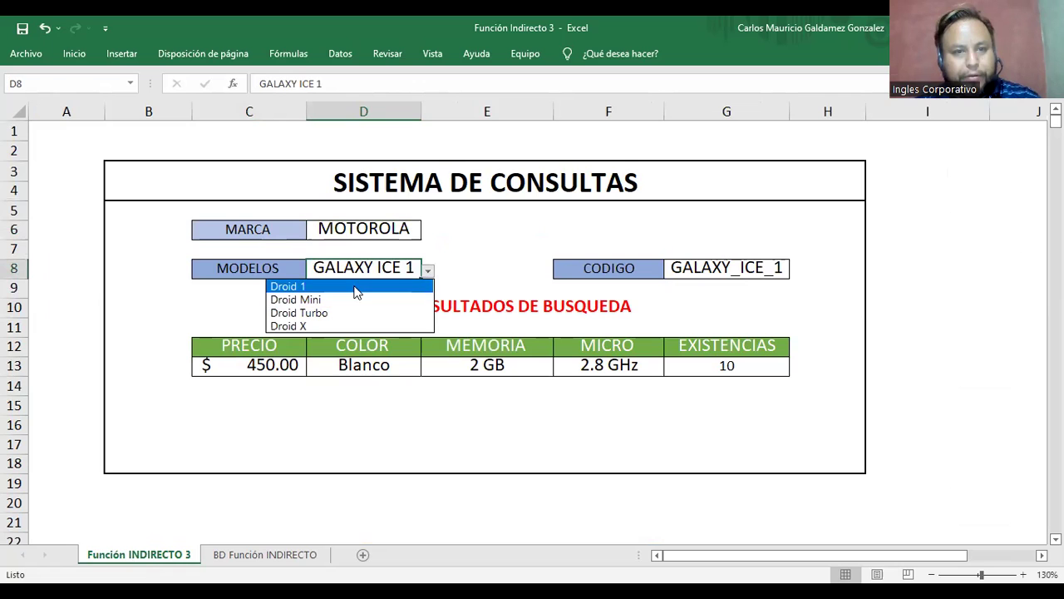
# On the Función INDIRECTO 3 sheet, set MARCA to LG in D6 and MODELOS to Lg K10 in D8
pyautogui.click(217, 555)
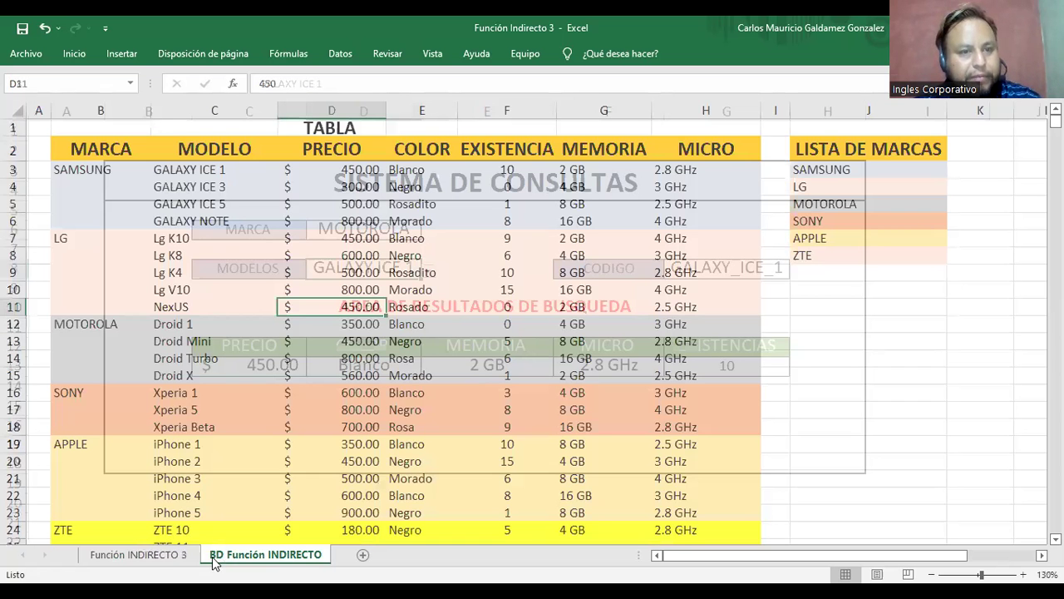
pyautogui.click(170, 555)
pyautogui.click(398, 231)
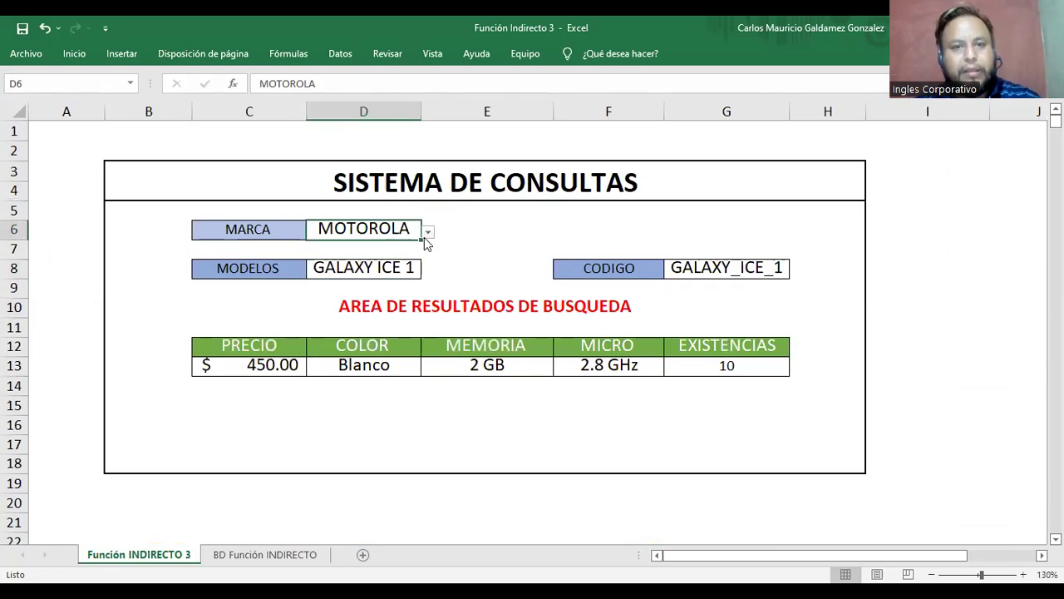
pyautogui.click(427, 233)
pyautogui.click(418, 260)
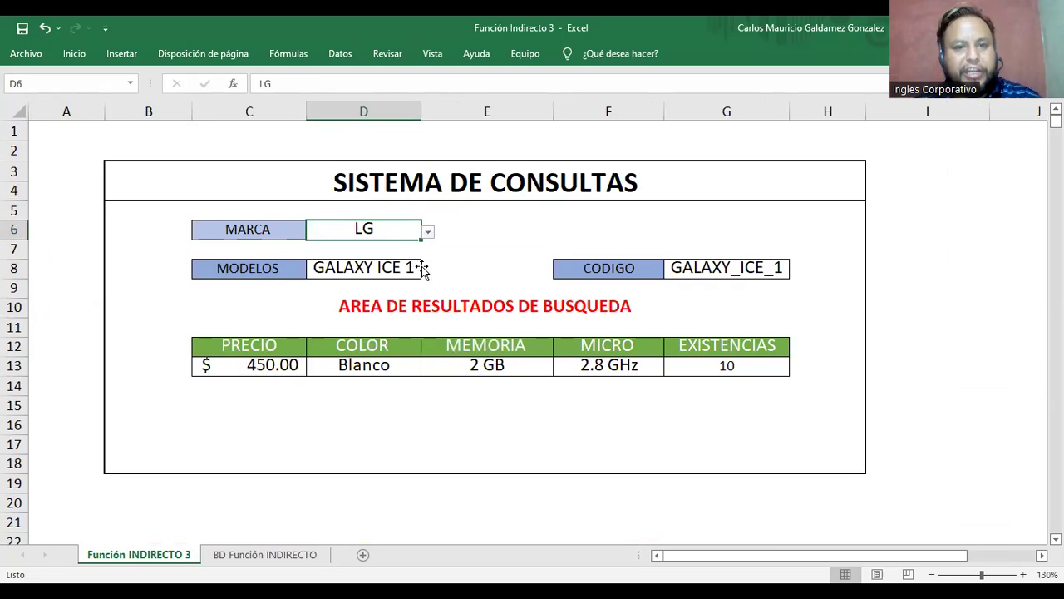
pyautogui.click(413, 270)
pyautogui.click(427, 271)
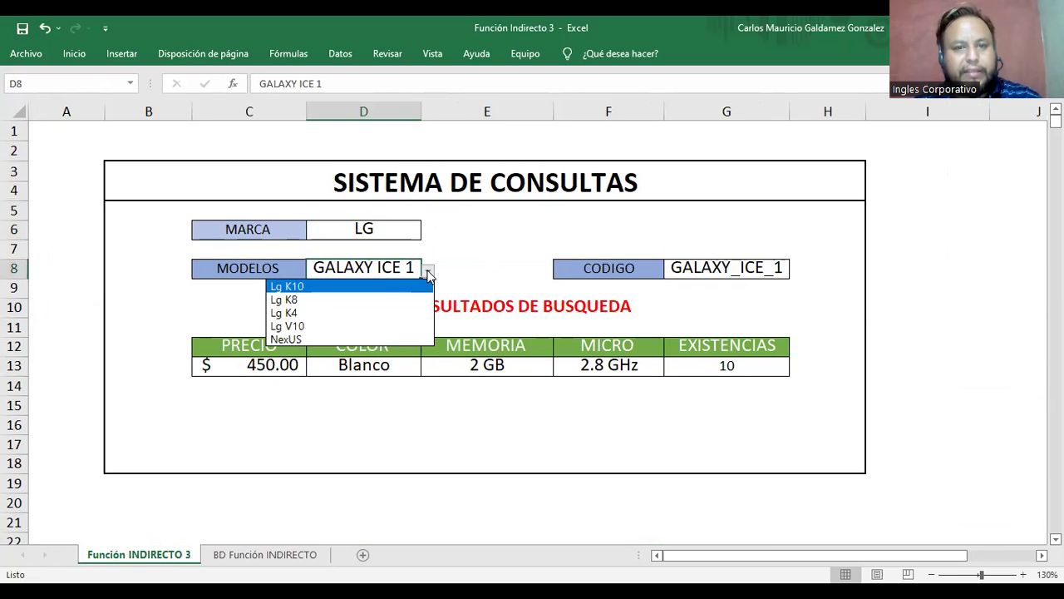
pyautogui.click(319, 286)
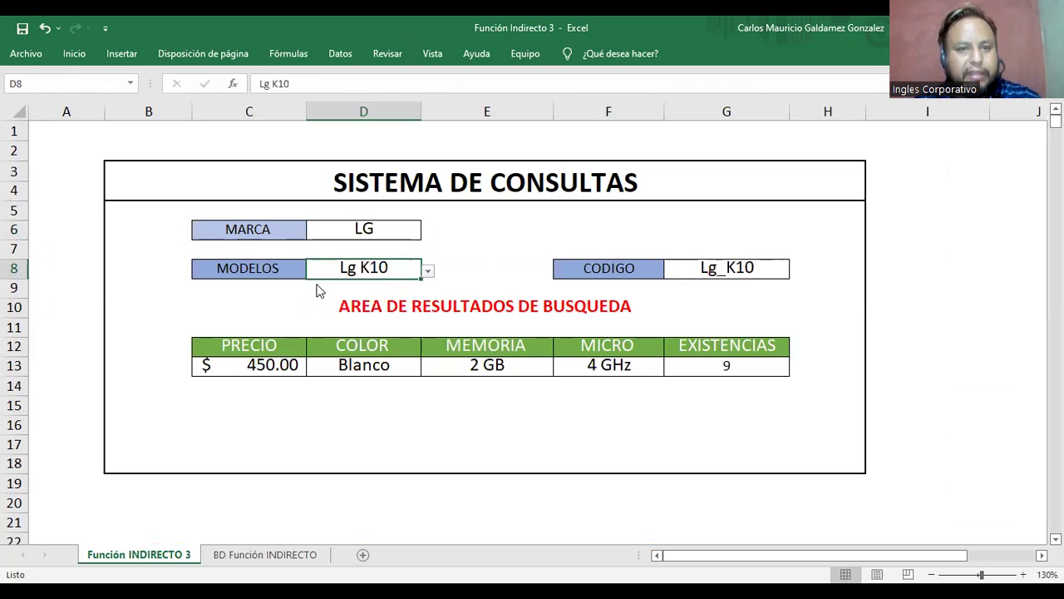
# Test the price lookup by setting MODELOS in D8 to Lg K8, Lg K4, Lg V10 and finally NexUS
pyautogui.click(427, 271)
pyautogui.click(395, 301)
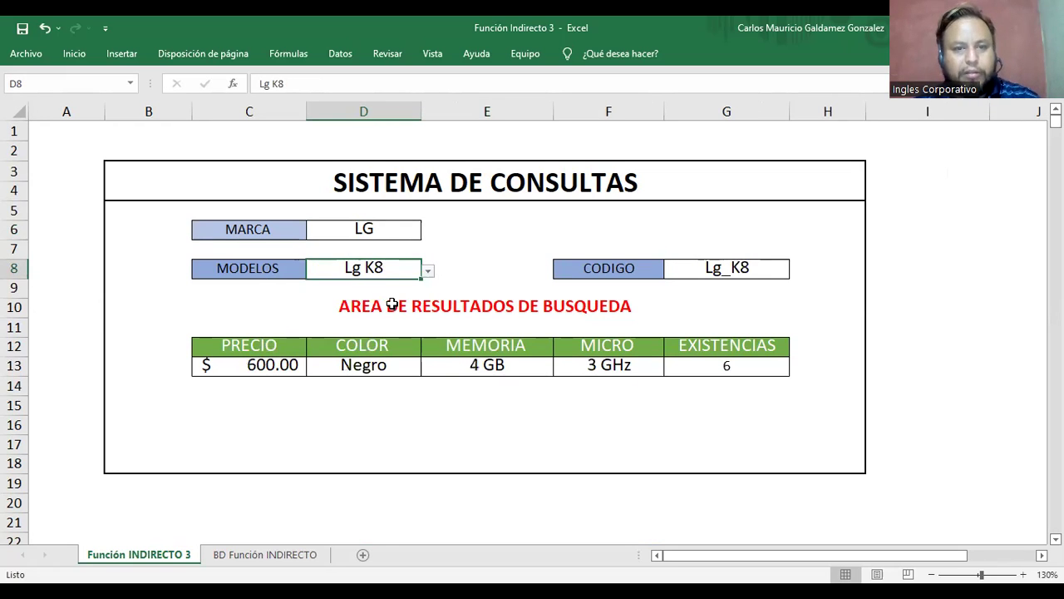
pyautogui.click(428, 272)
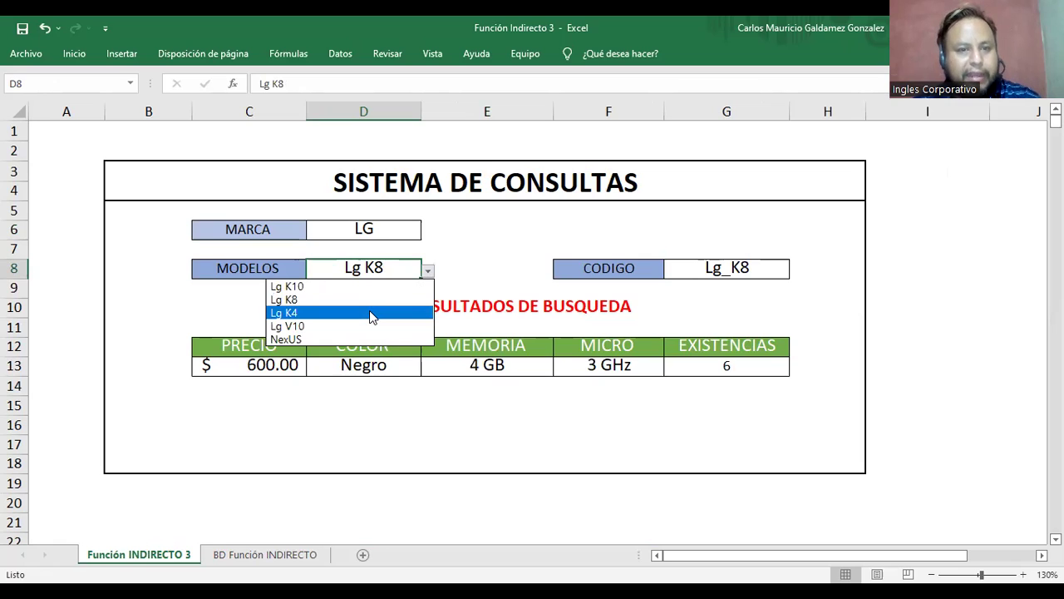
pyautogui.click(372, 315)
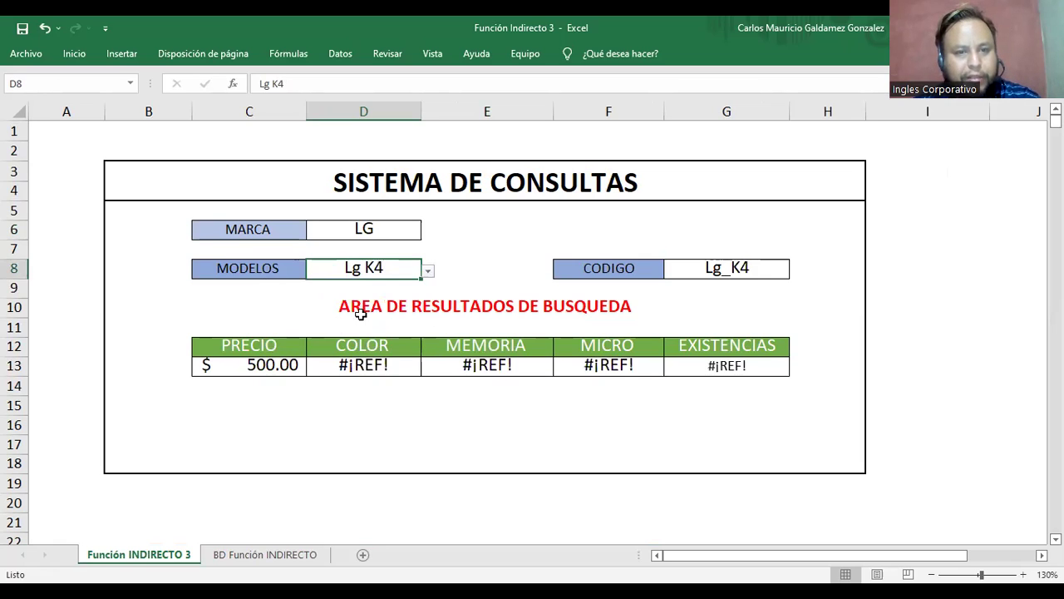
pyautogui.click(427, 272)
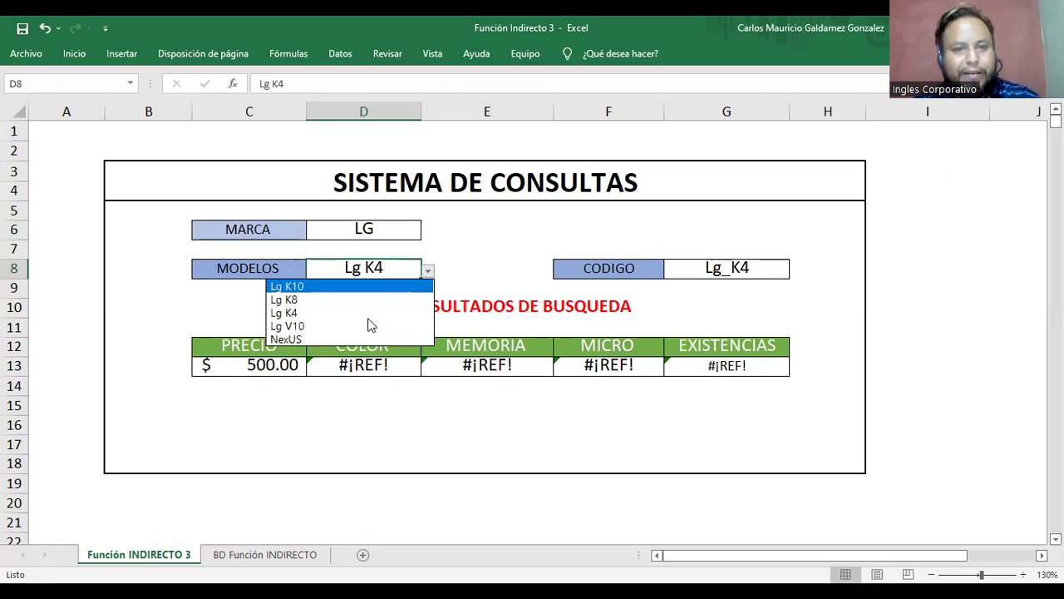
pyautogui.click(366, 325)
pyautogui.click(431, 273)
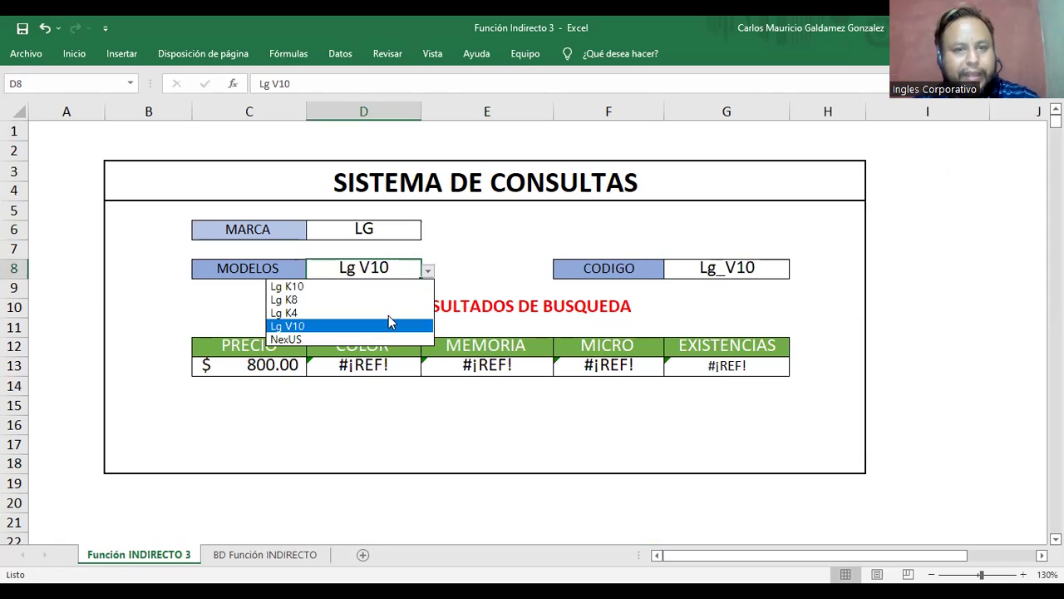
pyautogui.click(368, 338)
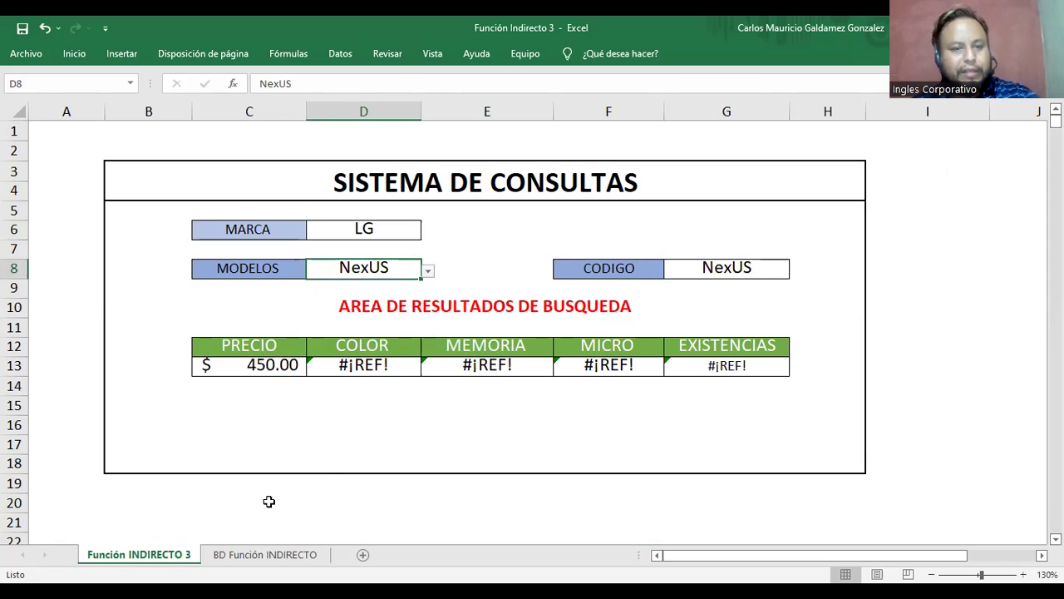
# On the BD Función INDIRECTO sheet, copy the defined name Lg_K10_COL of cell E7 and check the name of the Lg K8 color cell E8
pyautogui.click(264, 553)
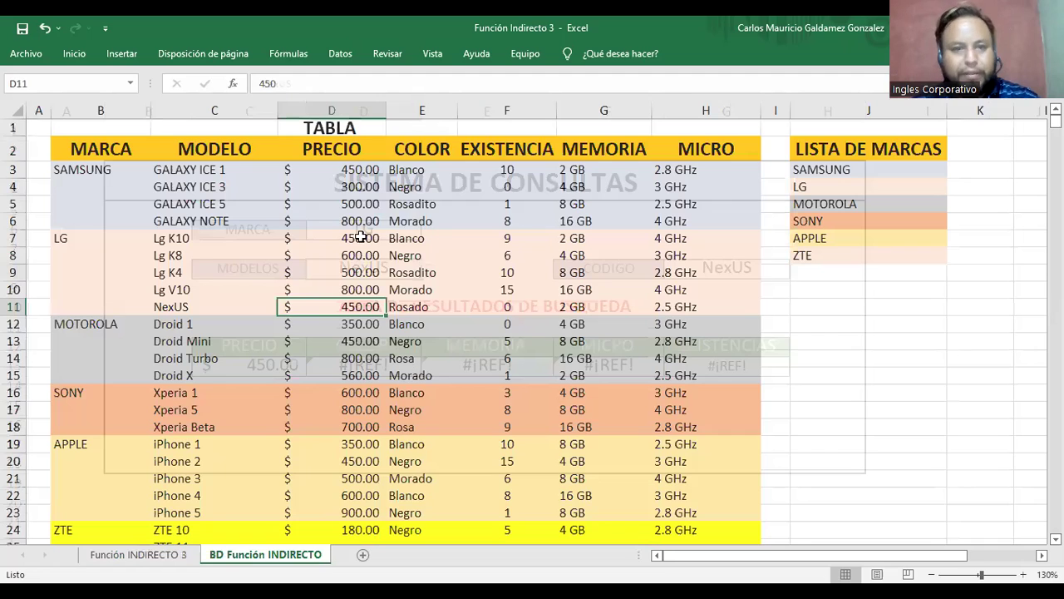
pyautogui.click(402, 239)
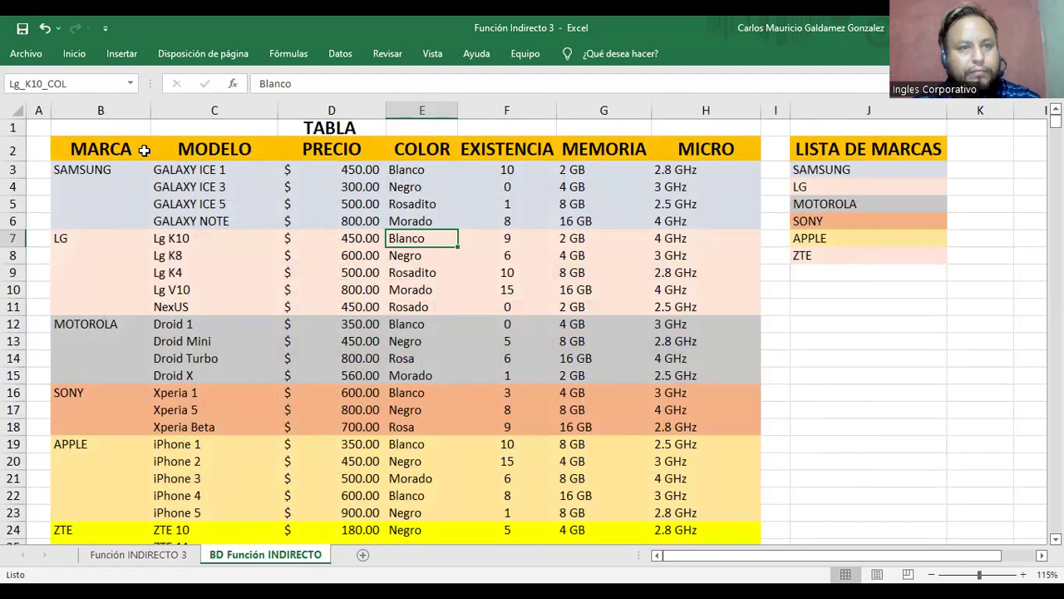
pyautogui.click(81, 83)
pyautogui.hotkey('ctrl', 'c')
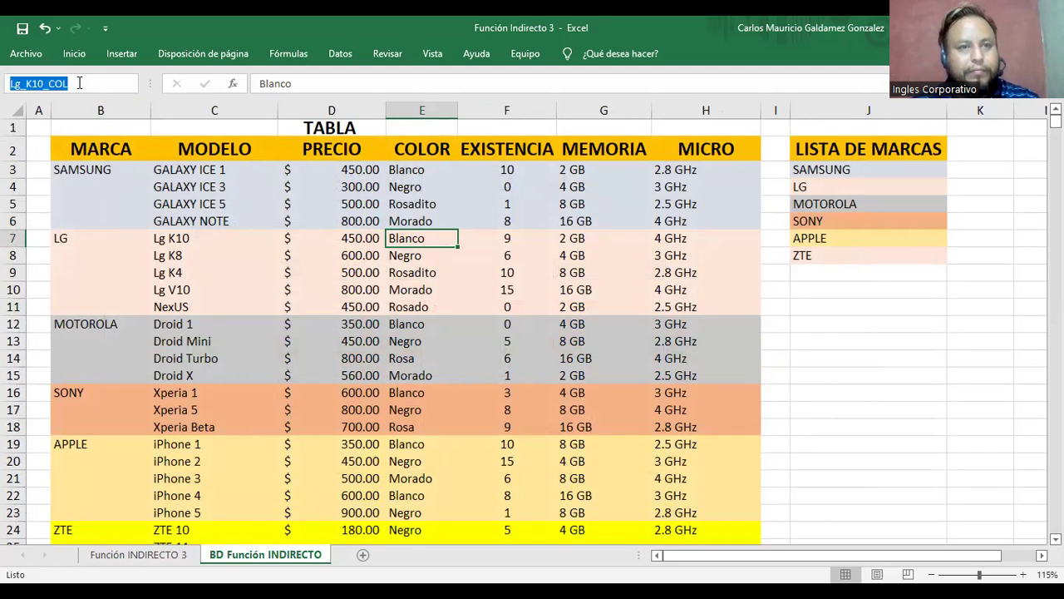
pyautogui.click(405, 257)
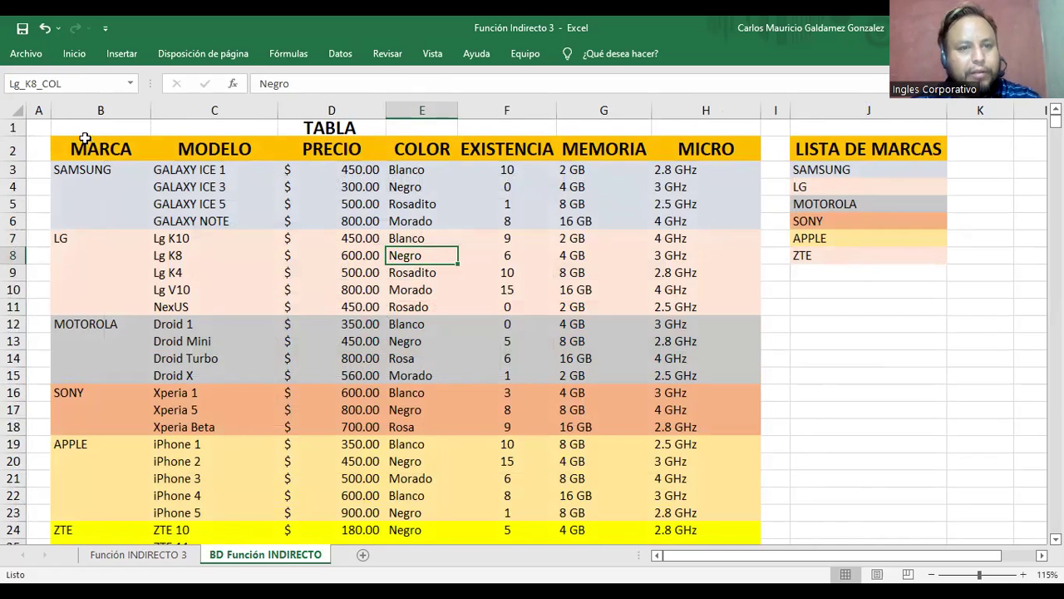
# Name the Lg K4 color cell E9 Lg_K4_COL, based on the copied Lg_K10_COL name
pyautogui.click(423, 273)
pyautogui.click(92, 84)
pyautogui.write('Lg_K10_COL')
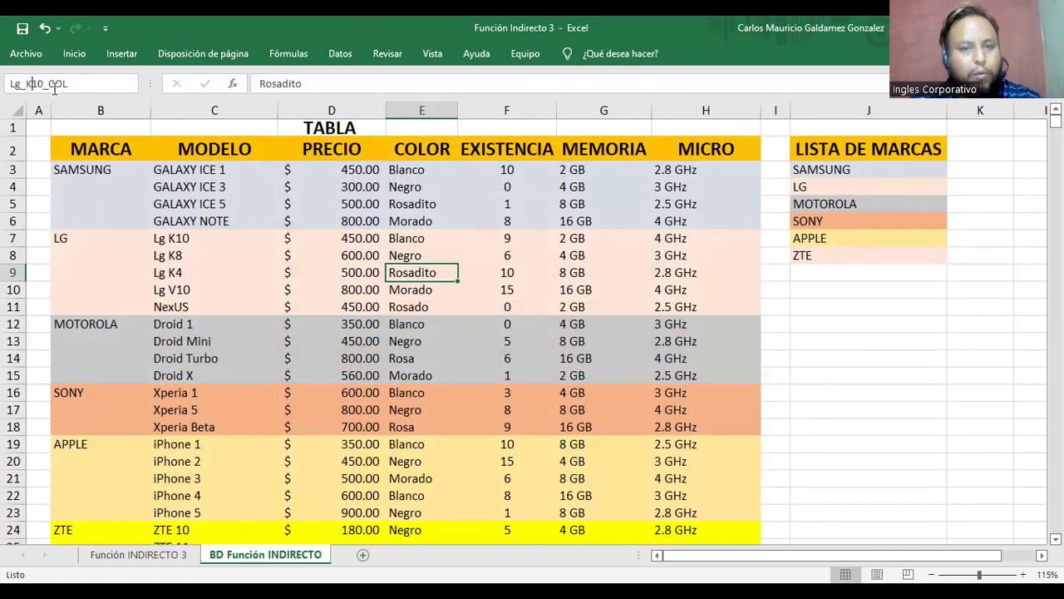
pyautogui.press('Left')
pyautogui.press('Left')
pyautogui.press('Left')
pyautogui.press('Left')
pyautogui.press('BackSpace')
pyautogui.press('BackSpace')
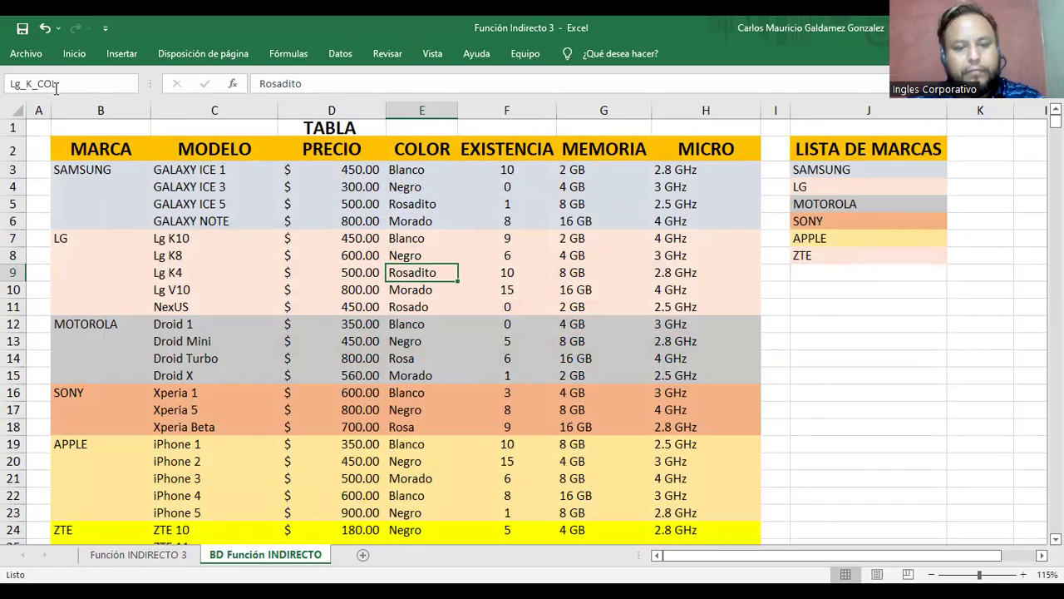
pyautogui.write('4')
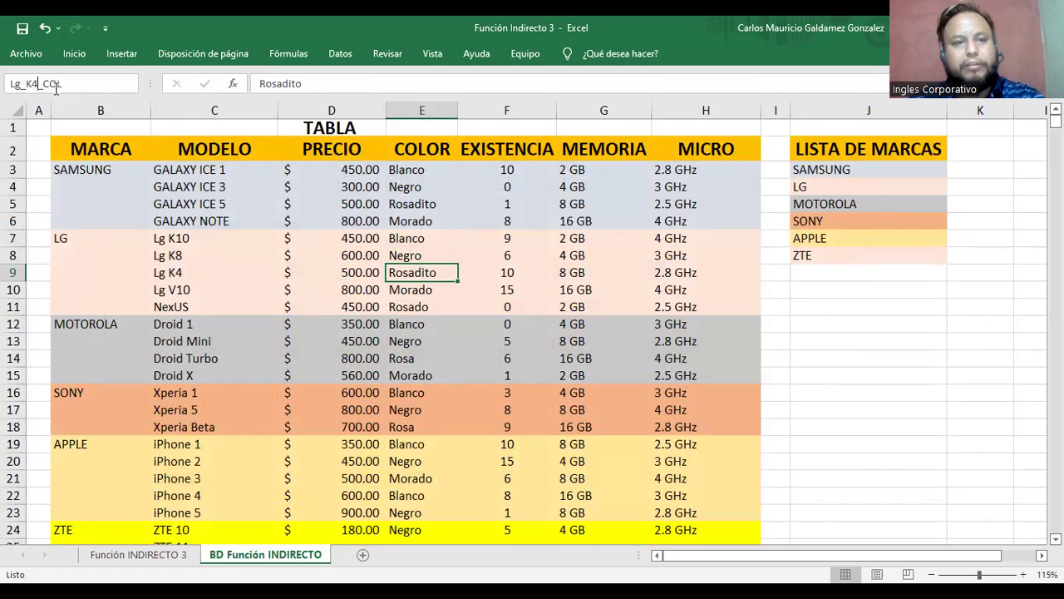
pyautogui.press('Return')
# Name the Lg V10 color cell E10 Lg_V10_COL, adapting the copied Lg_K10_COL name
pyautogui.press('Return')
pyautogui.click(51, 83)
pyautogui.hotkey('ctrl', 'v')
pyautogui.click(30, 83)
pyautogui.press('BackSpace')
pyautogui.write('V')
pyautogui.press('Return')
# Name the NexUS color cell E11 NexUS_COL, replacing the model part of the copied Lg_K10_COL name
pyautogui.press('Return')
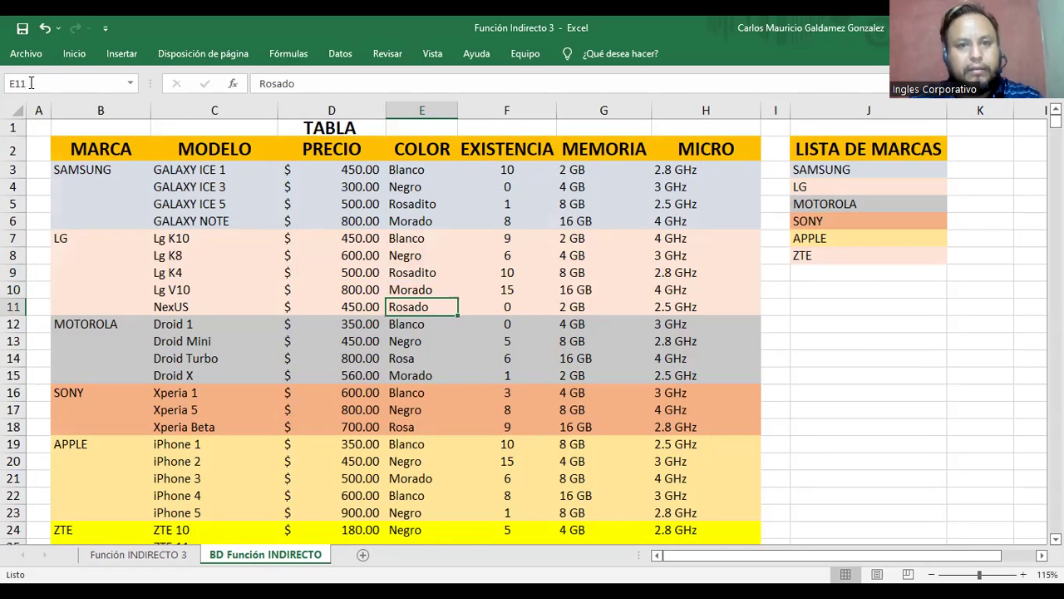
pyautogui.click(50, 83)
pyautogui.hotkey('ctrl', 'v')
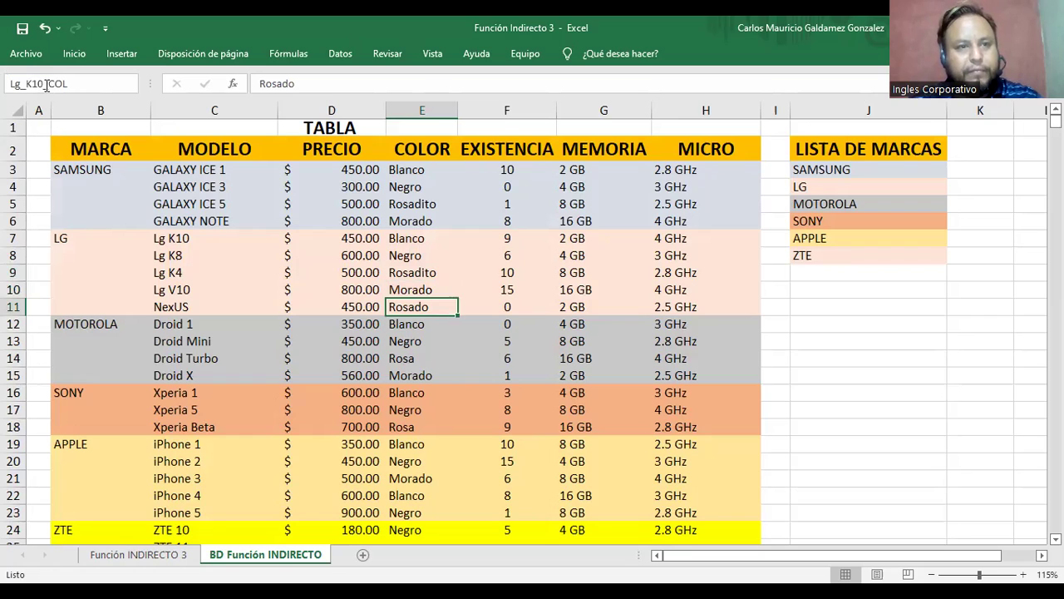
pyautogui.moveTo(30, 86); pyautogui.dragTo(43, 89)
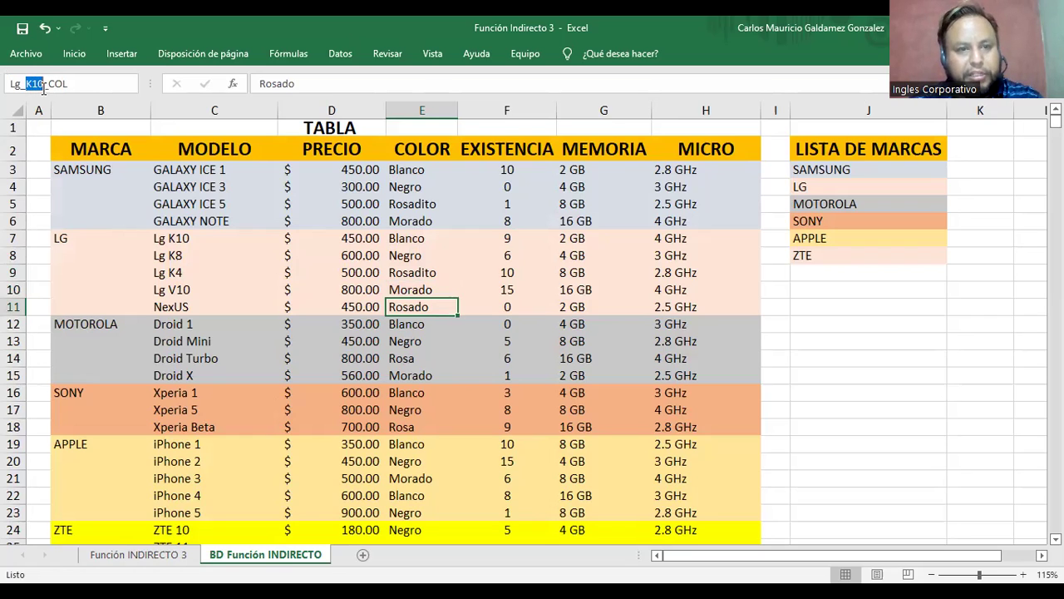
pyautogui.click(39, 85)
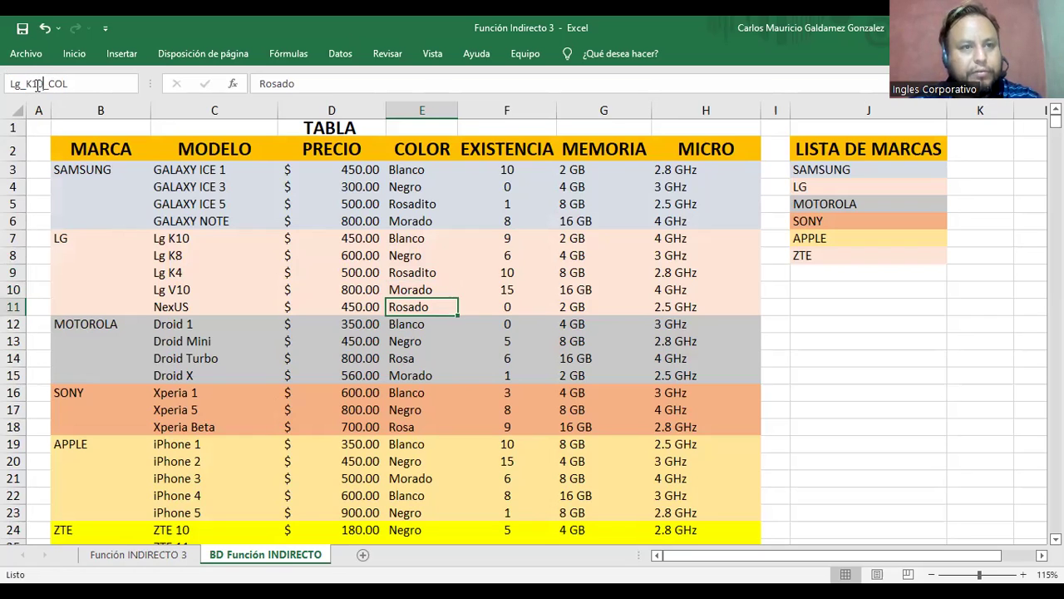
pyautogui.moveTo(8, 87); pyautogui.dragTo(41, 88)
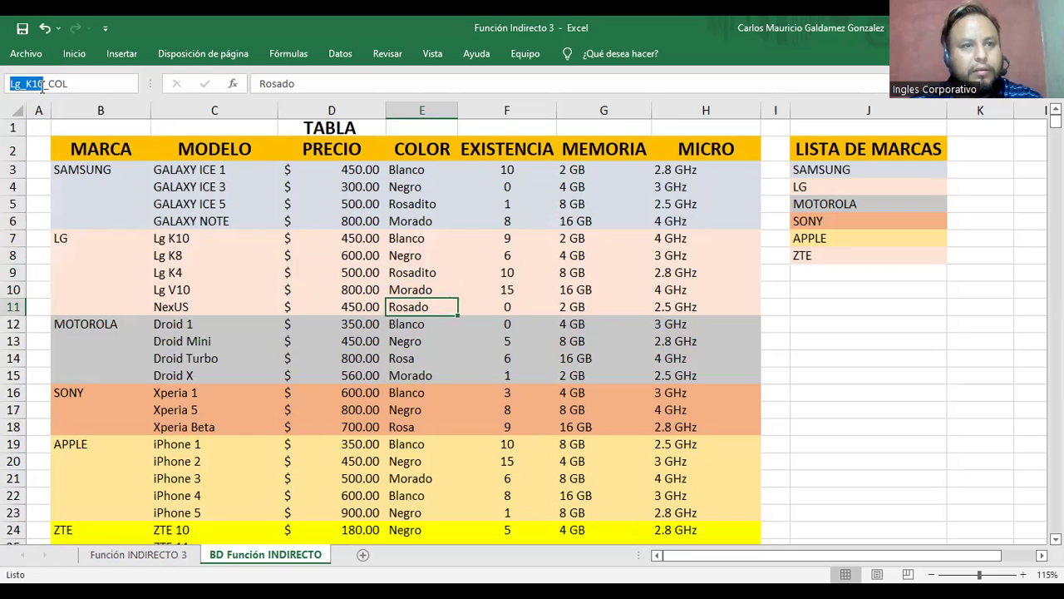
pyautogui.write('NexUS')
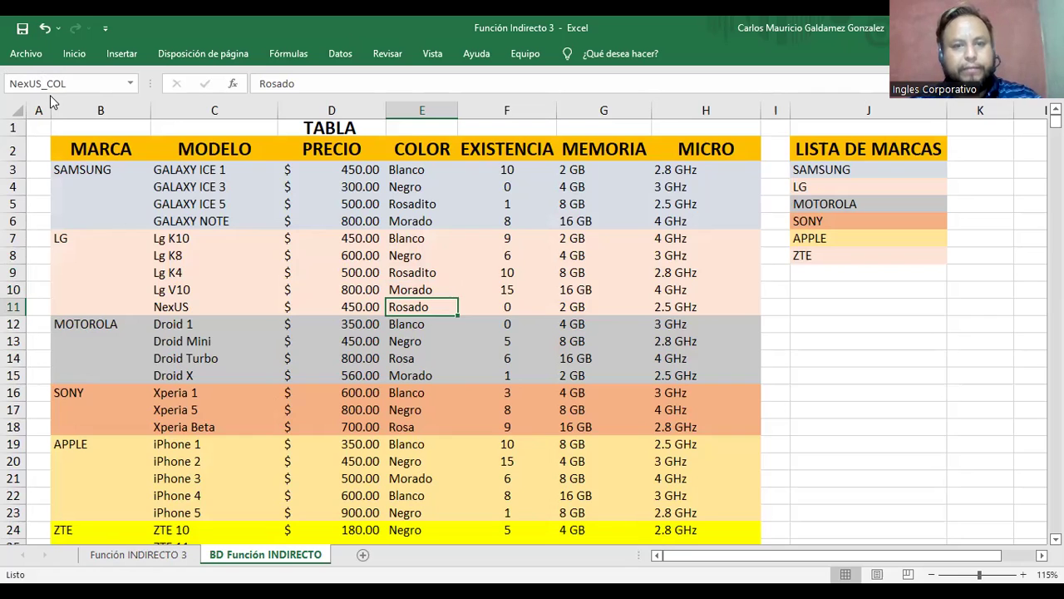
# On the Función INDIRECTO 3 sheet, test the color lookup by setting MODELOS in D8 to Lg V10, Lg K4 and finally Lg K8
pyautogui.click(158, 557)
pyautogui.click(430, 276)
pyautogui.click(406, 271)
pyautogui.click(428, 272)
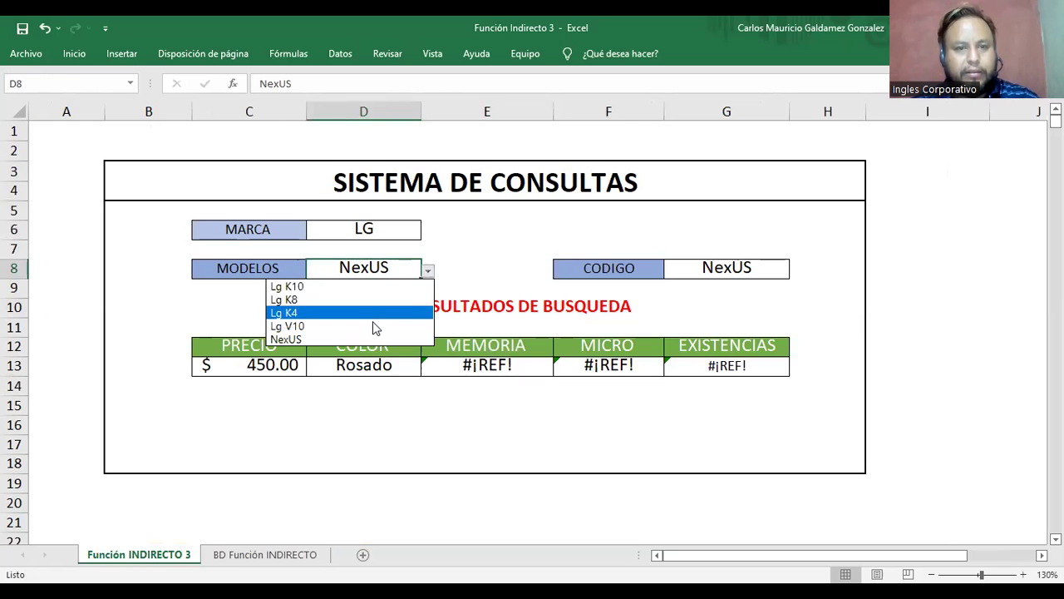
pyautogui.click(373, 326)
pyautogui.click(428, 270)
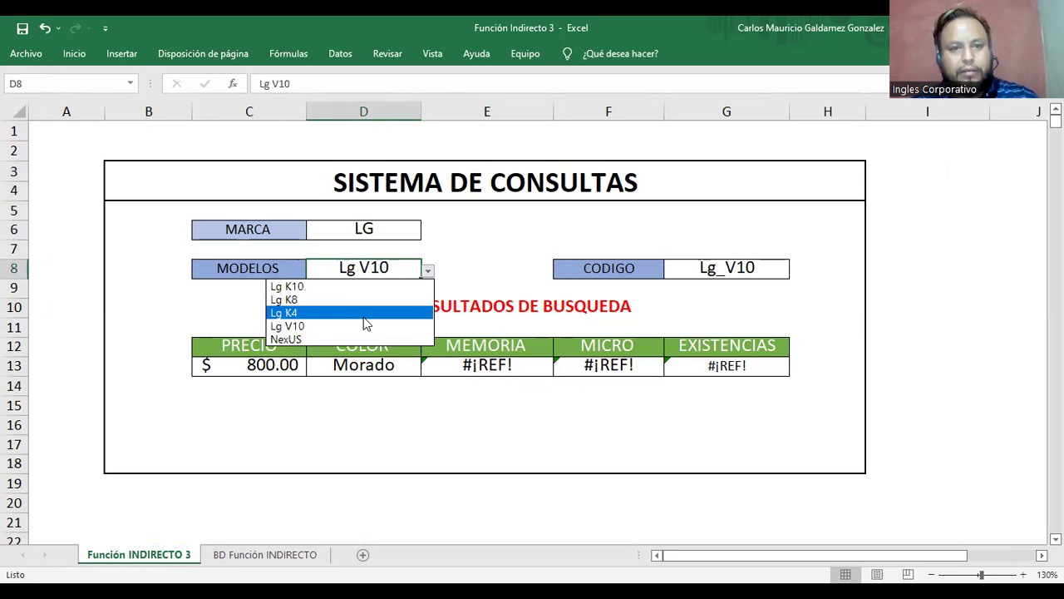
pyautogui.click(364, 314)
pyautogui.click(428, 273)
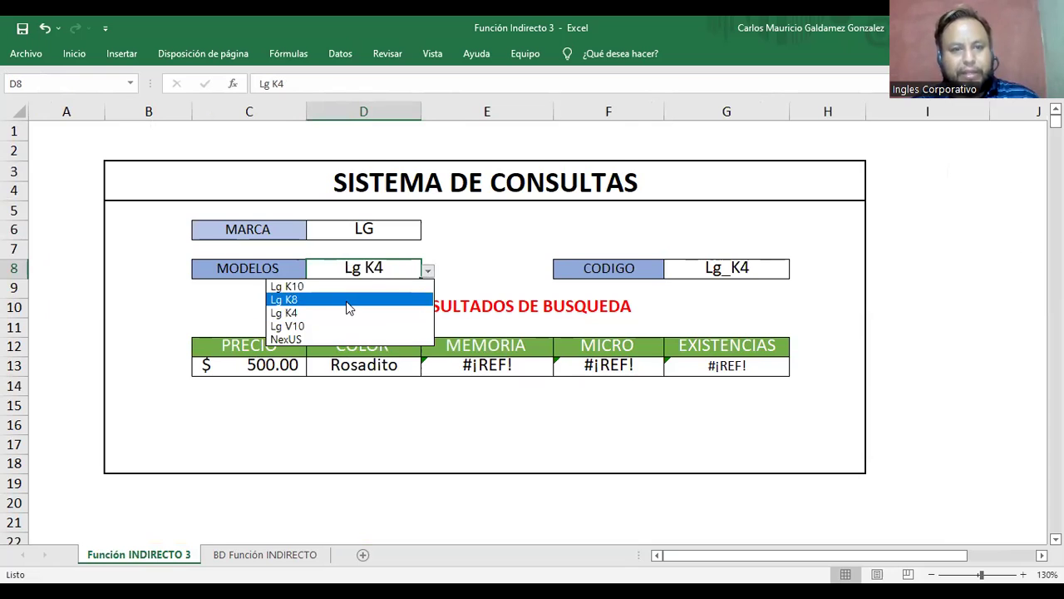
pyautogui.click(348, 300)
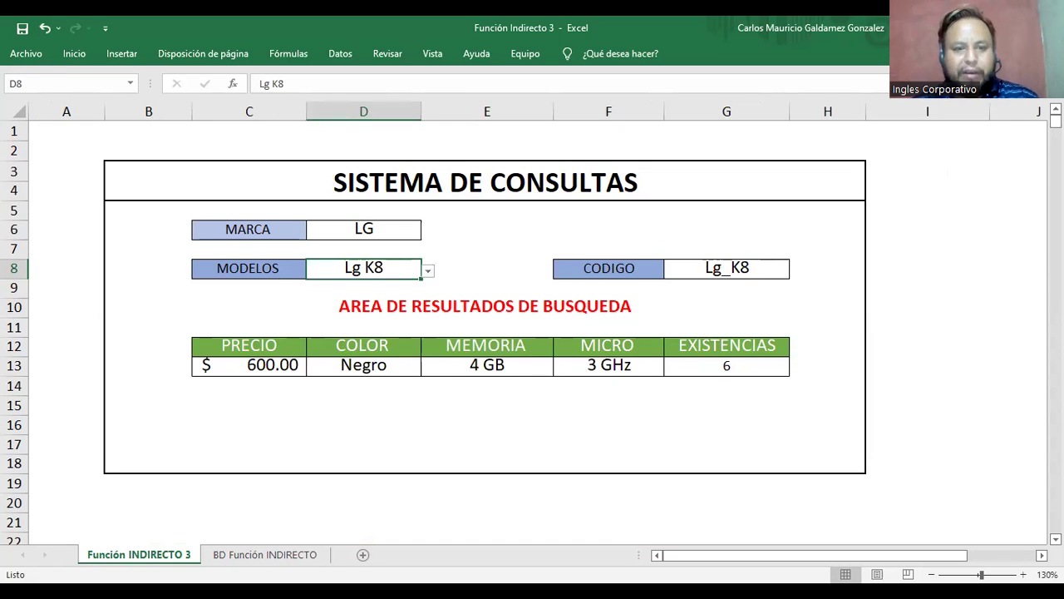
# On the BD Función INDIRECTO sheet, copy the defined name Lg_K10_EXIS of the Lg K10 stock cell F7
pyautogui.click(243, 559)
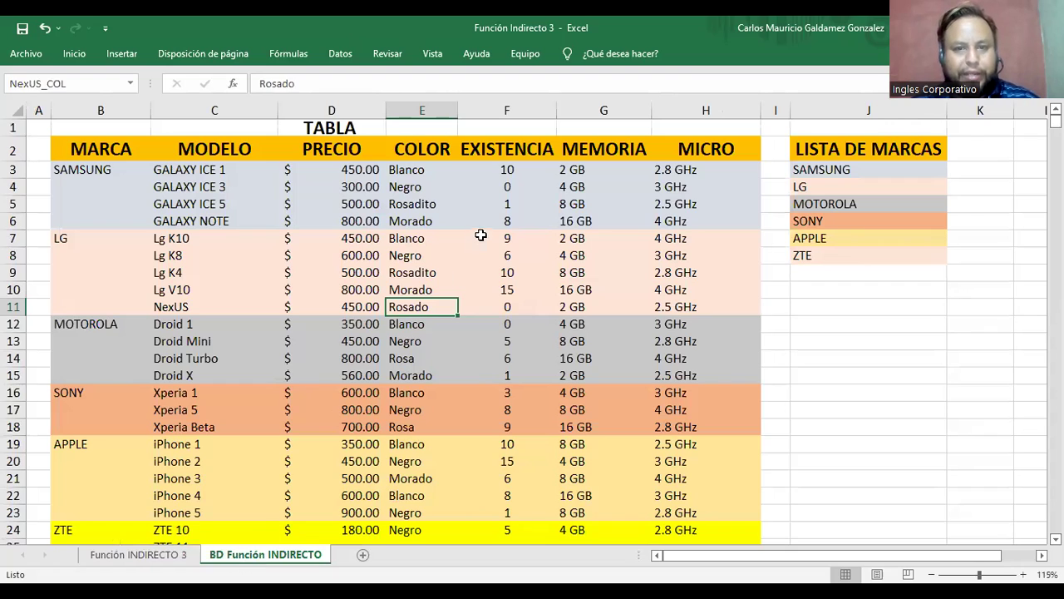
pyautogui.click(487, 241)
pyautogui.click(91, 83)
pyautogui.hotkey('ctrl', 'c')
pyautogui.click(480, 255)
pyautogui.hotkey('ctrl', 'v')
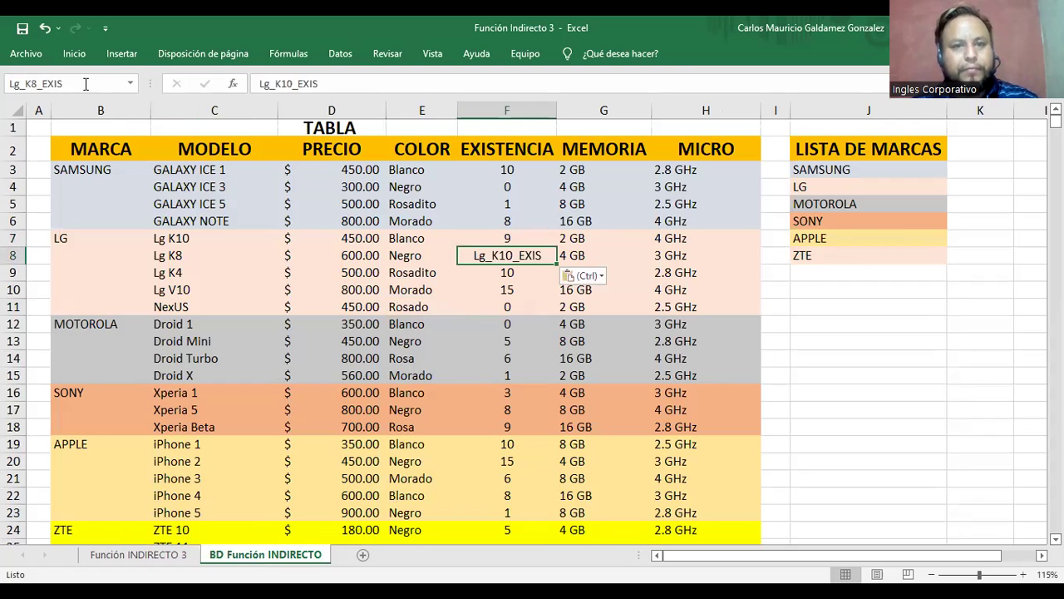
pyautogui.hotkey('ctrl', 'z')
# Name the Lg K4 stock cell F9 Lg_K4_EXIS, based on the copied Lg_K10_EXIS name
pyautogui.click(493, 280)
pyautogui.click(54, 84)
pyautogui.hotkey('ctrl', 'v')
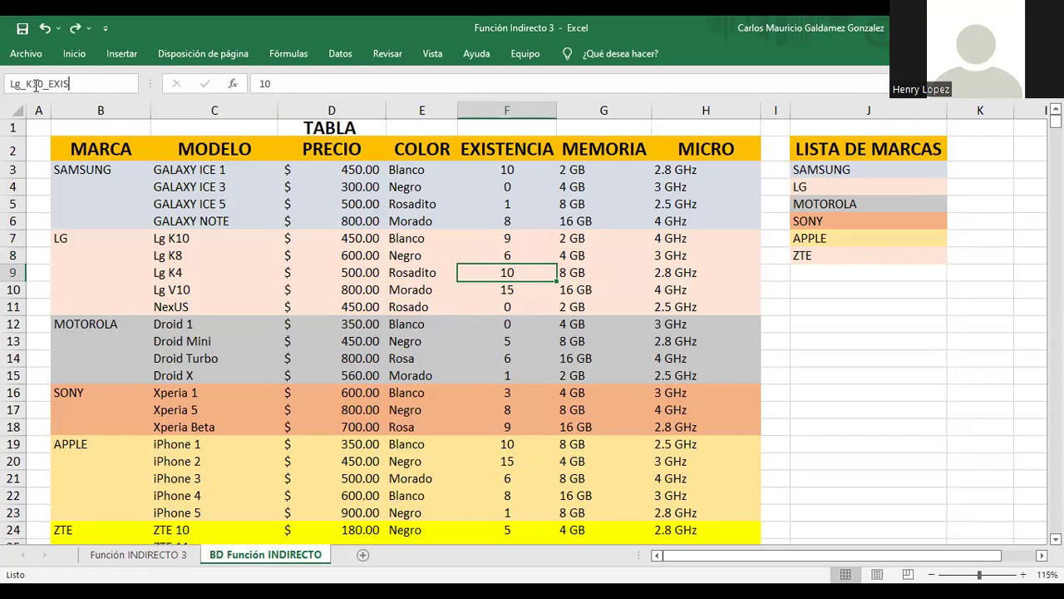
pyautogui.press('BackSpace')
pyautogui.press('BackSpace')
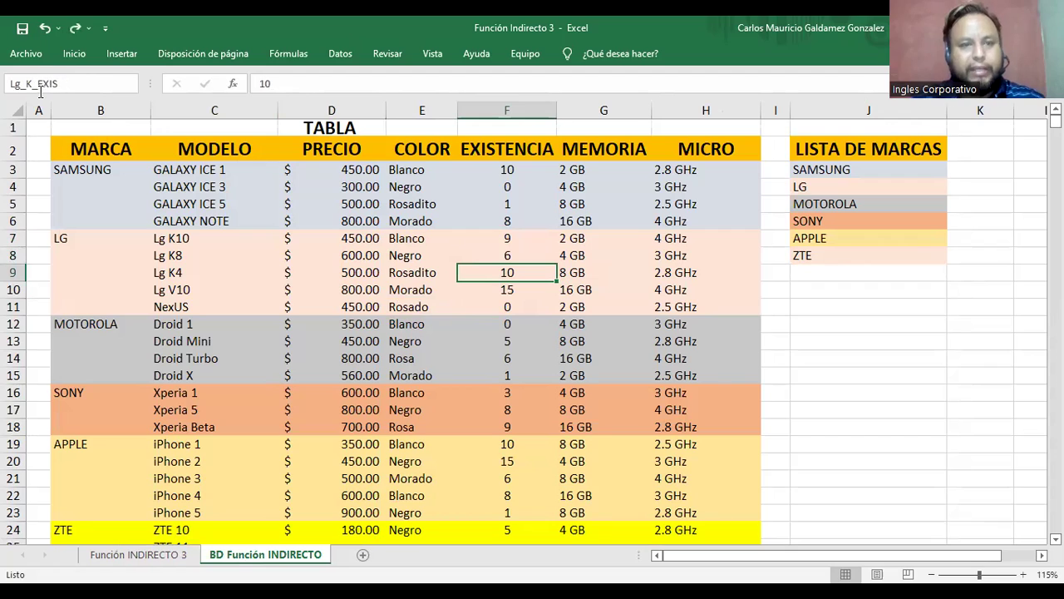
pyautogui.write('4')
pyautogui.press('Return')
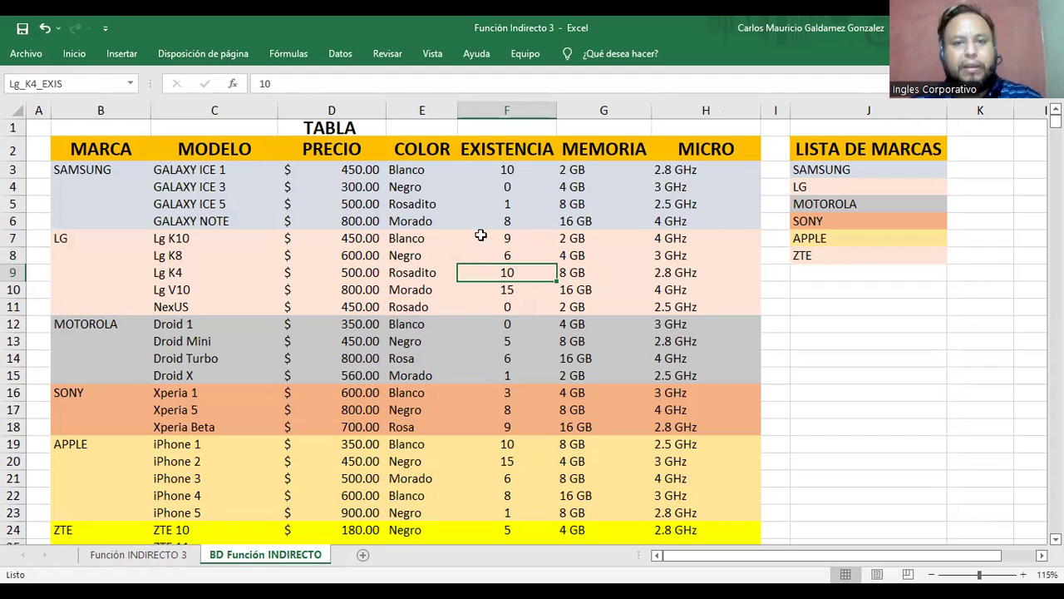
pyautogui.click(504, 290)
pyautogui.hotkey('ctrl', 'v')
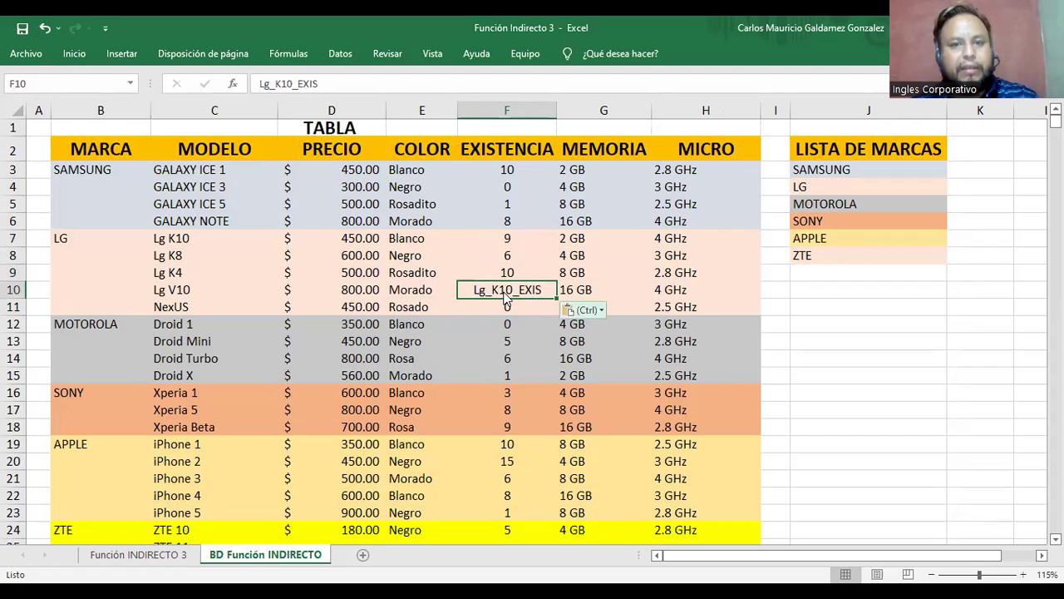
pyautogui.press('ctrl')
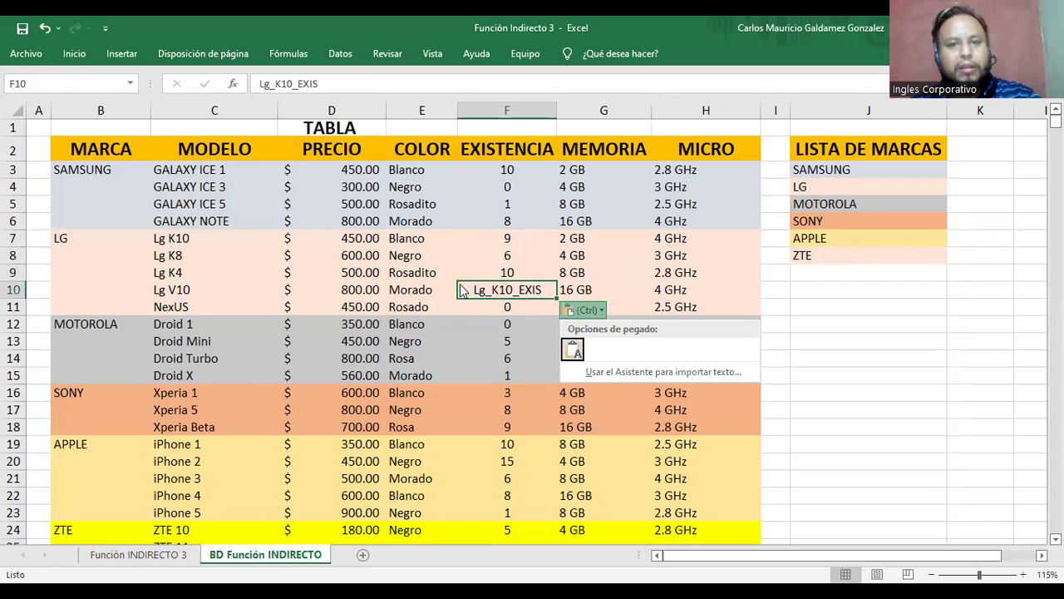
pyautogui.press('BackSpace')
pyautogui.press('Escape')
pyautogui.press('BackSpace')
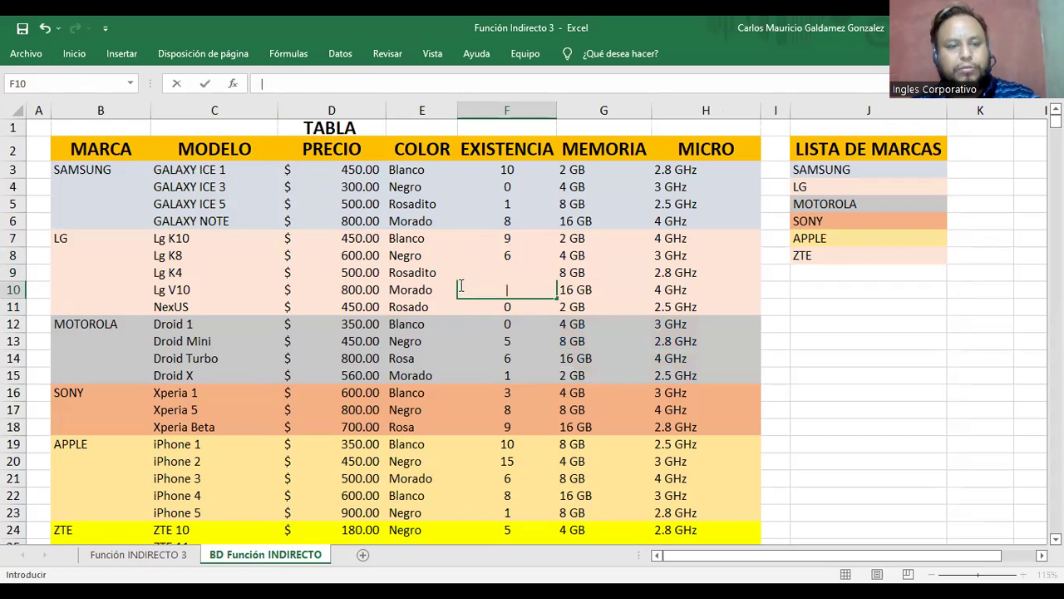
pyautogui.press('Escape')
pyautogui.hotkey('ctrl', 'z')
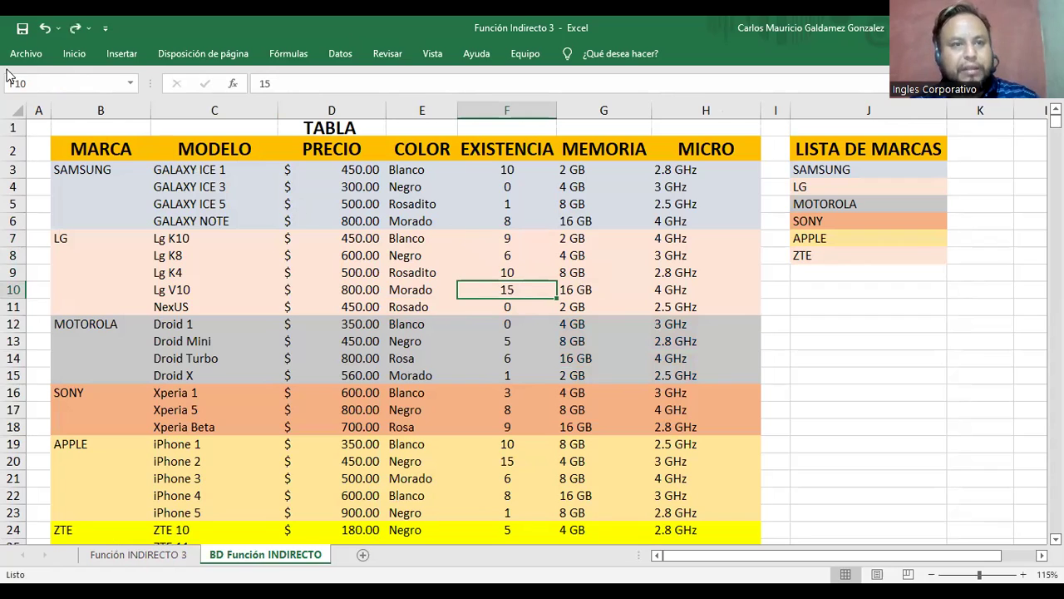
# Name the Lg V10 stock cell F10 Lg_V10_EXIS, adapting the copied Lg_K10_EXIS name
pyautogui.click(51, 83)
pyautogui.hotkey('ctrl', 'v')
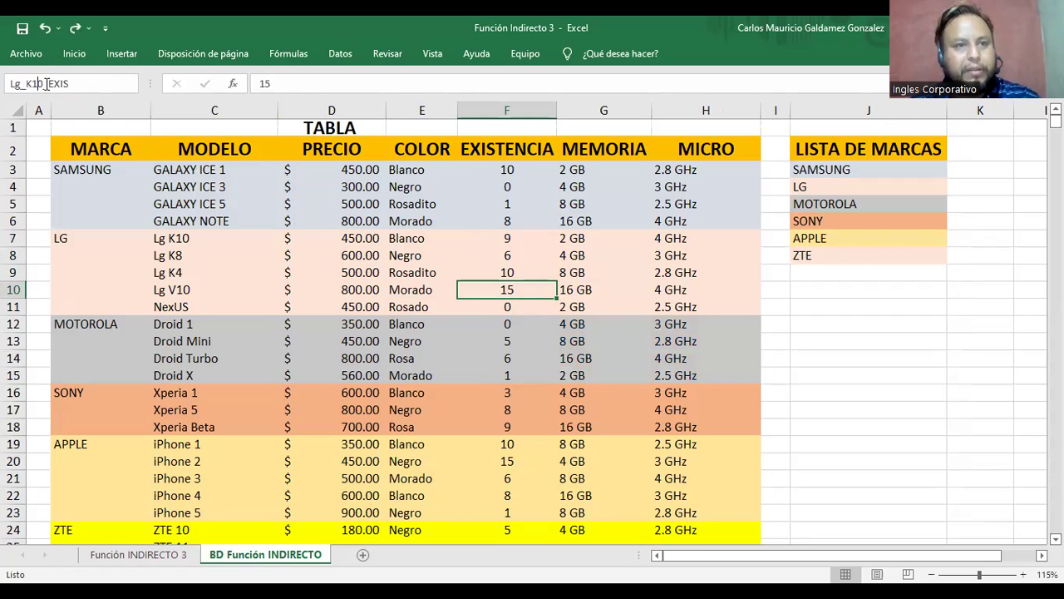
pyautogui.press('BackSpace')
pyautogui.write('V')
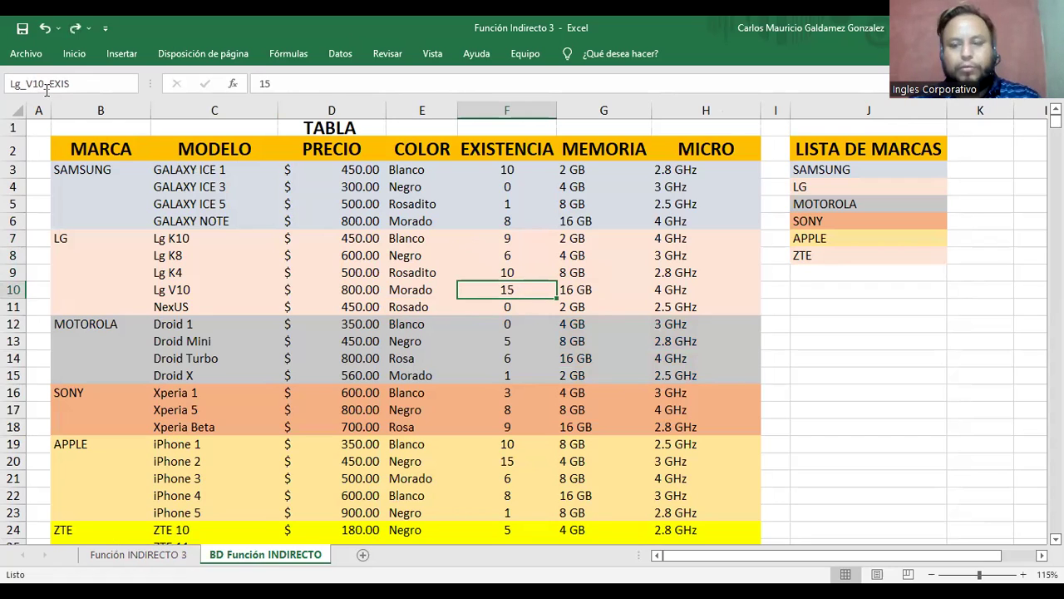
pyautogui.press('Return')
# Name the NexUS stock cell F11 NexUS_EXIS, based on the copied Lg_K10_EXIS name, and reselect F11 to check it
pyautogui.press('Return')
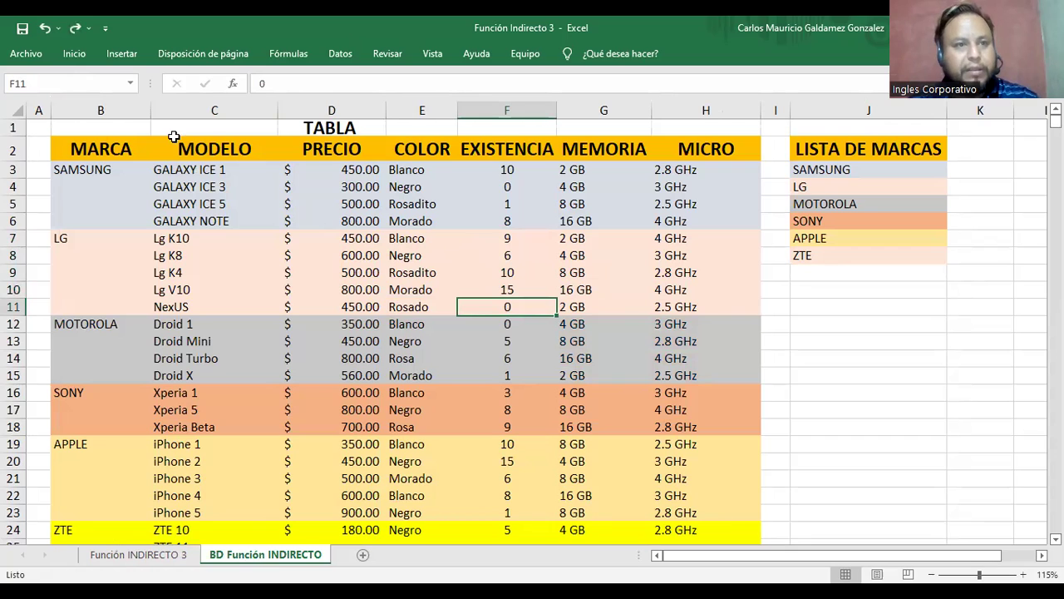
pyautogui.click(83, 84)
pyautogui.hotkey('ctrl', 'v')
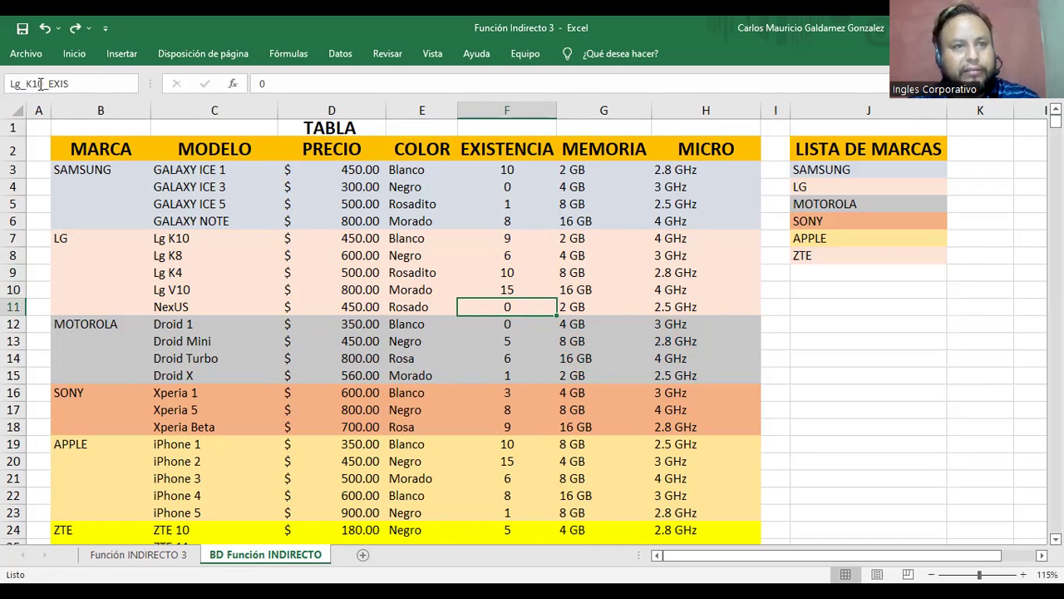
pyautogui.moveTo(42, 84); pyautogui.dragTo(3, 92)
pyautogui.write('NexUS')
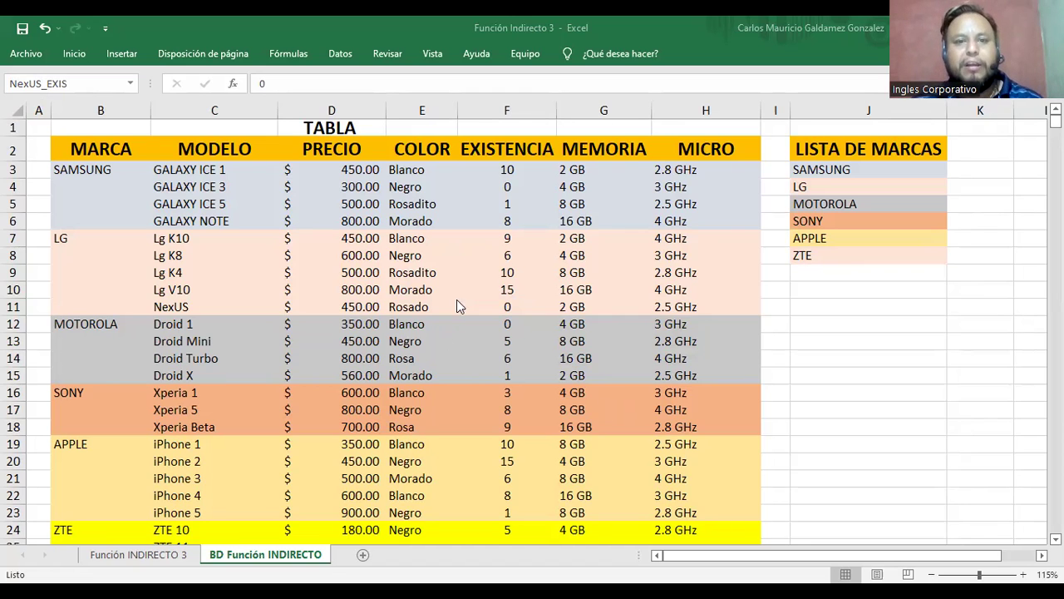
pyautogui.click(567, 238)
pyautogui.click(506, 305)
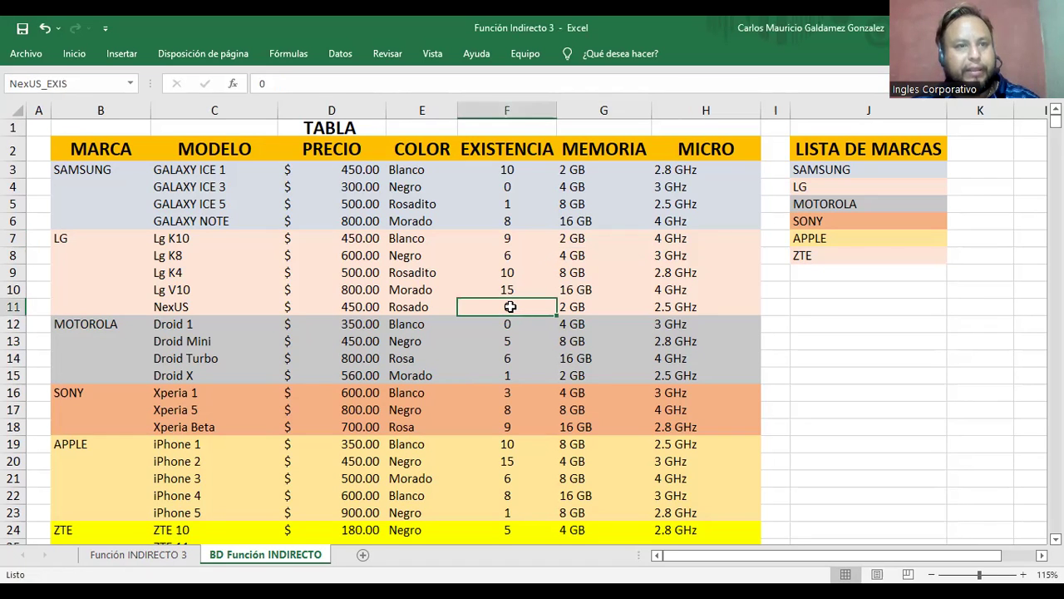
# Copy the defined name Lg_K10_MEM of the Lg K10 memory cell G7 and check the name of the Lg K8 memory cell G8
pyautogui.click(569, 238)
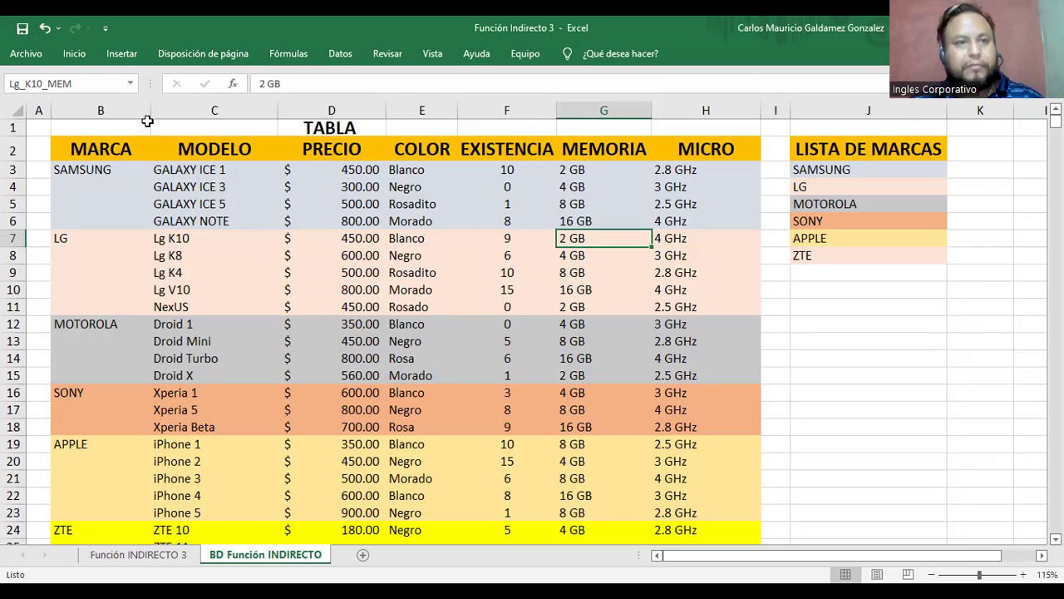
pyautogui.click(107, 86)
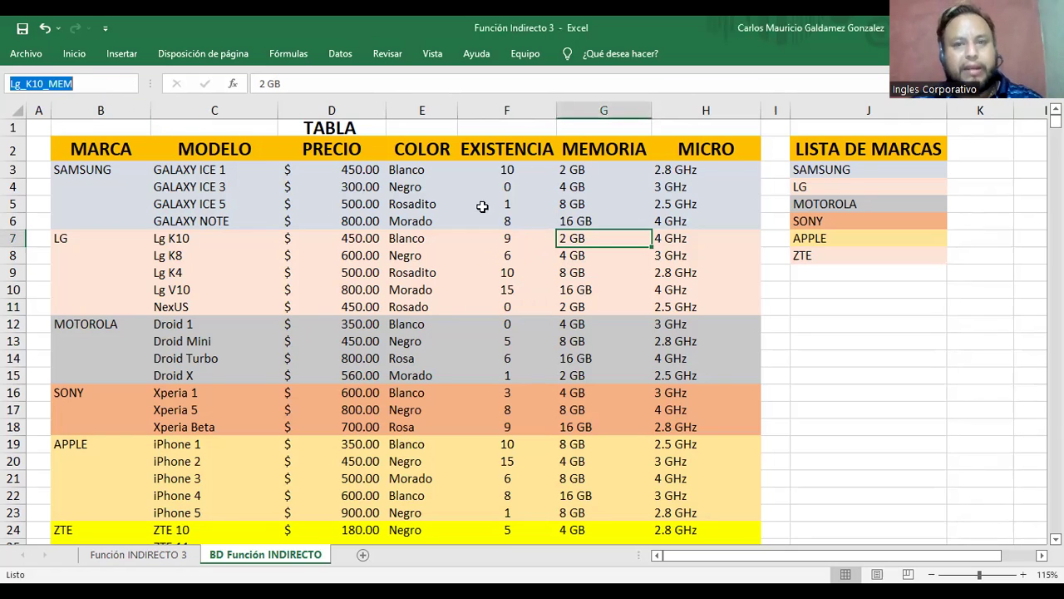
pyautogui.click(570, 254)
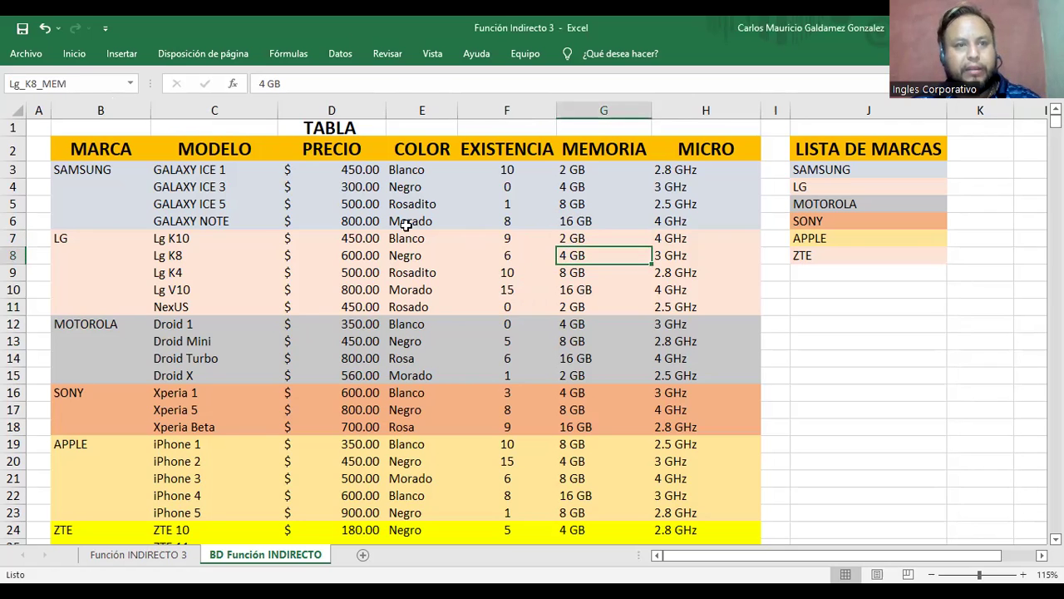
# Name the Lg K4 memory cell G9 Lg_K4_MEM, adapting the copied Lg_K10_MEM name
pyautogui.click(572, 271)
pyautogui.click(73, 84)
pyautogui.hotkey('ctrl', 'v')
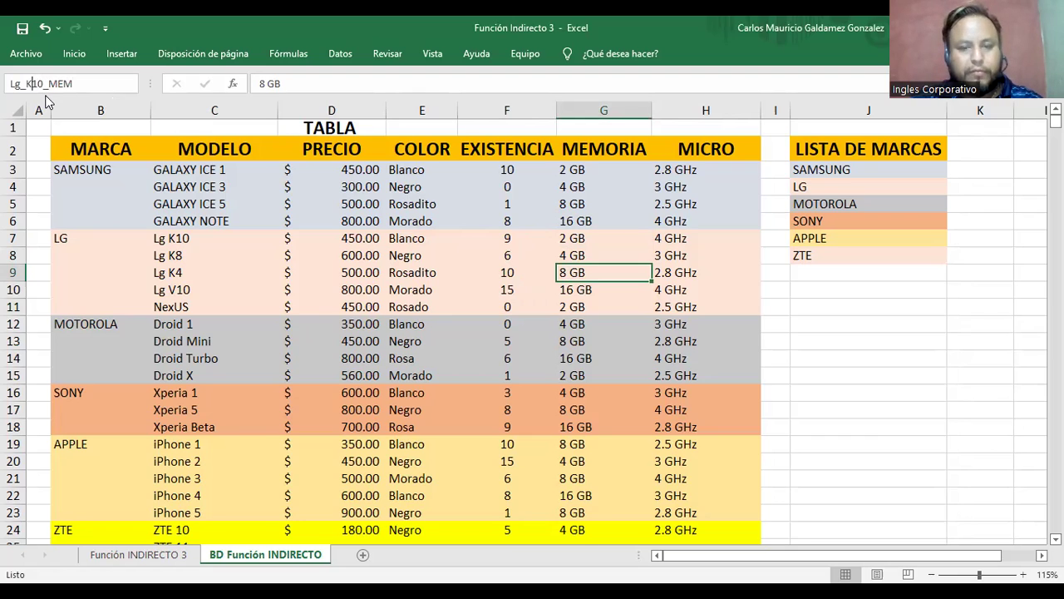
pyautogui.press('Left')
pyautogui.press('Left')
pyautogui.press('Left')
pyautogui.press('Left')
pyautogui.press('BackSpace')
pyautogui.press('BackSpace')
pyautogui.write('4')
pyautogui.press('Return')
# Try to name the Lg V10 memory cell G10 Lg_V10_MEM, based on the copied Lg_K10_MEM name
pyautogui.click(578, 291)
pyautogui.click(79, 83)
pyautogui.hotkey('ctrl', 'v')
pyautogui.press('BackSpace')
pyautogui.write('V')
pyautogui.press('Return')
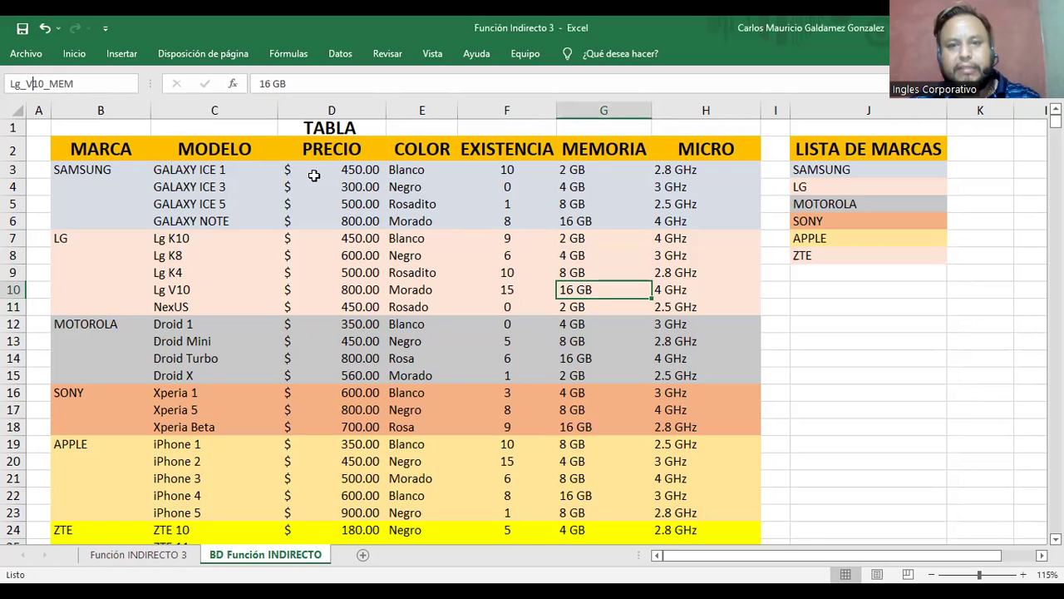
# Try to name the NexUS memory cell G11 NexUS_MEM, replacing the Lg_K10 part of the copied name
pyautogui.click(564, 308)
pyautogui.click(44, 84)
pyautogui.hotkey('ctrl', 'v')
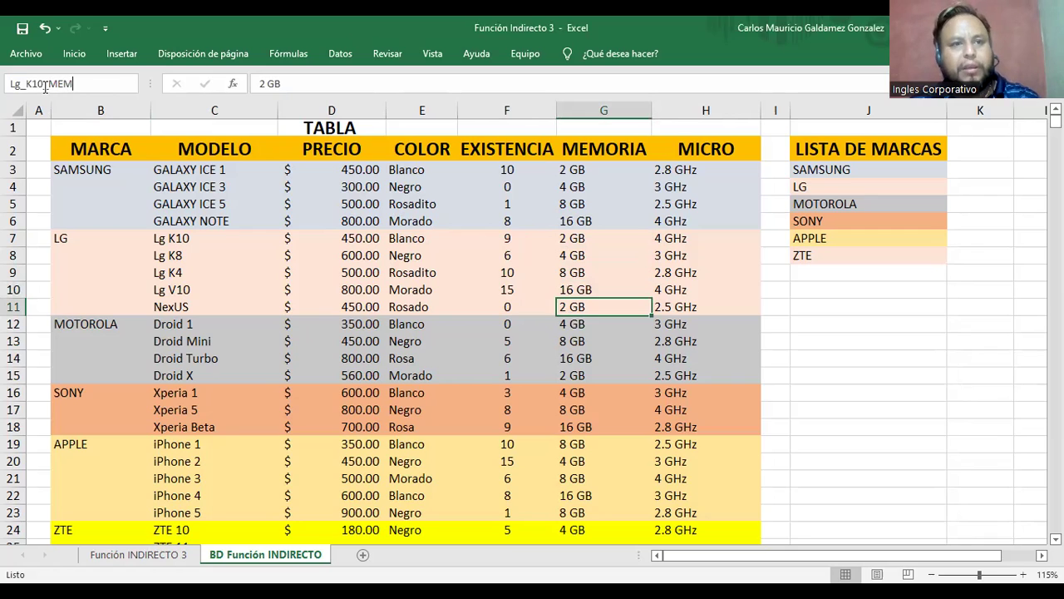
pyautogui.moveTo(43, 84); pyautogui.dragTo(2, 88)
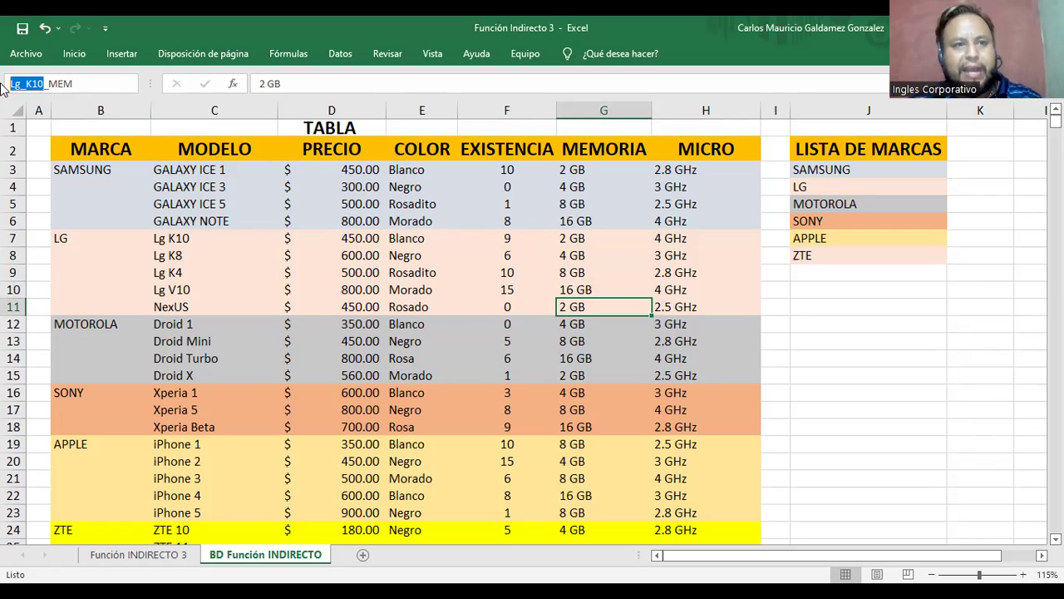
pyautogui.write('NexUS')
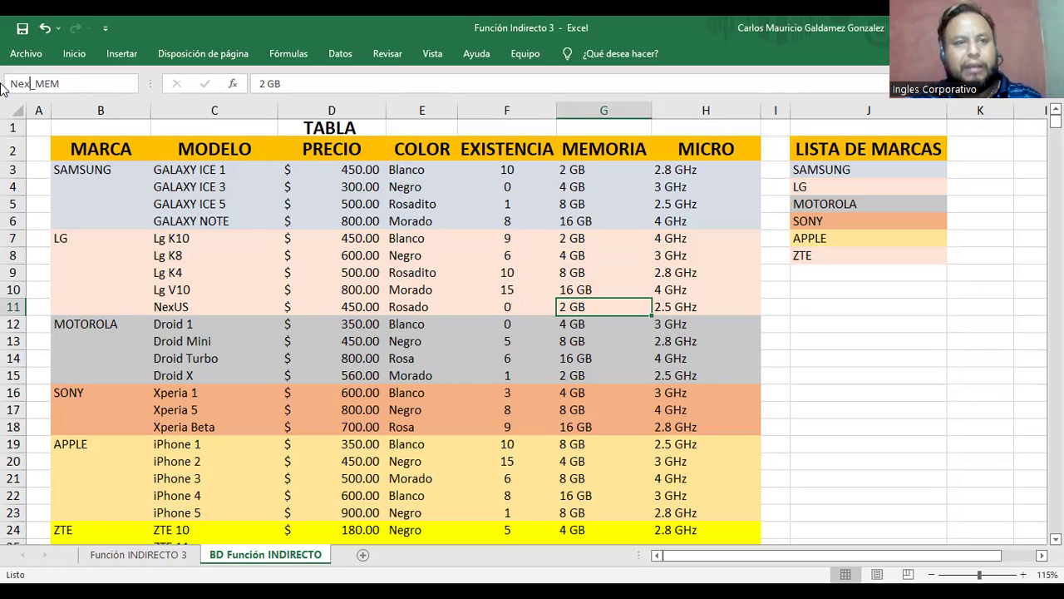
# Copy the defined name Lg_K10_MIC of the Lg K10 processor cell H7 and check the name of the Lg K8 cell H8
pyautogui.click(683, 238)
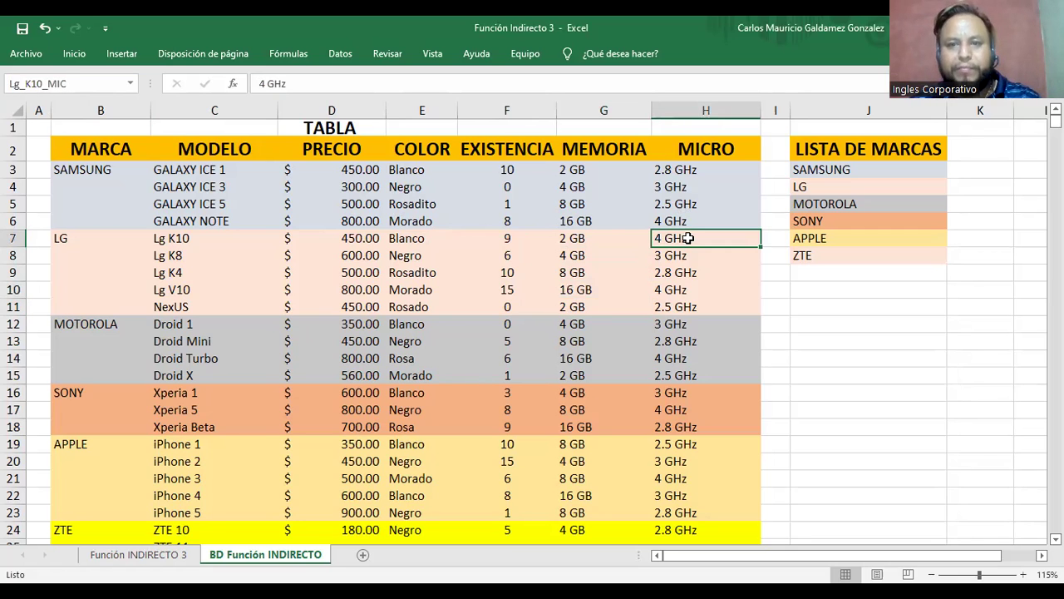
pyautogui.click(98, 82)
pyautogui.hotkey('ctrl', 'c')
pyautogui.click(675, 253)
# Name the Lg K4 processor cell H9 Lg_K4_MIC, adapting the copied Lg_K10_MIC name
pyautogui.click(684, 272)
pyautogui.click(88, 87)
pyautogui.hotkey('ctrl', 'v')
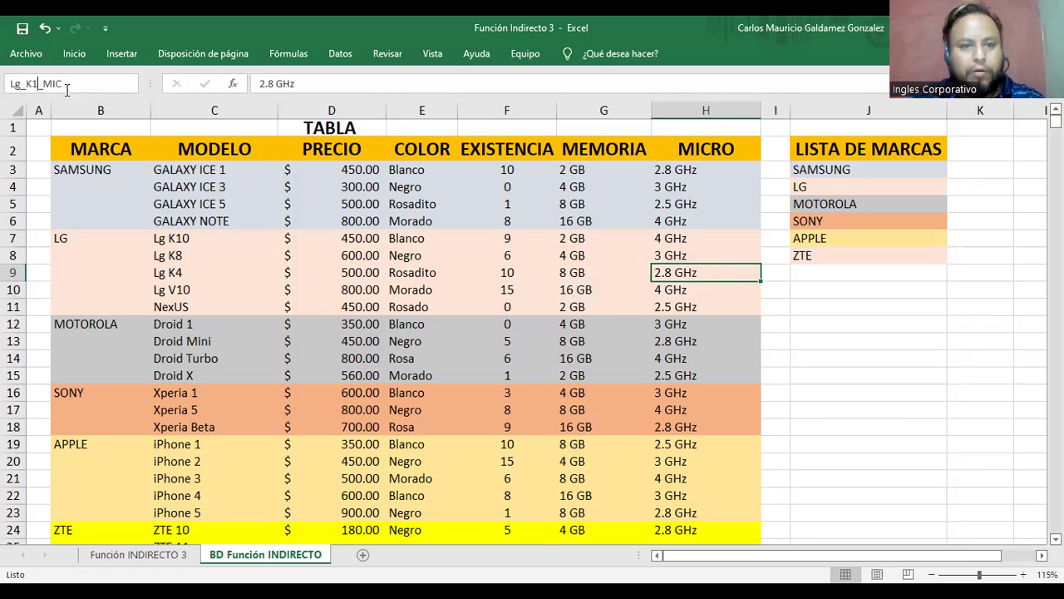
pyautogui.press('Return')
pyautogui.press('Return')
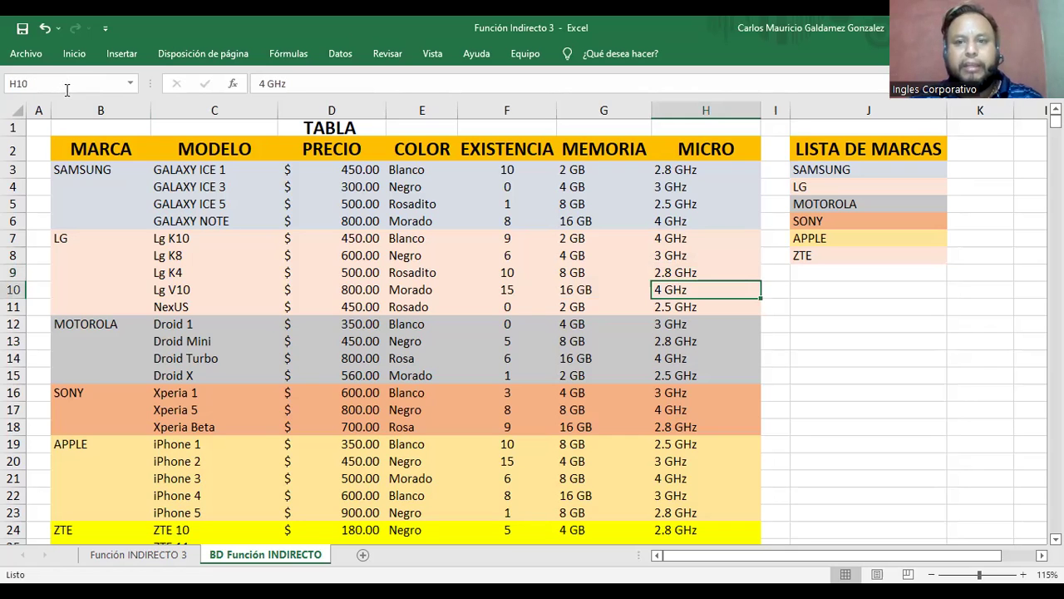
# Name the Lg V10 processor cell H10 Lg_V10_MIC, based on the copied Lg_K10_MIC name
pyautogui.click(48, 82)
pyautogui.hotkey('ctrl', 'v')
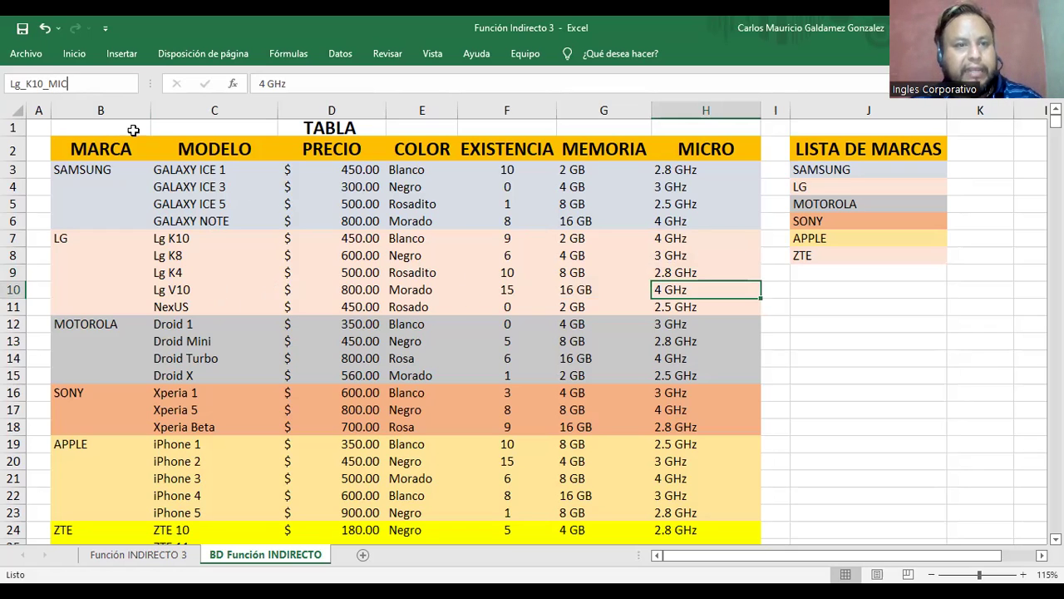
pyautogui.press('BackSpace')
pyautogui.write('V')
pyautogui.press('Return')
pyautogui.press('Return')
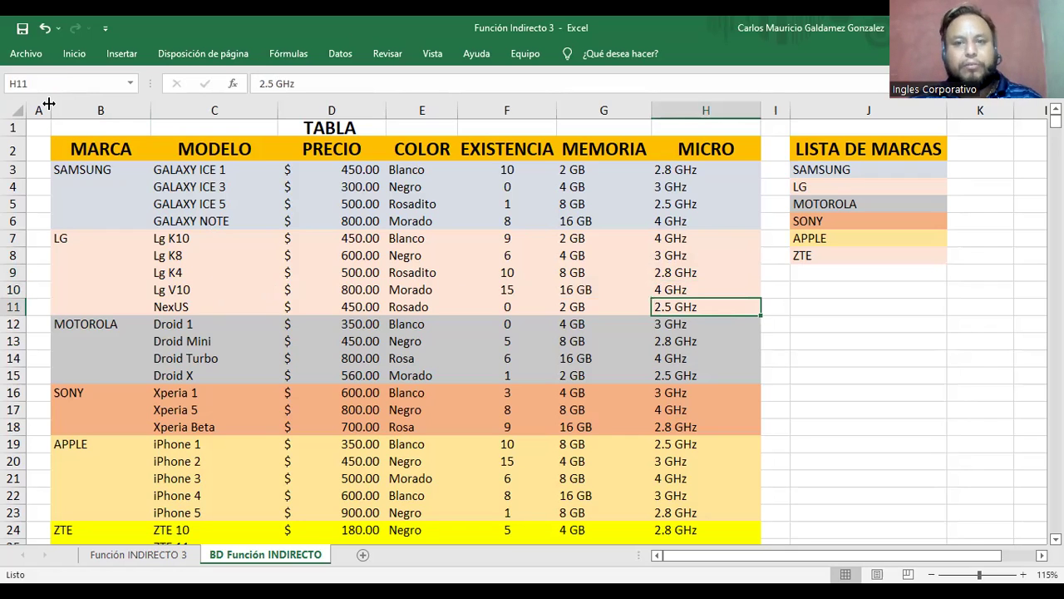
# Name the NexUS processor cell H11 NexUS_MIC, replacing the Lg_K10 part of the copied name
pyautogui.click(77, 84)
pyautogui.hotkey('ctrl', 'v')
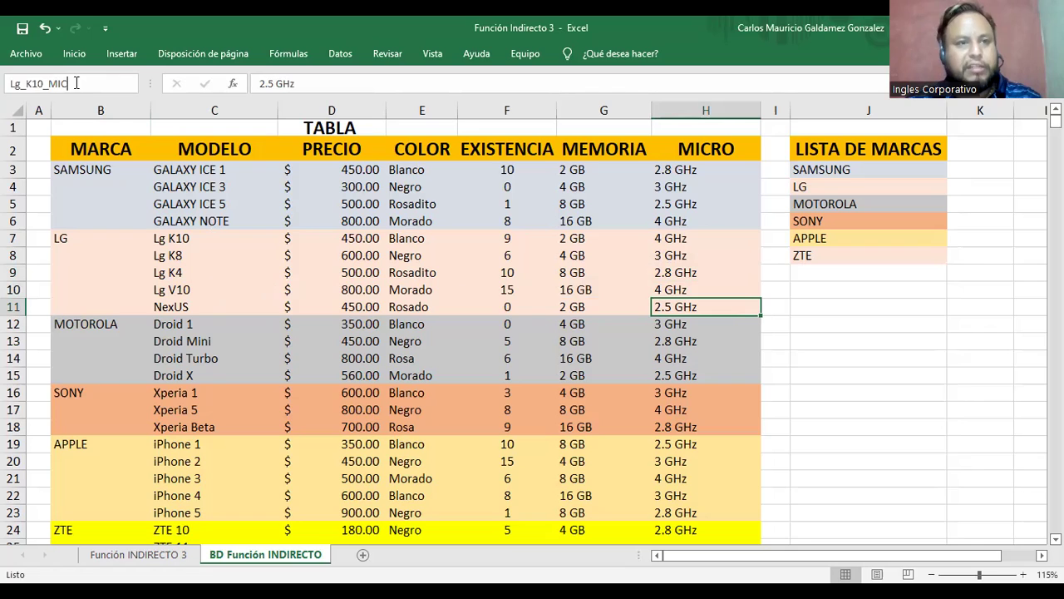
pyautogui.press('Left')
pyautogui.press('Left')
pyautogui.press('BackSpace')
pyautogui.press('BackSpace')
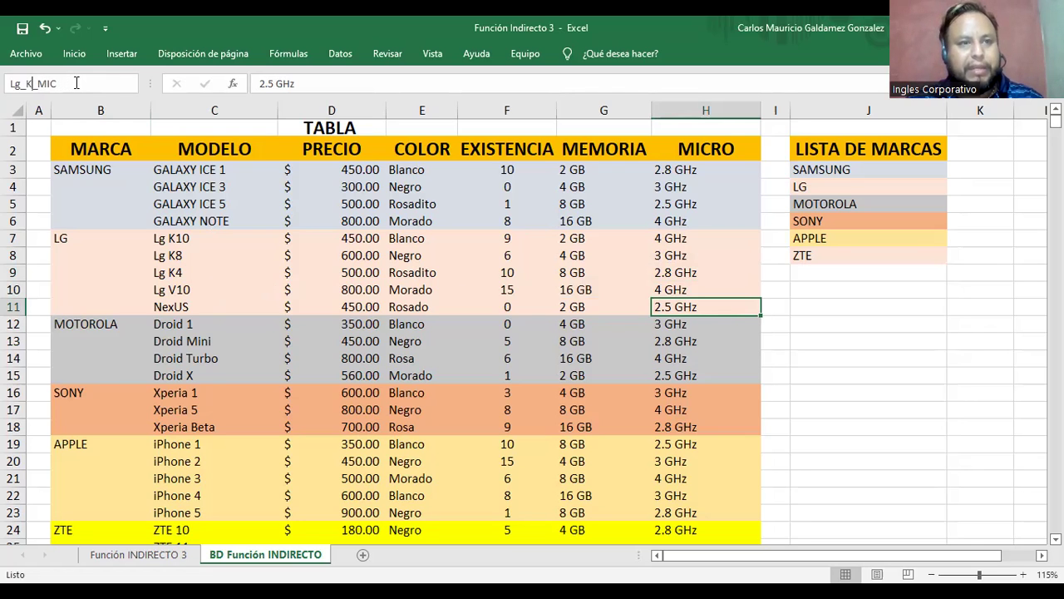
pyautogui.press('BackSpace')
pyautogui.press('BackSpace')
pyautogui.press('BackSpace')
pyautogui.press('BackSpace')
pyautogui.write('NexUS')
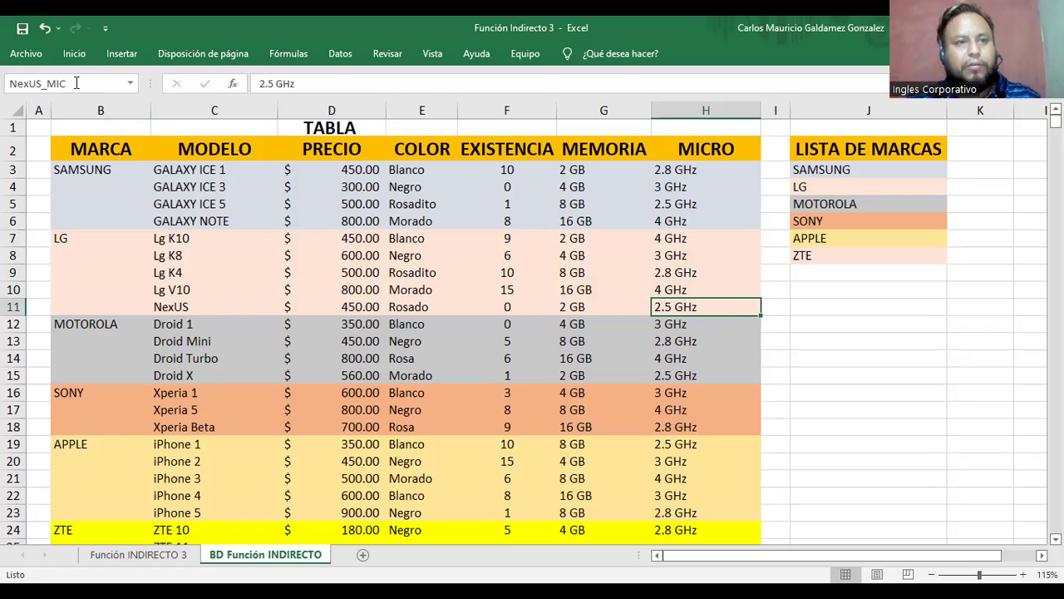
# Test the lookup on the Función INDIRECTO 3 sheet with models Lg K4 and Lg V10, and inspect the MEMORIA formula in E13
pyautogui.moveTo(88, 169); pyautogui.dragTo(682, 307)
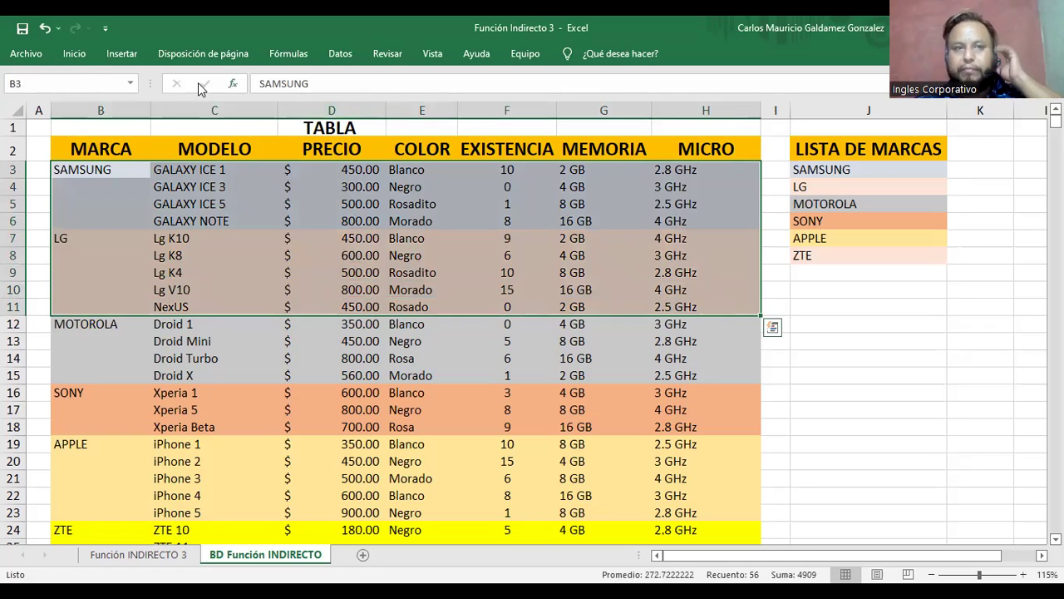
pyautogui.click(162, 557)
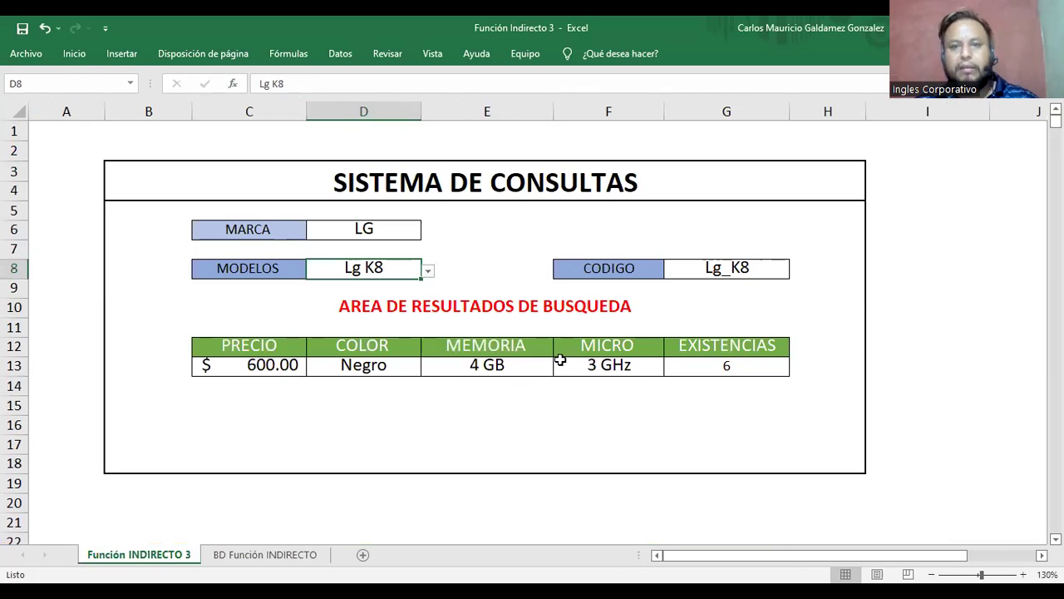
pyautogui.click(428, 271)
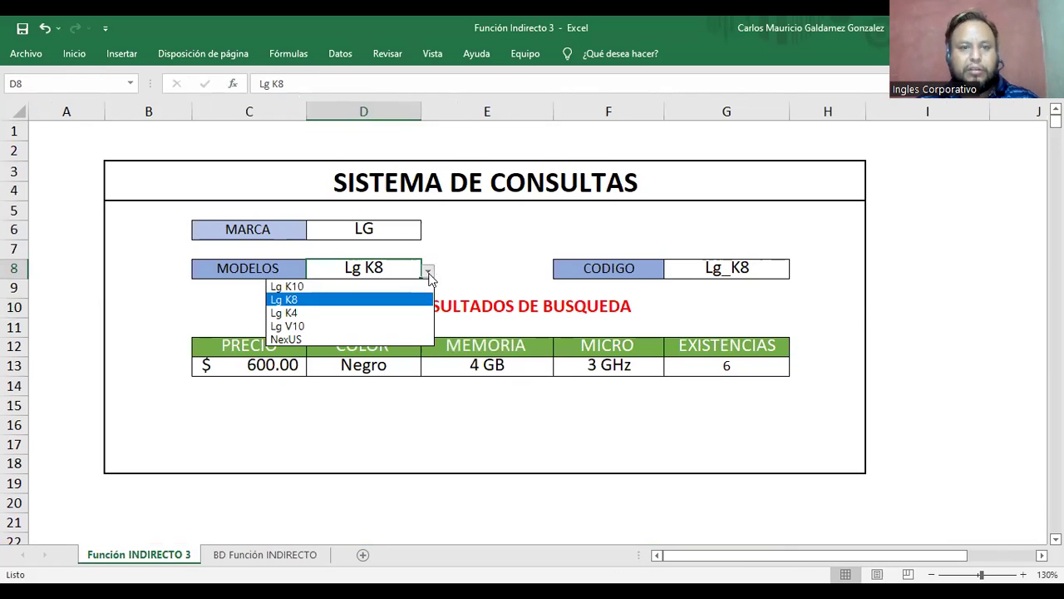
pyautogui.click(418, 313)
pyautogui.click(428, 271)
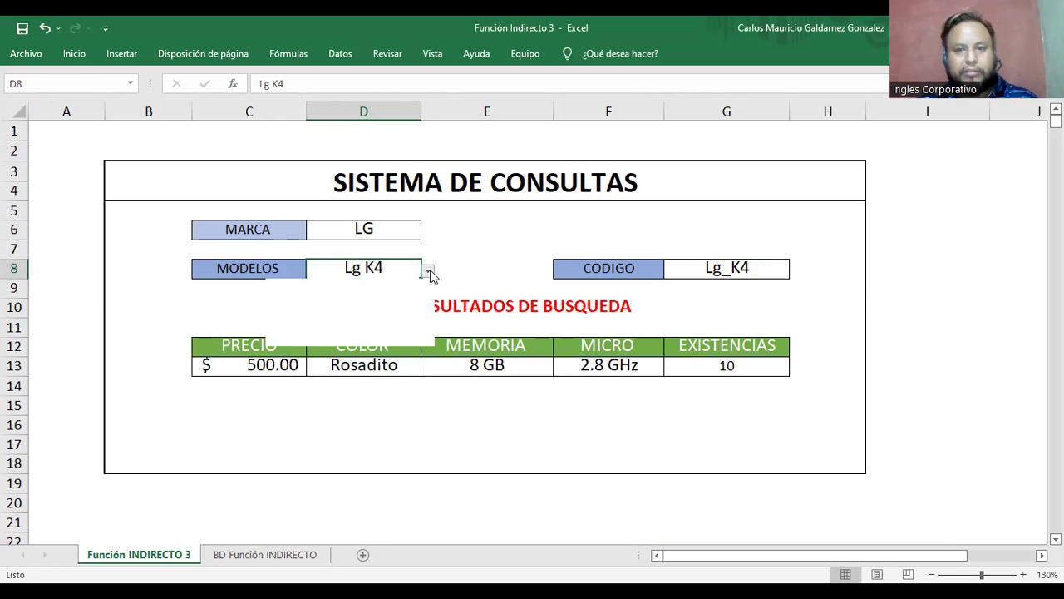
pyautogui.click(394, 326)
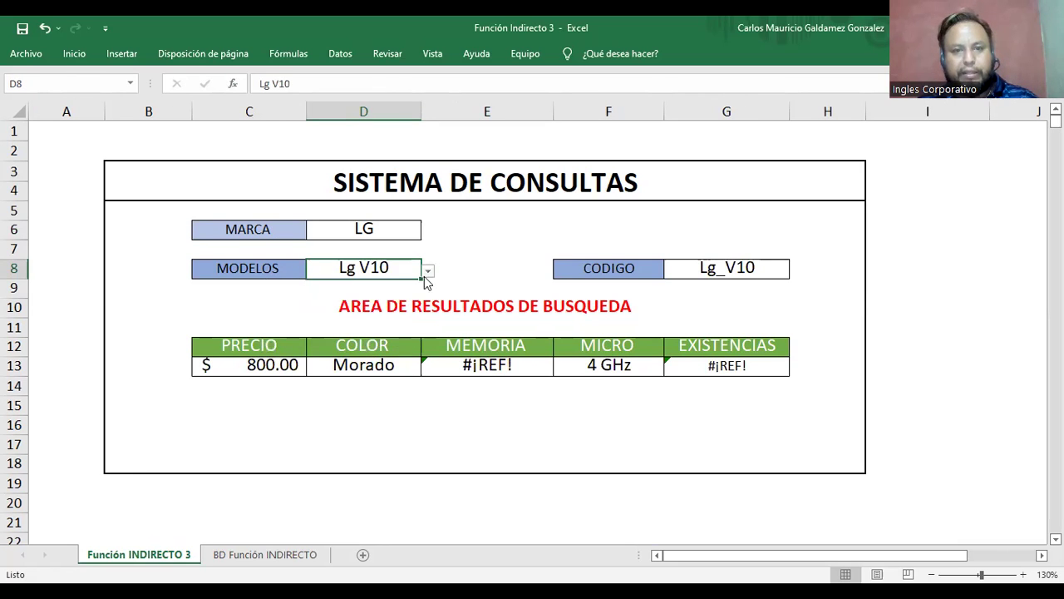
pyautogui.click(467, 364)
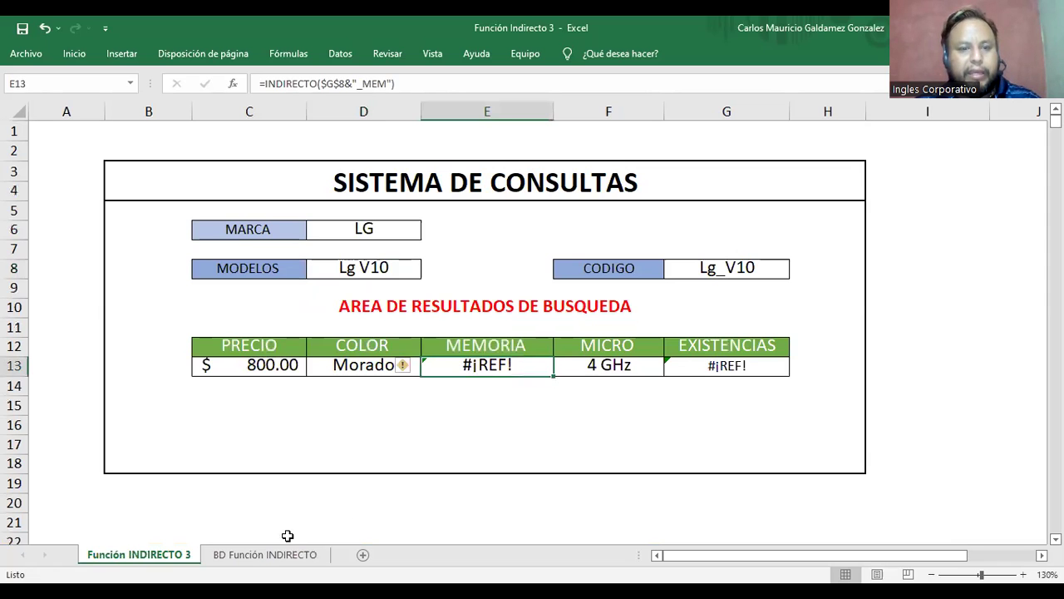
# On the BD Función INDIRECTO sheet, check the defined names of the Lg V10 color cell E10 and stock cell F10
pyautogui.click(247, 554)
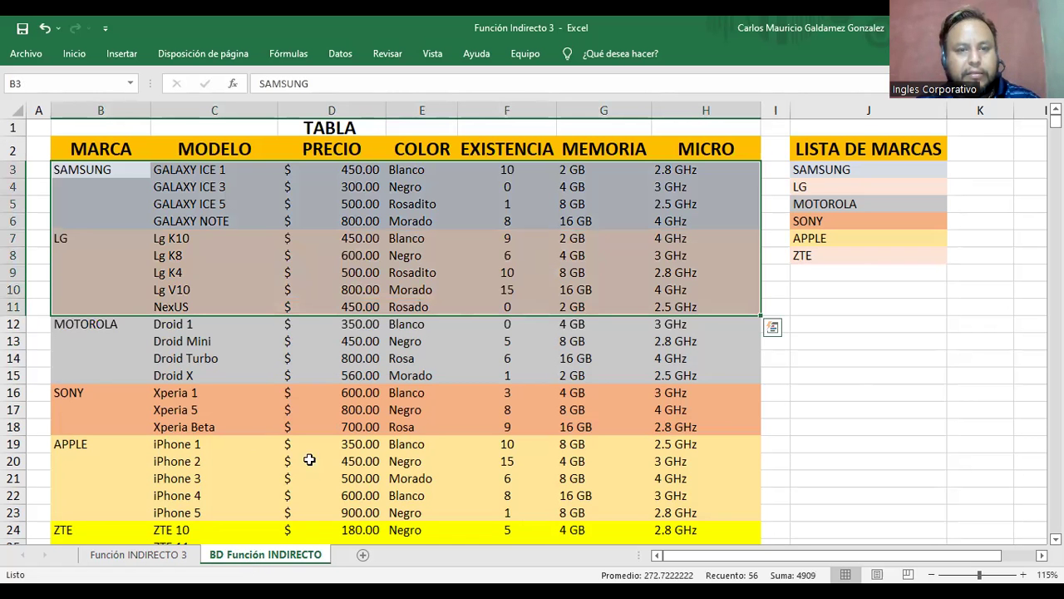
pyautogui.click(397, 292)
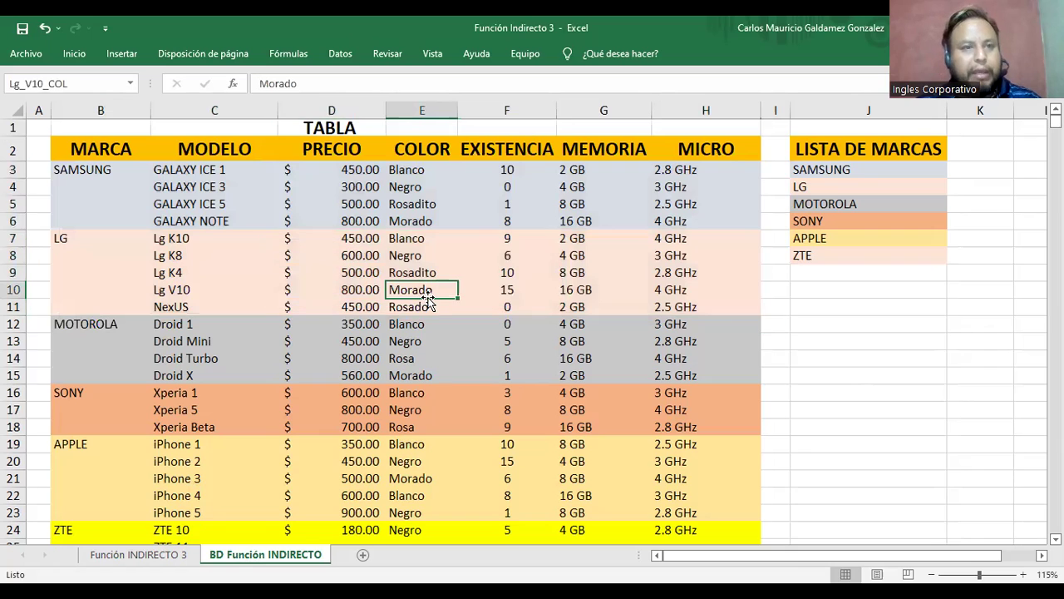
pyautogui.click(507, 290)
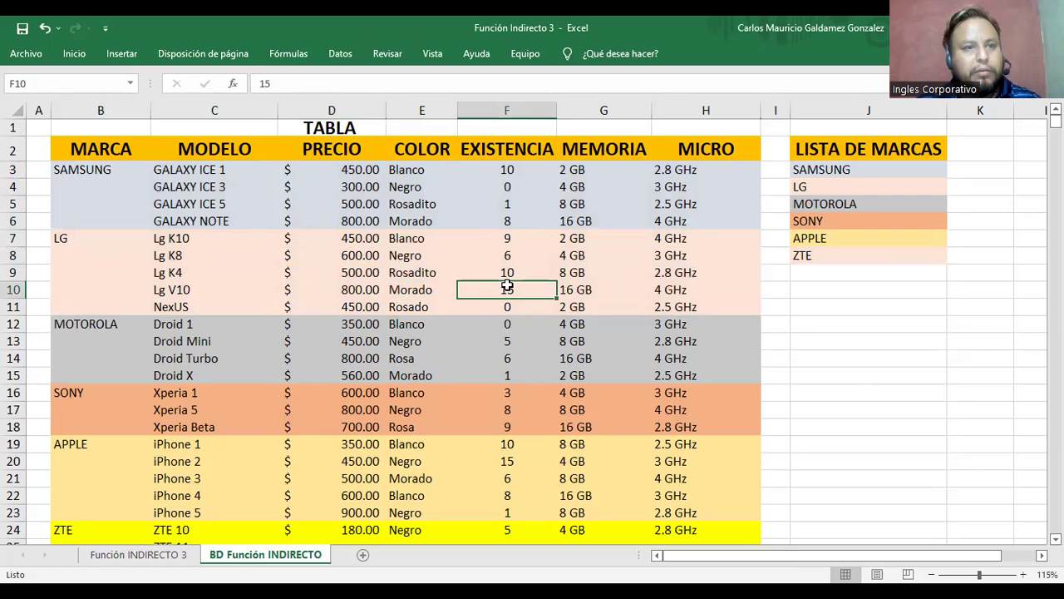
# Copy the name Lg_K4_EXIS from F9, adapt it to name F10 Lg_V10_EXIS, and check the name of F11
pyautogui.click(483, 271)
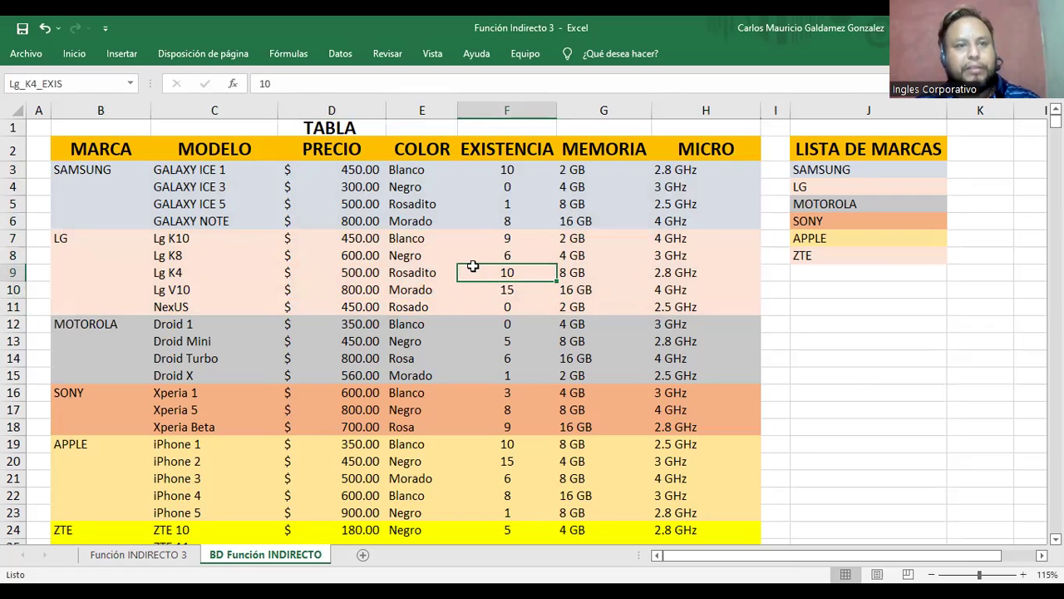
pyautogui.click(100, 84)
pyautogui.hotkey('ctrl', 'c')
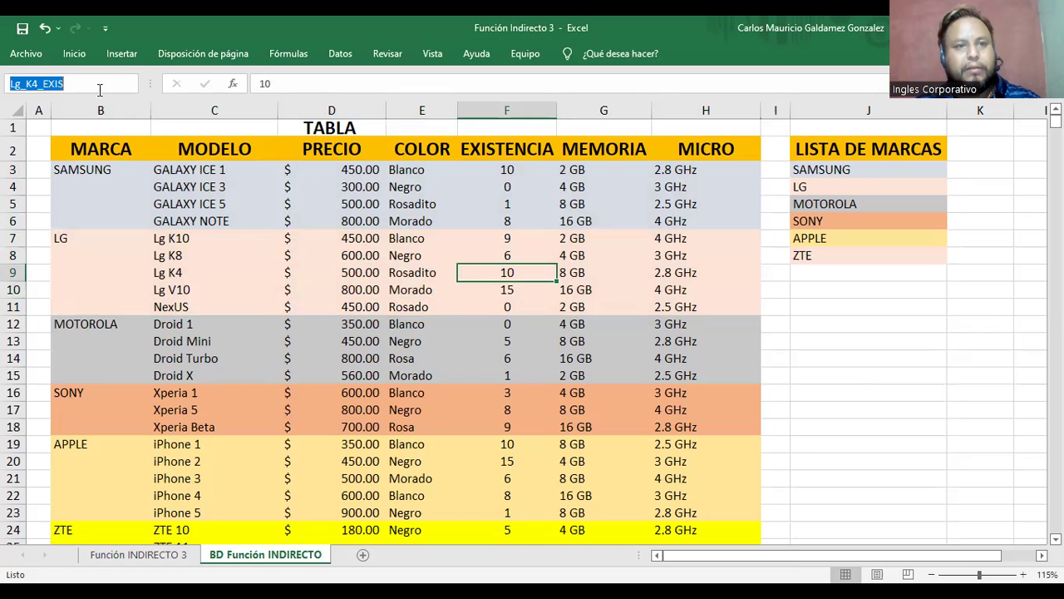
pyautogui.click(480, 288)
pyautogui.click(92, 84)
pyautogui.hotkey('ctrl', 'v')
pyautogui.press('BackSpace')
pyautogui.press('BackSpace')
pyautogui.write('V10')
pyautogui.press('Return')
pyautogui.press('Down')
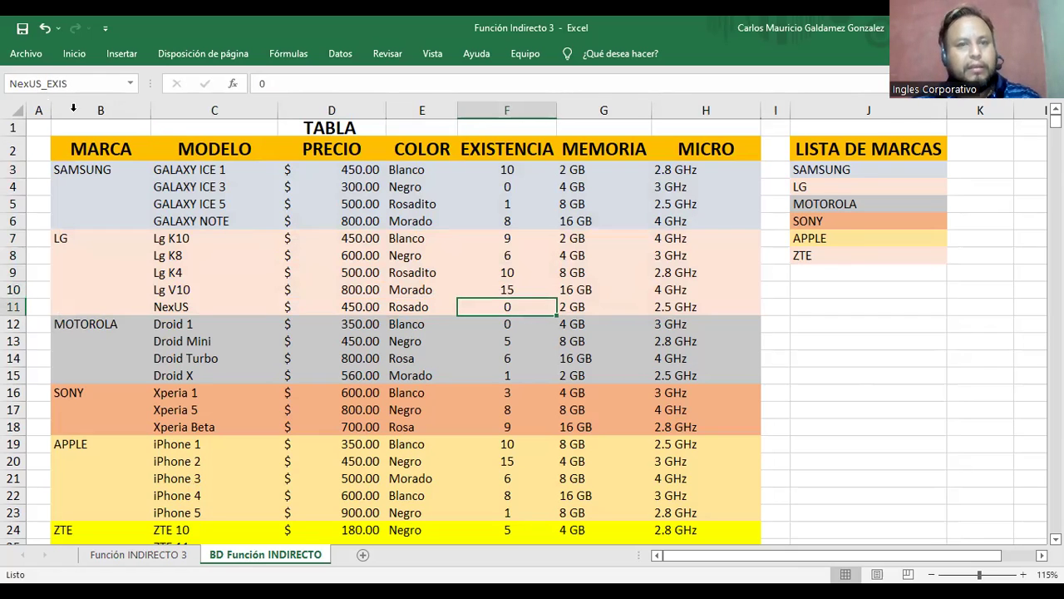
# Name the Lg V10 memory cell G10 Lg_V10_MEM, adapting the Lg_K4_MEM name of G9
pyautogui.click(563, 291)
pyautogui.click(565, 269)
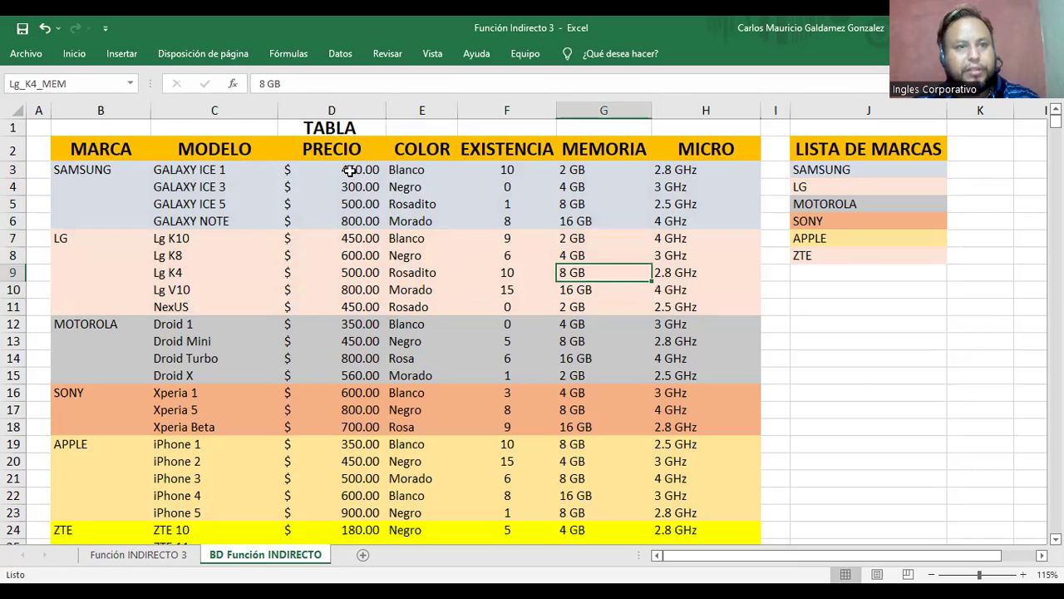
pyautogui.click(563, 290)
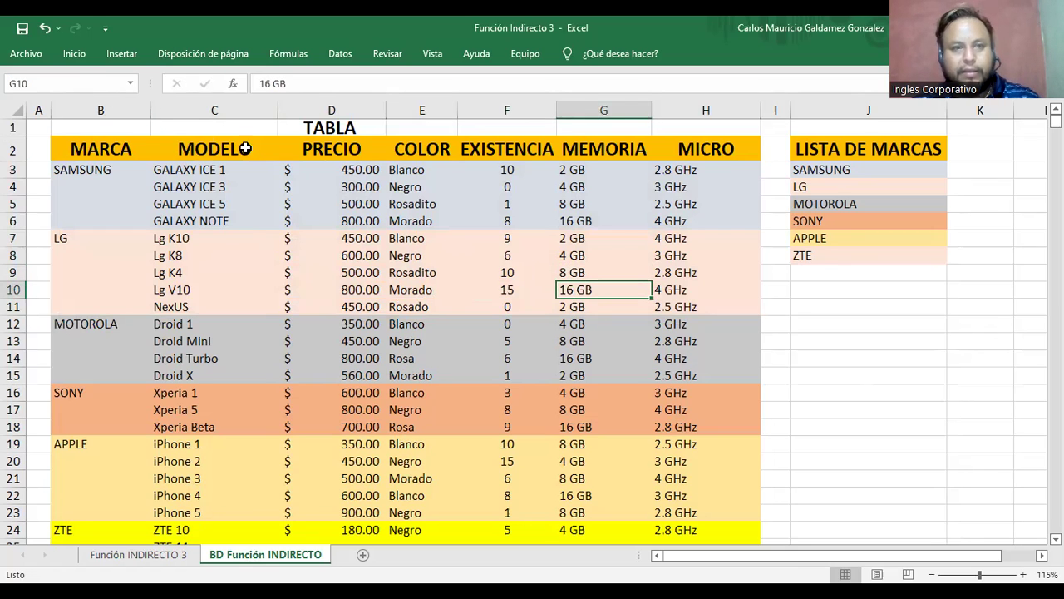
pyautogui.click(72, 81)
pyautogui.write('Lg_K4_MEM')
pyautogui.click(31, 83)
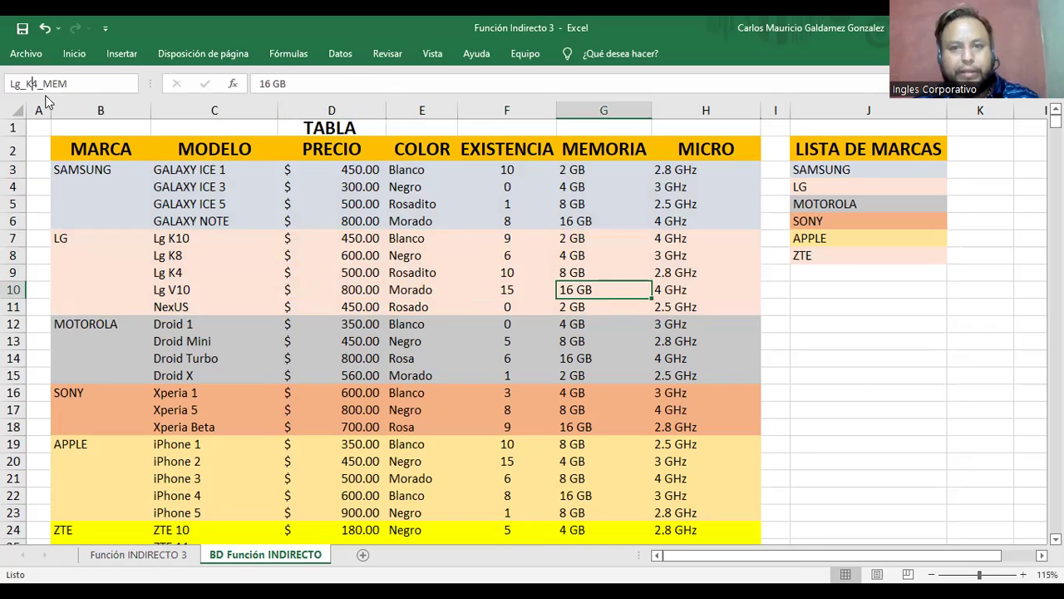
pyautogui.press('BackSpace')
pyautogui.press('Delete')
pyautogui.write('V10')
pyautogui.press('Return')
pyautogui.press('Right')
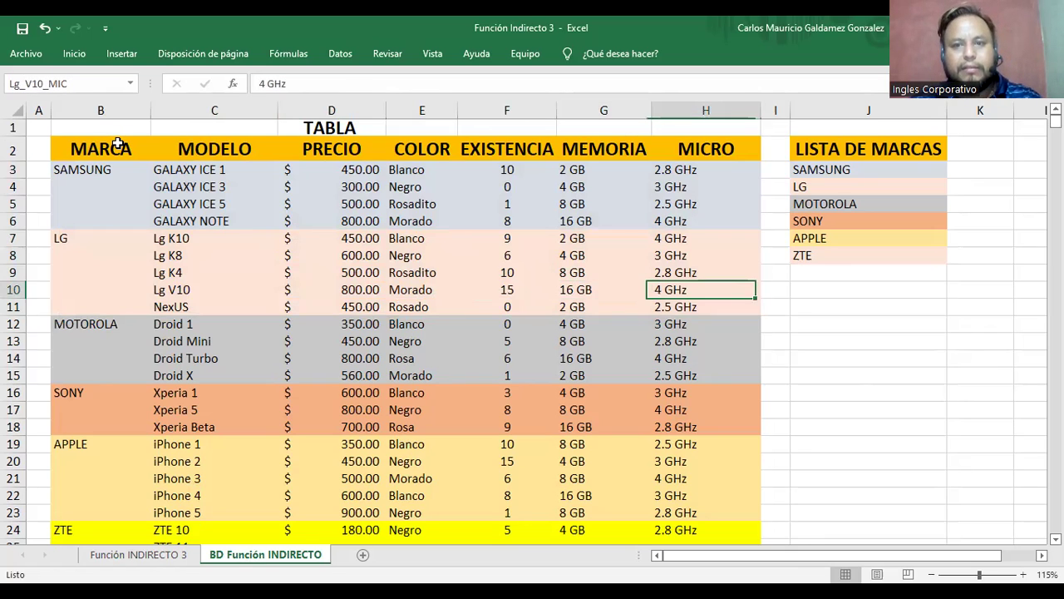
# On the Función INDIRECTO 3 sheet, recheck the Lg V10 results and select the NexUS model to test its lookup
pyautogui.click(163, 555)
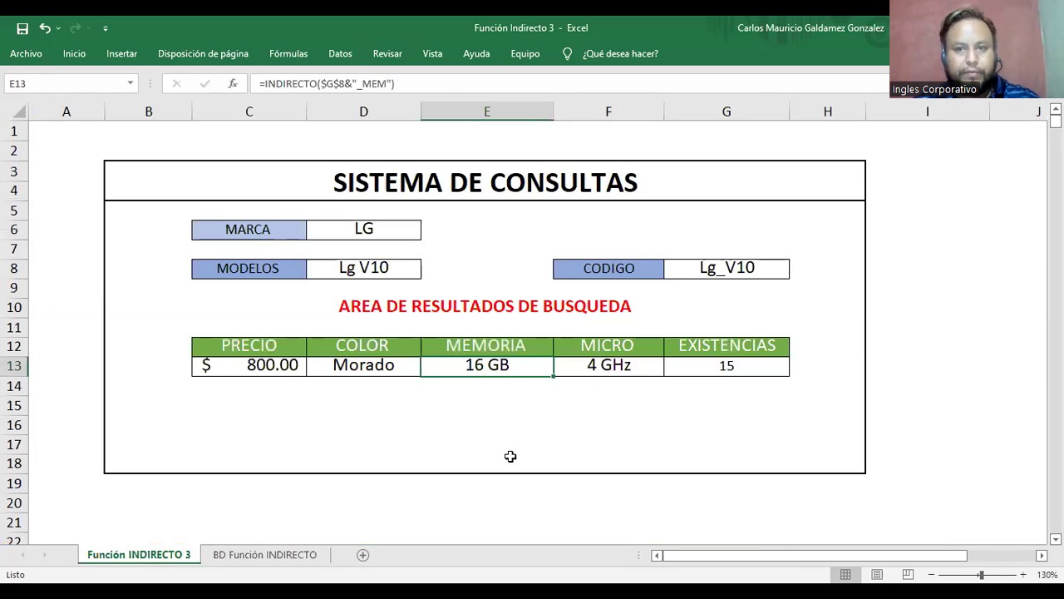
pyautogui.click(407, 268)
pyautogui.click(427, 272)
pyautogui.click(396, 336)
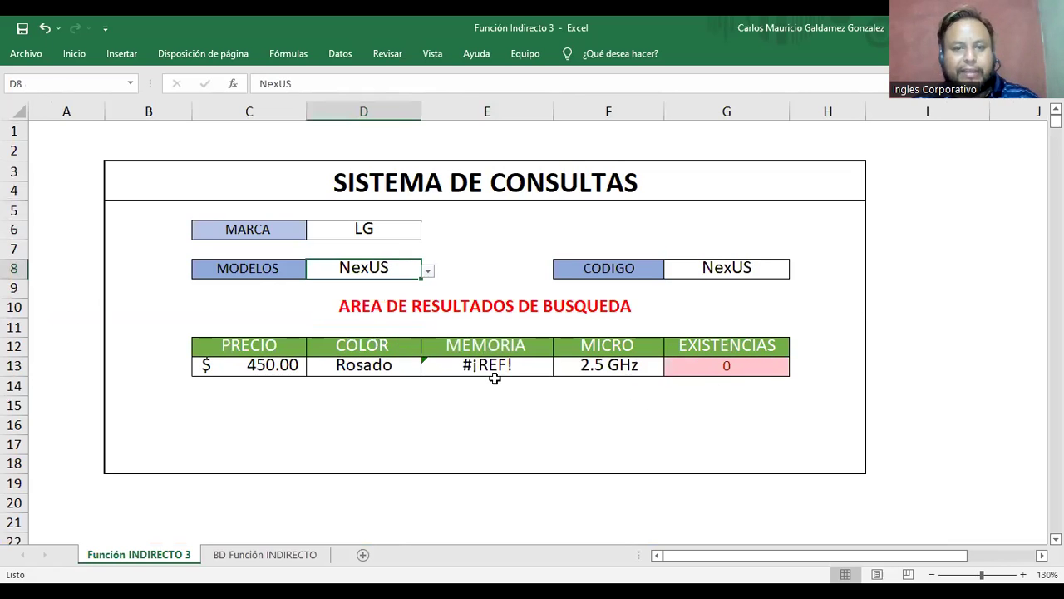
# On the BD Función INDIRECTO sheet, copy the defined name Lg_V10_MEM from G10 and select the NexUS memory cell G11
pyautogui.click(262, 554)
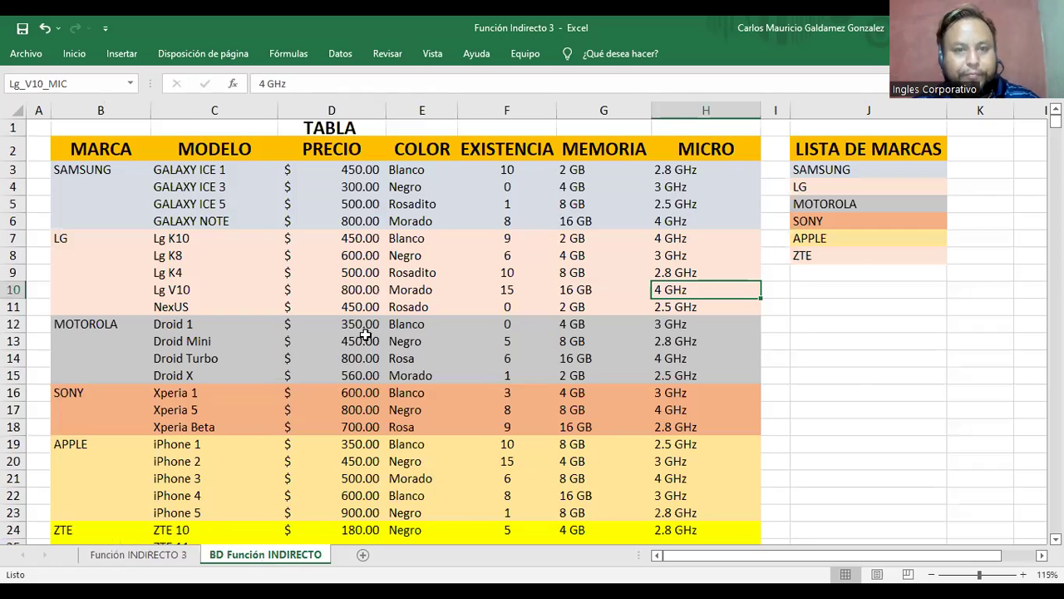
pyautogui.click(574, 308)
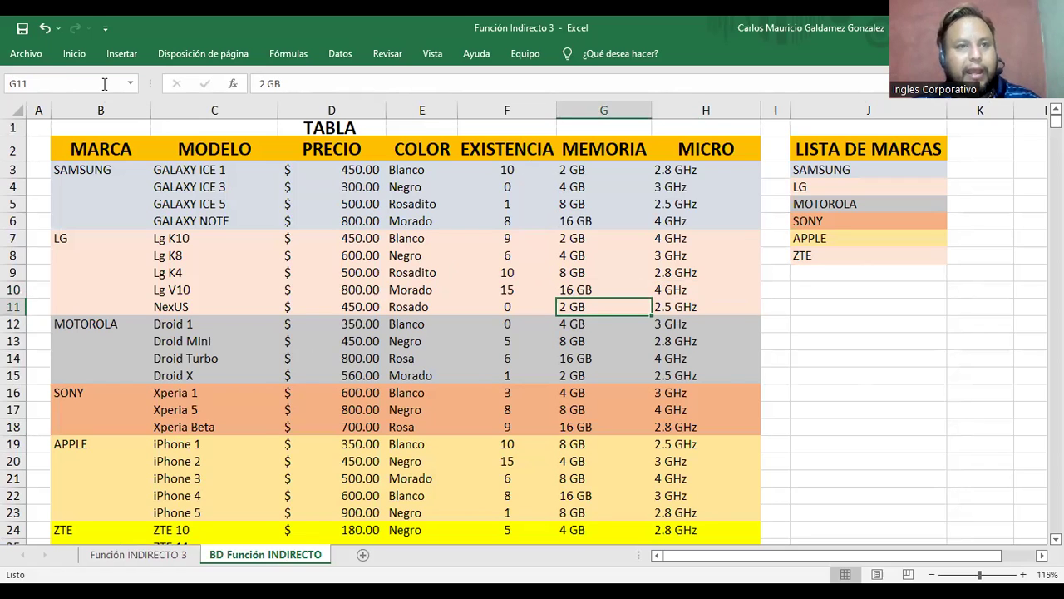
pyautogui.click(569, 291)
pyautogui.click(108, 83)
pyautogui.hotkey('ctrl', 'c')
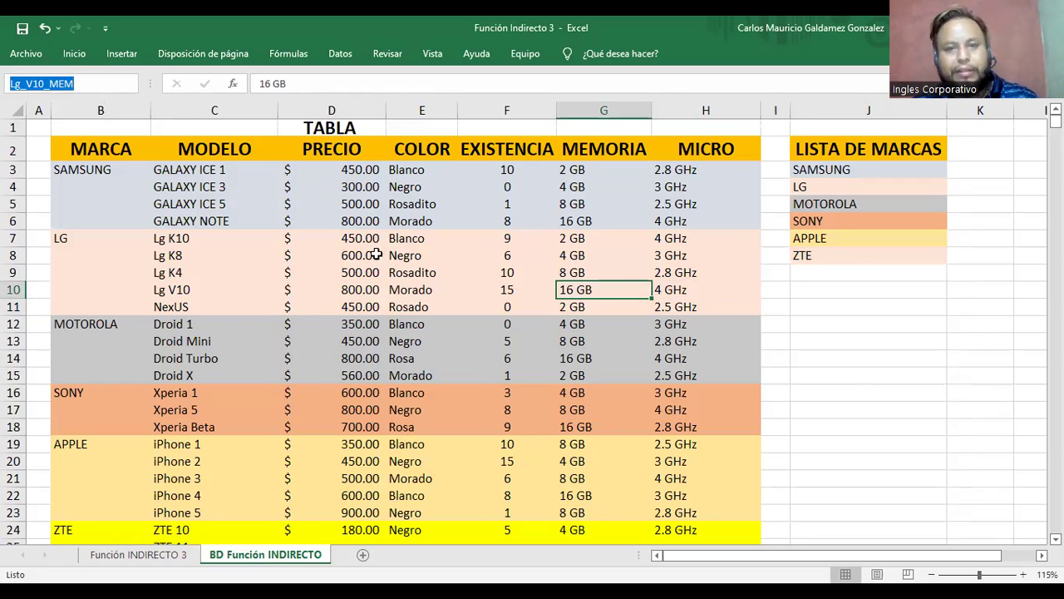
pyautogui.click(562, 310)
pyautogui.hotkey('ctrl', 'v')
pyautogui.click(62, 84)
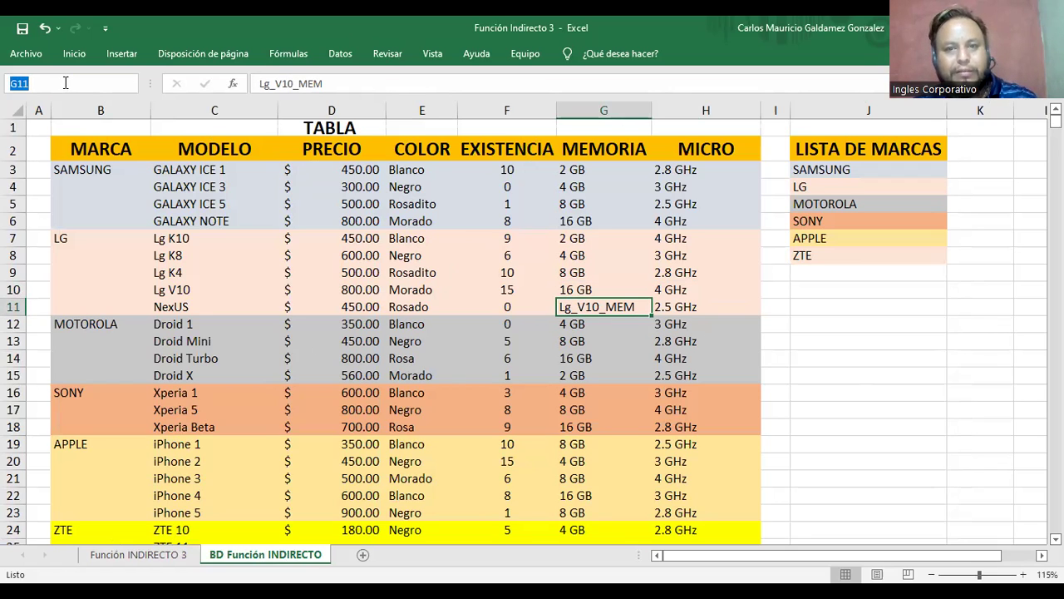
pyautogui.press('Escape')
pyautogui.hotkey('ctrl', 'z')
# Name the NexUS memory cell G11 NexUS_MEM, adapting the copied Lg_V10_MEM name
pyautogui.click(66, 83)
pyautogui.hotkey('ctrl', 'v')
pyautogui.moveTo(42, 84); pyautogui.dragTo(3, 90)
pyautogui.write('NexUS')
pyautogui.press('Return')
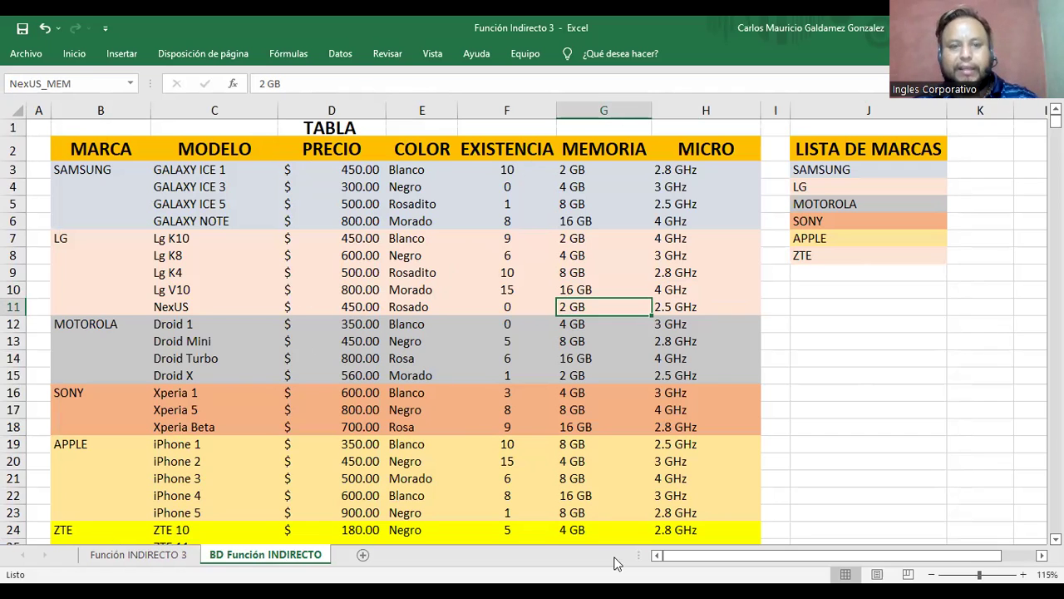
# On the Función INDIRECTO 3 sheet, recheck the NexUS lookup results and the EXISTENCIAS formula in G13
pyautogui.click(139, 555)
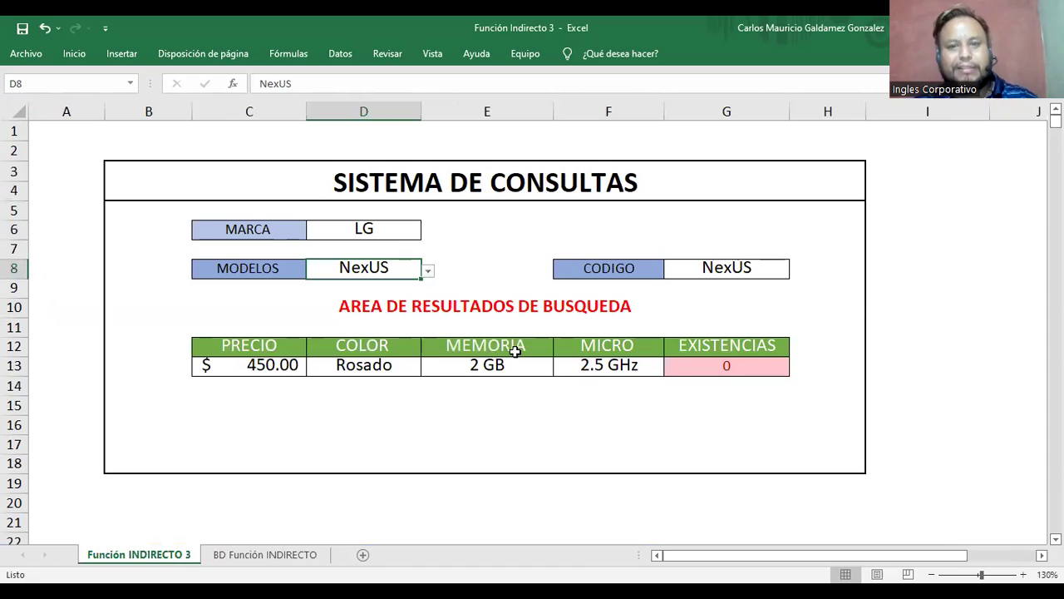
pyautogui.click(723, 366)
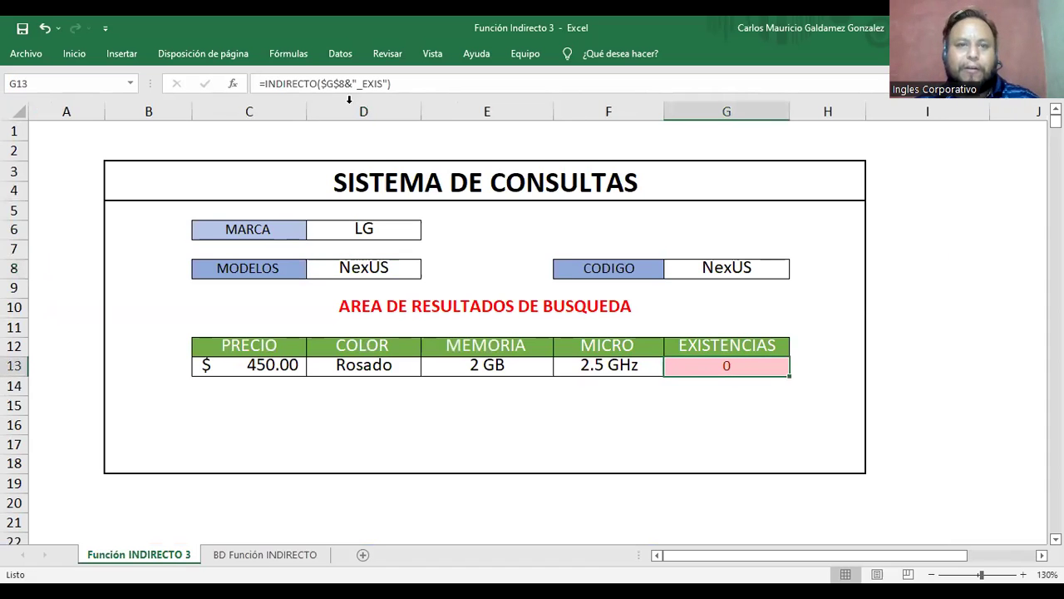
# Find the conditional formatting command and examine its rule options for the EXISTENCIAS result cell G13
pyautogui.click(300, 60)
pyautogui.click(202, 54)
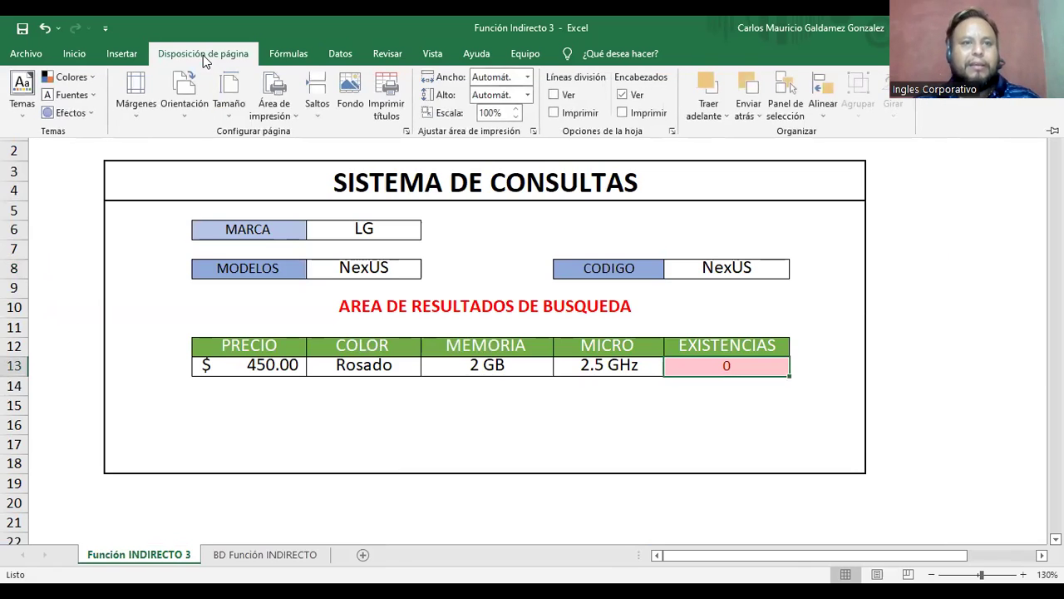
pyautogui.click(74, 53)
pyautogui.click(120, 54)
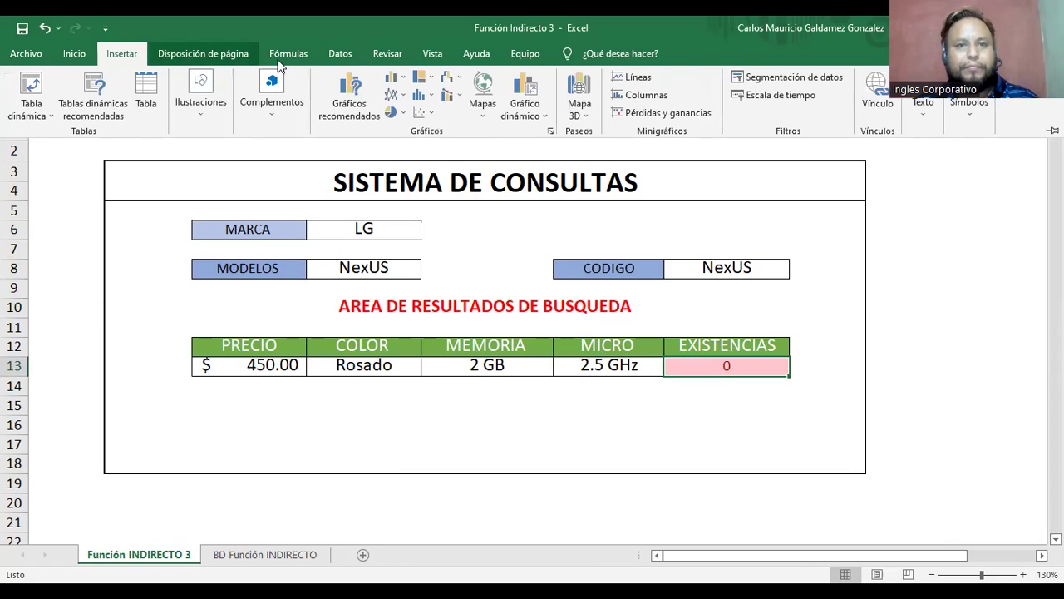
pyautogui.click(340, 53)
pyautogui.click(385, 54)
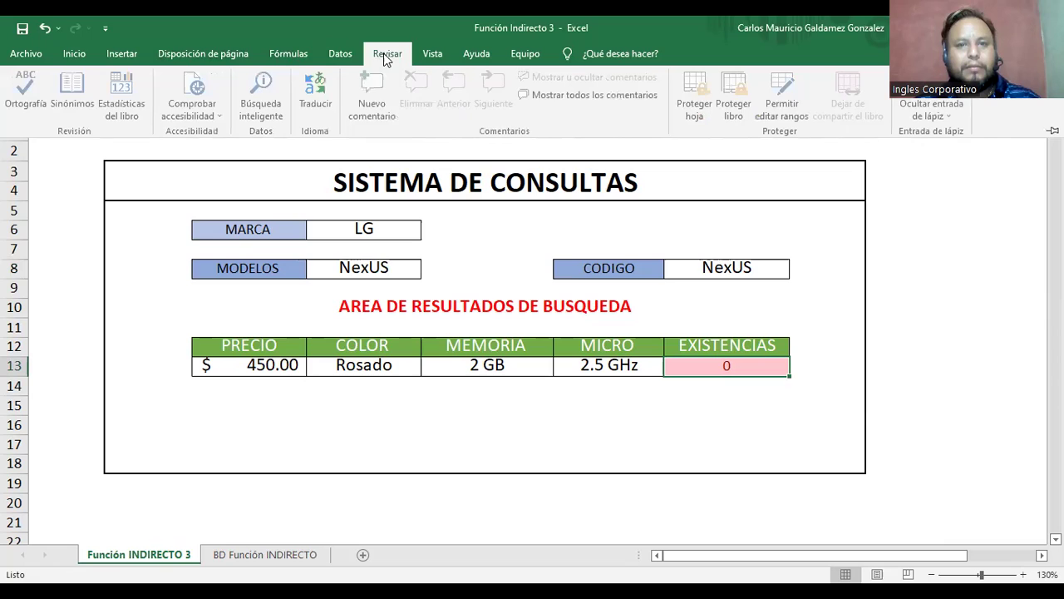
pyautogui.click(73, 53)
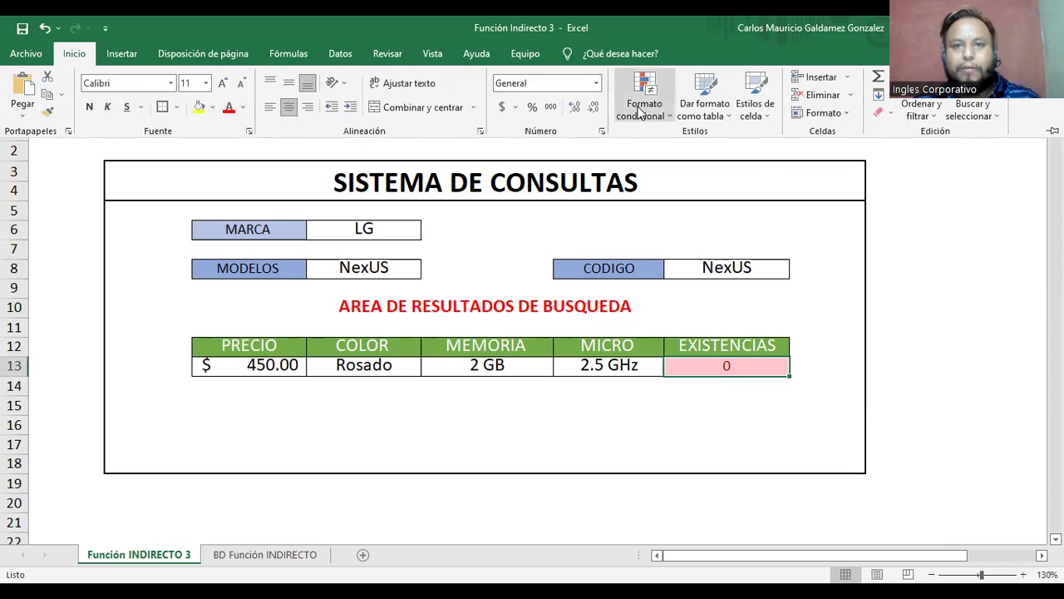
pyautogui.click(713, 371)
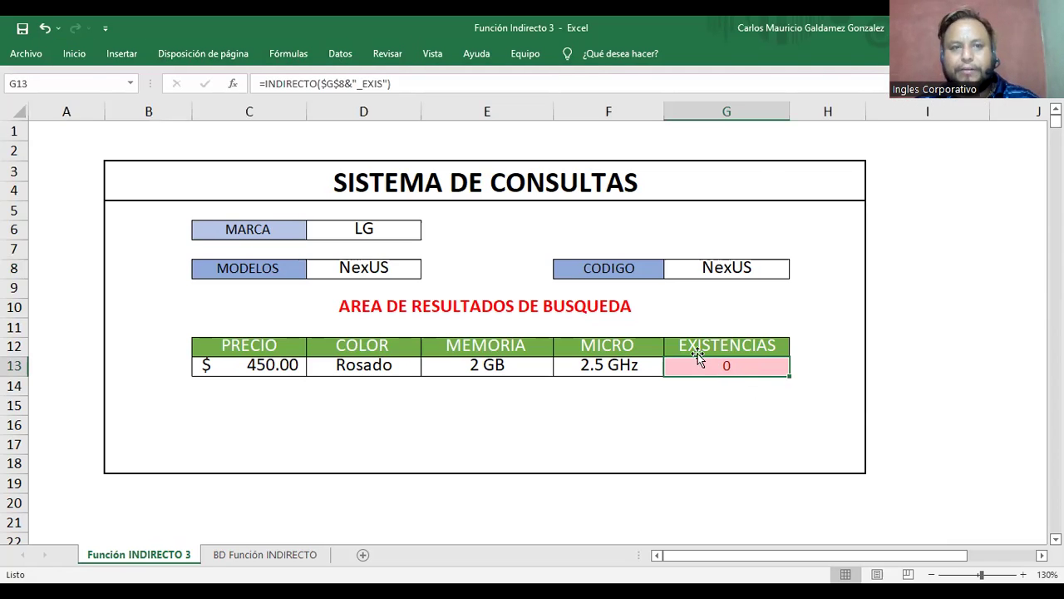
pyautogui.click(75, 63)
pyautogui.click(645, 109)
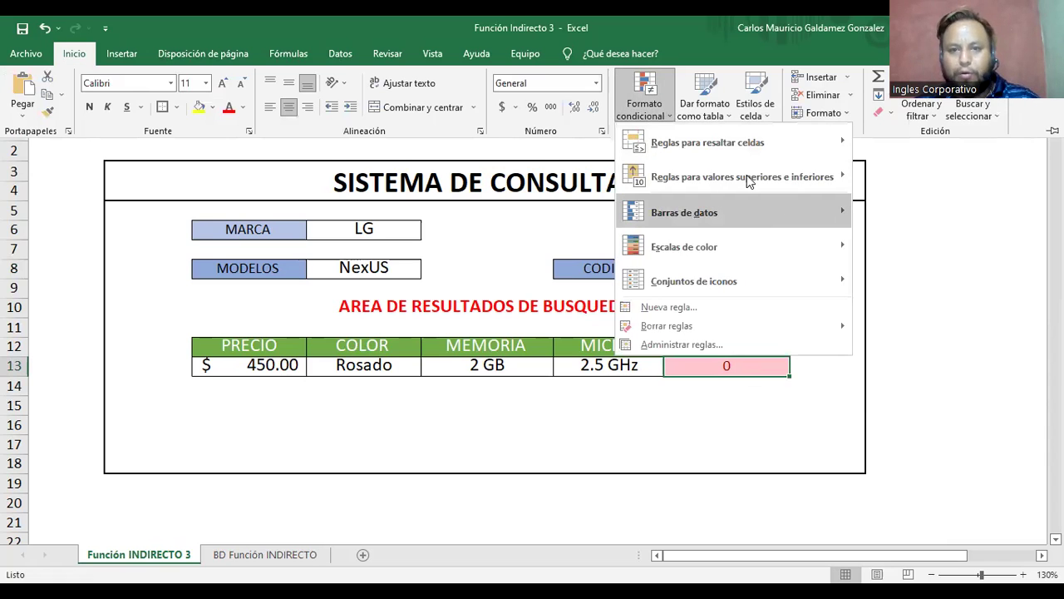
pyautogui.click(466, 401)
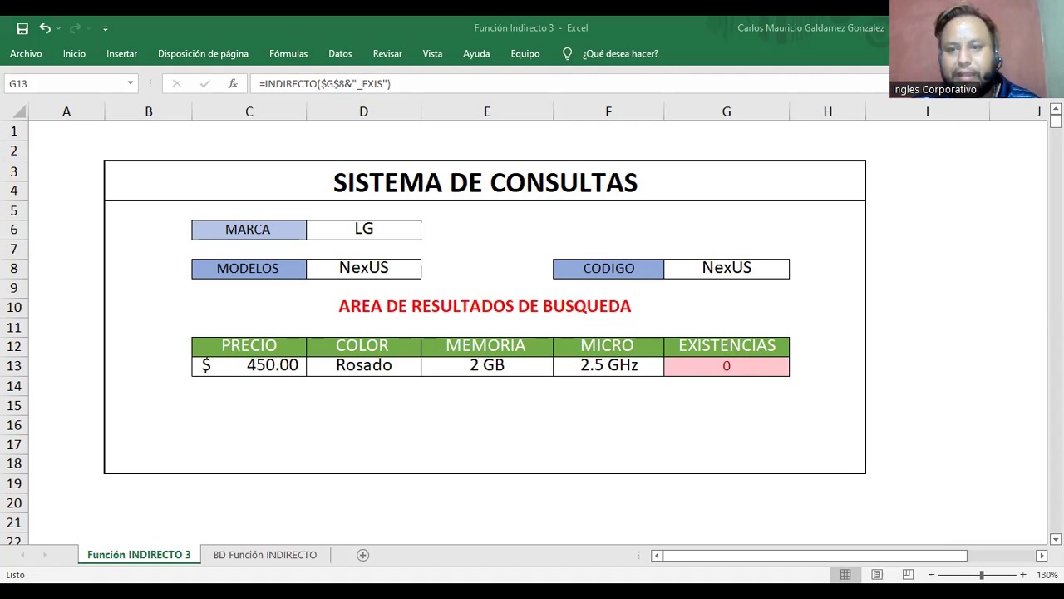
# Switch to the Genially presentation and advance past the "A practicar" slide
pyautogui.hotkey('alt', 'Tab')
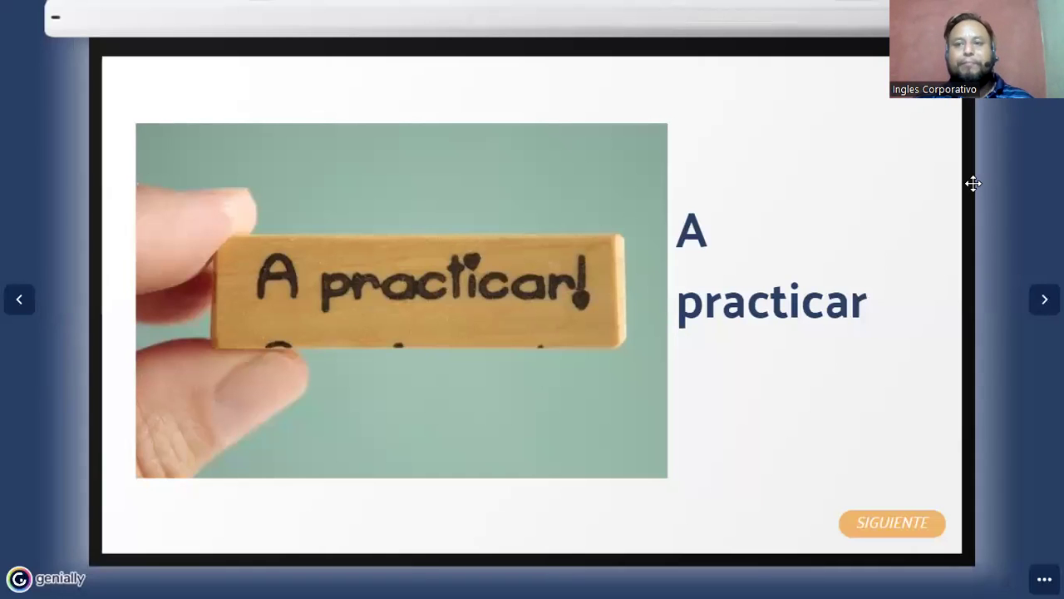
pyautogui.click(1031, 316)
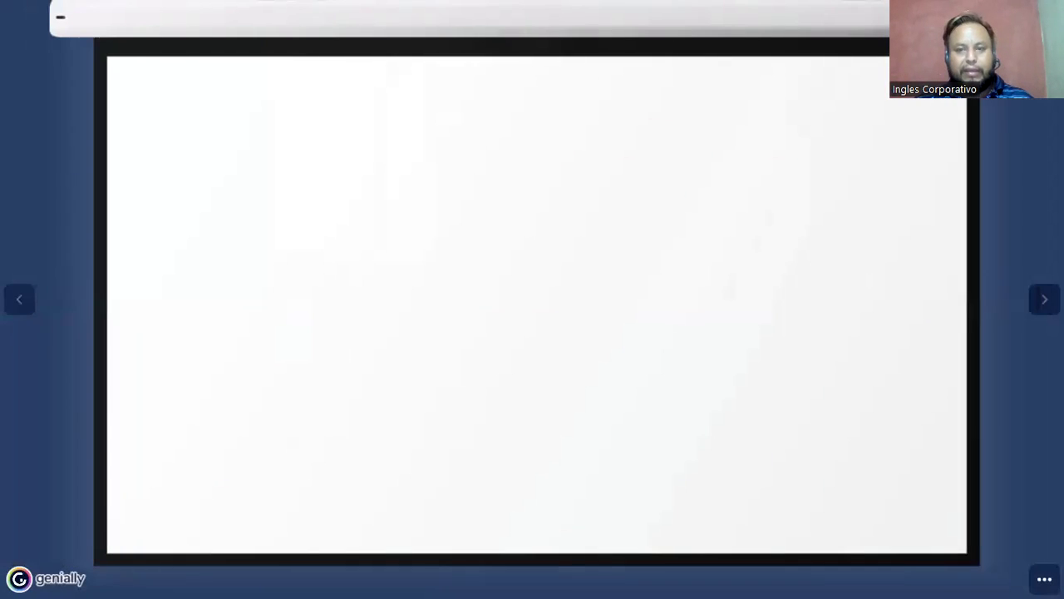